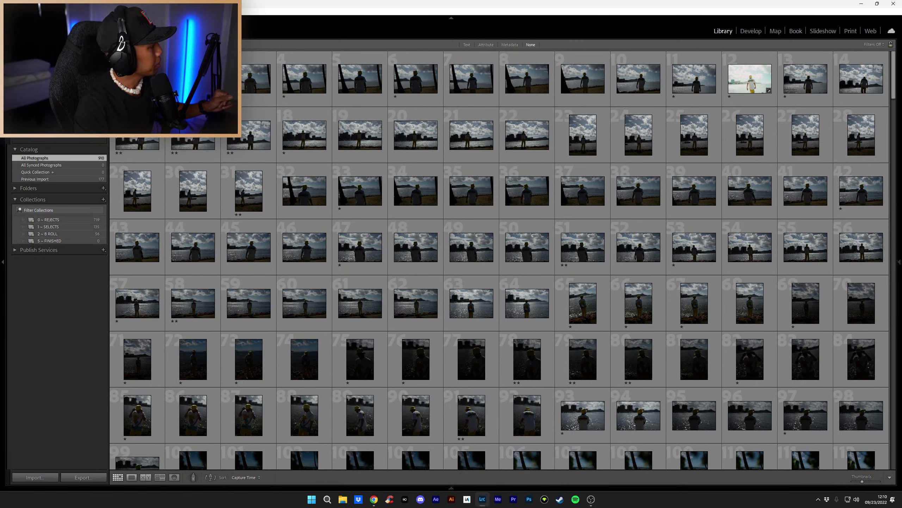
{"action": "key", "text": "alt+Tab"}
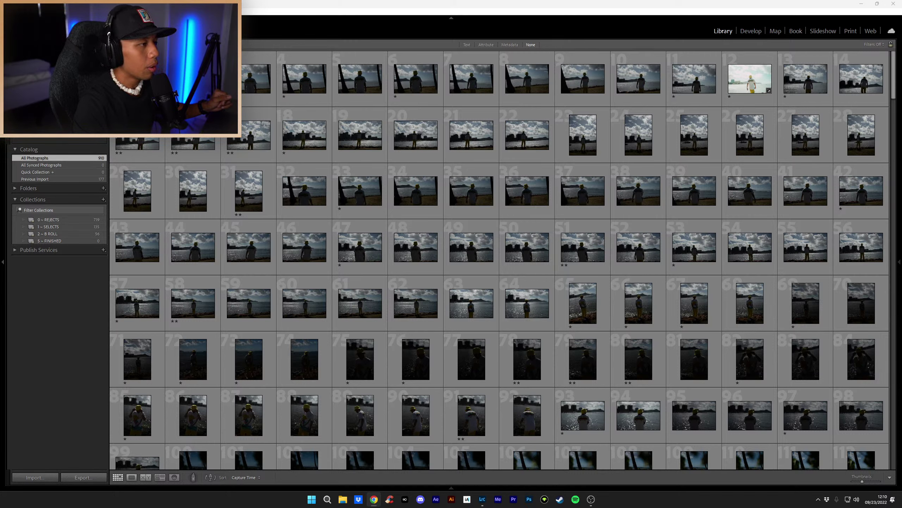
{"action": "left_click", "coordinate": [40, 312]}
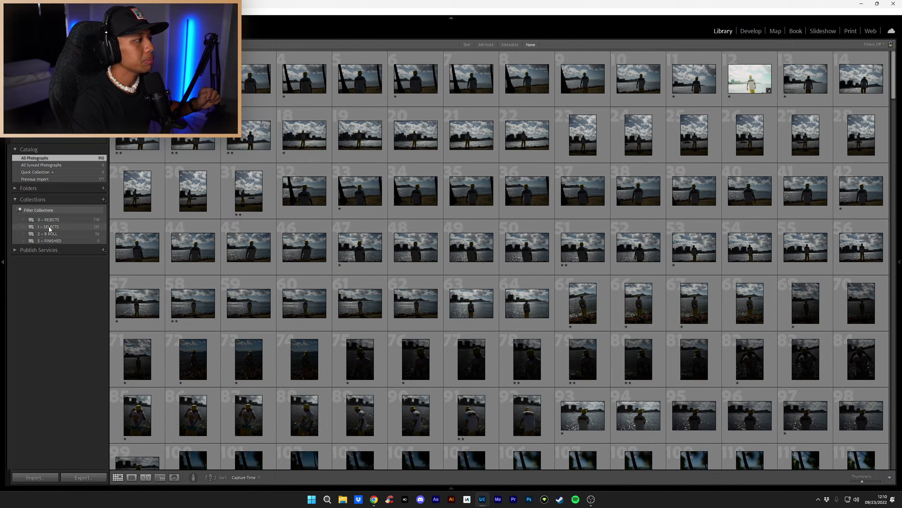
{"action": "key", "text": "ctrl+a"}
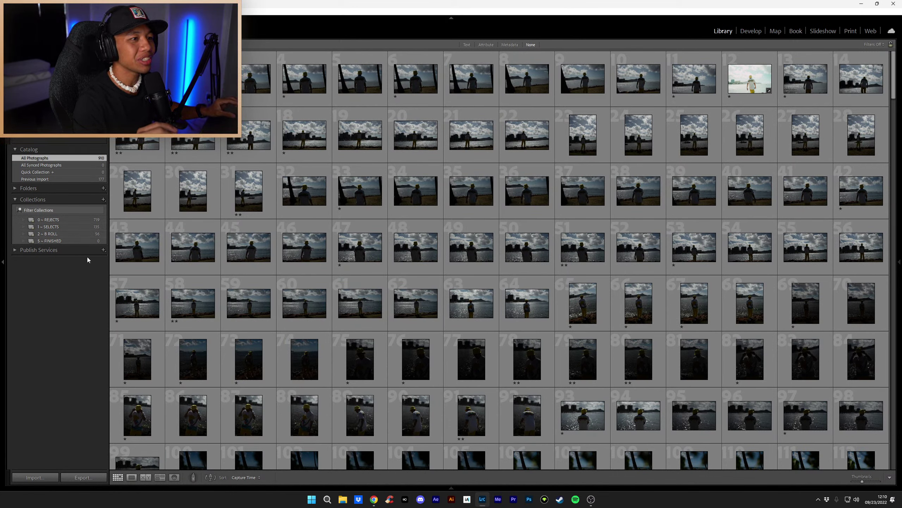
Step: Look through the photos in the REJECTS, SELECTS, B ROLL and FINISHED collections one after another
{"action": "left_click", "coordinate": [70, 221]}
{"action": "key", "text": "j"}
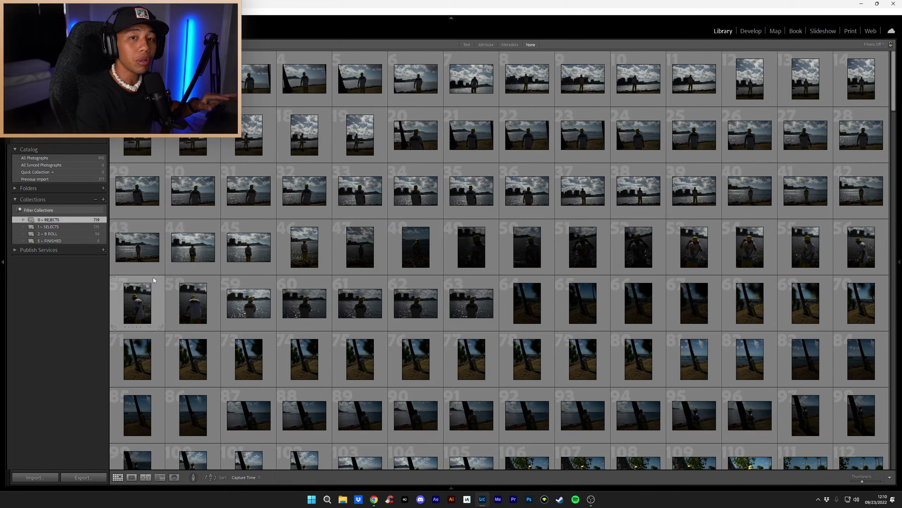
{"action": "left_click", "coordinate": [60, 227]}
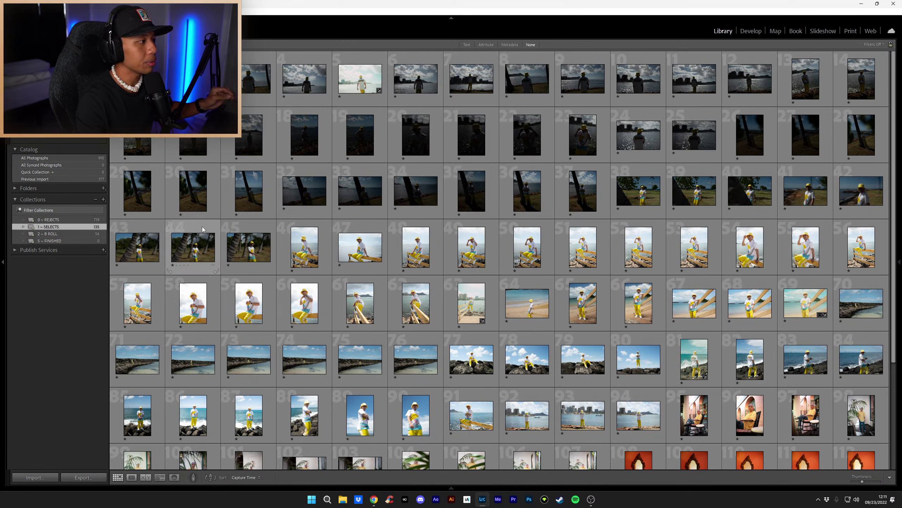
{"action": "left_click", "coordinate": [58, 235]}
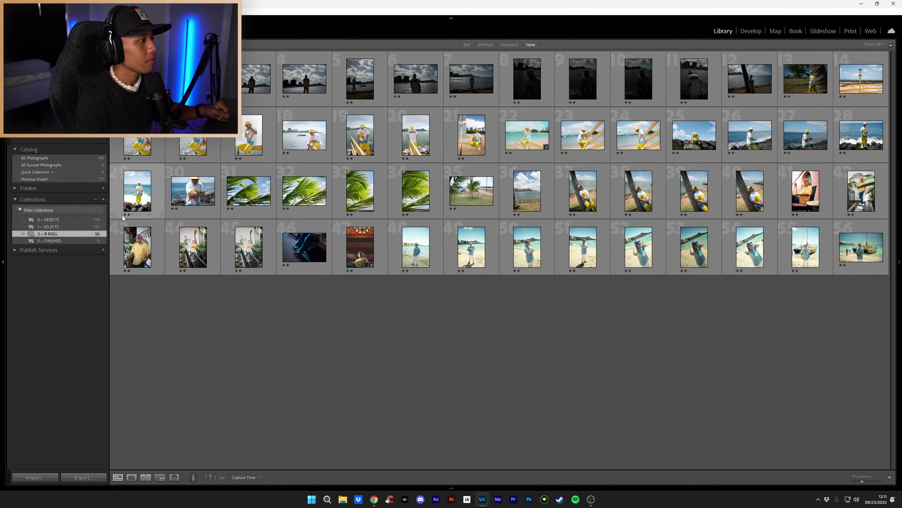
{"action": "left_click", "coordinate": [84, 240]}
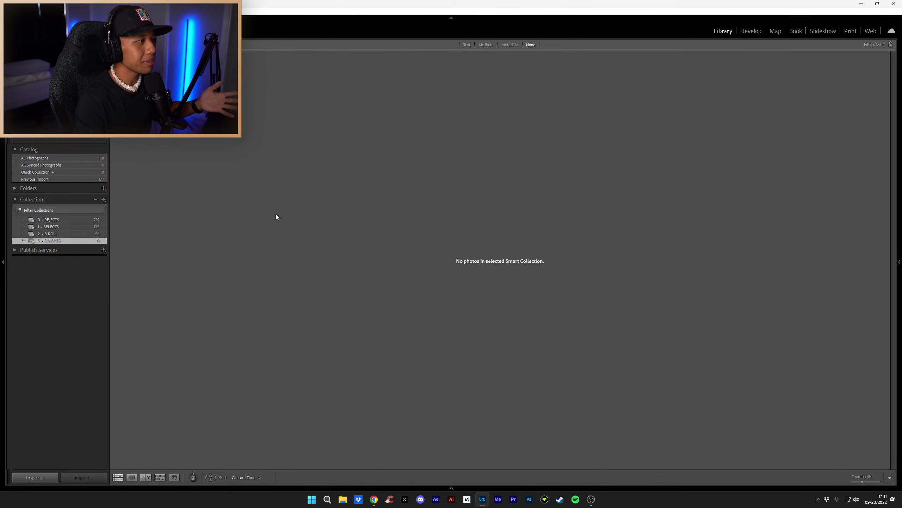
Step: Open the current photo from the SELECTS collection in the Develop module with the side panels shown, and copy its develop settings
{"action": "left_click", "coordinate": [73, 226]}
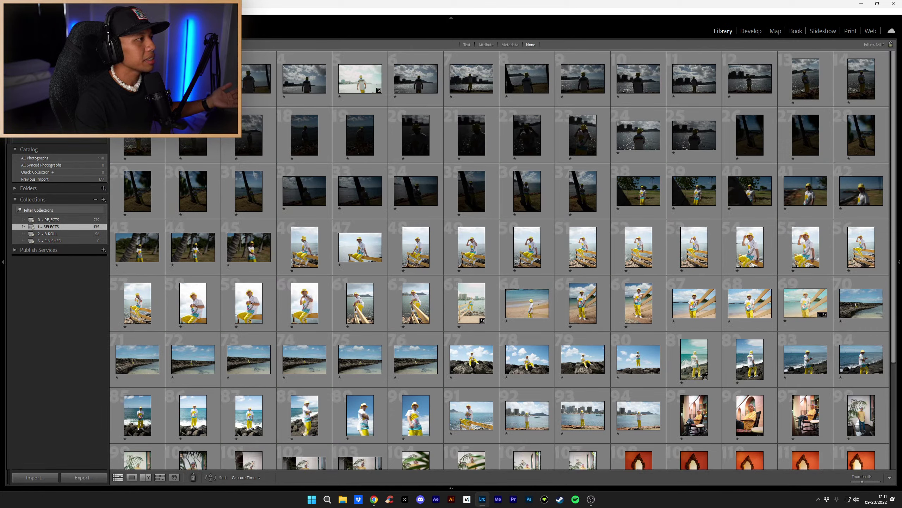
{"action": "left_click", "coordinate": [750, 31]}
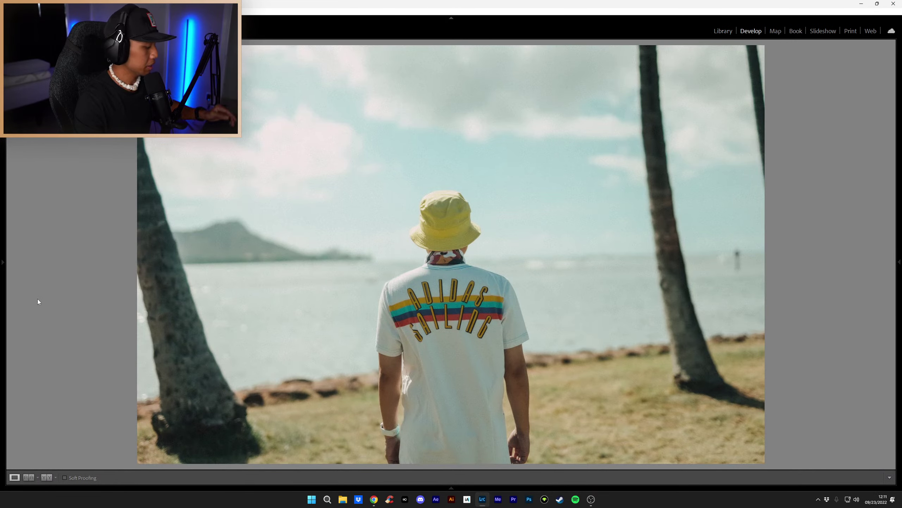
{"action": "key", "text": "Tab"}
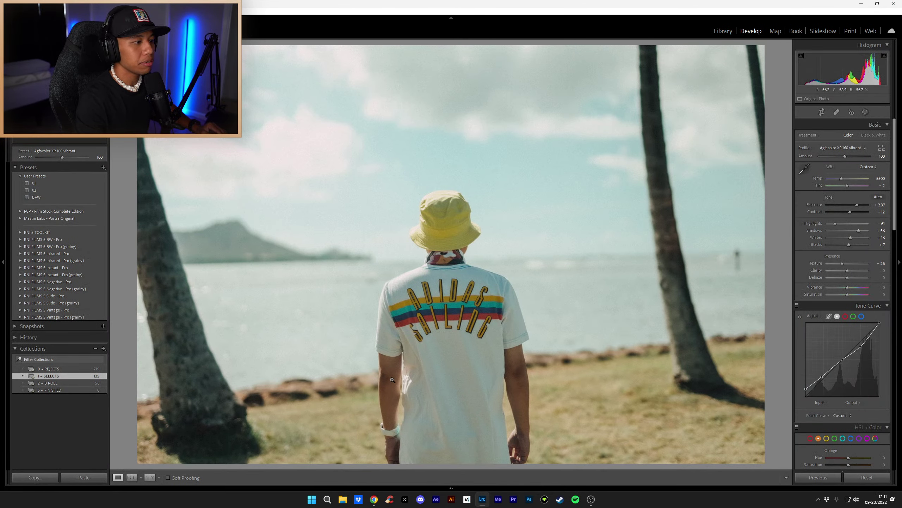
{"action": "left_click", "coordinate": [32, 477]}
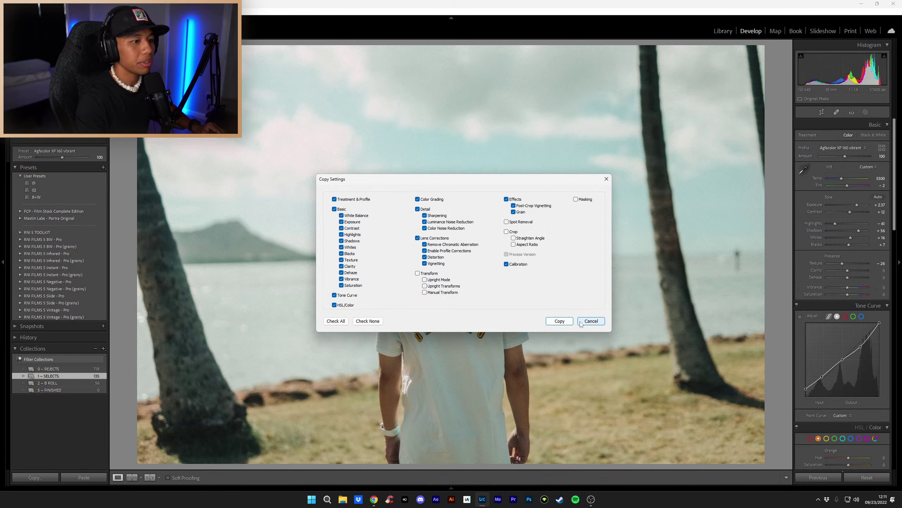
{"action": "left_click", "coordinate": [560, 321]}
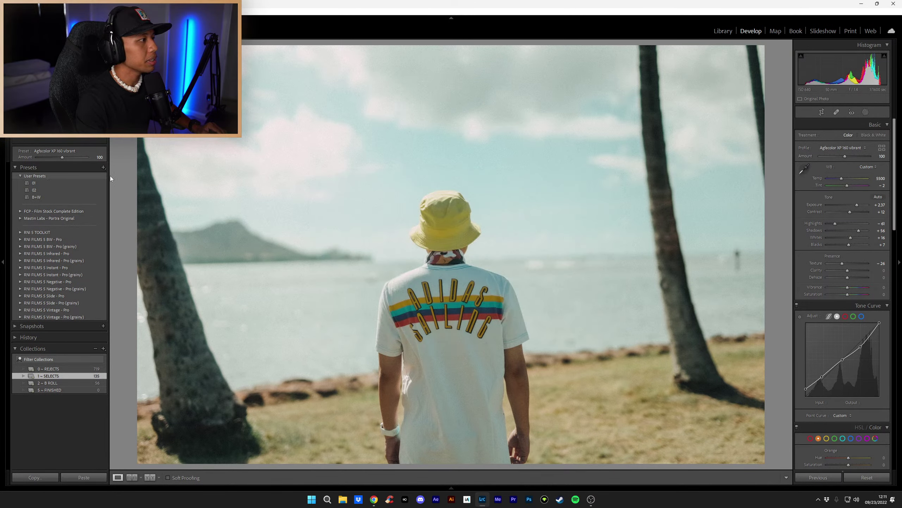
Step: Create a develop preset named NEW ORBIT ML in the User Presets group from the photo's current settings
{"action": "left_click", "coordinate": [103, 167]}
{"action": "left_click", "coordinate": [119, 177]}
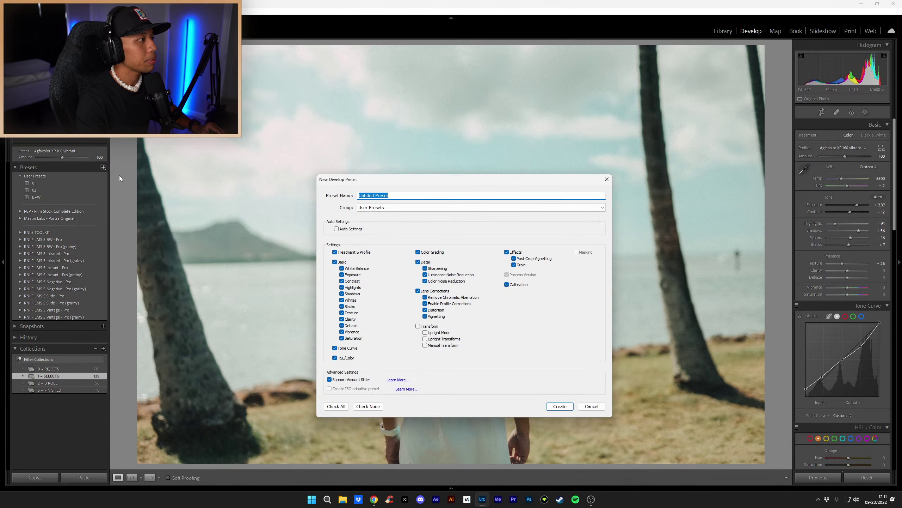
{"action": "key", "text": "BackSpace"}
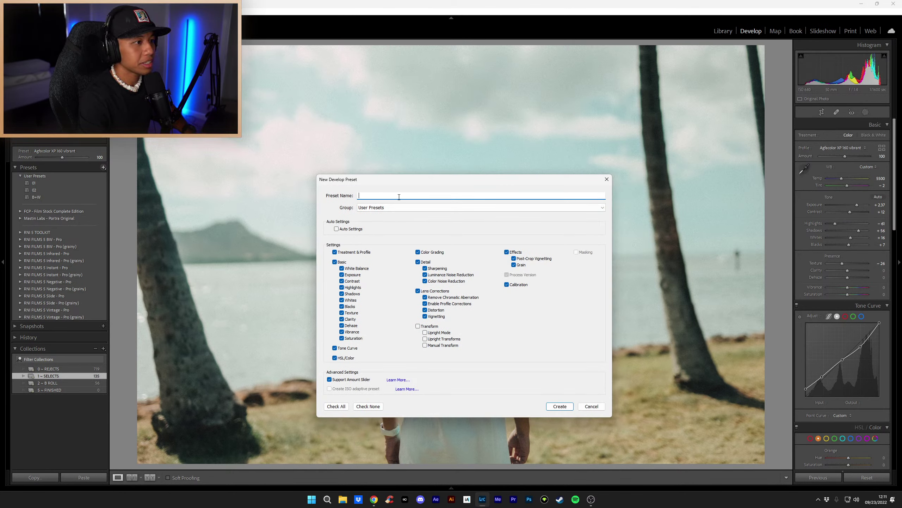
{"action": "type", "text": "NE"}
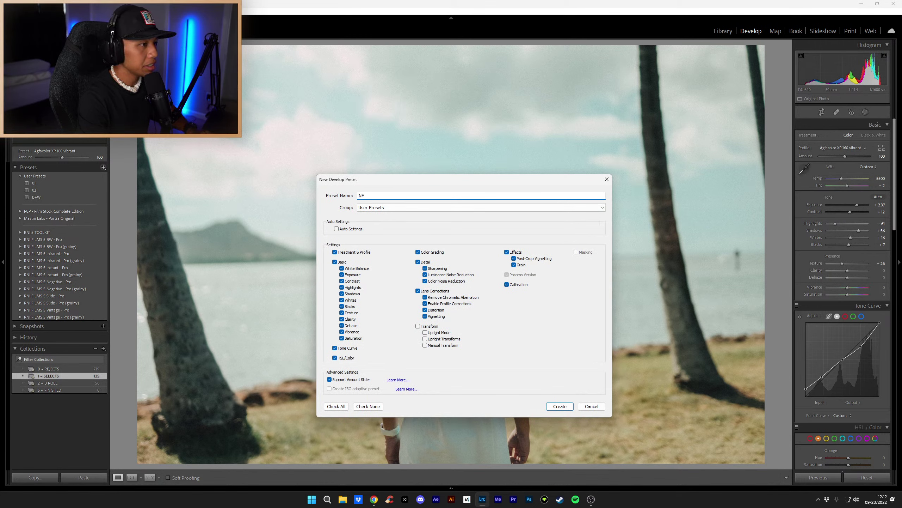
{"action": "type", "text": "W ORB"}
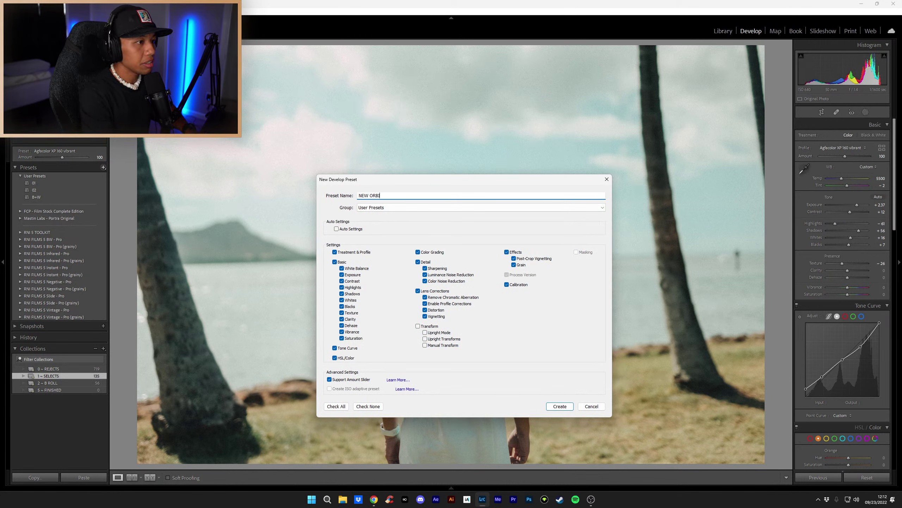
{"action": "type", "text": "IT"}
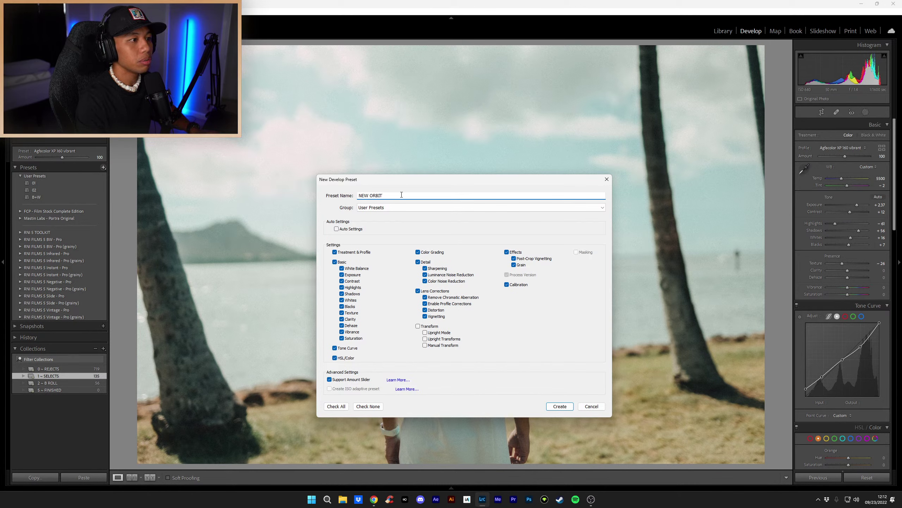
{"action": "type", "text": " ML"}
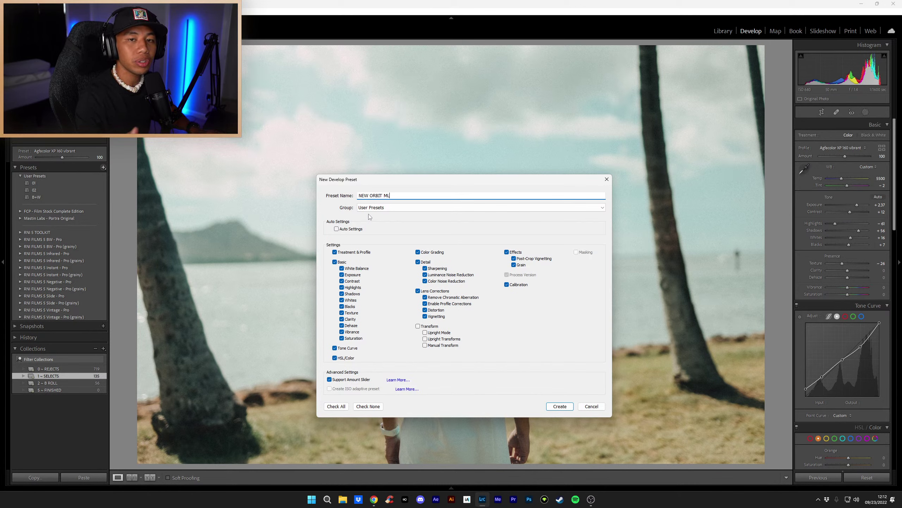
{"action": "left_click", "coordinate": [565, 409]}
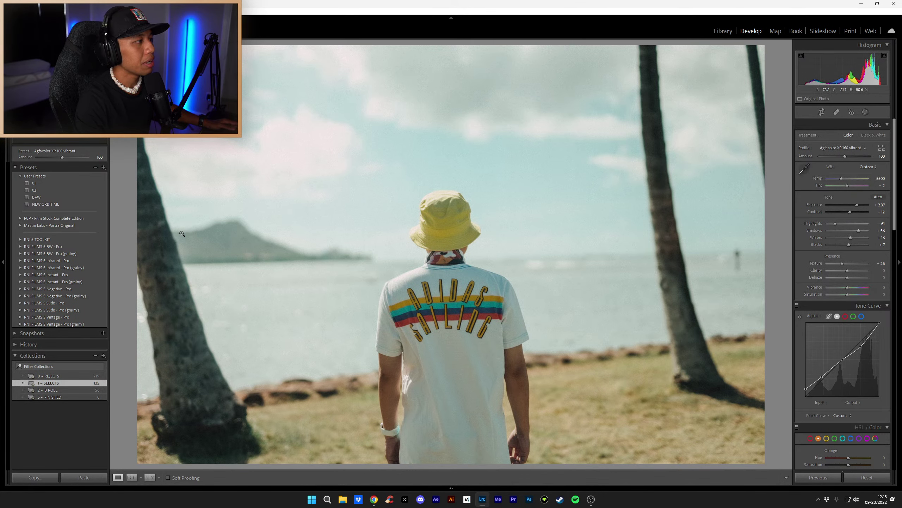
Step: Reset all develop adjustments on the photo and briefly view the RNI FILMS 5 Vintage - Pro (grainy) presets
{"action": "left_click", "coordinate": [881, 480]}
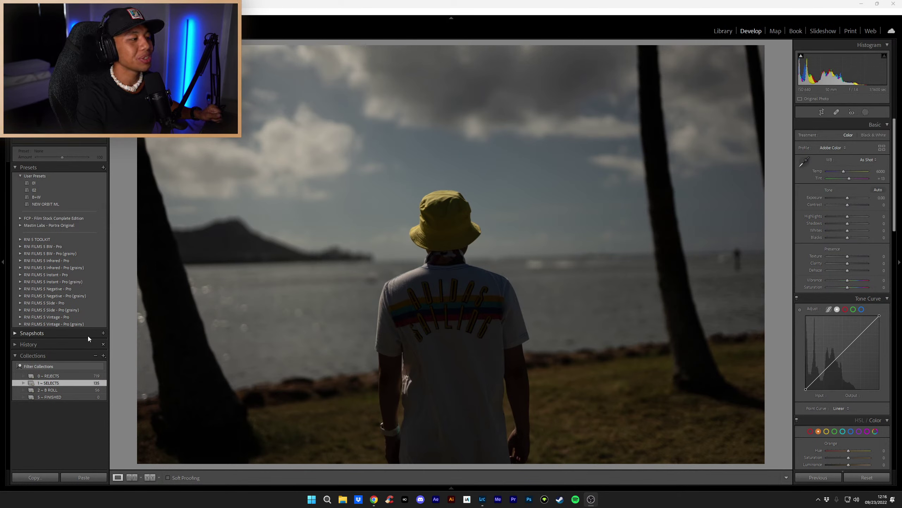
{"action": "left_click", "coordinate": [20, 324]}
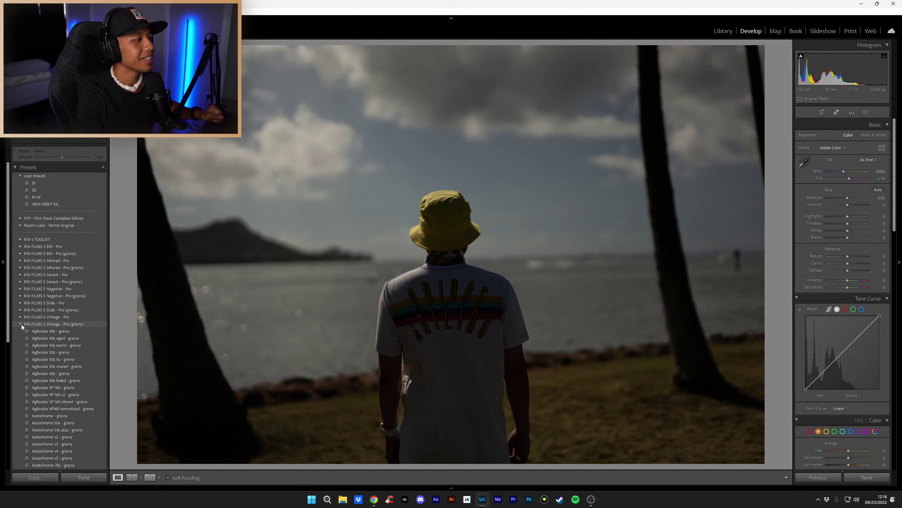
{"action": "left_click", "coordinate": [19, 324]}
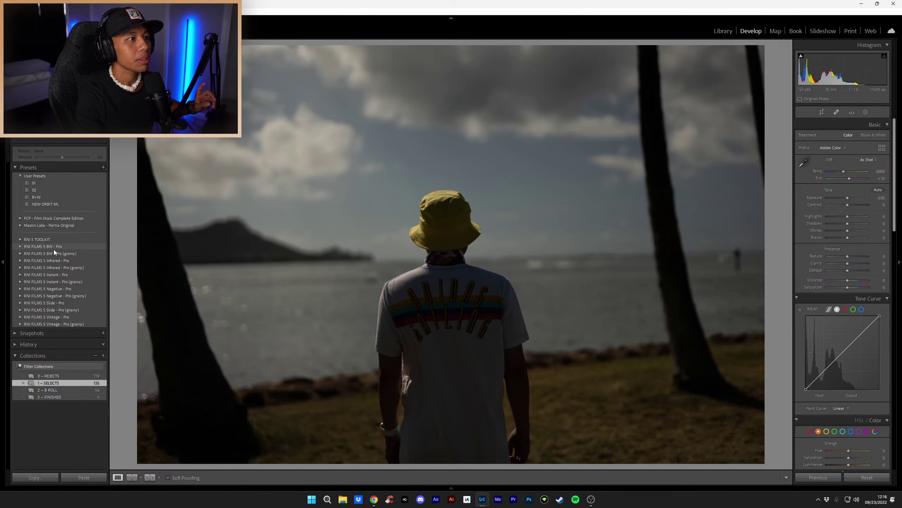
Step: Browse the RNI FILMS 5 Vintage - Pro (grainy) presets and preview their looks on the unedited photo
{"action": "left_click", "coordinate": [20, 324]}
{"action": "scroll", "coordinate": [15, 312], "scroll_direction": "down", "scroll_amount": 6}
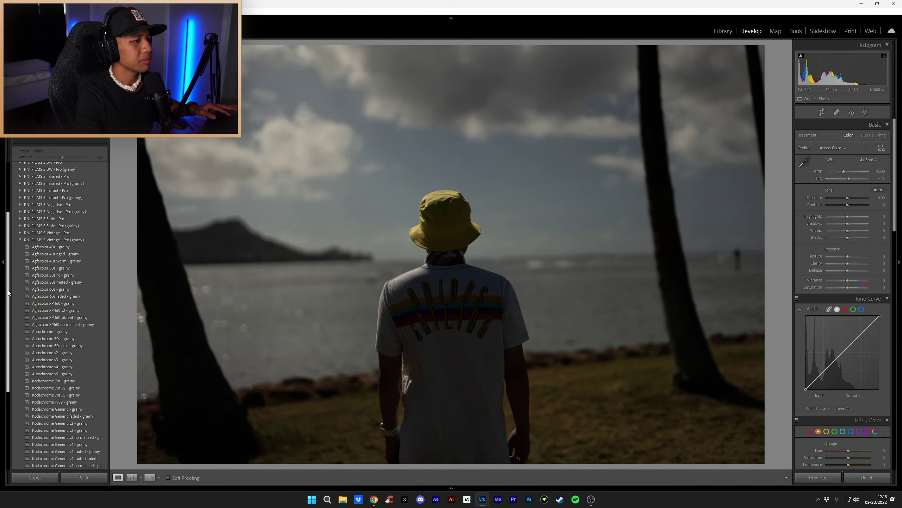
{"action": "scroll", "coordinate": [9, 292], "scroll_direction": "up", "scroll_amount": 2}
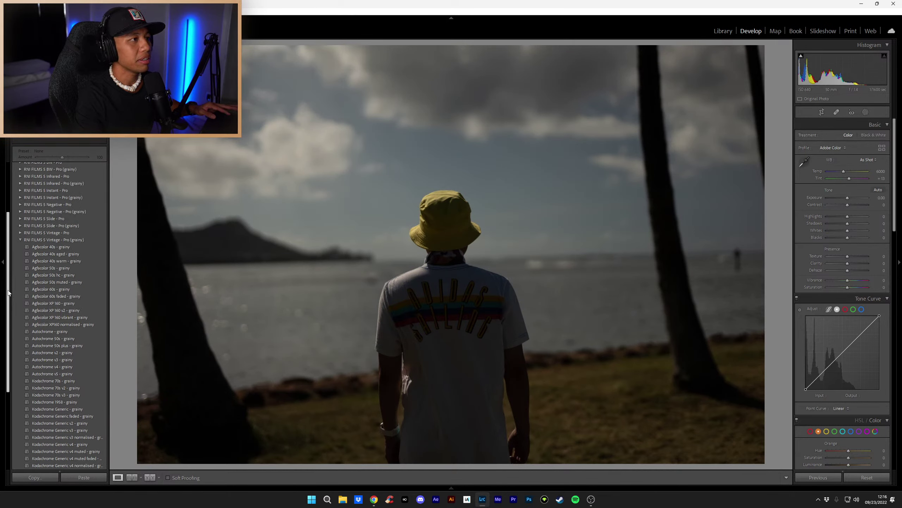
{"action": "scroll", "coordinate": [7, 292], "scroll_direction": "down", "scroll_amount": 2}
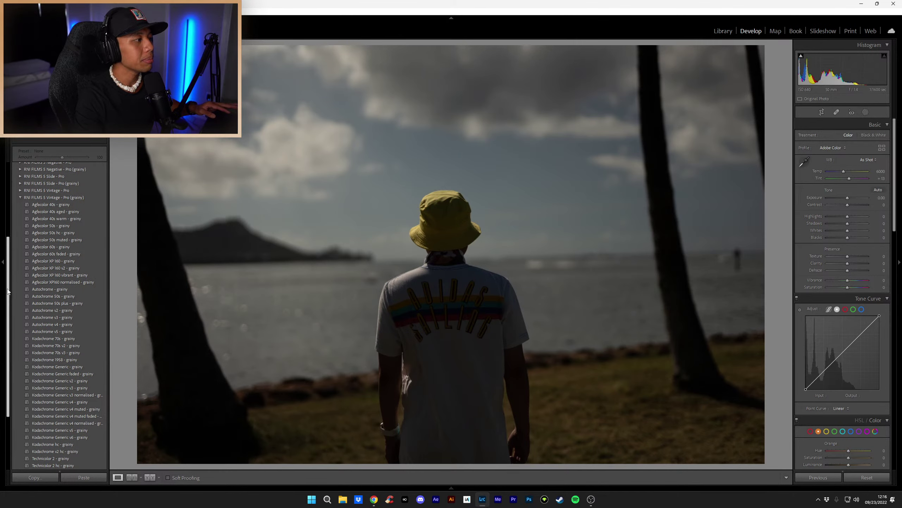
{"action": "scroll", "coordinate": [14, 286], "scroll_direction": "down", "scroll_amount": 2}
{"action": "scroll", "coordinate": [14, 286], "scroll_direction": "down", "scroll_amount": 2}
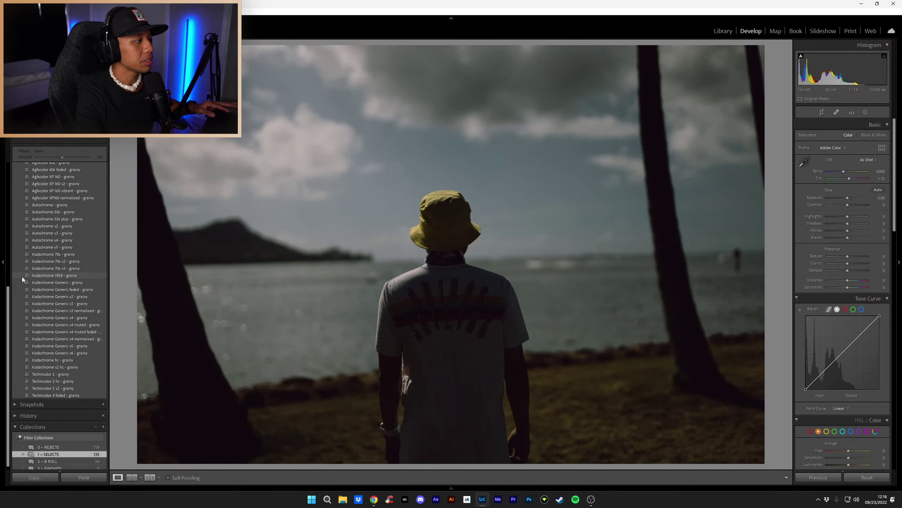
{"action": "scroll", "coordinate": [105, 258], "scroll_direction": "down", "scroll_amount": 1}
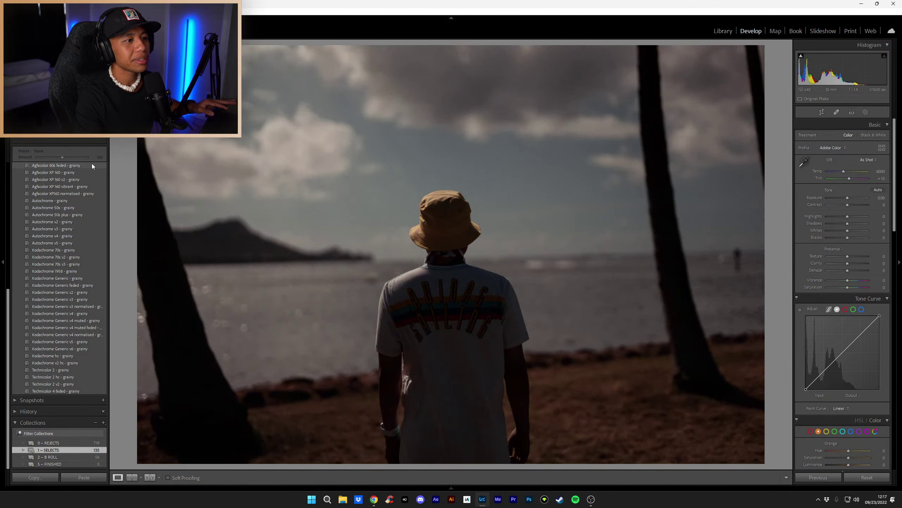
{"action": "scroll", "coordinate": [91, 165], "scroll_direction": "up", "scroll_amount": 3}
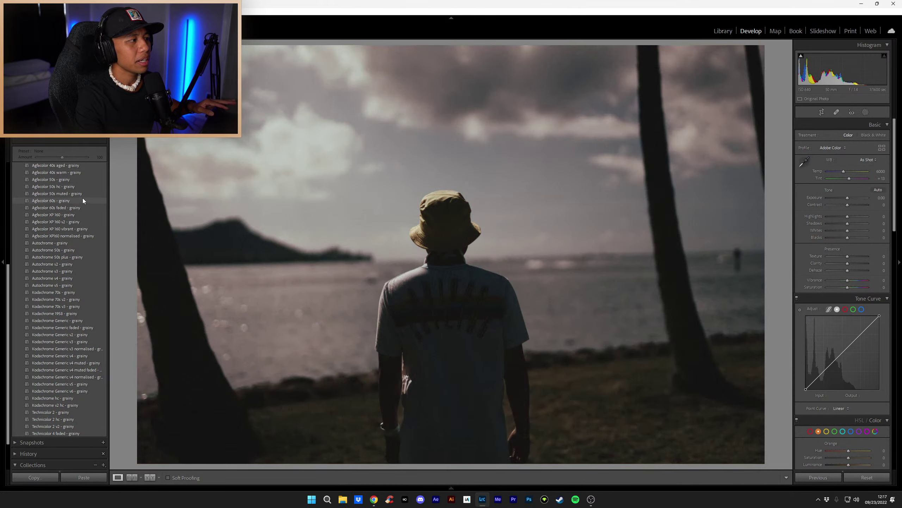
{"action": "scroll", "coordinate": [84, 216], "scroll_direction": "up", "scroll_amount": 3}
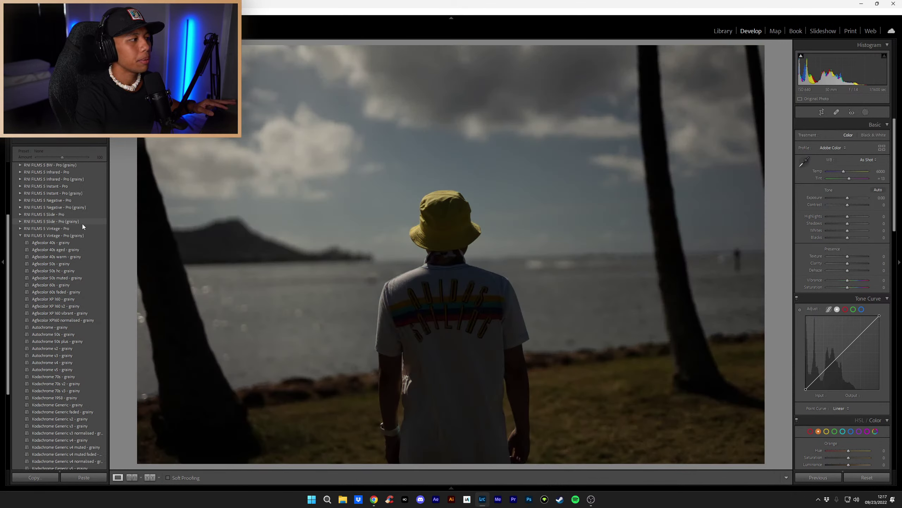
{"action": "scroll", "coordinate": [82, 224], "scroll_direction": "up", "scroll_amount": 3}
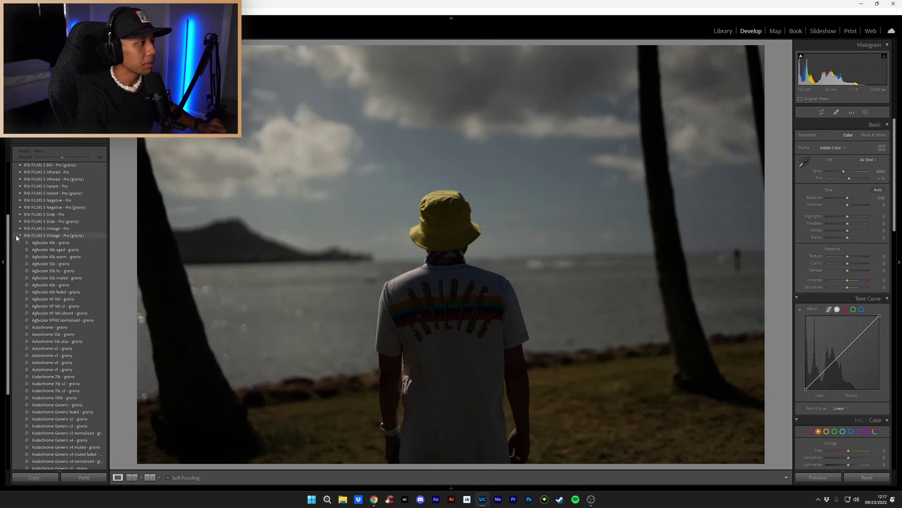
Step: Apply the Agfacolor XP 160 vibrant preset from RNI FILMS 5 Vintage - Pro and raise the photo's exposure to +2.98
{"action": "left_click", "coordinate": [20, 236]}
{"action": "left_click", "coordinate": [20, 317]}
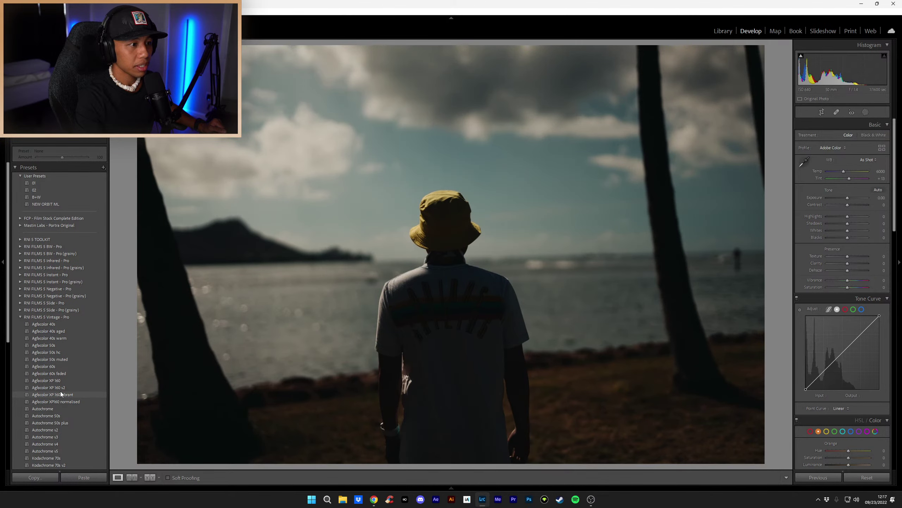
{"action": "left_click", "coordinate": [69, 393]}
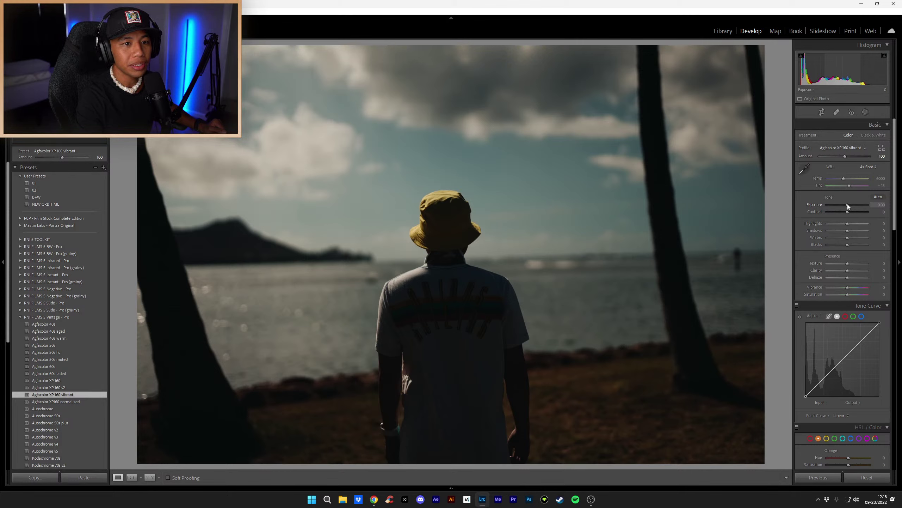
{"action": "left_click_drag", "start_coordinate": [848, 205], "coordinate": [859, 199]}
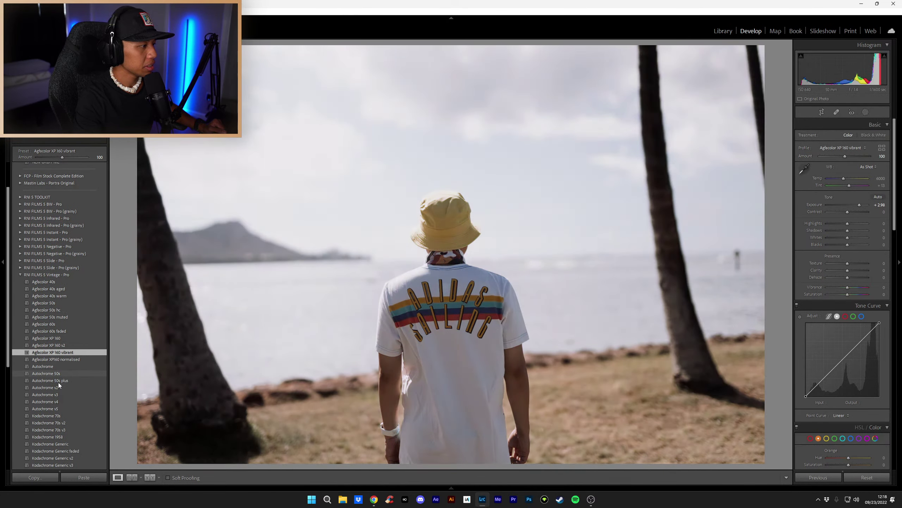
Step: Browse the RNI FILMS 5 Vintage - Pro presets and preview their looks on the brightened beach photo
{"action": "scroll", "coordinate": [58, 387], "scroll_direction": "down", "scroll_amount": 3}
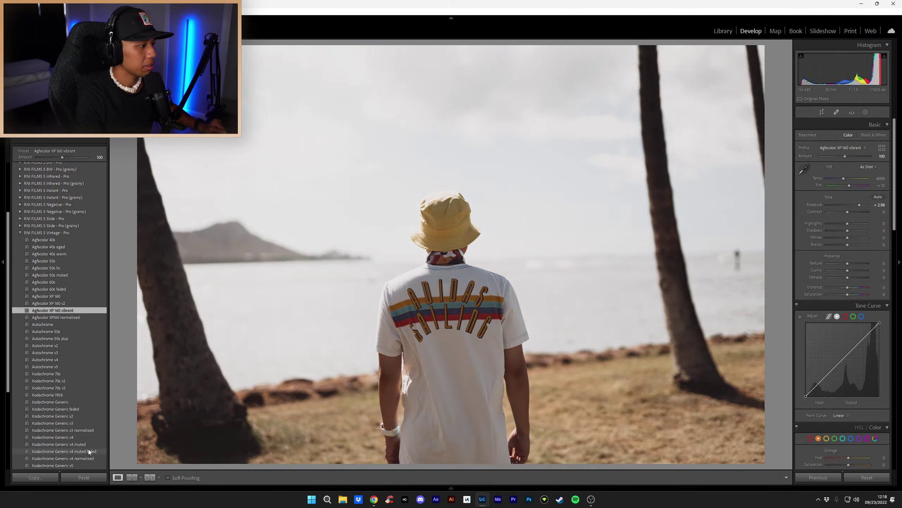
{"action": "scroll", "coordinate": [84, 423], "scroll_direction": "down", "scroll_amount": 3}
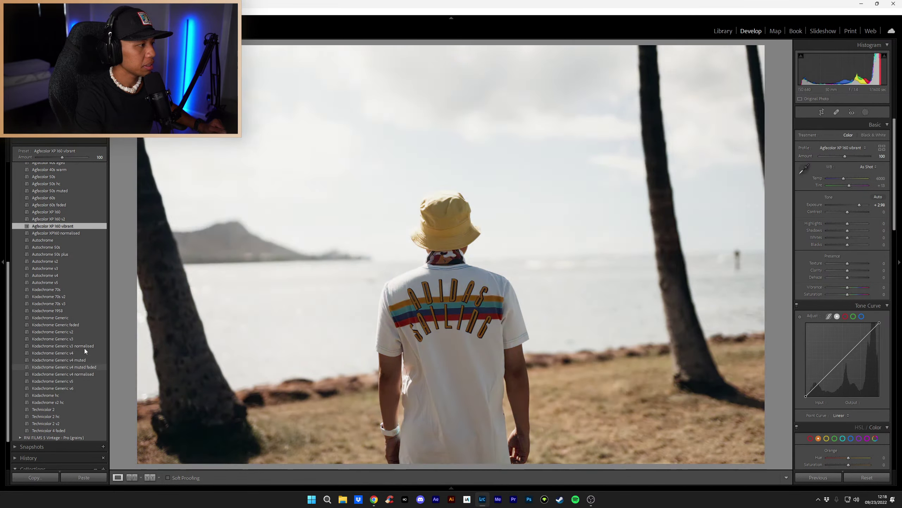
{"action": "scroll", "coordinate": [70, 295], "scroll_direction": "up", "scroll_amount": 3}
{"action": "scroll", "coordinate": [67, 290], "scroll_direction": "up", "scroll_amount": 3}
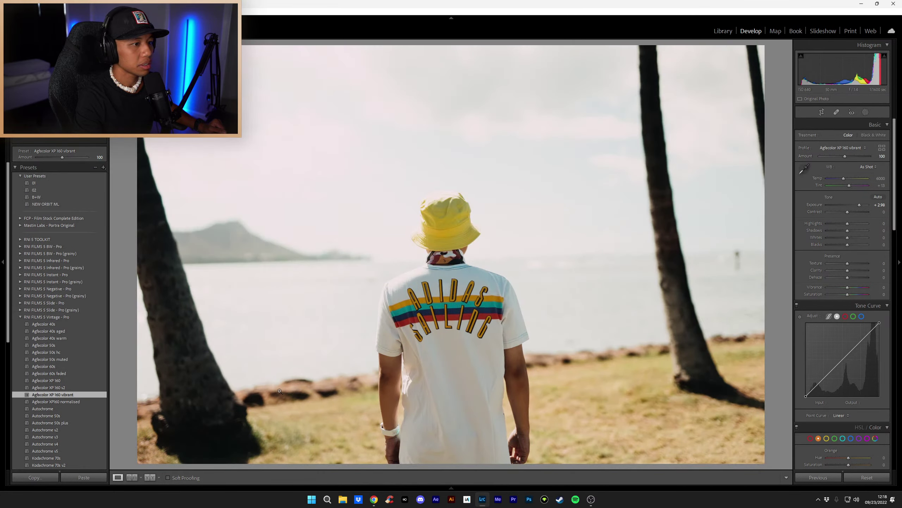
{"action": "scroll", "coordinate": [62, 292], "scroll_direction": "down", "scroll_amount": 2}
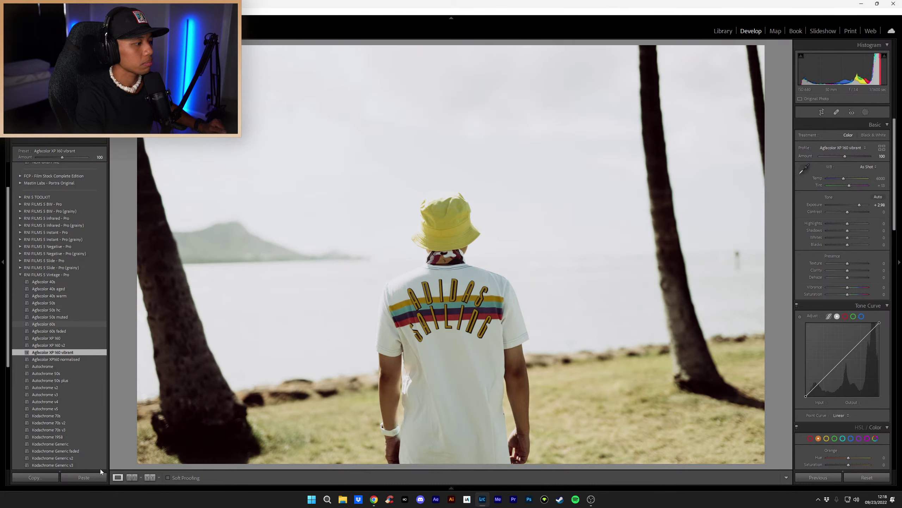
{"action": "scroll", "coordinate": [56, 285], "scroll_direction": "up", "scroll_amount": 2}
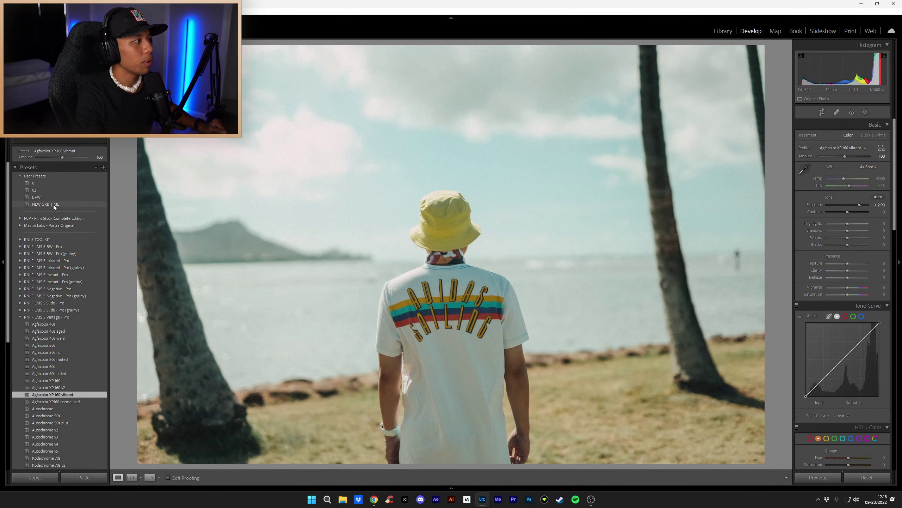
Step: Try the NEW ORBIT ML user preset combined with Agfacolor XP 160 vibrant, and reset all develop adjustments
{"action": "left_click", "coordinate": [54, 205]}
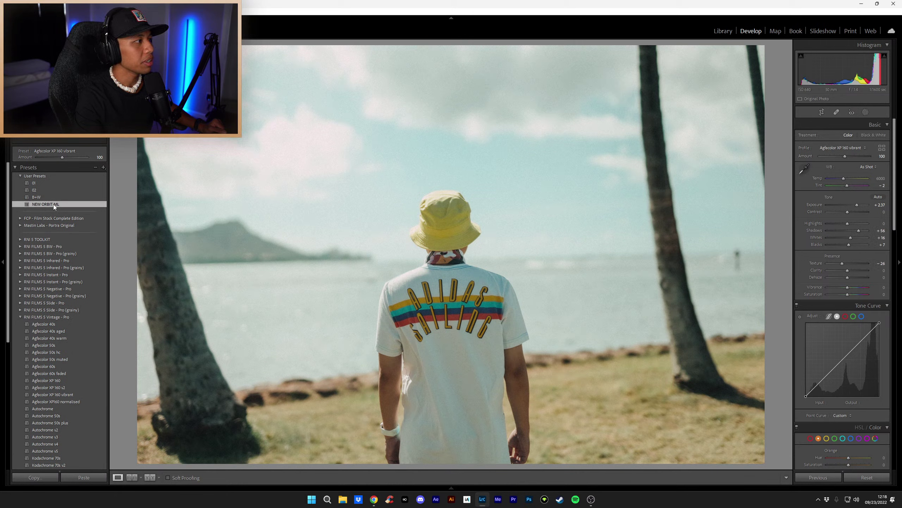
{"action": "left_click", "coordinate": [66, 395]}
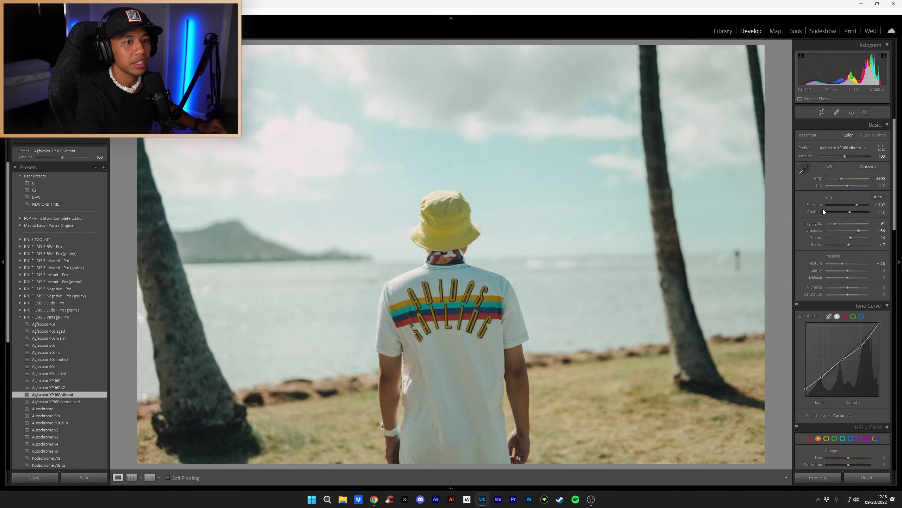
{"action": "left_click", "coordinate": [873, 478]}
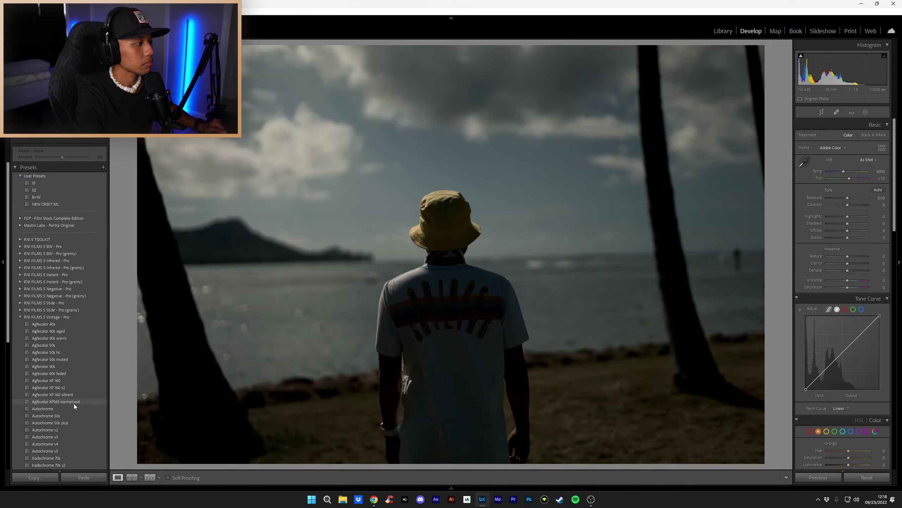
Step: Apply the Agfacolor XP 160 vibrant preset and set temperature to 4982, tint to +5, exposure to +3.33 and contrast to -16
{"action": "left_click", "coordinate": [73, 395]}
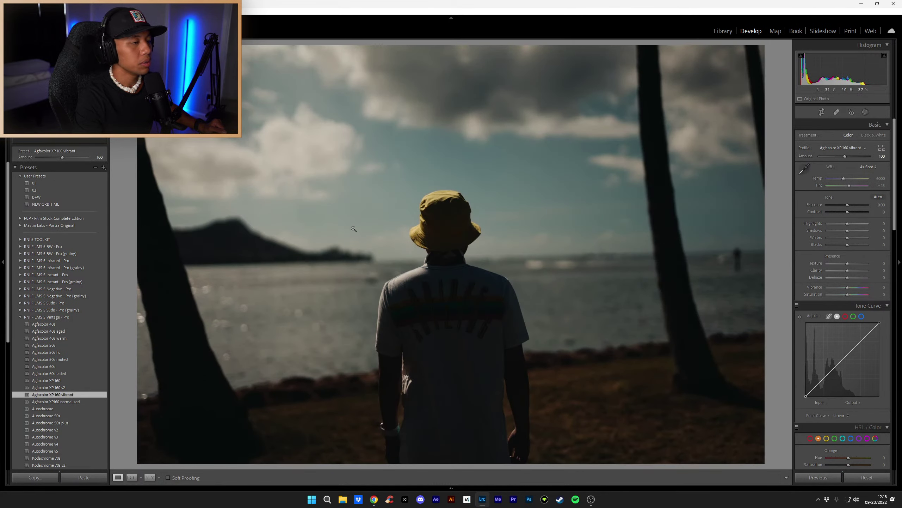
{"action": "left_click_drag", "start_coordinate": [848, 205], "coordinate": [839, 179]}
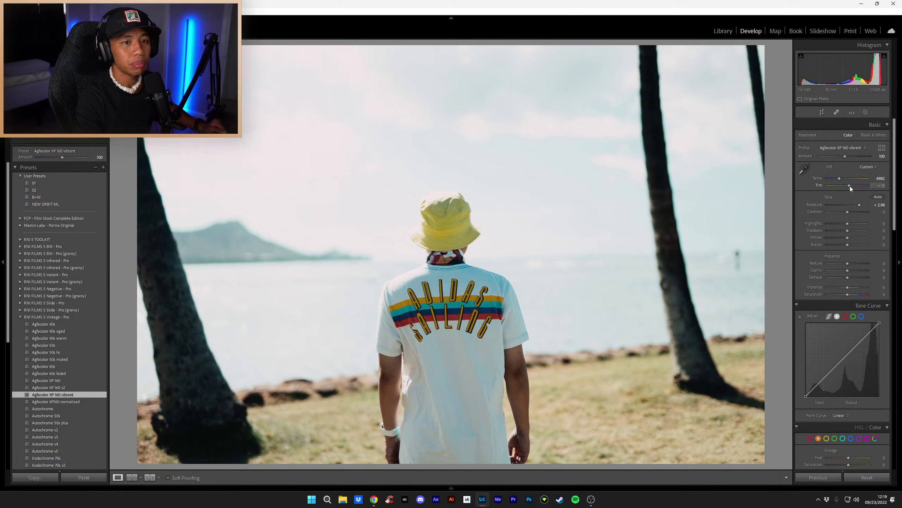
{"action": "left_click_drag", "start_coordinate": [850, 186], "coordinate": [851, 186]}
{"action": "left_click_drag", "start_coordinate": [847, 185], "coordinate": [849, 185]}
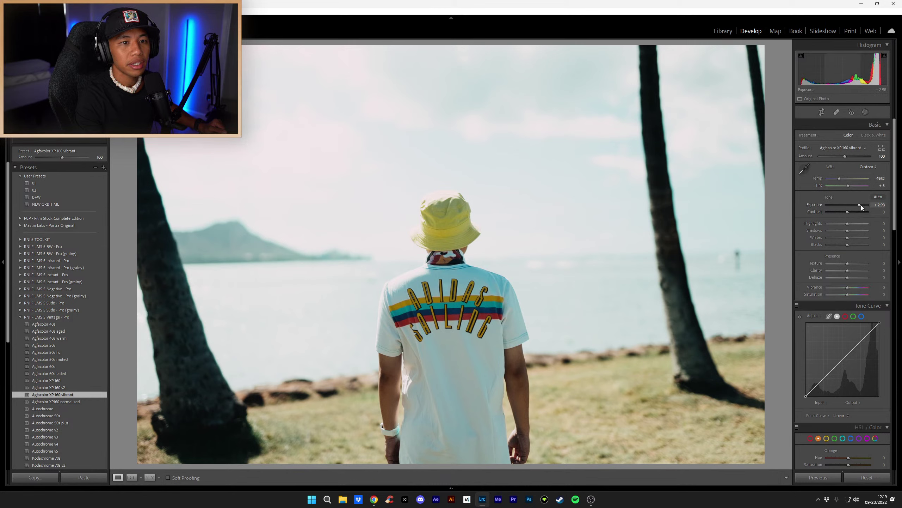
{"action": "left_click_drag", "start_coordinate": [862, 205], "coordinate": [861, 206]}
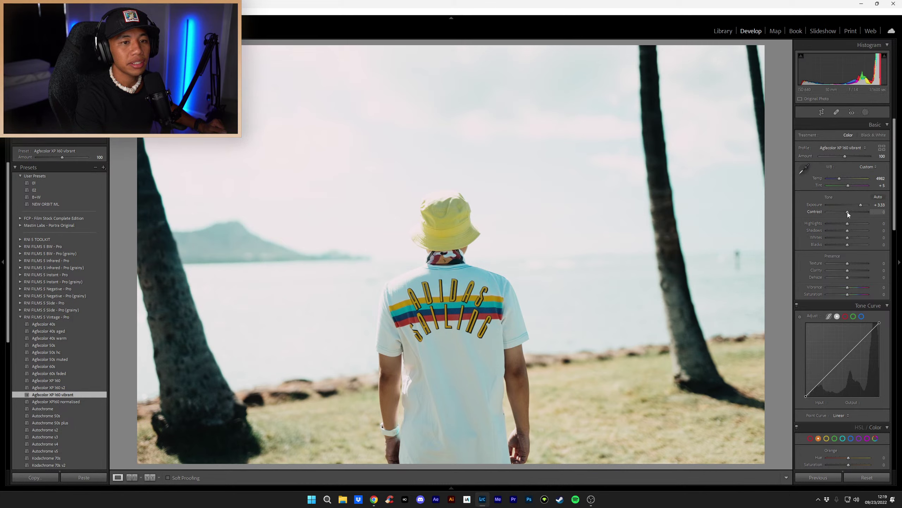
{"action": "mouse_move", "coordinate": [847, 212]}
{"action": "left_mouse_down"}
{"action": "mouse_move", "coordinate": [836, 214]}
{"action": "mouse_move", "coordinate": [844, 211]}
{"action": "left_mouse_up"}
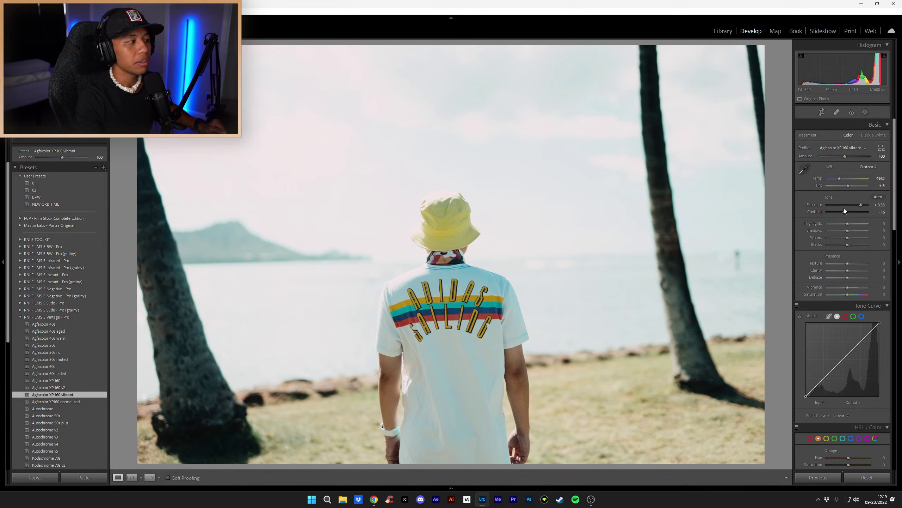
Step: Shape the tone curve with three inner points, lowering the highlights and white point and lifting the black point to input 2, output 36
{"action": "left_click", "coordinate": [843, 359]}
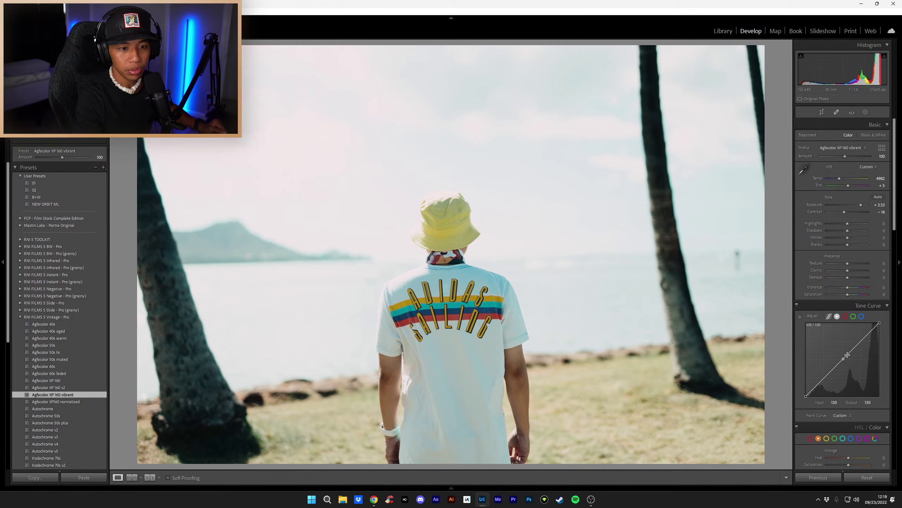
{"action": "left_click", "coordinate": [862, 340]}
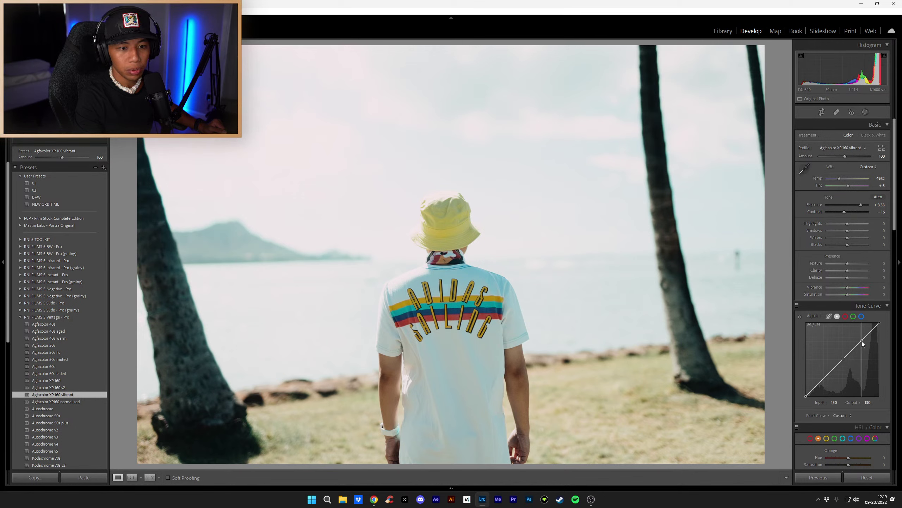
{"action": "left_click", "coordinate": [824, 377]}
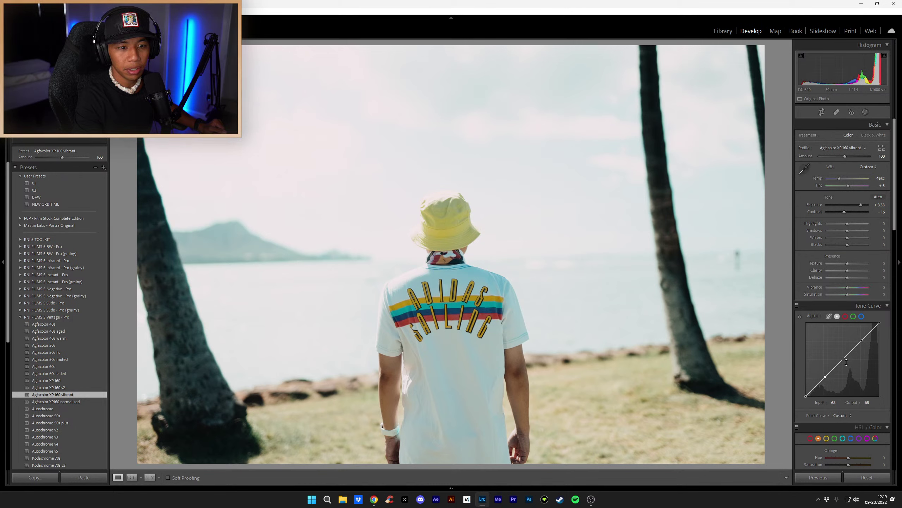
{"action": "left_click_drag", "start_coordinate": [844, 361], "coordinate": [848, 356]}
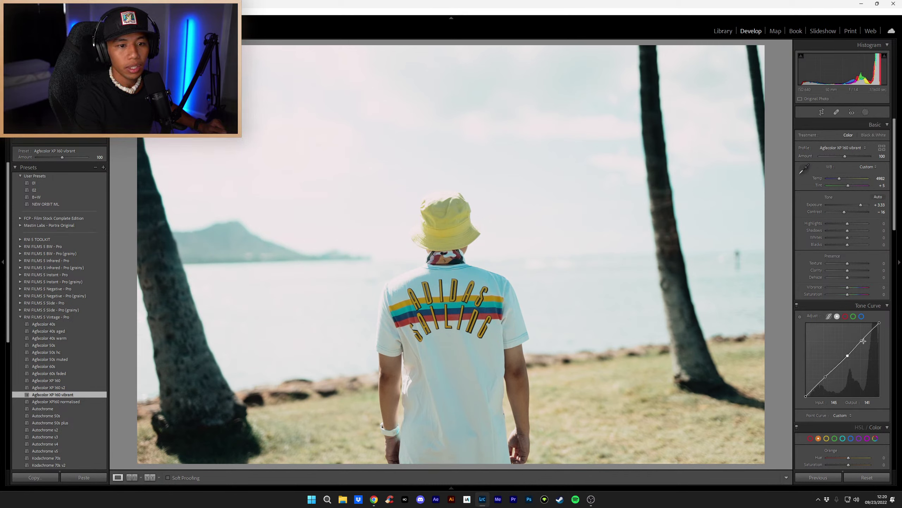
{"action": "mouse_move", "coordinate": [861, 338]}
{"action": "left_mouse_down"}
{"action": "mouse_move", "coordinate": [864, 346]}
{"action": "mouse_move", "coordinate": [877, 330]}
{"action": "left_mouse_up"}
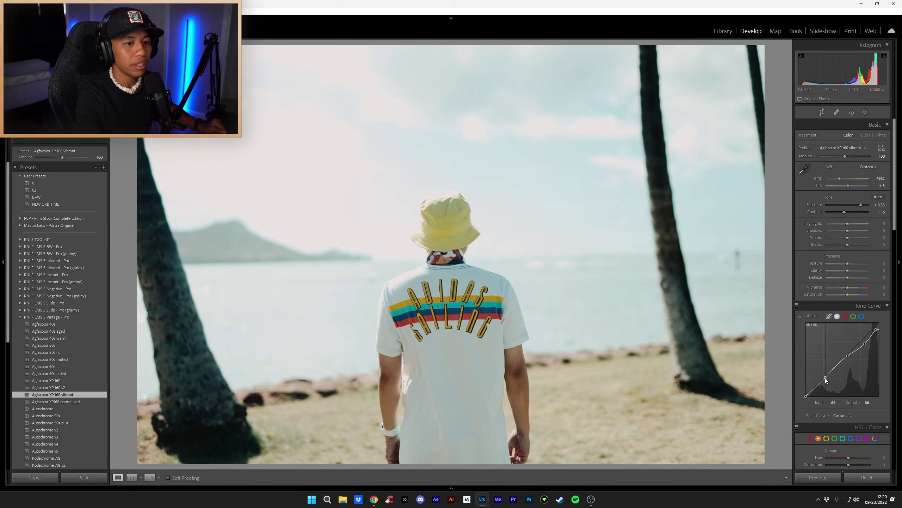
{"action": "left_click_drag", "start_coordinate": [825, 378], "coordinate": [801, 385]}
Step: Enable profile corrections and chromatic aberration removal in the photo's lens corrections
{"action": "scroll", "coordinate": [808, 377], "scroll_direction": "down", "scroll_amount": 10}
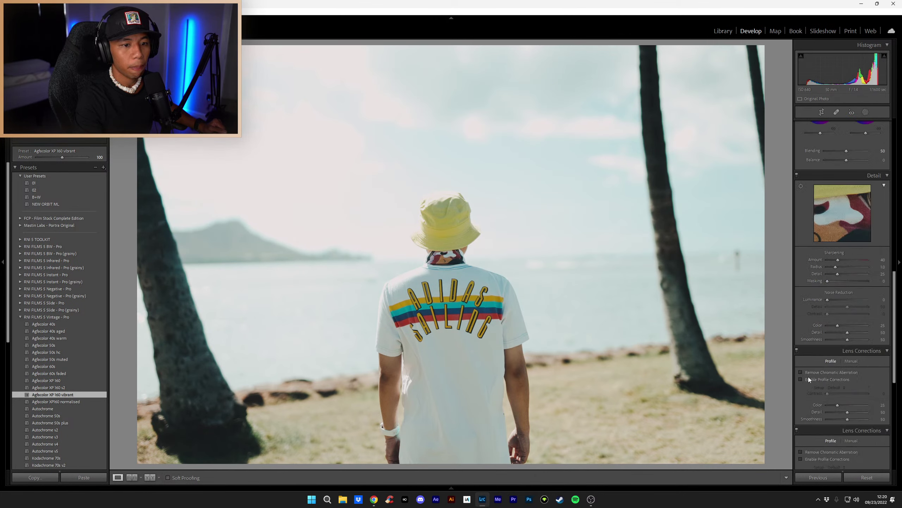
{"action": "left_click", "coordinate": [808, 379]}
{"action": "left_click", "coordinate": [810, 372]}
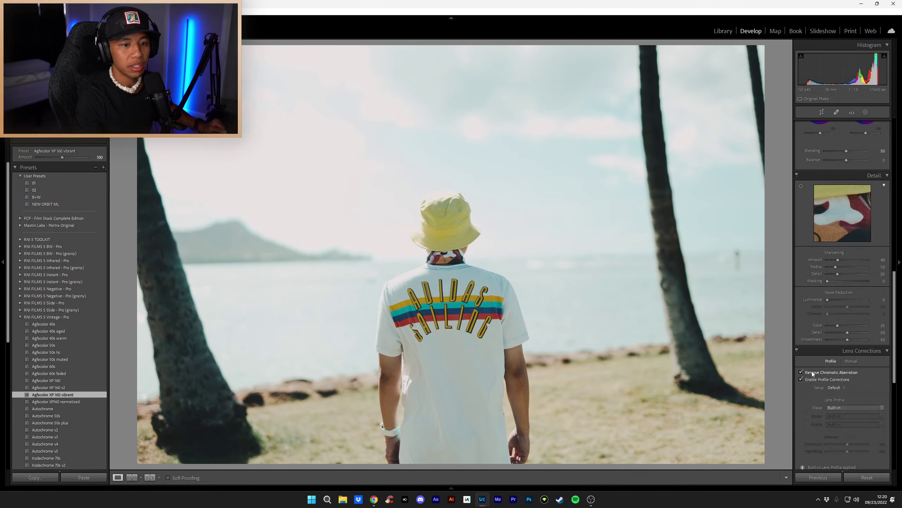
Step: Add film grain to the photo with an amount of about 43
{"action": "scroll", "coordinate": [812, 371], "scroll_direction": "down", "scroll_amount": 4}
{"action": "scroll", "coordinate": [813, 372], "scroll_direction": "down", "scroll_amount": 4}
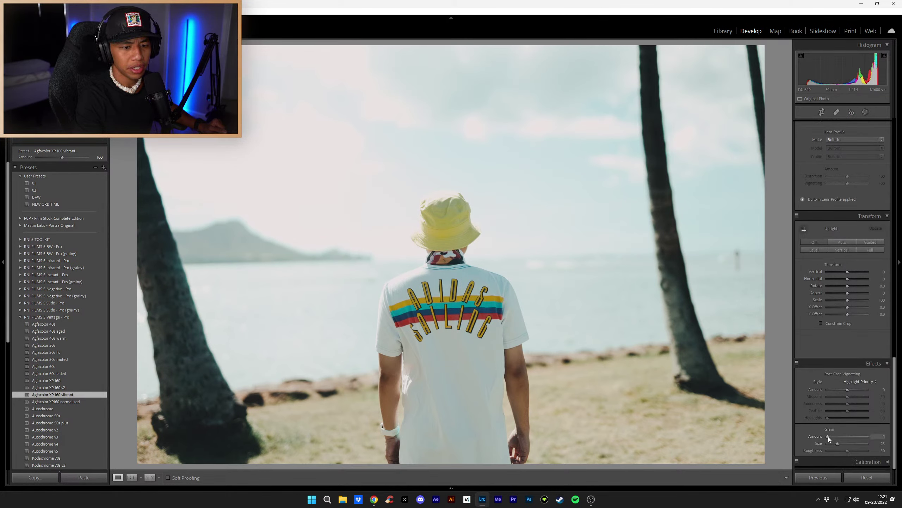
{"action": "left_click_drag", "start_coordinate": [838, 437], "coordinate": [842, 436]}
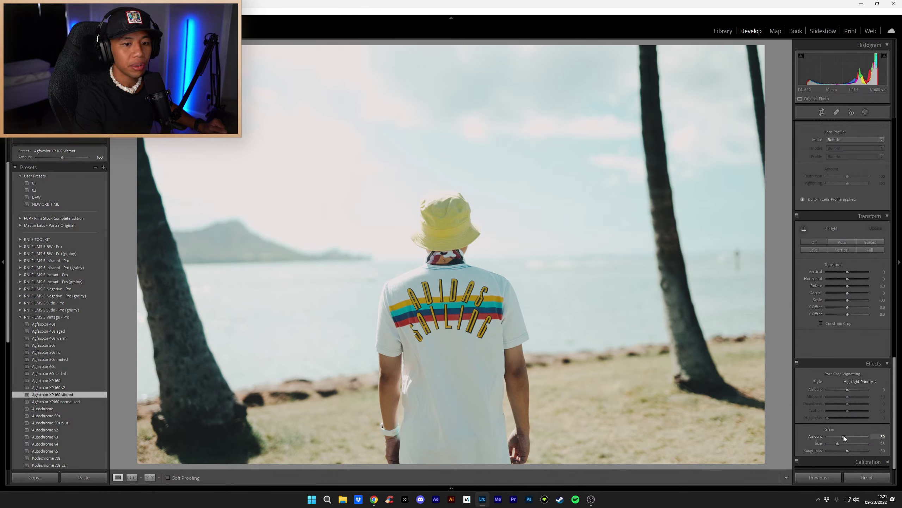
{"action": "left_click_drag", "start_coordinate": [843, 436], "coordinate": [845, 435]}
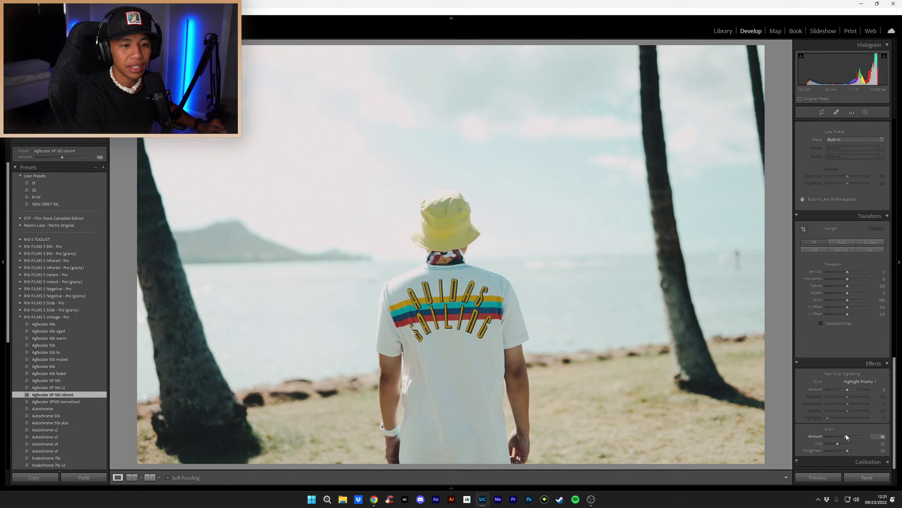
{"action": "left_click_drag", "start_coordinate": [848, 437], "coordinate": [846, 438]}
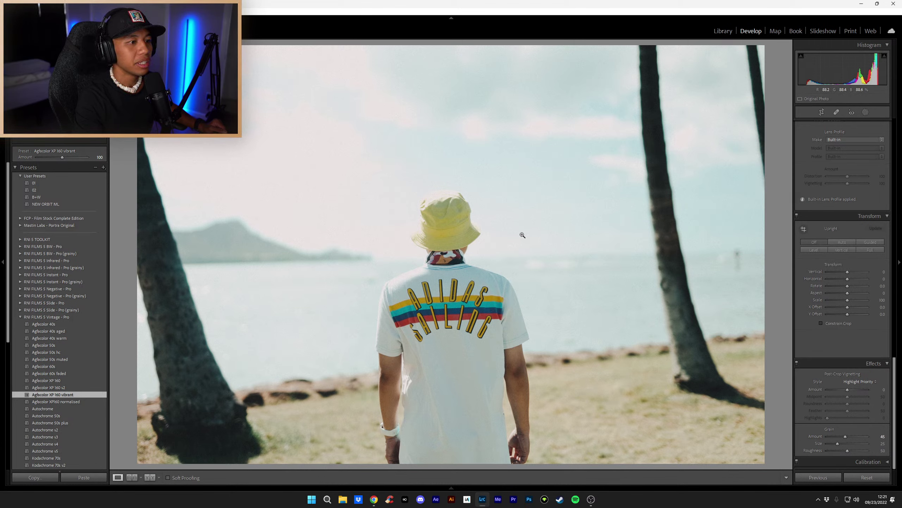
Step: Lower the photo's highlights to -46 and raise the shadows to +40
{"action": "scroll", "coordinate": [824, 304], "scroll_direction": "up", "scroll_amount": 10}
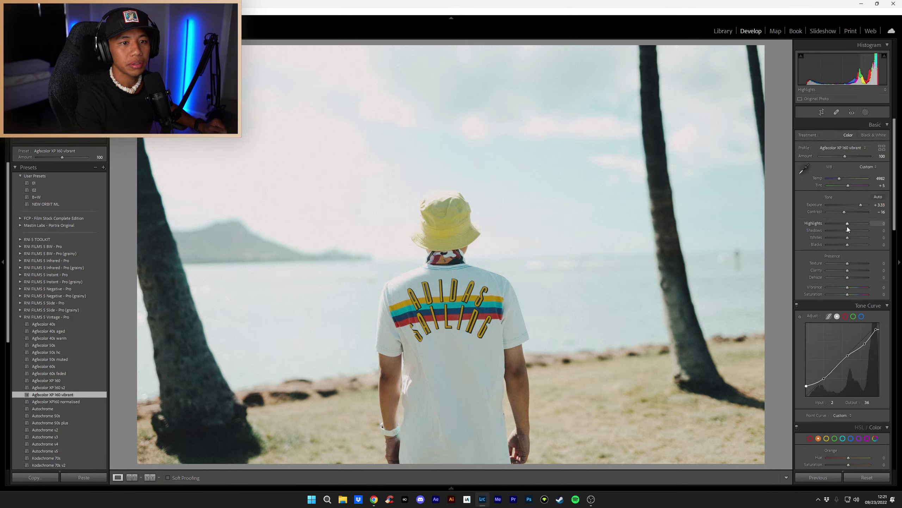
{"action": "mouse_move", "coordinate": [848, 224]}
{"action": "left_mouse_down"}
{"action": "mouse_move", "coordinate": [815, 229]}
{"action": "mouse_move", "coordinate": [857, 229]}
{"action": "mouse_move", "coordinate": [846, 230]}
{"action": "left_mouse_up"}
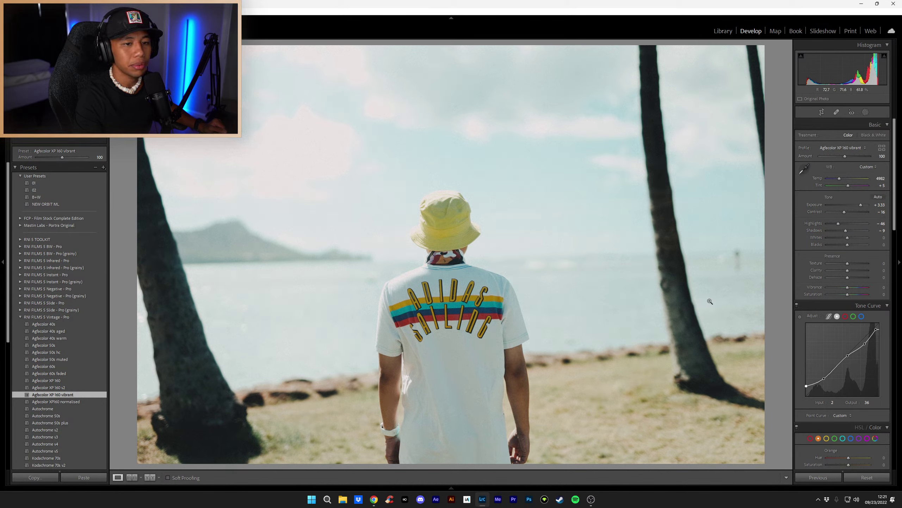
{"action": "left_click_drag", "start_coordinate": [846, 230], "coordinate": [858, 230]}
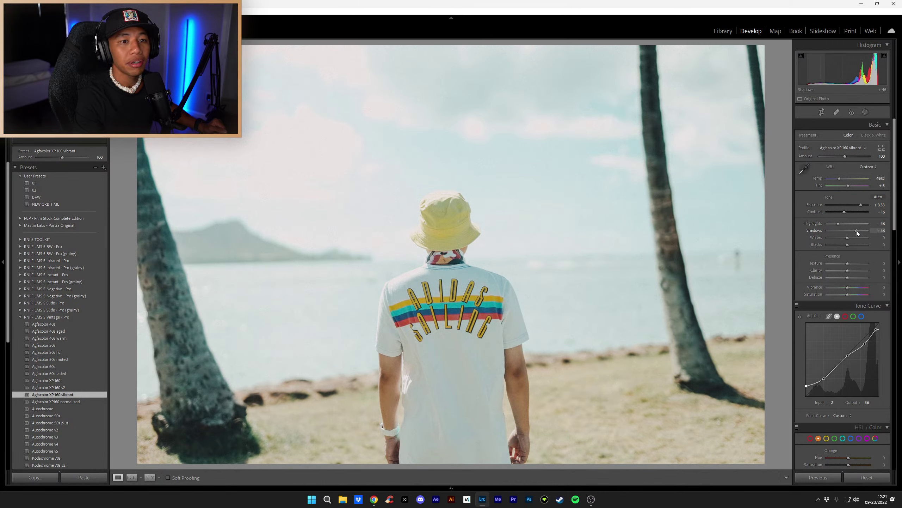
{"action": "left_click_drag", "start_coordinate": [856, 229], "coordinate": [857, 230]}
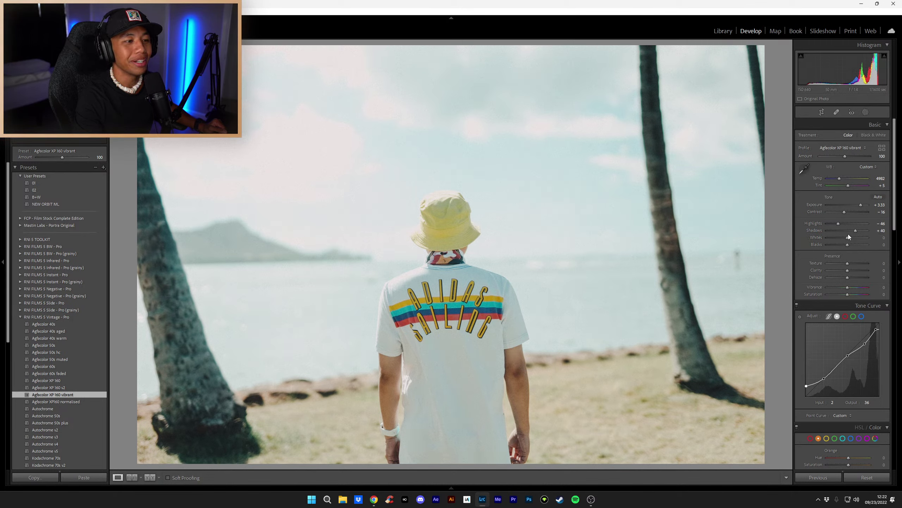
Step: Lower the photo's whites to -61 and raise the blacks to +47
{"action": "left_click_drag", "start_coordinate": [846, 238], "coordinate": [834, 236]}
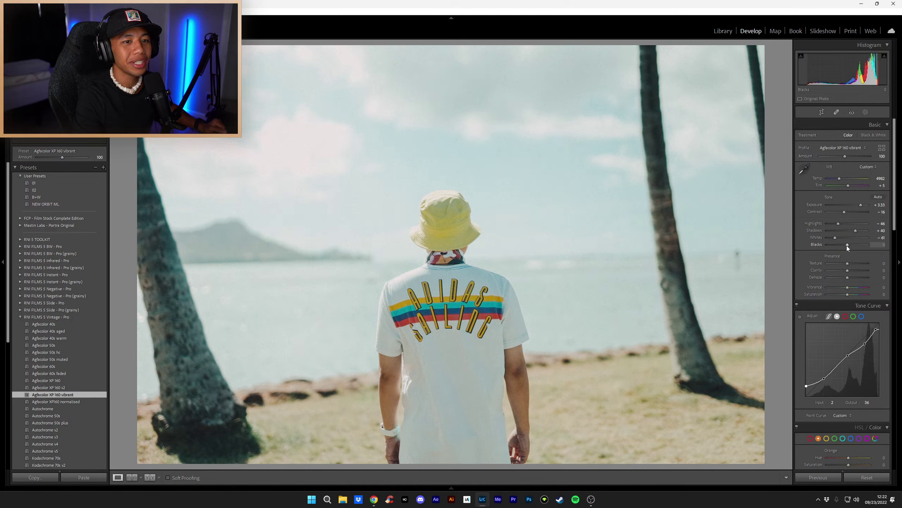
{"action": "left_click_drag", "start_coordinate": [847, 247], "coordinate": [843, 245]}
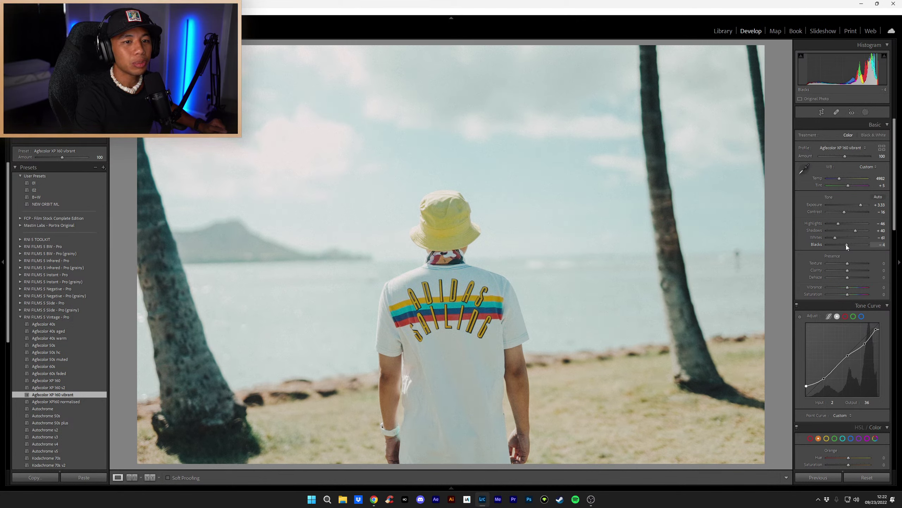
{"action": "left_click_drag", "start_coordinate": [847, 245], "coordinate": [846, 247]}
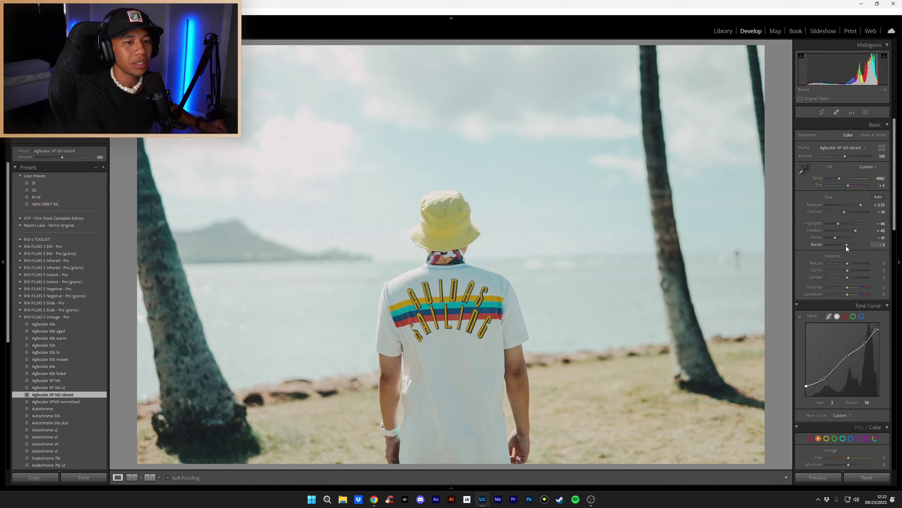
{"action": "left_click_drag", "start_coordinate": [841, 246], "coordinate": [857, 244]}
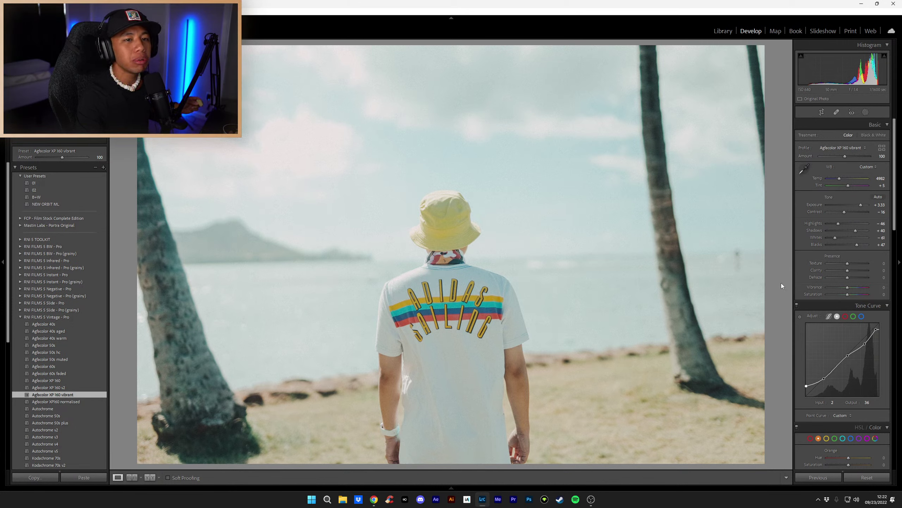
{"action": "scroll", "coordinate": [816, 304], "scroll_direction": "down", "scroll_amount": 10}
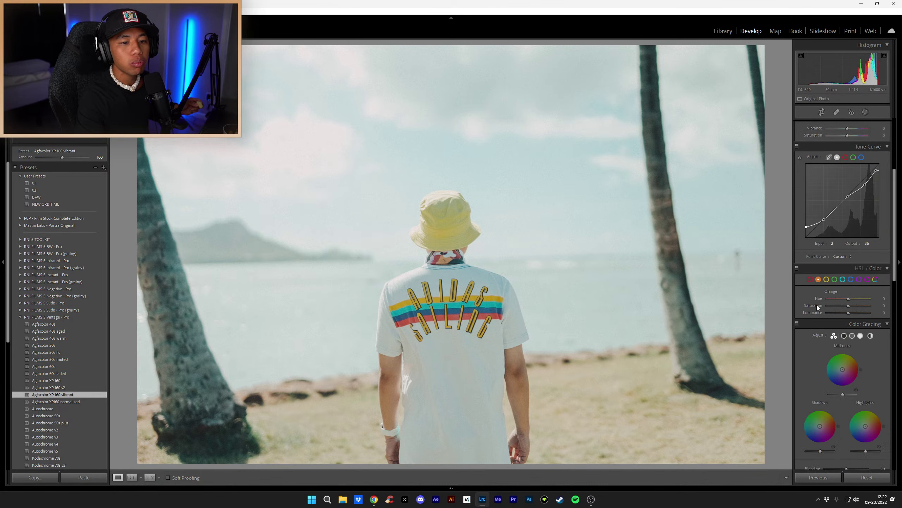
{"action": "scroll", "coordinate": [813, 313], "scroll_direction": "down", "scroll_amount": 2}
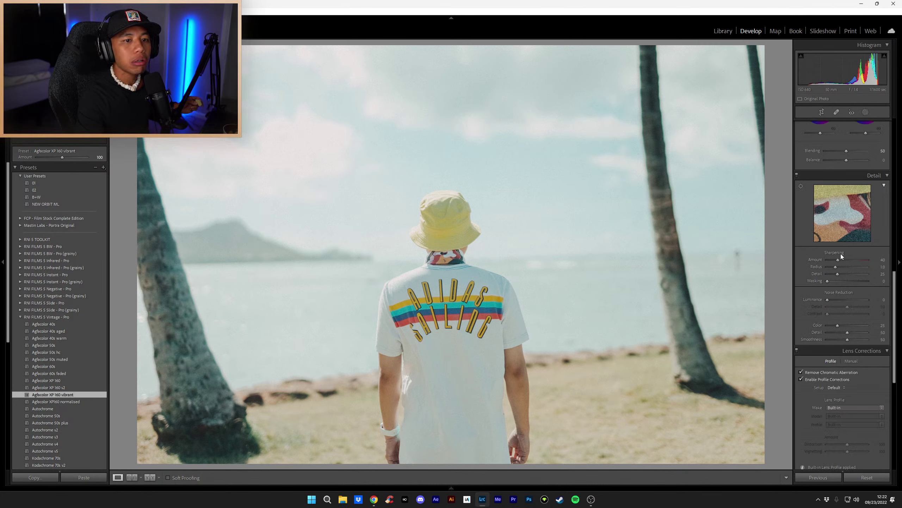
{"action": "scroll", "coordinate": [821, 310], "scroll_direction": "up", "scroll_amount": 4}
{"action": "scroll", "coordinate": [821, 310], "scroll_direction": "down", "scroll_amount": 9}
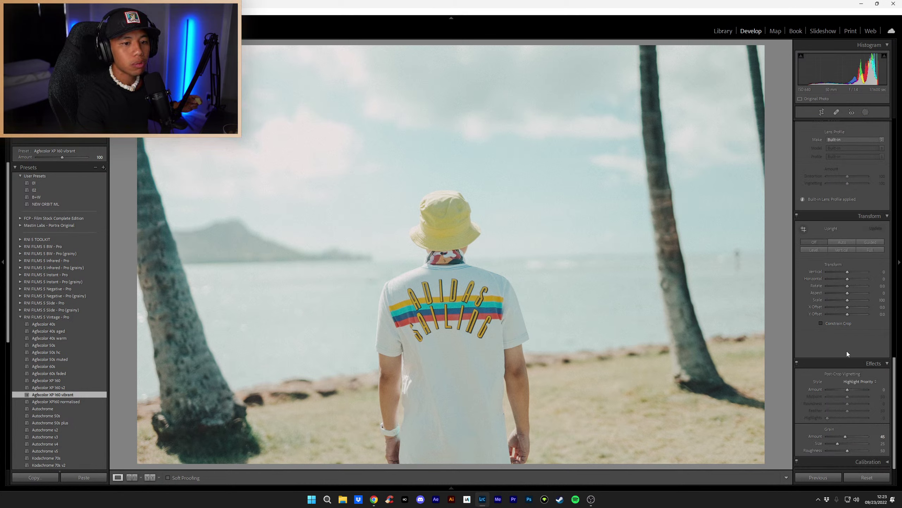
Step: Try a post-crop vignette on the photo and reset its amount to 0
{"action": "mouse_move", "coordinate": [848, 388]}
{"action": "left_mouse_down"}
{"action": "mouse_move", "coordinate": [839, 390]}
{"action": "mouse_move", "coordinate": [846, 393]}
{"action": "left_mouse_up"}
{"action": "double_click", "coordinate": [846, 389]}
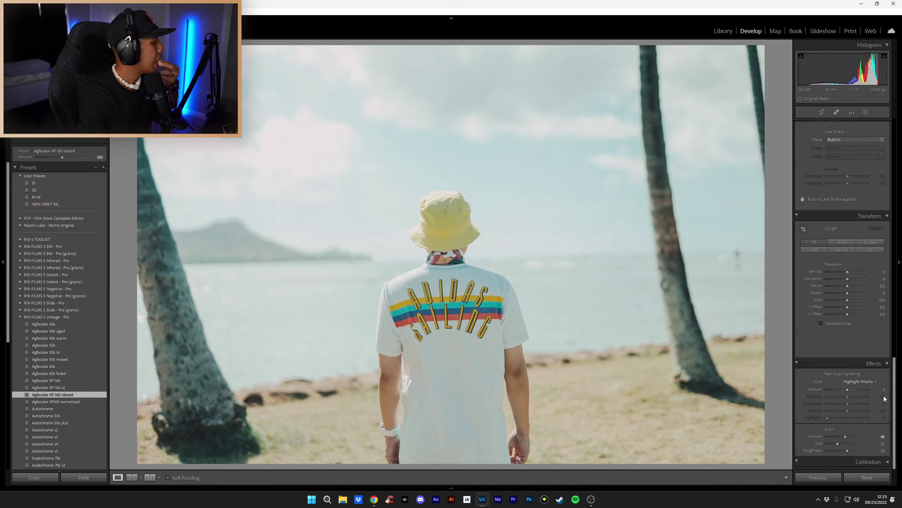
Step: Lower the photo's texture to -35, judging the effect close up on the yellow hat
{"action": "scroll", "coordinate": [852, 374], "scroll_direction": "up", "scroll_amount": 10}
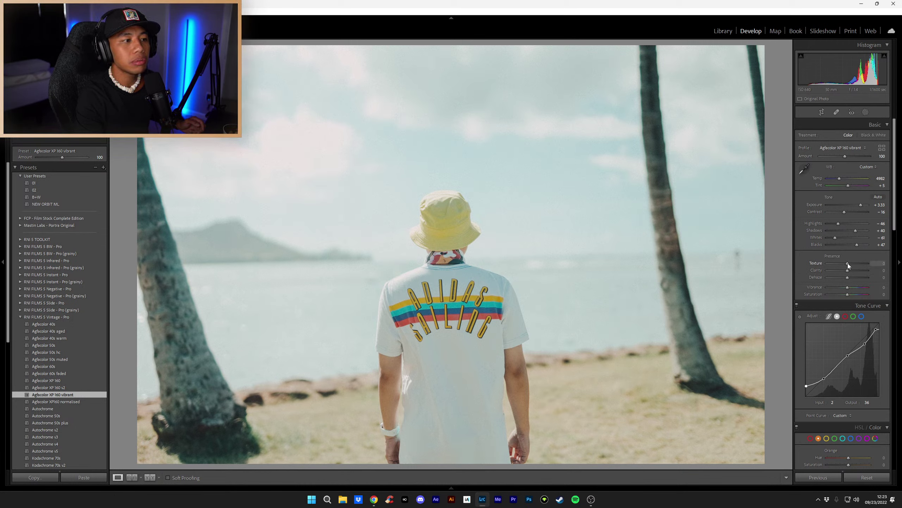
{"action": "left_click_drag", "start_coordinate": [847, 263], "coordinate": [846, 263]}
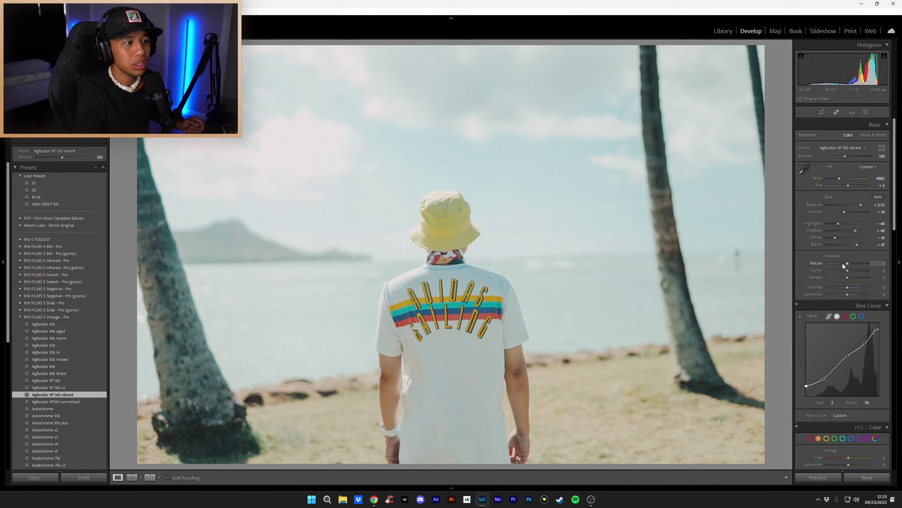
{"action": "left_click_drag", "start_coordinate": [425, 220], "coordinate": [454, 219]}
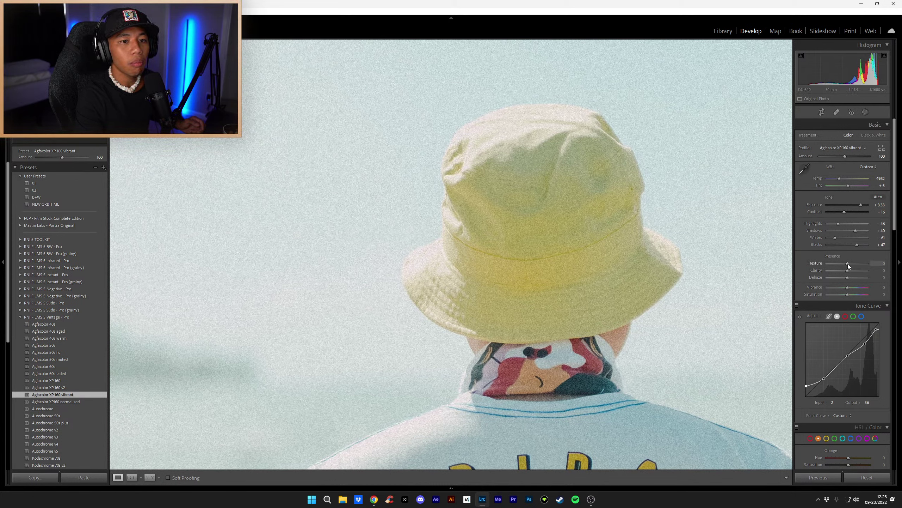
{"action": "left_click_drag", "start_coordinate": [848, 266], "coordinate": [847, 266]}
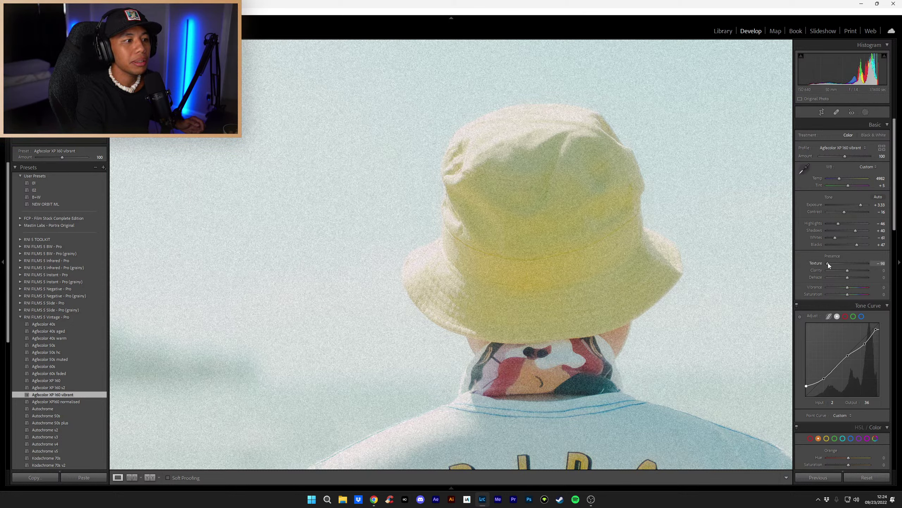
{"action": "left_click_drag", "start_coordinate": [826, 263], "coordinate": [846, 259]}
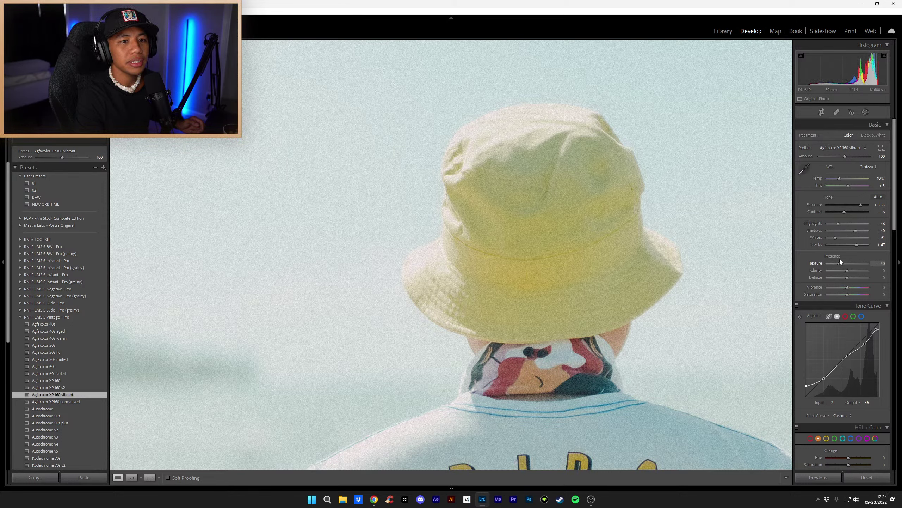
{"action": "left_click_drag", "start_coordinate": [841, 261], "coordinate": [841, 260]}
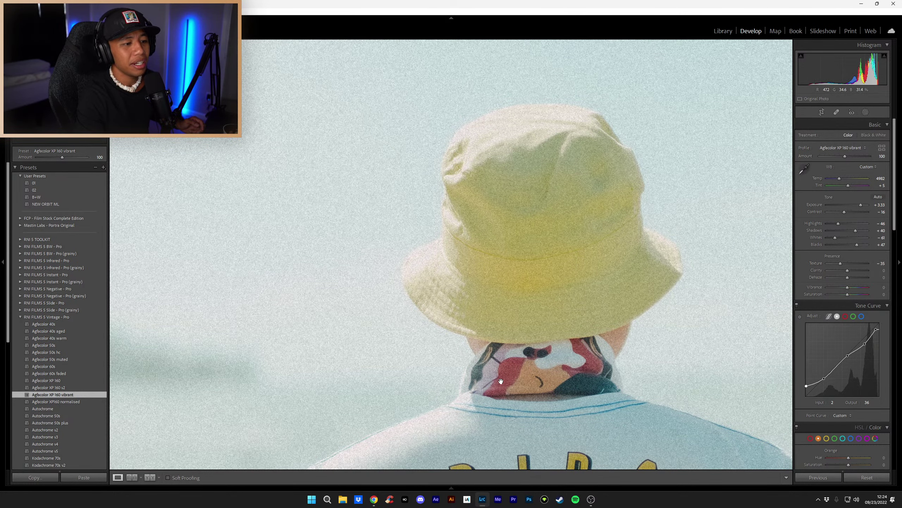
Step: Examine the grain and small distractions close up across the shirt, arm, hat, sky and sea as far as the palm trunk
{"action": "left_click_drag", "start_coordinate": [501, 382], "coordinate": [491, 304]}
{"action": "scroll", "coordinate": [492, 305], "scroll_direction": "down", "scroll_amount": 10}
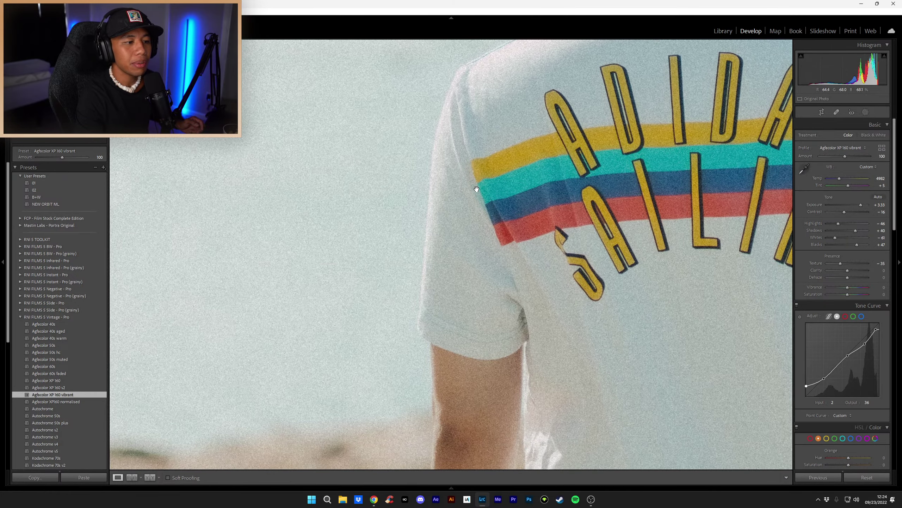
{"action": "scroll", "coordinate": [563, 245], "scroll_direction": "down", "scroll_amount": 2}
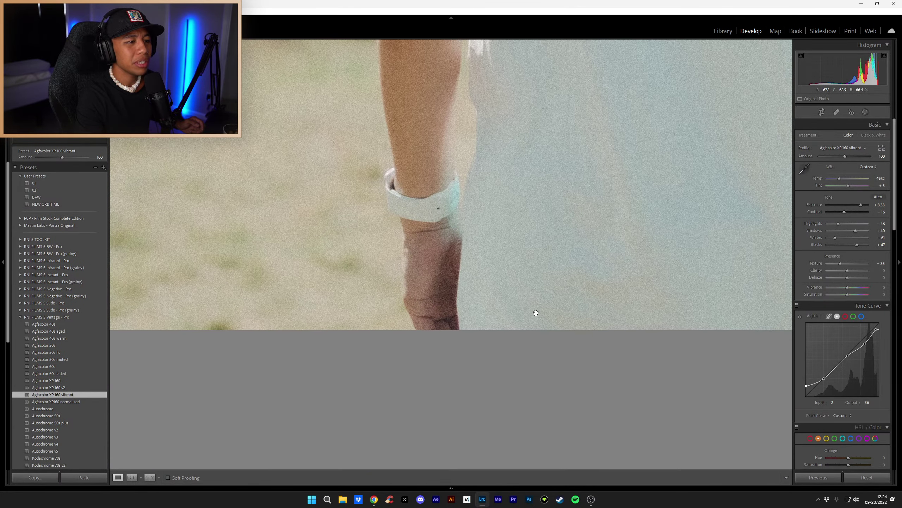
{"action": "scroll", "coordinate": [536, 312], "scroll_direction": "up", "scroll_amount": 10}
{"action": "scroll", "coordinate": [505, 338], "scroll_direction": "up", "scroll_amount": 3}
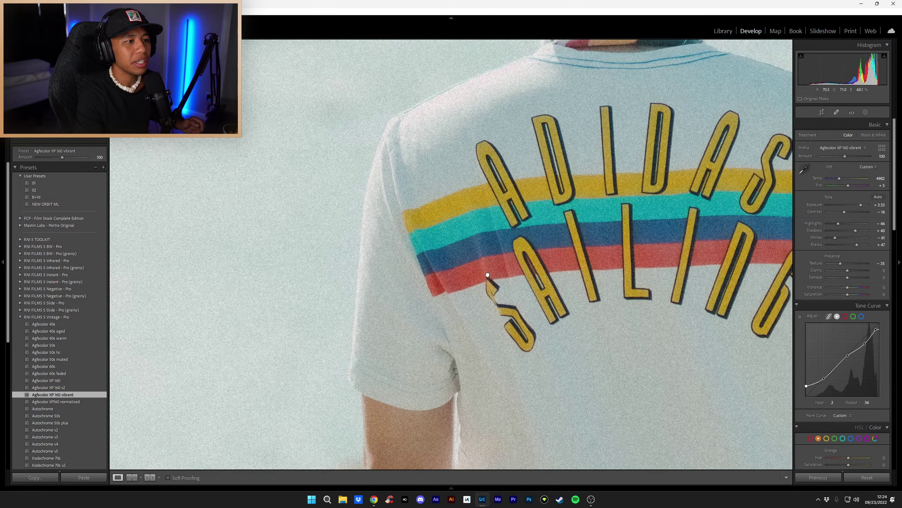
{"action": "left_click", "coordinate": [3, 262]}
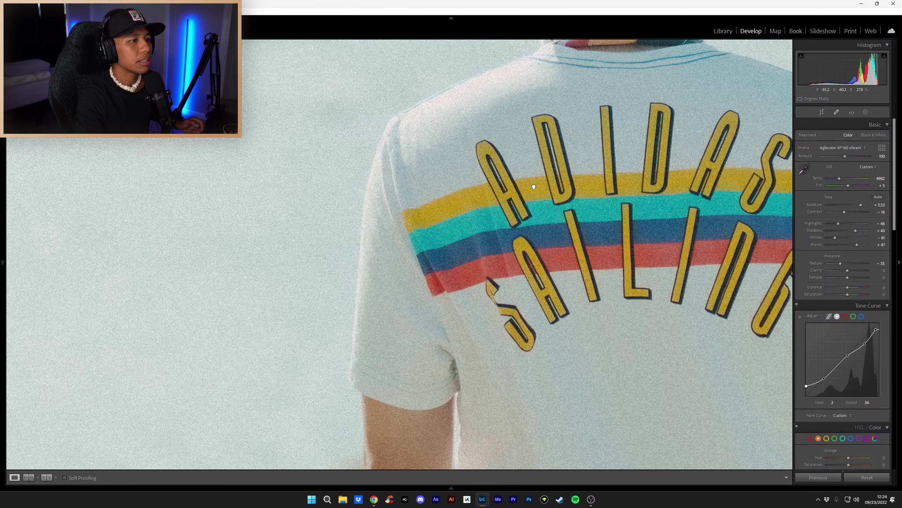
{"action": "scroll", "coordinate": [530, 187], "scroll_direction": "up", "scroll_amount": 5}
{"action": "left_click_drag", "start_coordinate": [496, 169], "coordinate": [427, 302]}
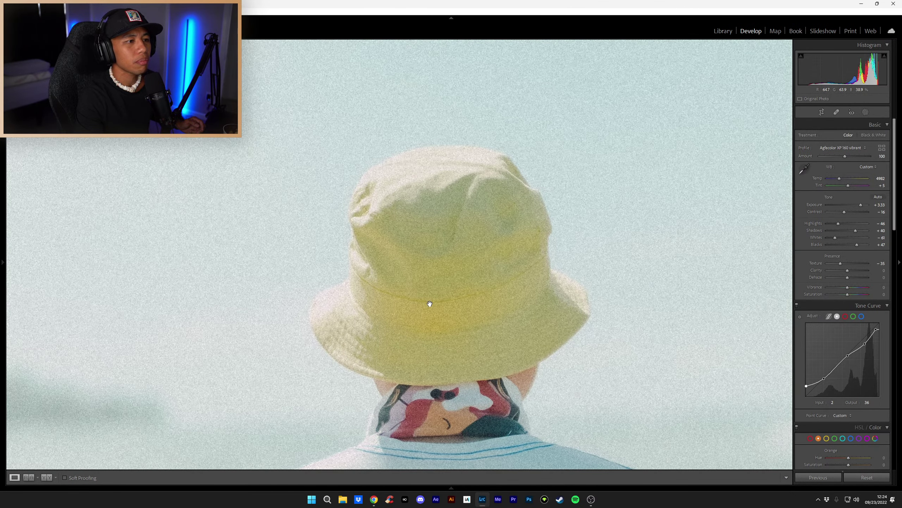
{"action": "scroll", "coordinate": [460, 167], "scroll_direction": "up", "scroll_amount": 2}
{"action": "left_click_drag", "start_coordinate": [459, 168], "coordinate": [443, 282]}
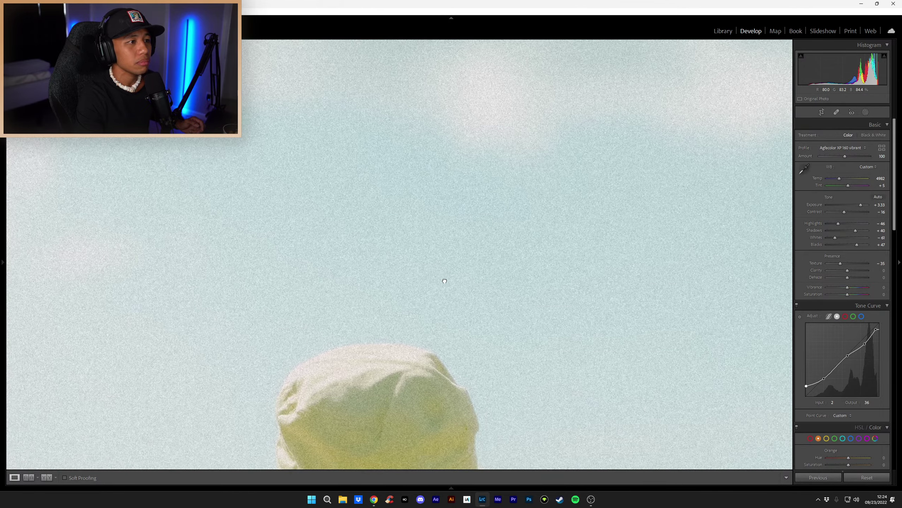
{"action": "left_click_drag", "start_coordinate": [494, 185], "coordinate": [262, 154]}
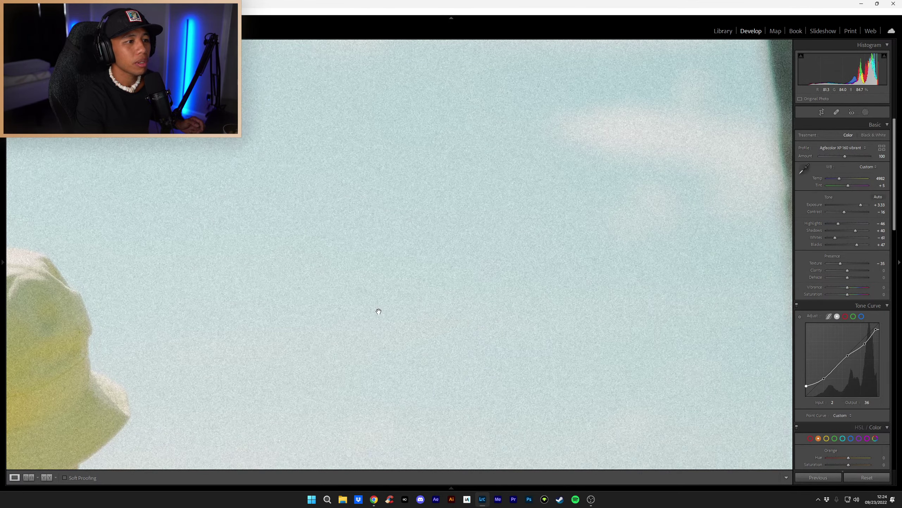
{"action": "left_click_drag", "start_coordinate": [378, 311], "coordinate": [395, 149]}
{"action": "left_click_drag", "start_coordinate": [296, 176], "coordinate": [351, 51]}
{"action": "left_click_drag", "start_coordinate": [497, 213], "coordinate": [422, 120]}
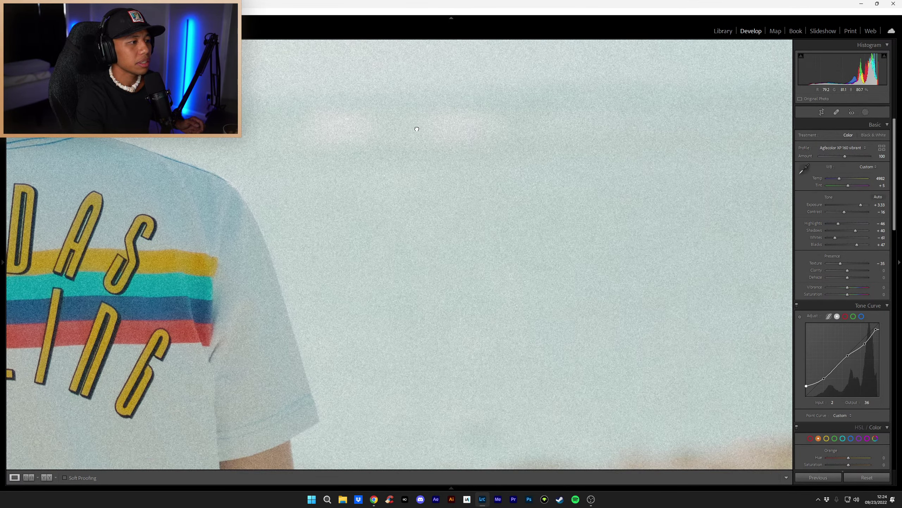
{"action": "left_click_drag", "start_coordinate": [515, 248], "coordinate": [439, 183]}
{"action": "left_click_drag", "start_coordinate": [526, 196], "coordinate": [487, 210]}
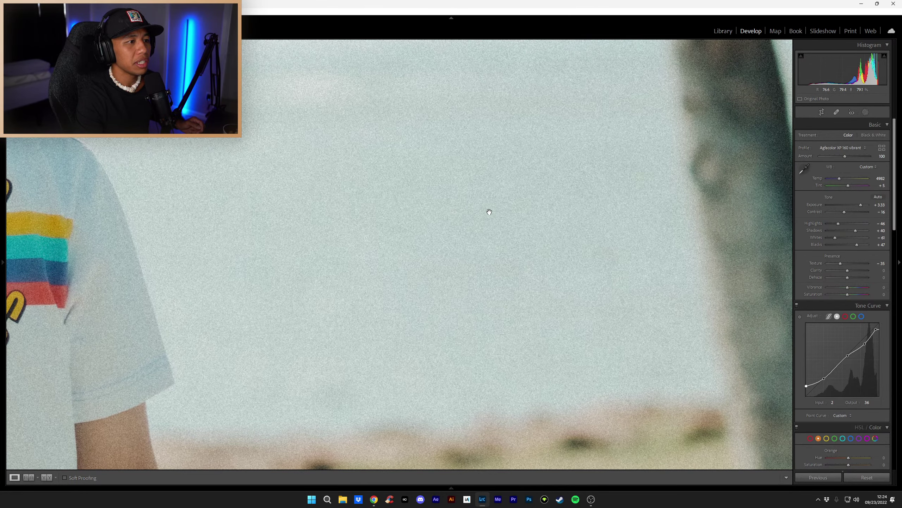
{"action": "left_click_drag", "start_coordinate": [555, 207], "coordinate": [404, 220]}
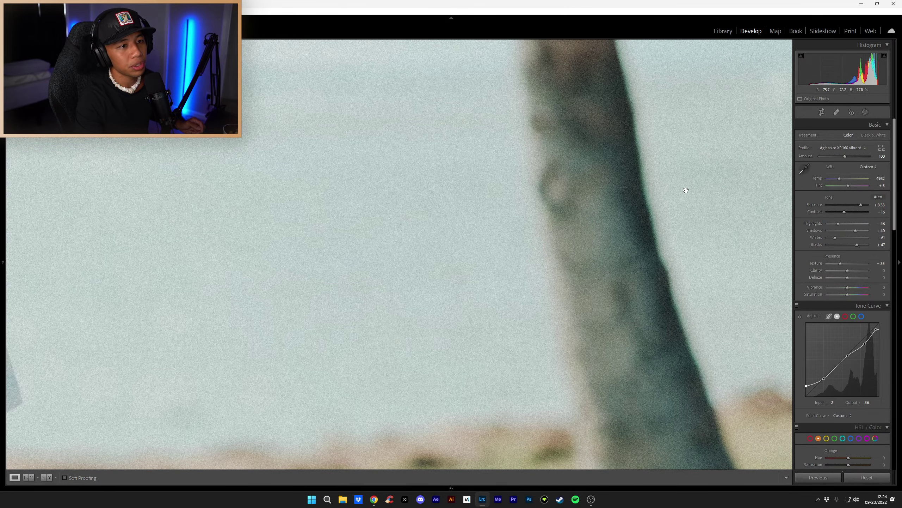
{"action": "left_click_drag", "start_coordinate": [685, 187], "coordinate": [437, 268]}
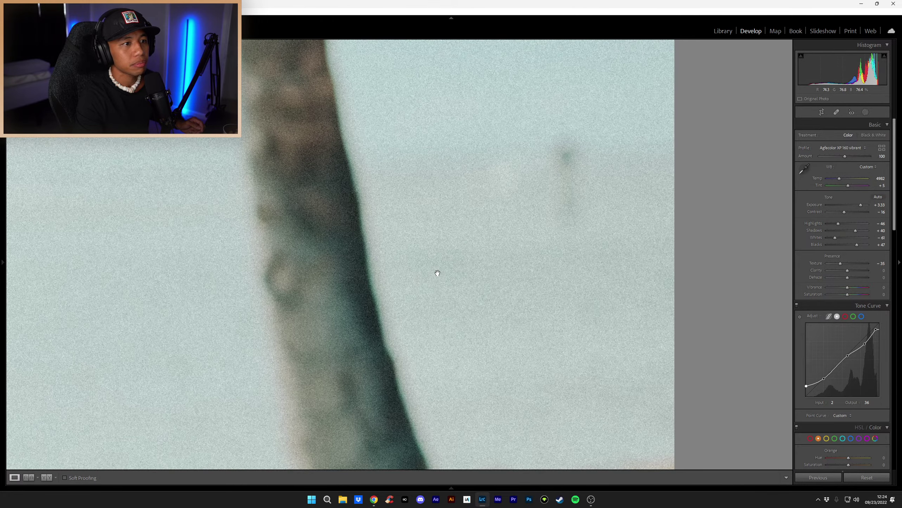
{"action": "left_click_drag", "start_coordinate": [556, 227], "coordinate": [486, 306]}
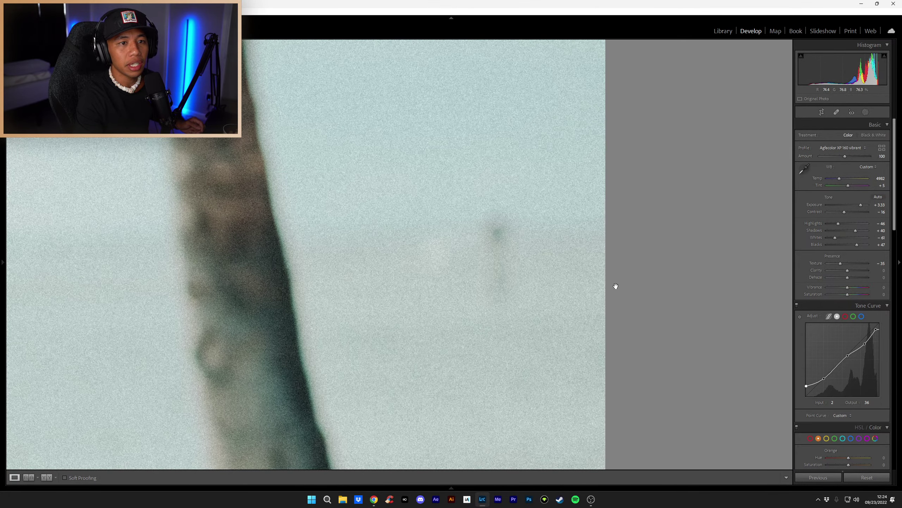
Step: Remove the dark spot in the sea beside the palm trunk with a Heal brush of size 78
{"action": "left_click", "coordinate": [837, 113]}
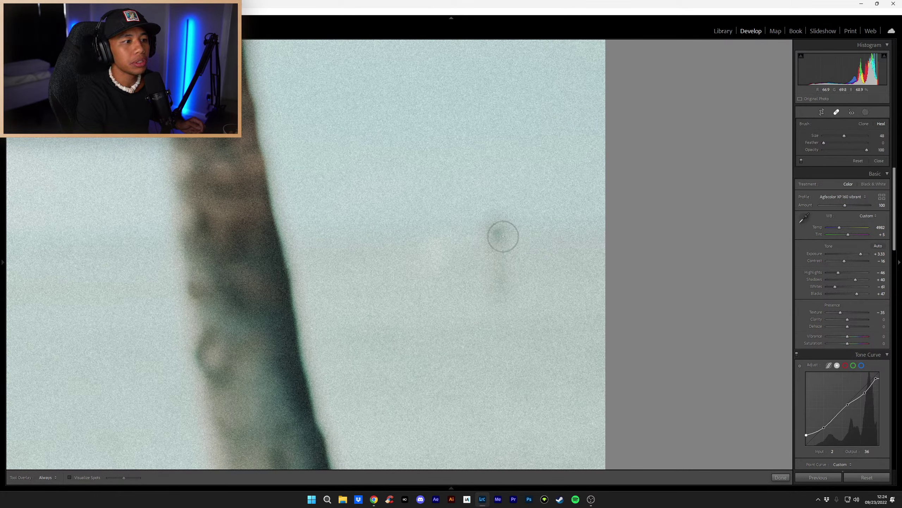
{"action": "scroll", "coordinate": [496, 231], "scroll_direction": "up", "scroll_amount": 5}
{"action": "scroll", "coordinate": [495, 242], "scroll_direction": "up", "scroll_amount": 6}
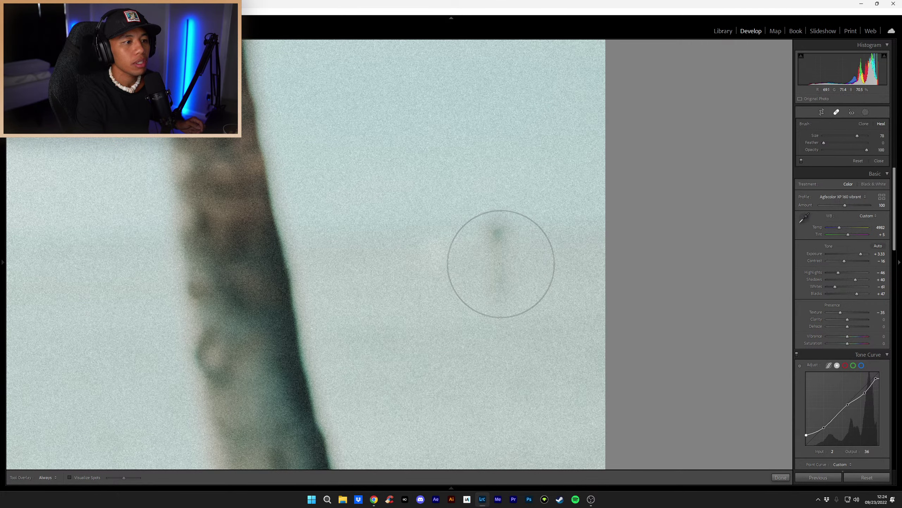
{"action": "left_click", "coordinate": [501, 266]}
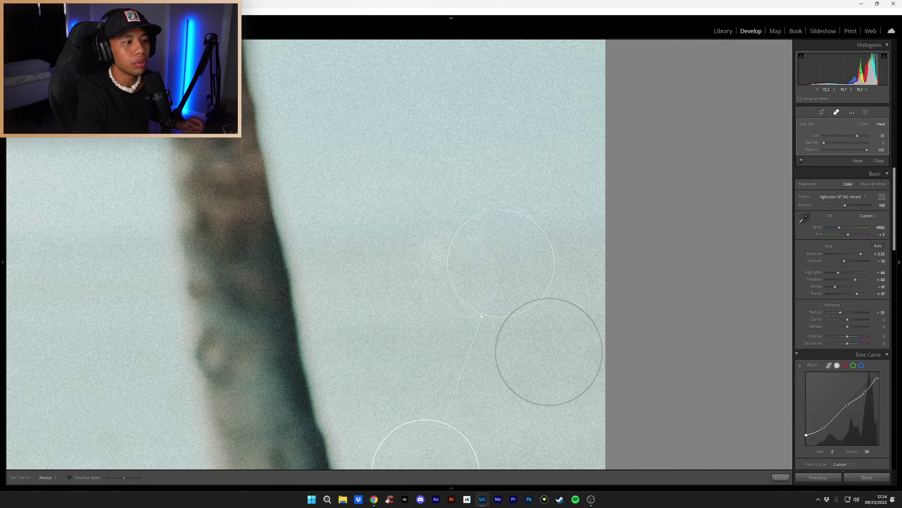
{"action": "left_click", "coordinate": [781, 477]}
Step: Set the texture to -12 while viewing the whole photo
{"action": "key", "text": "z"}
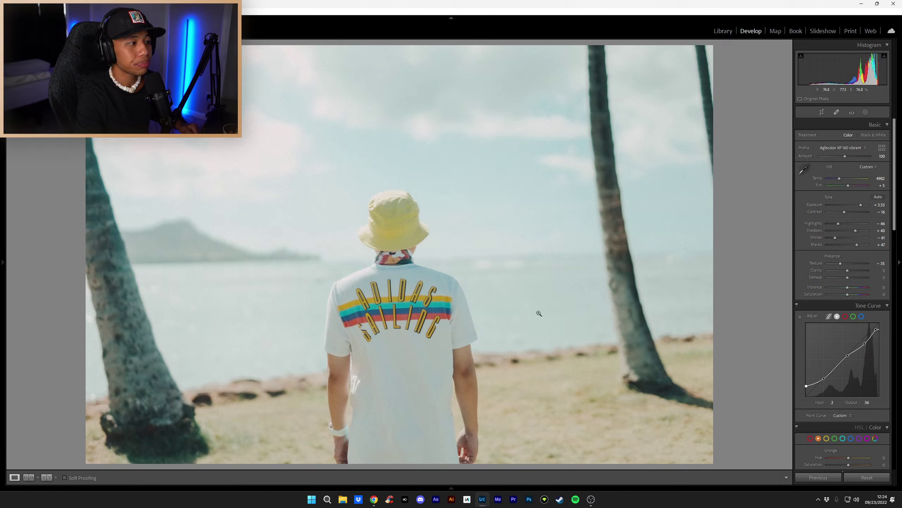
{"action": "mouse_move", "coordinate": [3, 262]}
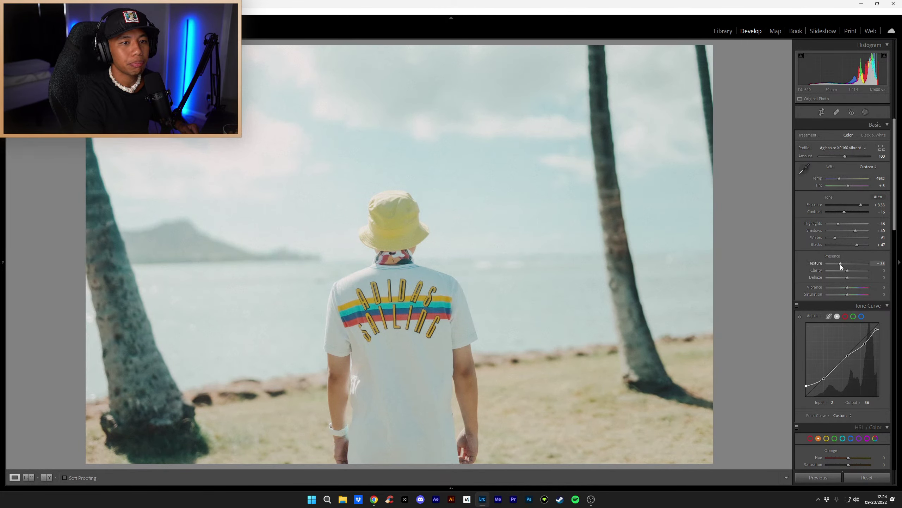
{"action": "left_click_drag", "start_coordinate": [841, 265], "coordinate": [845, 265]}
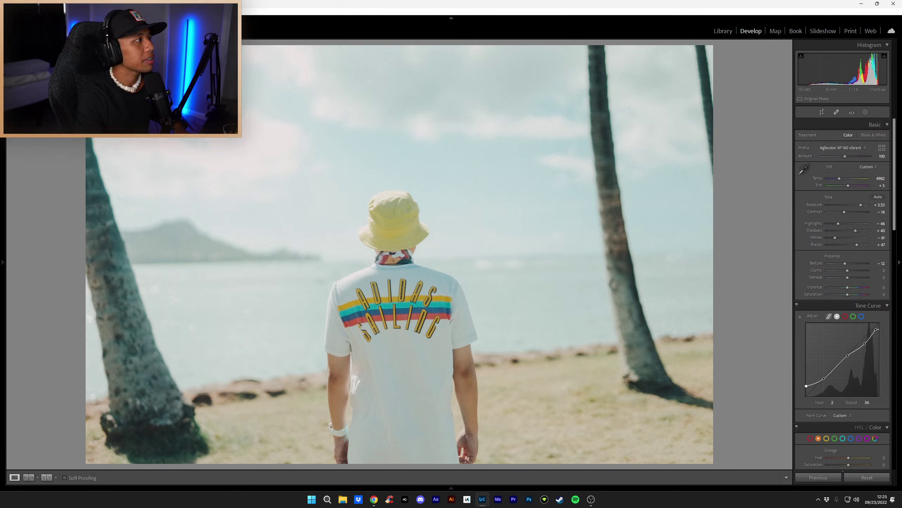
Step: Save the current edit as a develop preset named NEW ORBIT ML 2.0 in the User Presets group
{"action": "key", "text": "ctrl+shift+n"}
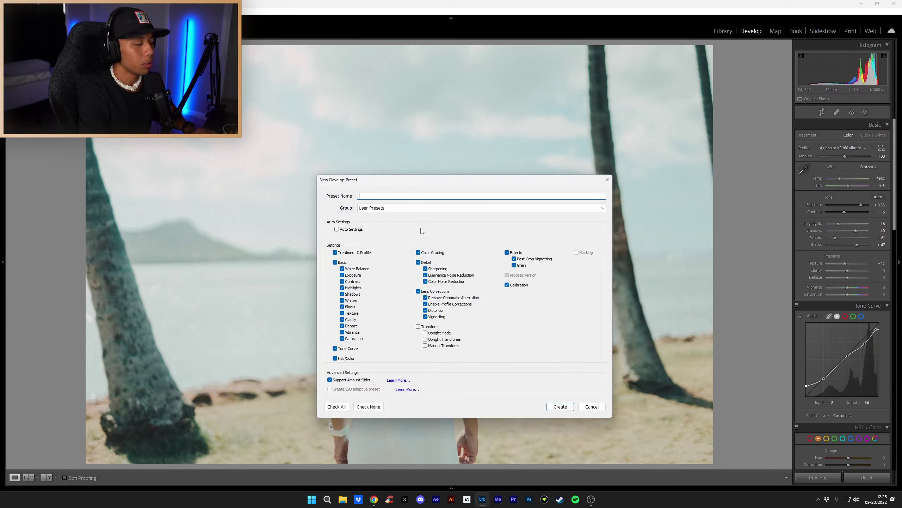
{"action": "type", "text": "n"}
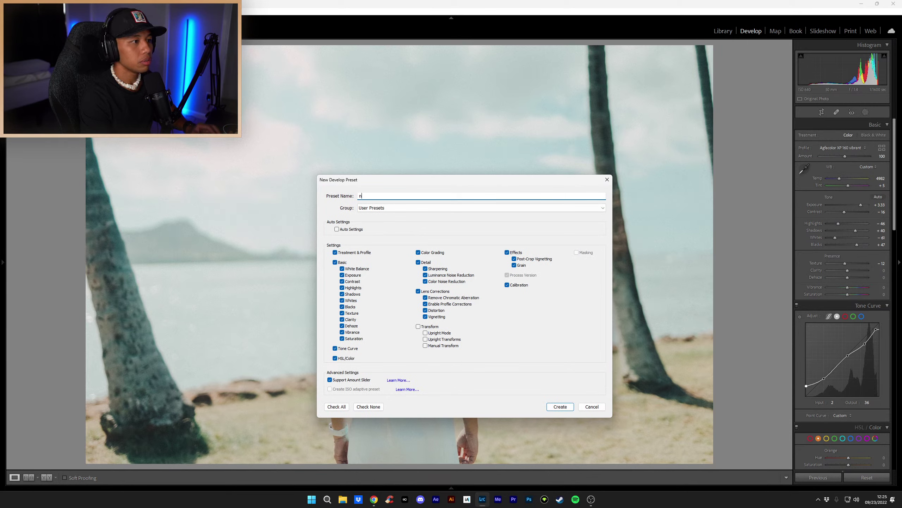
{"action": "key", "text": "BackSpace"}
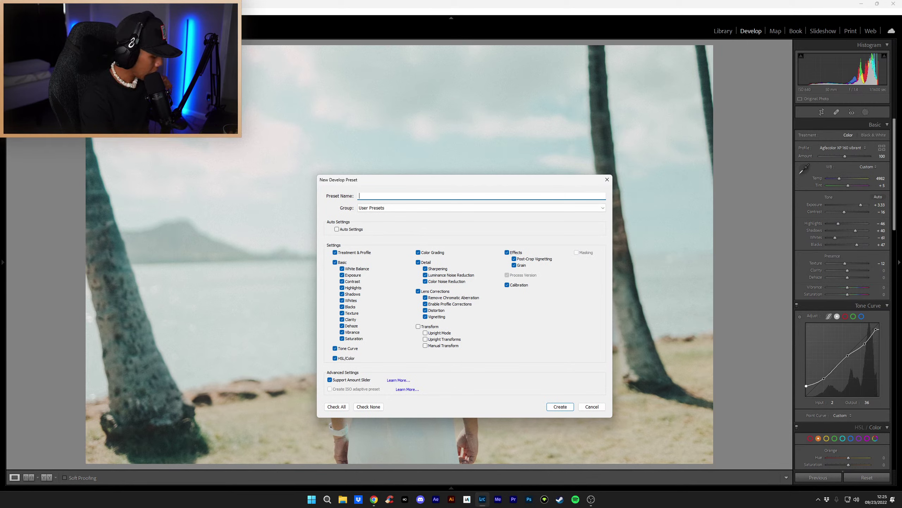
{"action": "type", "text": "NE"}
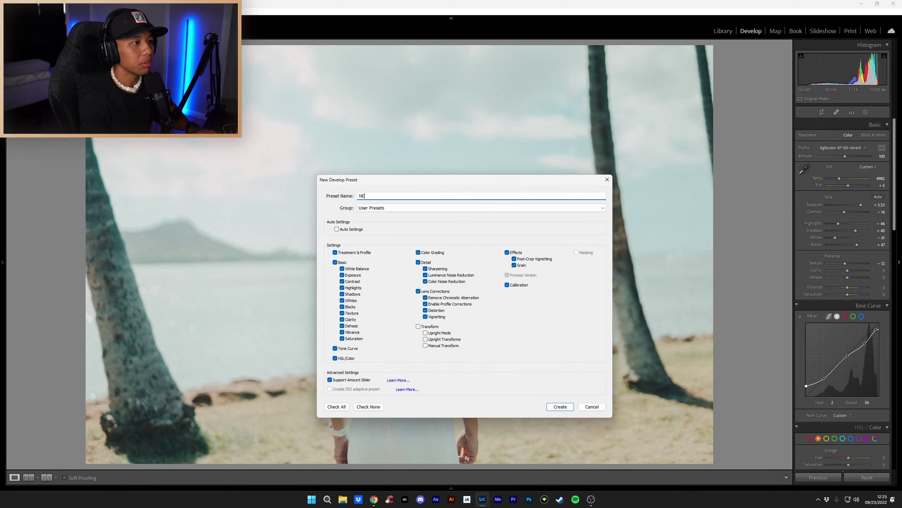
{"action": "type", "text": "W O"}
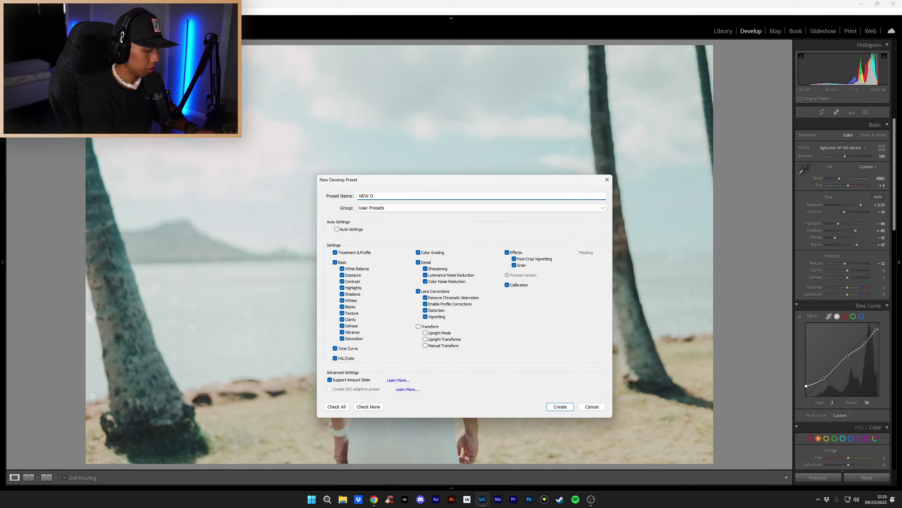
{"action": "type", "text": "RB"}
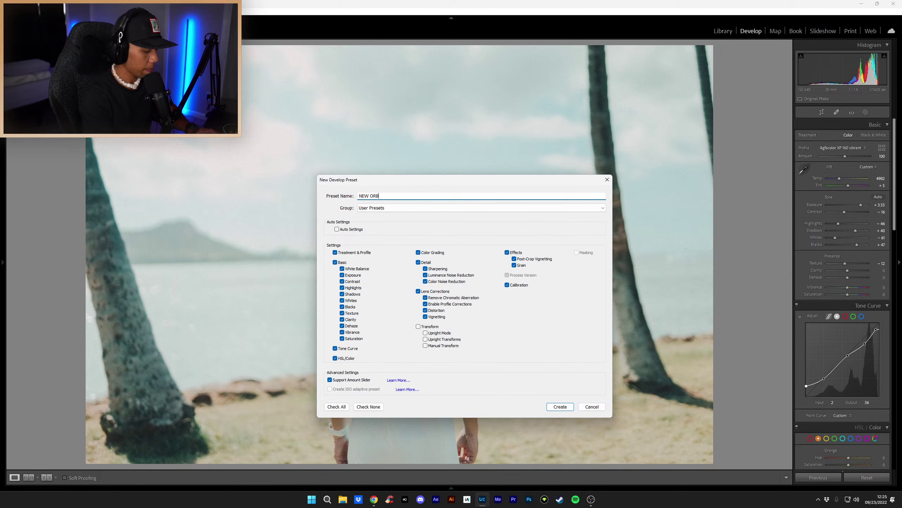
{"action": "type", "text": "IT ML "}
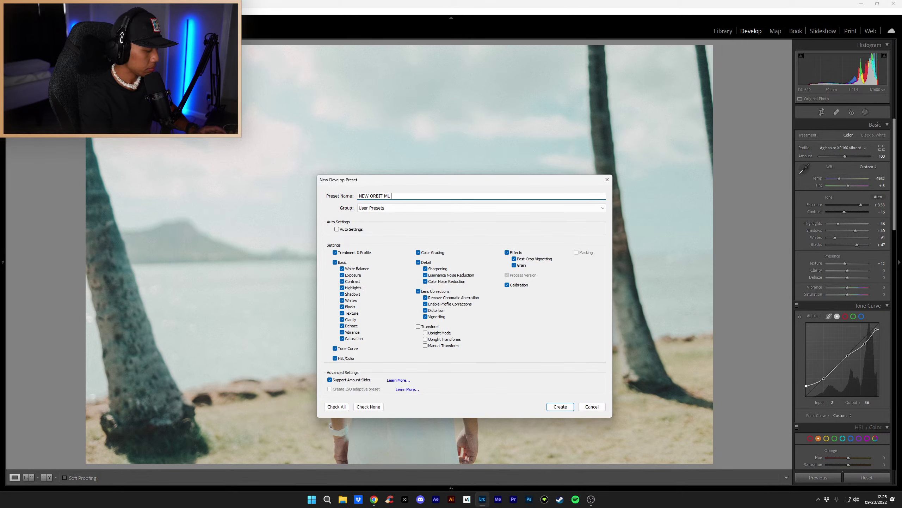
{"action": "type", "text": "2."}
{"action": "type", "text": "0"}
{"action": "key", "text": "Return"}
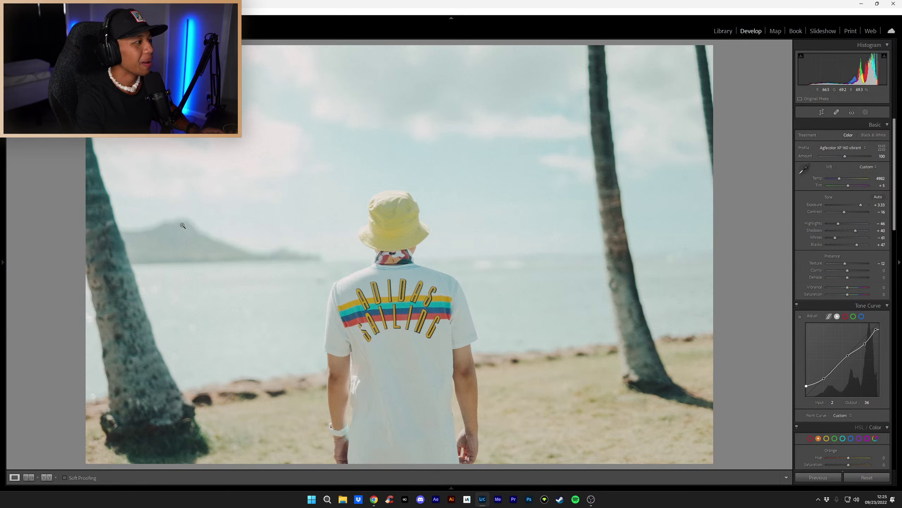
Step: Apply the saved NEW ORBIT ML user preset to the beach portrait
{"action": "mouse_move", "coordinate": [2, 209]}
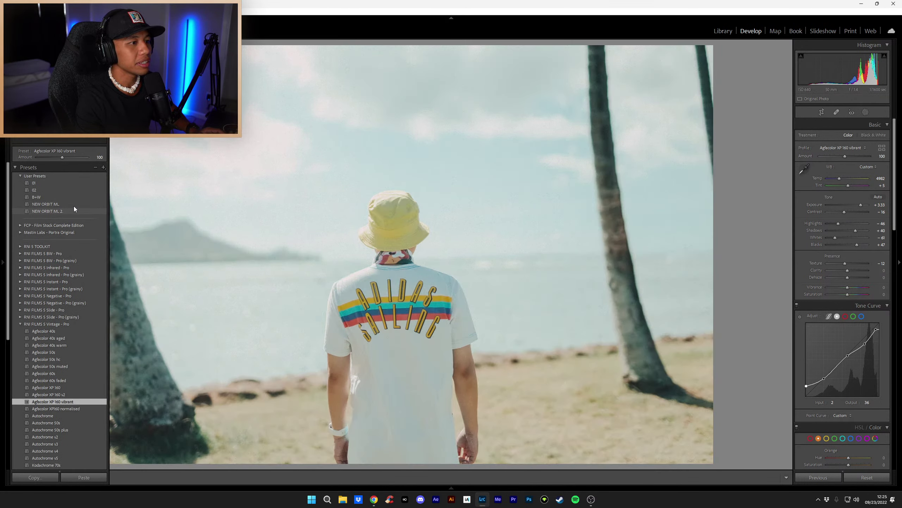
{"action": "left_click", "coordinate": [75, 203]}
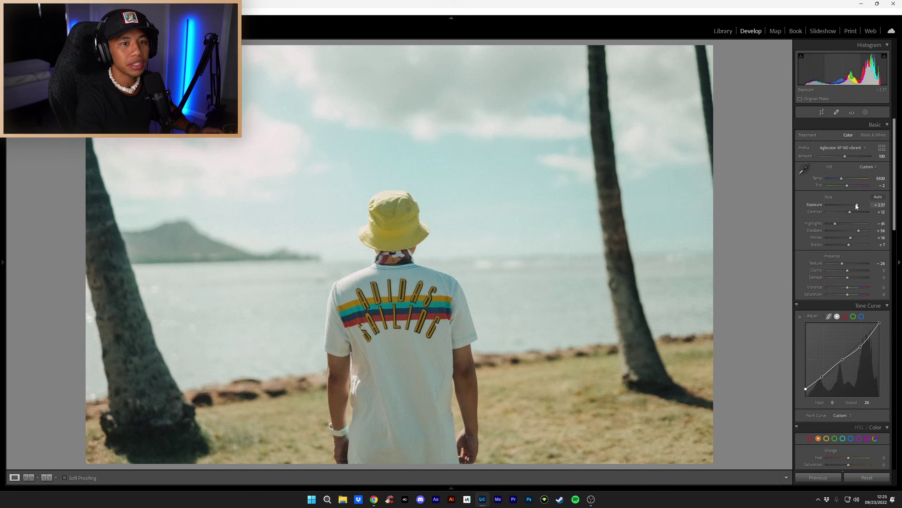
Step: Set the beach portrait's exposure to +3.07 and rate the photo five stars
{"action": "left_click_drag", "start_coordinate": [857, 204], "coordinate": [859, 203]}
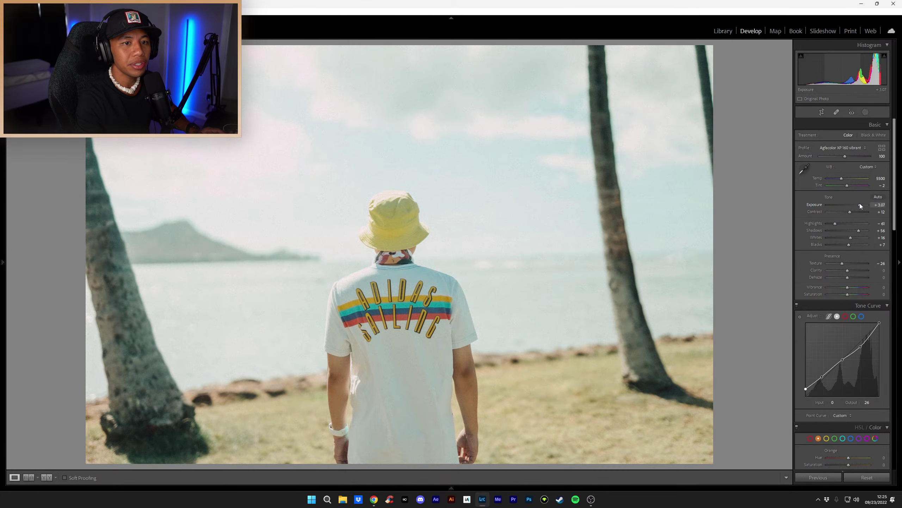
{"action": "mouse_move", "coordinate": [48, 214]}
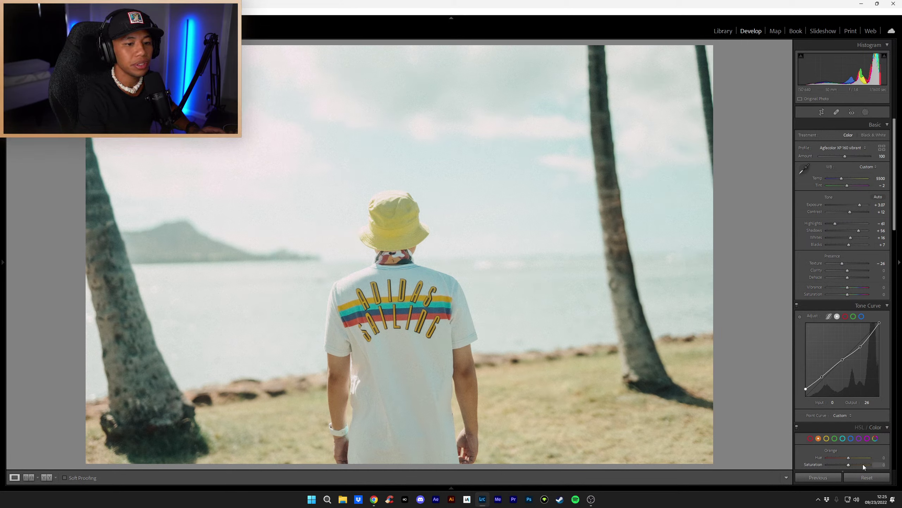
{"action": "mouse_move", "coordinate": [347, 490]}
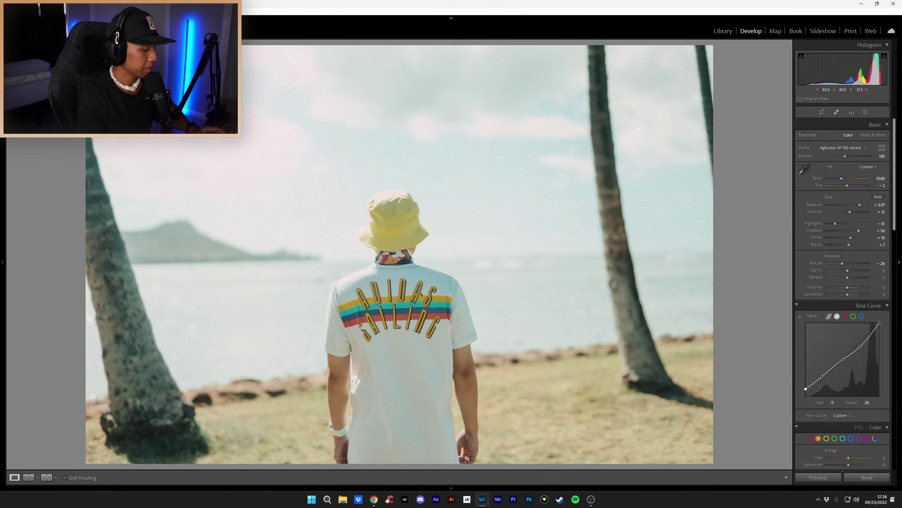
{"action": "key", "text": "1"}
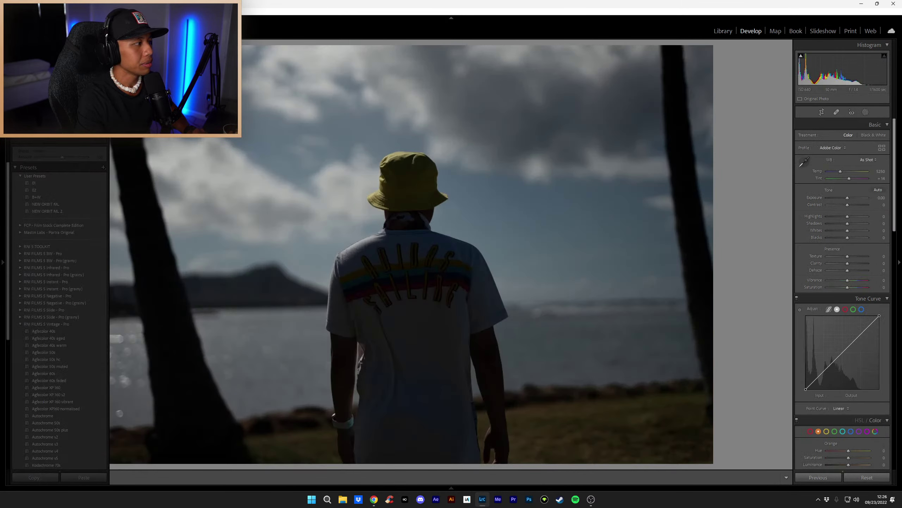
Step: View the beach portrait in the 5 – FINISHED collection of the Library as a single large image
{"action": "left_click", "coordinate": [729, 30]}
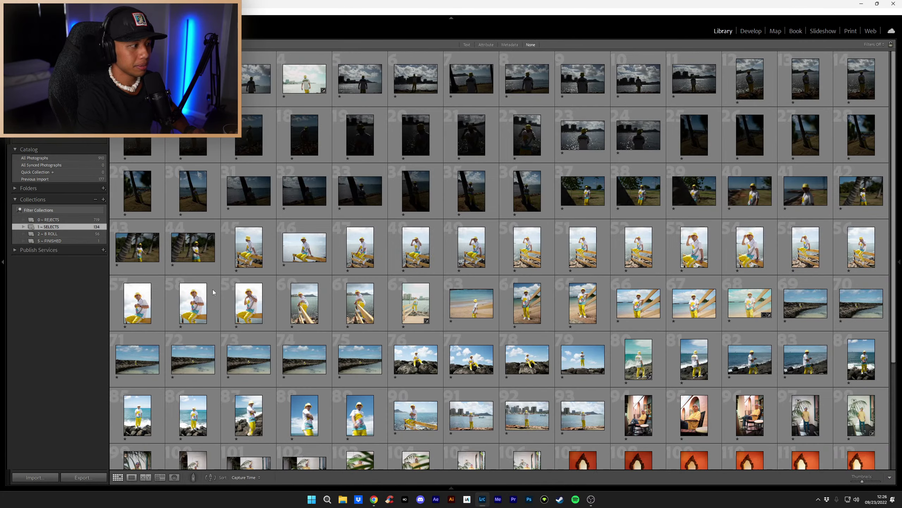
{"action": "left_click", "coordinate": [74, 242]}
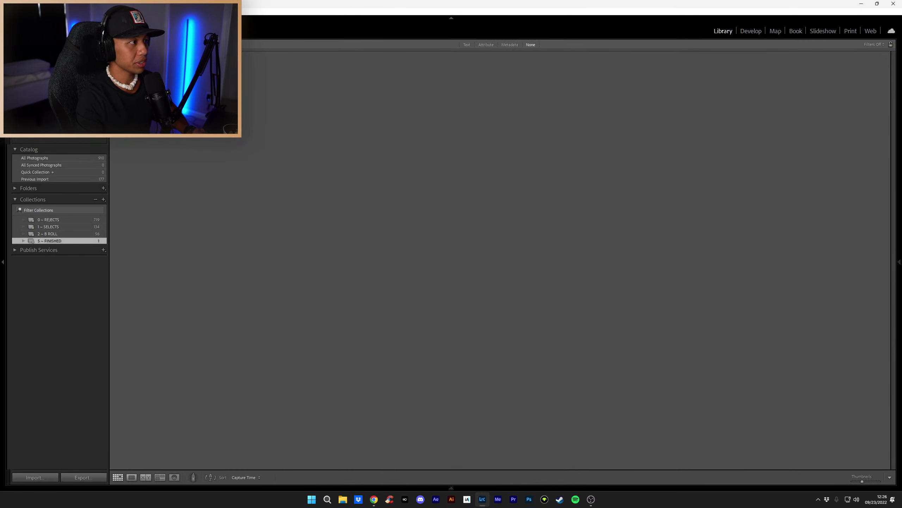
{"action": "key", "text": "e"}
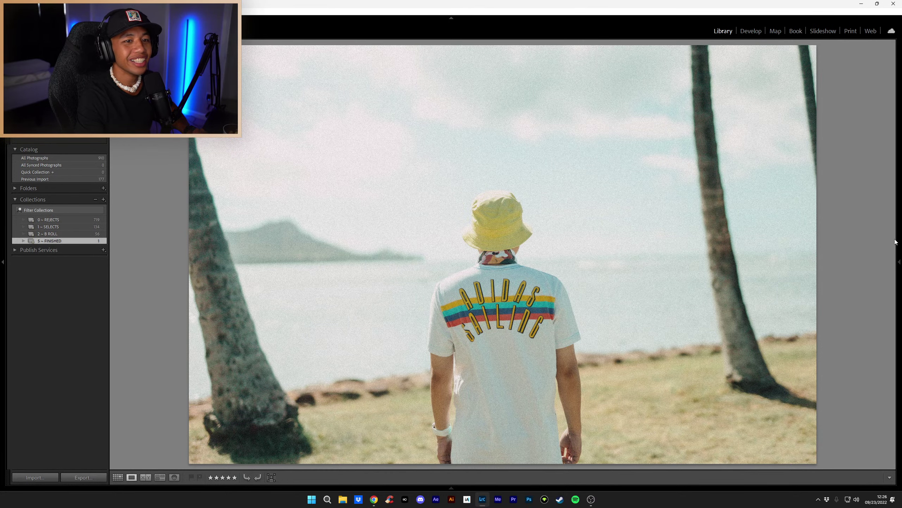
{"action": "left_click", "coordinate": [751, 31]}
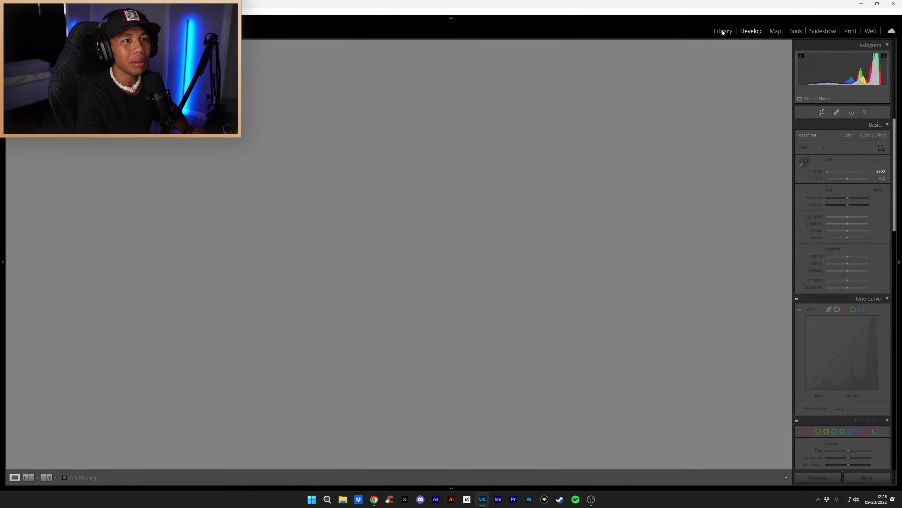
{"action": "left_click", "coordinate": [723, 31]}
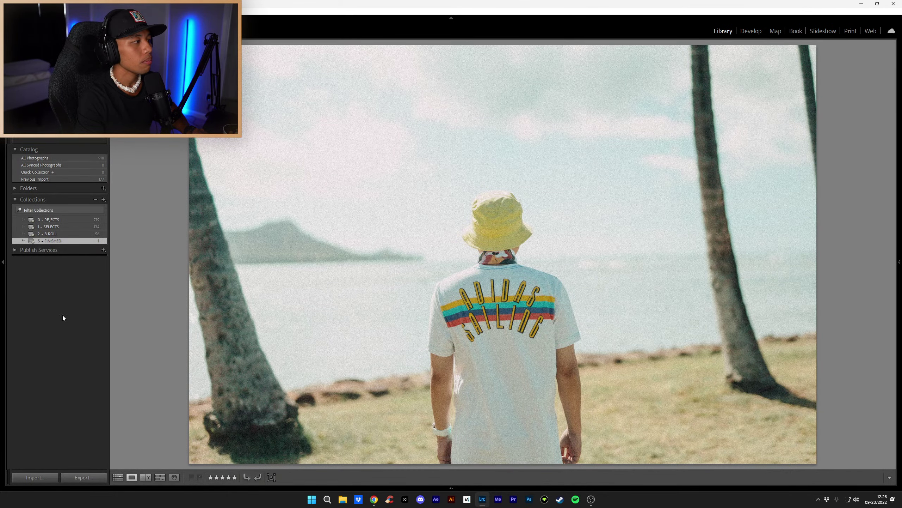
Step: Open the already edited fourth photo of the 1 – SELECTS collection in the Develop module
{"action": "left_click", "coordinate": [80, 229]}
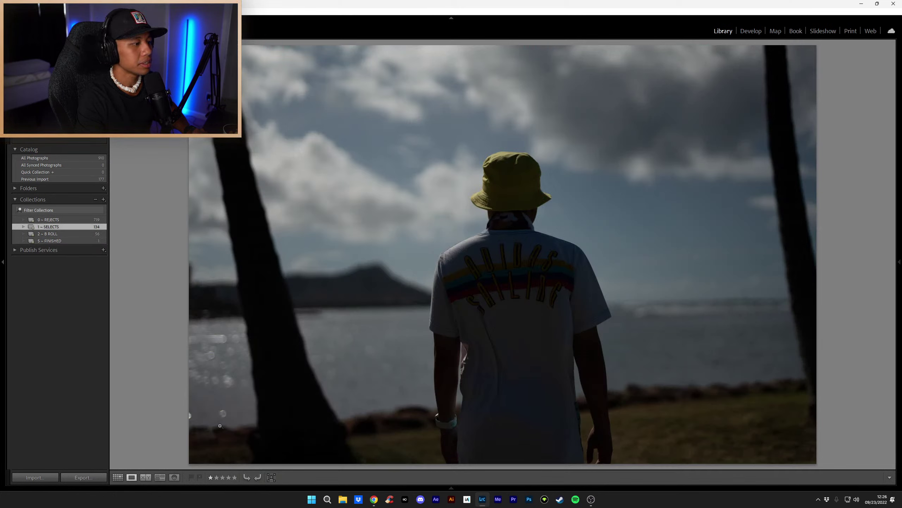
{"action": "left_click", "coordinate": [118, 477]}
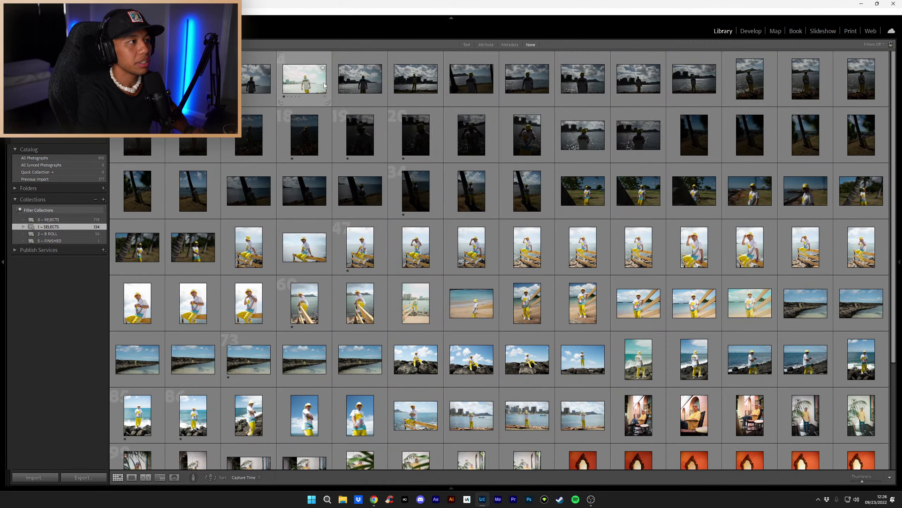
{"action": "double_click", "coordinate": [308, 74]}
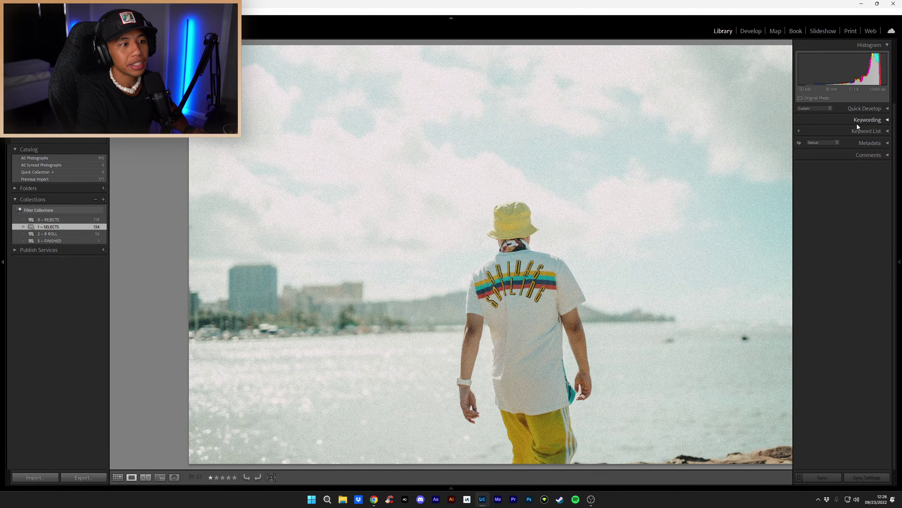
{"action": "left_click", "coordinate": [751, 31]}
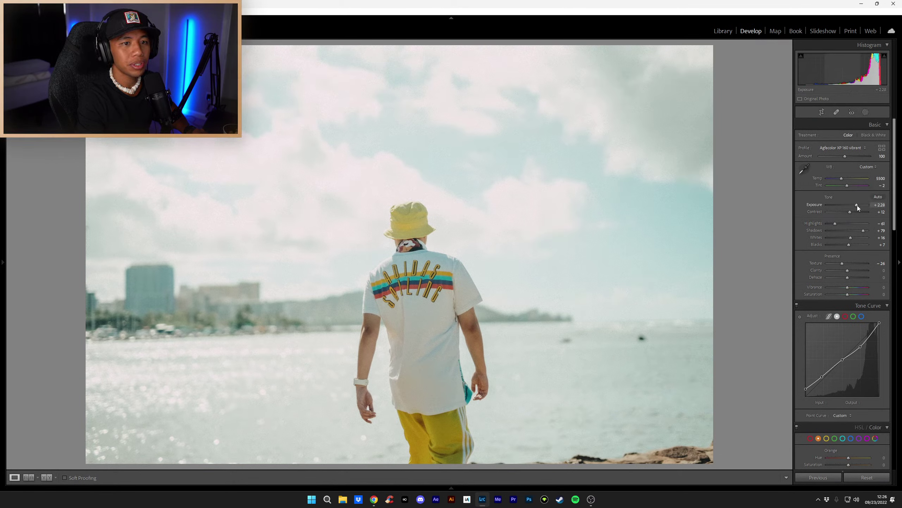
Step: Raise the photo's exposure to +2.68 and give it a new star rating
{"action": "key", "text": "Up"}
{"action": "key", "text": "Up"}
{"action": "key", "text": "Up"}
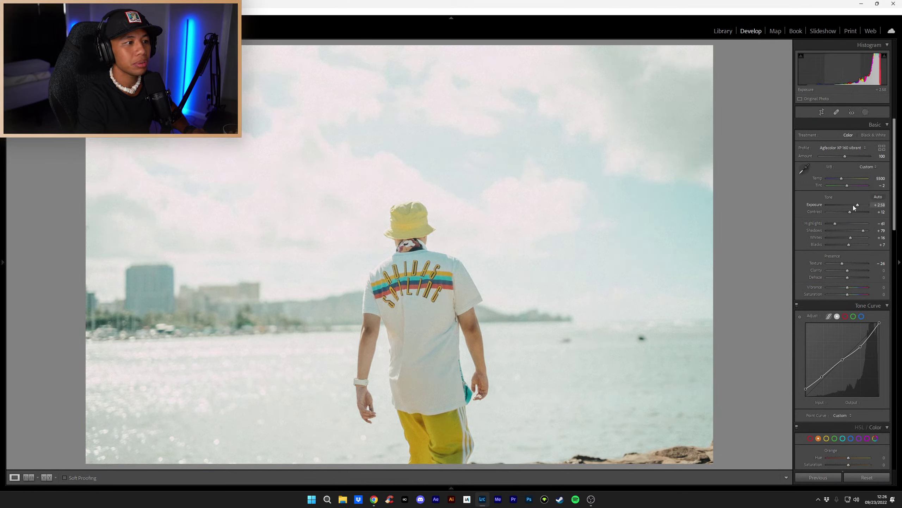
{"action": "key", "text": "Up"}
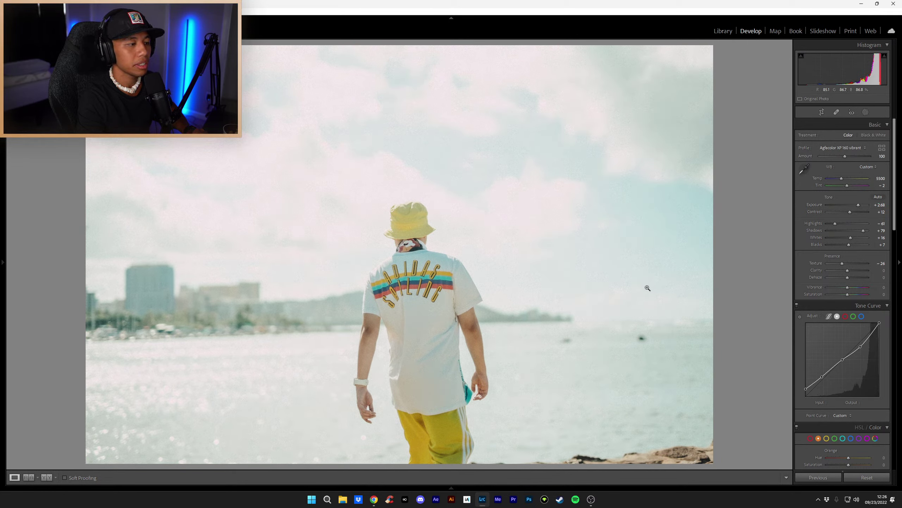
{"action": "key", "text": "2"}
Step: Go to the skyline photo with outstretched arms and apply the NEW ORBIT ML user preset to it
{"action": "key", "text": "Right"}
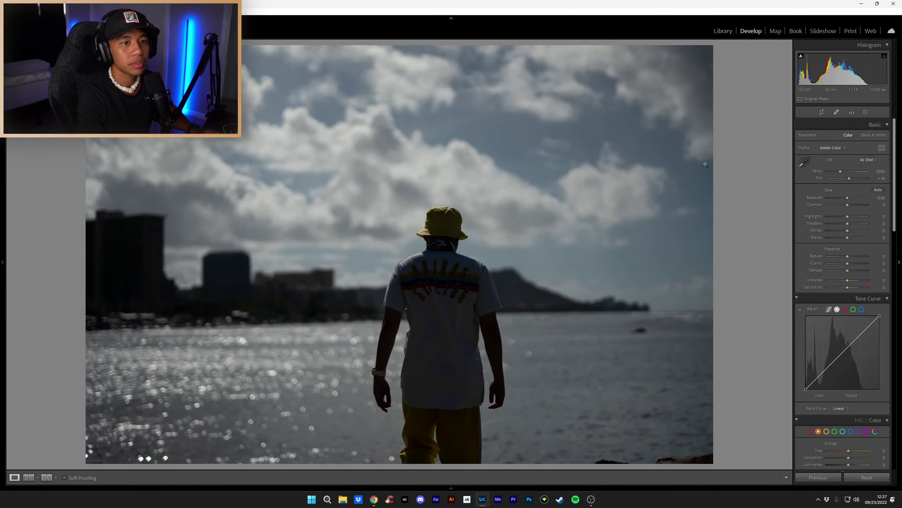
{"action": "key", "text": "Right"}
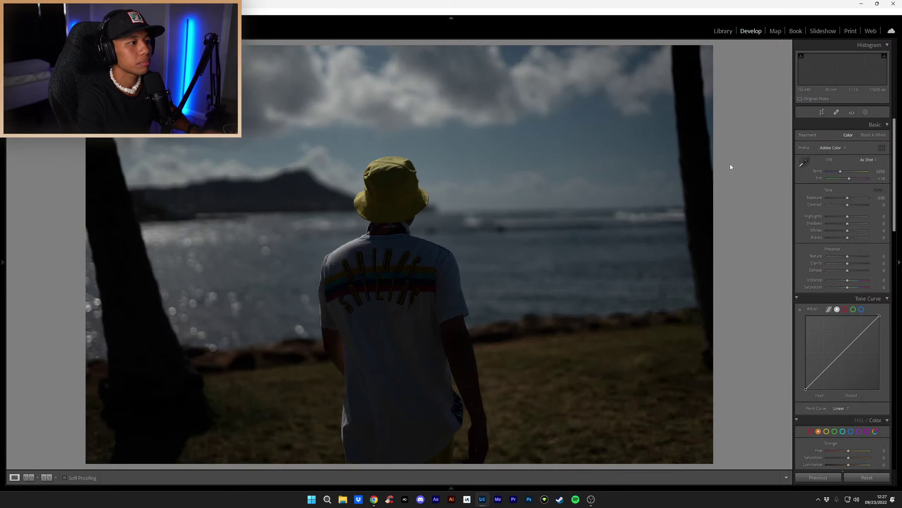
{"action": "key", "text": "Right"}
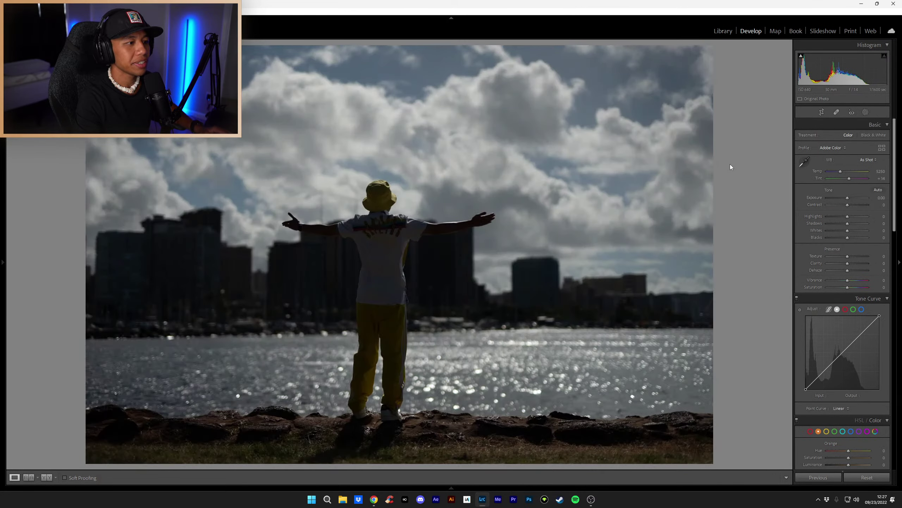
{"action": "mouse_move", "coordinate": [5, 266]}
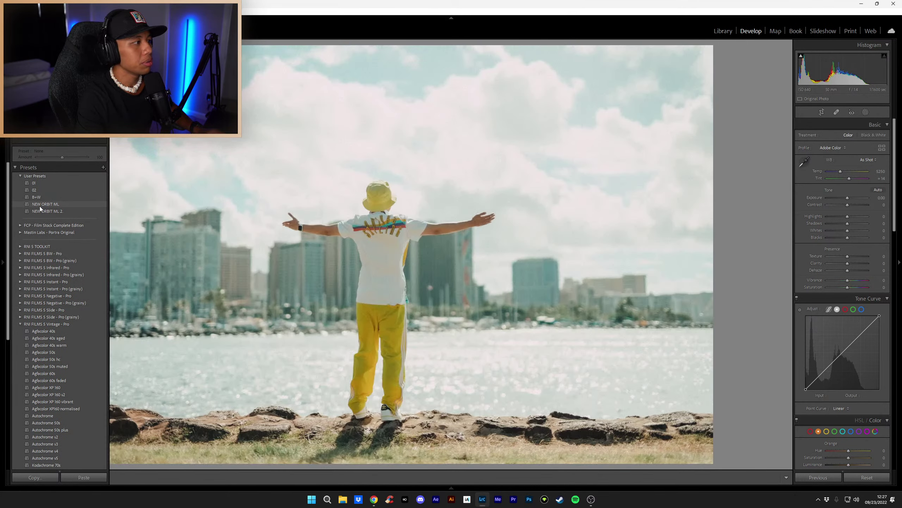
{"action": "left_click", "coordinate": [39, 206]}
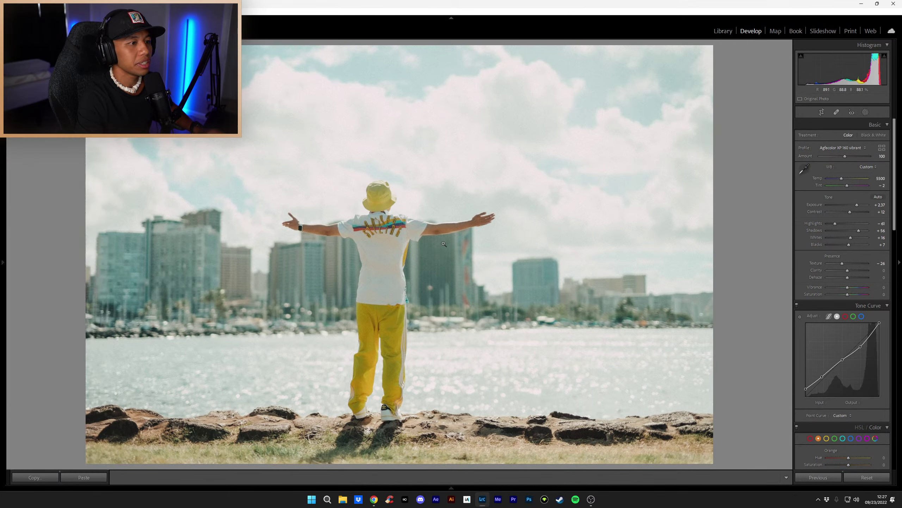
Step: Compare the NEW ORBIT ML 2 and NEW ORBIT ML presets on the skyline photo, ending with NEW ORBIT ML applied
{"action": "mouse_move", "coordinate": [3, 254]}
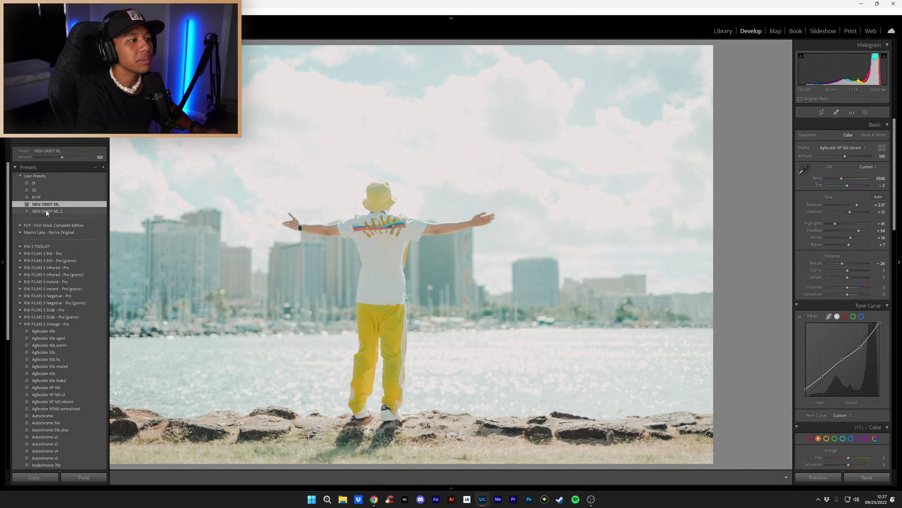
{"action": "left_click", "coordinate": [46, 210]}
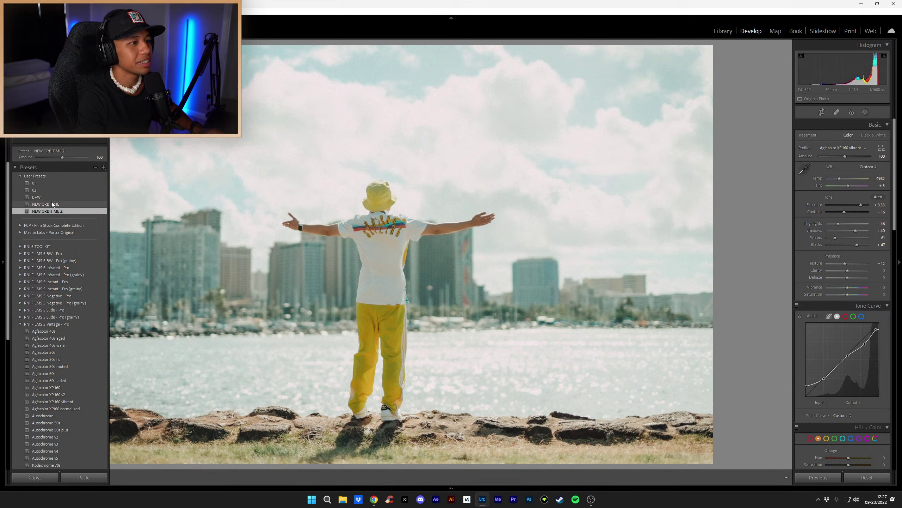
{"action": "left_click", "coordinate": [51, 204]}
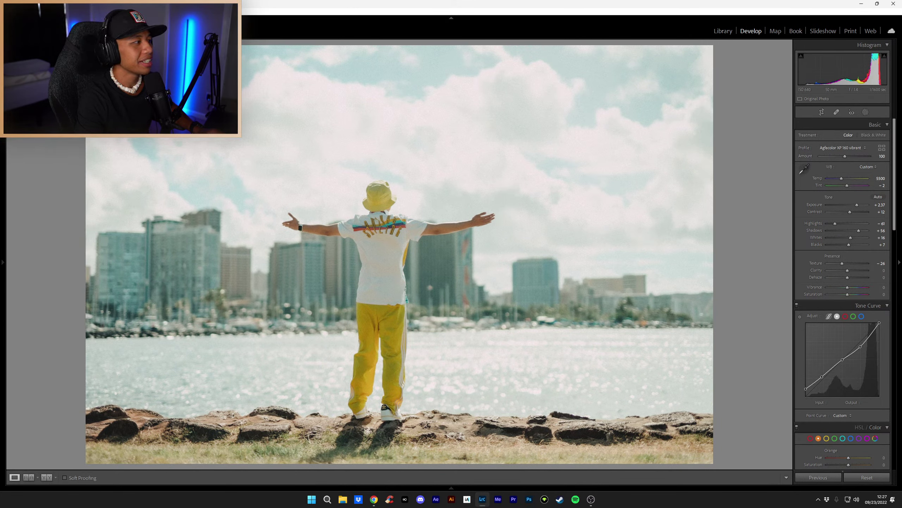
{"action": "mouse_move", "coordinate": [3, 263]}
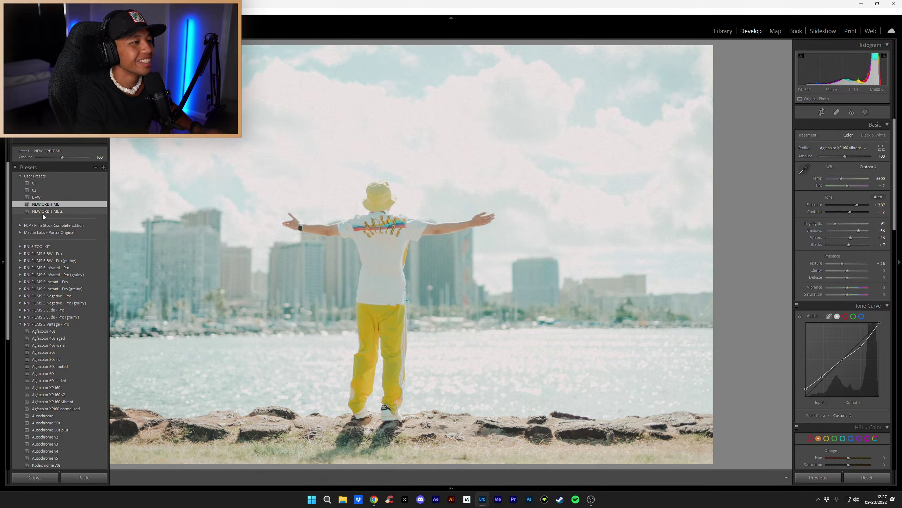
{"action": "left_click", "coordinate": [48, 210]}
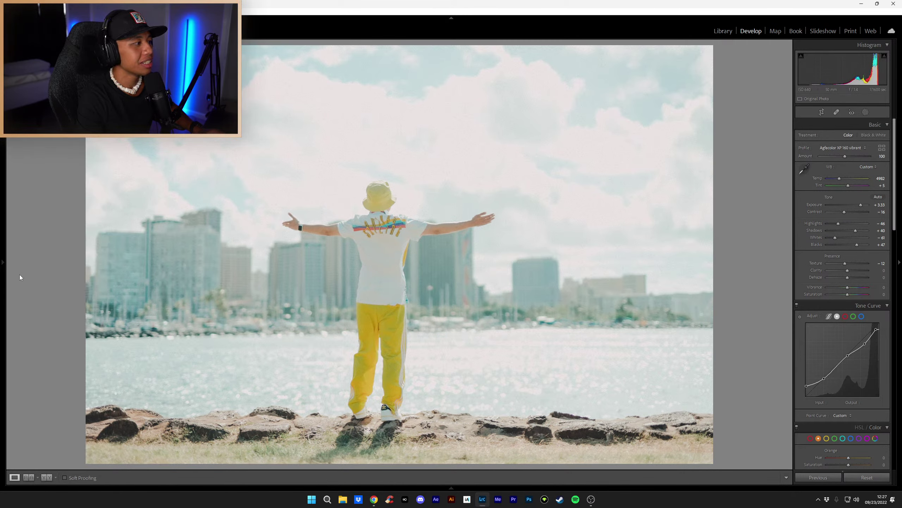
{"action": "left_click", "coordinate": [49, 204]}
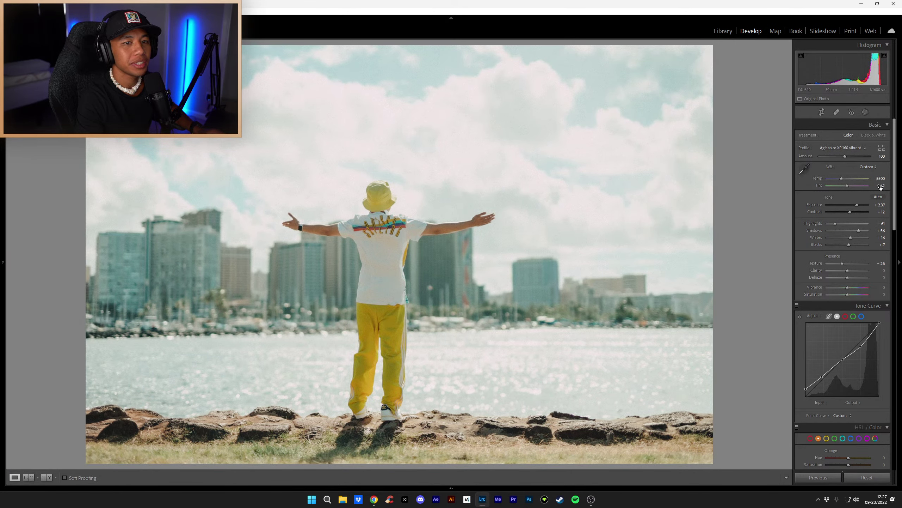
Step: Set the skyline photo's exposure to +2.67 and delete the NEW ORBIT ML 2 user preset
{"action": "left_click_drag", "start_coordinate": [857, 205], "coordinate": [859, 207]}
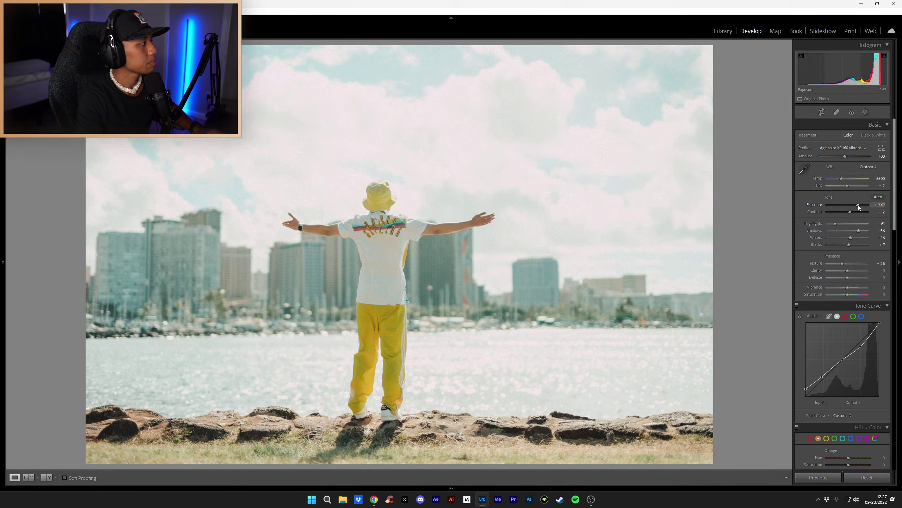
{"action": "left_click", "coordinate": [2, 262]}
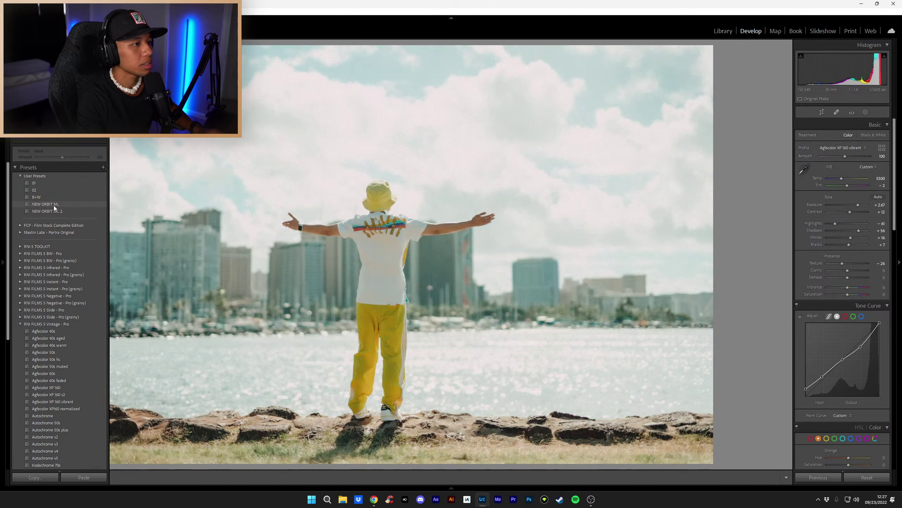
{"action": "right_click", "coordinate": [51, 212]}
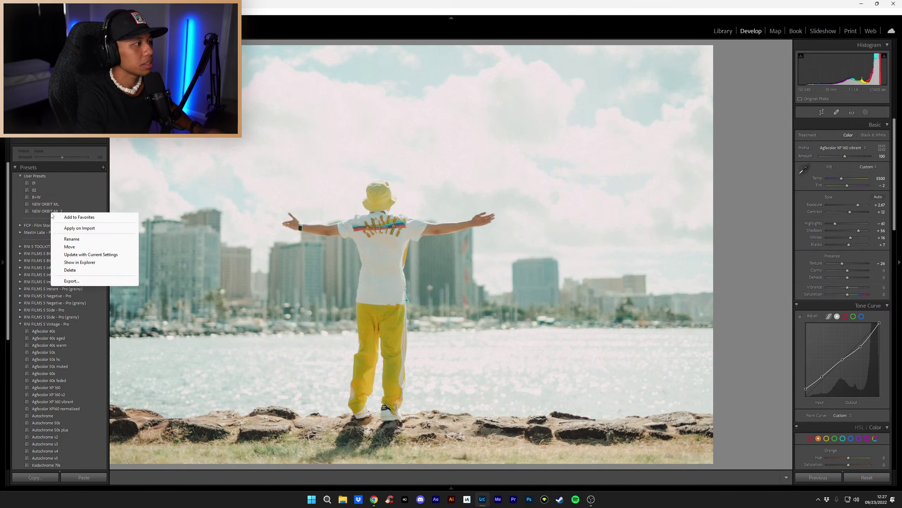
{"action": "left_click", "coordinate": [78, 271]}
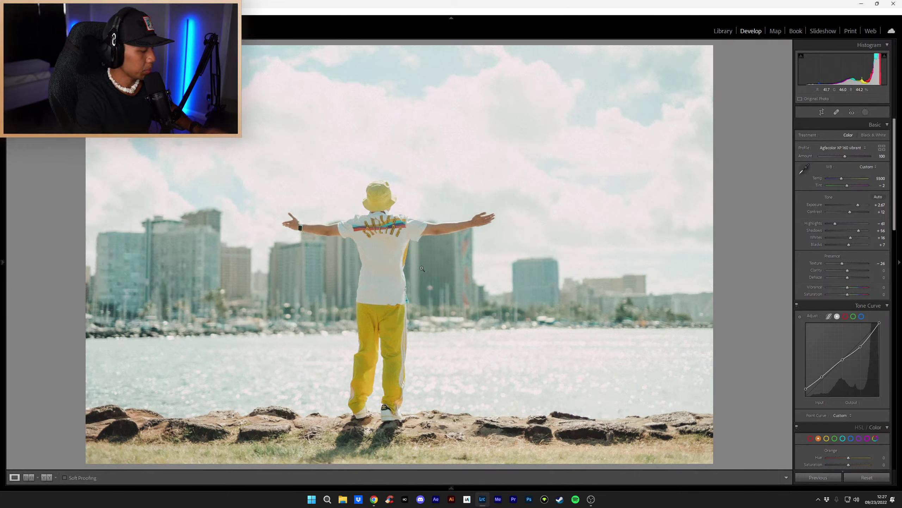
Step: Check the skyline photo up close and set its rating to 1
{"action": "left_click", "coordinate": [425, 212]}
{"action": "left_click", "coordinate": [378, 169]}
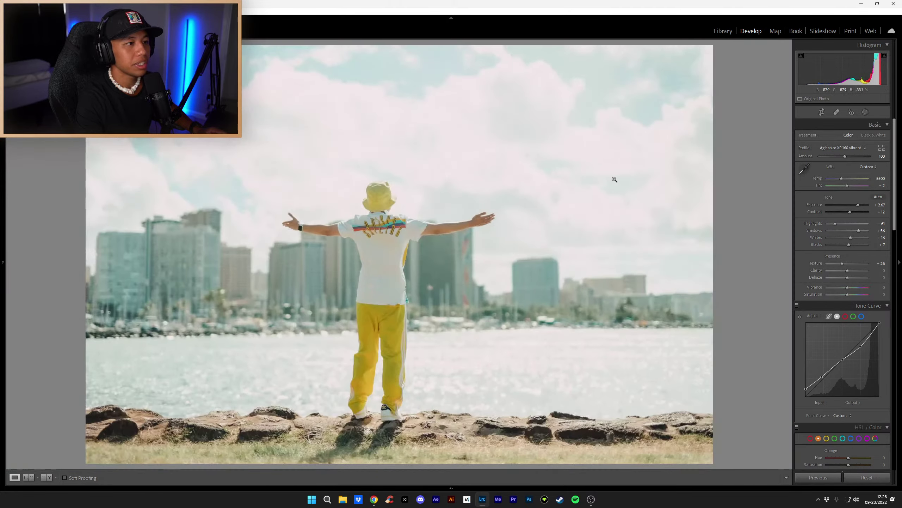
{"action": "key", "text": "1"}
Step: Set the grain amount to 36 in the effects and inspect the grain up close around the hat and shirt
{"action": "scroll", "coordinate": [841, 280], "scroll_direction": "down", "scroll_amount": 15}
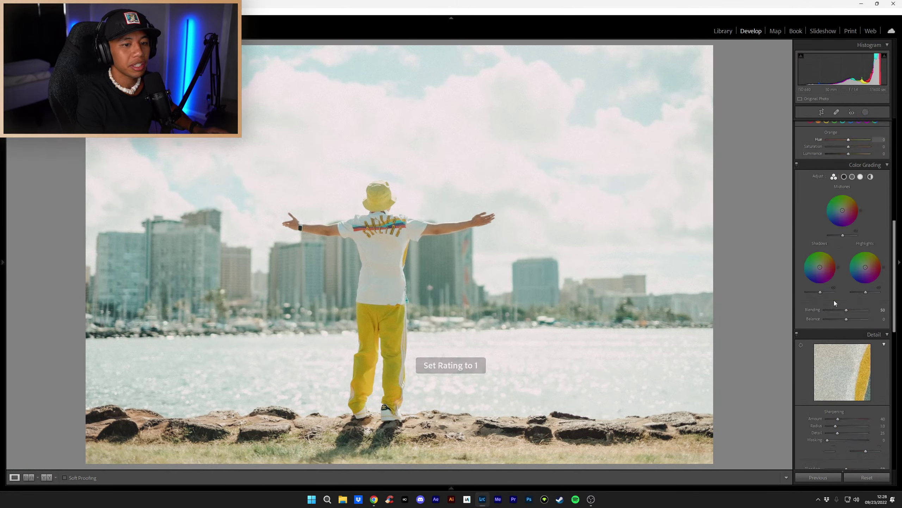
{"action": "left_click_drag", "start_coordinate": [850, 436], "coordinate": [848, 436]}
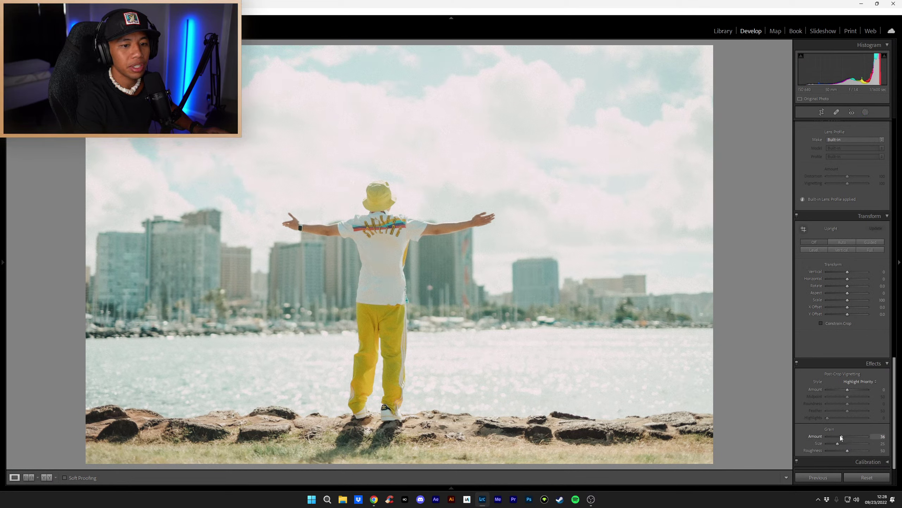
{"action": "left_click_drag", "start_coordinate": [842, 437], "coordinate": [843, 438]}
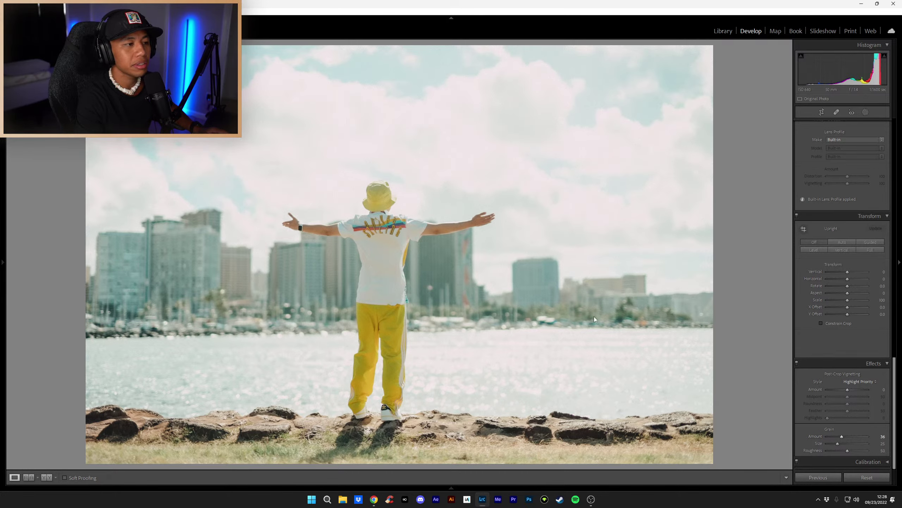
{"action": "left_click", "coordinate": [412, 195]}
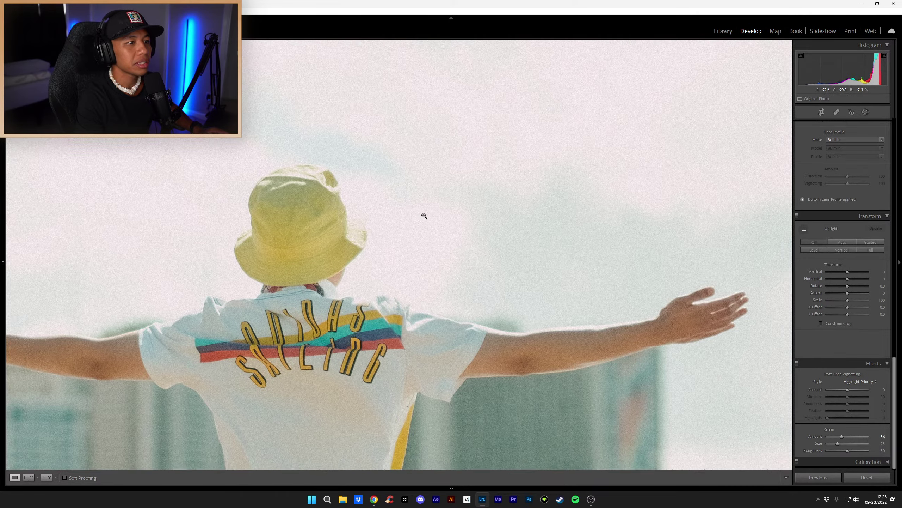
Step: View the whole open-armed skyline photo, set its rating to 5 and return to the Library
{"action": "left_click", "coordinate": [422, 214]}
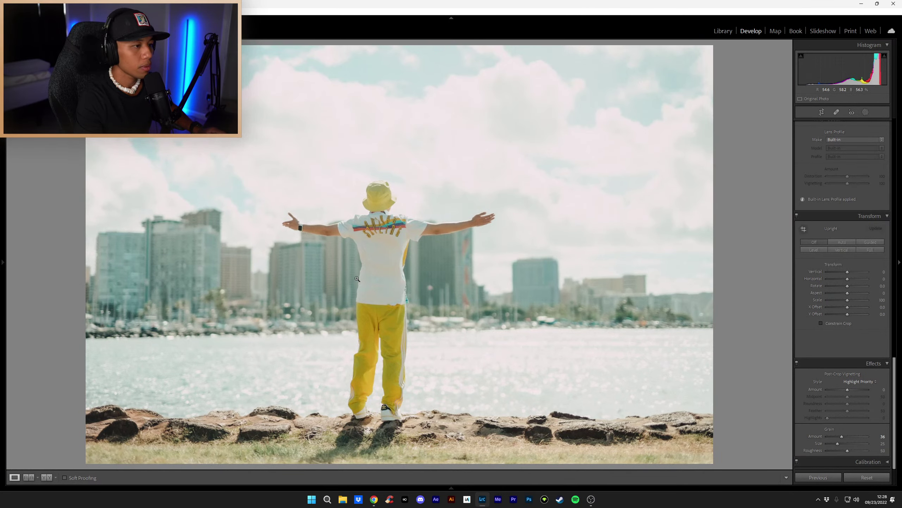
{"action": "key", "text": "1"}
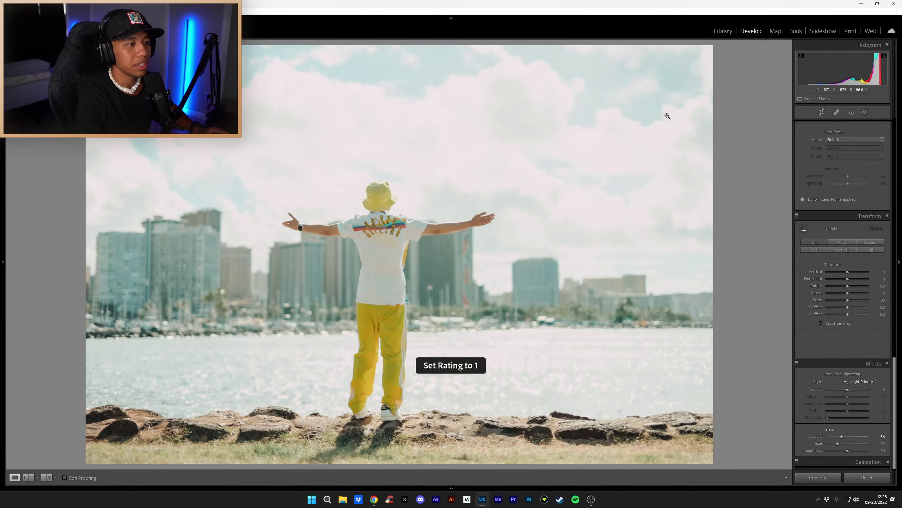
{"action": "left_click", "coordinate": [723, 31]}
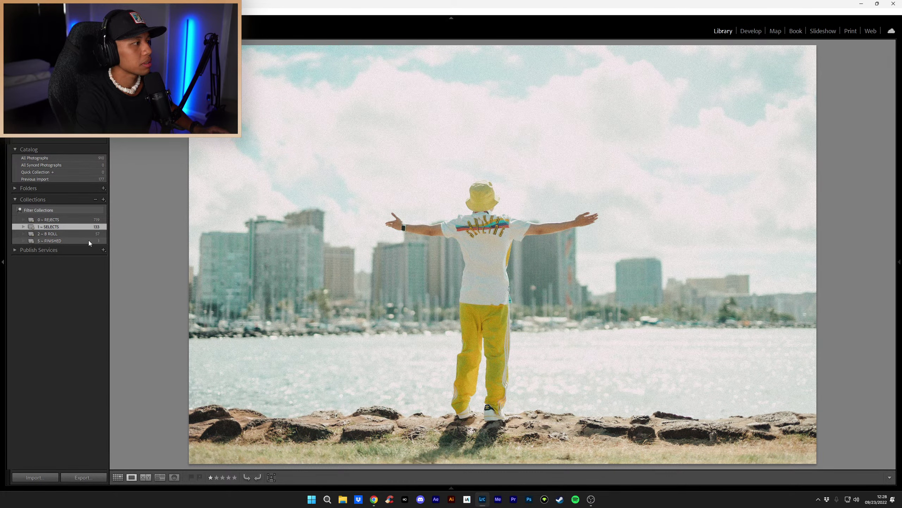
{"action": "left_click", "coordinate": [751, 31]}
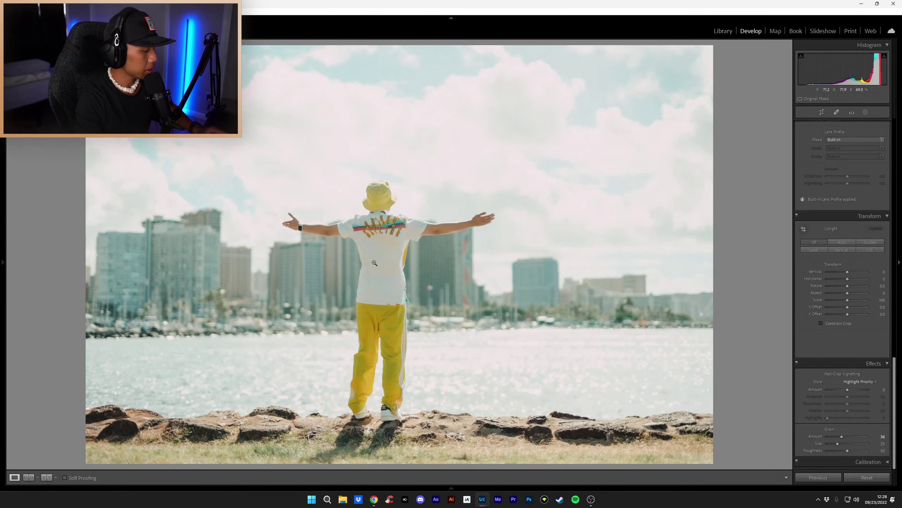
{"action": "key", "text": "3"}
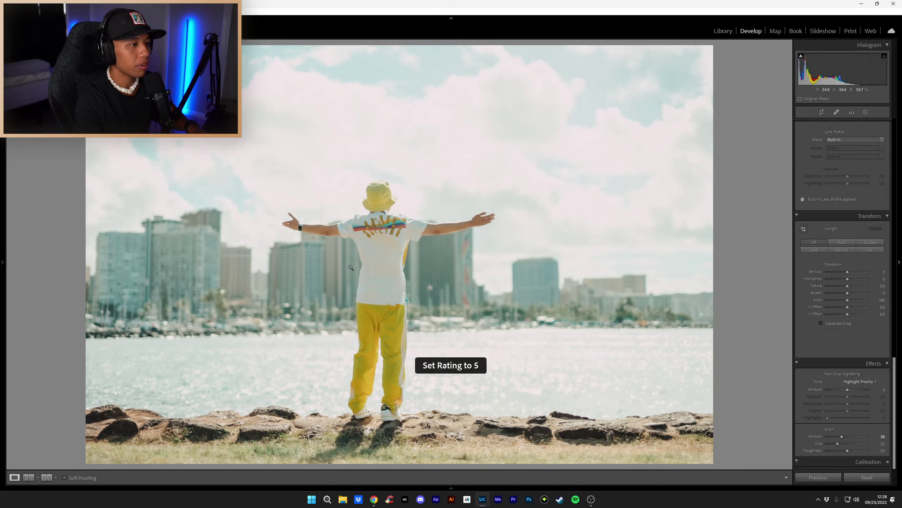
{"action": "key", "text": "e"}
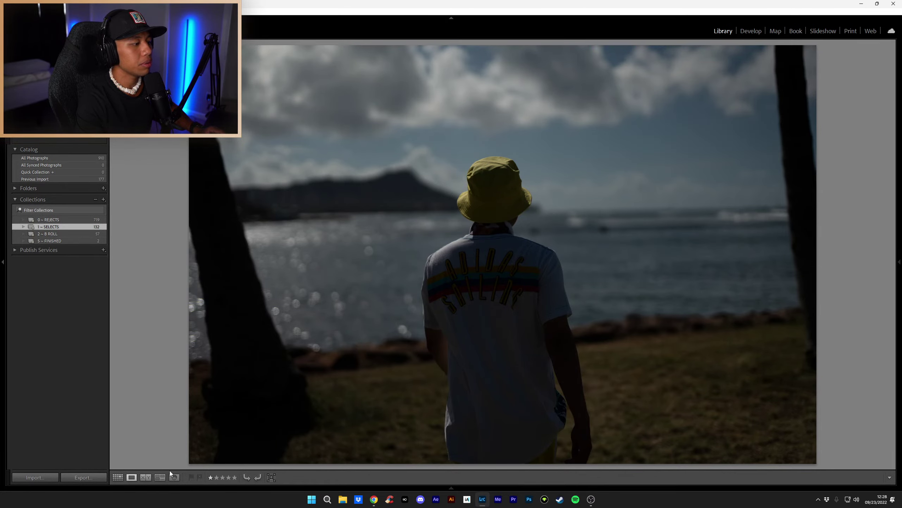
Step: Open photo 8 of the 1 – SELECTS collection, the man walking before the skyline, in the Develop module
{"action": "left_click", "coordinate": [117, 477]}
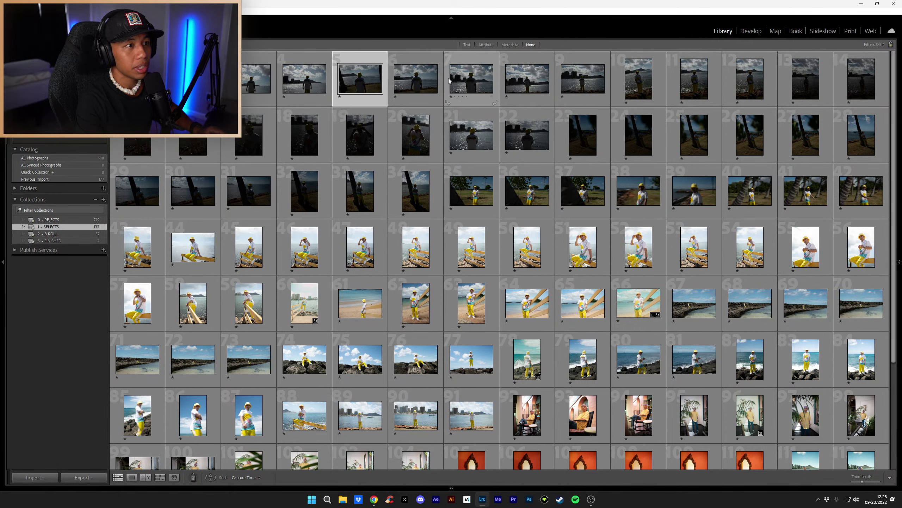
{"action": "left_click", "coordinate": [522, 87]}
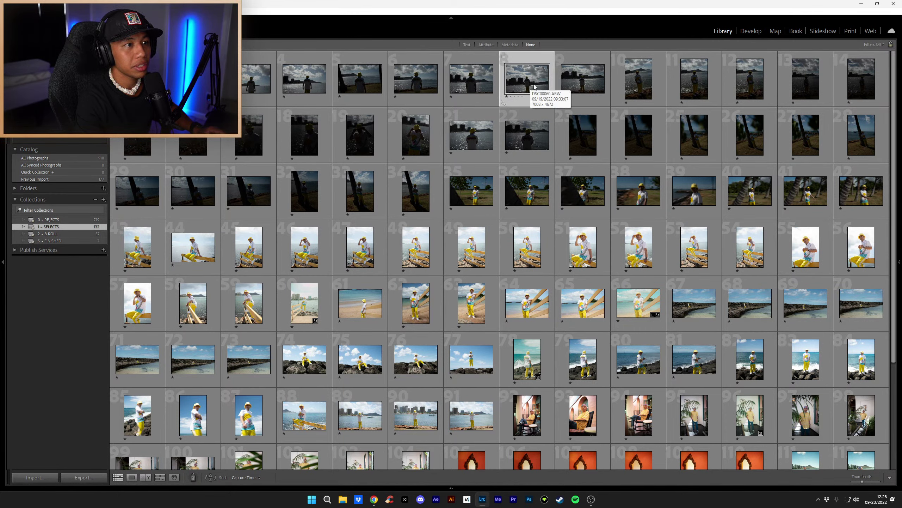
{"action": "double_click", "coordinate": [533, 85]}
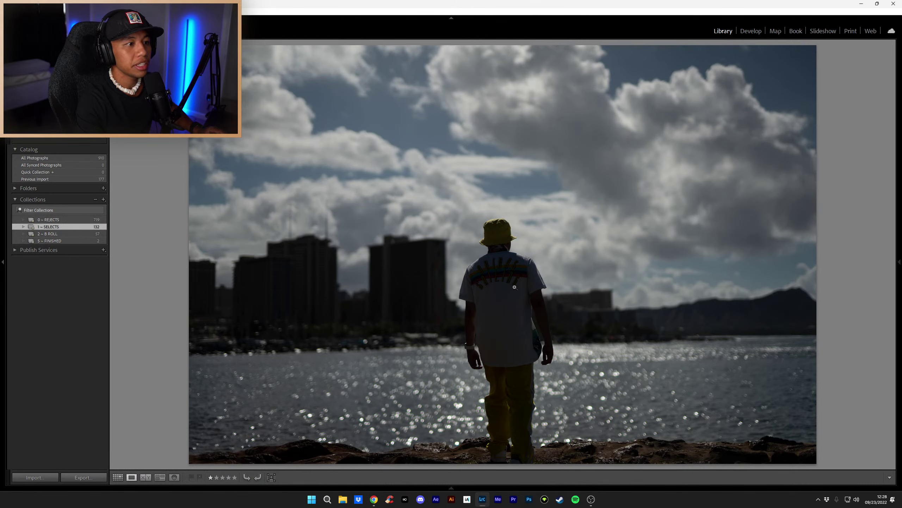
{"action": "left_click", "coordinate": [753, 31]}
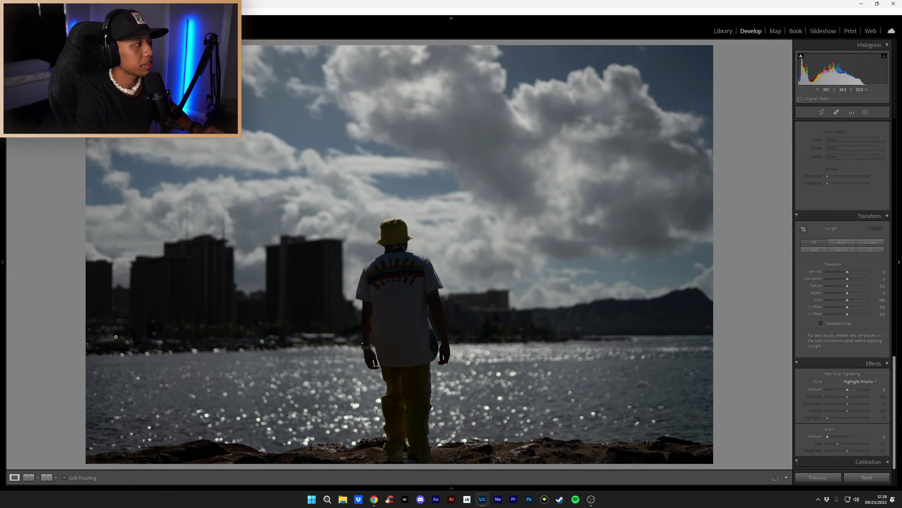
Step: Apply the NEW ORBIT ML preset to the photo and set its exposure to +2.87
{"action": "mouse_move", "coordinate": [2, 210]}
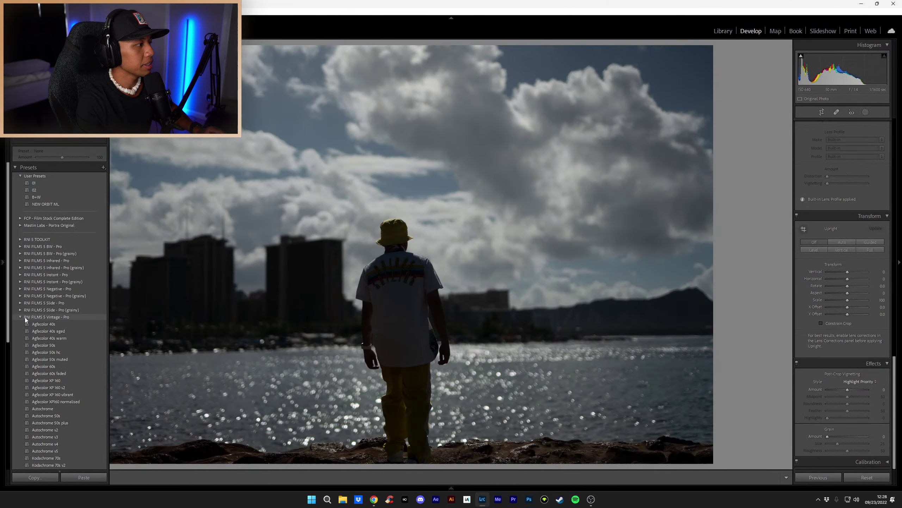
{"action": "left_click", "coordinate": [25, 317]}
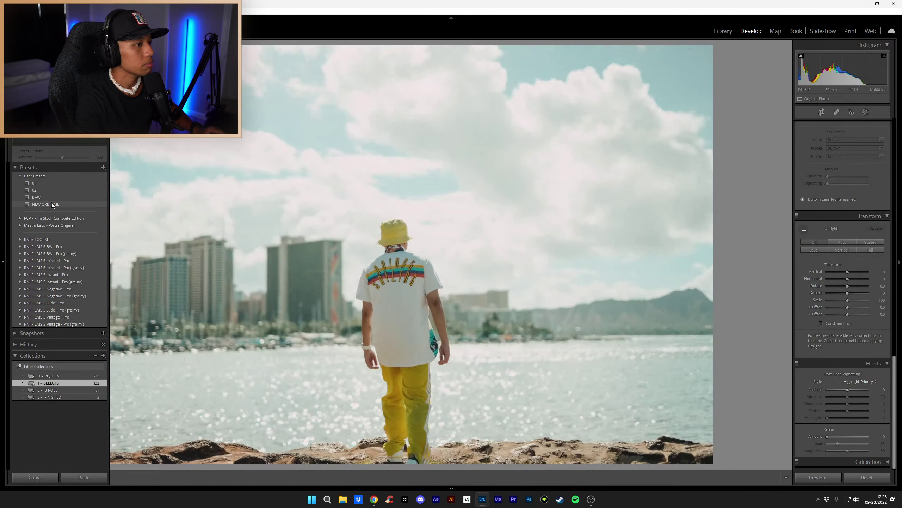
{"action": "left_click", "coordinate": [51, 203]}
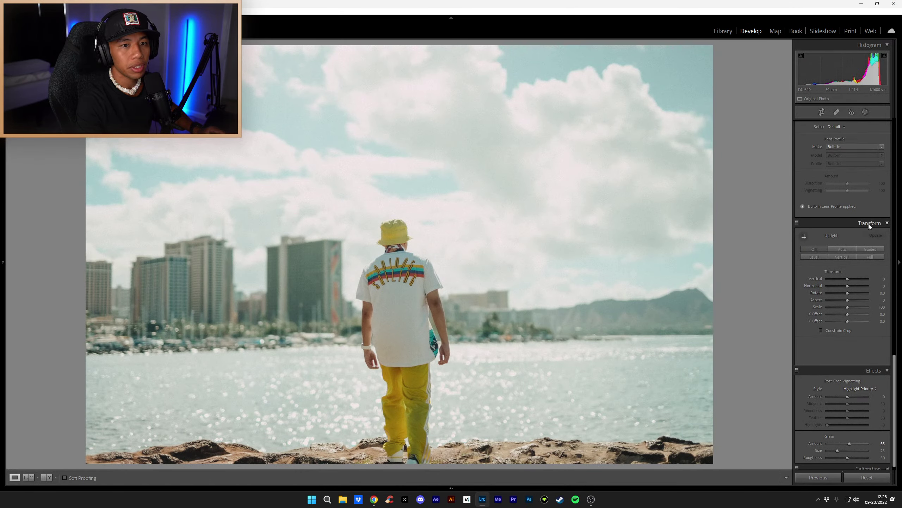
{"action": "scroll", "coordinate": [869, 224], "scroll_direction": "up", "scroll_amount": 10}
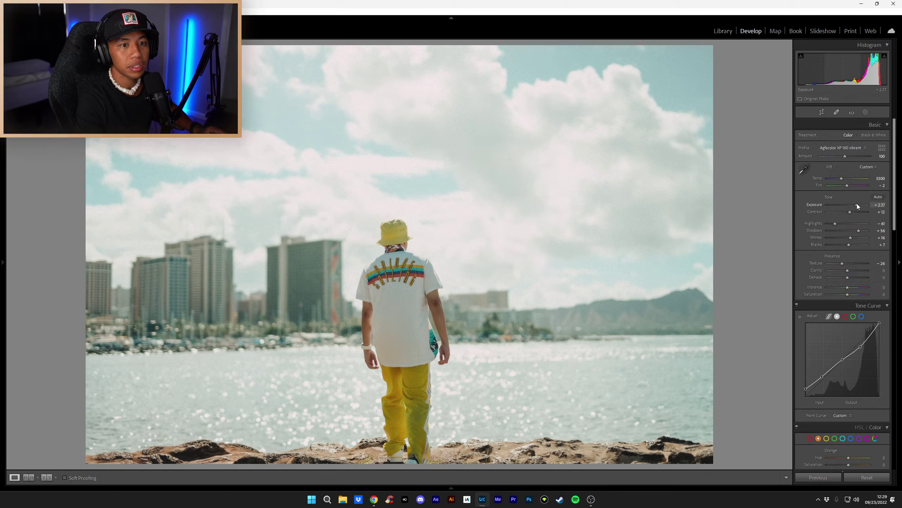
{"action": "left_click_drag", "start_coordinate": [858, 204], "coordinate": [856, 205]}
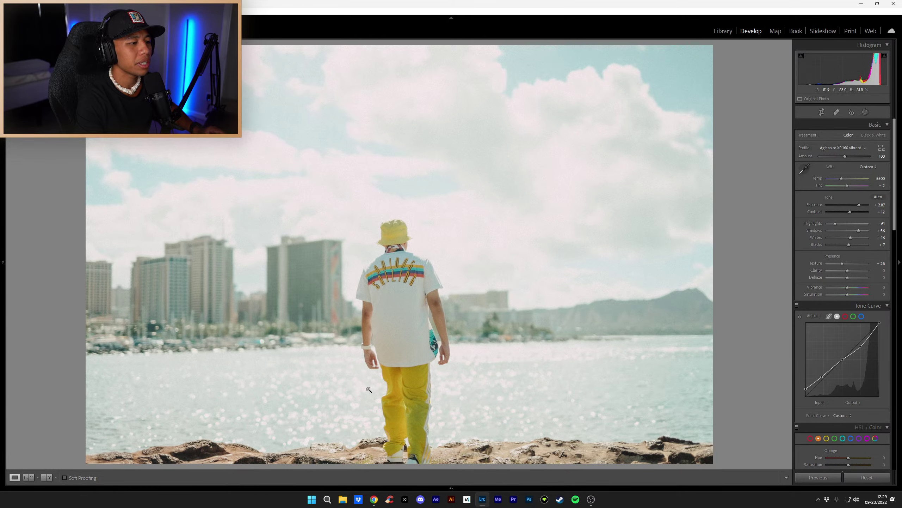
Step: Examine the grain up close on the yellow trousers, water and distant shoreline, then compare the whole photo in the Library
{"action": "left_click", "coordinate": [299, 386]}
{"action": "left_click_drag", "start_coordinate": [438, 378], "coordinate": [328, 276]}
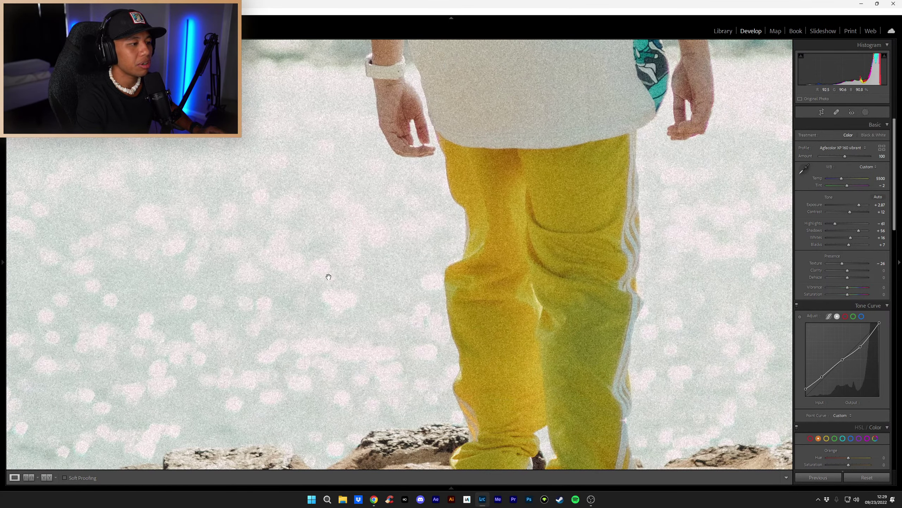
{"action": "left_click_drag", "start_coordinate": [195, 377], "coordinate": [114, 380]}
{"action": "left_click_drag", "start_coordinate": [387, 339], "coordinate": [306, 335]}
{"action": "left_click_drag", "start_coordinate": [697, 293], "coordinate": [433, 275]}
{"action": "left_click_drag", "start_coordinate": [568, 291], "coordinate": [455, 325]}
{"action": "left_click_drag", "start_coordinate": [372, 313], "coordinate": [578, 321]}
{"action": "left_click_drag", "start_coordinate": [487, 292], "coordinate": [594, 277]}
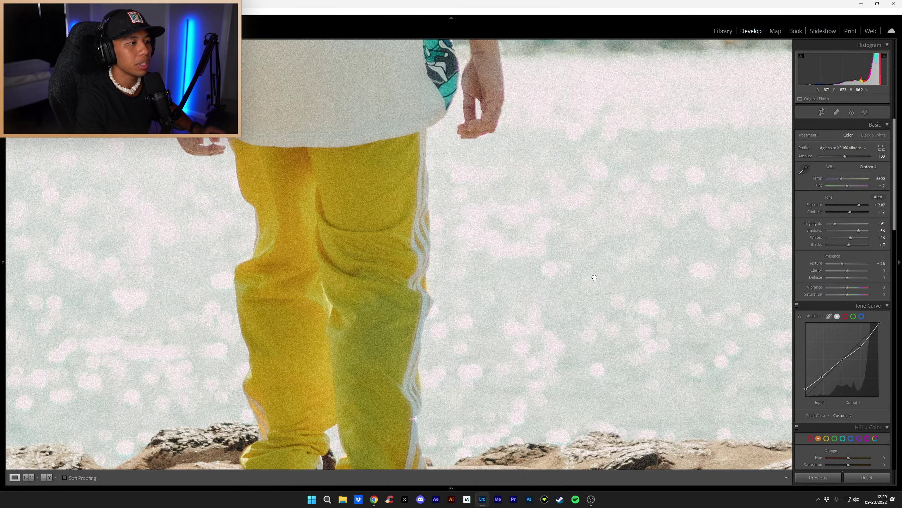
{"action": "left_click_drag", "start_coordinate": [110, 248], "coordinate": [270, 198]}
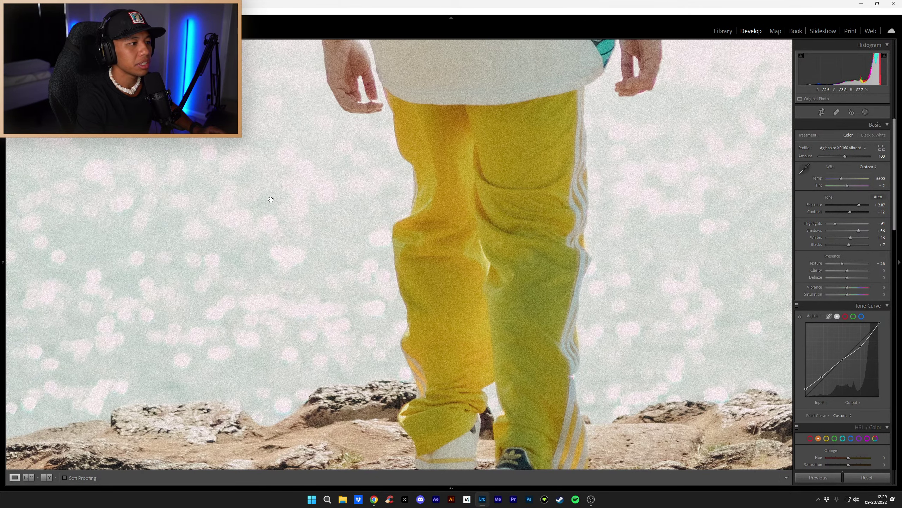
{"action": "left_click", "coordinate": [380, 380]}
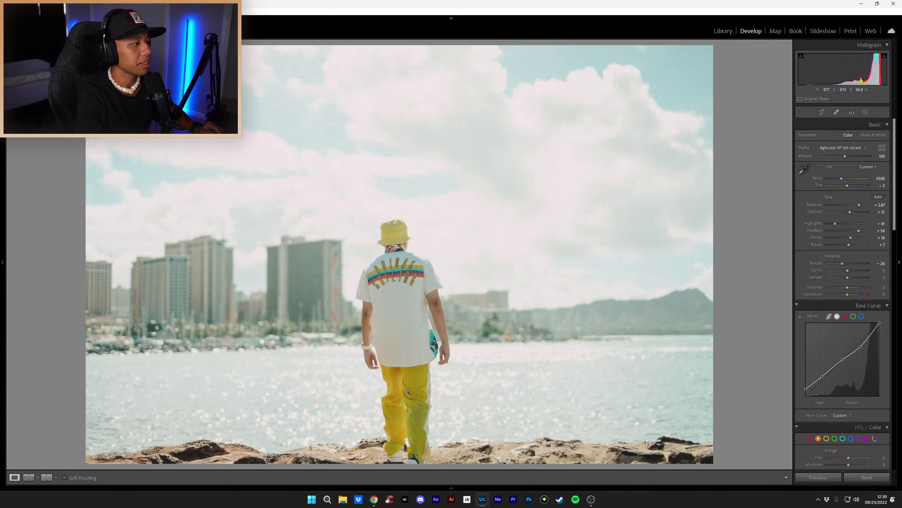
{"action": "left_click", "coordinate": [514, 339]}
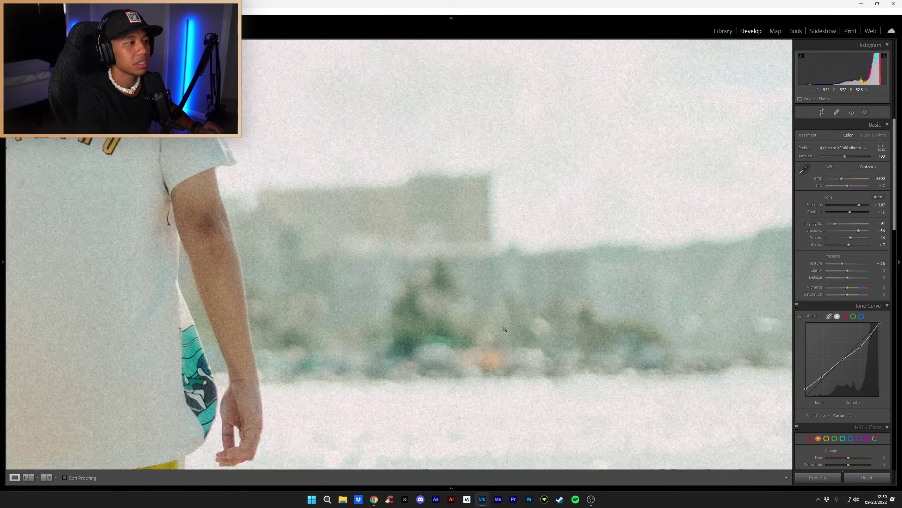
{"action": "left_click", "coordinate": [639, 270]}
{"action": "left_click", "coordinate": [724, 30]}
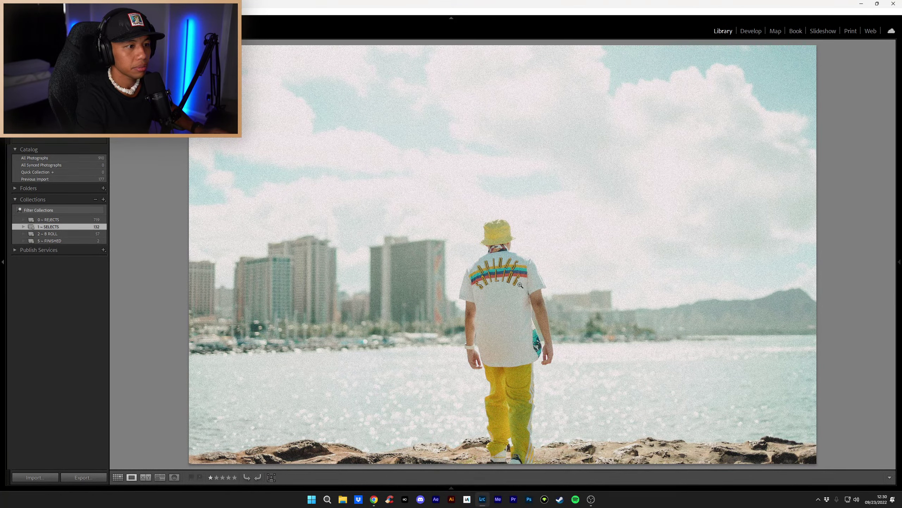
{"action": "left_click", "coordinate": [752, 32]}
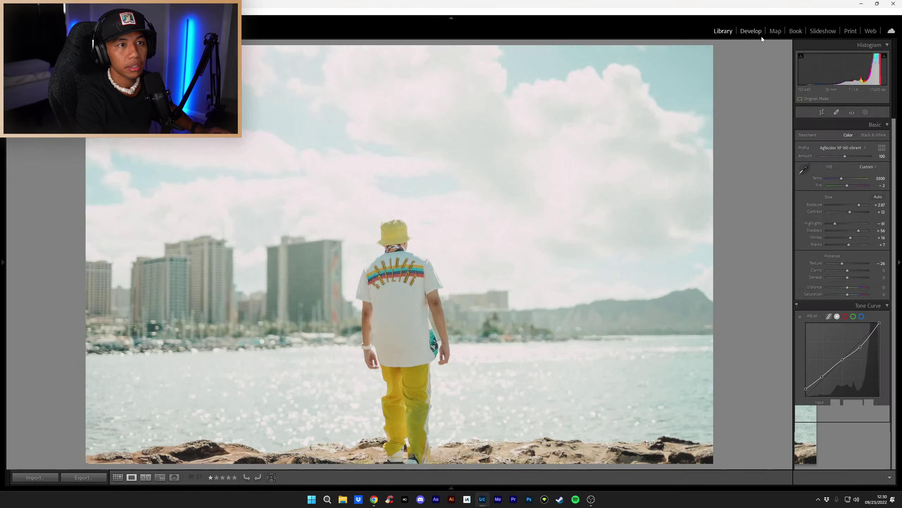
Step: Set the grain amount to 36 and update the NEW ORBIT ML preset with the current settings
{"action": "scroll", "coordinate": [874, 388], "scroll_direction": "down", "scroll_amount": 10}
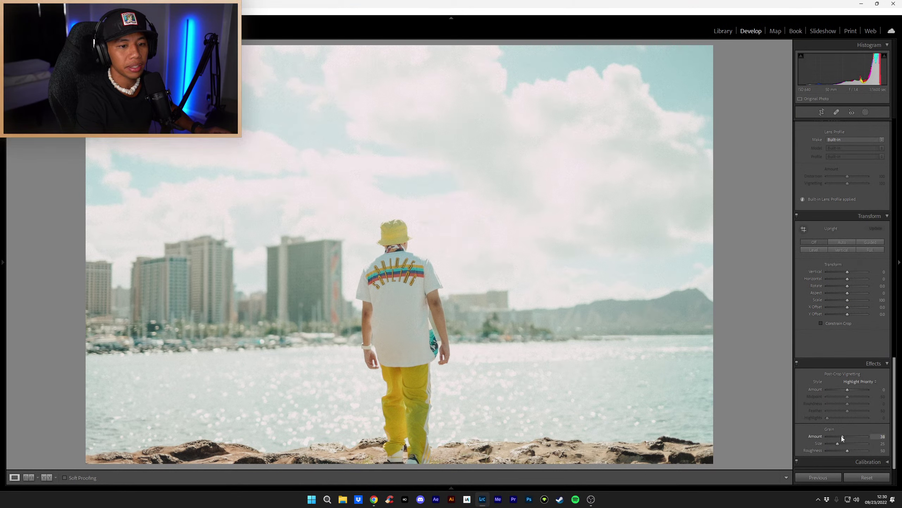
{"action": "left_click_drag", "start_coordinate": [842, 437], "coordinate": [841, 437]}
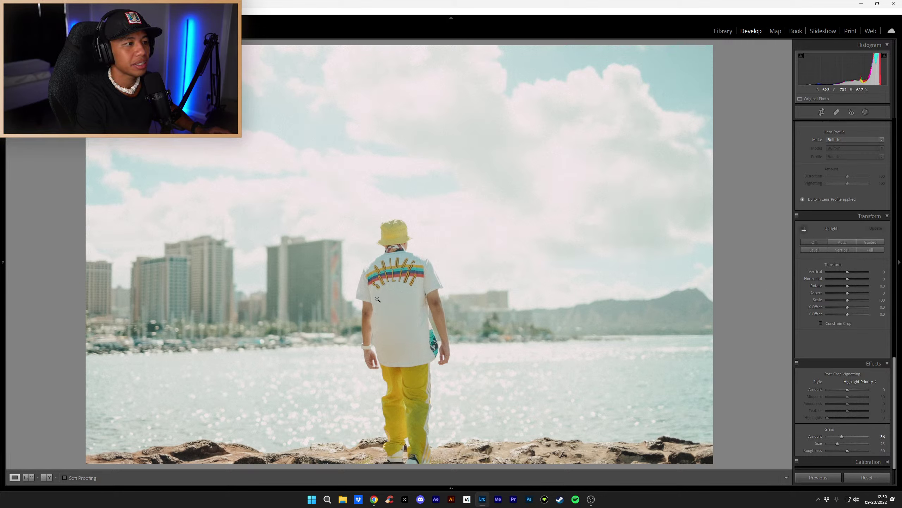
{"action": "mouse_move", "coordinate": [3, 213]}
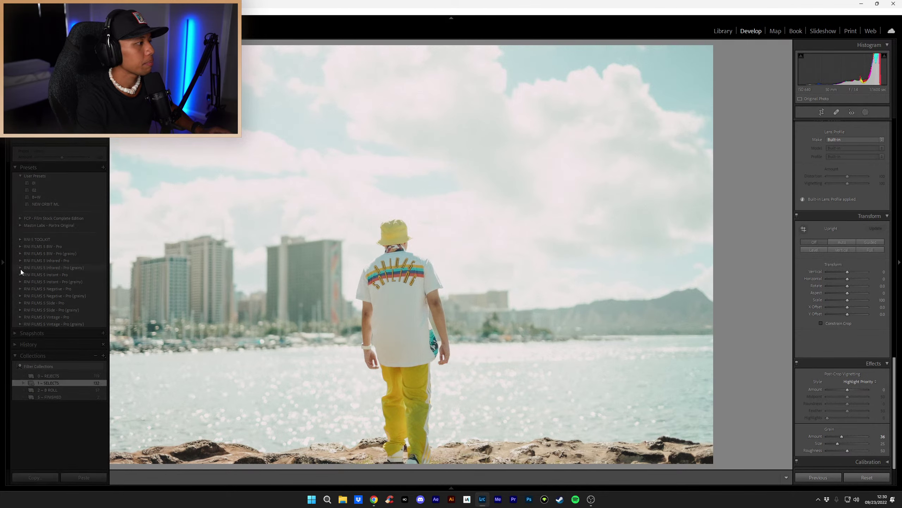
{"action": "right_click", "coordinate": [51, 206]}
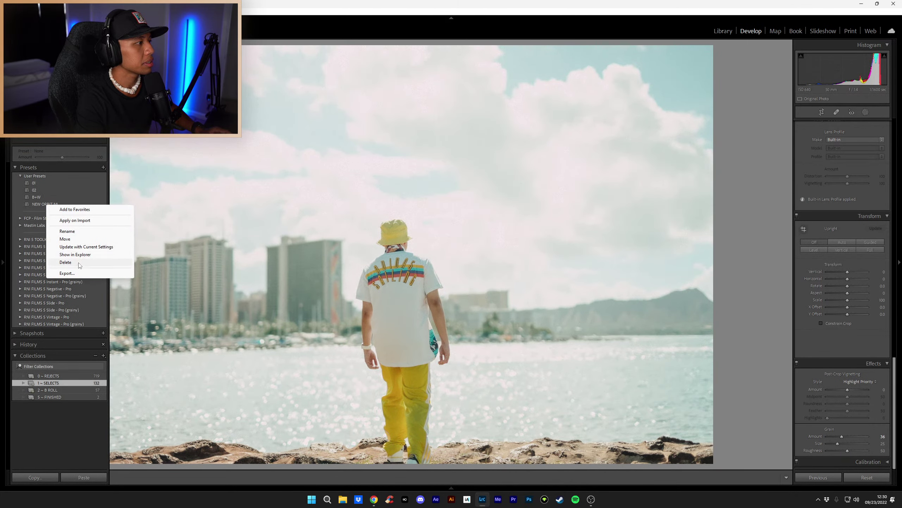
{"action": "left_click", "coordinate": [87, 247]}
{"action": "left_click", "coordinate": [560, 380]}
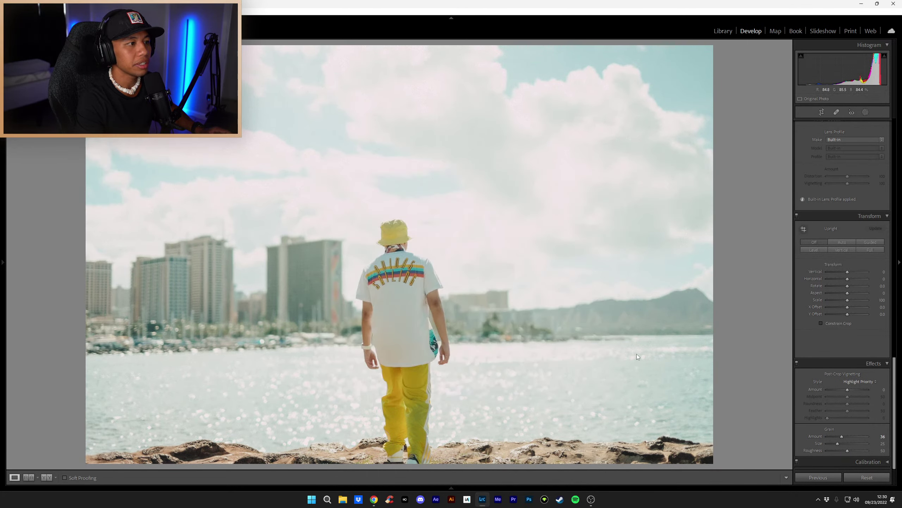
Step: Check the grain in the cloudy sky up close and set the photo's rating to 5
{"action": "left_click", "coordinate": [573, 240]}
{"action": "left_click", "coordinate": [576, 239]}
{"action": "left_click", "coordinate": [518, 238]}
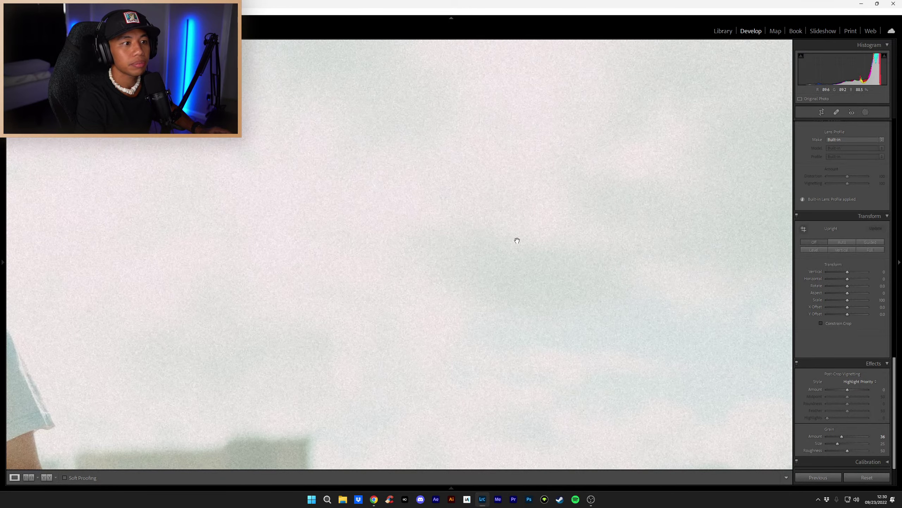
{"action": "left_click_drag", "start_coordinate": [517, 238], "coordinate": [226, 161]}
{"action": "left_click", "coordinate": [226, 160]}
{"action": "scroll", "coordinate": [836, 236], "scroll_direction": "up", "scroll_amount": 15}
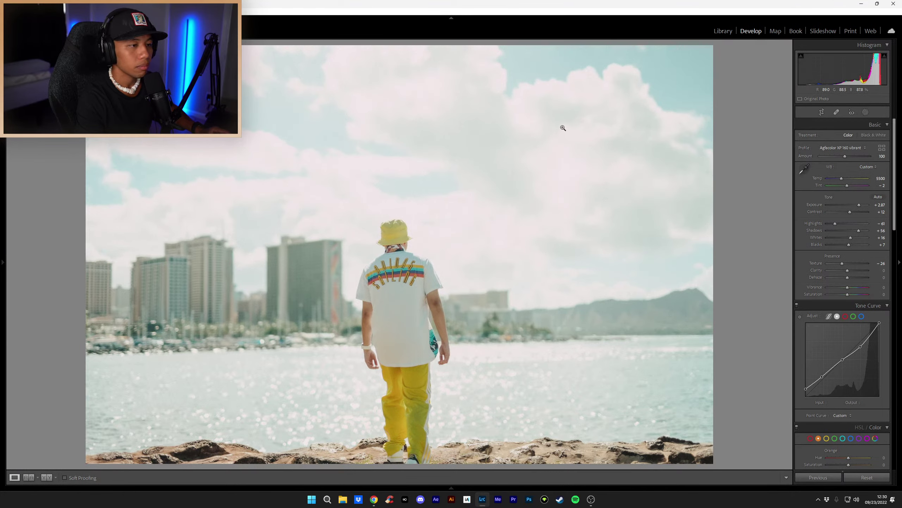
{"action": "key", "text": "1"}
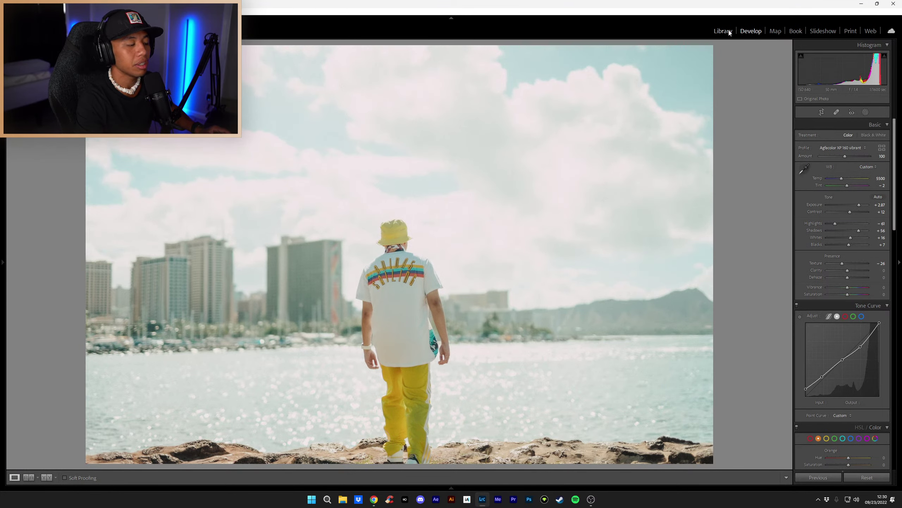
{"action": "key", "text": "5"}
Step: Apply NEW ORBIT ML to the next skyline photo and set contrast to -25, texture to -12 and highlights to -42
{"action": "left_click", "coordinate": [727, 35]}
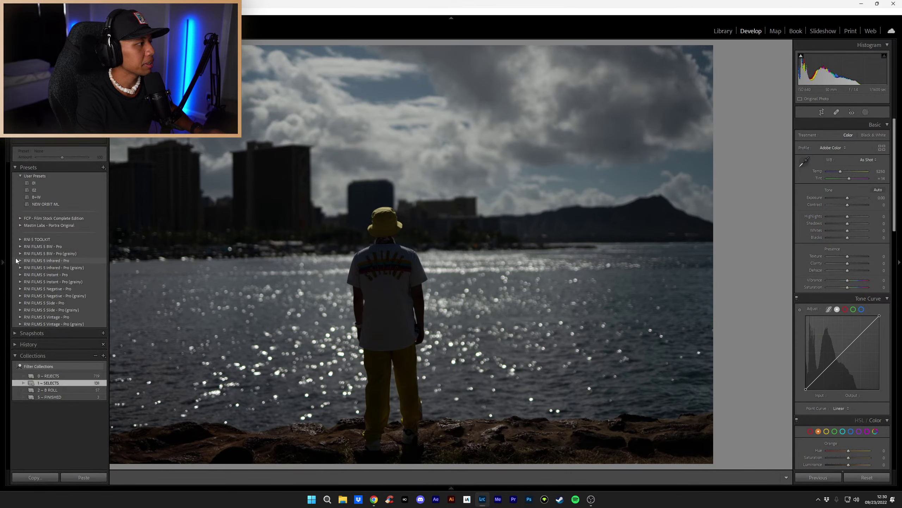
{"action": "left_click", "coordinate": [71, 204]}
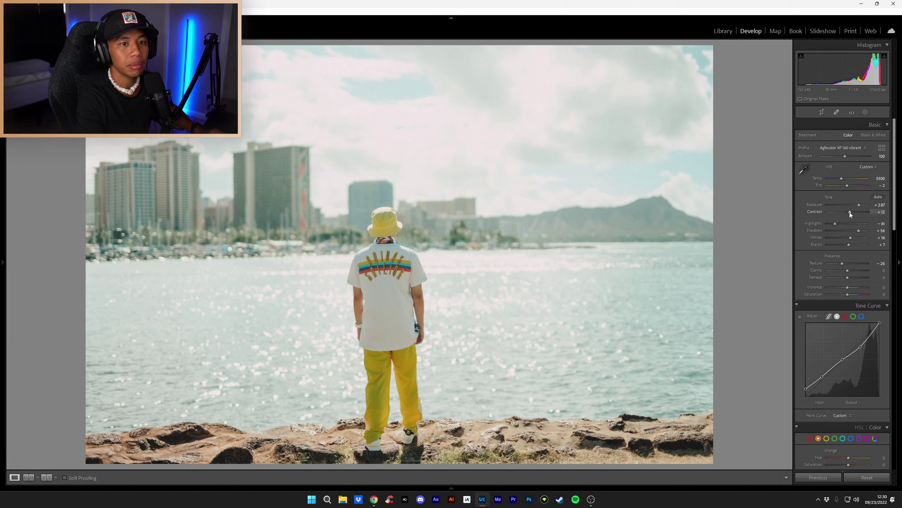
{"action": "left_click_drag", "start_coordinate": [850, 212], "coordinate": [842, 212]}
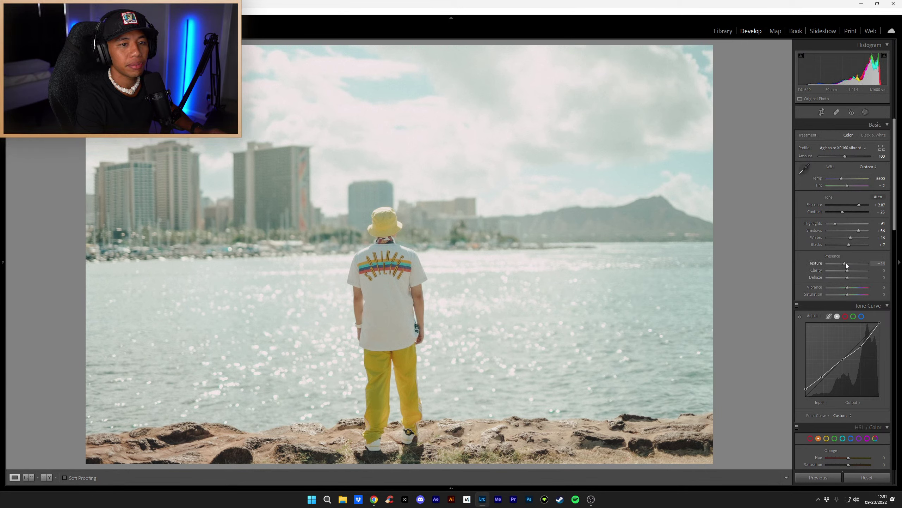
{"action": "left_click_drag", "start_coordinate": [847, 264], "coordinate": [847, 264]}
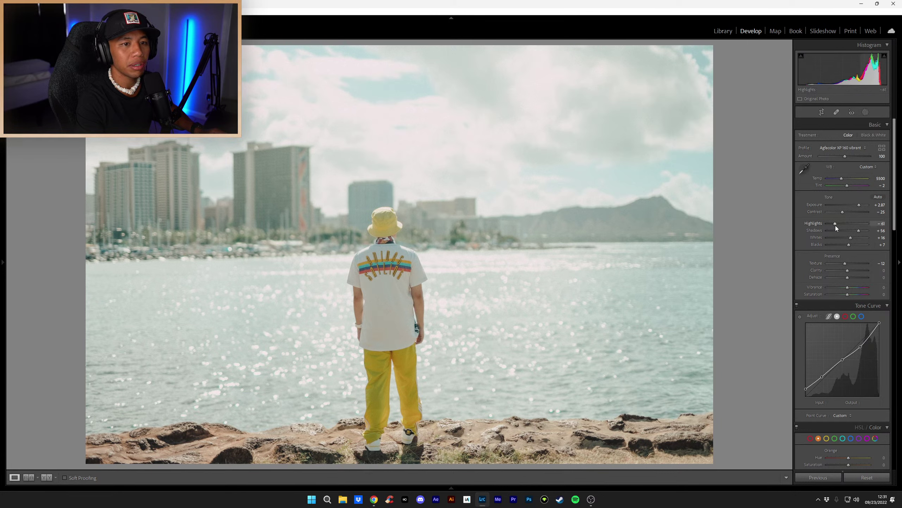
{"action": "mouse_move", "coordinate": [838, 224]}
{"action": "left_mouse_down"}
{"action": "mouse_move", "coordinate": [828, 226]}
{"action": "mouse_move", "coordinate": [852, 225]}
{"action": "mouse_move", "coordinate": [840, 227]}
{"action": "left_mouse_up"}
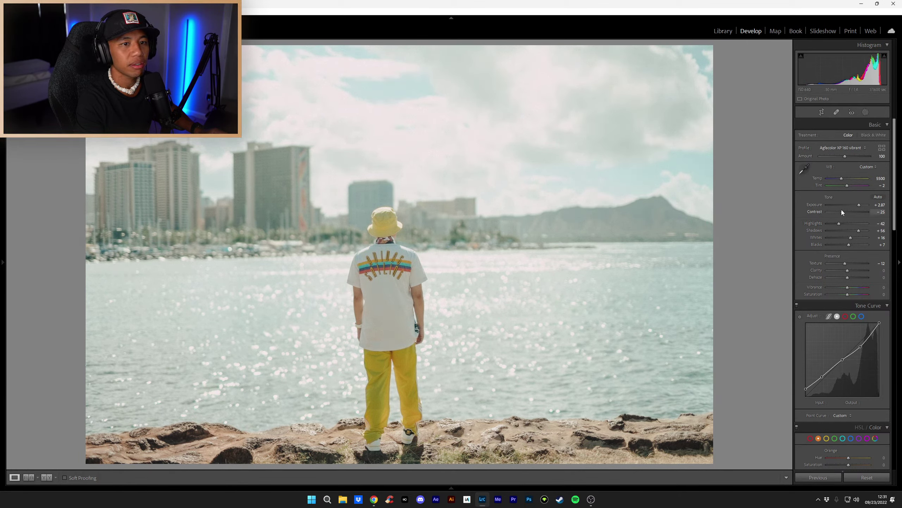
Step: Set the skyline photo's tint to -12 and its profile amount to 75
{"action": "left_click_drag", "start_coordinate": [847, 185], "coordinate": [847, 184]}
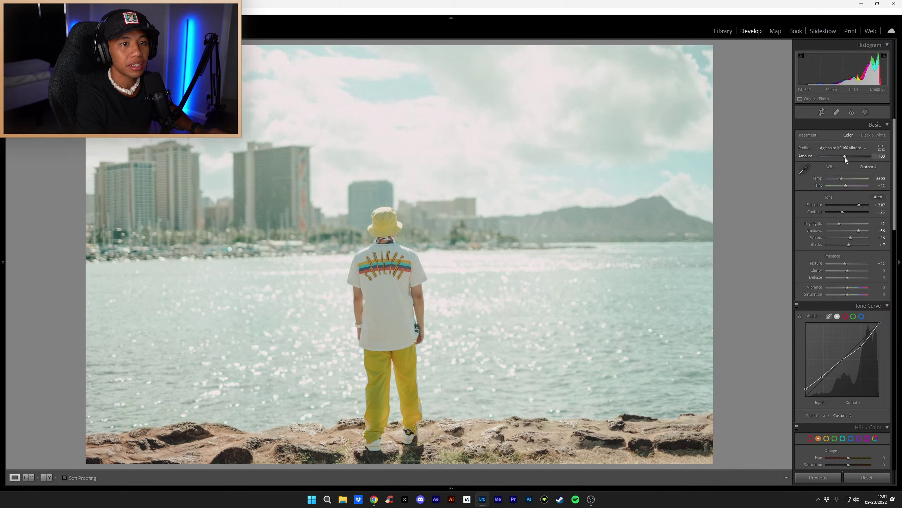
{"action": "left_click_drag", "start_coordinate": [845, 158], "coordinate": [839, 158]}
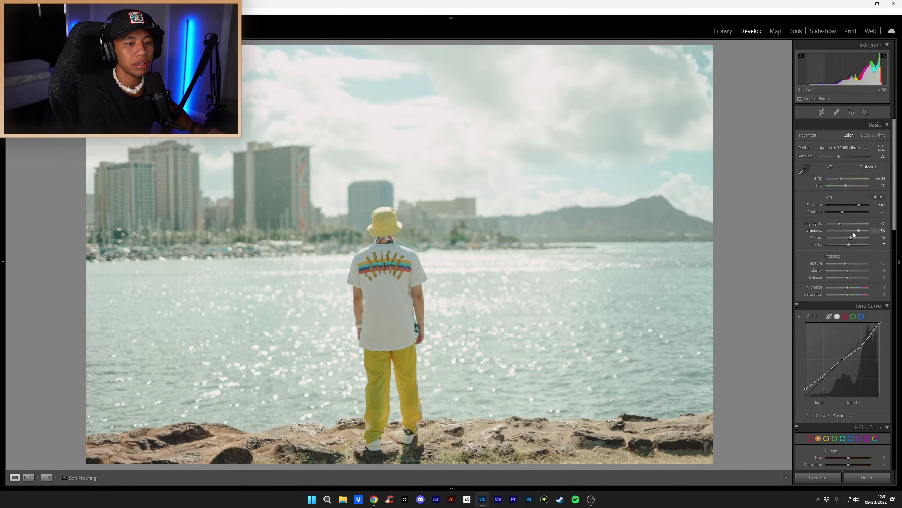
{"action": "scroll", "coordinate": [853, 231], "scroll_direction": "down", "scroll_amount": 15}
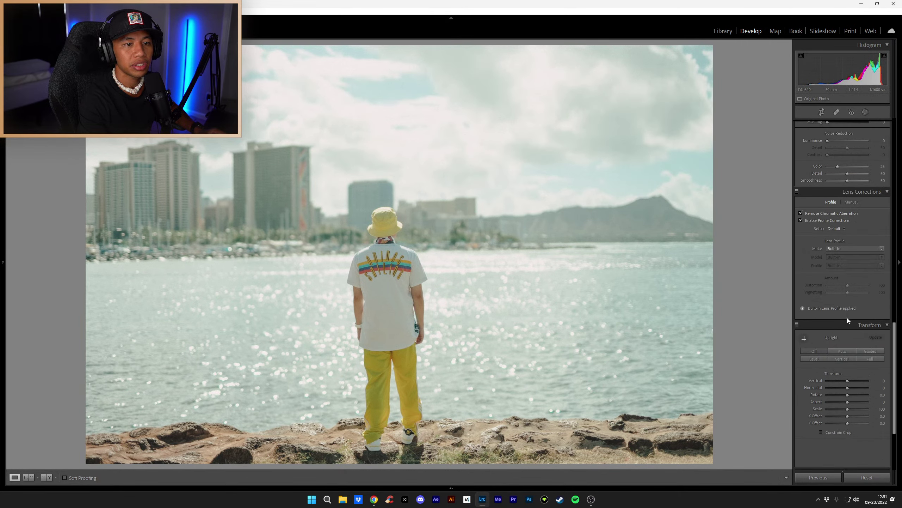
{"action": "scroll", "coordinate": [844, 352], "scroll_direction": "down", "scroll_amount": 3}
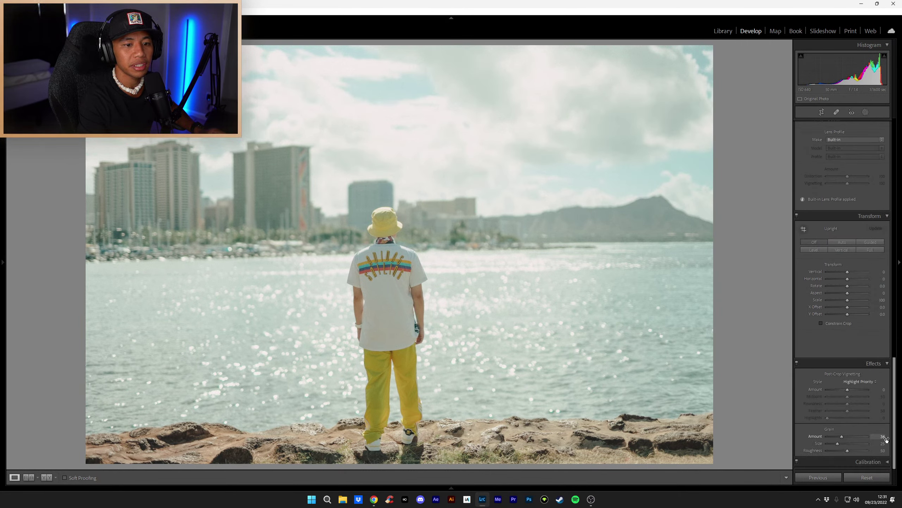
Step: Update the NEW ORBIT ML preset with the skyline photo's current settings
{"action": "mouse_move", "coordinate": [2, 260]}
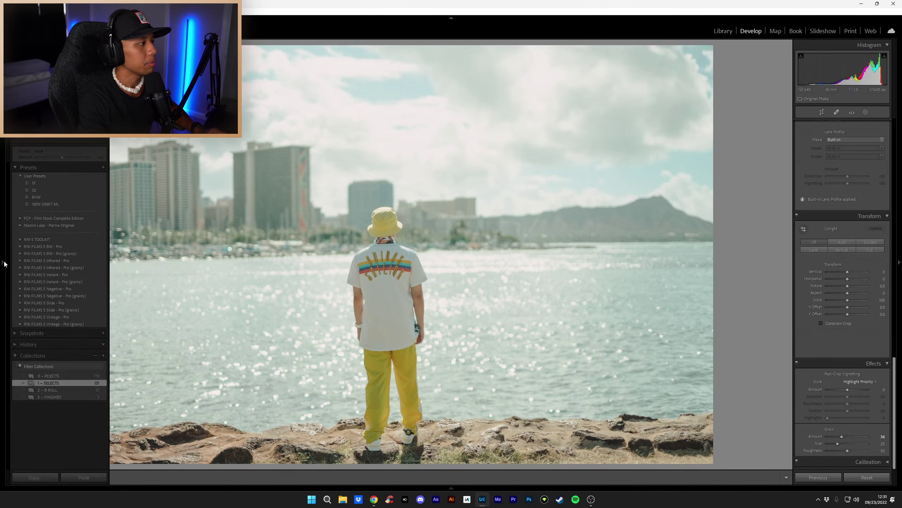
{"action": "right_click", "coordinate": [47, 206]}
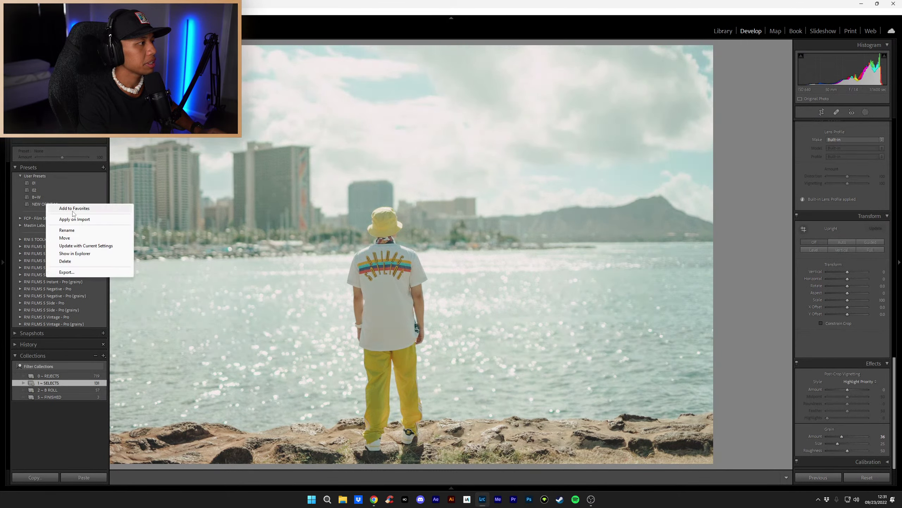
{"action": "left_click", "coordinate": [85, 248]}
{"action": "left_click", "coordinate": [560, 380]}
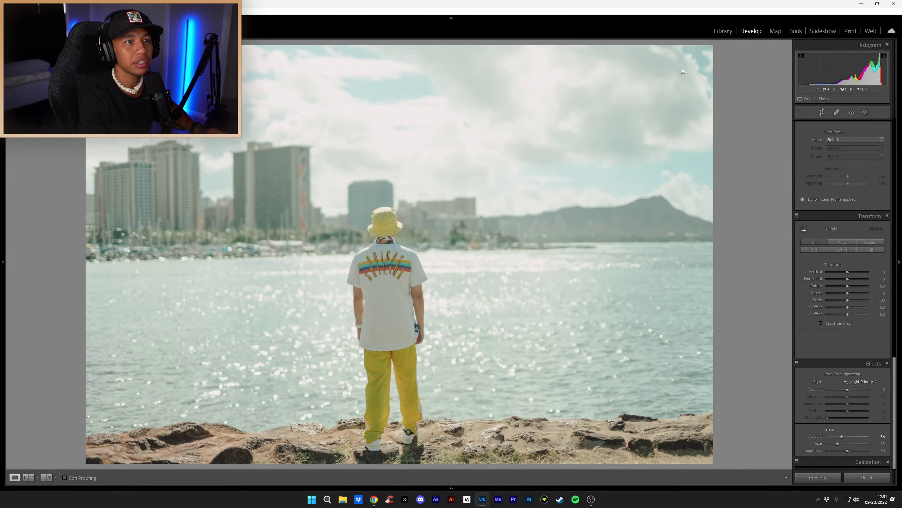
Step: Show the 5 – FINISHED collection as a thumbnail grid in the Library
{"action": "key", "text": "Right"}
{"action": "left_click", "coordinate": [721, 32]}
{"action": "left_click", "coordinate": [85, 234]}
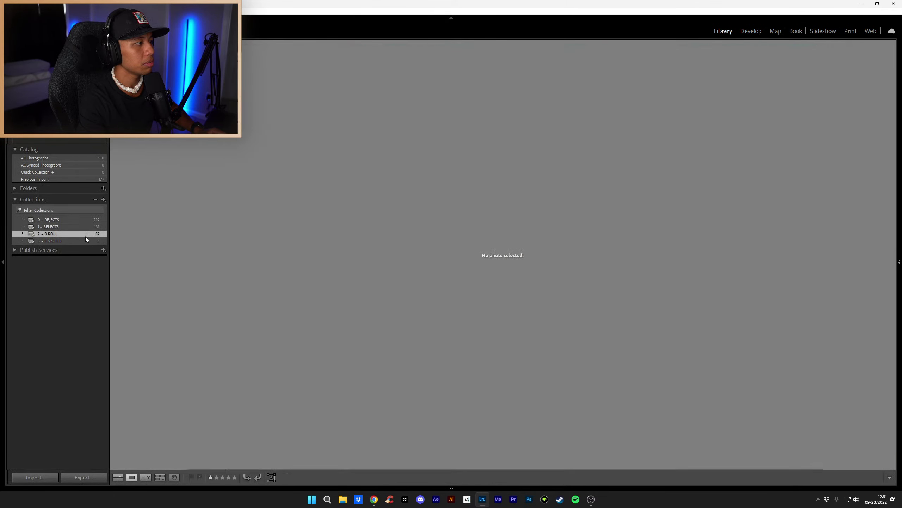
{"action": "left_click", "coordinate": [85, 241]}
{"action": "left_click", "coordinate": [121, 476]}
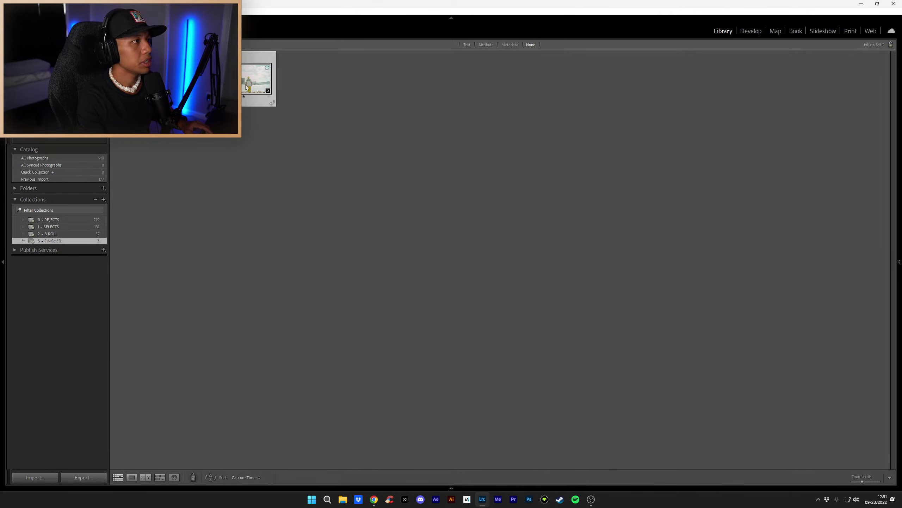
{"action": "key", "text": "F8"}
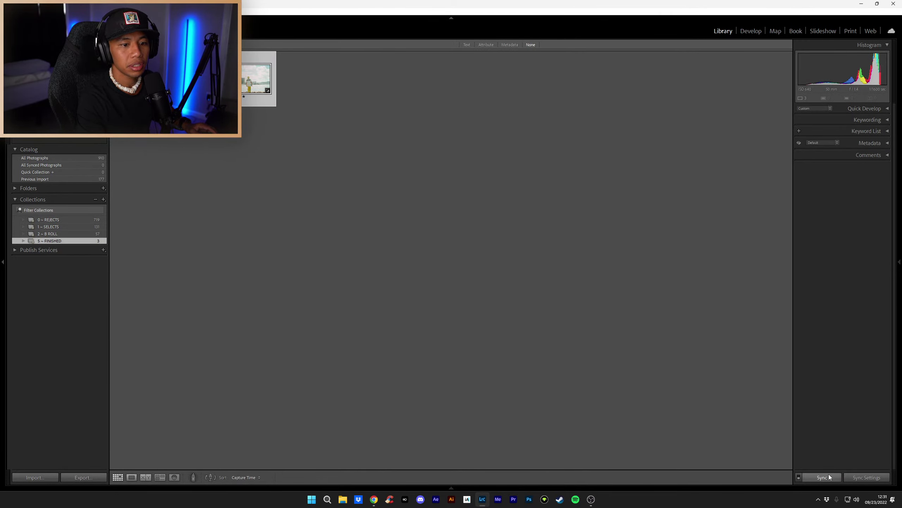
{"action": "left_click", "coordinate": [867, 477]}
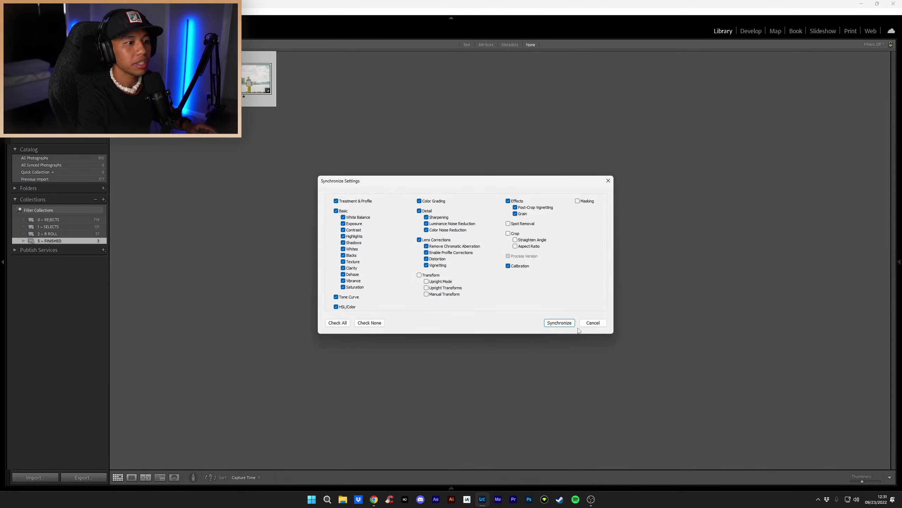
{"action": "left_click", "coordinate": [604, 324]}
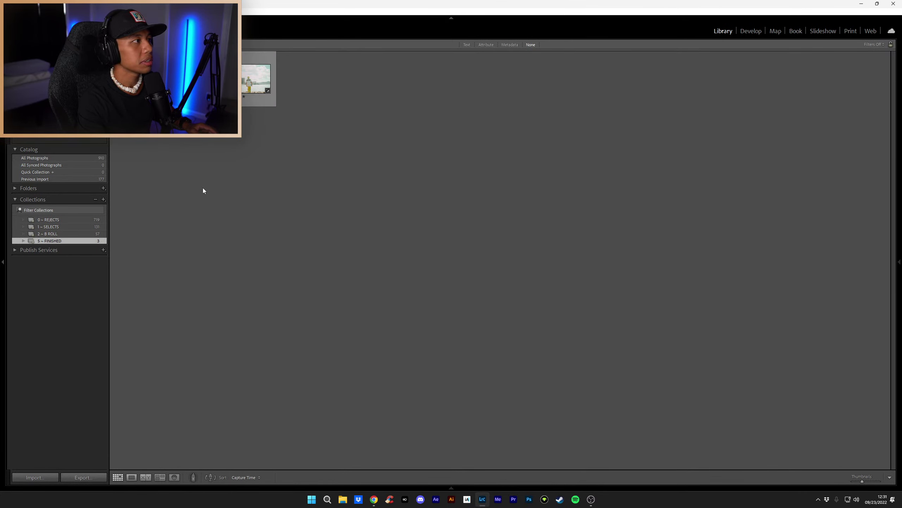
Step: Open the finished palm tree photo in Develop and apply the updated NEW ORBIT ML preset to it
{"action": "key", "text": "e"}
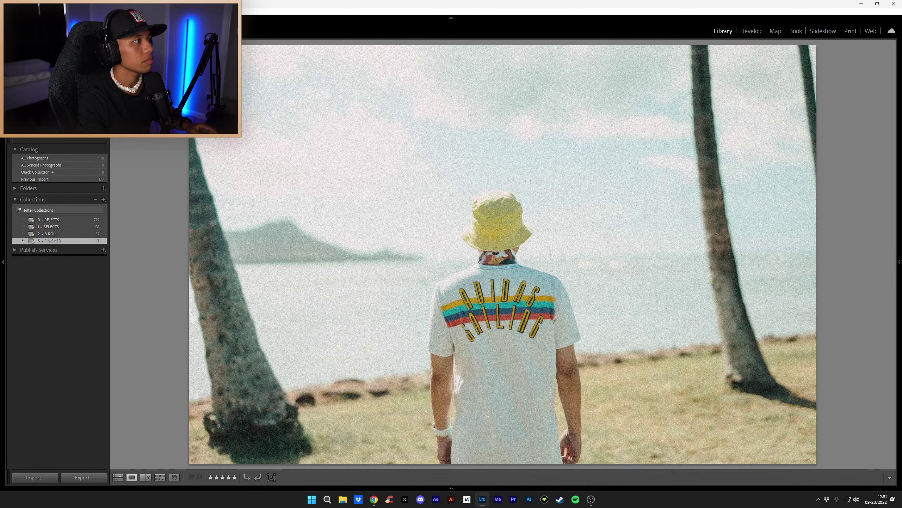
{"action": "left_click", "coordinate": [750, 31]}
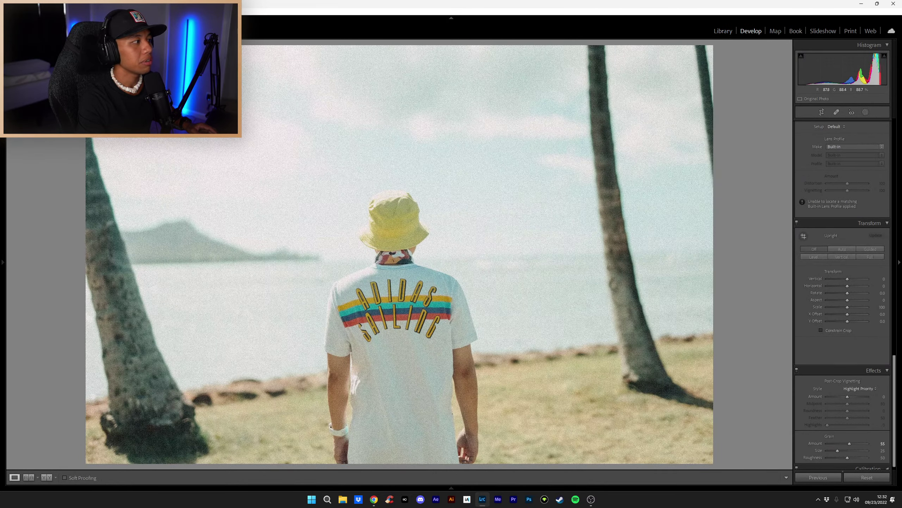
{"action": "mouse_move", "coordinate": [5, 266]}
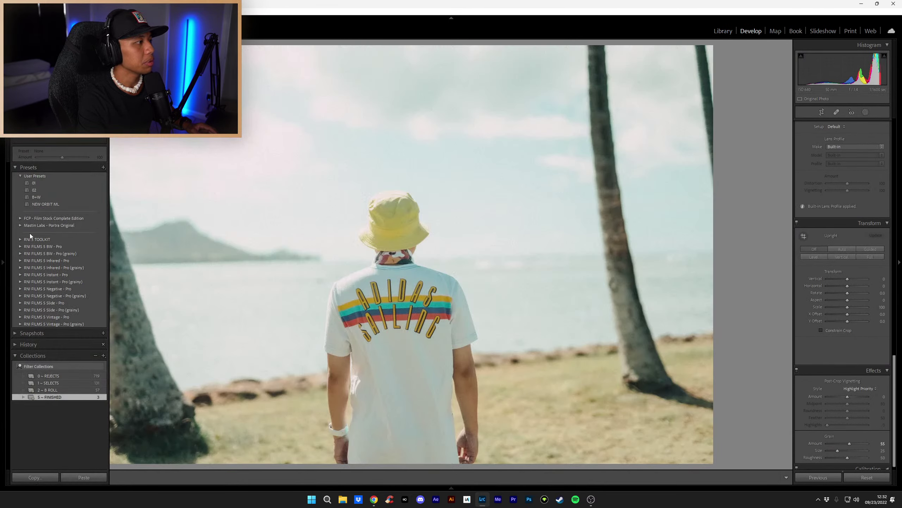
{"action": "left_click", "coordinate": [48, 204]}
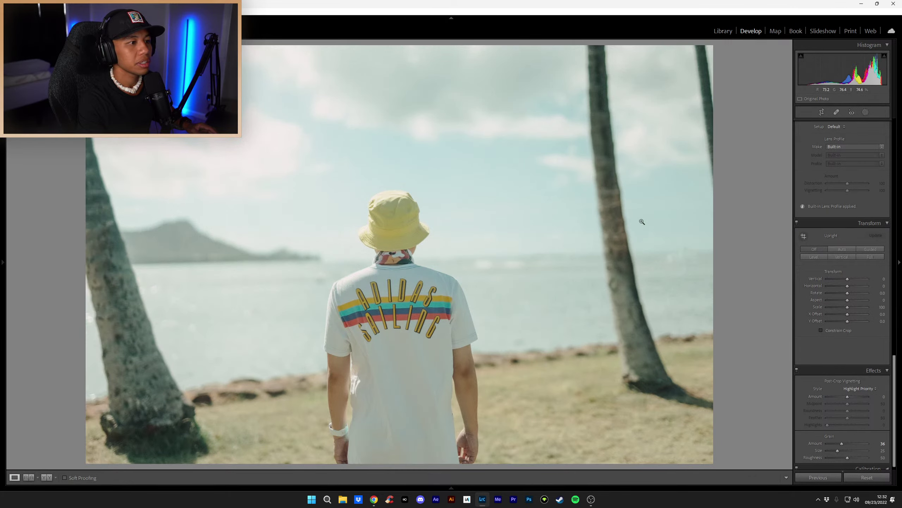
Step: Synchronize the palm tree photo's develop settings, including grain, to the other photos in the 5 – FINISHED collection
{"action": "left_click", "coordinate": [723, 31]}
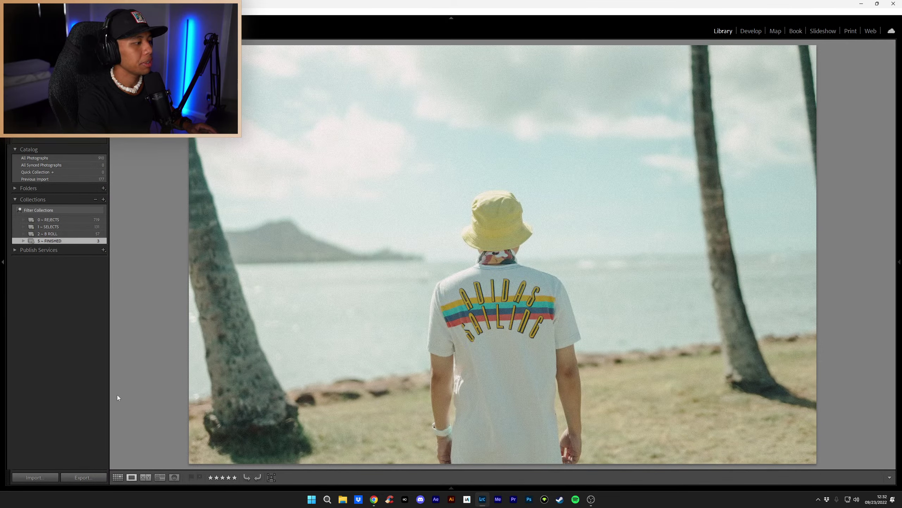
{"action": "left_click", "coordinate": [118, 477]}
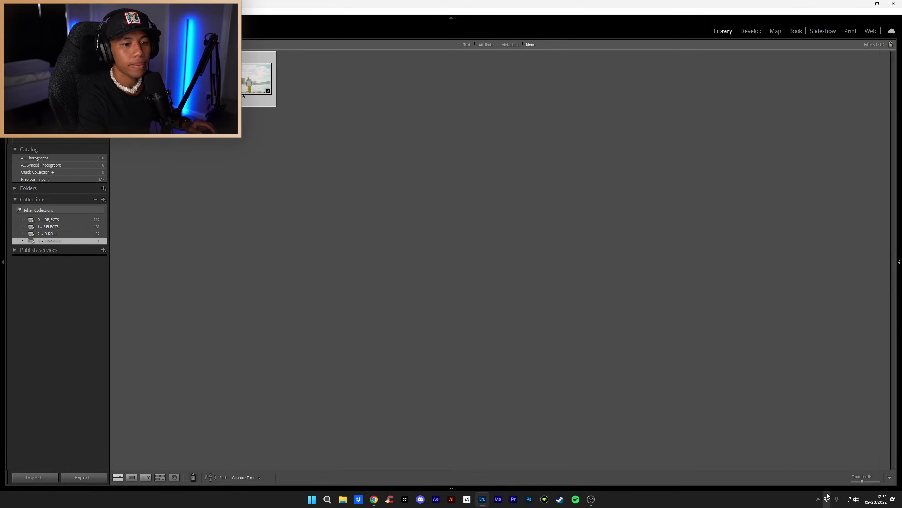
{"action": "mouse_move", "coordinate": [899, 261]}
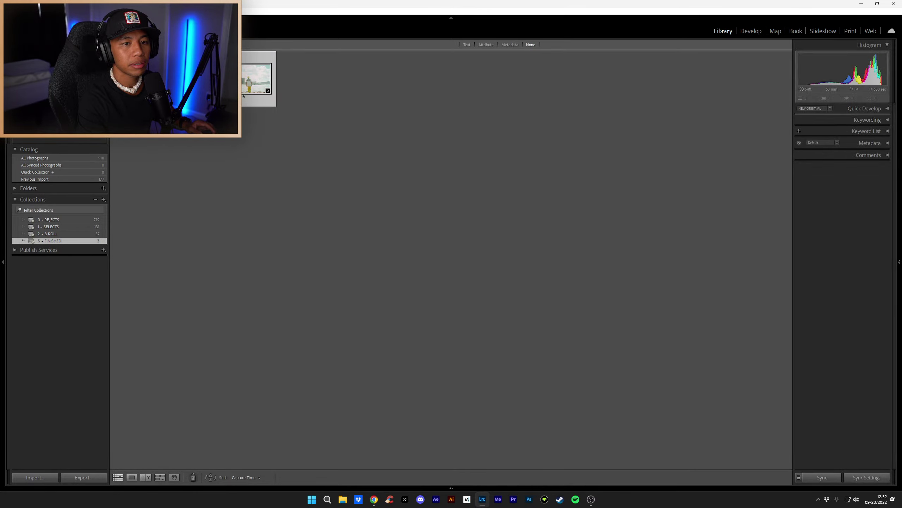
{"action": "left_click", "coordinate": [822, 477]}
{"action": "left_click", "coordinate": [535, 334]}
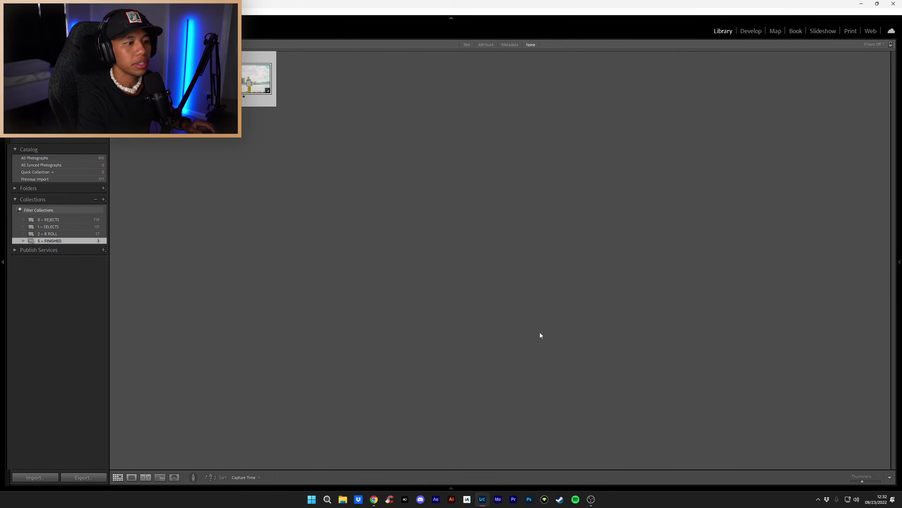
{"action": "left_click", "coordinate": [867, 477]}
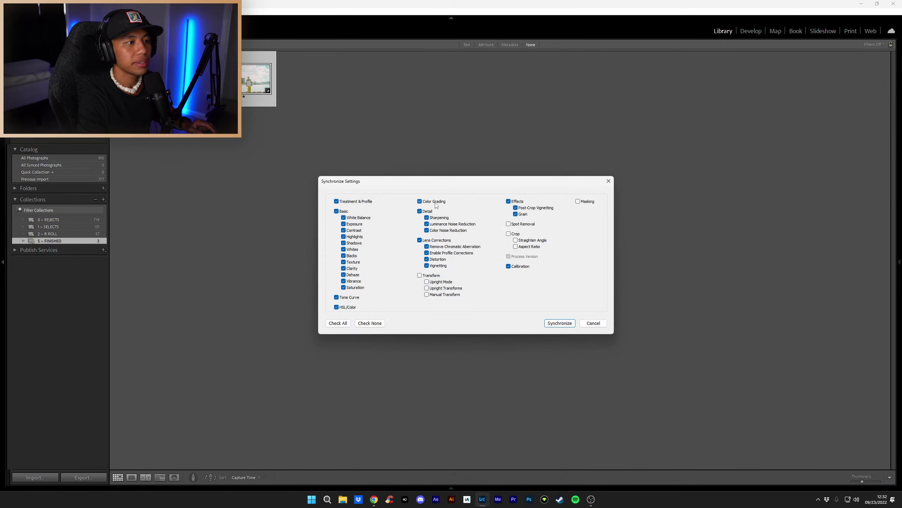
{"action": "left_click", "coordinate": [566, 323]}
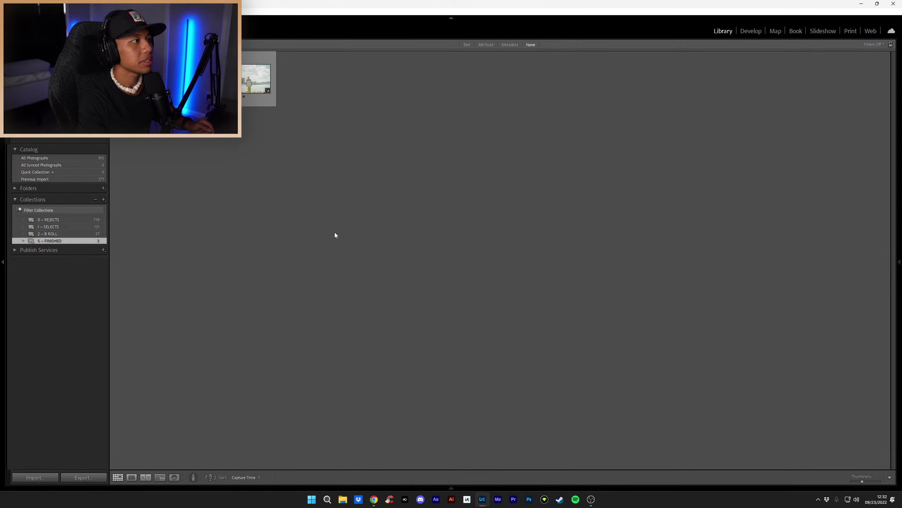
Step: Review the synchronized finished photos at full size and check the palm tree photo's applied preset in Develop
{"action": "key", "text": "e"}
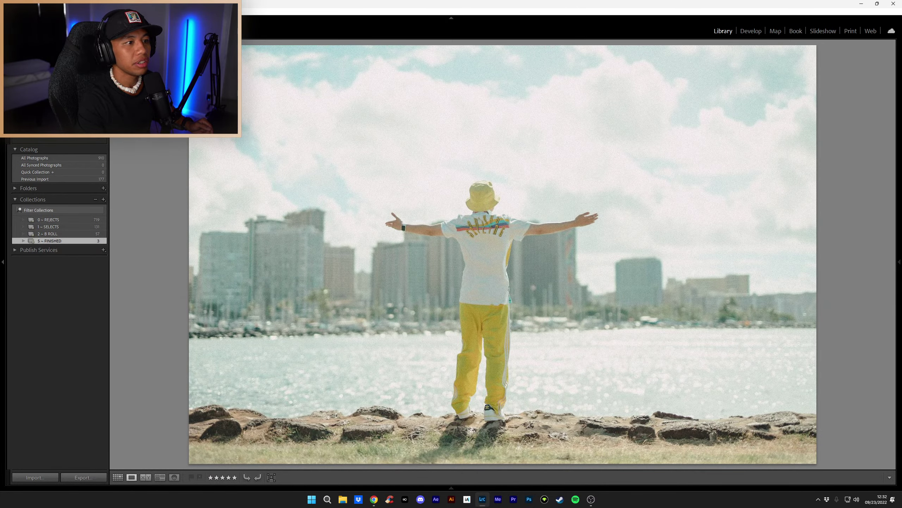
{"action": "key", "text": "Right"}
{"action": "key", "text": "Right"}
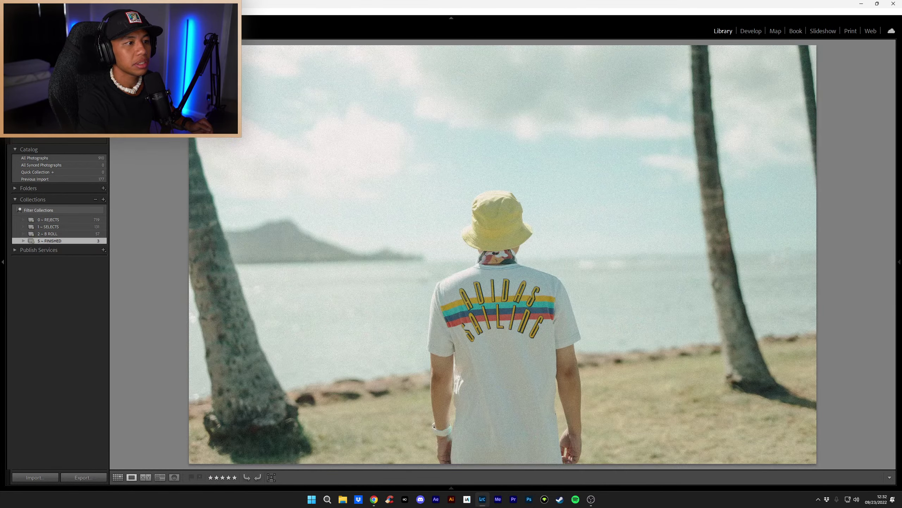
{"action": "left_click", "coordinate": [751, 31]}
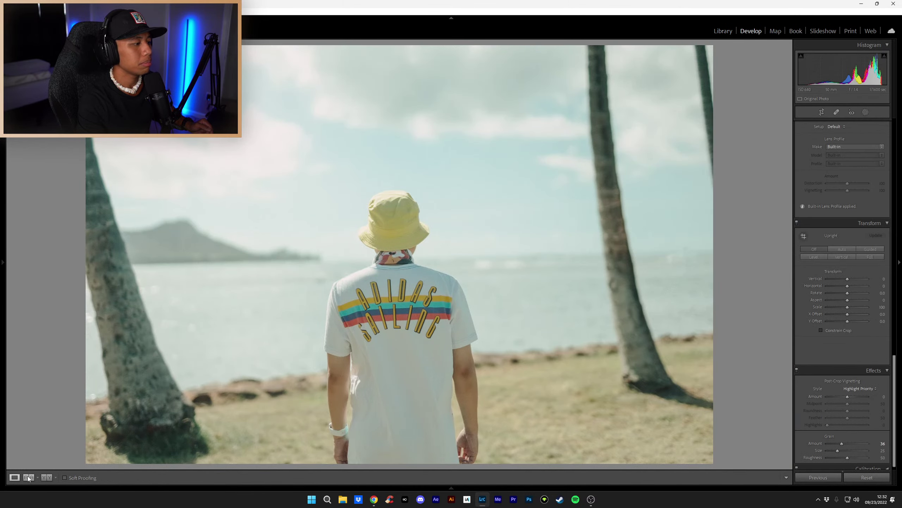
{"action": "mouse_move", "coordinate": [3, 262]}
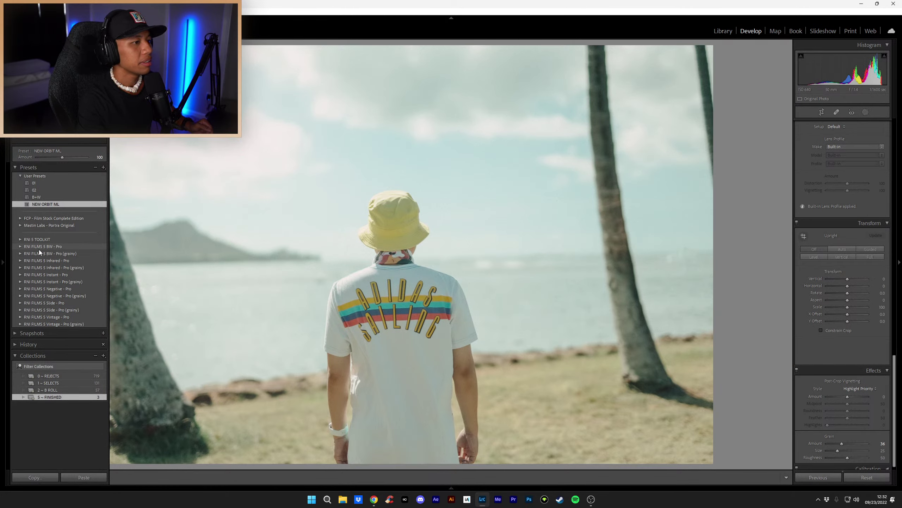
{"action": "left_click", "coordinate": [730, 32]}
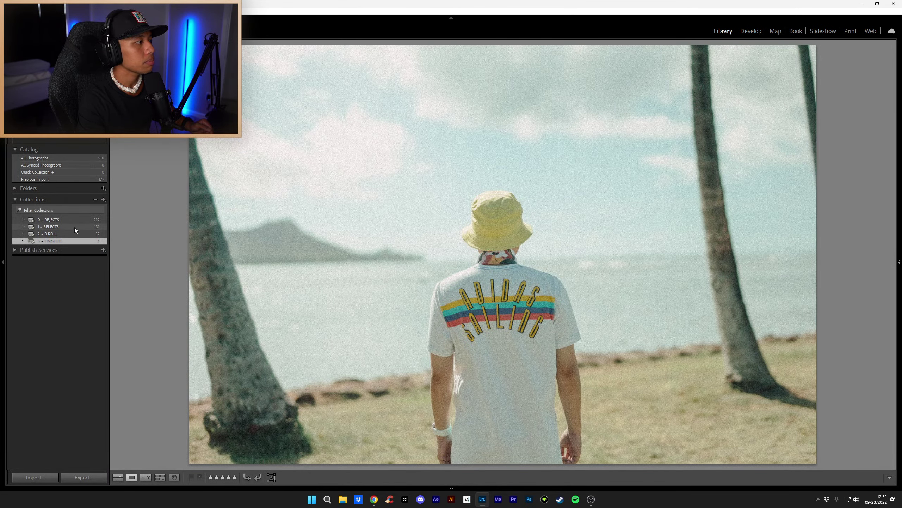
Step: Open the edited skyline photo from the 1 – SELECTS collection and set its rating to 5
{"action": "left_click", "coordinate": [74, 226]}
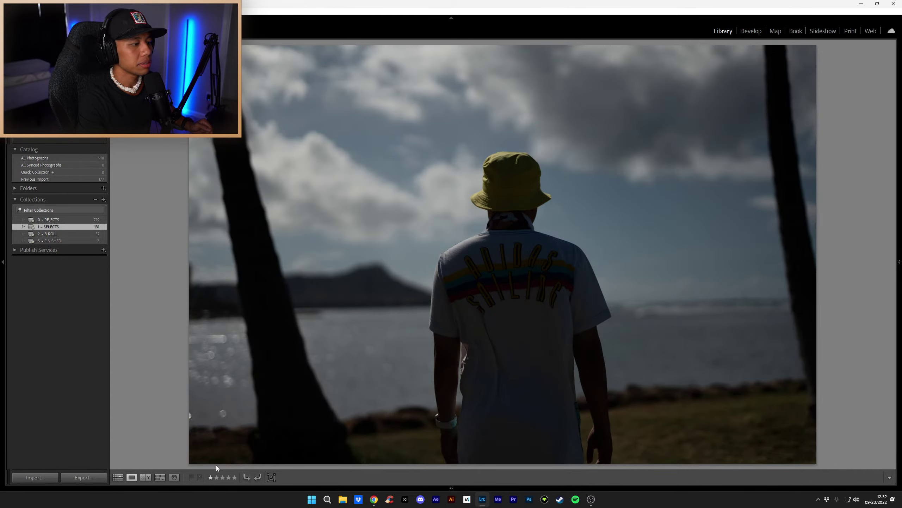
{"action": "left_click", "coordinate": [118, 477]}
{"action": "double_click", "coordinate": [550, 83]}
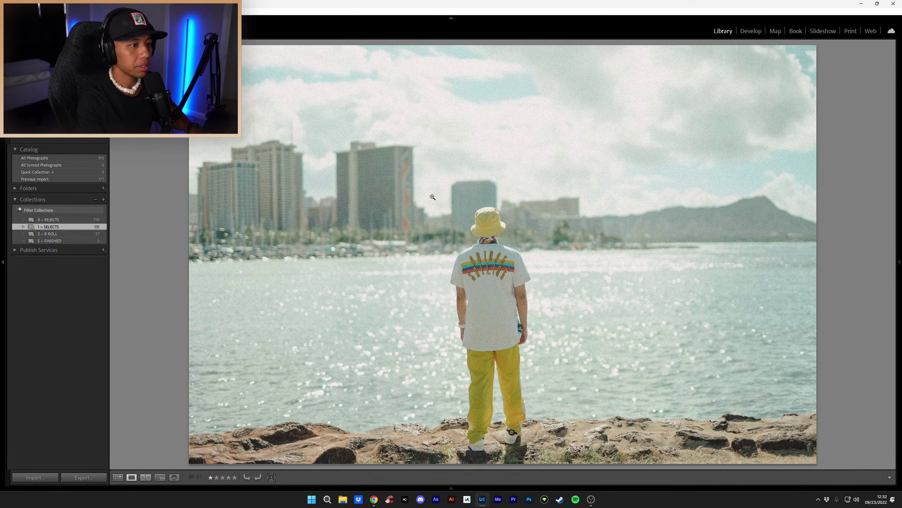
{"action": "key", "text": "b"}
{"action": "key", "text": "Delete"}
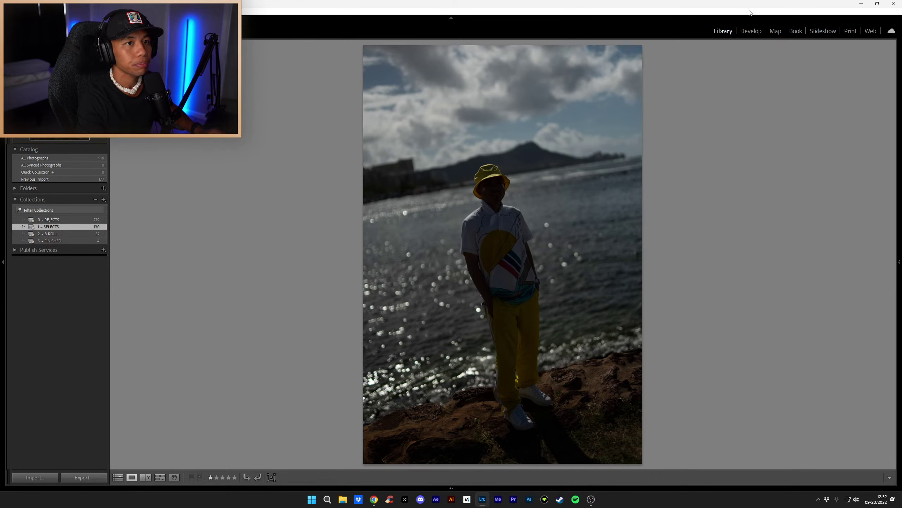
Step: Apply NEW ORBIT ML to the vertical portrait on the rocky shore and set its exposure to +3.17
{"action": "left_click", "coordinate": [752, 31]}
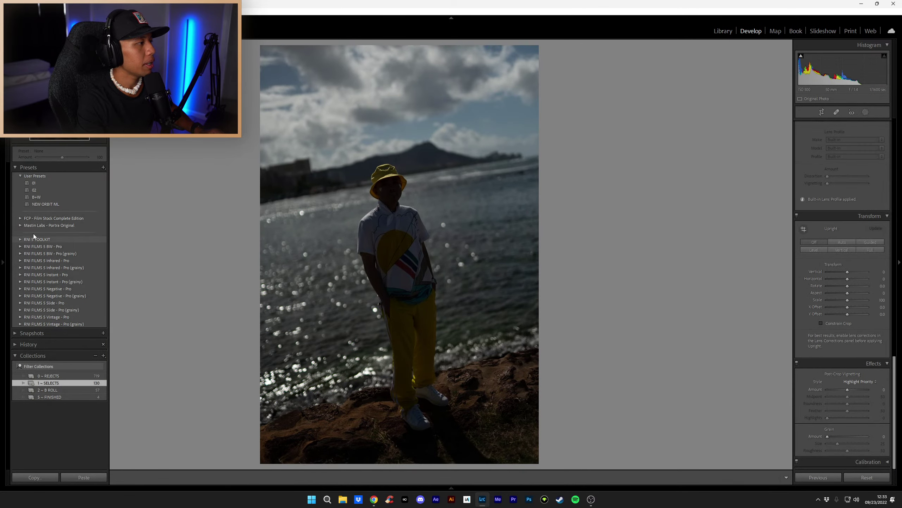
{"action": "left_click", "coordinate": [47, 205]}
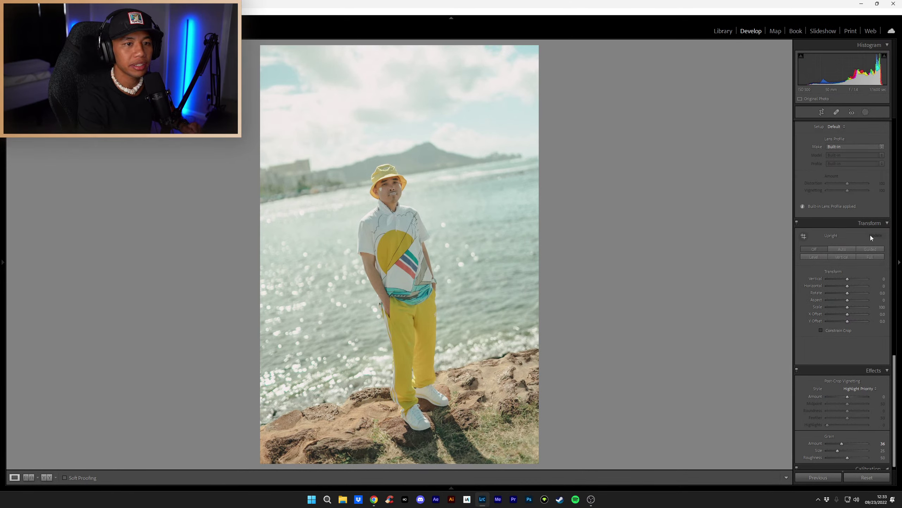
{"action": "scroll", "coordinate": [891, 246], "scroll_direction": "up", "scroll_amount": 15}
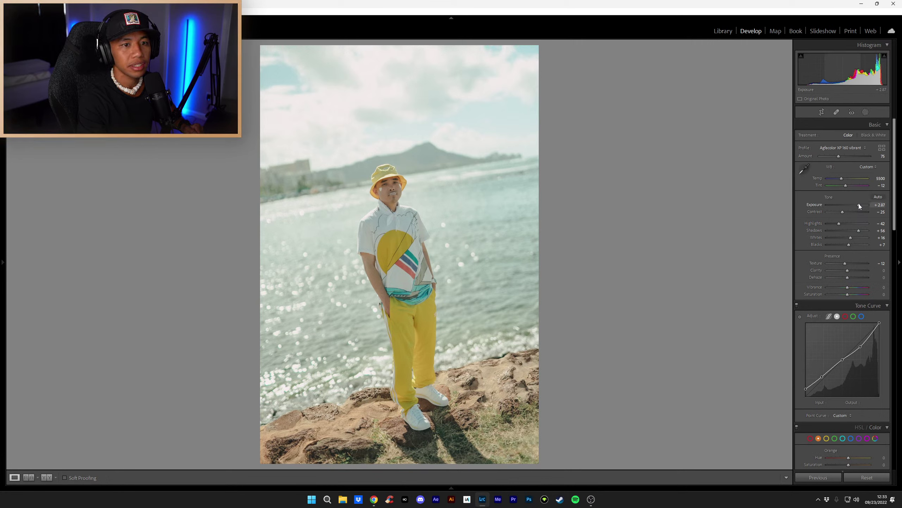
{"action": "key", "text": "Up"}
{"action": "key", "text": "Up"}
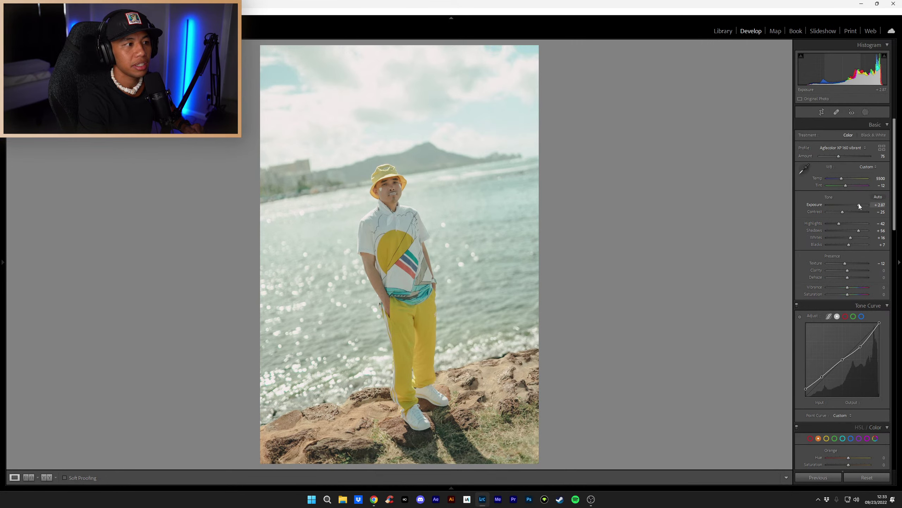
{"action": "key", "text": "Up"}
{"action": "key", "text": "Up"}
{"action": "left_click_drag", "start_coordinate": [859, 204], "coordinate": [860, 204]}
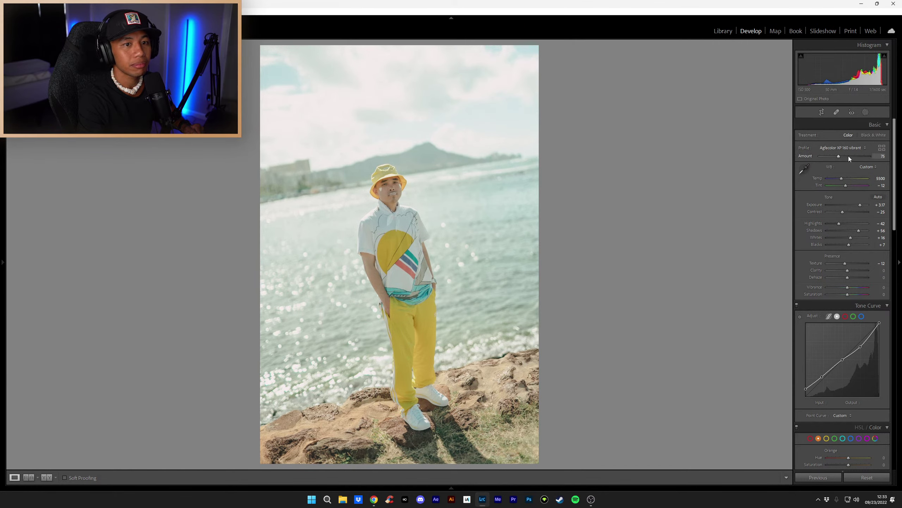
Step: Examine the edited rocky shore portrait zoomed in for grain and detail, and at full view with the surrounding interface dimmed
{"action": "left_click", "coordinate": [384, 187]}
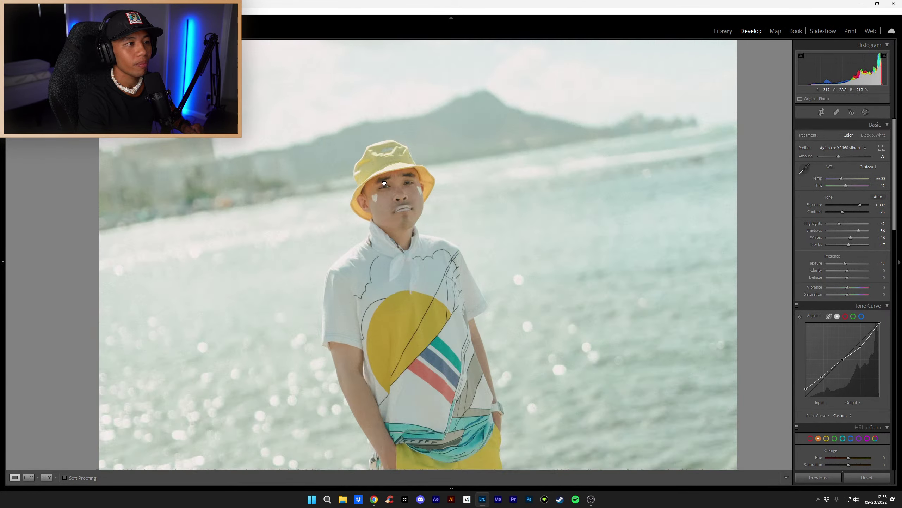
{"action": "left_click", "coordinate": [268, 184]}
{"action": "left_click", "coordinate": [382, 234]}
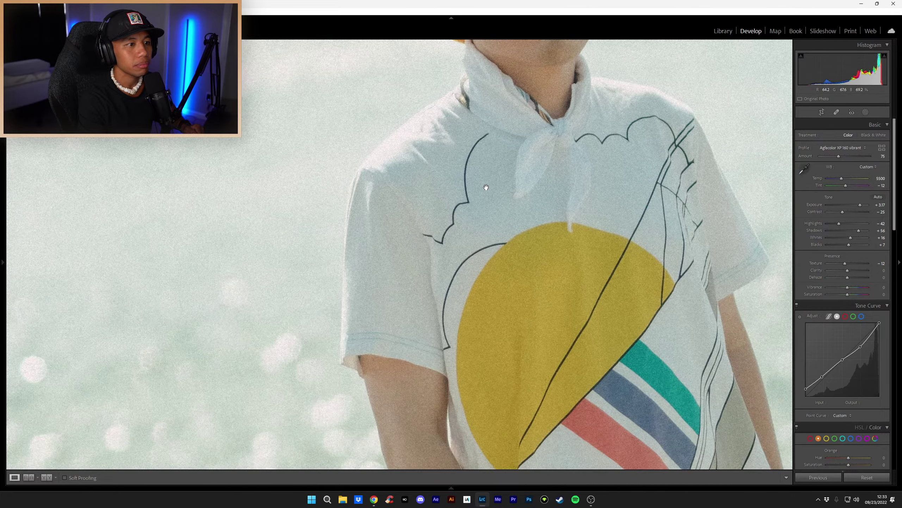
{"action": "left_click", "coordinate": [382, 234]}
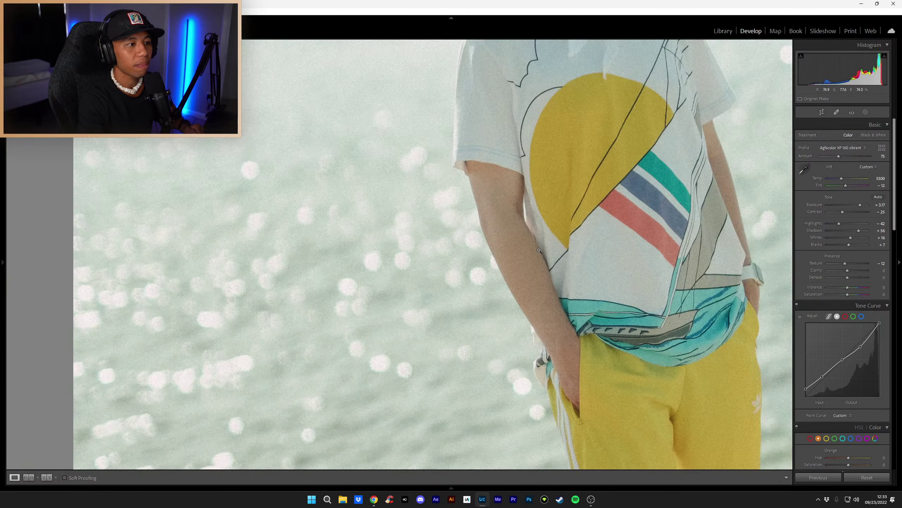
{"action": "scroll", "coordinate": [802, 330], "scroll_direction": "down", "scroll_amount": 6}
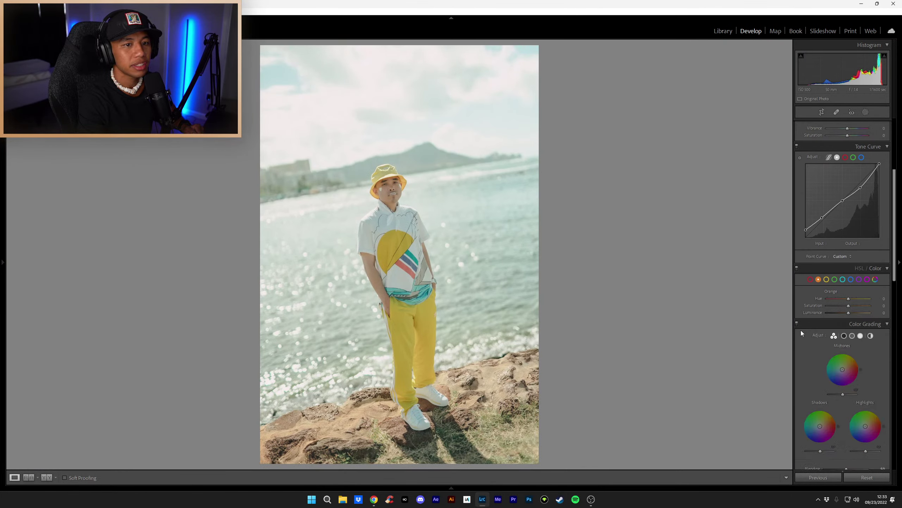
{"action": "key", "text": "l"}
{"action": "key", "text": "l"}
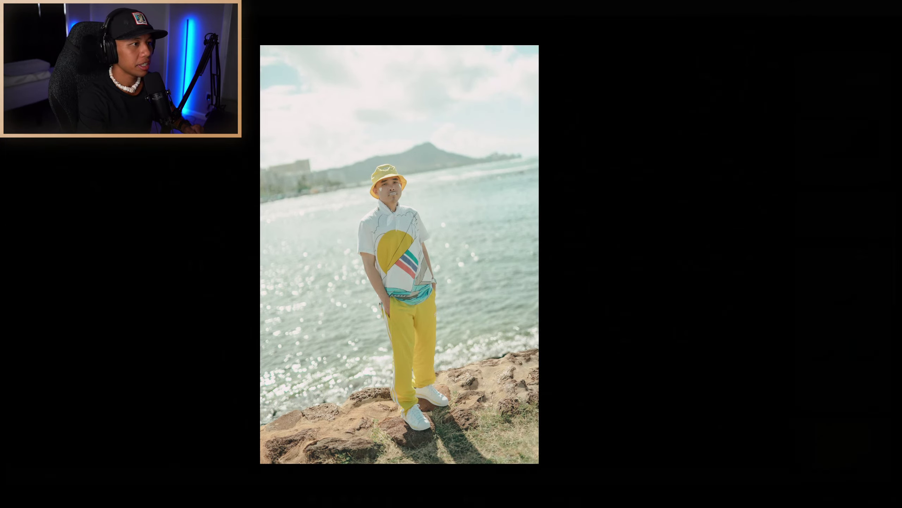
{"action": "key", "text": "l"}
{"action": "key", "text": "l"}
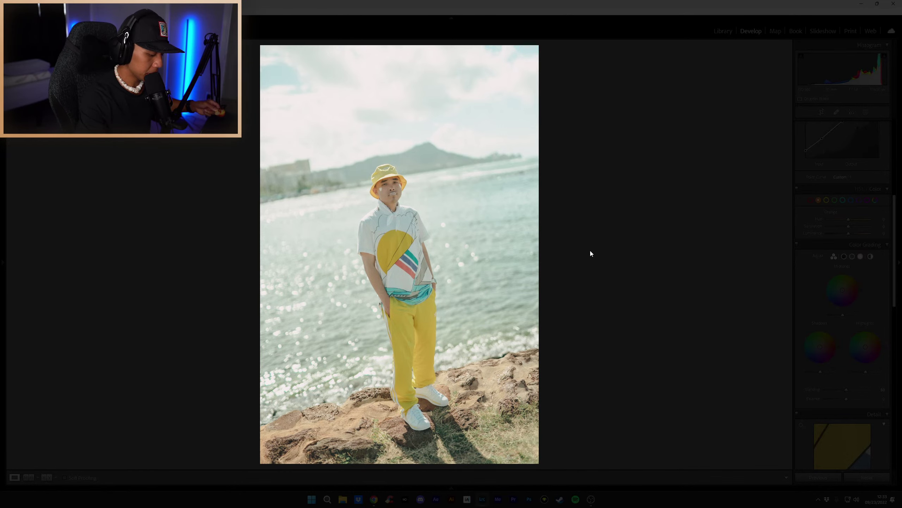
{"action": "key", "text": "l"}
{"action": "key", "text": "l"}
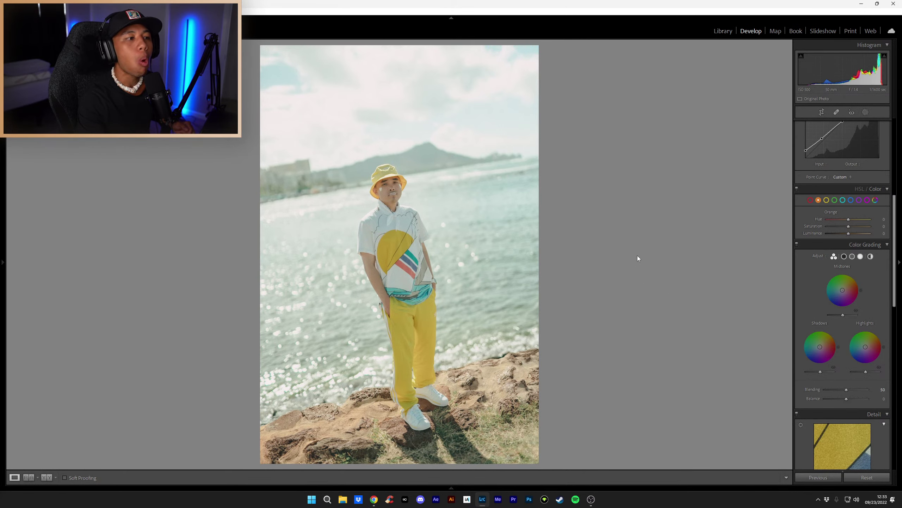
{"action": "scroll", "coordinate": [836, 301], "scroll_direction": "up", "scroll_amount": 5}
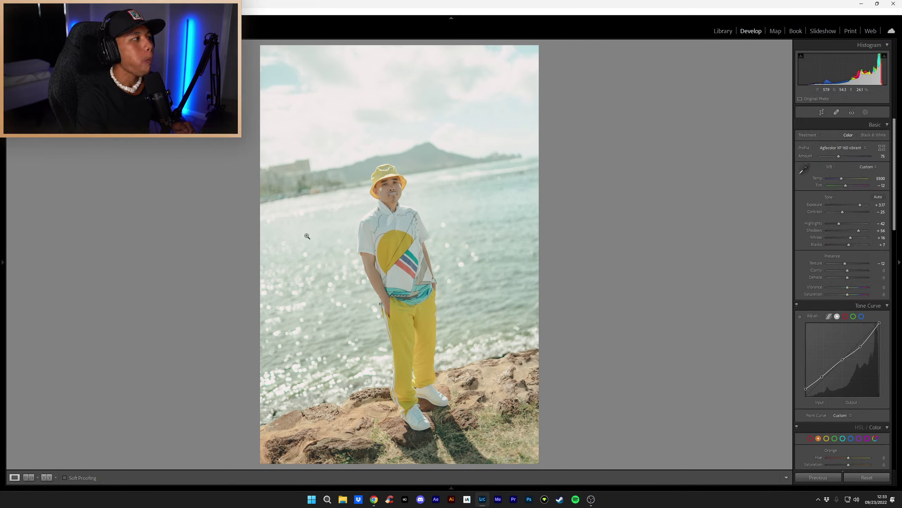
Step: Rate the edited rocky shore portrait 5, check the 1 – SELECTS collection in Library, and return to Develop with the next unedited portrait
{"action": "mouse_move", "coordinate": [1, 262]}
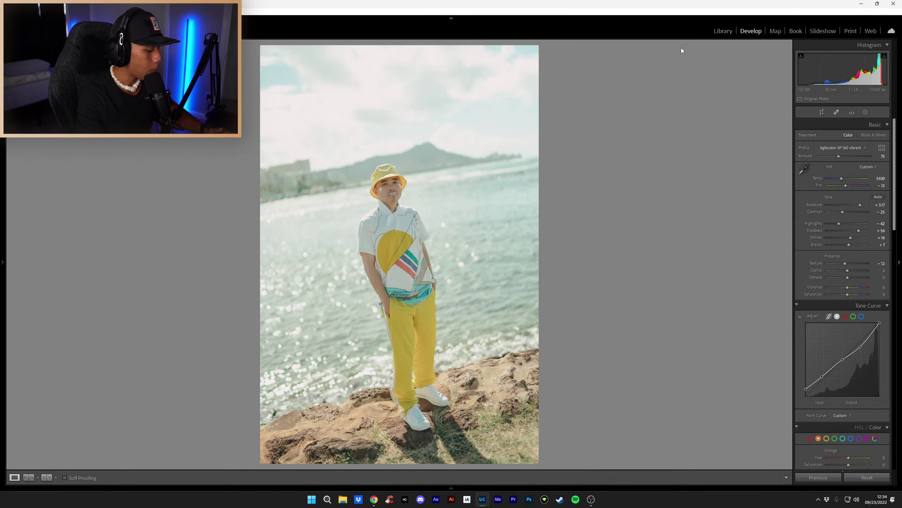
{"action": "key", "text": "1"}
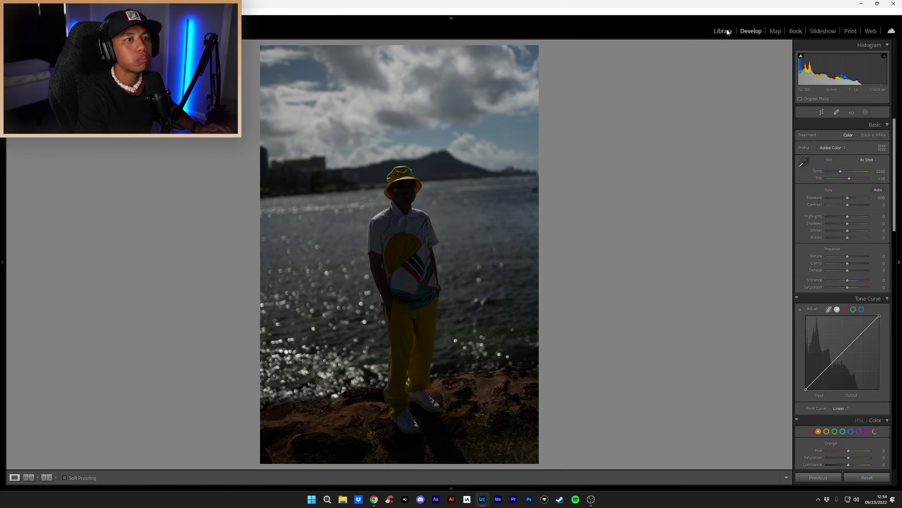
{"action": "left_click", "coordinate": [724, 31]}
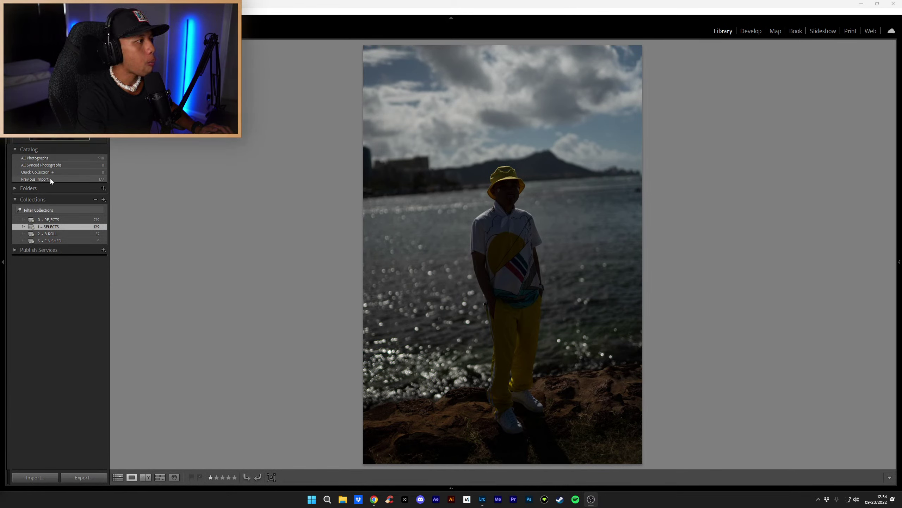
{"action": "left_click", "coordinate": [749, 33]}
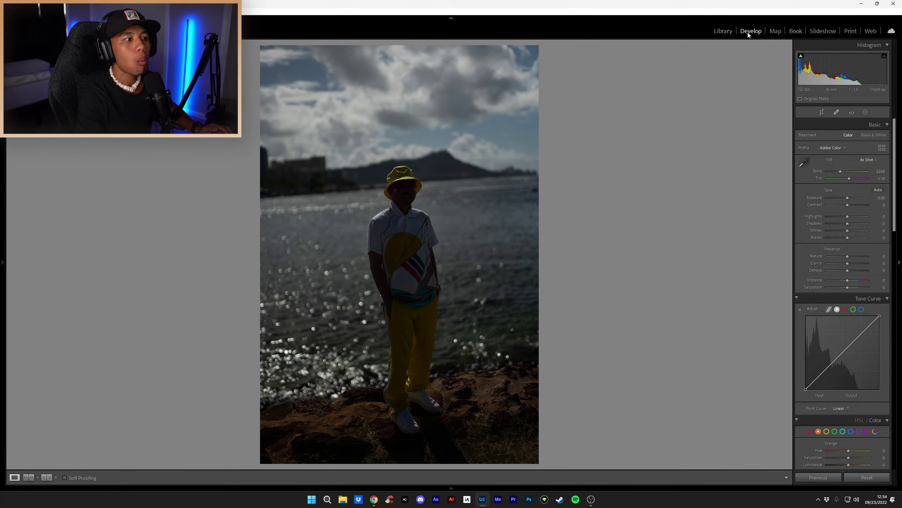
Step: Apply the NEW ORBIT ML preset to the unedited rocky shore portrait and set its exposure to +3.17
{"action": "mouse_move", "coordinate": [2, 261]}
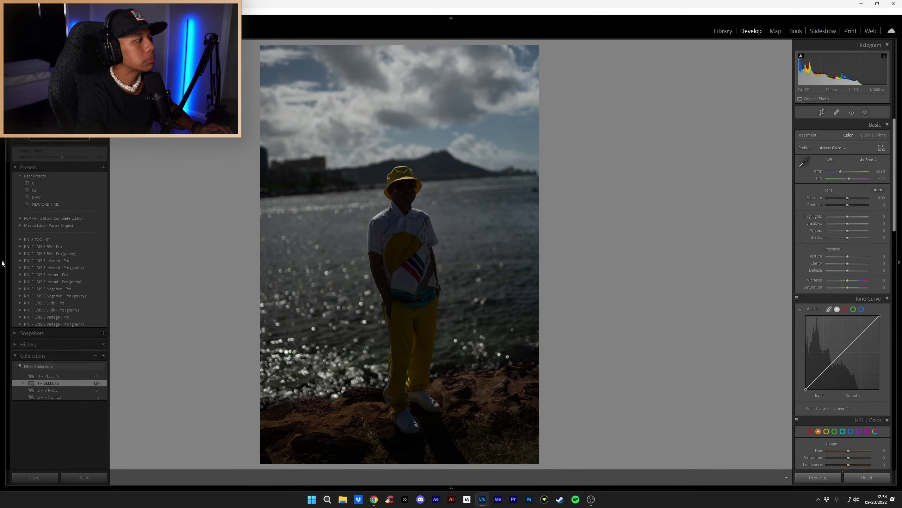
{"action": "left_click", "coordinate": [52, 206]}
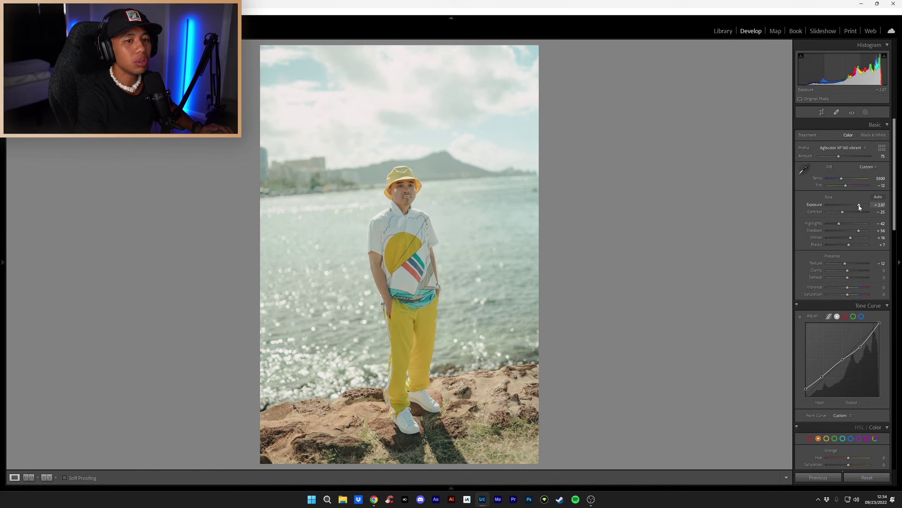
{"action": "key", "text": "Up"}
{"action": "key", "text": "Up"}
{"action": "key", "text": "Up"}
{"action": "key", "text": "Up"}
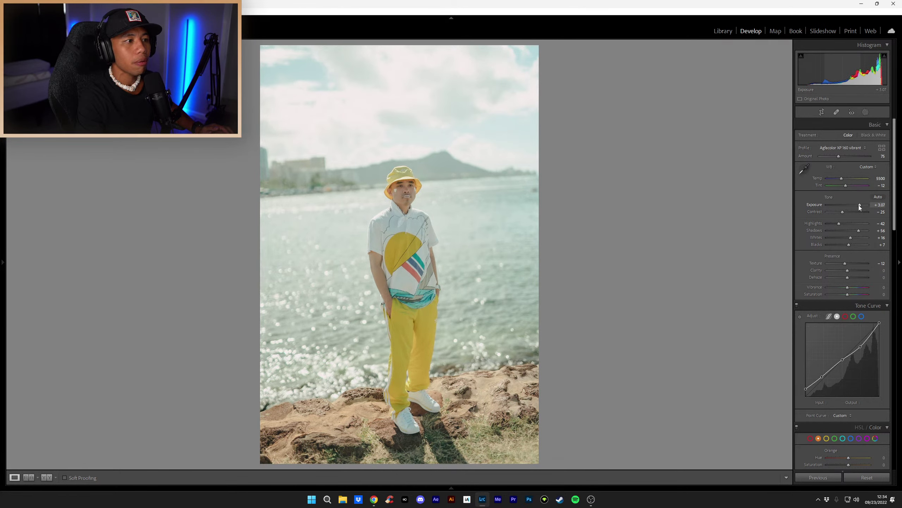
{"action": "key", "text": "Up"}
{"action": "key", "text": "Up"}
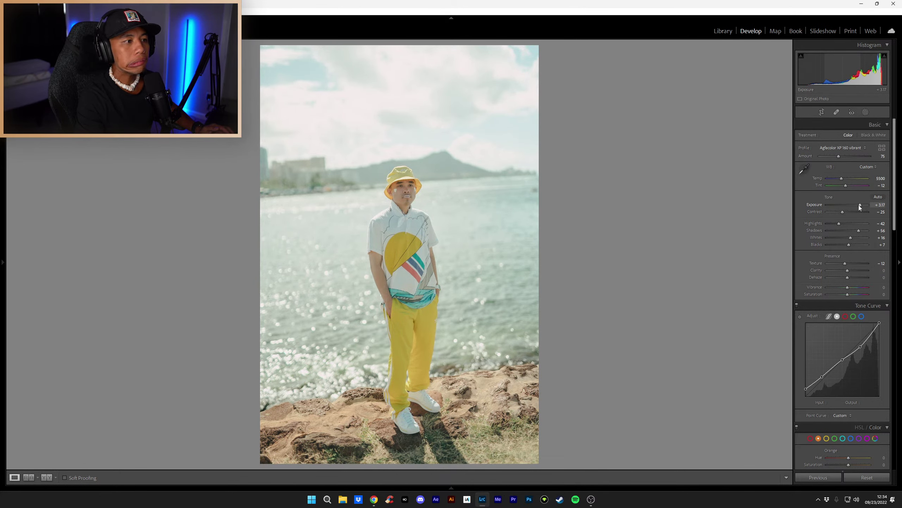
Step: Straighten the portrait with Crop & Straighten so its tilted horizon is level, and apply the crop
{"action": "left_click", "coordinate": [821, 113]}
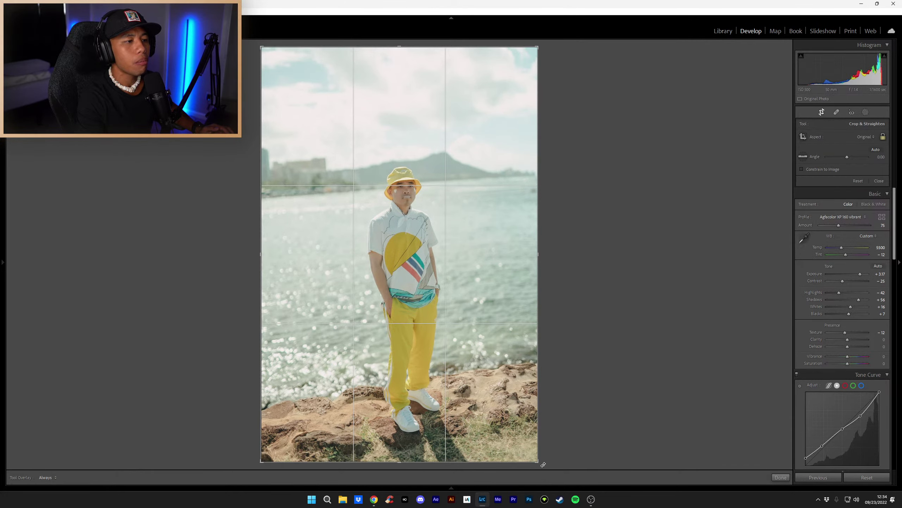
{"action": "left_click_drag", "start_coordinate": [542, 465], "coordinate": [527, 466]}
{"action": "left_click", "coordinate": [780, 477]}
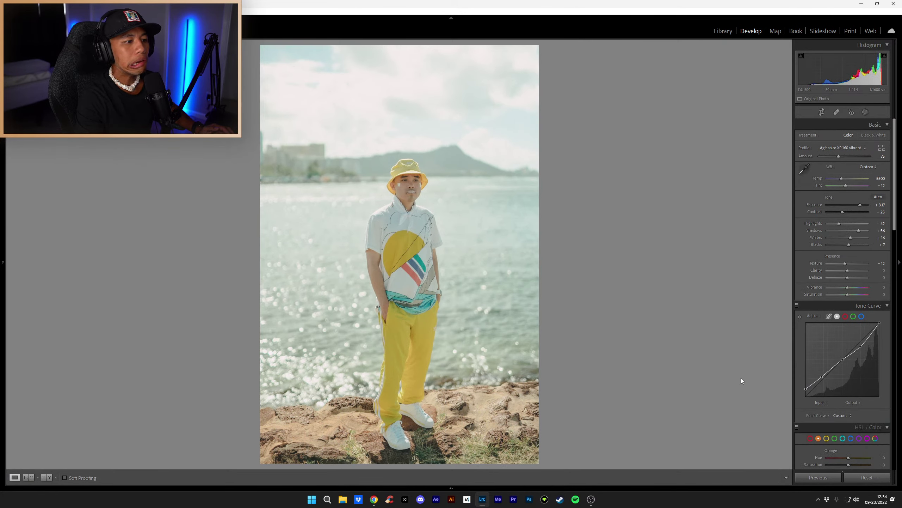
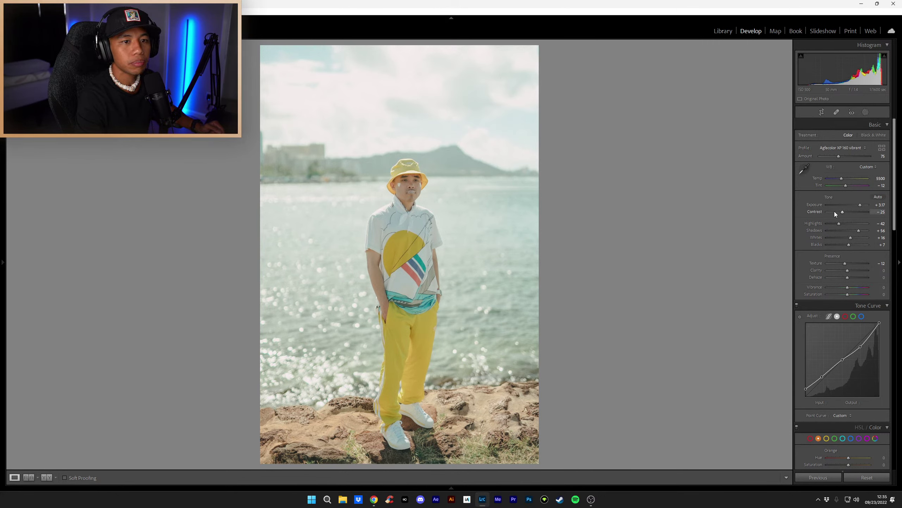
Step: Set the portrait's Agfacolor XP 160 vibrant profile amount to 80 and look over its remaining develop settings
{"action": "mouse_move", "coordinate": [839, 157]}
{"action": "left_mouse_down"}
{"action": "mouse_move", "coordinate": [854, 157]}
{"action": "mouse_move", "coordinate": [839, 157]}
{"action": "left_mouse_up"}
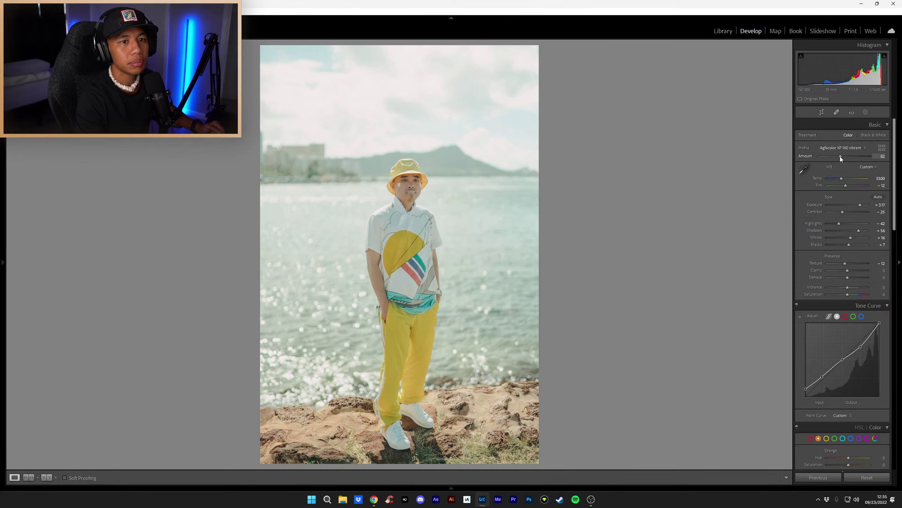
{"action": "left_click", "coordinate": [886, 157]}
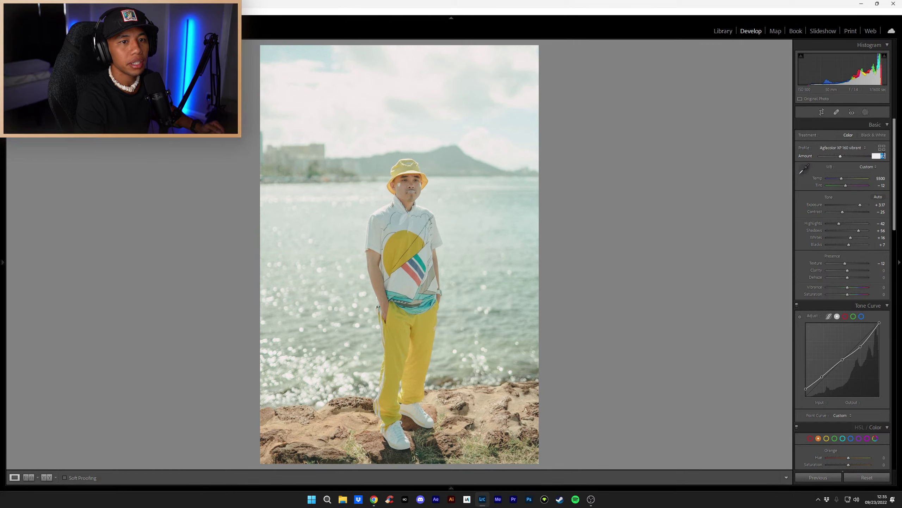
{"action": "type", "text": "80"}
{"action": "key", "text": "Return"}
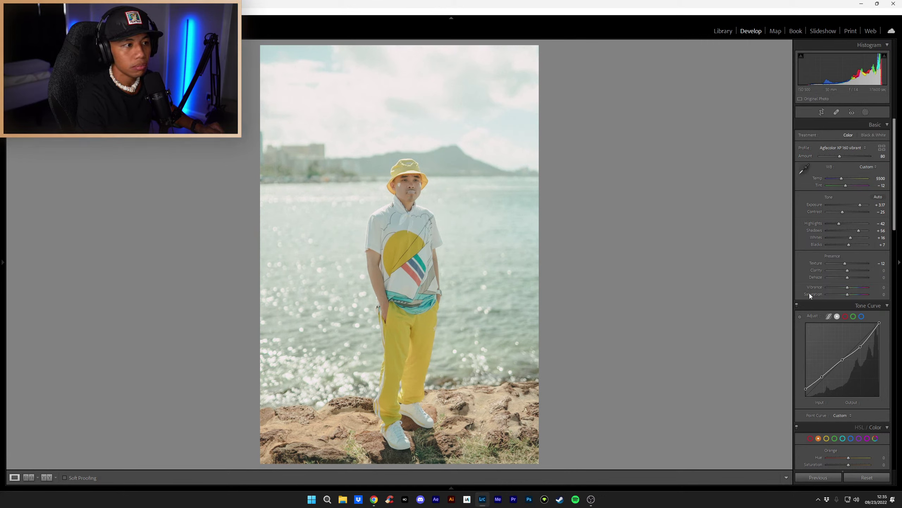
{"action": "scroll", "coordinate": [809, 294], "scroll_direction": "down", "scroll_amount": 10}
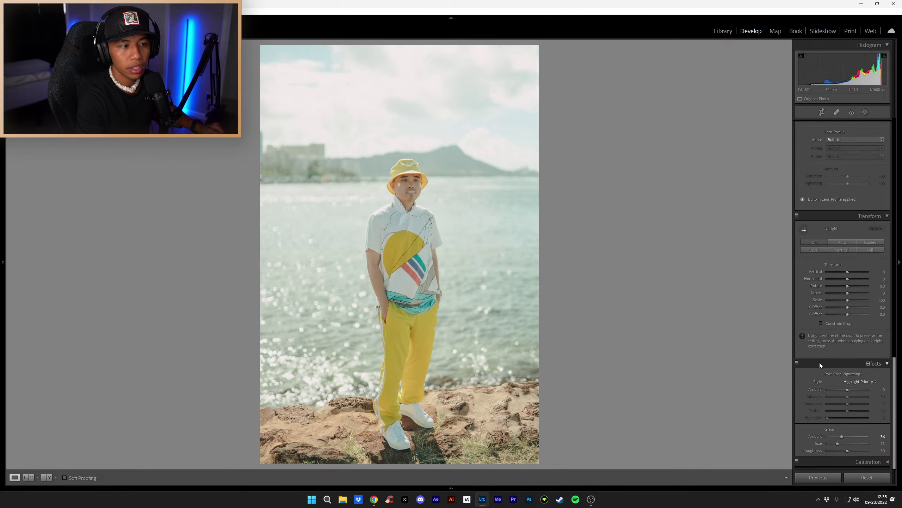
{"action": "scroll", "coordinate": [819, 363], "scroll_direction": "up", "scroll_amount": 10}
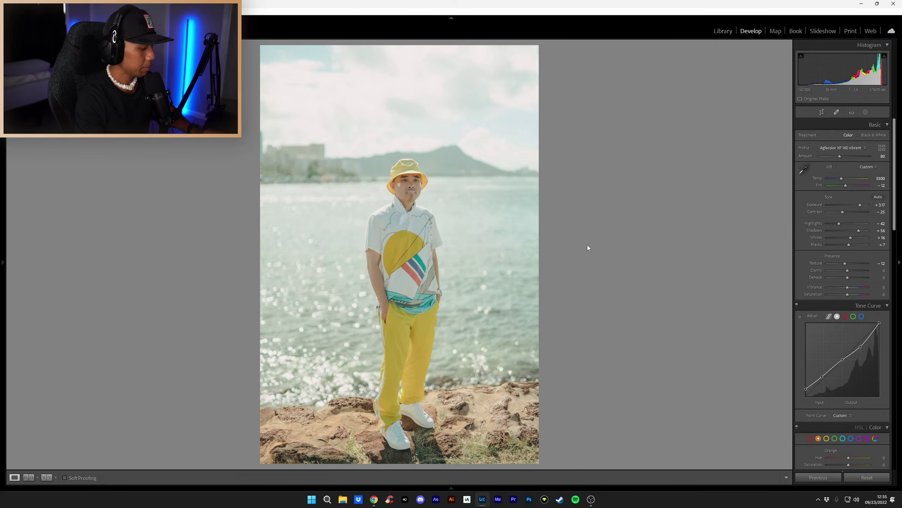
Step: Rate the straightened portrait 5 and show the remaining 1 – SELECTS photos as a thumbnail grid in Library
{"action": "key", "text": "3"}
{"action": "key", "text": "ctrl+shift+r"}
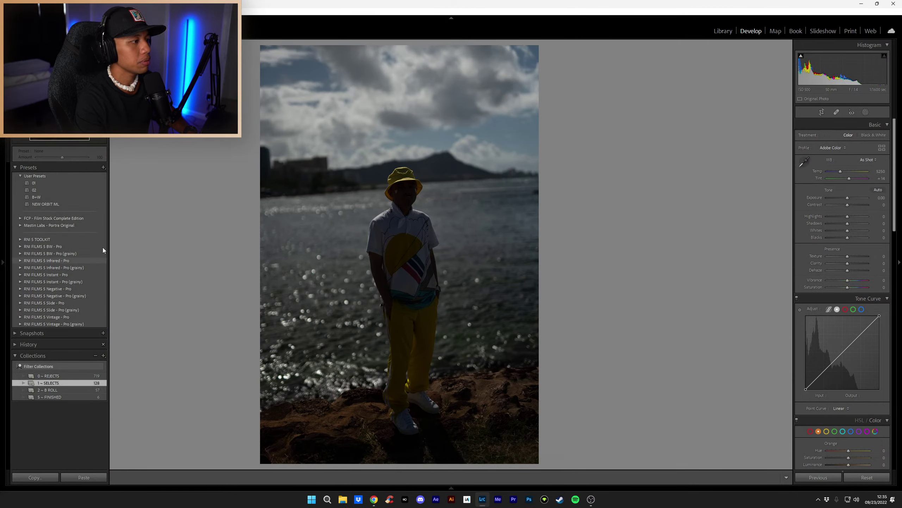
{"action": "left_click", "coordinate": [722, 31]}
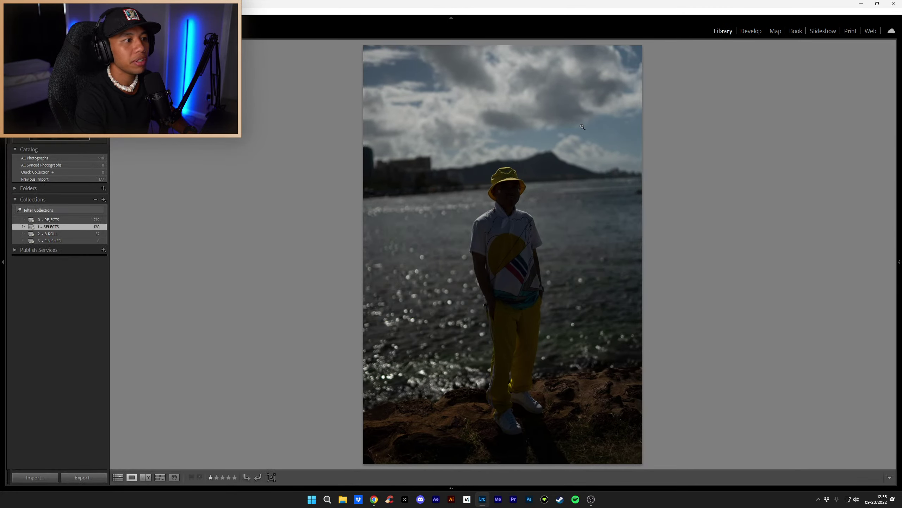
{"action": "left_click", "coordinate": [118, 477]}
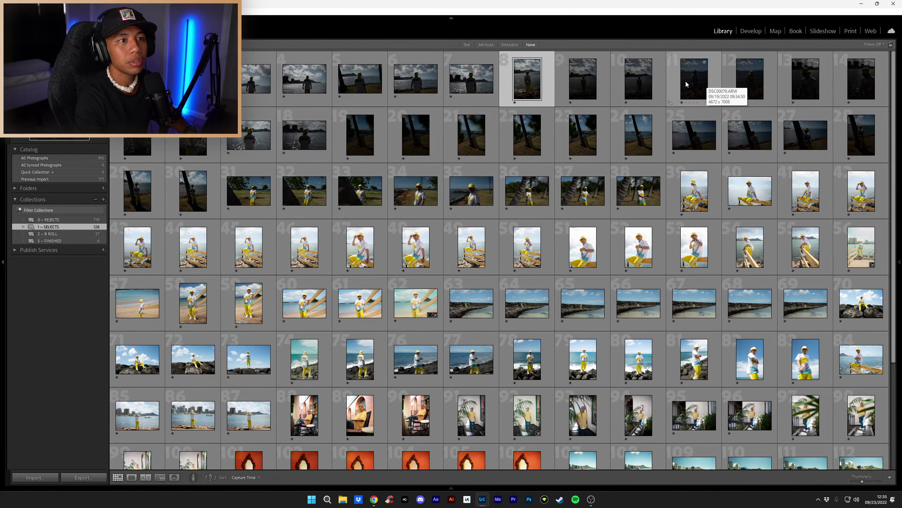
Step: Enlarge the yellow bucket hat shoreline portrait and the close-up with raised hands in 1 – SELECTS to judge them for editing
{"action": "double_click", "coordinate": [745, 75]}
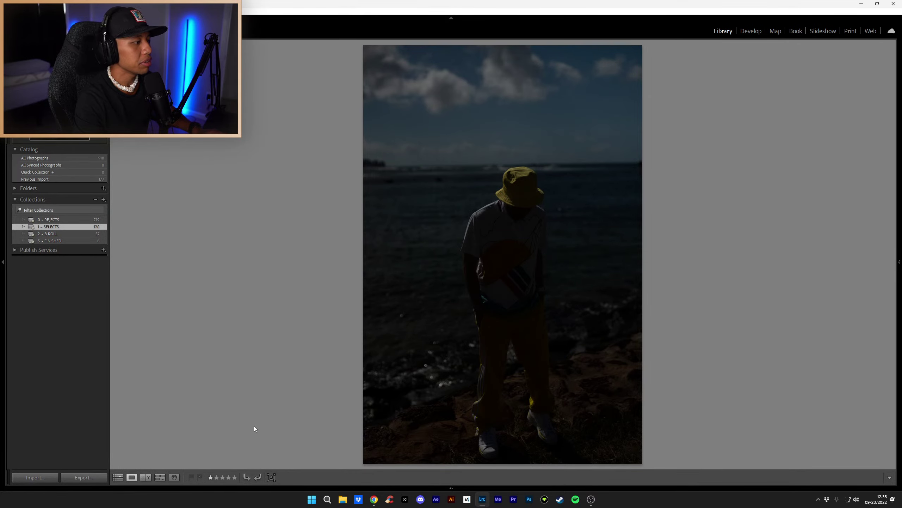
{"action": "key", "text": "g"}
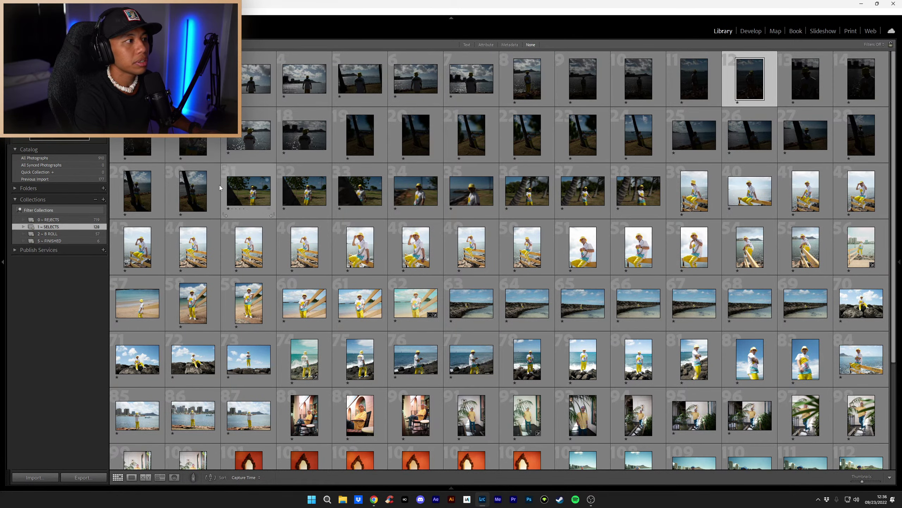
{"action": "double_click", "coordinate": [149, 147]}
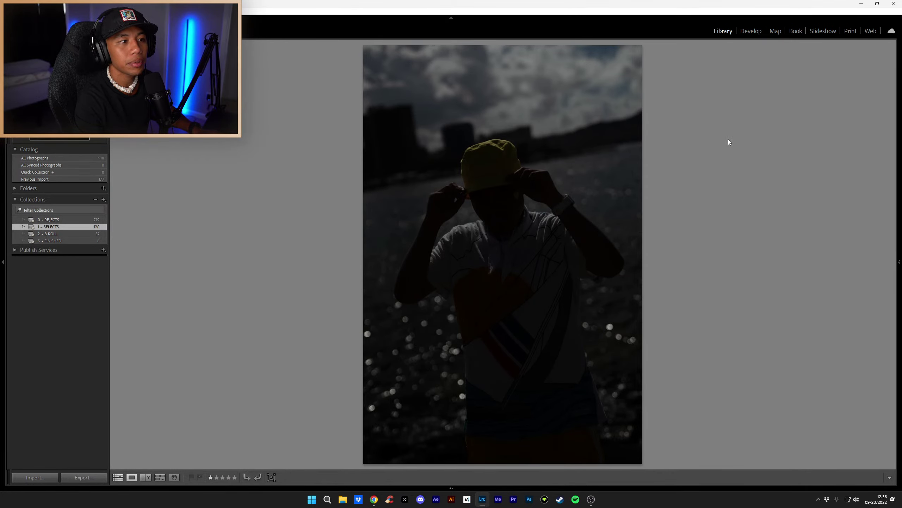
{"action": "key", "text": "g"}
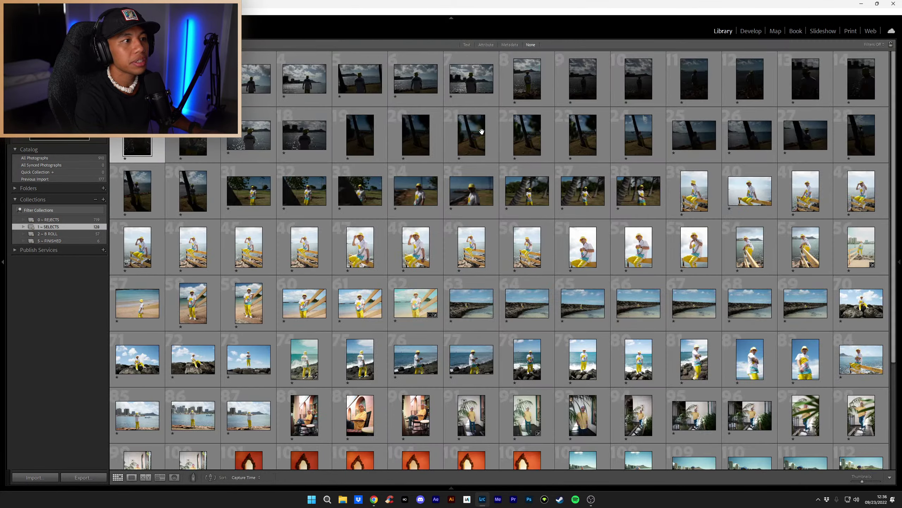
Step: Compare the similar dark portraits of the man leaning against the palm tree by enlarging several frames from the grid
{"action": "double_click", "coordinate": [361, 137]}
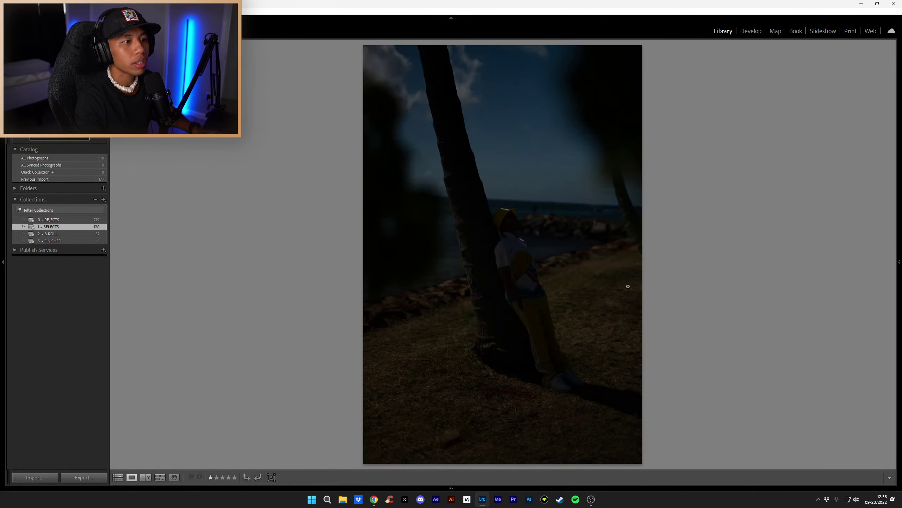
{"action": "key", "text": "g"}
{"action": "double_click", "coordinate": [540, 143]}
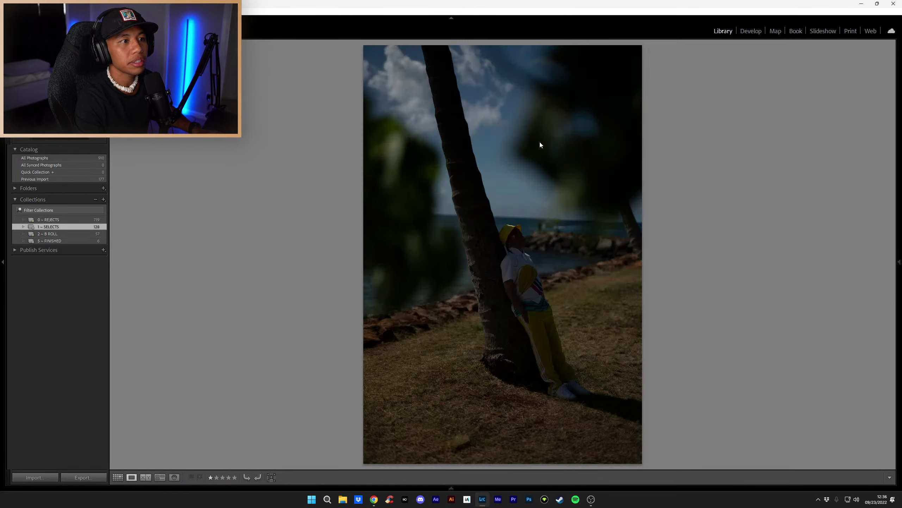
{"action": "key", "text": "g"}
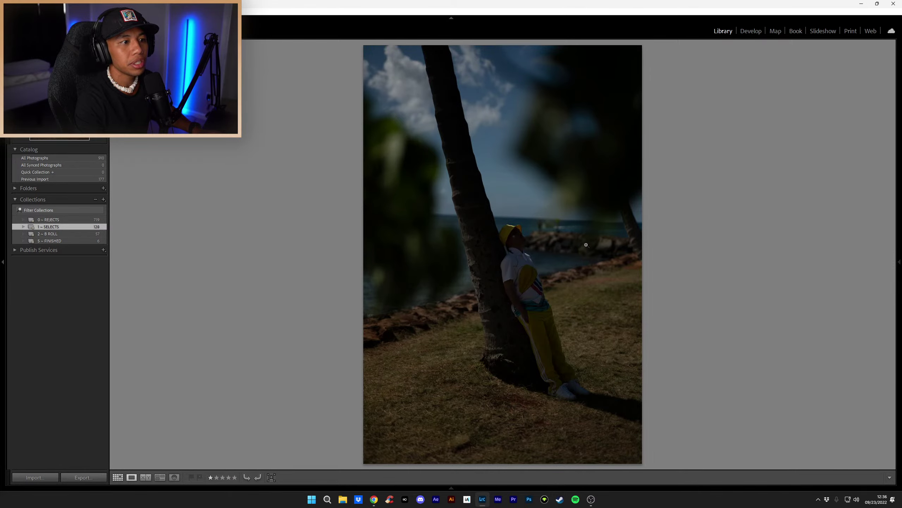
{"action": "double_click", "coordinate": [593, 143]}
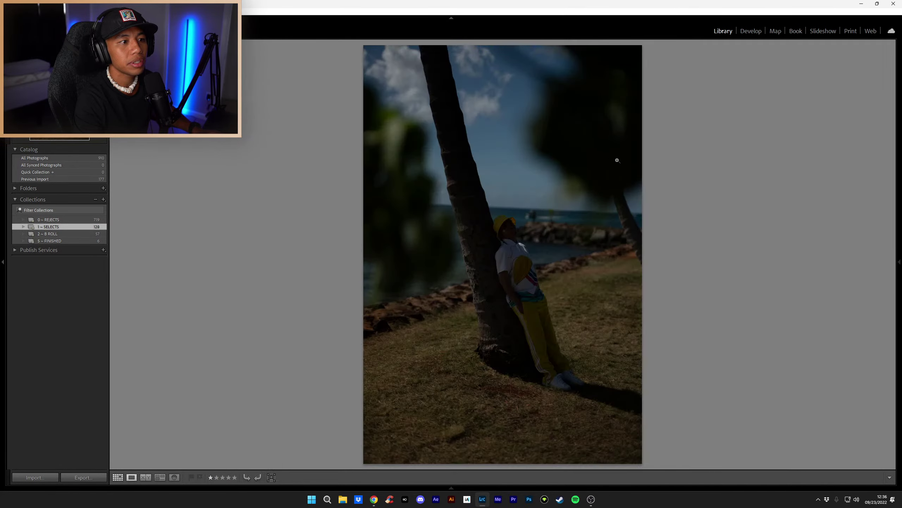
{"action": "key", "text": "g"}
Step: Open palm tree photo 22 in Develop, apply the NEW ORBIT ML preset, set exposure to +3.27 and check the face up close
{"action": "left_click", "coordinate": [536, 148]}
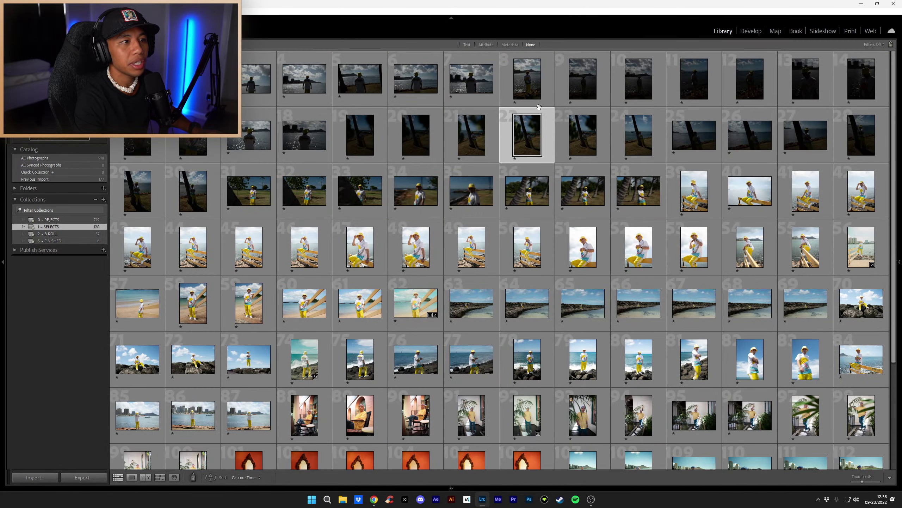
{"action": "double_click", "coordinate": [531, 139]}
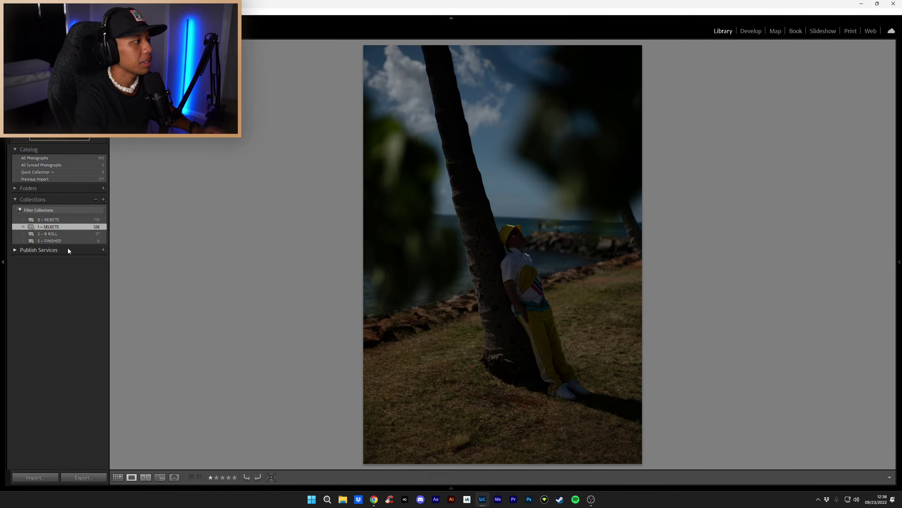
{"action": "left_click", "coordinate": [750, 31]}
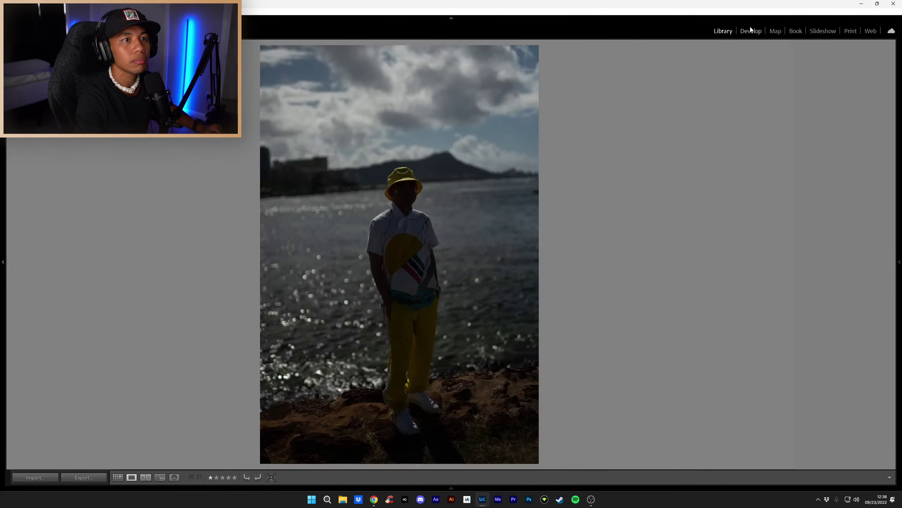
{"action": "mouse_move", "coordinate": [3, 264]}
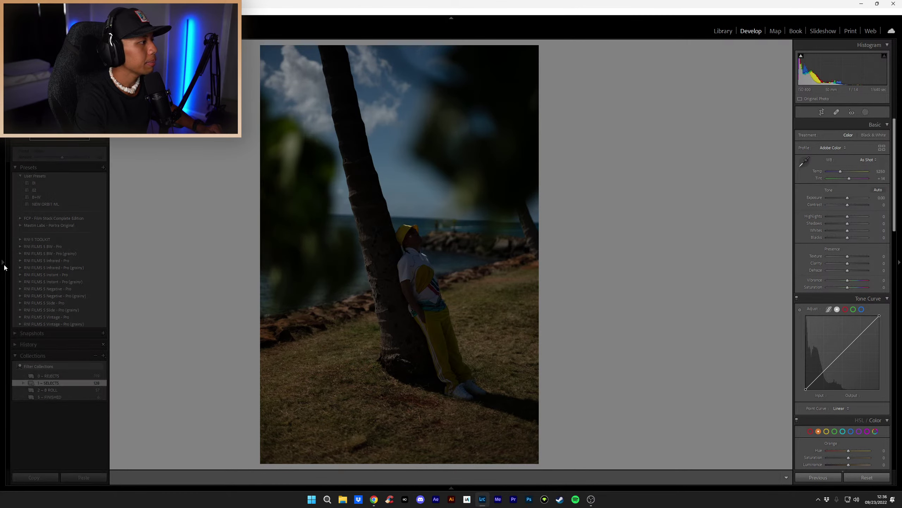
{"action": "left_click", "coordinate": [41, 205]}
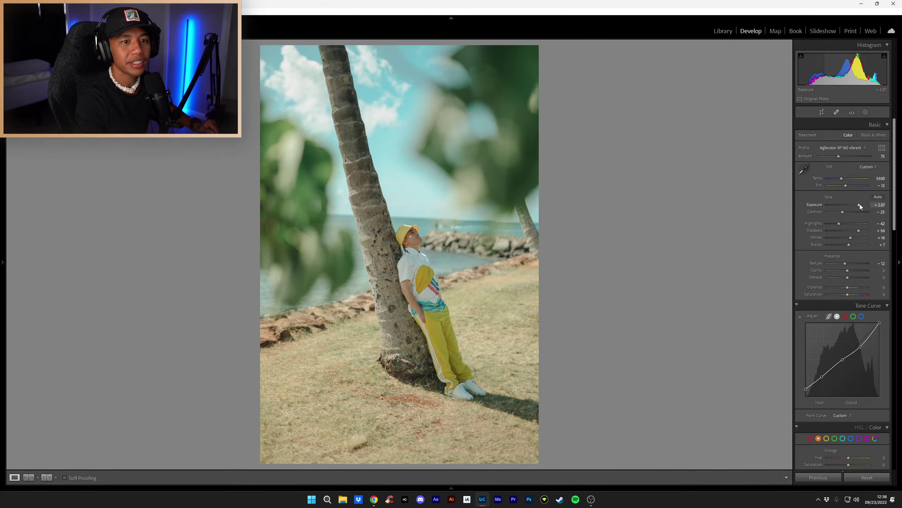
{"action": "scroll", "coordinate": [860, 205], "scroll_direction": "up", "scroll_amount": 4}
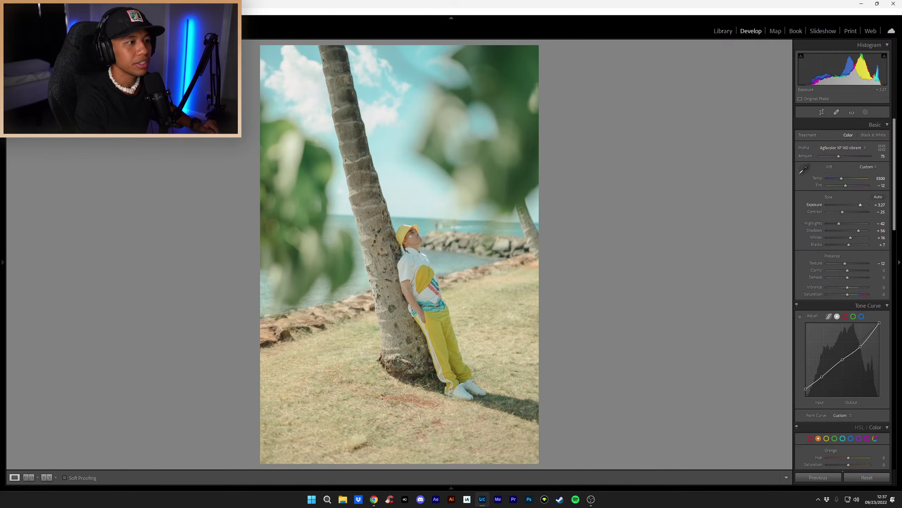
{"action": "left_click", "coordinate": [447, 225]}
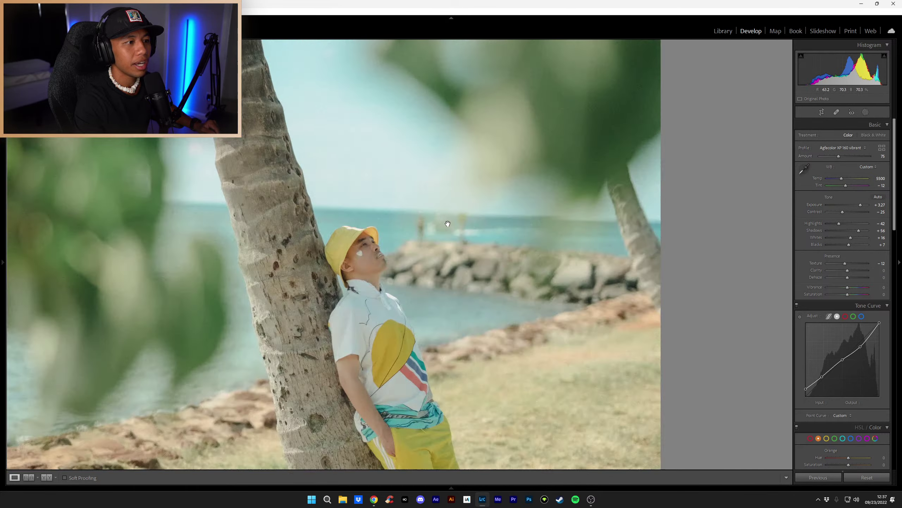
{"action": "left_click", "coordinate": [477, 231]}
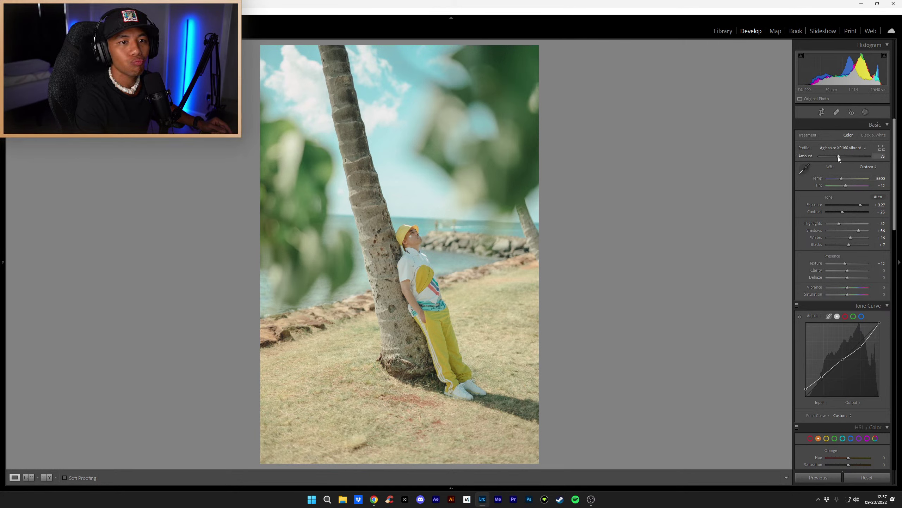
Step: Set the palm tree photo's Agfacolor XP 160 vibrant profile amount to 84 and look over its remaining develop settings
{"action": "left_click_drag", "start_coordinate": [839, 157], "coordinate": [842, 158]}
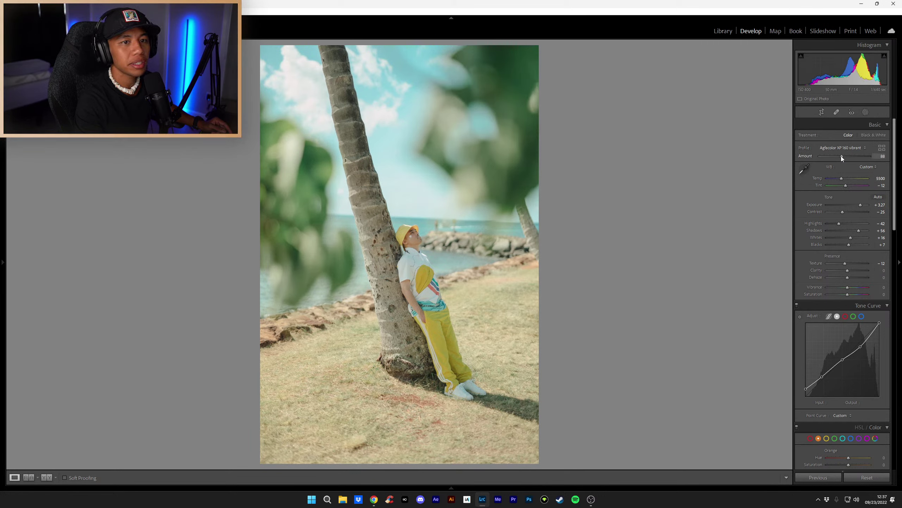
{"action": "left_click_drag", "start_coordinate": [841, 156], "coordinate": [840, 157]}
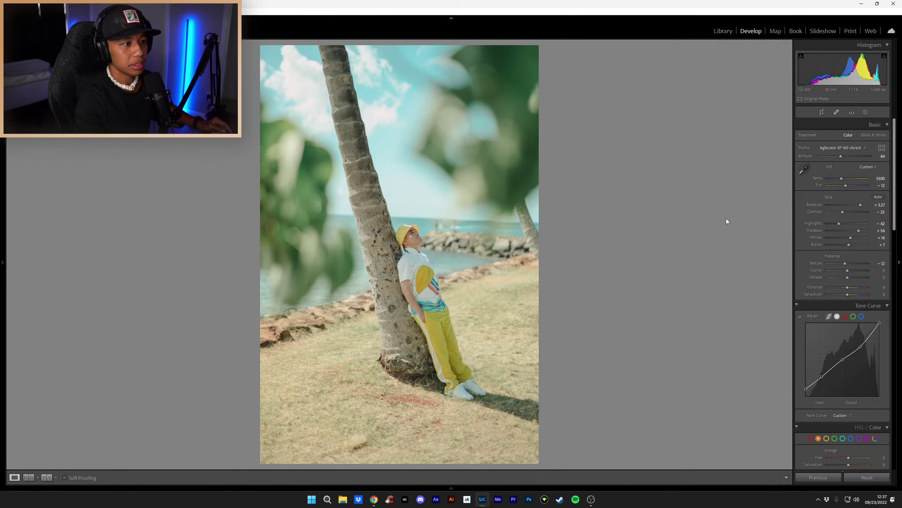
{"action": "left_click", "coordinate": [900, 262]}
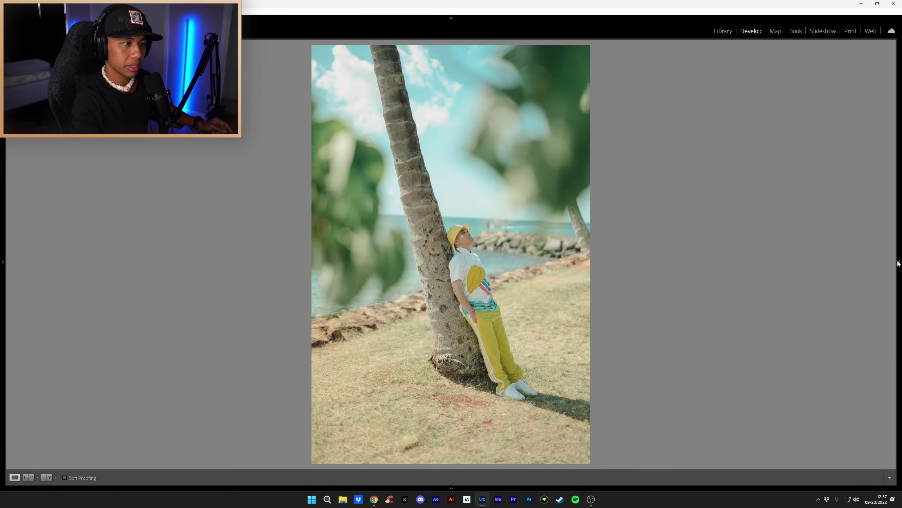
{"action": "left_click", "coordinate": [899, 263]}
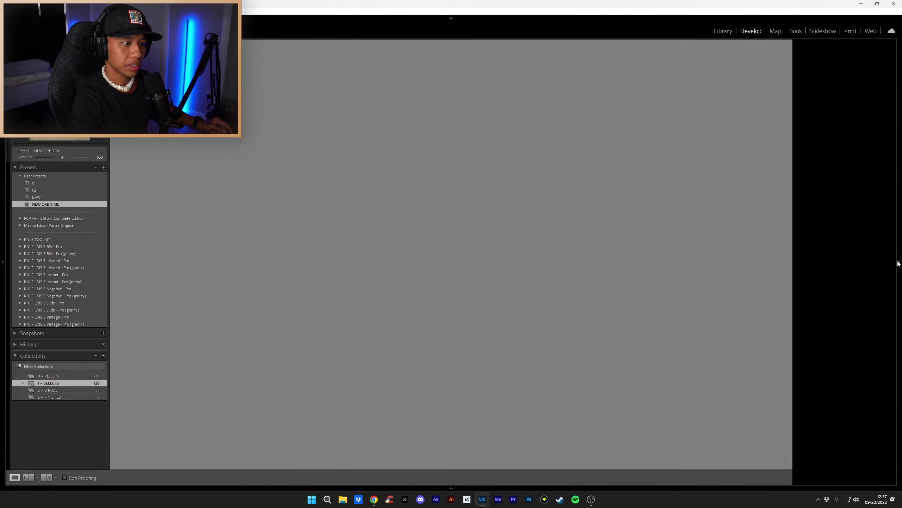
{"action": "scroll", "coordinate": [848, 236], "scroll_direction": "down", "scroll_amount": 10}
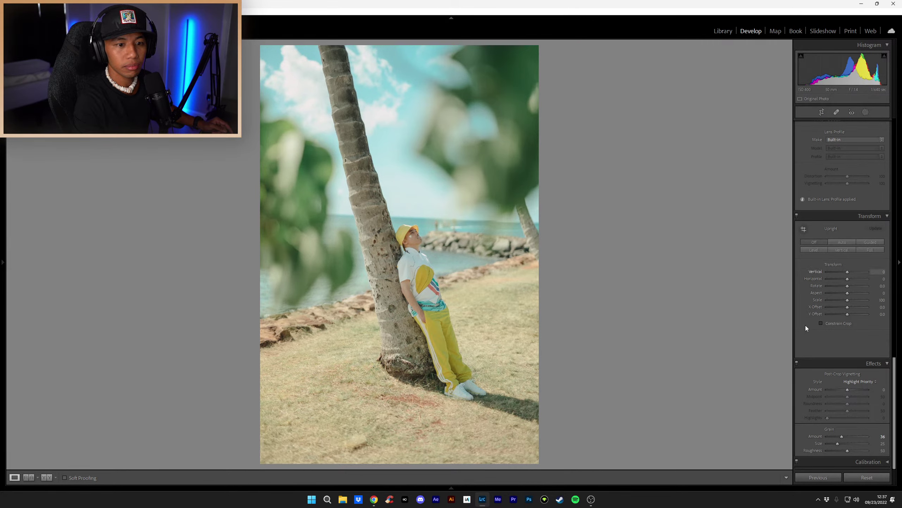
{"action": "scroll", "coordinate": [817, 346], "scroll_direction": "up", "scroll_amount": 6}
{"action": "scroll", "coordinate": [824, 348], "scroll_direction": "up", "scroll_amount": 3}
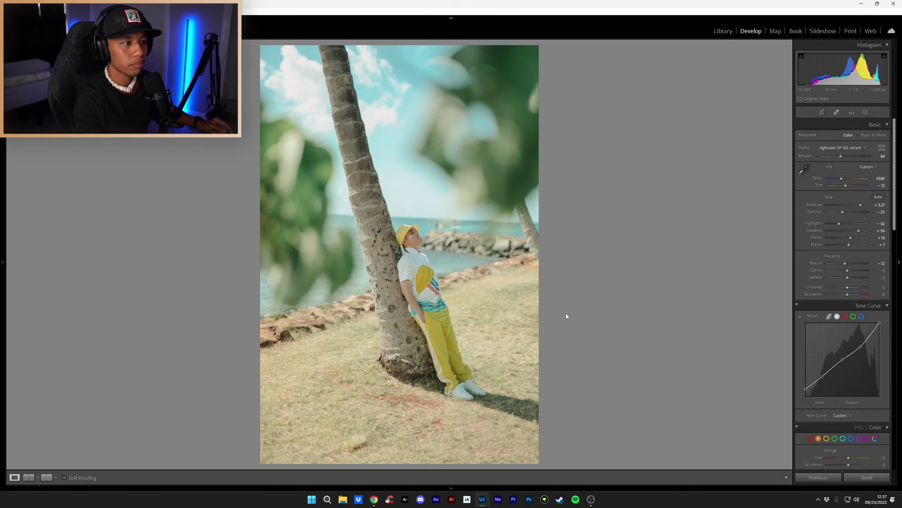
Step: Give the edited palm tree photo the FINISHED star rating and view the next palm tree select in Library
{"action": "key", "text": "3"}
{"action": "key", "text": "Right"}
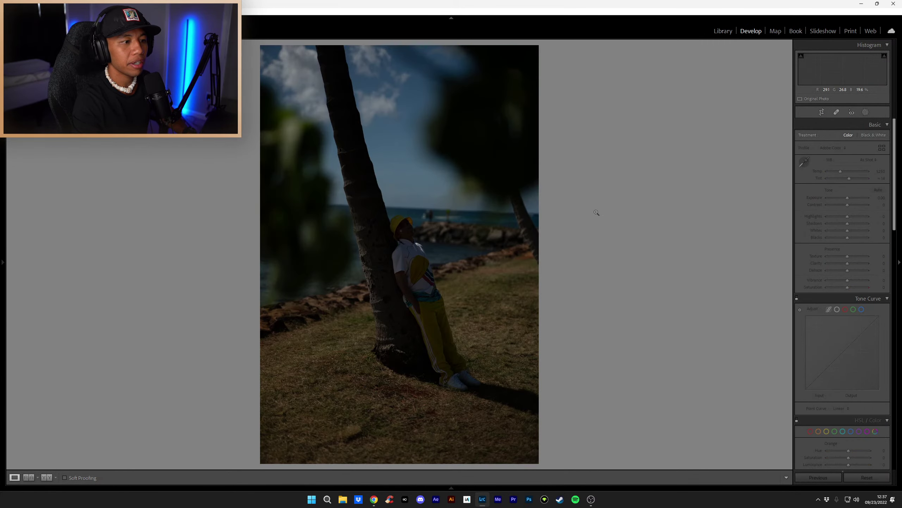
{"action": "left_click", "coordinate": [724, 34]}
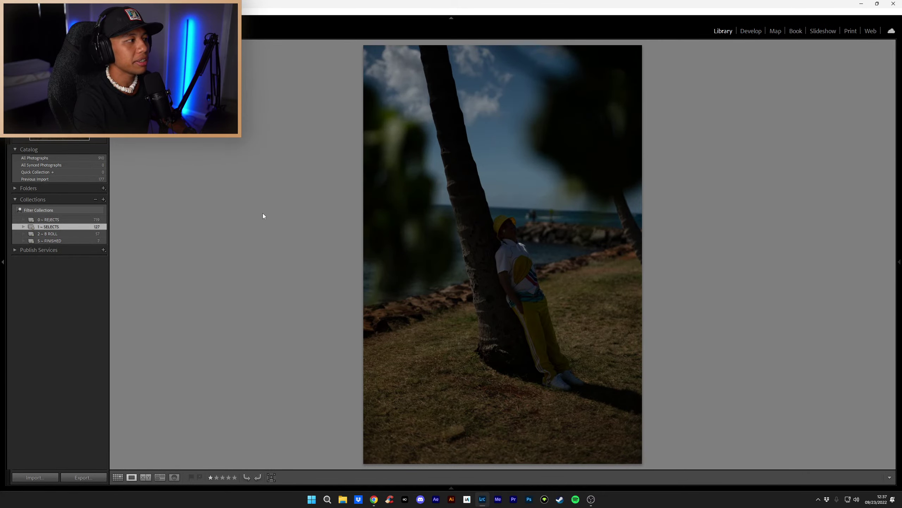
Step: Apply the NEW ORBIT ML preset to the next palm tree photo in Develop and set its exposure to +3.17
{"action": "left_click", "coordinate": [756, 31]}
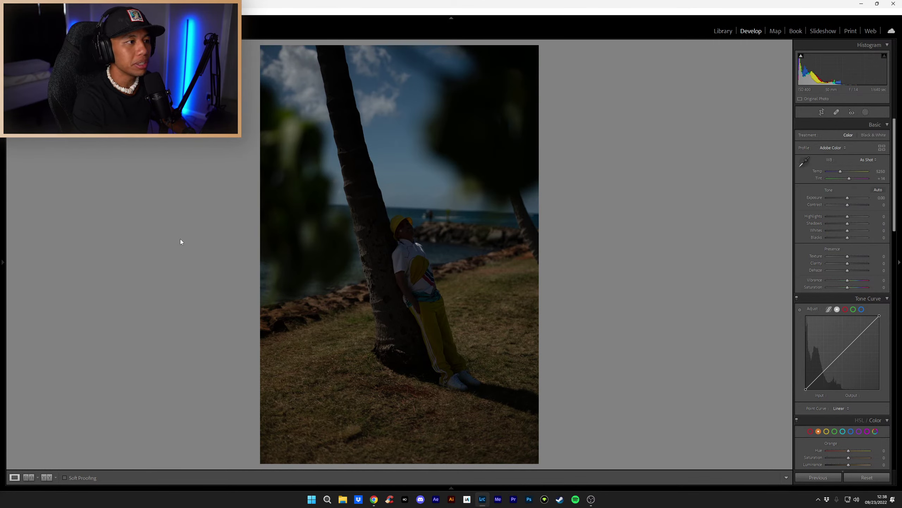
{"action": "mouse_move", "coordinate": [2, 259]}
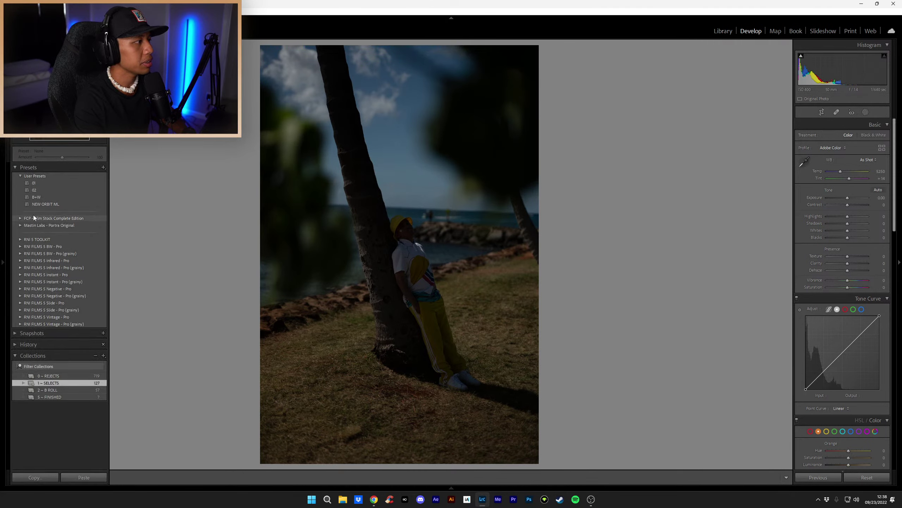
{"action": "left_click", "coordinate": [43, 203]}
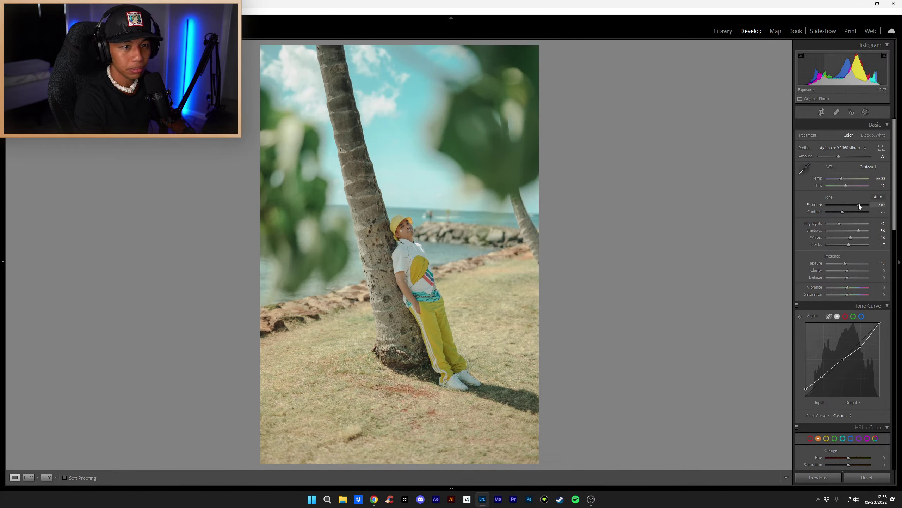
{"action": "left_click_drag", "start_coordinate": [860, 205], "coordinate": [861, 203]}
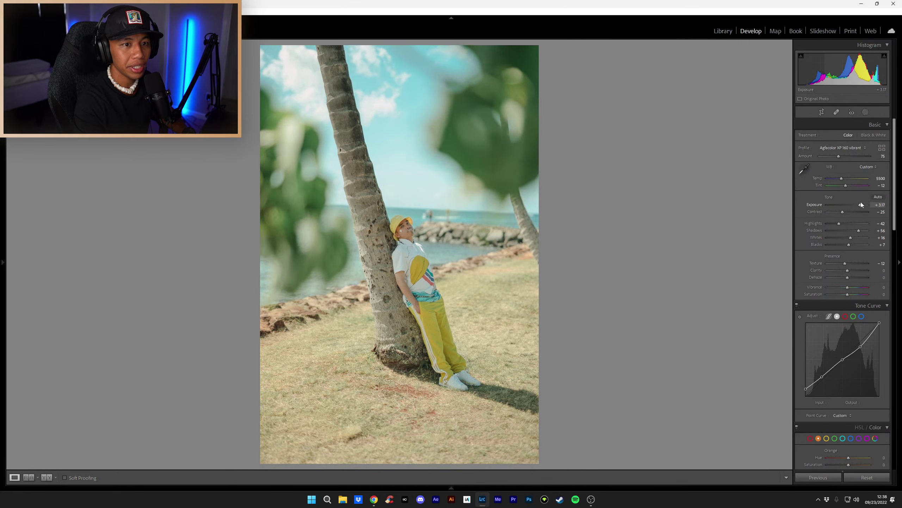
Step: Set the second palm tree photo's profile amount to 80 and review its settings from tone curve through lens, transform and effects
{"action": "left_click_drag", "start_coordinate": [837, 155], "coordinate": [839, 153]}
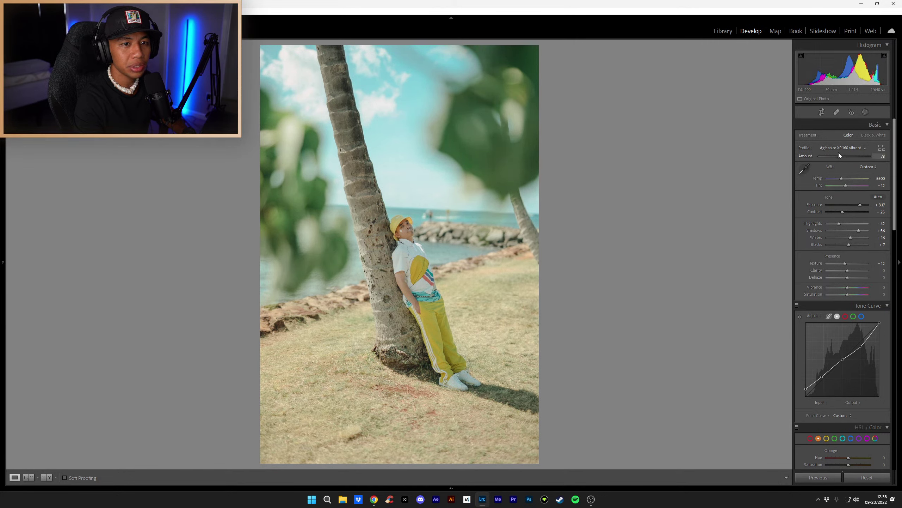
{"action": "left_click", "coordinate": [878, 156]}
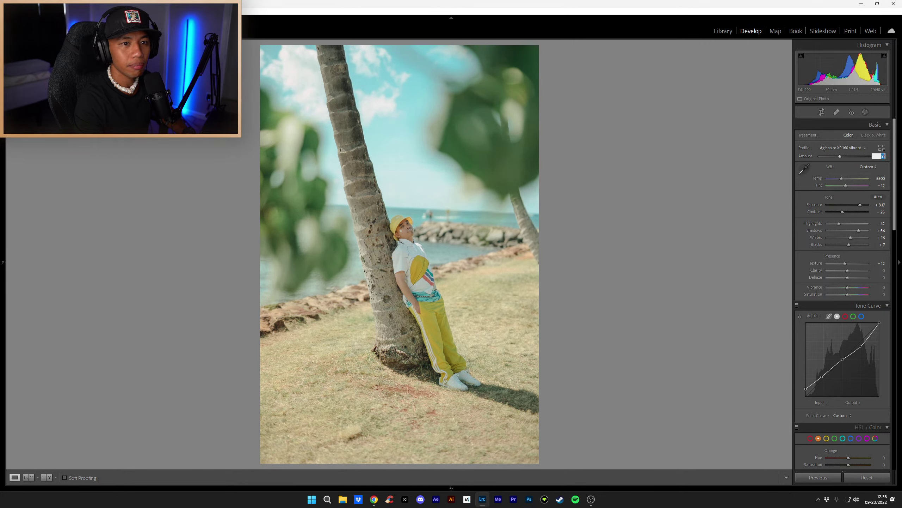
{"action": "type", "text": "80"}
{"action": "key", "text": "Return"}
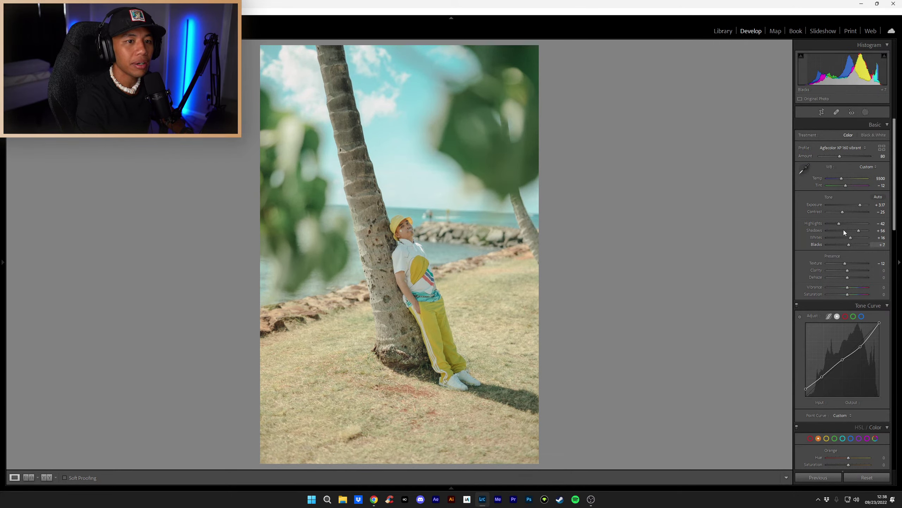
{"action": "scroll", "coordinate": [829, 265], "scroll_direction": "down", "scroll_amount": 2}
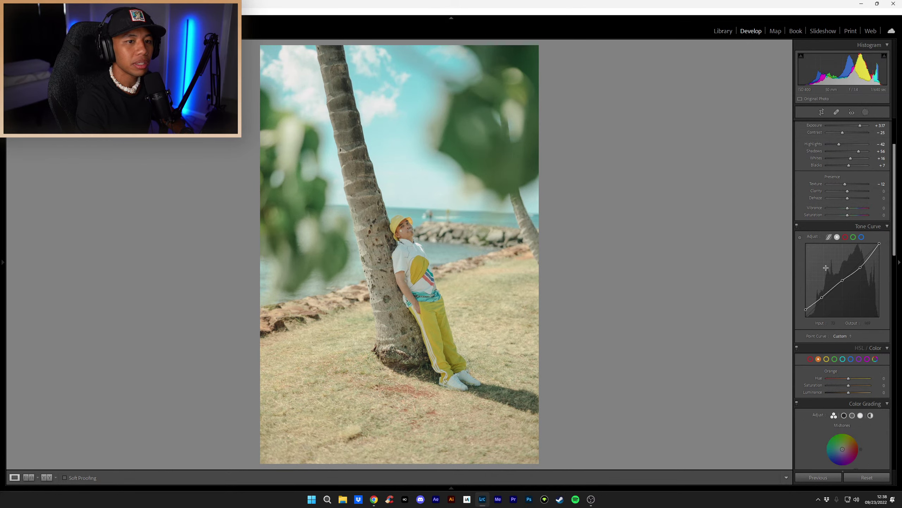
{"action": "scroll", "coordinate": [801, 280], "scroll_direction": "down", "scroll_amount": 3}
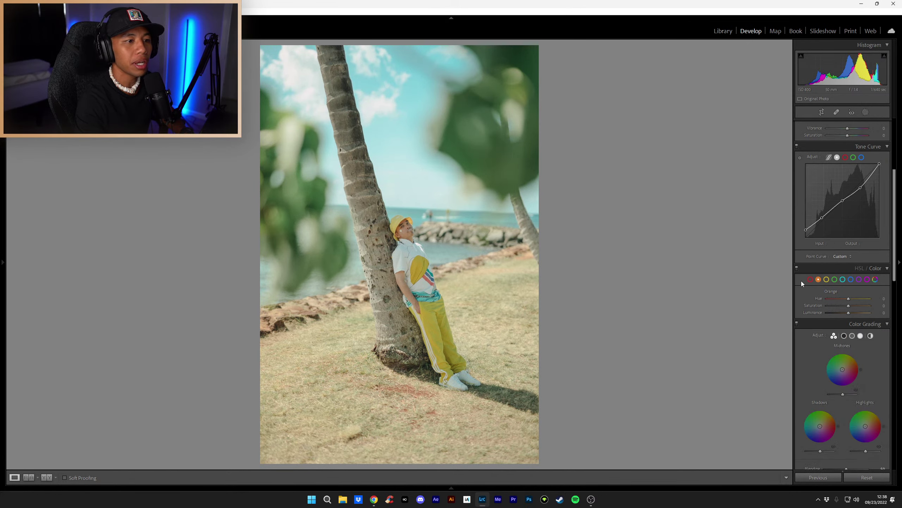
{"action": "scroll", "coordinate": [801, 282], "scroll_direction": "down", "scroll_amount": 6}
{"action": "scroll", "coordinate": [801, 285], "scroll_direction": "down", "scroll_amount": 2}
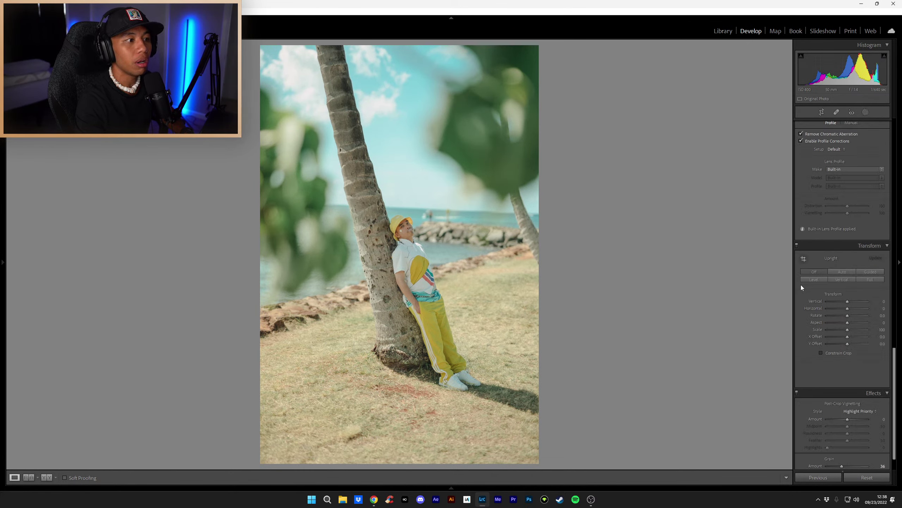
{"action": "scroll", "coordinate": [801, 285], "scroll_direction": "down", "scroll_amount": 1}
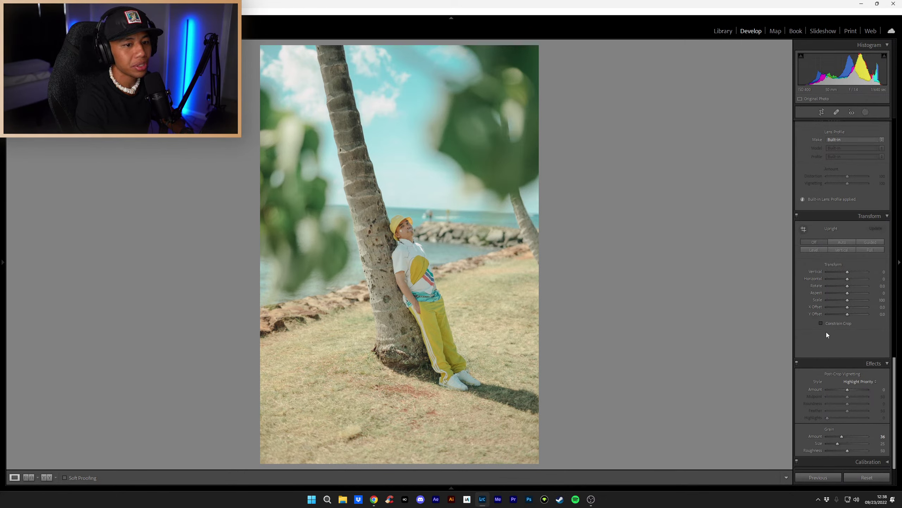
Step: Give the second palm tree photo the FINISHED star rating and return to the Library grid of selects
{"action": "scroll", "coordinate": [828, 331], "scroll_direction": "up", "scroll_amount": 15}
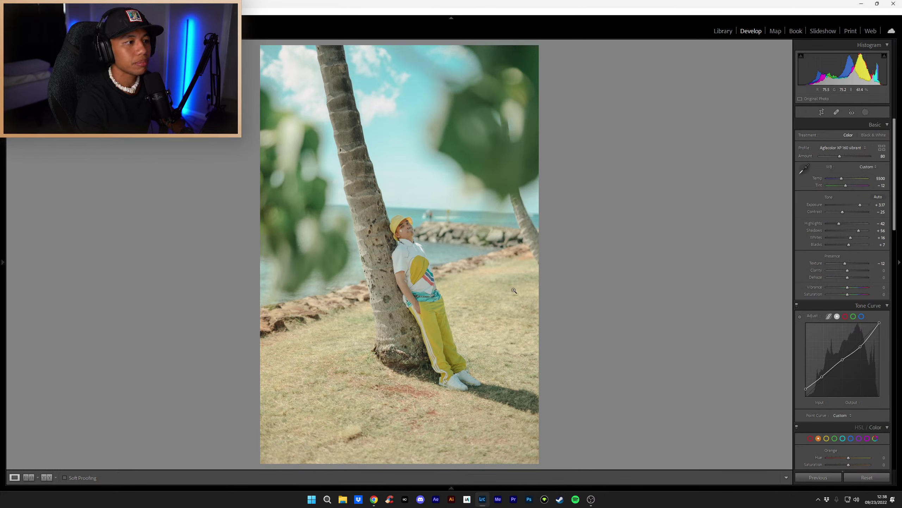
{"action": "key", "text": "ctrl+shift+r"}
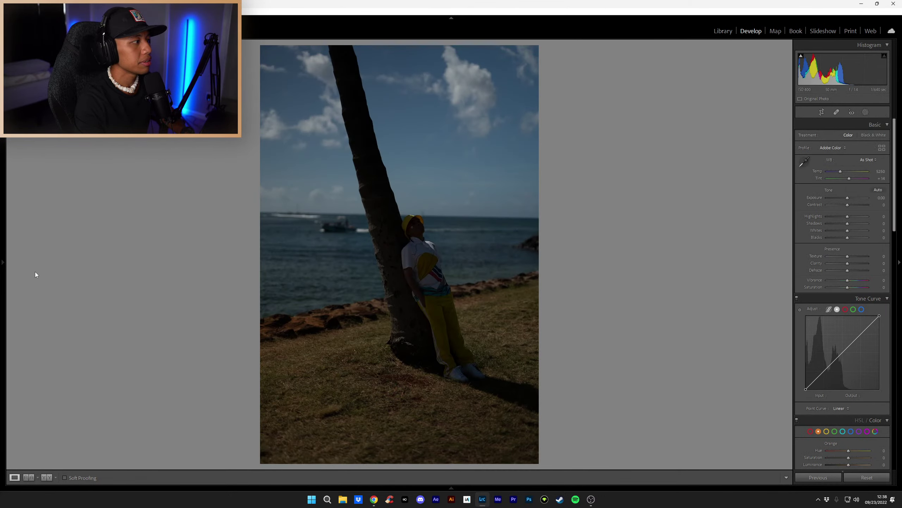
{"action": "mouse_move", "coordinate": [3, 263]}
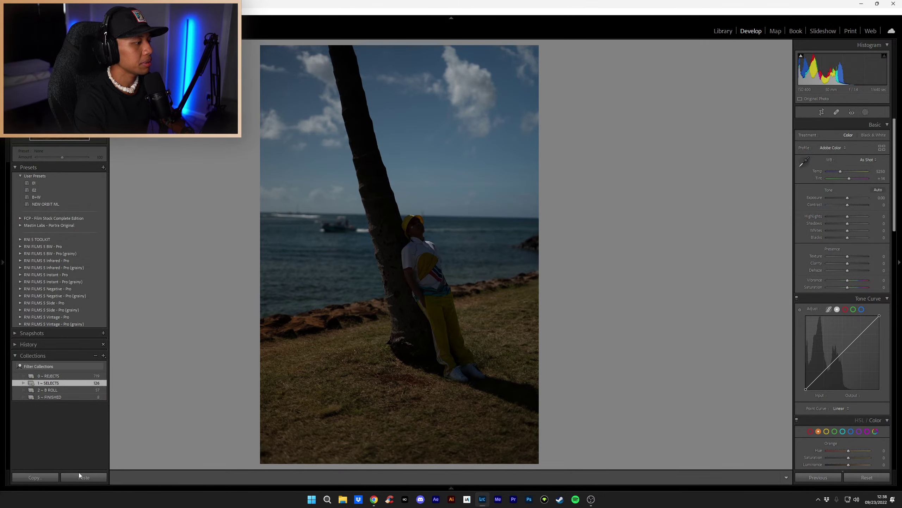
{"action": "left_click", "coordinate": [731, 29]}
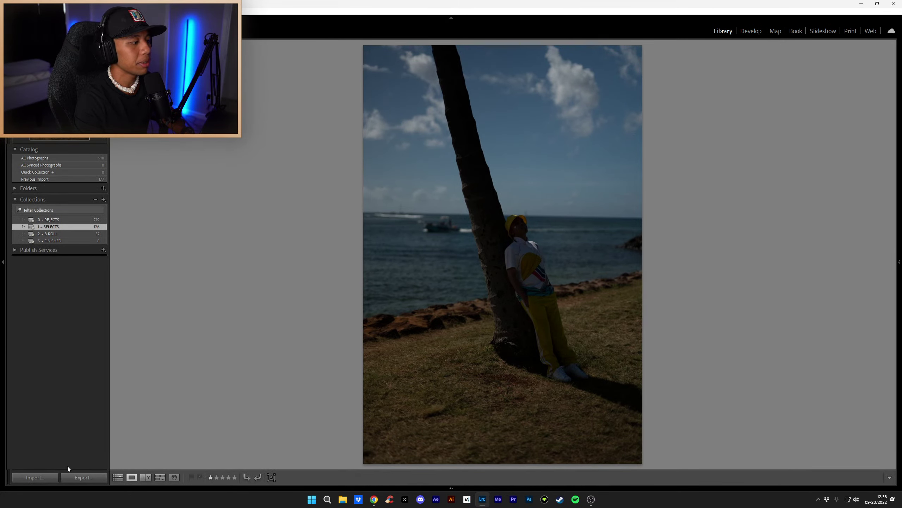
{"action": "left_click", "coordinate": [118, 477]}
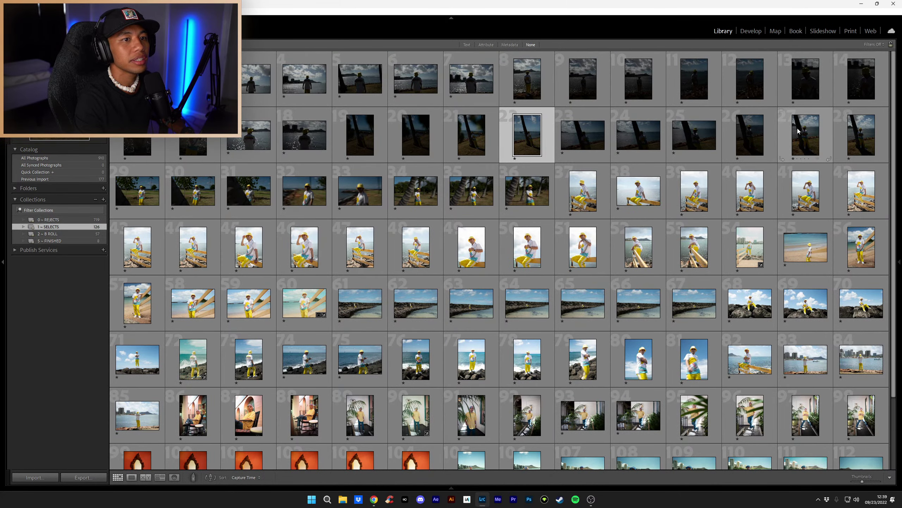
Step: Open the select of the man leaning on the palm trunk and browse through the following motion-blur shots in the park
{"action": "double_click", "coordinate": [825, 135]}
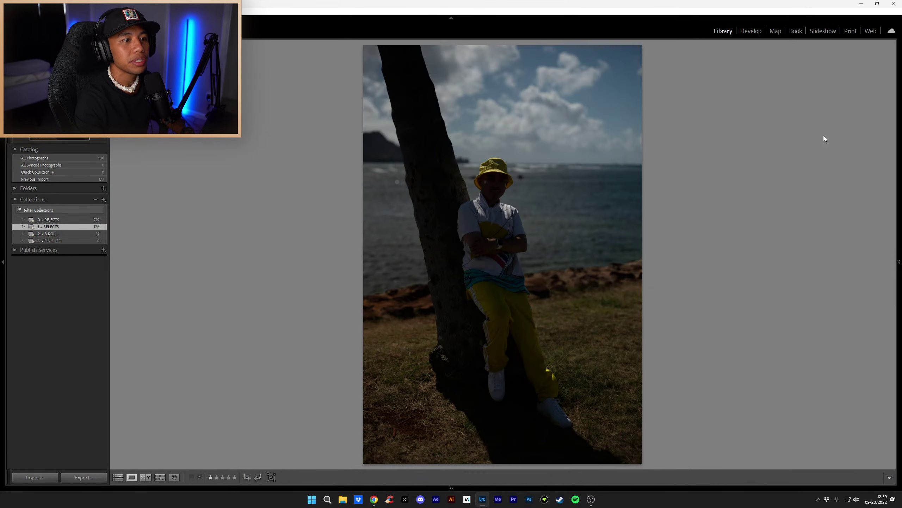
{"action": "key", "text": "Right"}
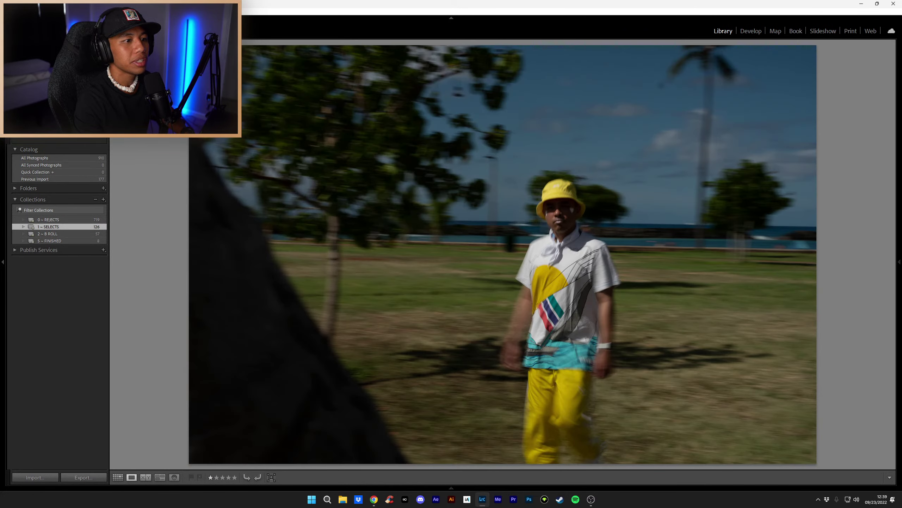
{"action": "key", "text": "Right"}
{"action": "key", "text": "Right"}
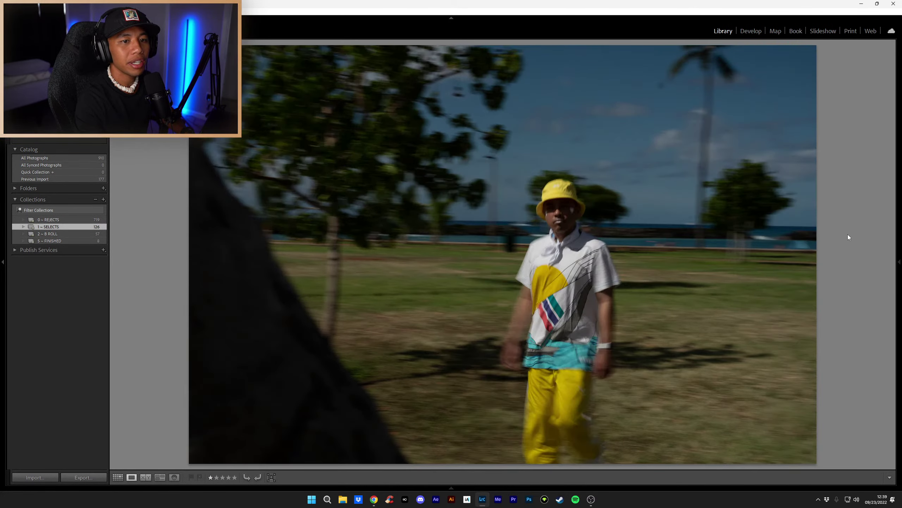
{"action": "mouse_move", "coordinate": [900, 262]}
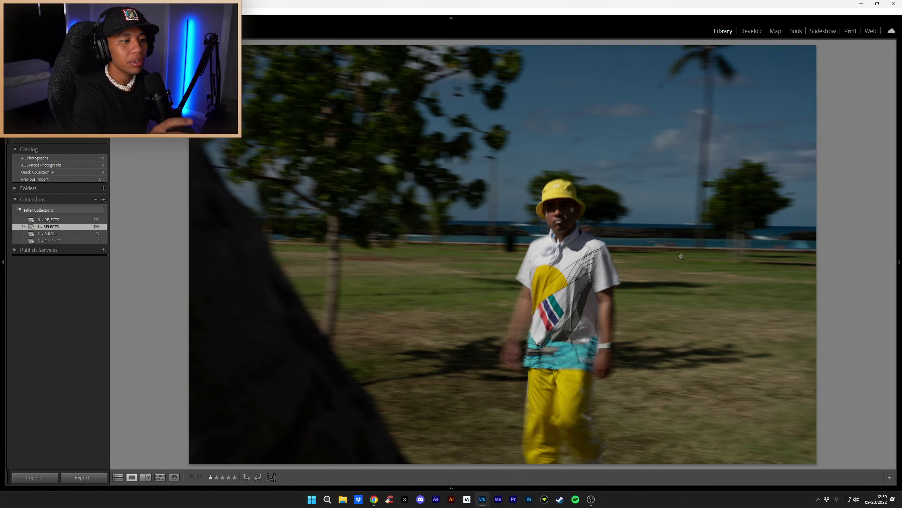
{"action": "key", "text": "Right"}
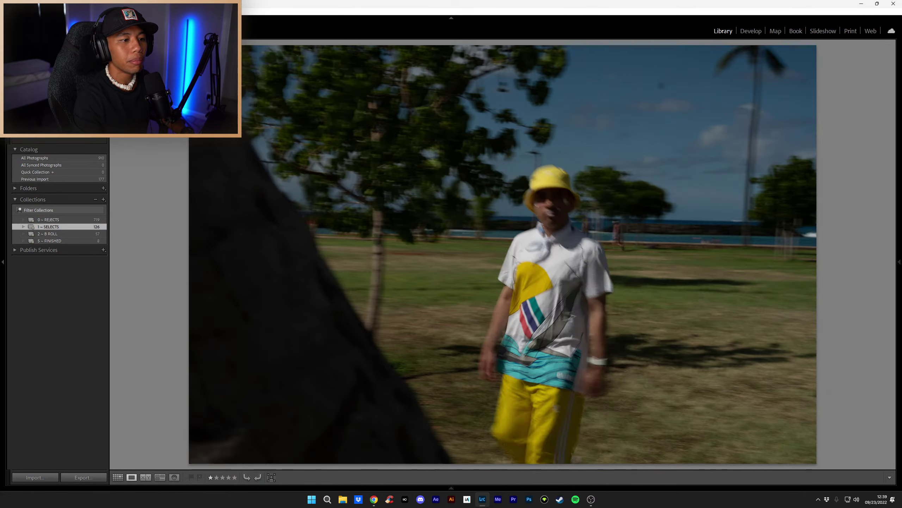
{"action": "key", "text": "Right"}
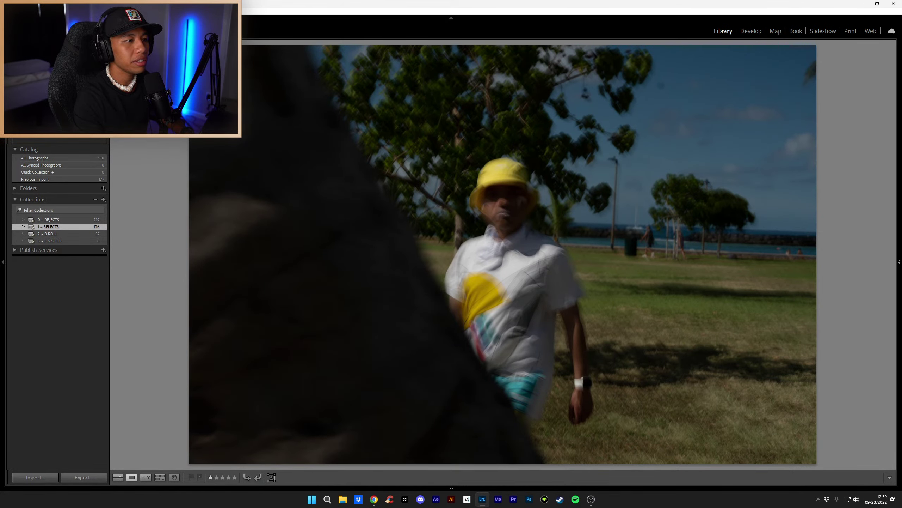
{"action": "key", "text": "Right"}
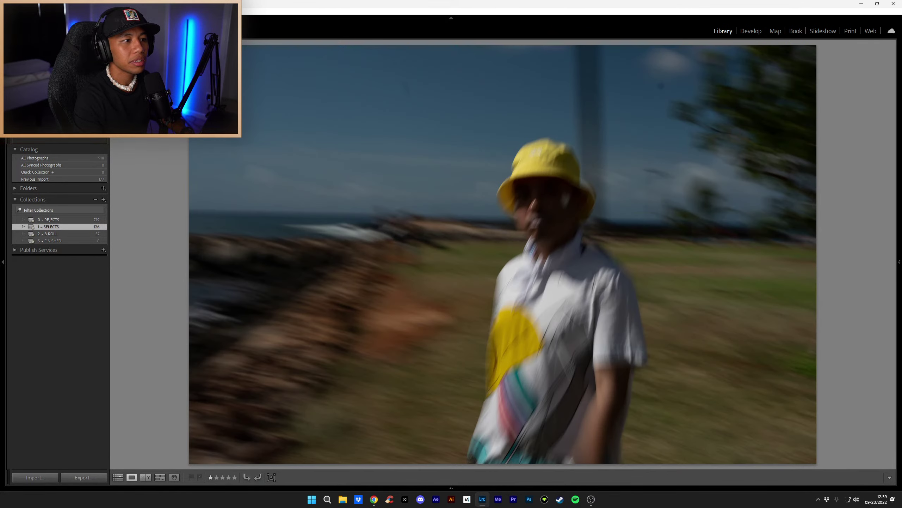
{"action": "key", "text": "Right"}
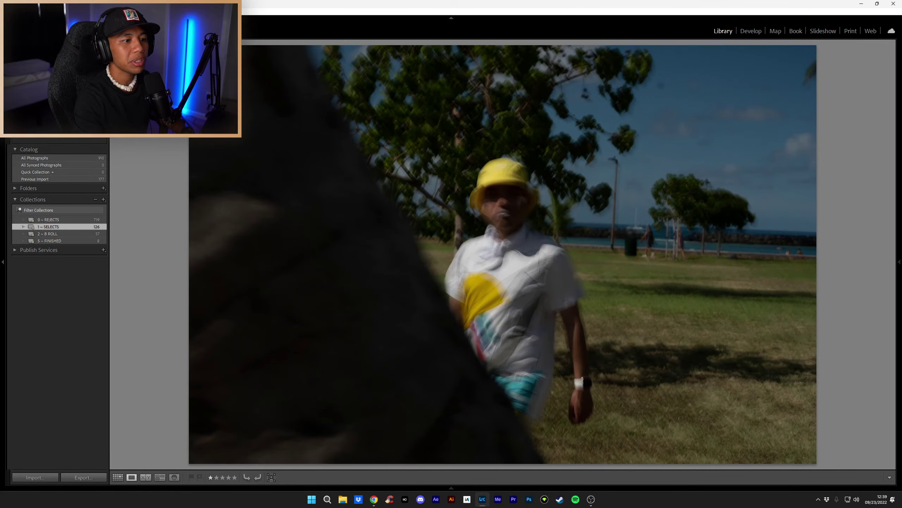
{"action": "key", "text": "Right"}
{"action": "key", "text": "Right"}
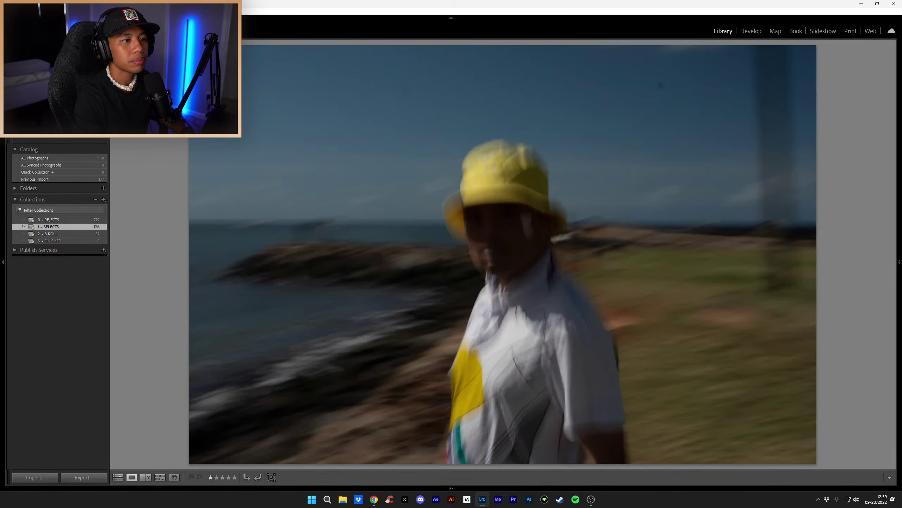
{"action": "key", "text": "Right"}
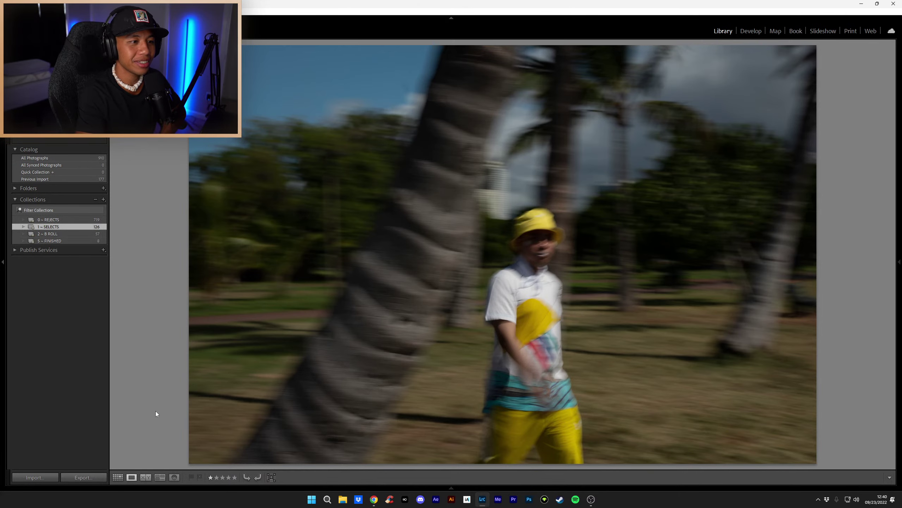
Step: Apply the NEW ORBIT ML preset to the motion-blur palm trunk photo in Develop and set exposure to +1.93 and contrast to +4
{"action": "key", "text": "F8"}
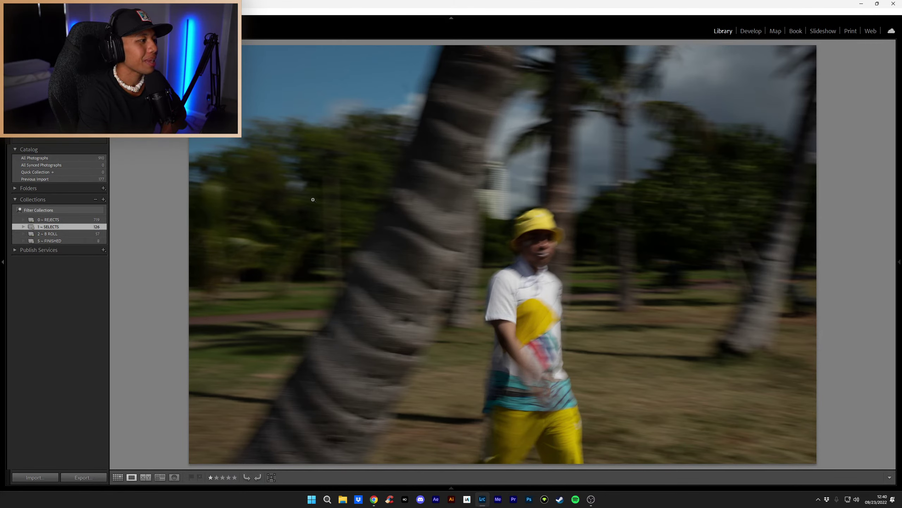
{"action": "left_click", "coordinate": [758, 35]}
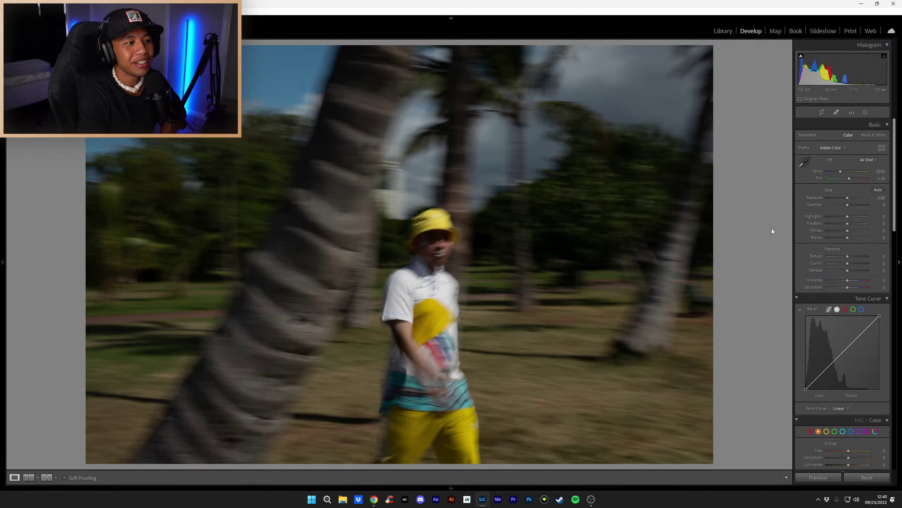
{"action": "mouse_move", "coordinate": [27, 263]}
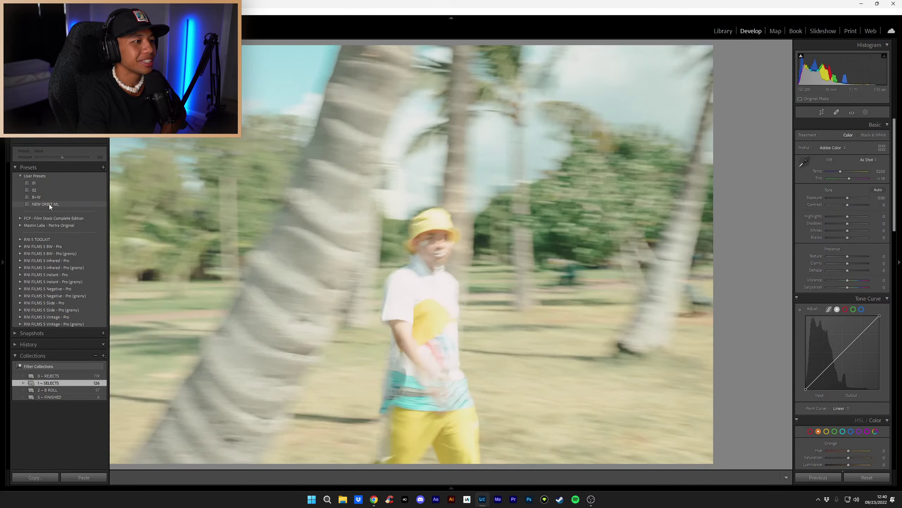
{"action": "left_click", "coordinate": [50, 203]}
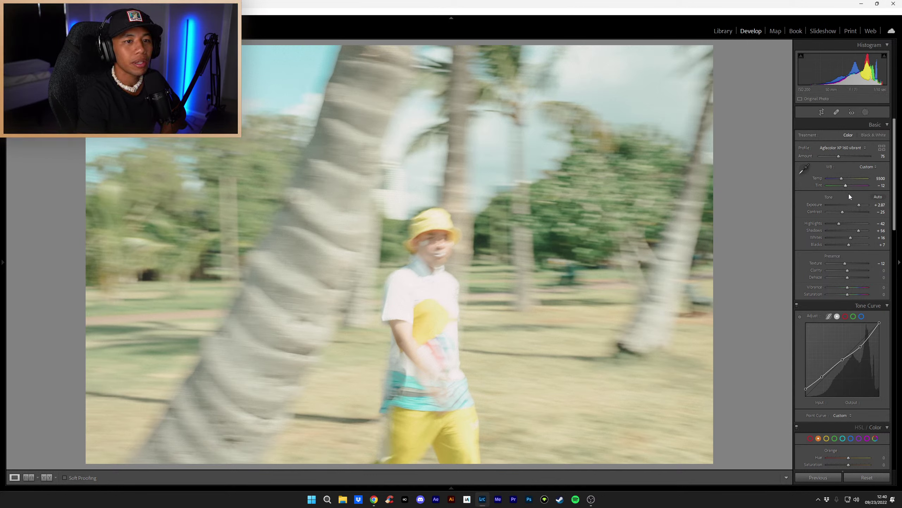
{"action": "left_click_drag", "start_coordinate": [859, 205], "coordinate": [849, 211]}
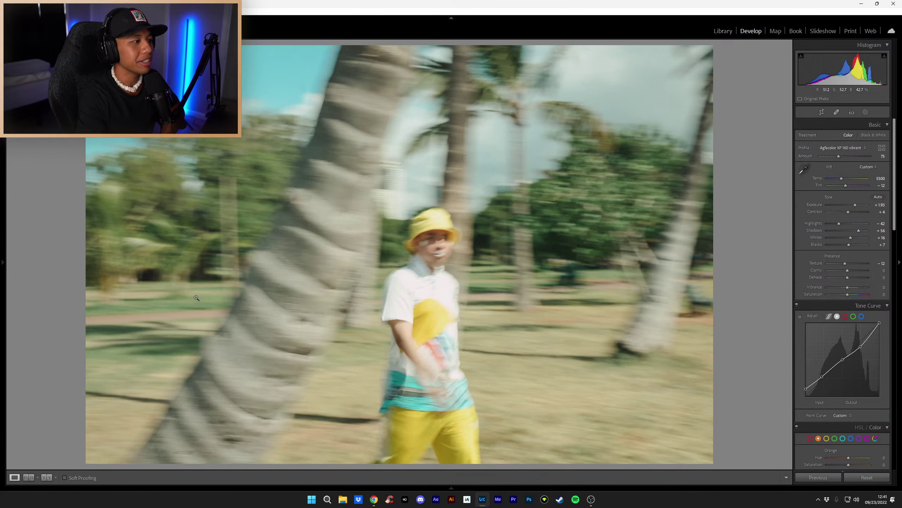
Step: Straighten the motion-blur photo with a crop angle of 0.20, keeping the original aspect ratio
{"action": "left_click", "coordinate": [823, 113]}
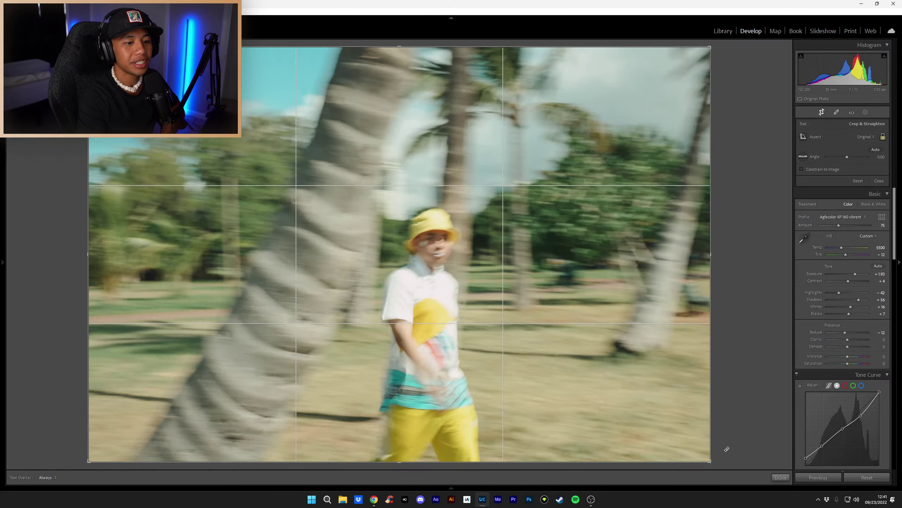
{"action": "left_click_drag", "start_coordinate": [715, 468], "coordinate": [716, 470]}
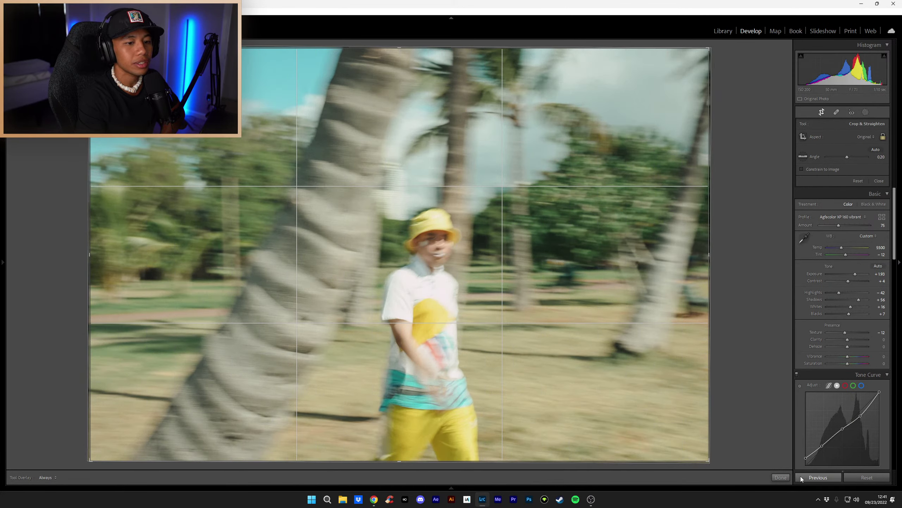
{"action": "left_click", "coordinate": [781, 477]}
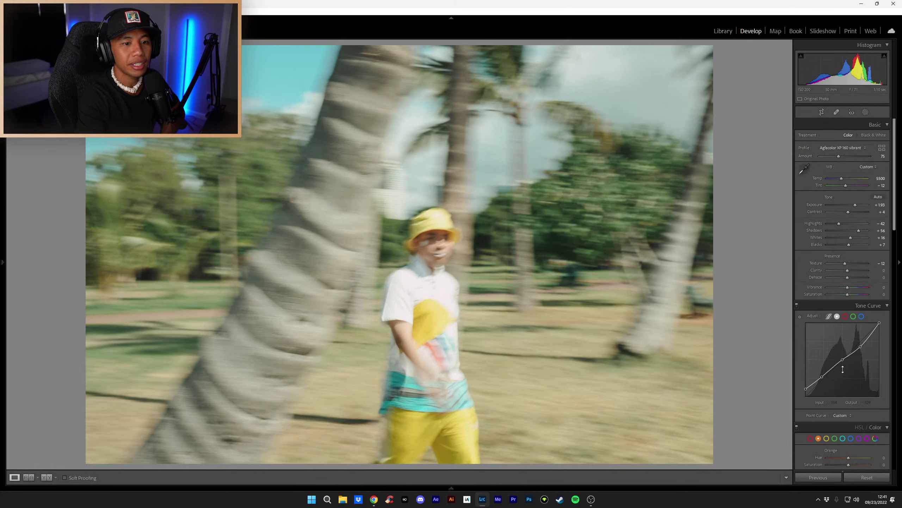
Step: Reshape the tone curve by raising the black point to output 35 and moving the upper point to input 201, output 189
{"action": "left_click_drag", "start_coordinate": [822, 379], "coordinate": [823, 380]}
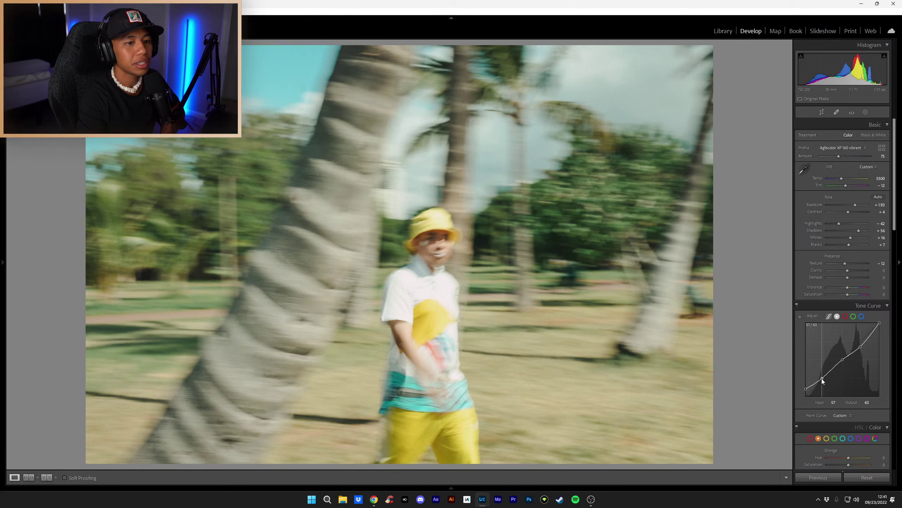
{"action": "left_click_drag", "start_coordinate": [807, 390], "coordinate": [805, 392]}
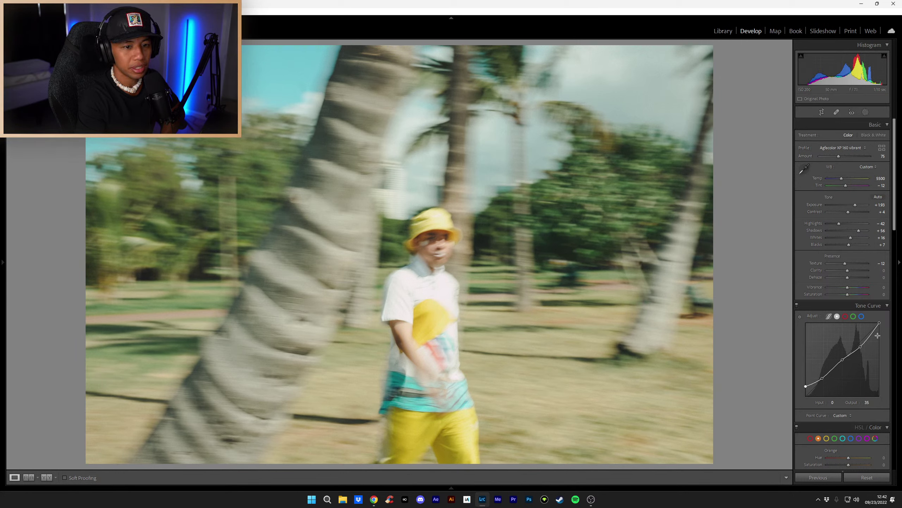
{"action": "left_click_drag", "start_coordinate": [861, 347], "coordinate": [864, 341]}
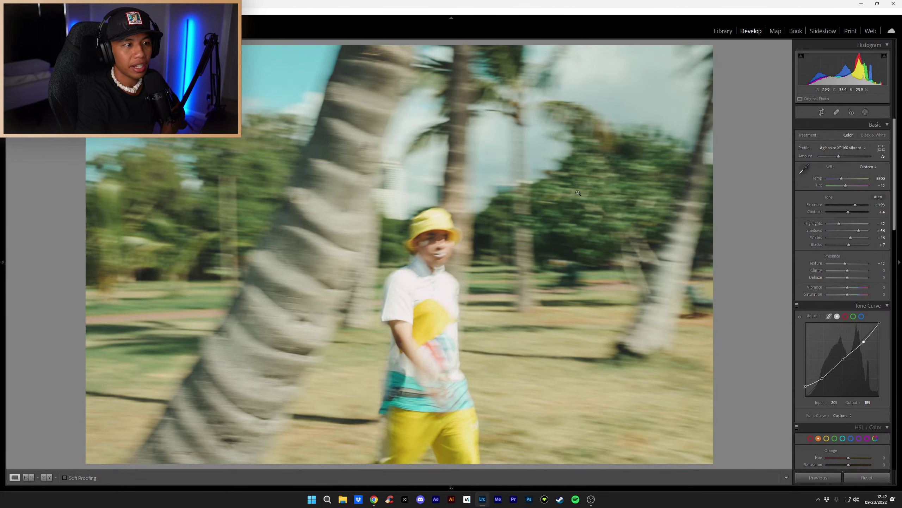
Step: Inspect the motion-blur photo up close around the man's face, shirt and the trees behind him
{"action": "left_click", "coordinate": [539, 189]}
{"action": "left_click_drag", "start_coordinate": [518, 190], "coordinate": [572, 145]}
{"action": "left_click_drag", "start_coordinate": [305, 277], "coordinate": [433, 230]}
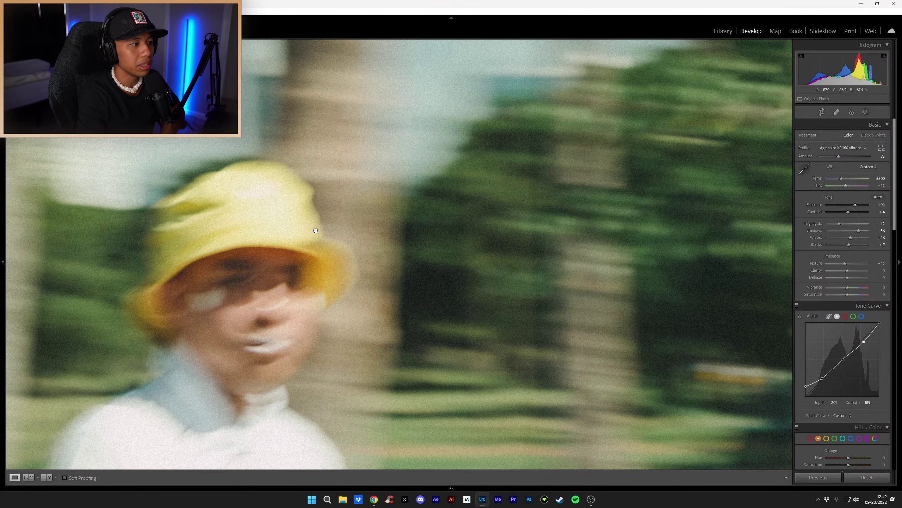
{"action": "left_click_drag", "start_coordinate": [328, 306], "coordinate": [459, 216]}
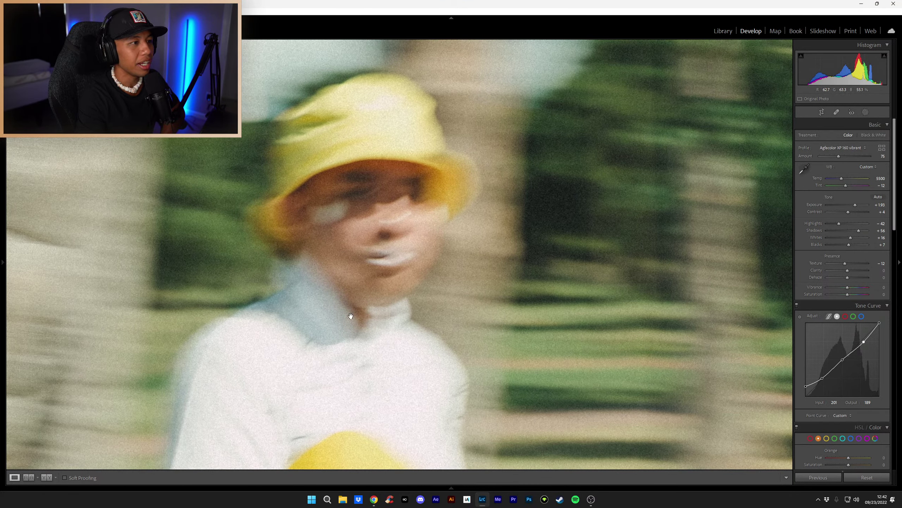
{"action": "left_click_drag", "start_coordinate": [605, 277], "coordinate": [500, 285]}
{"action": "left_click_drag", "start_coordinate": [498, 96], "coordinate": [470, 366]}
{"action": "left_click_drag", "start_coordinate": [355, 245], "coordinate": [392, 119]}
{"action": "left_click_drag", "start_coordinate": [281, 247], "coordinate": [448, 95]}
{"action": "left_click", "coordinate": [448, 95]}
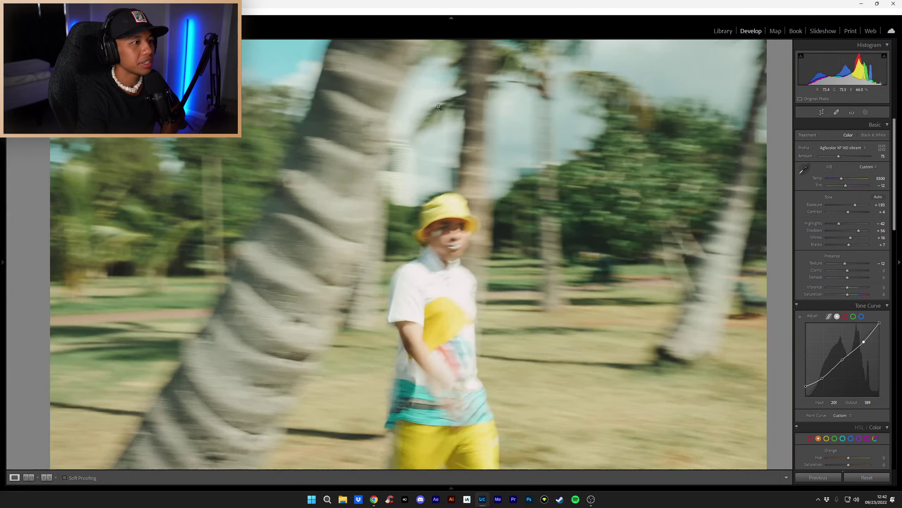
Step: Look over the remaining develop settings through effects and give the motion-blur photo the FINISHED star rating
{"action": "scroll", "coordinate": [836, 289], "scroll_direction": "down", "scroll_amount": 10}
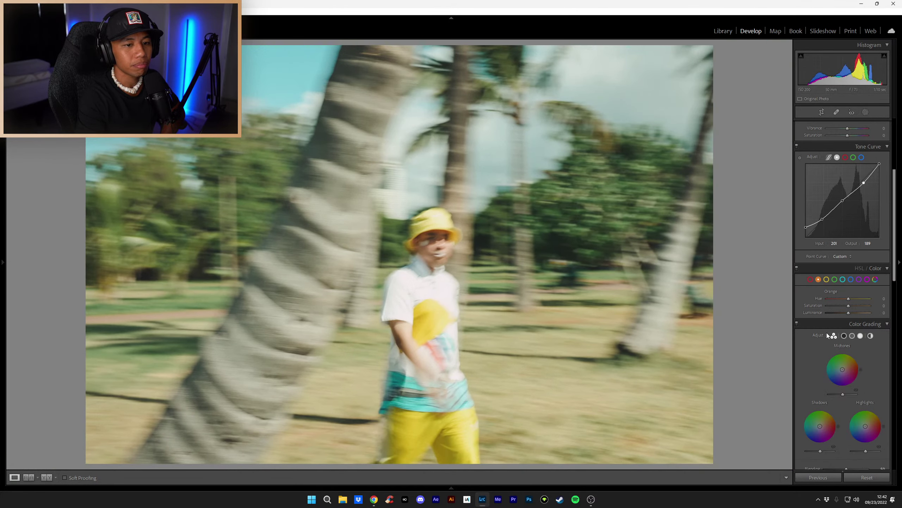
{"action": "scroll", "coordinate": [826, 334], "scroll_direction": "down", "scroll_amount": 10}
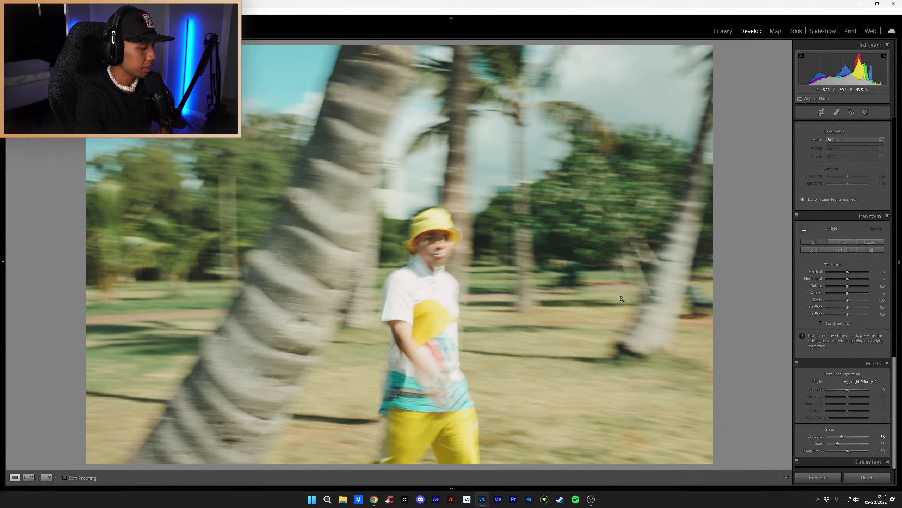
{"action": "key", "text": "backslash"}
{"action": "key", "text": "backslash"}
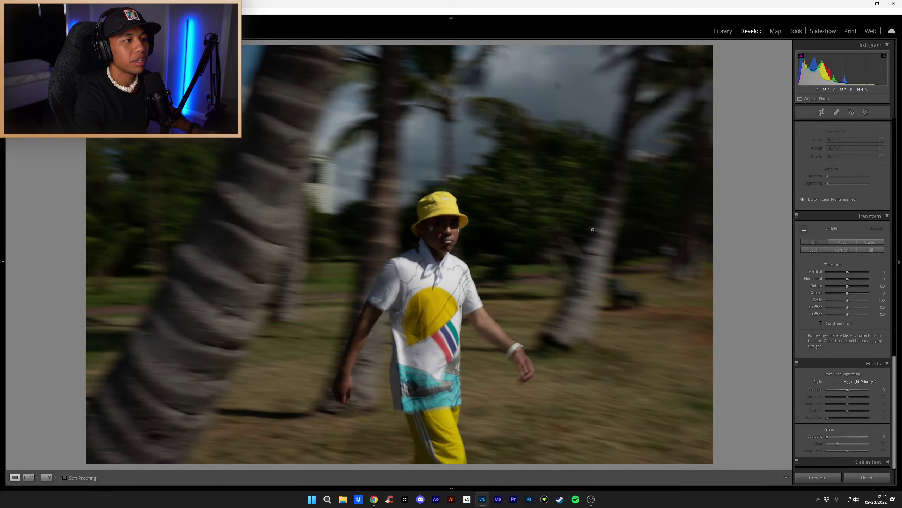
Step: Apply the NEW ORBIT ML preset to the next motion-blur photo of the man walking and check his face up close
{"action": "mouse_move", "coordinate": [1, 270]}
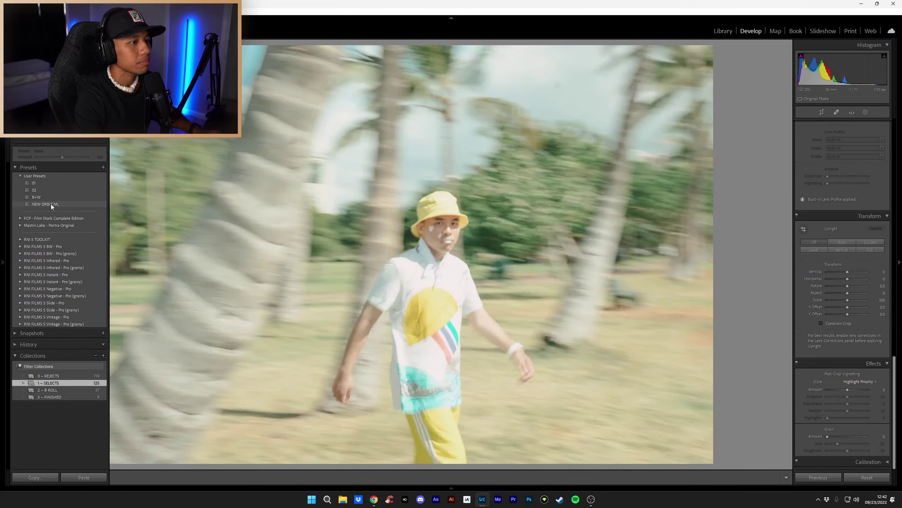
{"action": "left_click", "coordinate": [50, 203]}
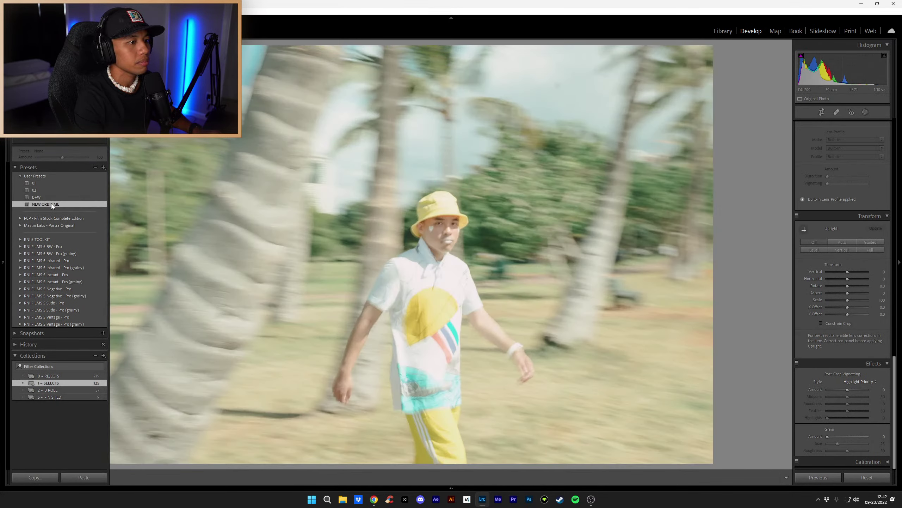
{"action": "left_click", "coordinate": [483, 214]}
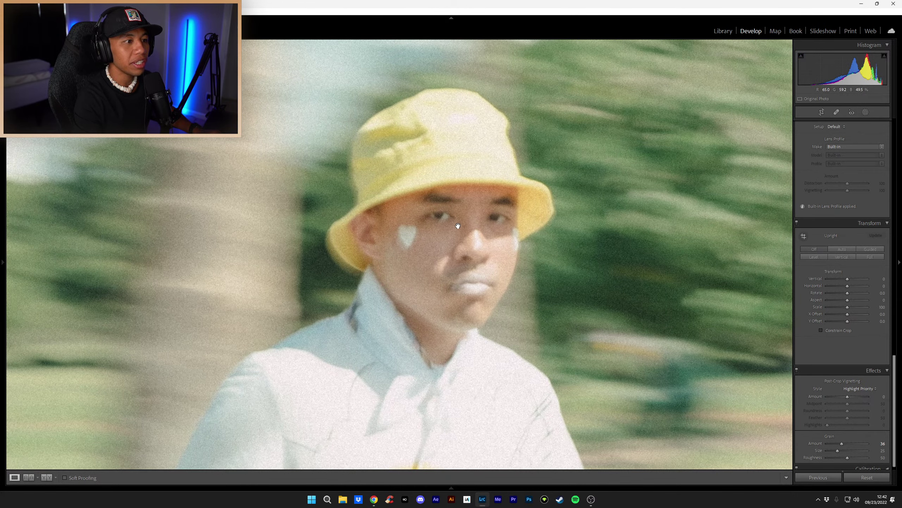
Step: Lower the exposure to +2.02 and set the contrast to -4 on the motion-blur photo of the man walking
{"action": "left_click", "coordinate": [483, 215]}
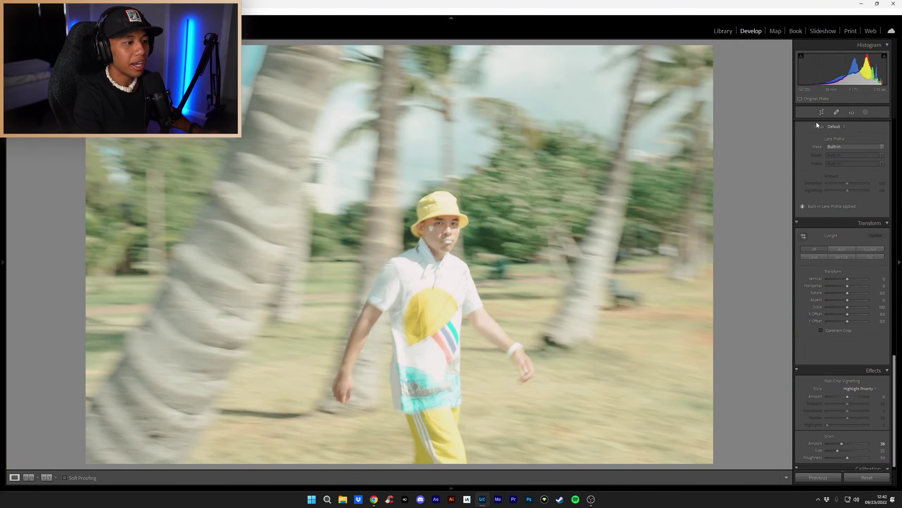
{"action": "scroll", "coordinate": [837, 183], "scroll_direction": "up", "scroll_amount": 15}
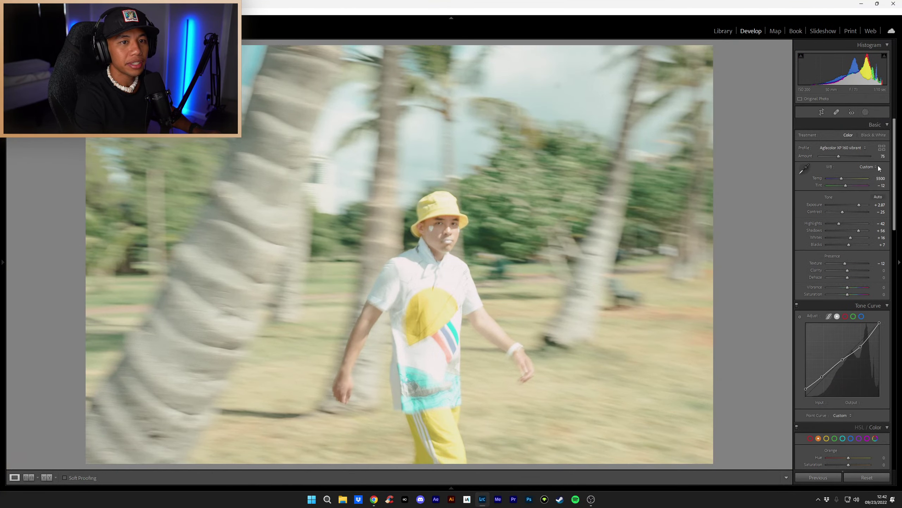
{"action": "mouse_move", "coordinate": [4, 260]}
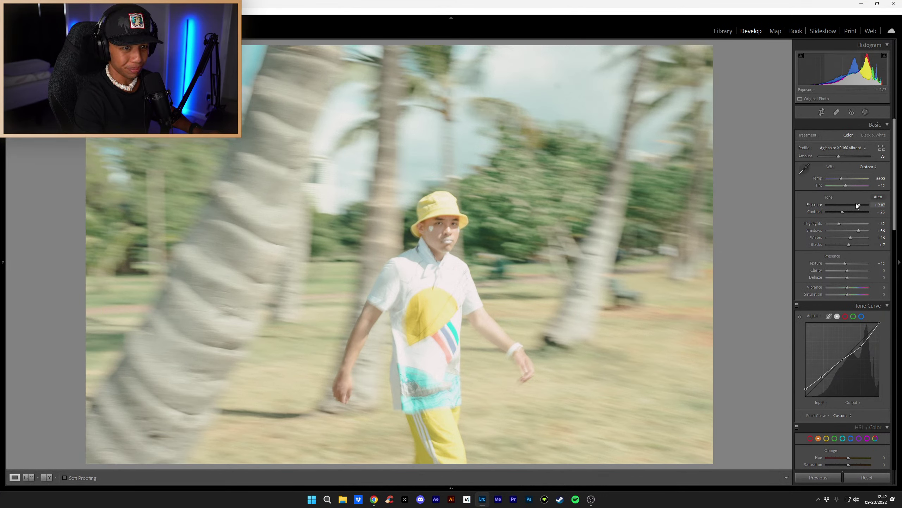
{"action": "left_click_drag", "start_coordinate": [859, 205], "coordinate": [847, 212]}
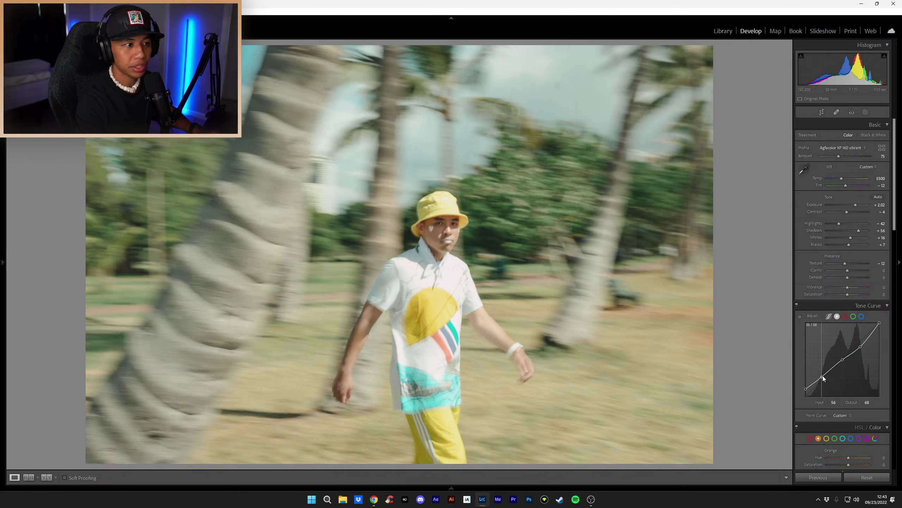
Step: Adjust the tone curve's shadow point, set the black point to output 23, and give the photo the FINISHED star rating
{"action": "left_click_drag", "start_coordinate": [823, 375], "coordinate": [806, 385]}
{"action": "left_click_drag", "start_coordinate": [806, 388], "coordinate": [806, 392]}
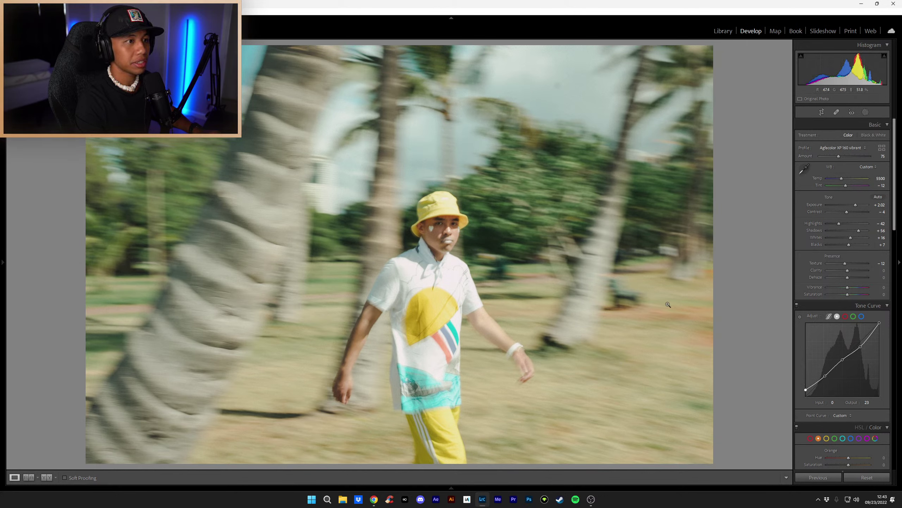
{"action": "key", "text": "Tab"}
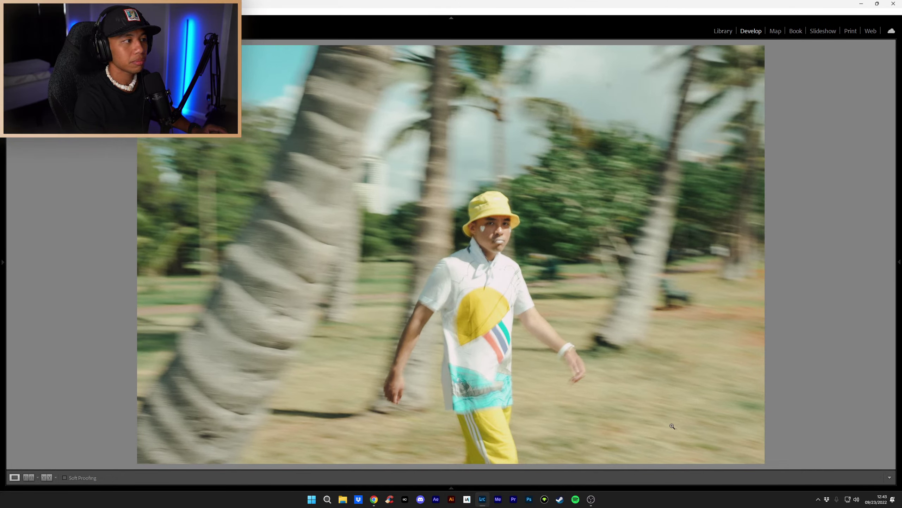
{"action": "key", "text": "Tab"}
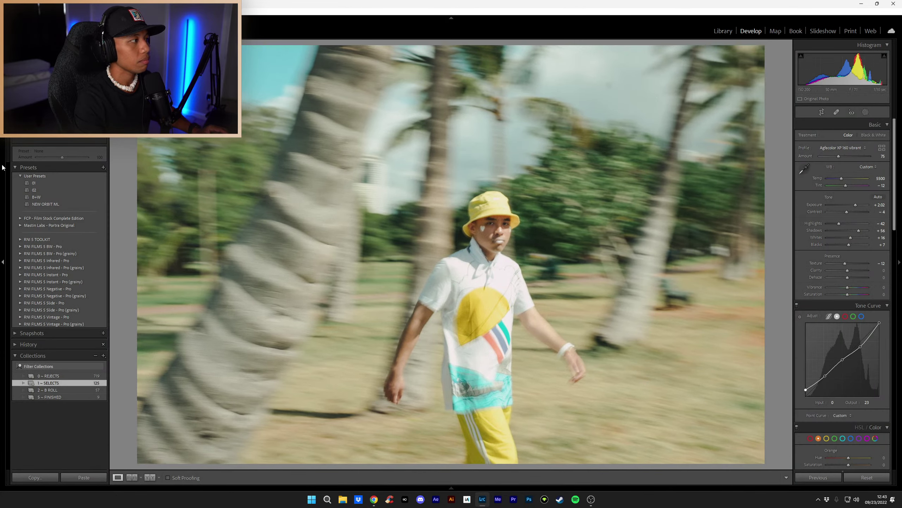
{"action": "key", "text": "F7"}
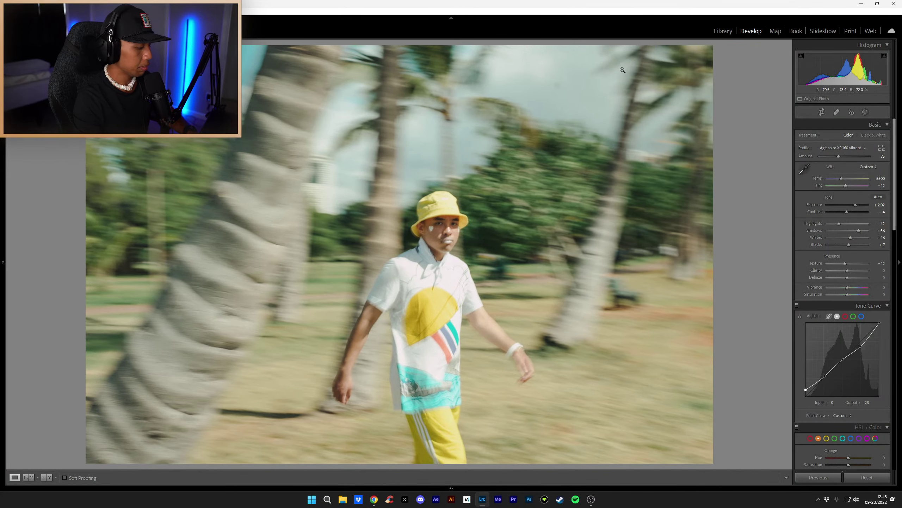
{"action": "key", "text": "5"}
Step: Apply the NEW ORBIT ML preset to the next motion-blur photo and check the man's blurred face up close
{"action": "key", "text": "Right"}
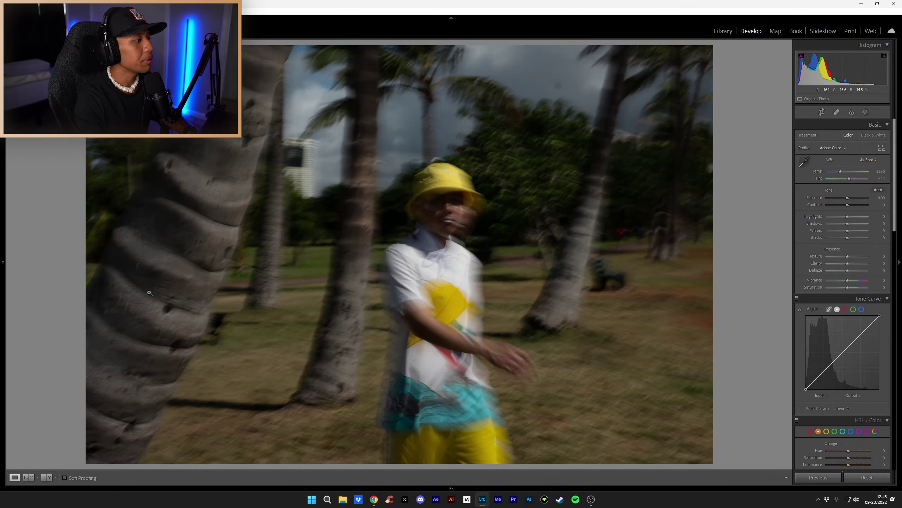
{"action": "mouse_move", "coordinate": [2, 262]}
{"action": "left_click", "coordinate": [53, 205]}
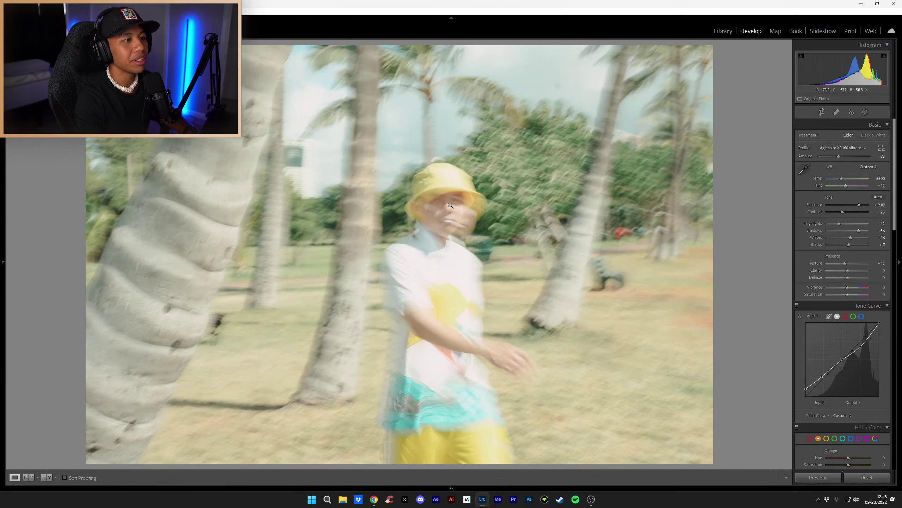
{"action": "left_click", "coordinate": [446, 205]}
{"action": "left_click_drag", "start_coordinate": [483, 201], "coordinate": [489, 203]}
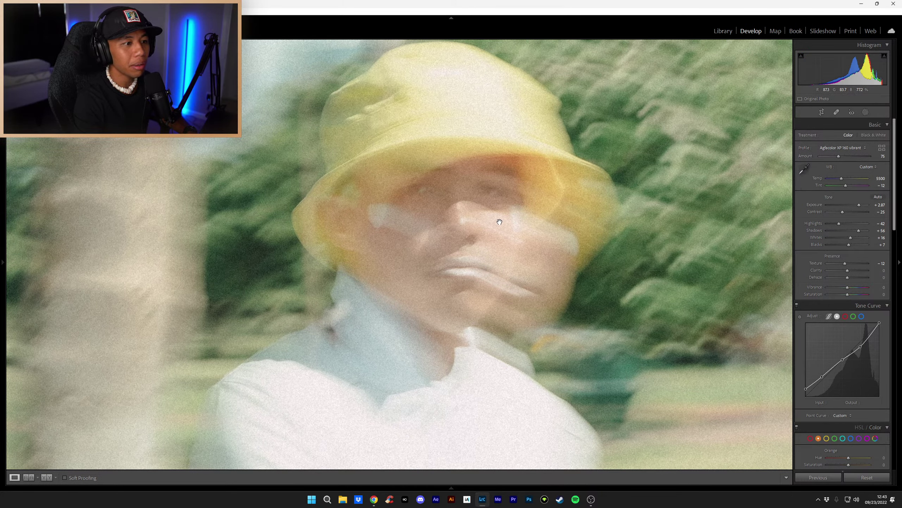
{"action": "left_click", "coordinate": [459, 210]}
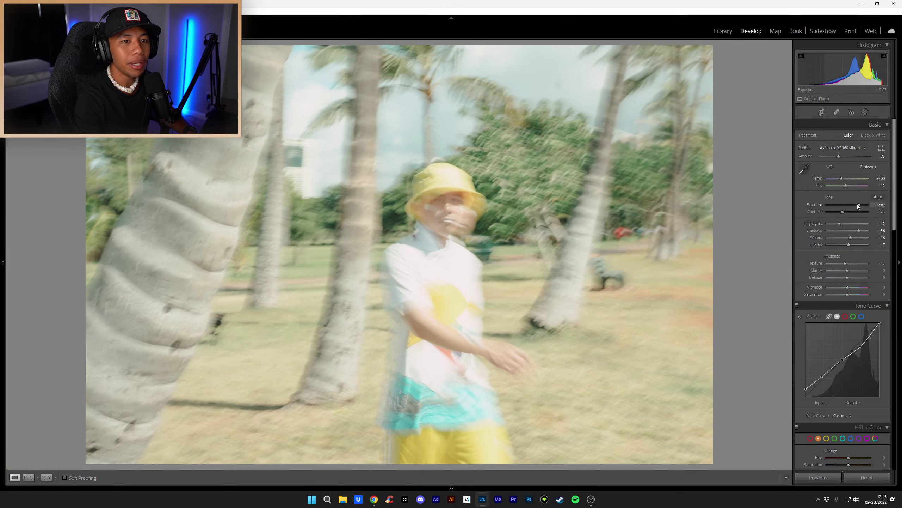
Step: Lower the exposure to +2.02 and heal the dark spot in the sky above the trees with a size 59 brush
{"action": "left_click_drag", "start_coordinate": [859, 205], "coordinate": [856, 205]}
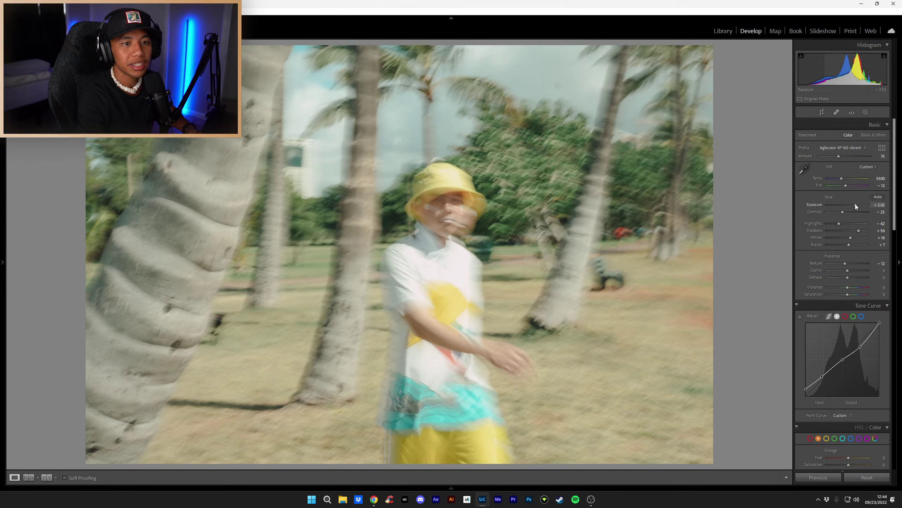
{"action": "left_click_drag", "start_coordinate": [855, 204], "coordinate": [855, 203]}
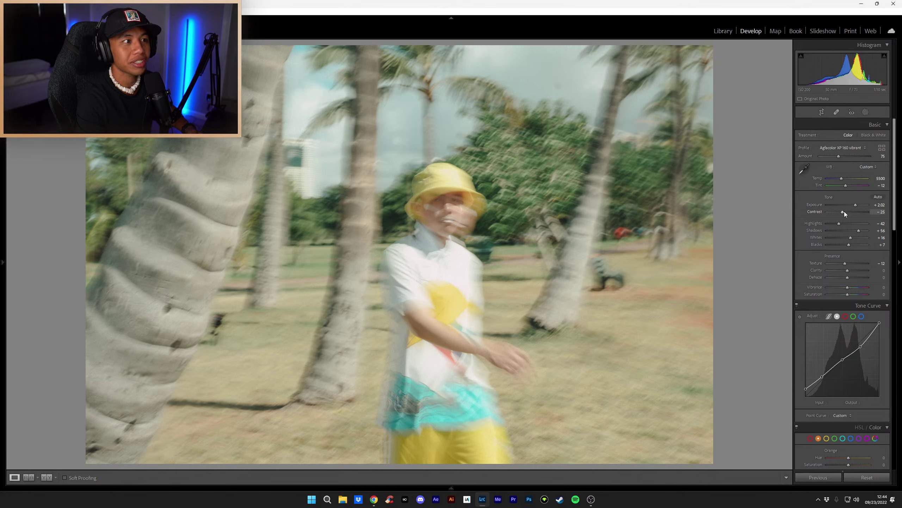
{"action": "left_click", "coordinate": [574, 90]}
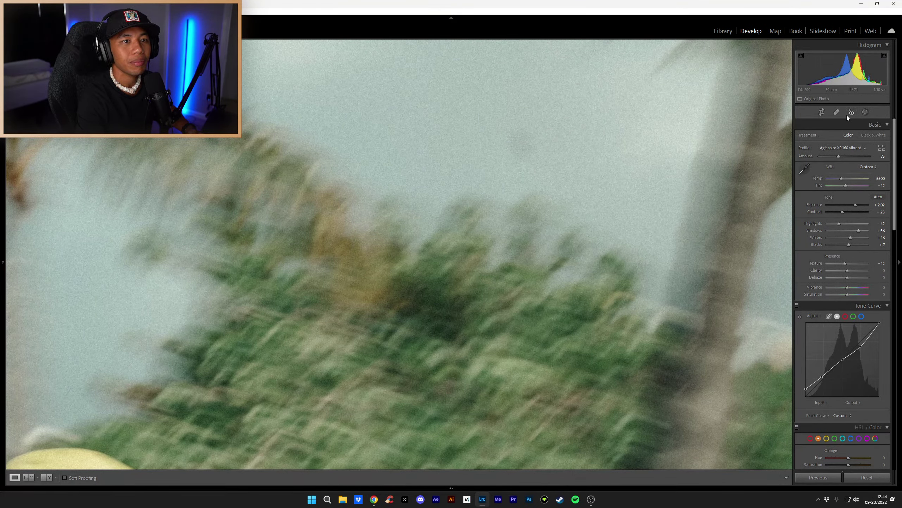
{"action": "left_click", "coordinate": [836, 112]}
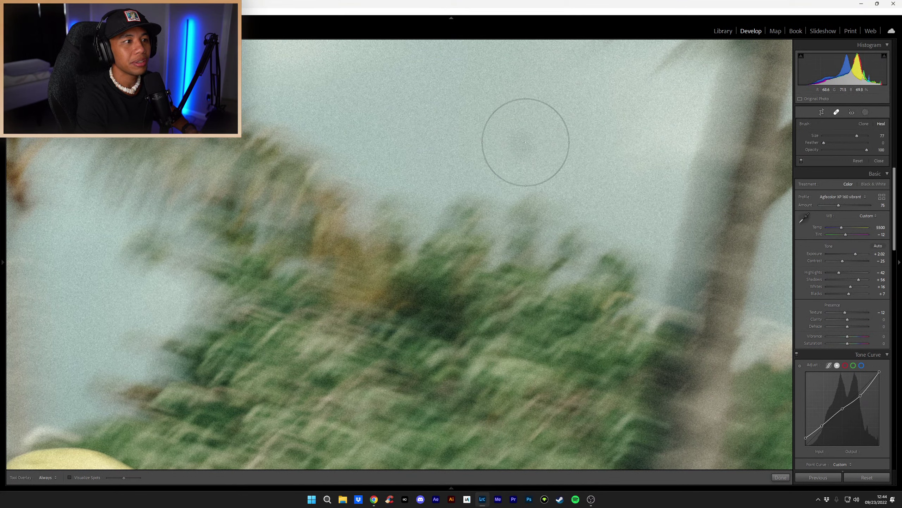
{"action": "scroll", "coordinate": [526, 143], "scroll_direction": "down", "scroll_amount": 4}
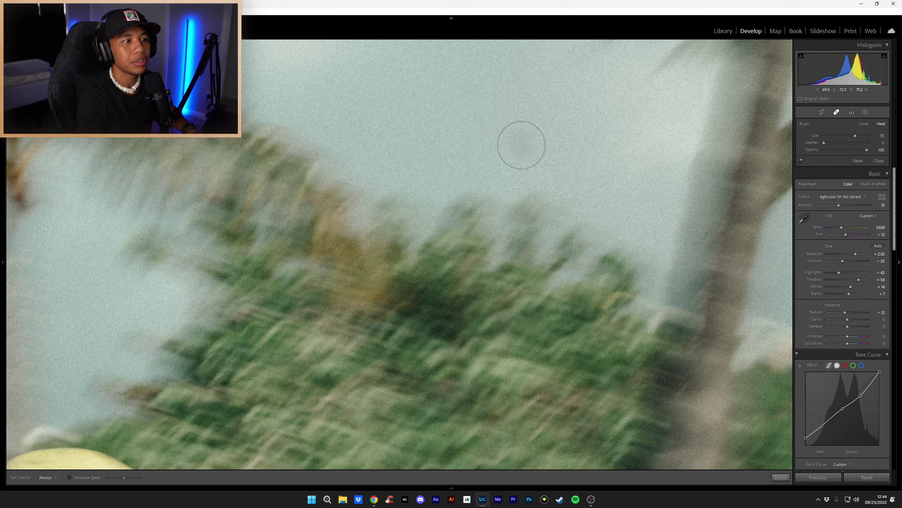
{"action": "scroll", "coordinate": [523, 144], "scroll_direction": "down", "scroll_amount": 5}
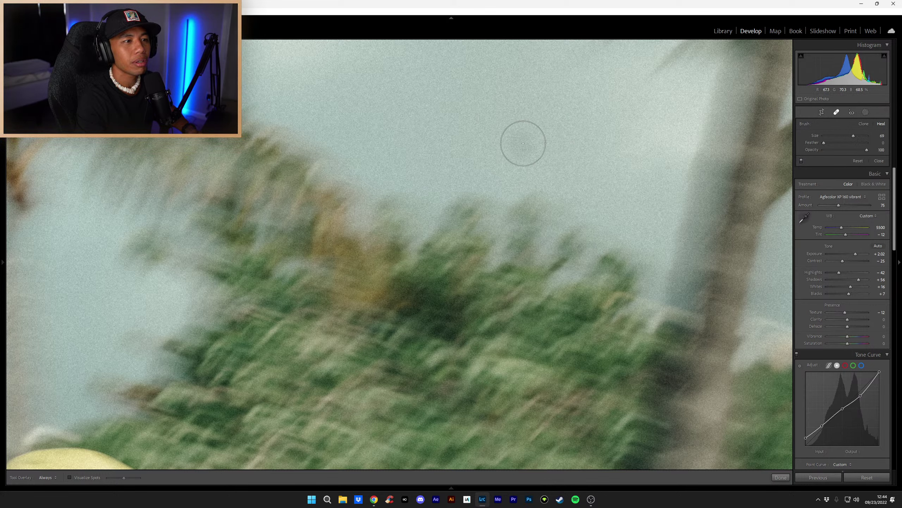
{"action": "scroll", "coordinate": [523, 143], "scroll_direction": "down", "scroll_amount": 4}
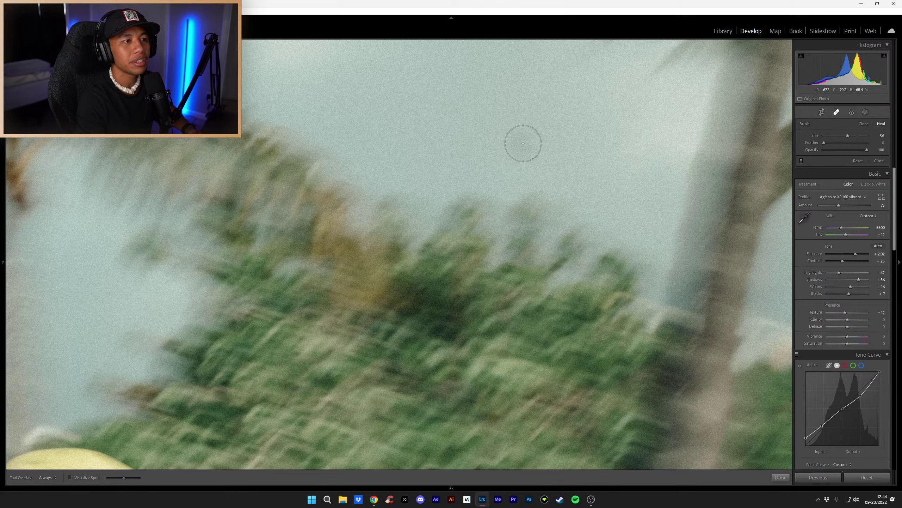
{"action": "scroll", "coordinate": [524, 143], "scroll_direction": "up", "scroll_amount": 2}
{"action": "left_click", "coordinate": [523, 143]}
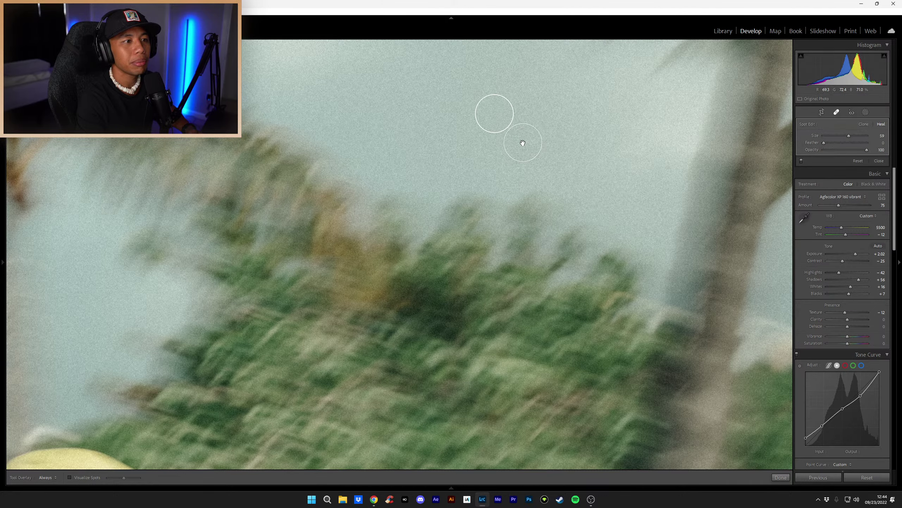
{"action": "left_click", "coordinate": [781, 477]}
{"action": "left_click", "coordinate": [430, 280]}
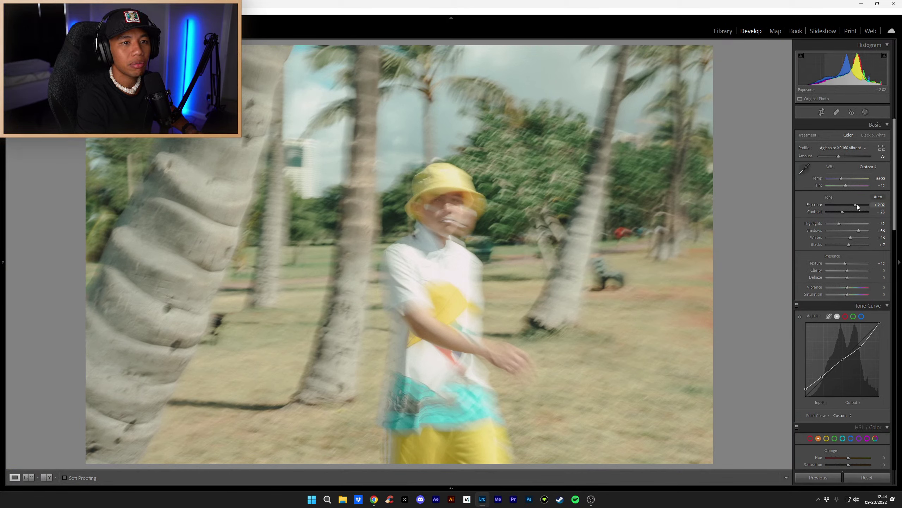
Step: Fine-tune the blurred photo's exposure to +1.84 and its contrast to -11
{"action": "left_click_drag", "start_coordinate": [857, 204], "coordinate": [858, 205]}
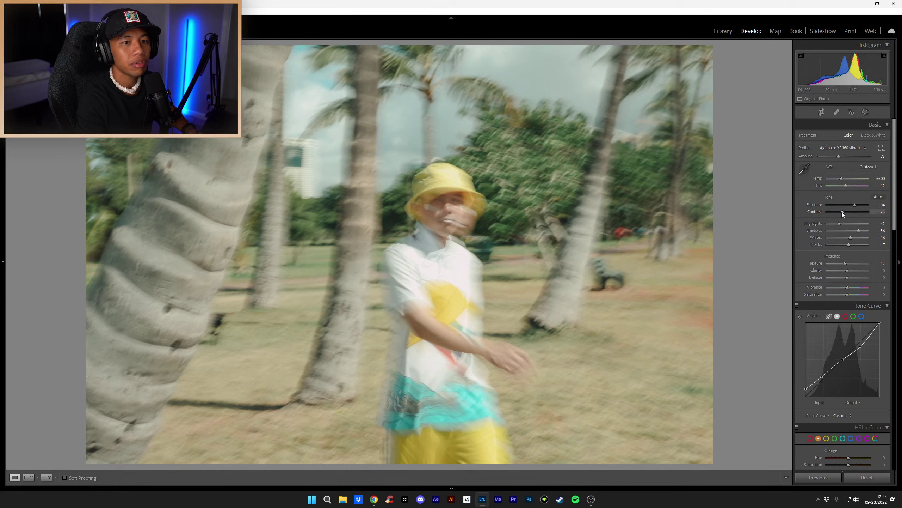
{"action": "left_click_drag", "start_coordinate": [842, 212], "coordinate": [846, 210]}
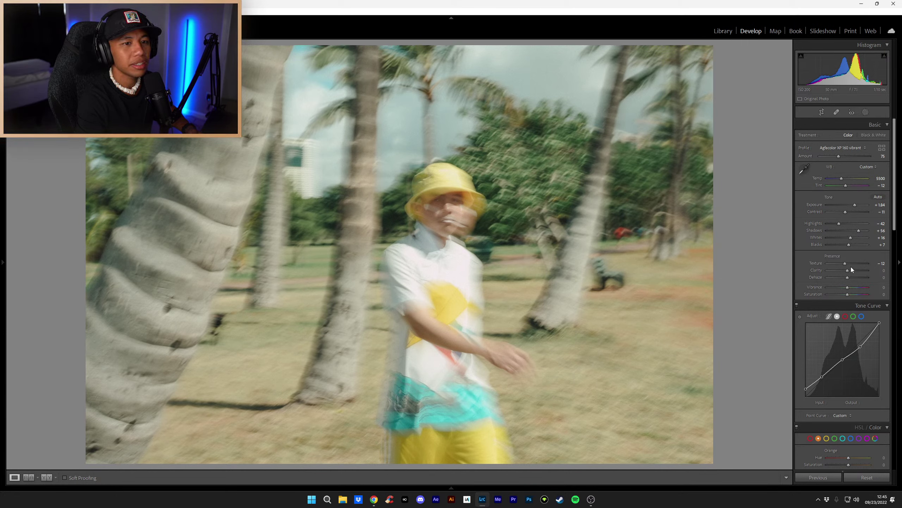
Step: Move the tone curve's lower point to input 57, output 66 and the upper point to 200, 183, and give the photo the FINISHED rating
{"action": "left_click_drag", "start_coordinate": [821, 376], "coordinate": [822, 378]}
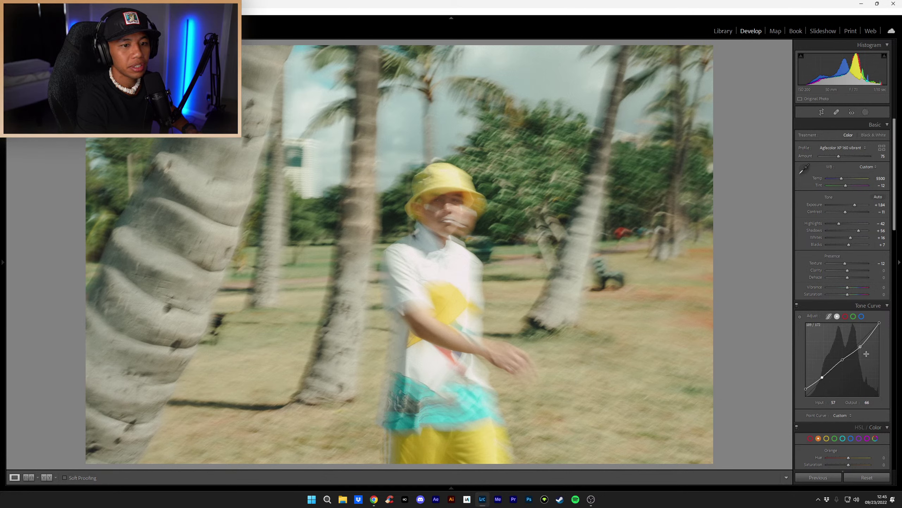
{"action": "left_click_drag", "start_coordinate": [861, 348], "coordinate": [864, 343]}
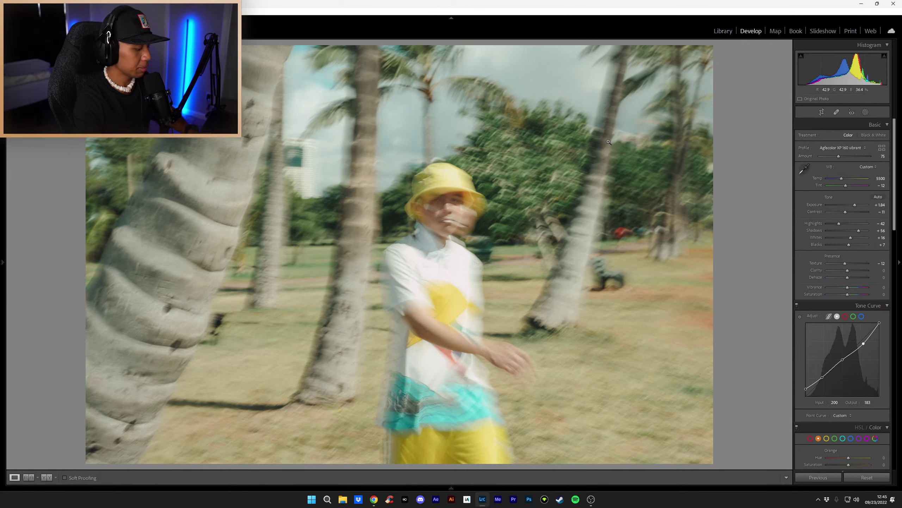
{"action": "key", "text": "3"}
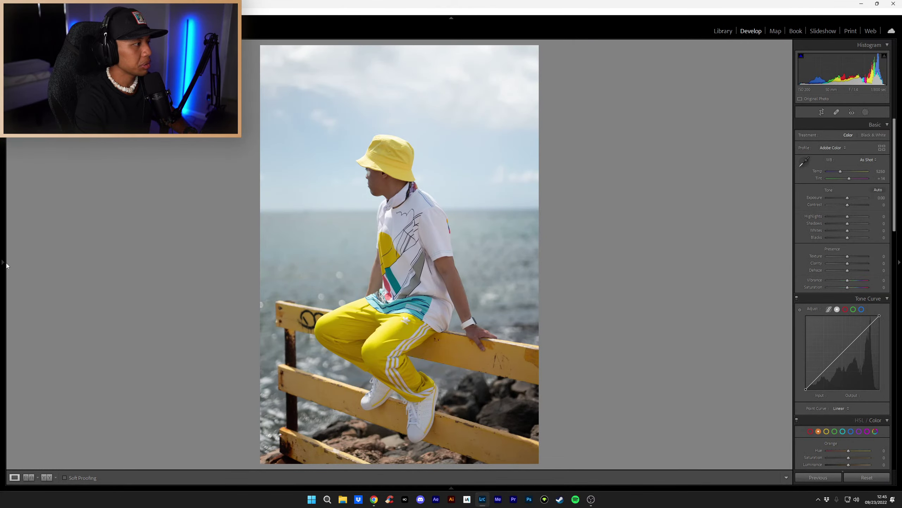
Step: Browse the B ROLL collection in the Library grid and view the beach warning sign photo full size
{"action": "mouse_move", "coordinate": [5, 264]}
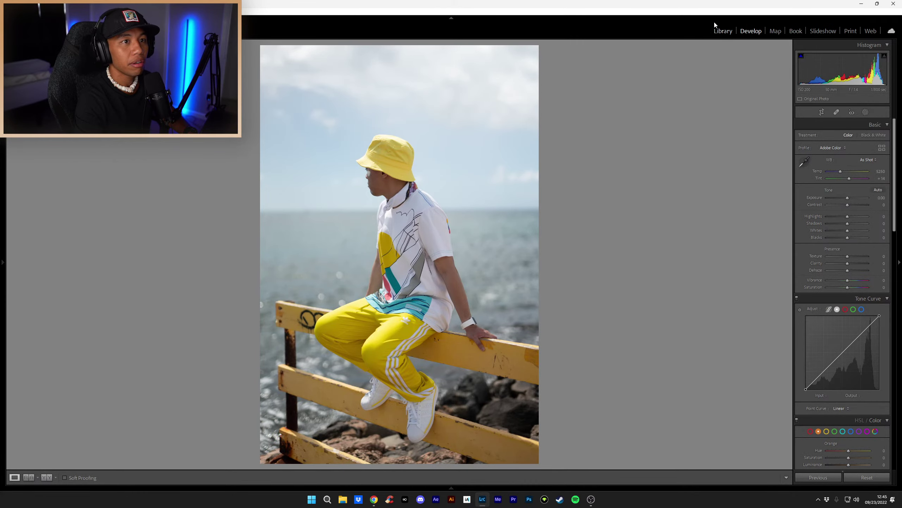
{"action": "left_click", "coordinate": [728, 32]}
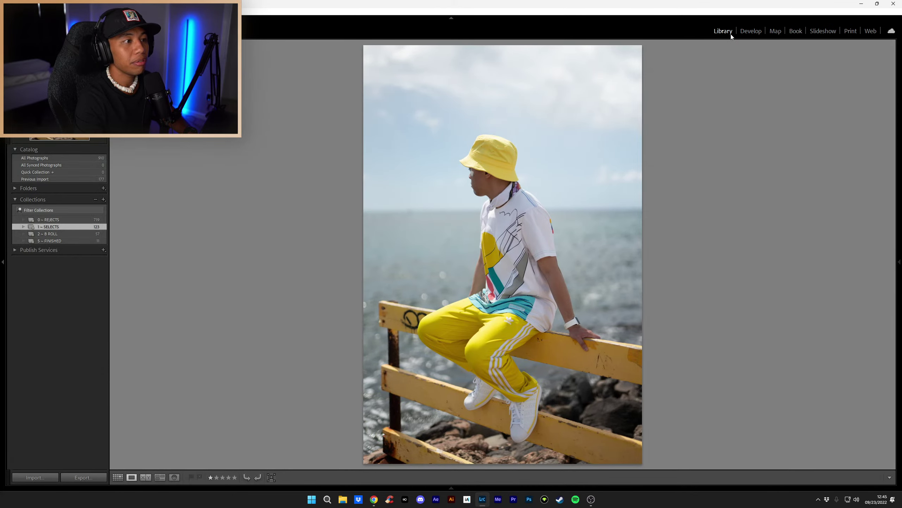
{"action": "left_click", "coordinate": [118, 476]}
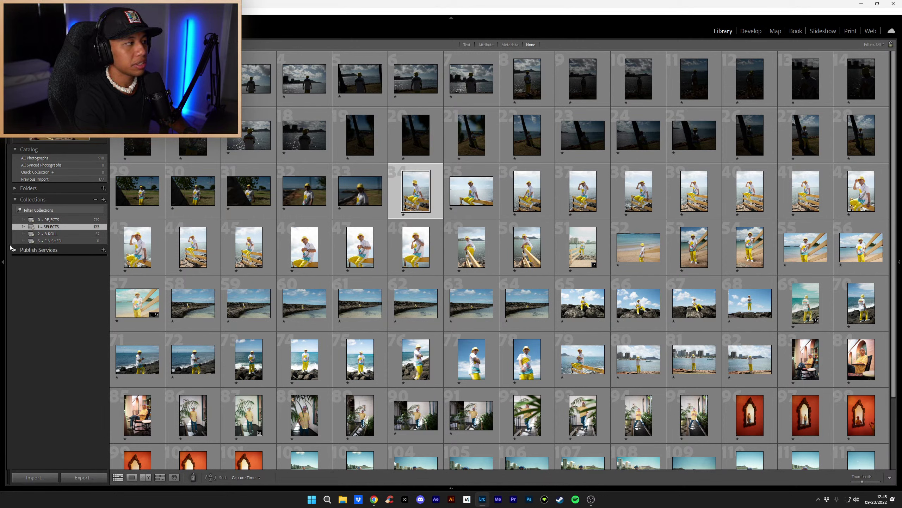
{"action": "left_click", "coordinate": [49, 235]}
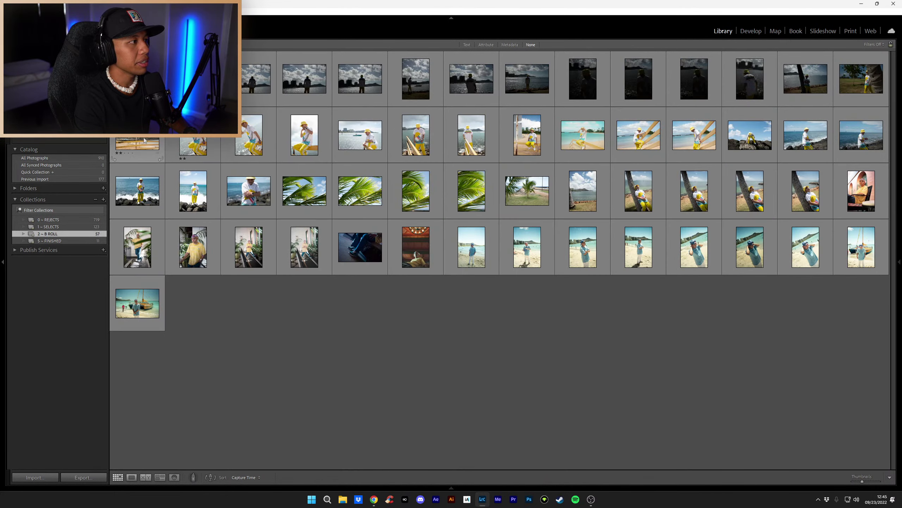
{"action": "double_click", "coordinate": [144, 139]}
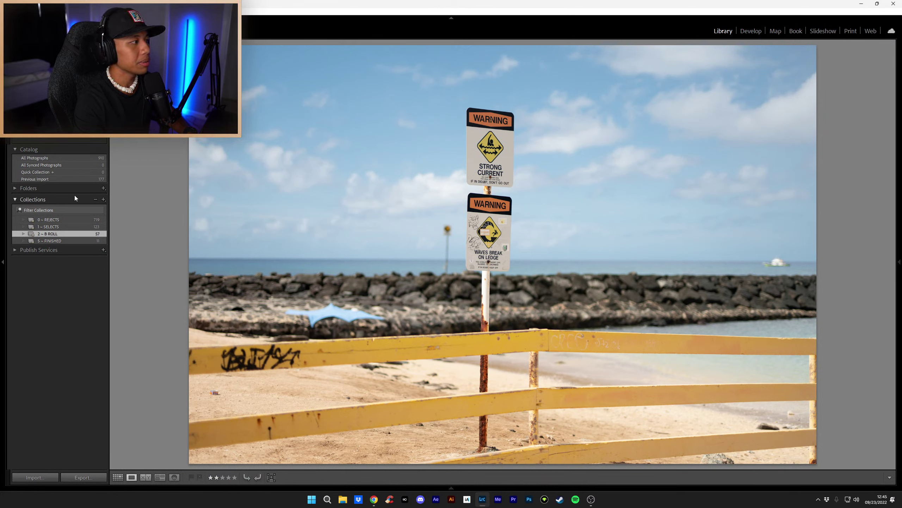
Step: Return to the SELECTS collection and preview two portraits of the man sitting on the yellow fence by the sea
{"action": "left_click", "coordinate": [64, 226]}
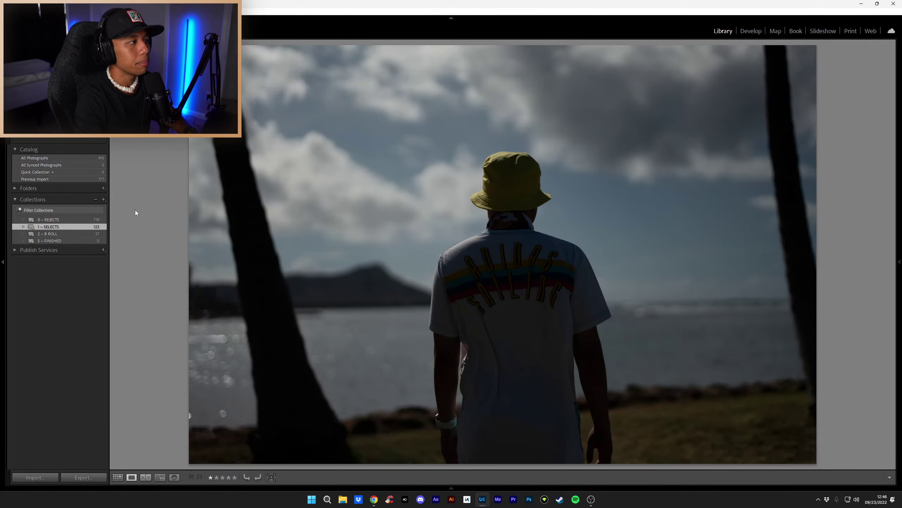
{"action": "key", "text": "g"}
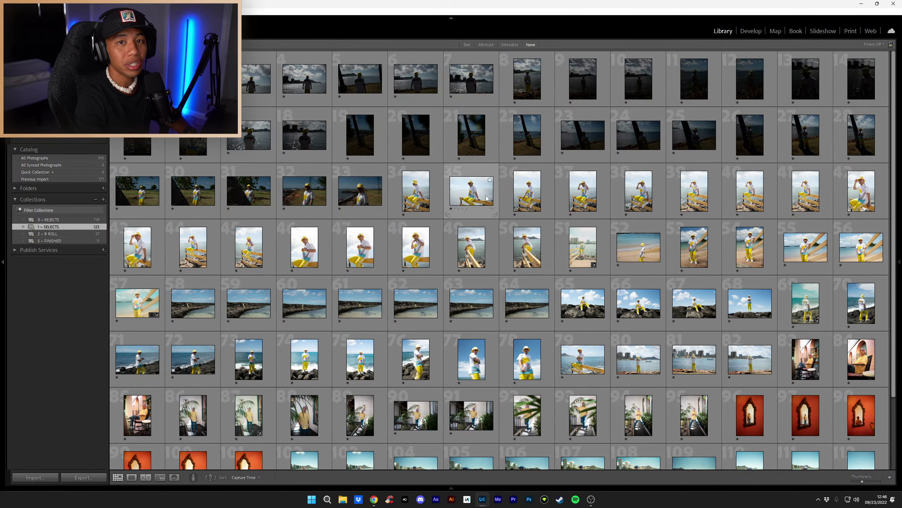
{"action": "double_click", "coordinate": [531, 202]}
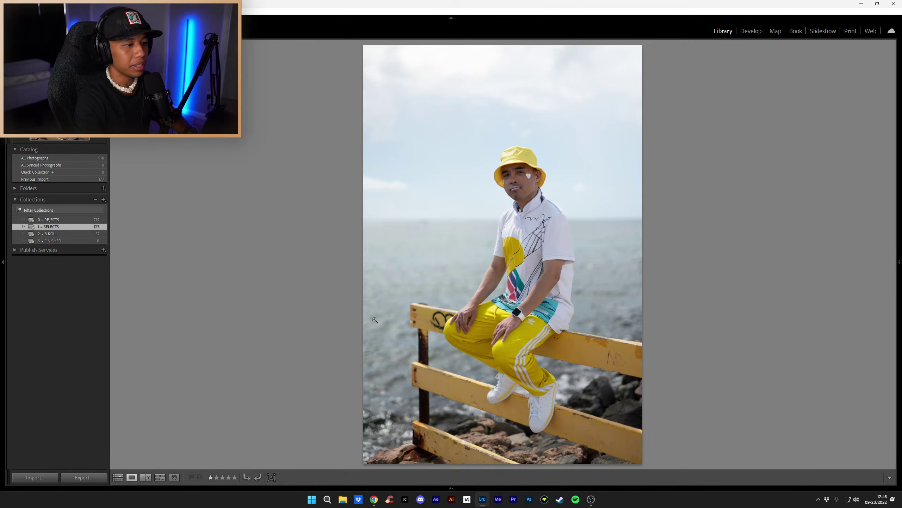
{"action": "left_click", "coordinate": [118, 476]}
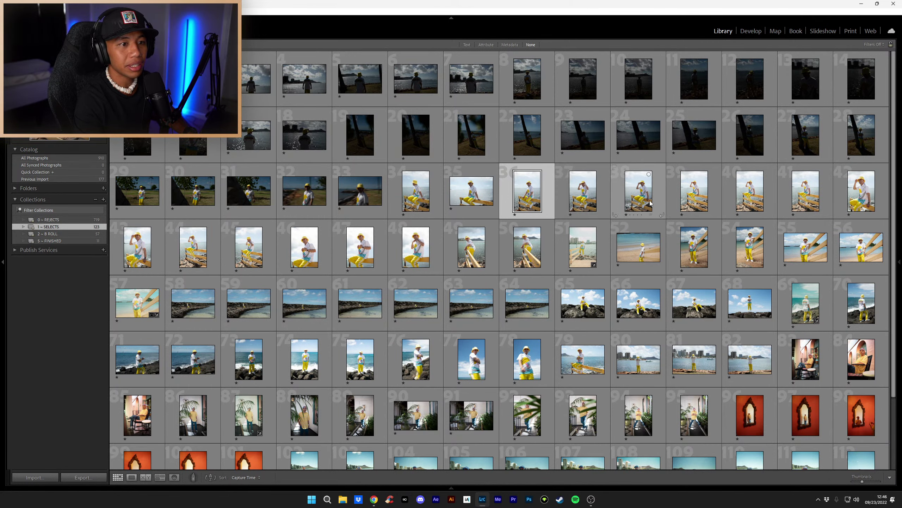
{"action": "double_click", "coordinate": [702, 187]}
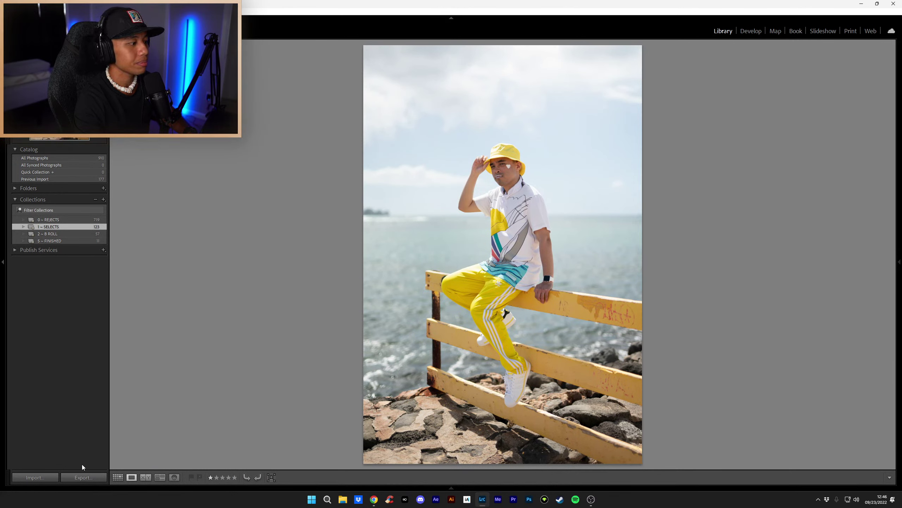
{"action": "key", "text": "g"}
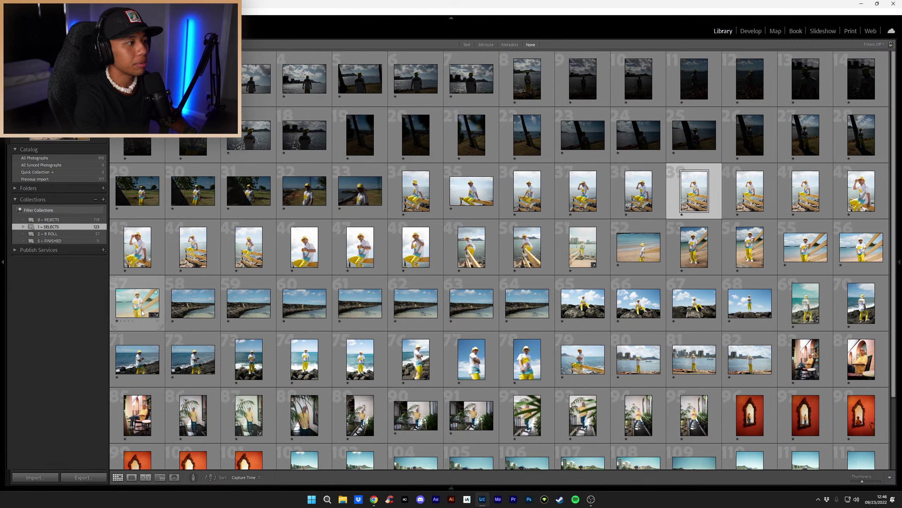
Step: Compare enlarged views of the similar portraits of the man sitting on the yellow fence
{"action": "double_click", "coordinate": [195, 262]}
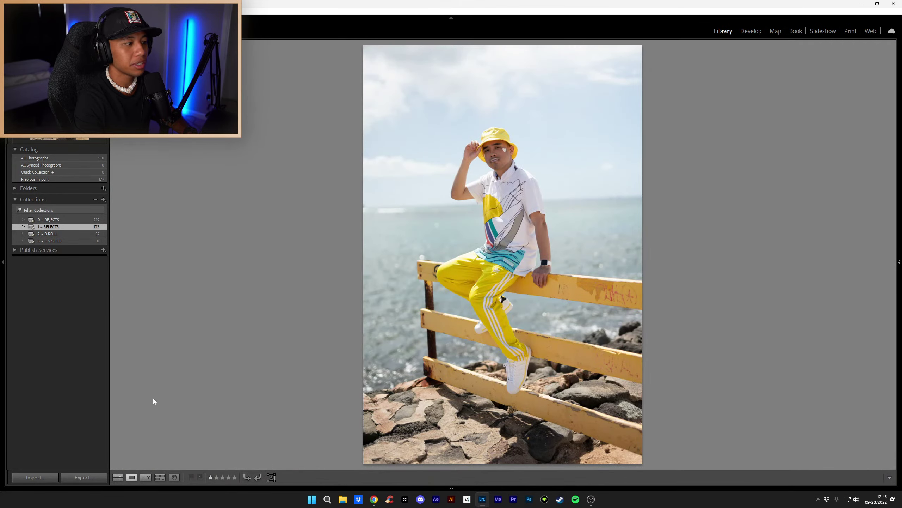
{"action": "left_click", "coordinate": [118, 477]}
{"action": "left_click", "coordinate": [808, 193]}
{"action": "double_click", "coordinate": [808, 194]}
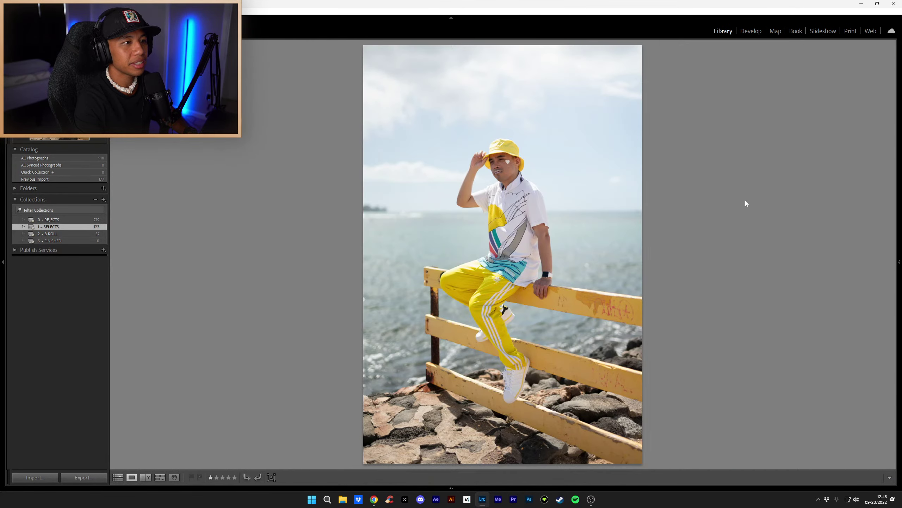
{"action": "left_click", "coordinate": [118, 477]}
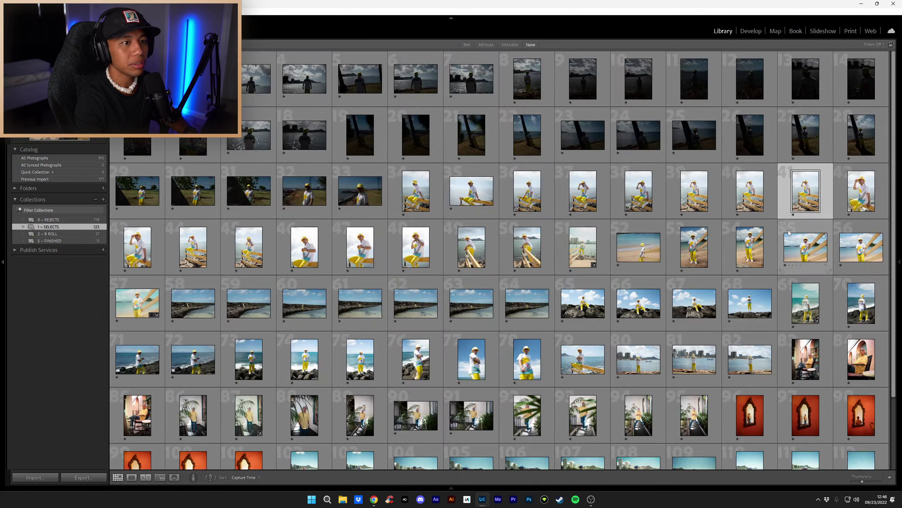
{"action": "double_click", "coordinate": [762, 204]}
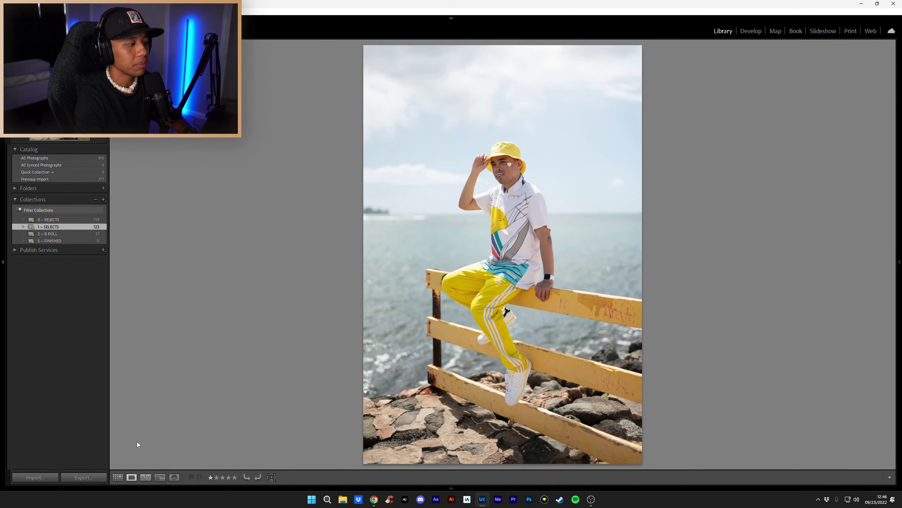
{"action": "left_click", "coordinate": [118, 477]}
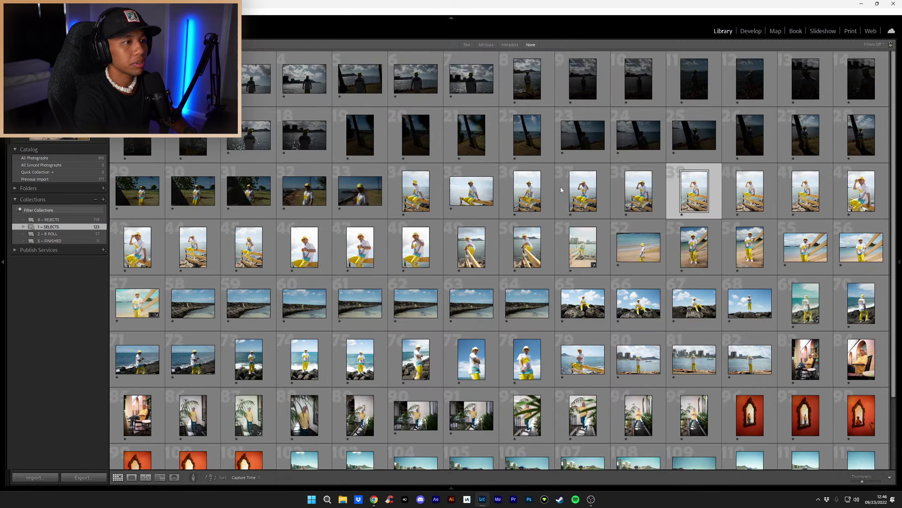
Step: Open the fence portrait with the tilted horizon for developing and straighten its crop by about 1.3 degrees
{"action": "double_click", "coordinate": [194, 251]}
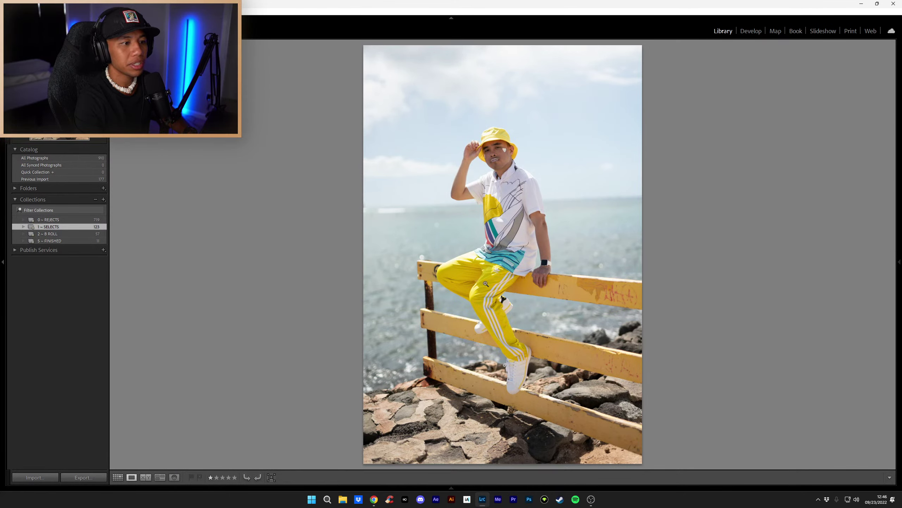
{"action": "left_click", "coordinate": [746, 31]}
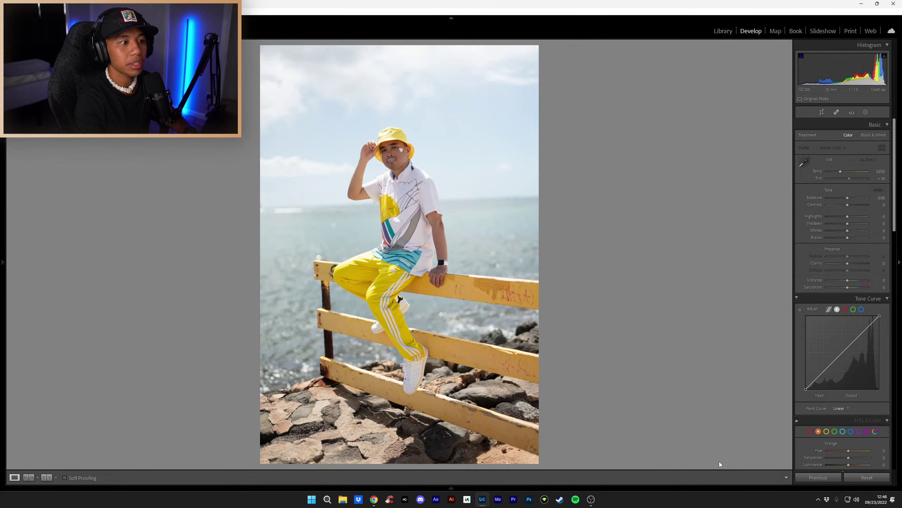
{"action": "left_click", "coordinate": [822, 113]}
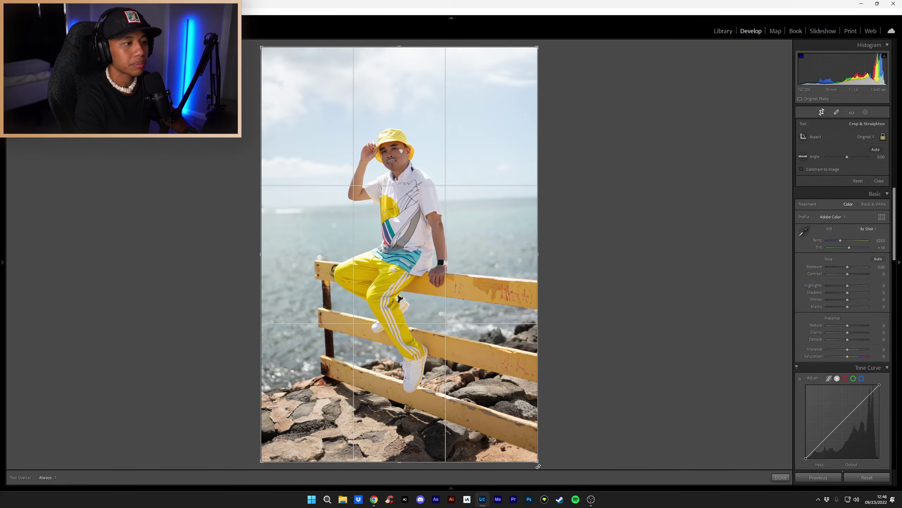
{"action": "left_click_drag", "start_coordinate": [539, 466], "coordinate": [529, 461]}
{"action": "left_click", "coordinate": [785, 479]}
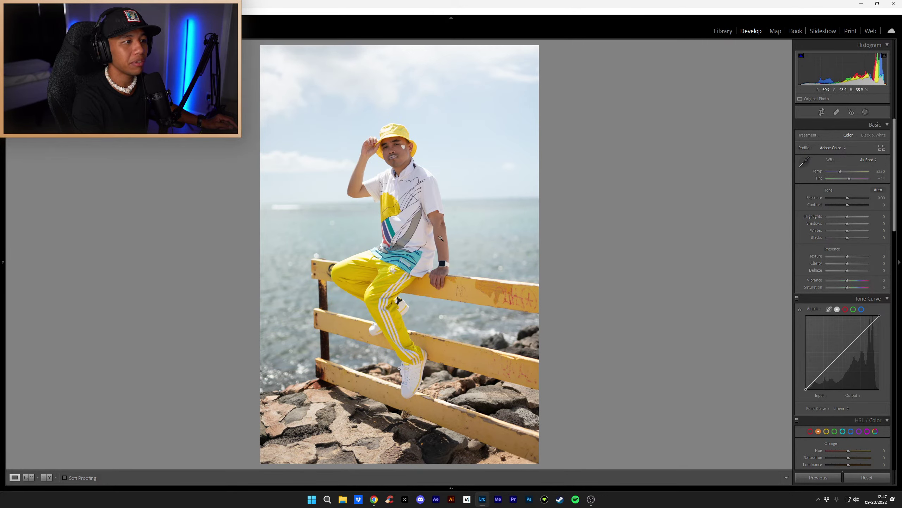
{"action": "left_click", "coordinate": [443, 265]}
{"action": "left_click", "coordinate": [442, 278]}
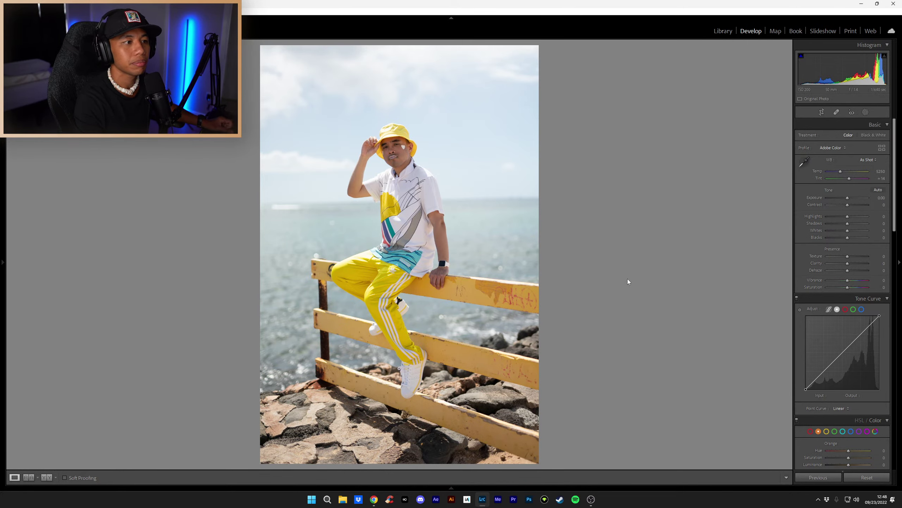
Step: Apply the NEW ORBIT ML user preset to the portrait and set the exposure to −0.35
{"action": "mouse_move", "coordinate": [2, 177]}
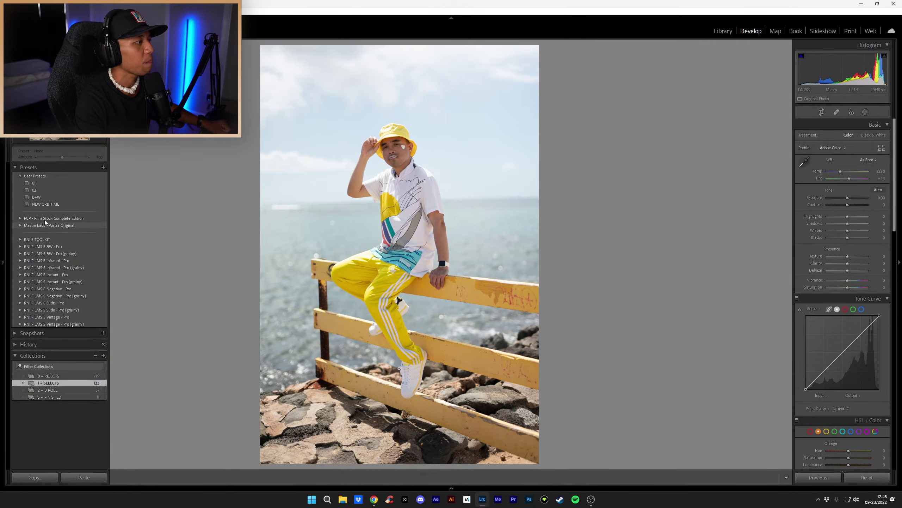
{"action": "left_click", "coordinate": [53, 204]}
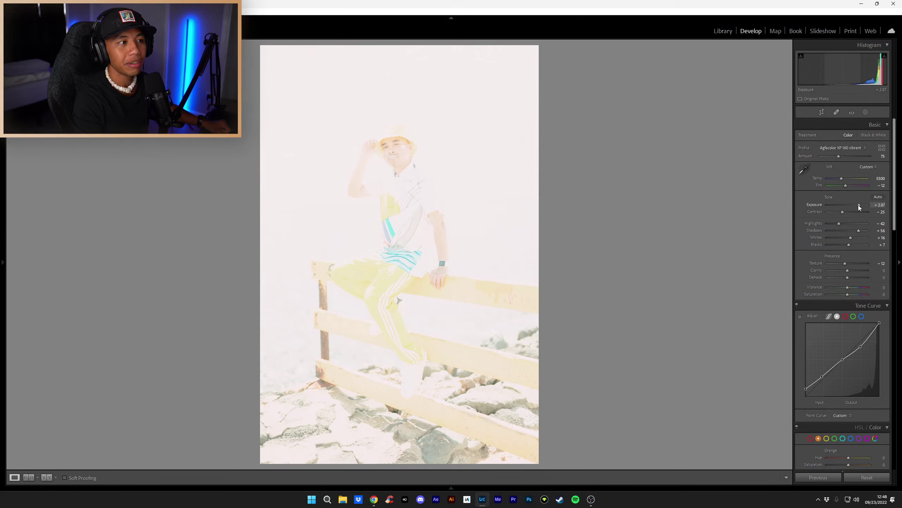
{"action": "left_click_drag", "start_coordinate": [859, 205], "coordinate": [846, 206]}
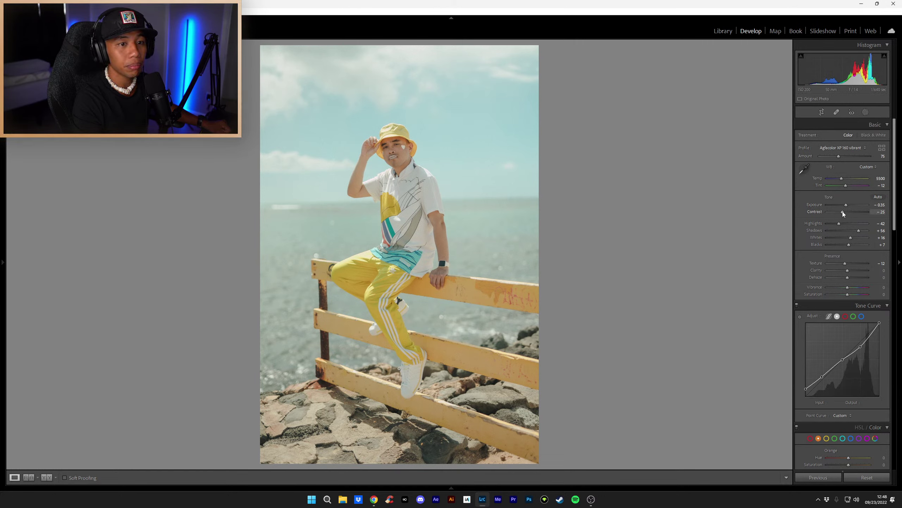
{"action": "mouse_move", "coordinate": [843, 212]}
{"action": "left_mouse_down"}
{"action": "mouse_move", "coordinate": [852, 211]}
{"action": "mouse_move", "coordinate": [843, 211]}
{"action": "left_mouse_up"}
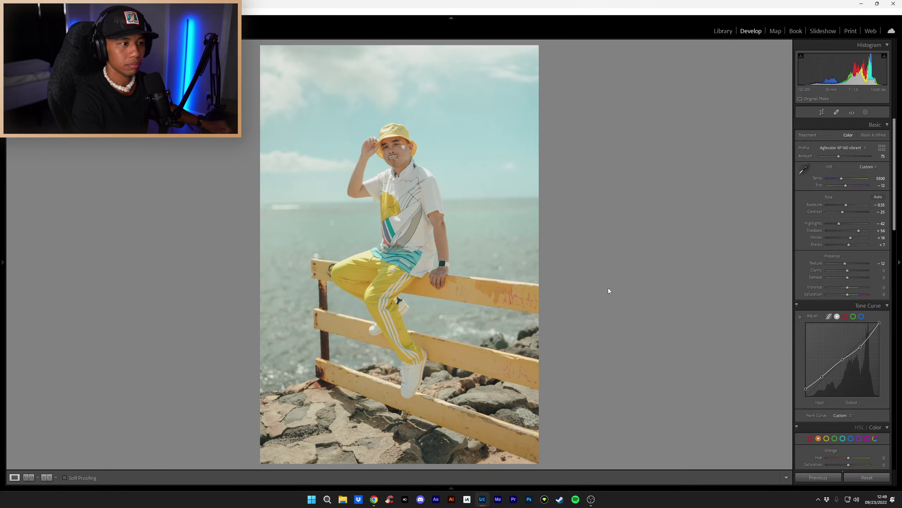
Step: Straighten the portrait further by rotating the crop to an angle of 2.02
{"action": "left_click", "coordinate": [822, 113]}
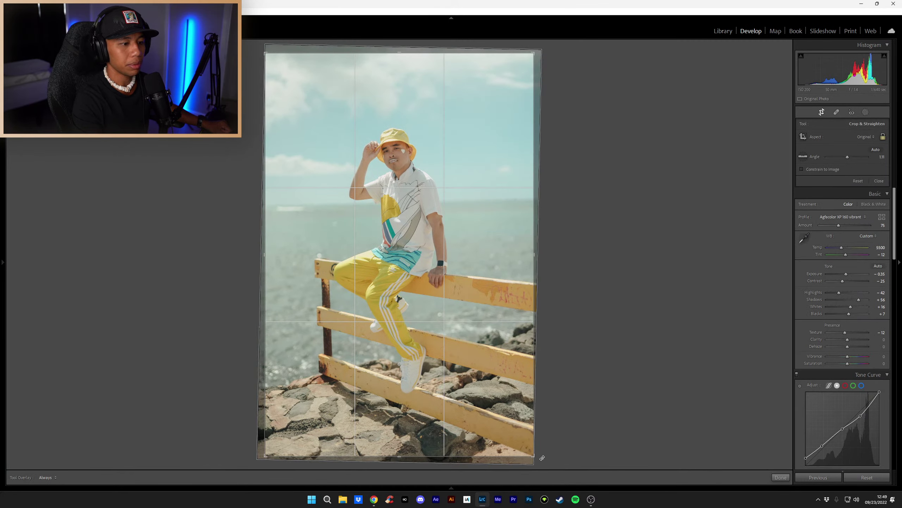
{"action": "left_click_drag", "start_coordinate": [542, 461], "coordinate": [540, 466]}
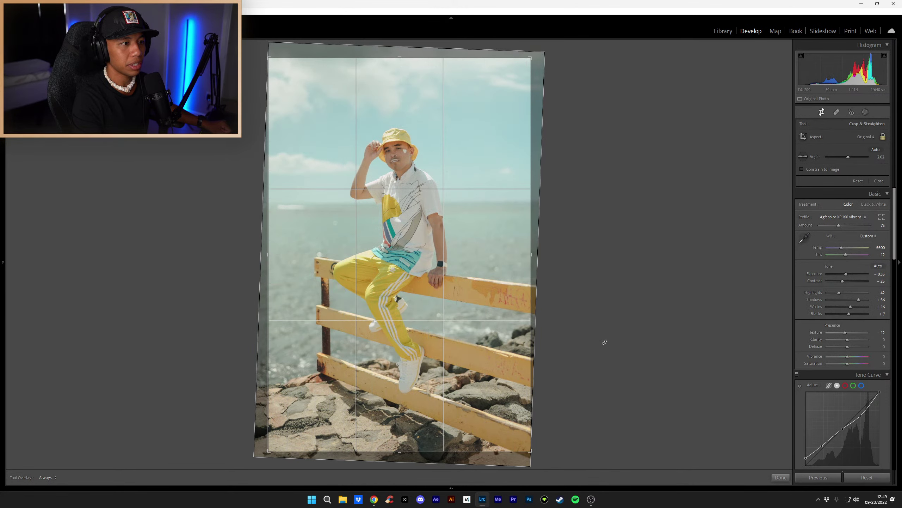
{"action": "left_click", "coordinate": [781, 477]}
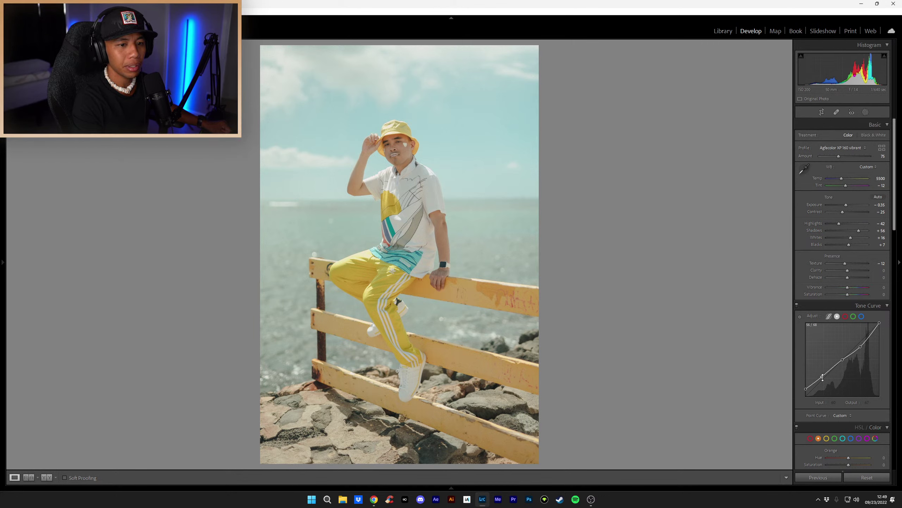
Step: Reshape the shadows on the tone curve by moving the shadow point to about input 44, output 56
{"action": "left_click_drag", "start_coordinate": [823, 378], "coordinate": [822, 379]}
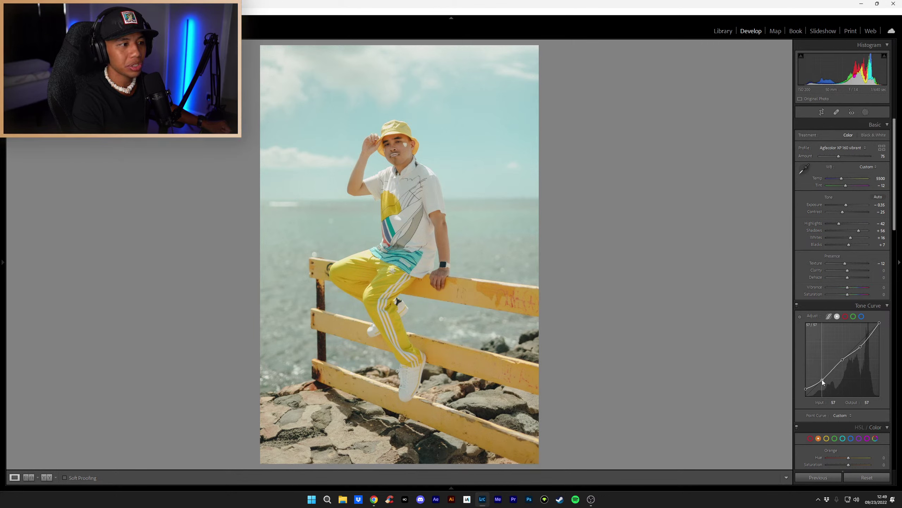
{"action": "left_click_drag", "start_coordinate": [822, 380], "coordinate": [822, 380]}
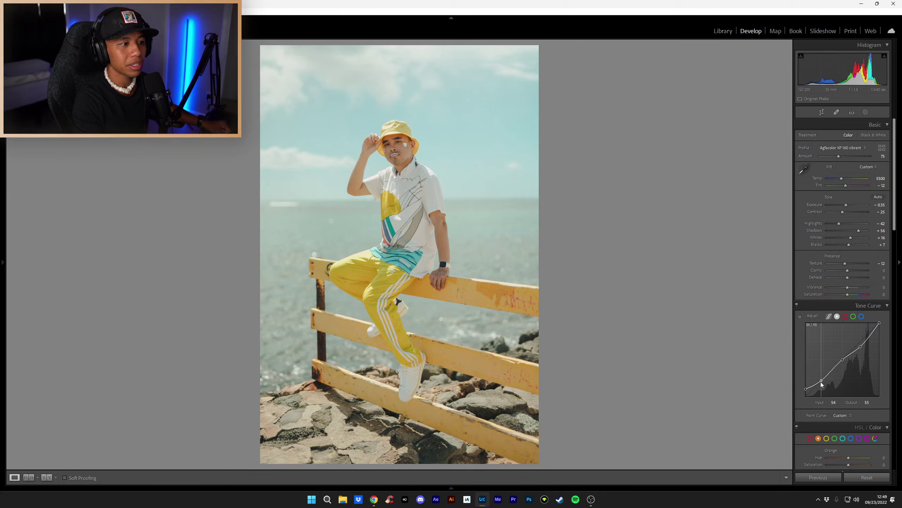
{"action": "left_click_drag", "start_coordinate": [821, 384], "coordinate": [818, 384]}
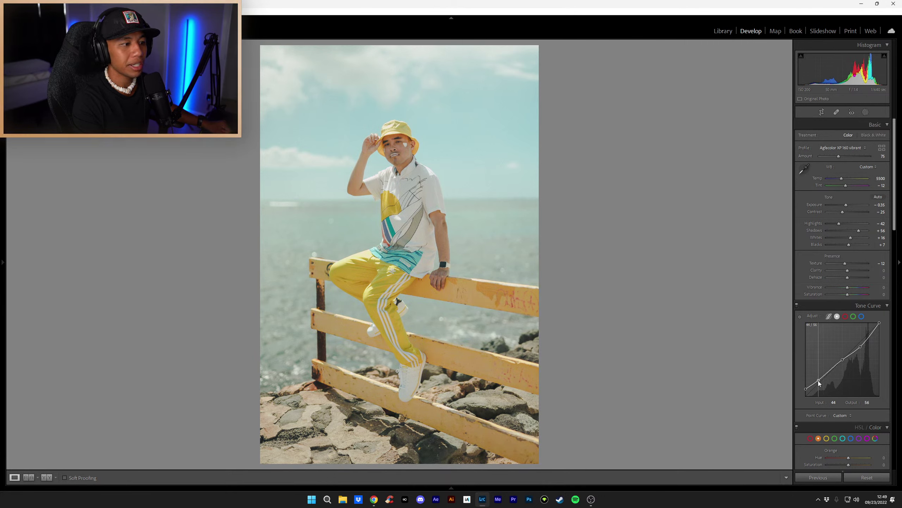
{"action": "left_click_drag", "start_coordinate": [819, 383], "coordinate": [818, 382]}
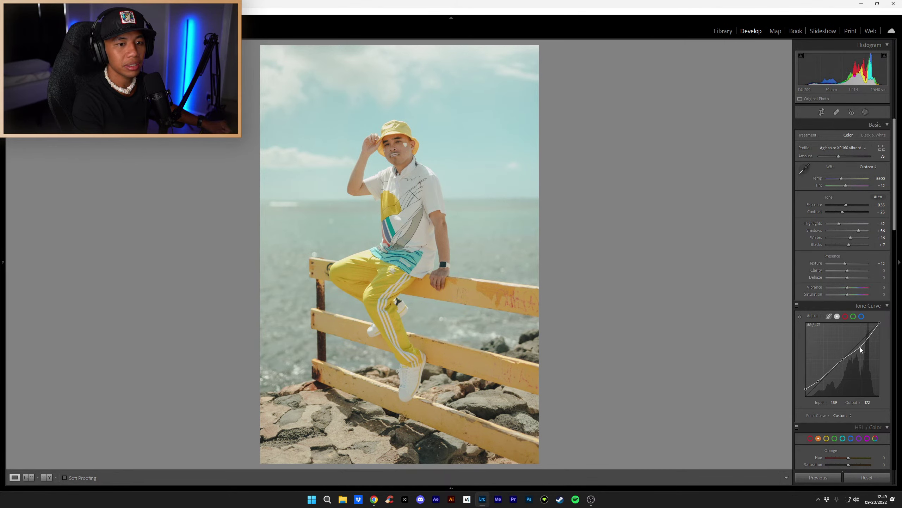
Step: Move the tone curve's highlight point to input 187, output 168, and raise its black point to input 7, output 37
{"action": "left_click_drag", "start_coordinate": [861, 350], "coordinate": [860, 348]}
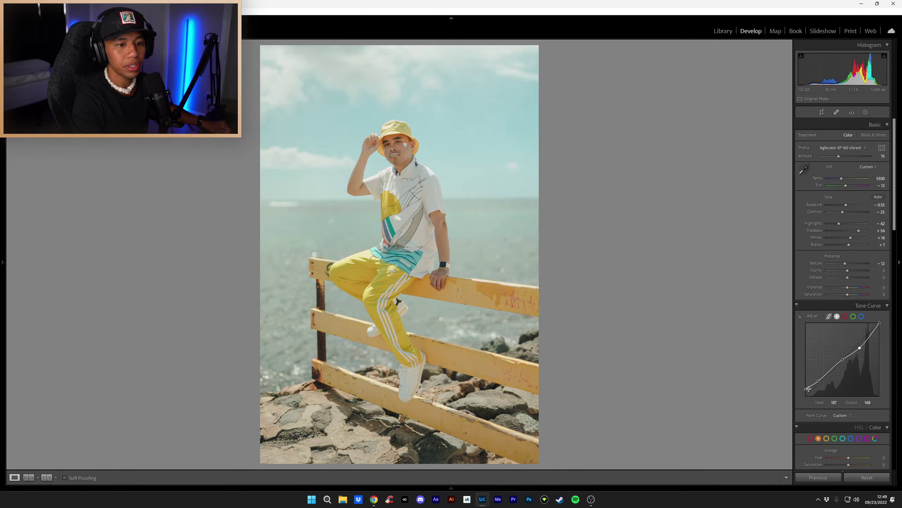
{"action": "left_click_drag", "start_coordinate": [806, 389], "coordinate": [807, 385]}
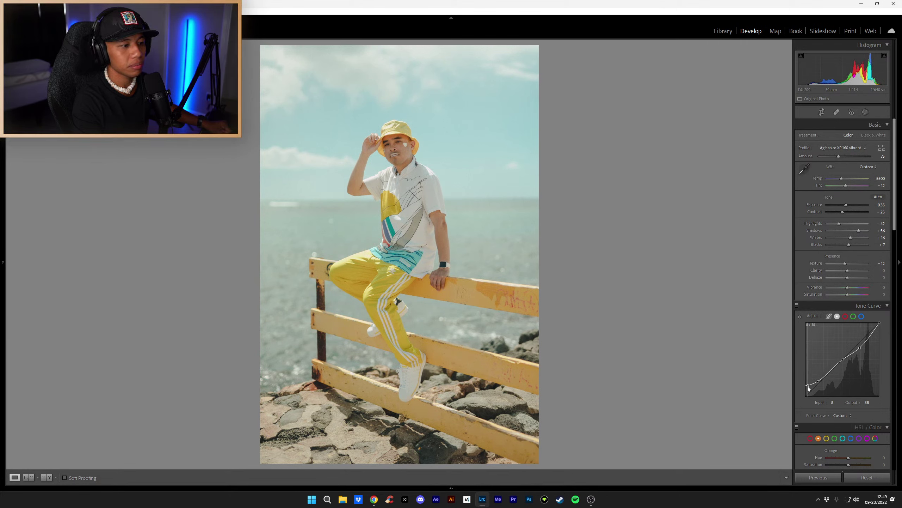
{"action": "left_click_drag", "start_coordinate": [809, 389], "coordinate": [809, 387]}
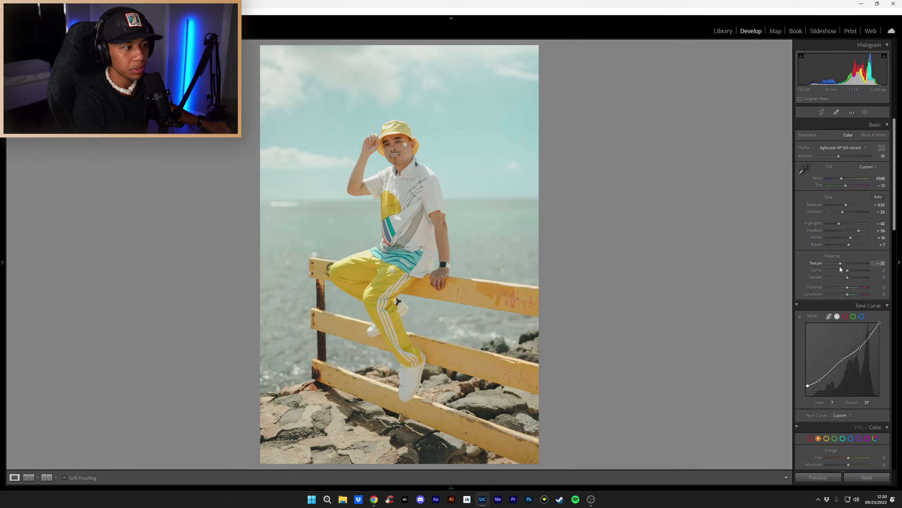
Step: Soften the portrait by reducing its Texture to −23
{"action": "left_click_drag", "start_coordinate": [845, 270], "coordinate": [839, 270]}
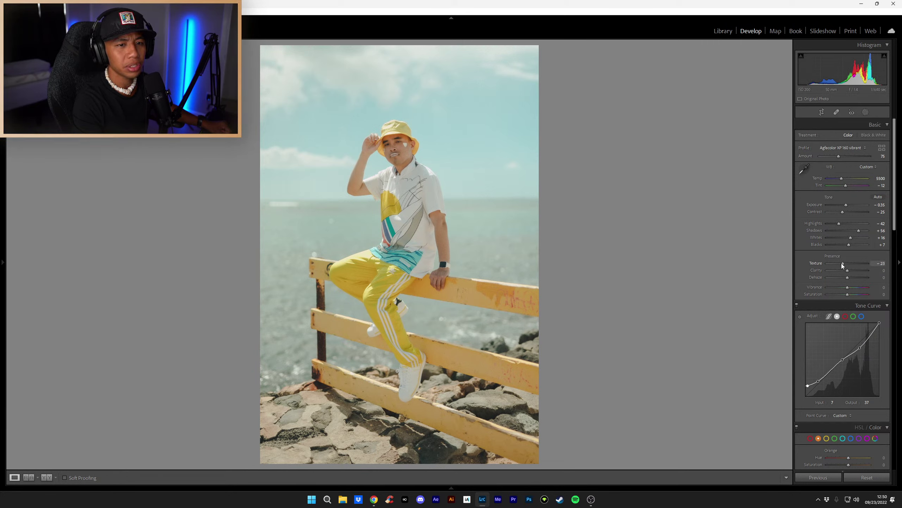
{"action": "key", "text": "Down"}
{"action": "key", "text": "Down"}
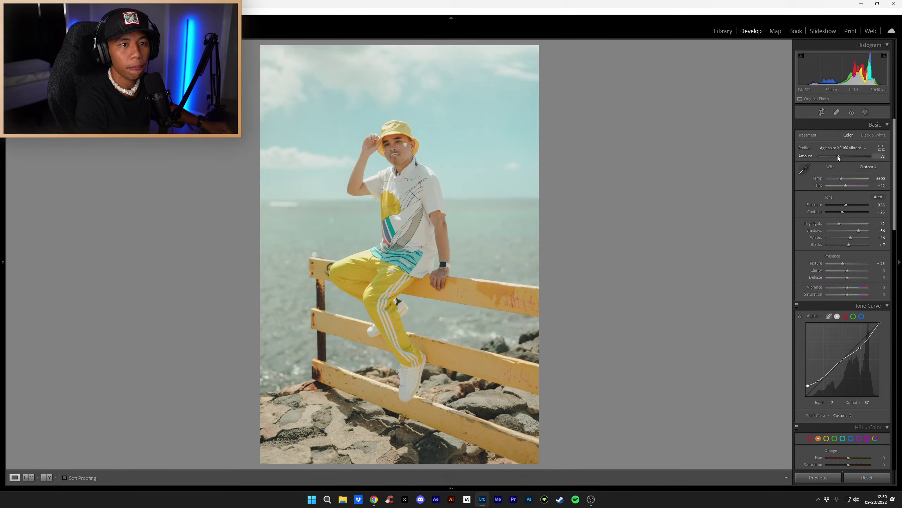
Step: Set the amount of the Agfacolor XP 160 vibrant profile to 85
{"action": "left_click_drag", "start_coordinate": [838, 156], "coordinate": [839, 155]}
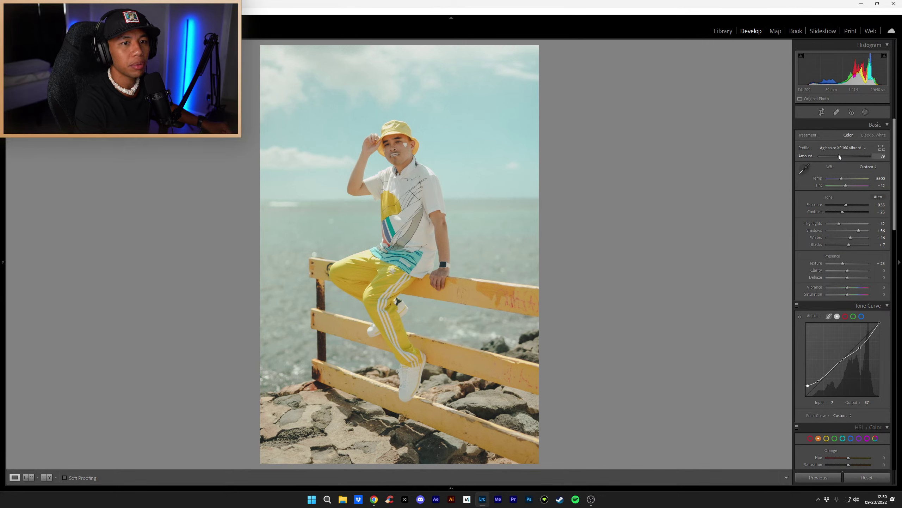
{"action": "left_click", "coordinate": [881, 156]}
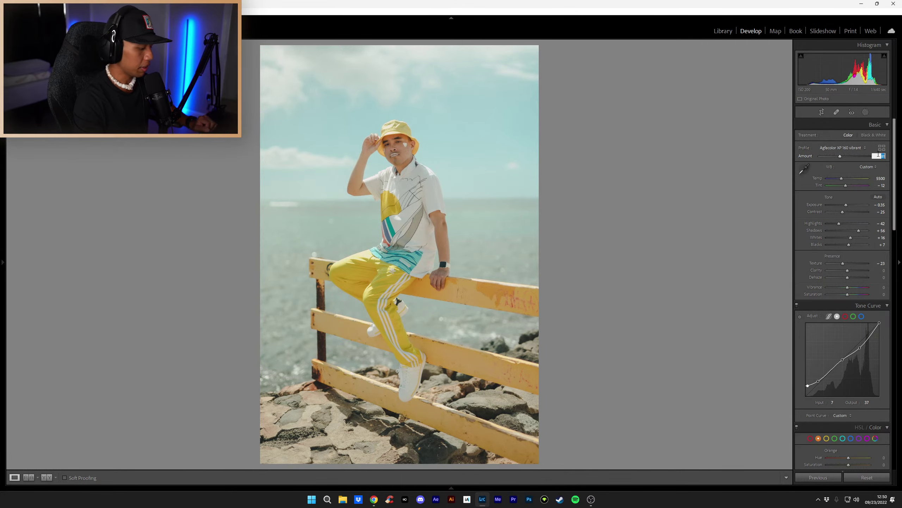
{"action": "type", "text": "85"}
{"action": "key", "text": "Return"}
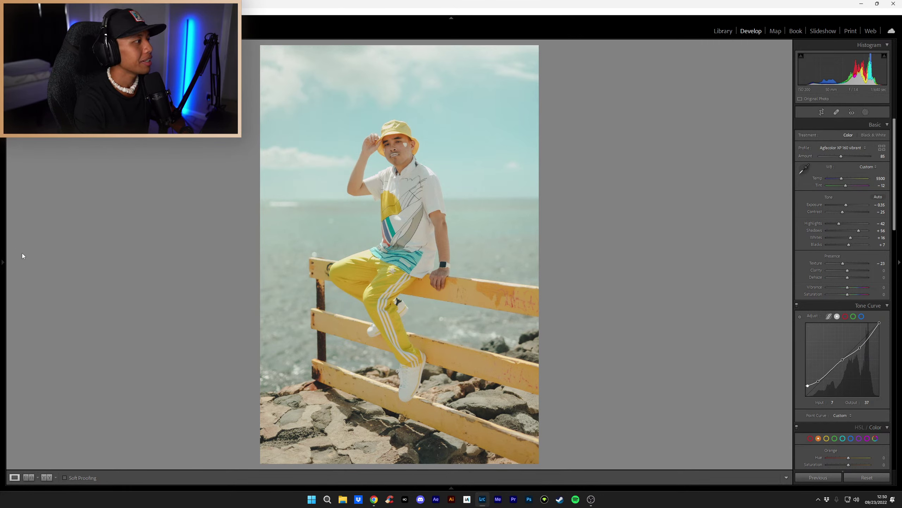
Step: Save the current look as a develop preset named NEW ORBIT 2.0 in the User Presets group
{"action": "mouse_move", "coordinate": [3, 262]}
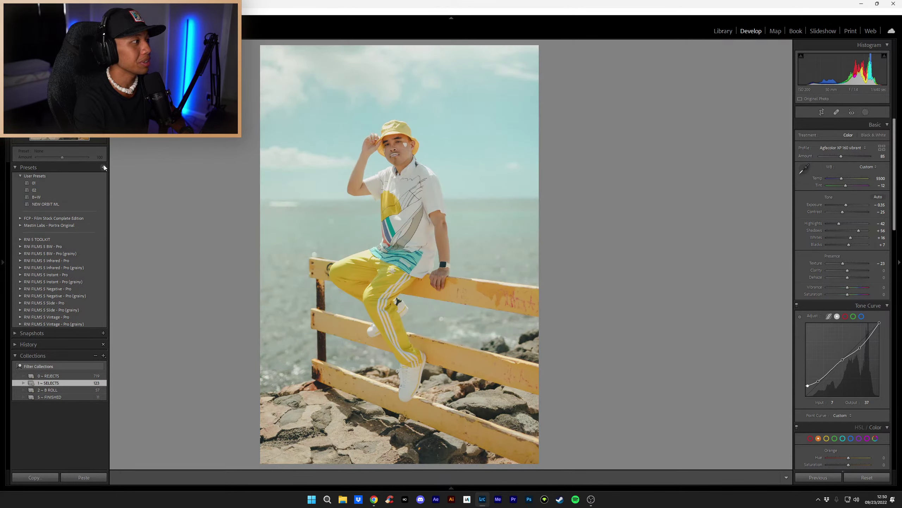
{"action": "left_click", "coordinate": [103, 166]}
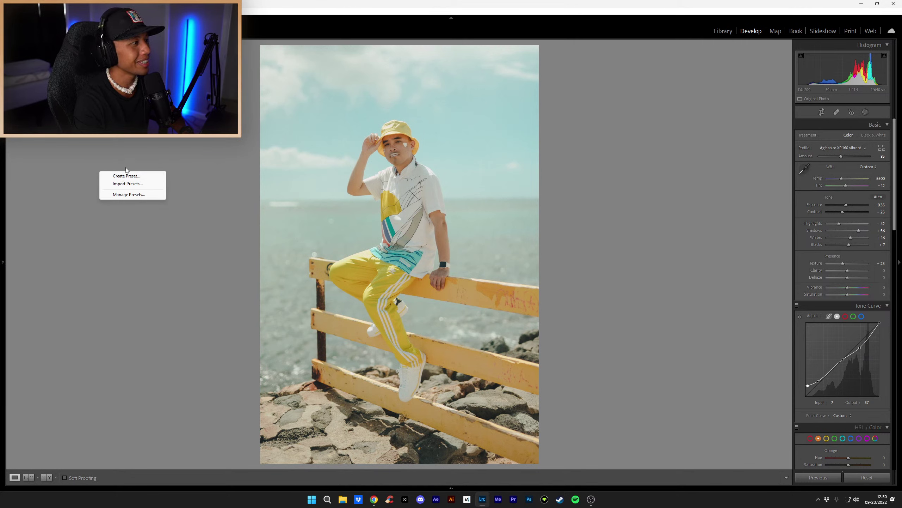
{"action": "left_click", "coordinate": [145, 177]}
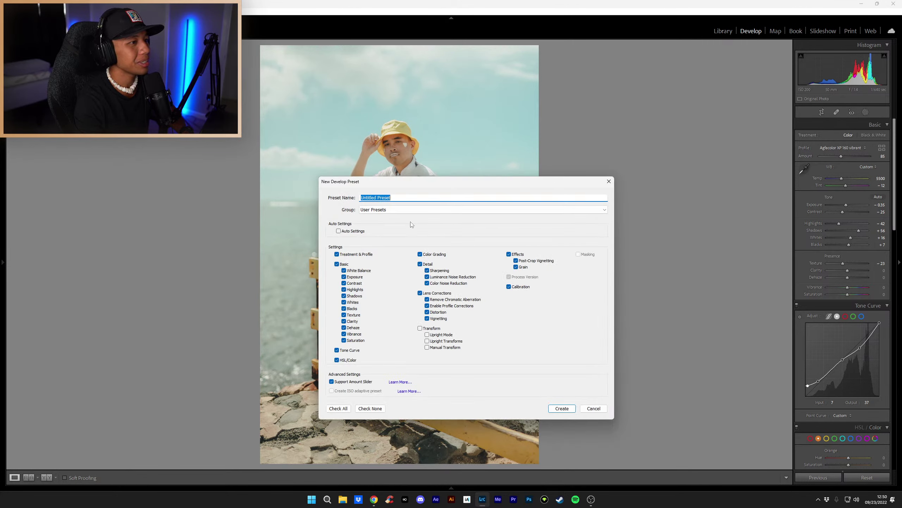
{"action": "type", "text": "NEW "}
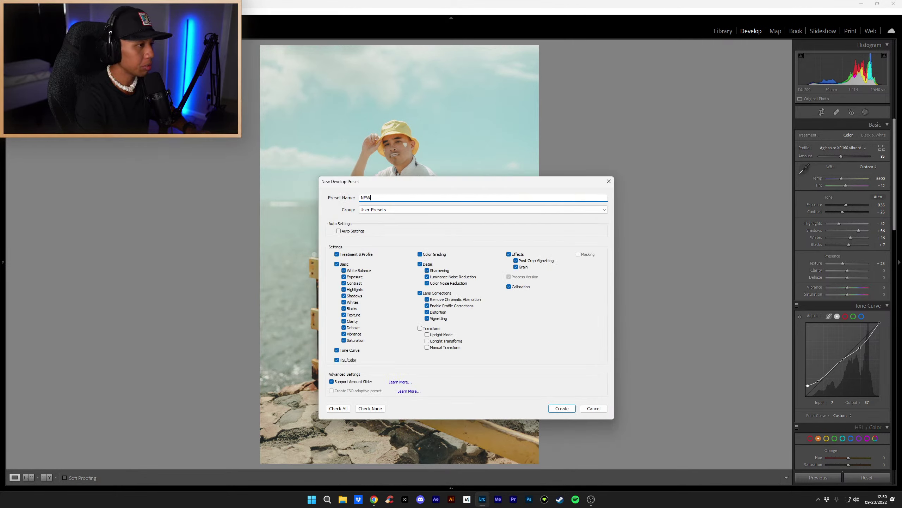
{"action": "type", "text": "OR"}
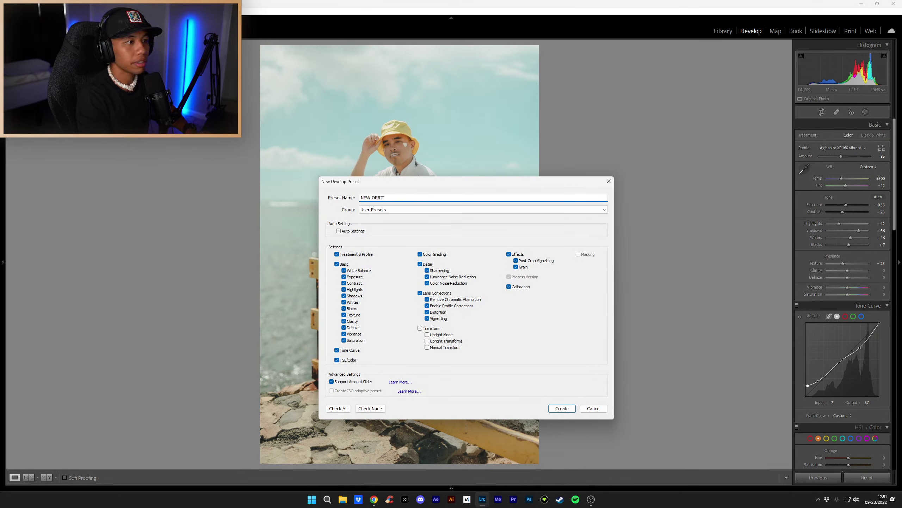
{"action": "type", "text": "BIT 2."}
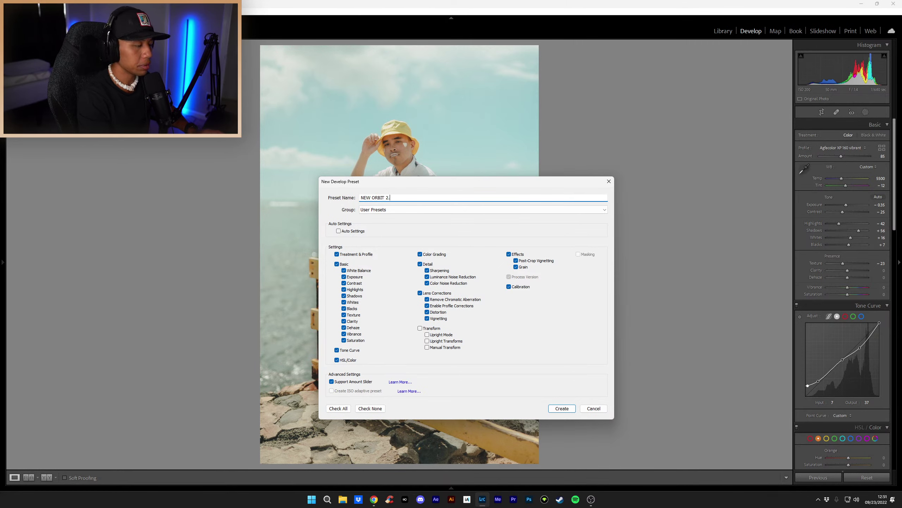
{"action": "key", "text": "Return"}
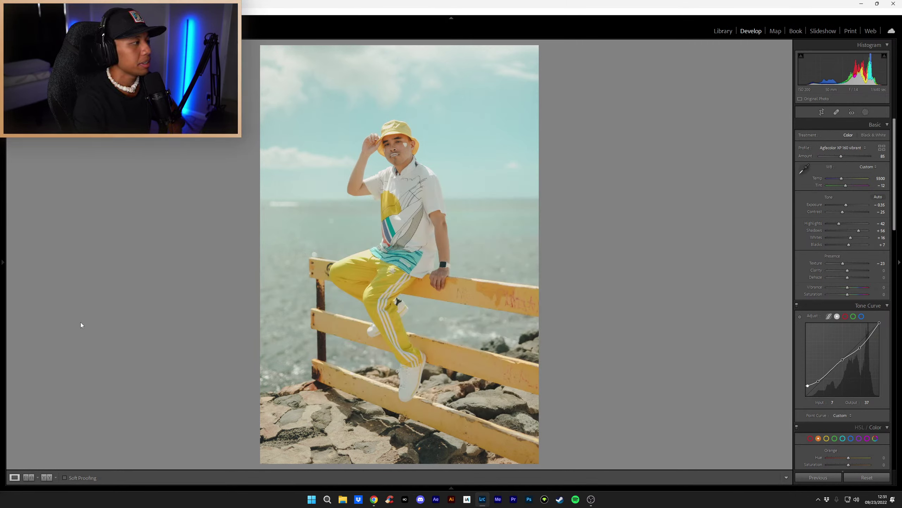
Step: Rate the finished fence portrait 3 stars and move ahead to the fence photo with the city skyline
{"action": "key", "text": "3"}
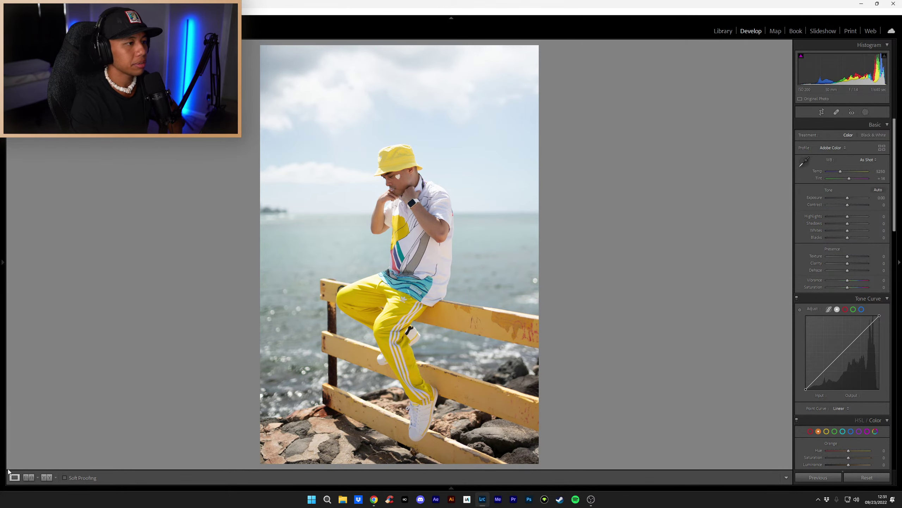
{"action": "key", "text": "Right"}
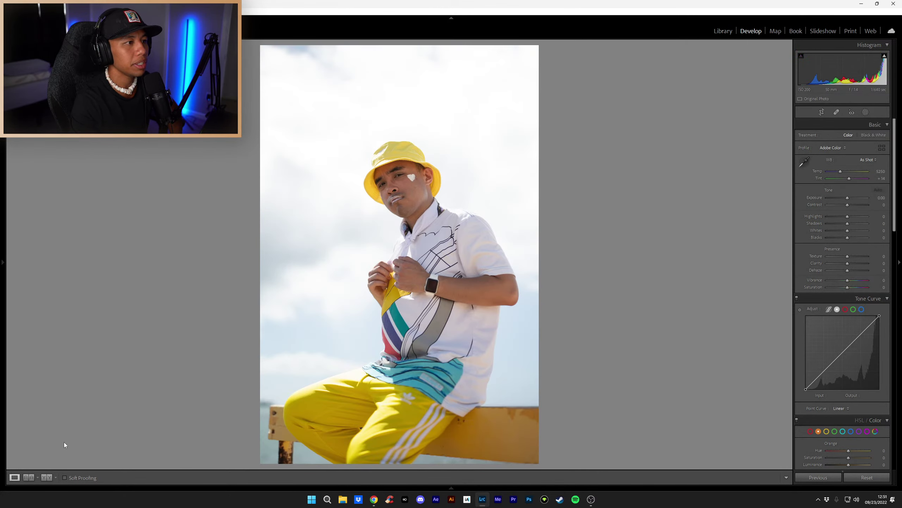
{"action": "key", "text": "Right"}
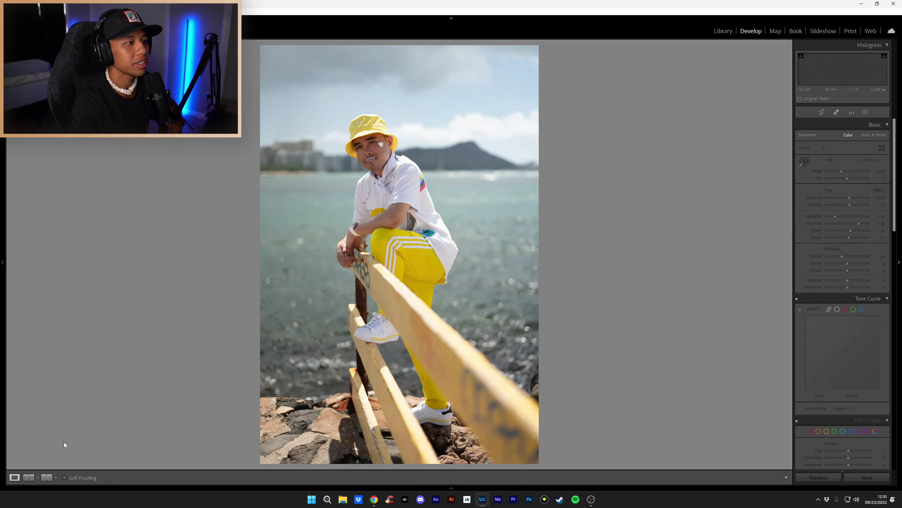
{"action": "key", "text": "Right"}
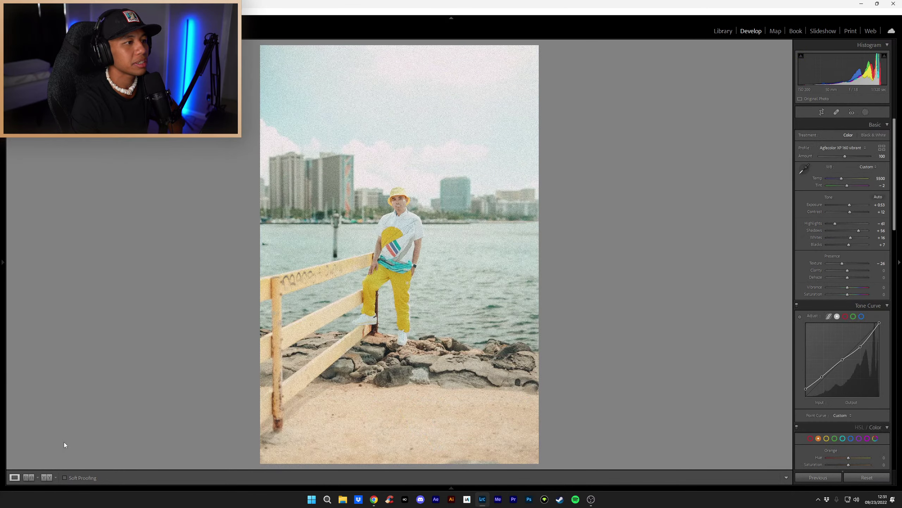
Step: Apply the NEW ORBIT 2.0 preset to the skyline photo and raise its Exposure to +0.35
{"action": "mouse_move", "coordinate": [3, 262]}
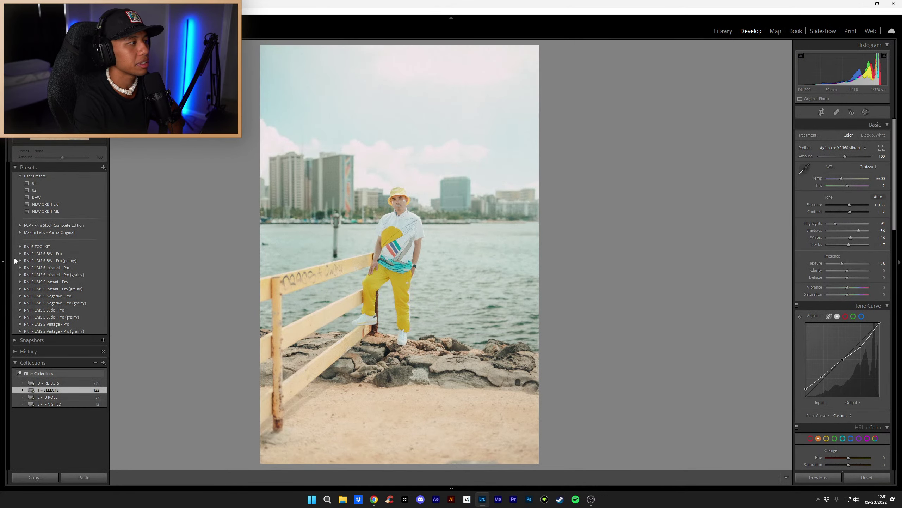
{"action": "left_click", "coordinate": [55, 205]}
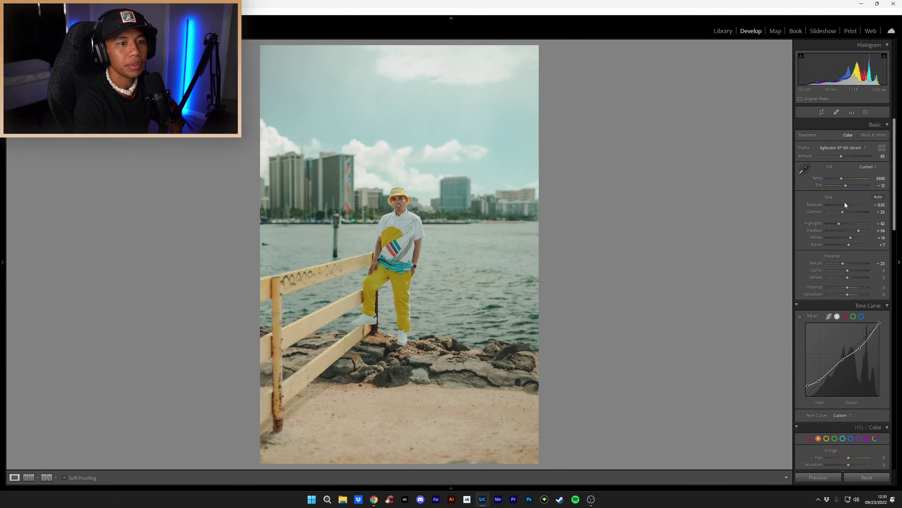
{"action": "scroll", "coordinate": [846, 204], "scroll_direction": "up", "scroll_amount": 6}
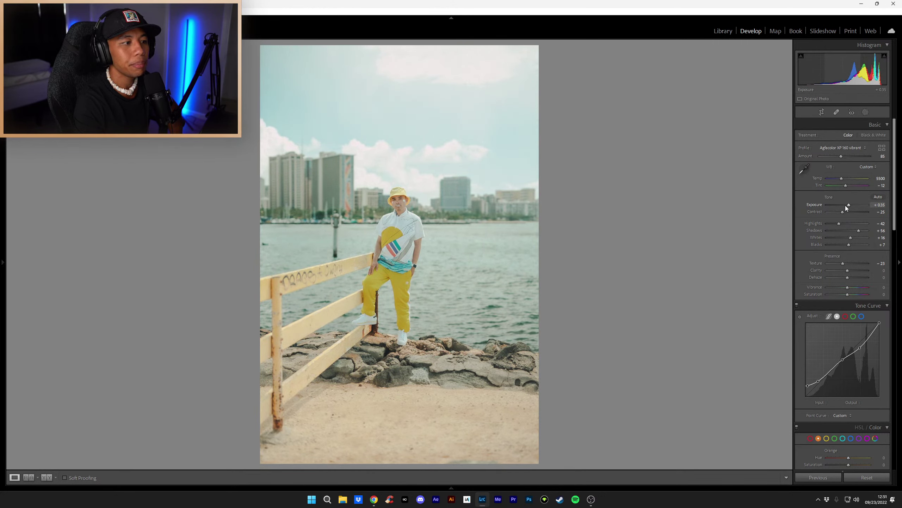
{"action": "scroll", "coordinate": [845, 206], "scroll_direction": "up", "scroll_amount": 1}
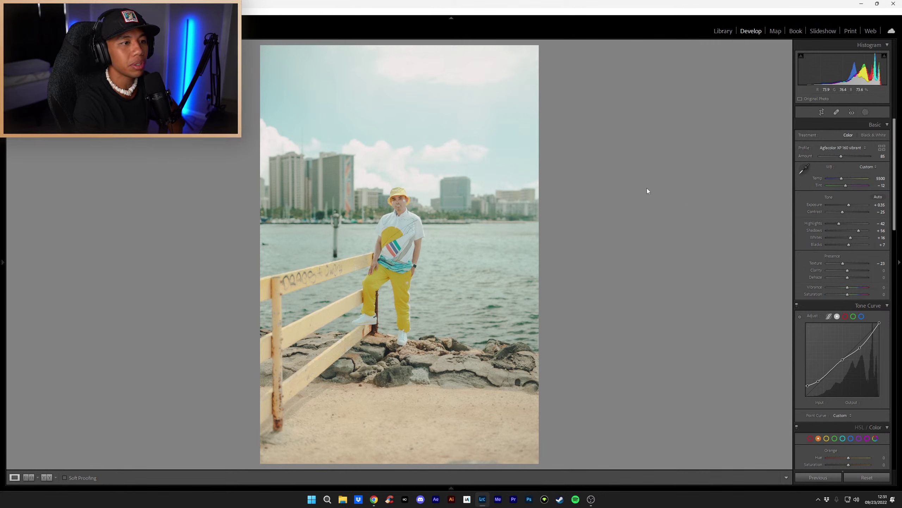
Step: Heal away the small dark object in the water near the photo's left edge with a size 76 brush, and inspect the mooring post
{"action": "left_click", "coordinate": [835, 112]}
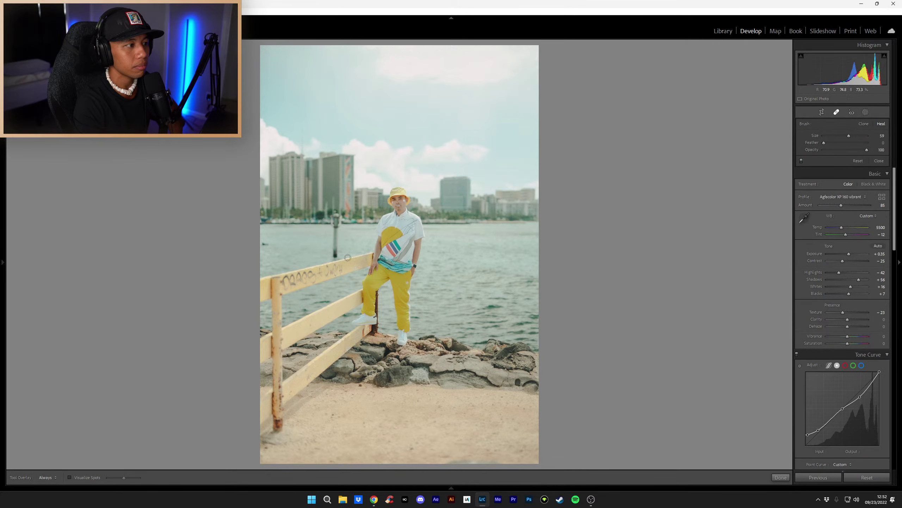
{"action": "left_click", "coordinate": [836, 112]}
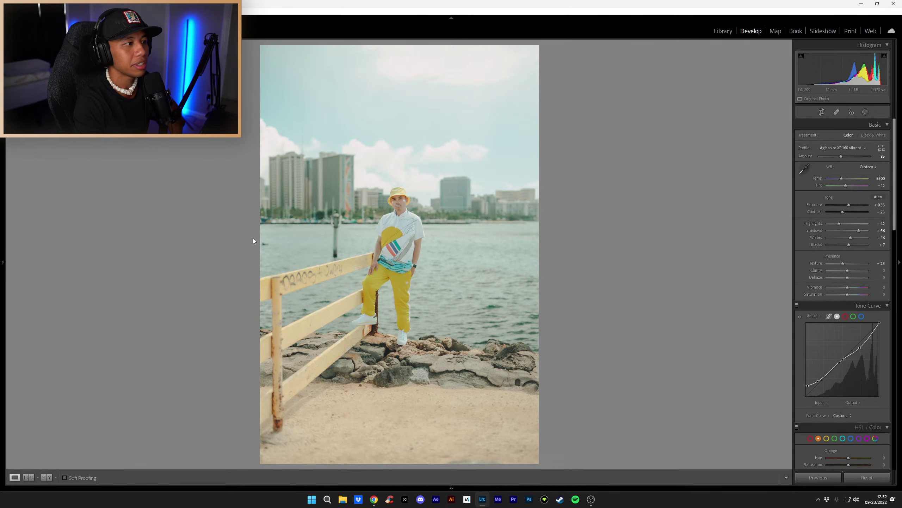
{"action": "left_click", "coordinate": [266, 245]}
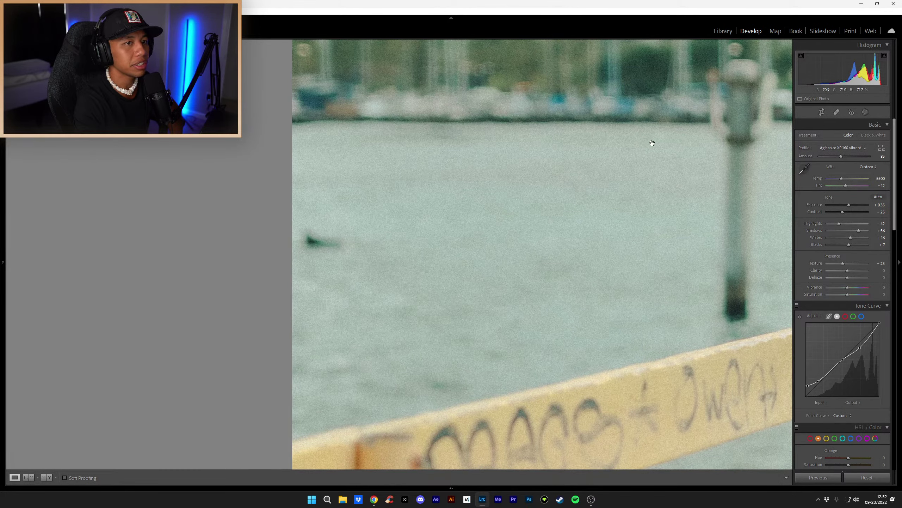
{"action": "left_click", "coordinate": [837, 113]}
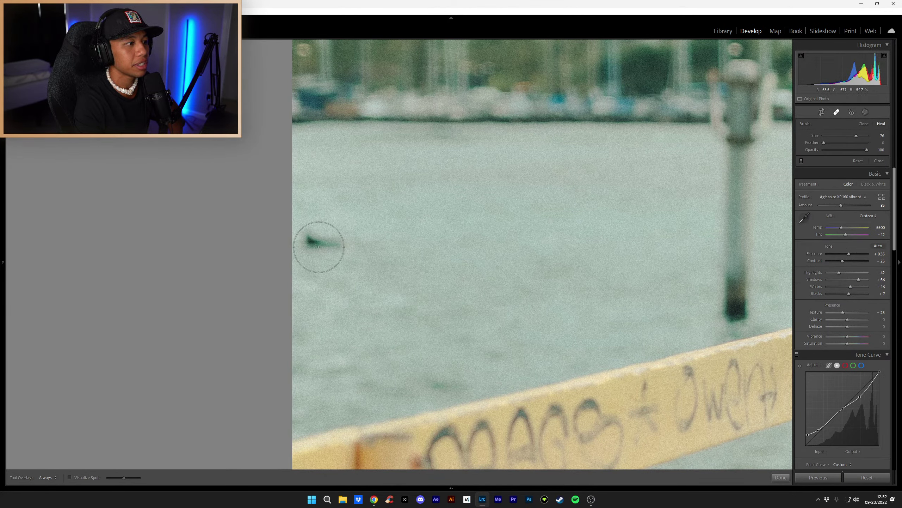
{"action": "scroll", "coordinate": [321, 244], "scroll_direction": "up", "scroll_amount": 3}
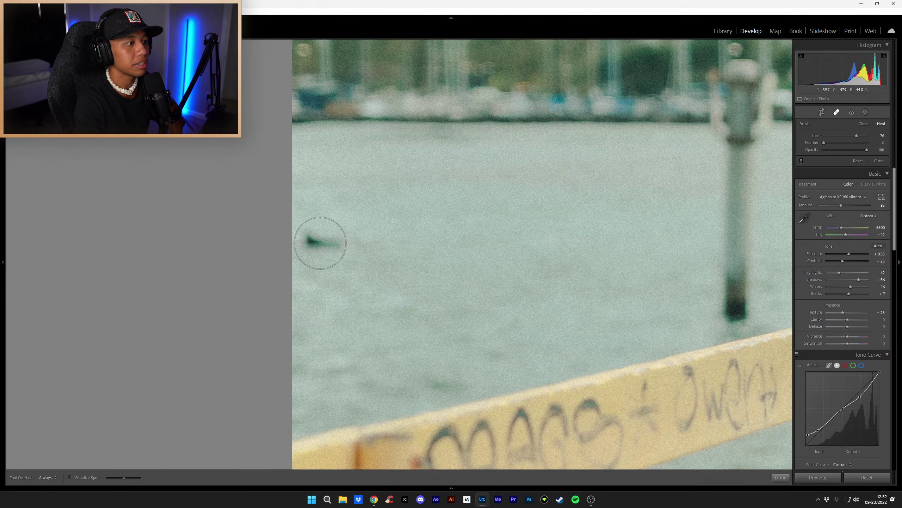
{"action": "left_click", "coordinate": [321, 244]}
{"action": "left_click", "coordinate": [783, 478]}
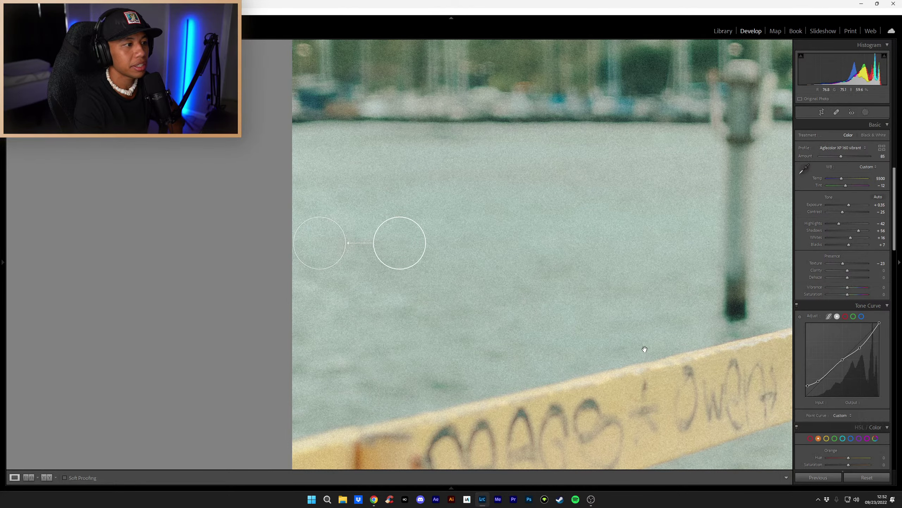
{"action": "left_click", "coordinate": [644, 347]}
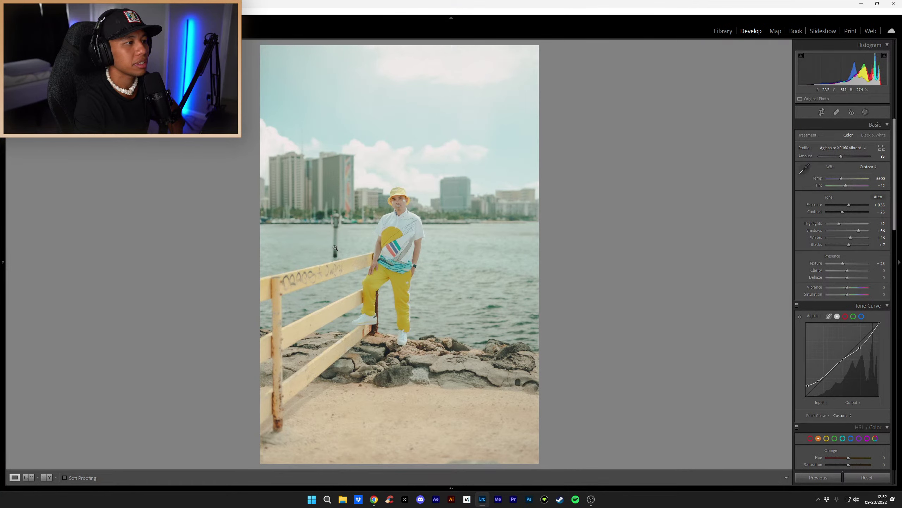
{"action": "left_click", "coordinate": [335, 226]}
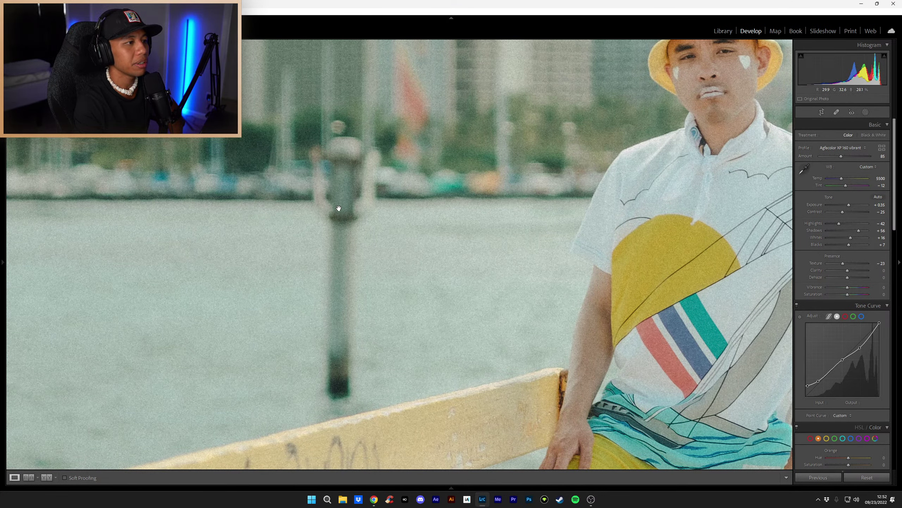
{"action": "left_click", "coordinate": [338, 386]}
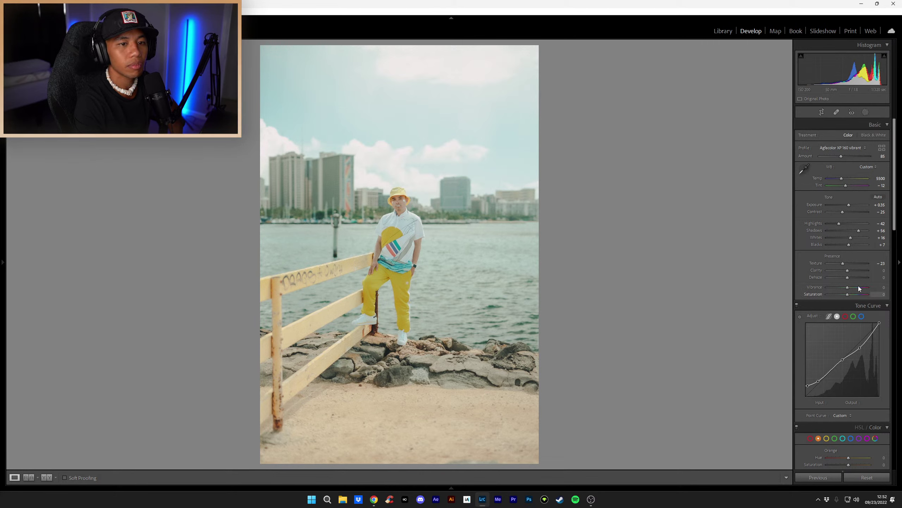
Step: Rate the skyline photo 3 stars and move ahead to the already toned beach portrait beside the wooden beams
{"action": "mouse_move", "coordinate": [6, 262]}
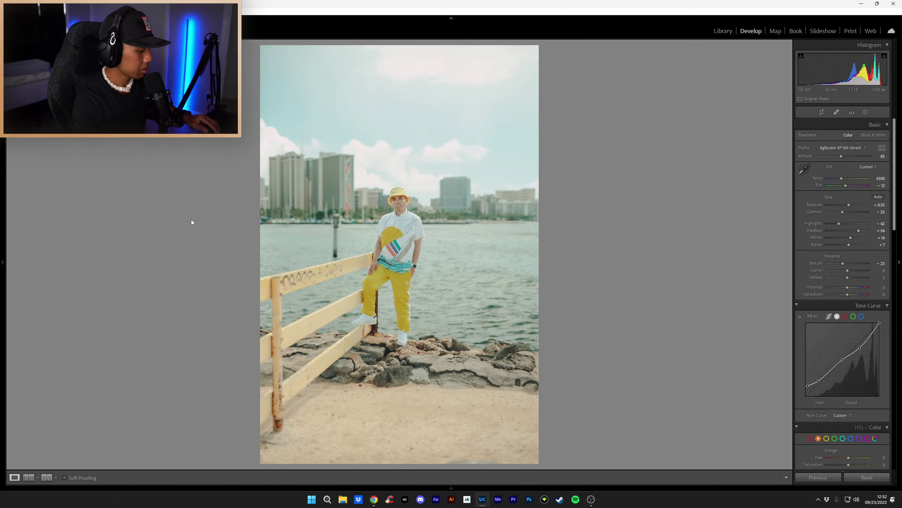
{"action": "key", "text": "3"}
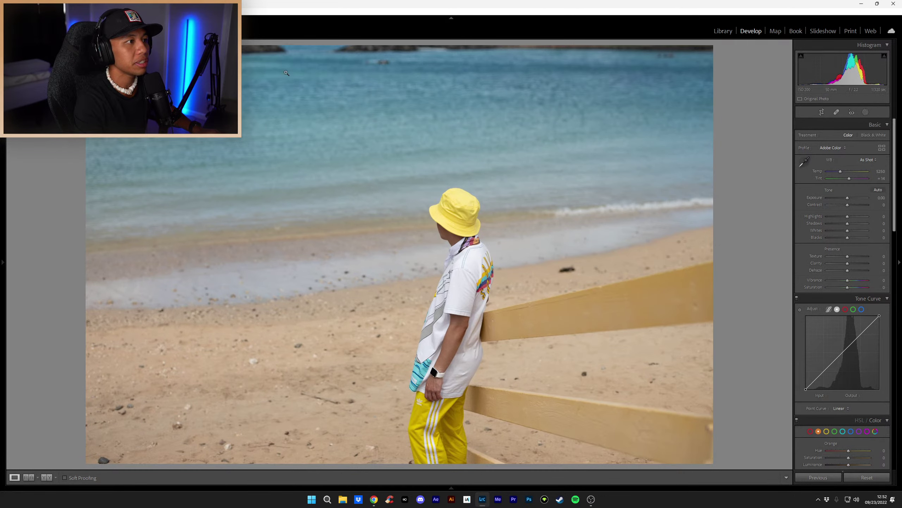
{"action": "key", "text": "Right"}
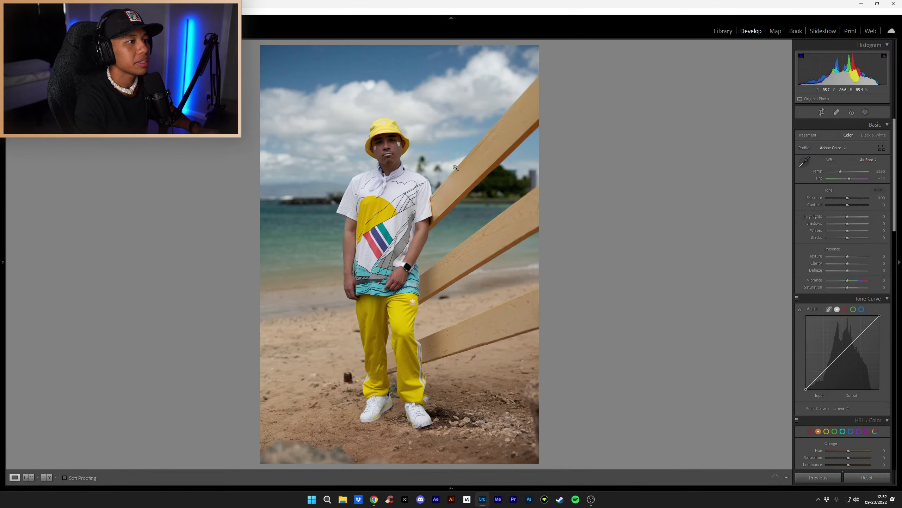
{"action": "key", "text": "Right"}
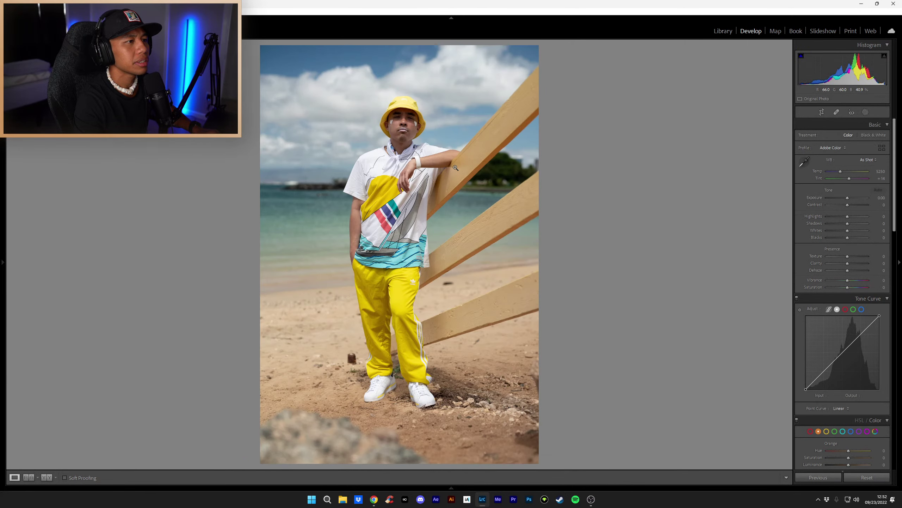
{"action": "key", "text": "Right"}
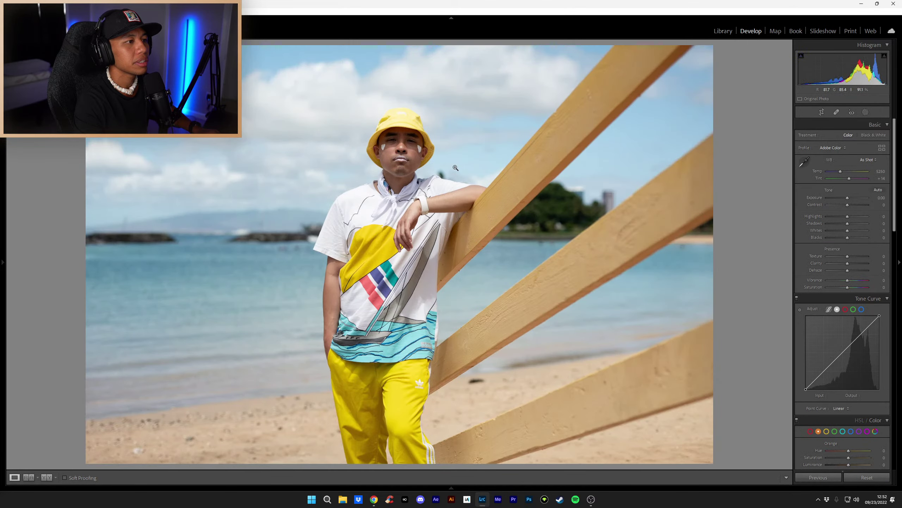
{"action": "key", "text": "Right"}
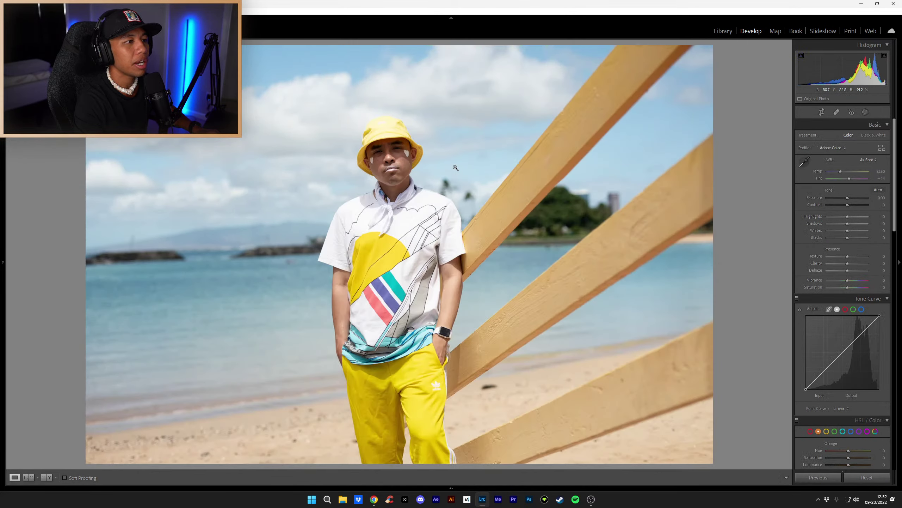
{"action": "key", "text": "Right"}
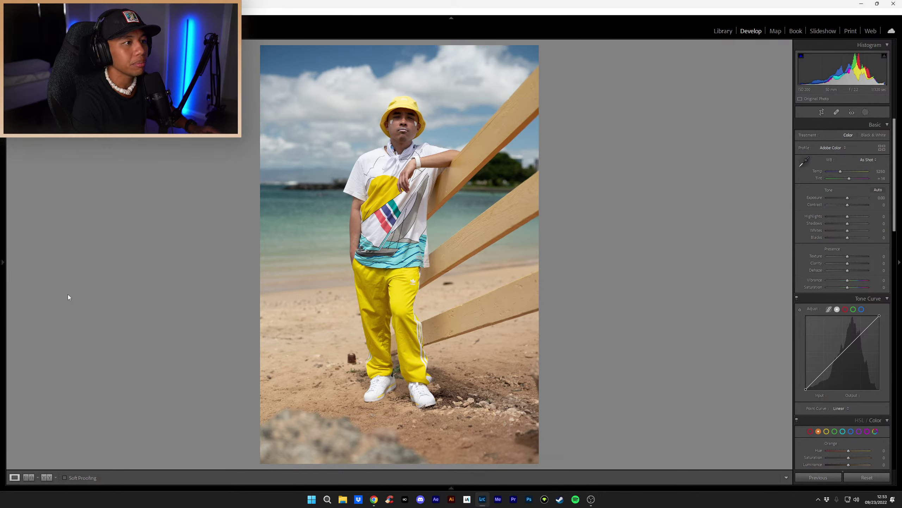
{"action": "key", "text": "Right"}
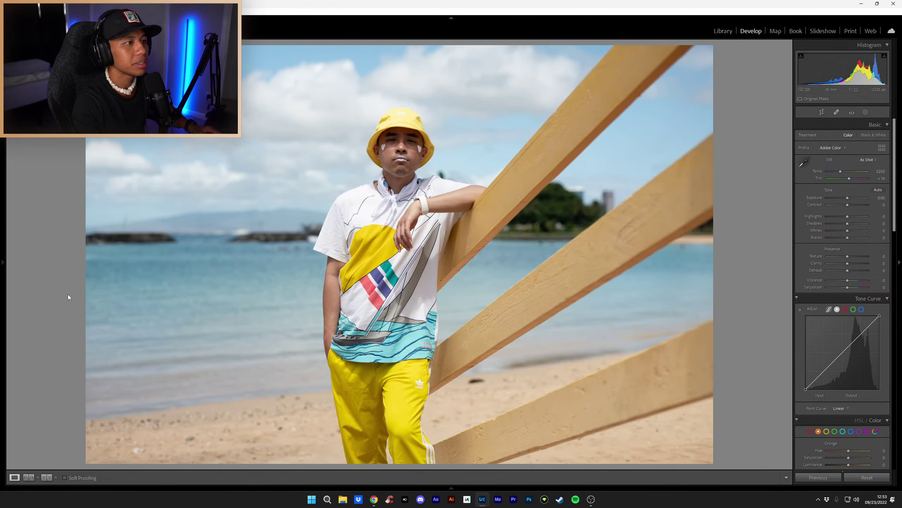
{"action": "key", "text": "Right"}
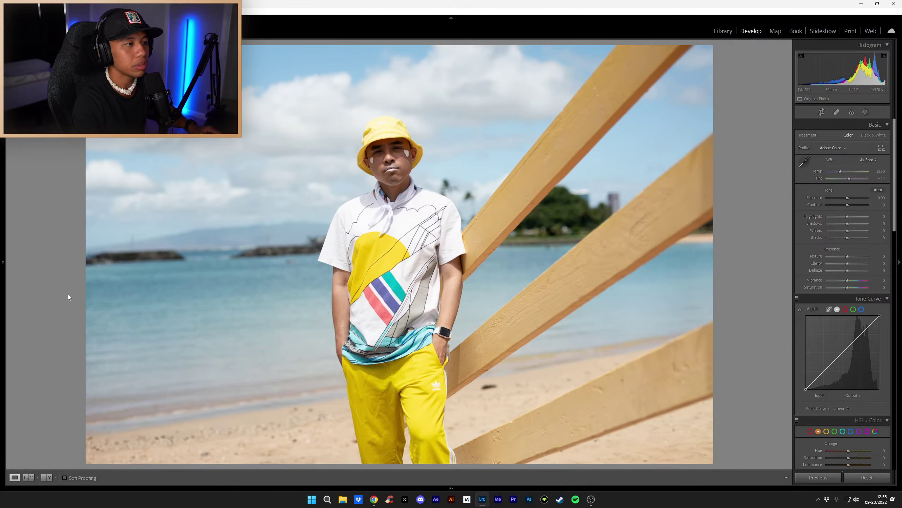
{"action": "key", "text": "Right"}
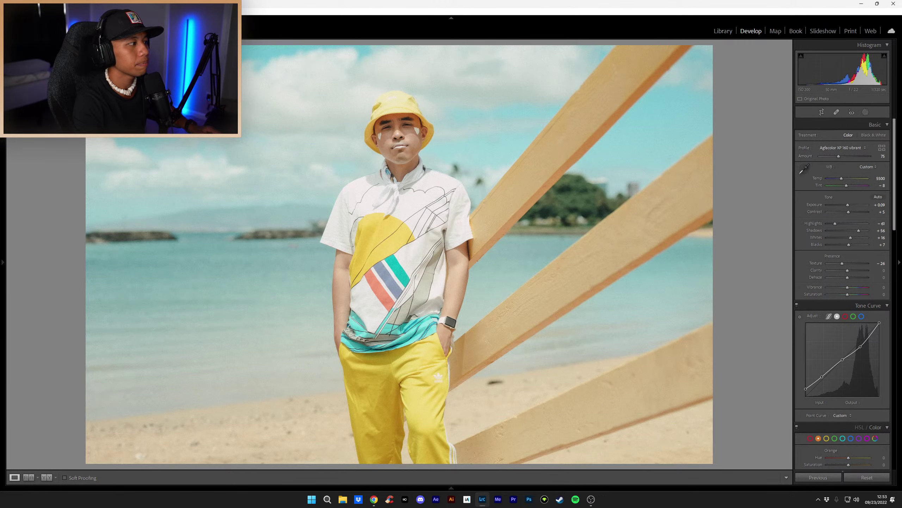
Step: Apply the NEW ORBIT 2.0 preset to the beach portrait beside the wooden beams and set its Exposure to -0.05
{"action": "mouse_move", "coordinate": [3, 262]}
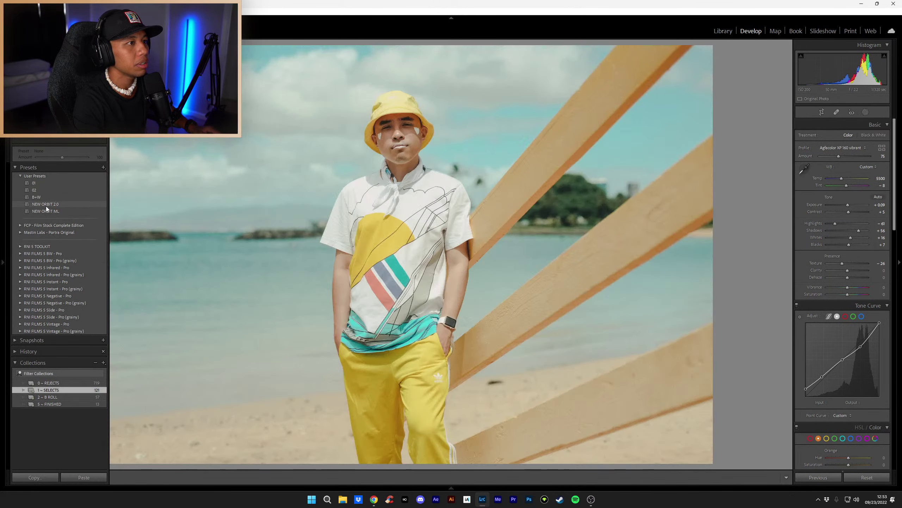
{"action": "left_click", "coordinate": [46, 204]}
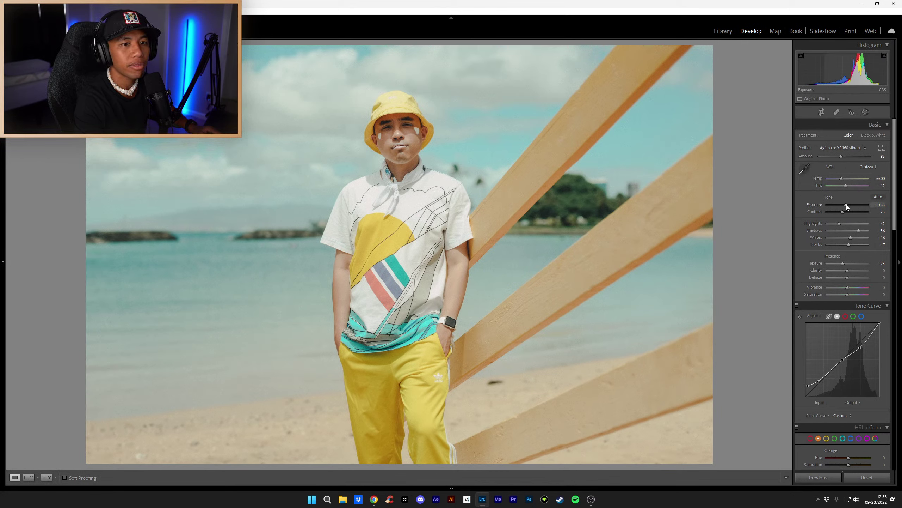
{"action": "scroll", "coordinate": [845, 207], "scroll_direction": "up", "scroll_amount": 5}
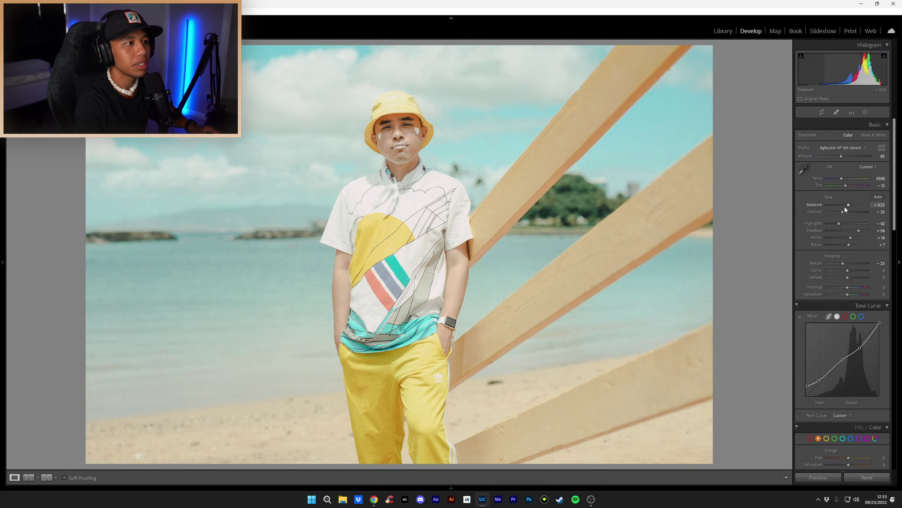
{"action": "scroll", "coordinate": [844, 207], "scroll_direction": "down", "scroll_amount": 2}
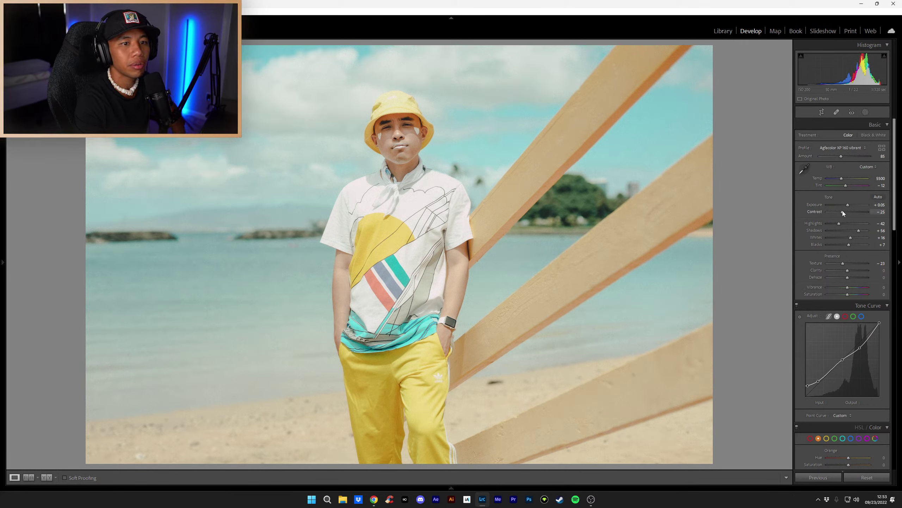
{"action": "scroll", "coordinate": [849, 205], "scroll_direction": "down", "scroll_amount": 2}
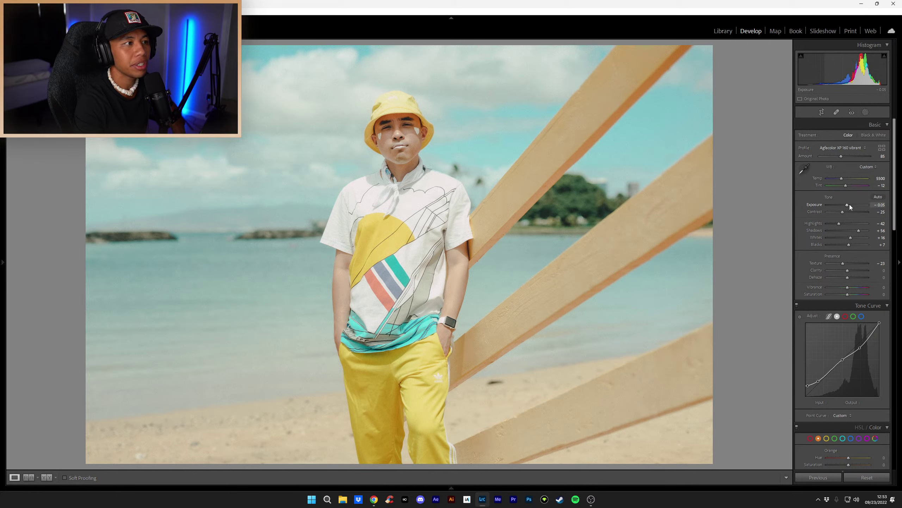
Step: Move the portrait's tone curve highlight point to input 194, output 175, and the shadow point to input 60, output 68
{"action": "left_click_drag", "start_coordinate": [862, 347], "coordinate": [863, 346]}
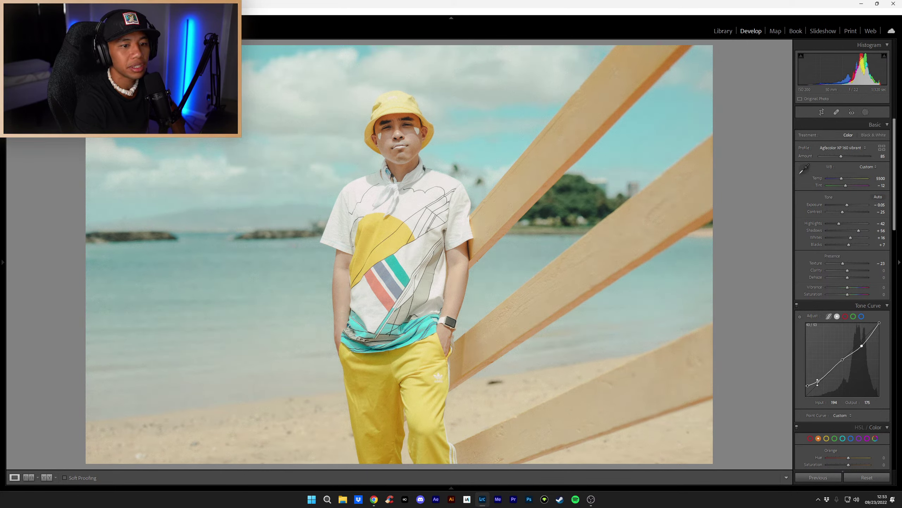
{"action": "left_click_drag", "start_coordinate": [819, 381], "coordinate": [823, 376]}
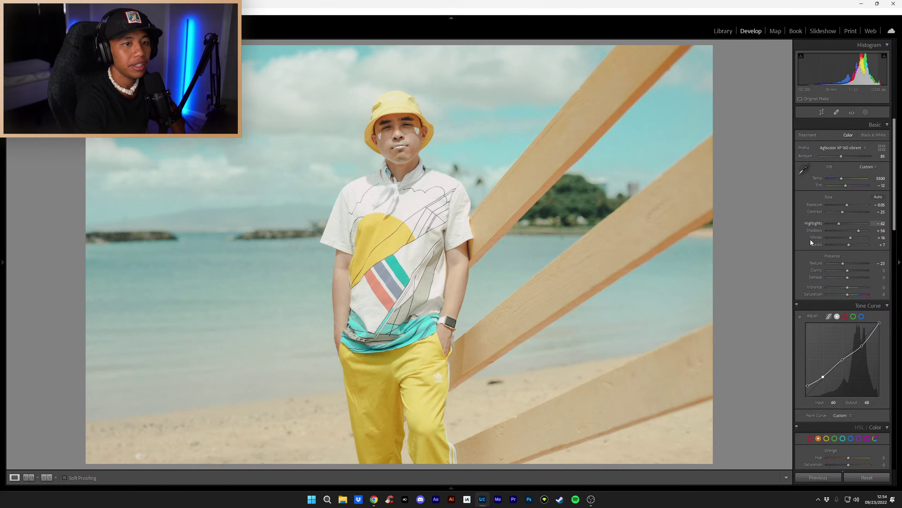
{"action": "left_click", "coordinate": [900, 266]}
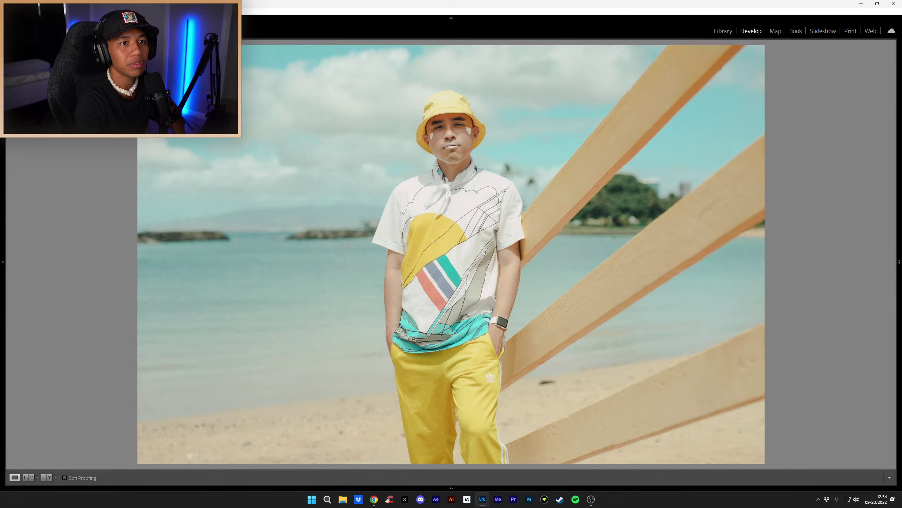
Step: Straighten the beach portrait to an angle of about 3.11 degrees and apply the tighter crop
{"action": "mouse_move", "coordinate": [901, 263]}
{"action": "left_click", "coordinate": [822, 112]}
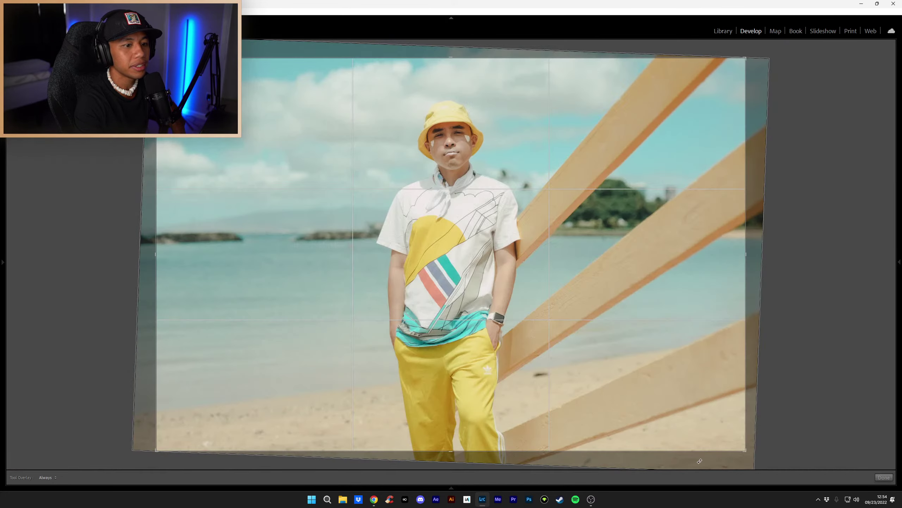
{"action": "left_click_drag", "start_coordinate": [752, 458], "coordinate": [751, 463]}
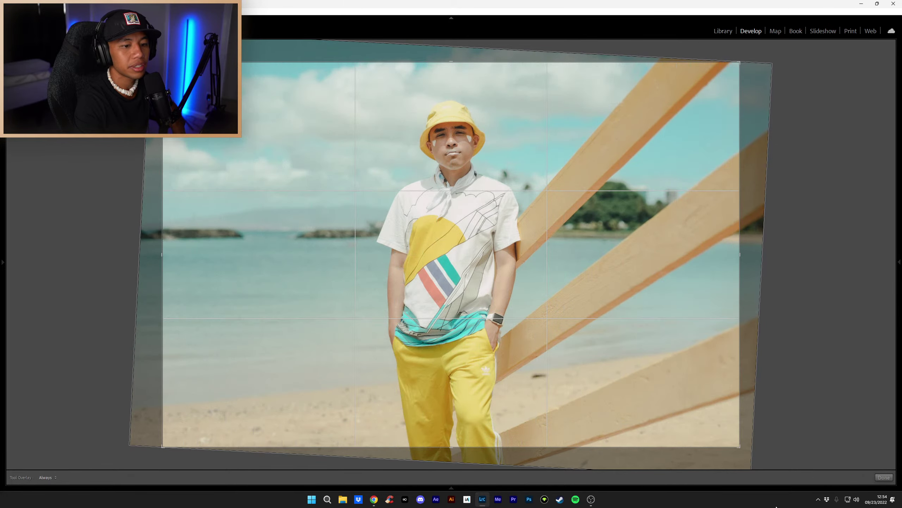
{"action": "left_click", "coordinate": [887, 478]}
{"action": "mouse_move", "coordinate": [891, 42]}
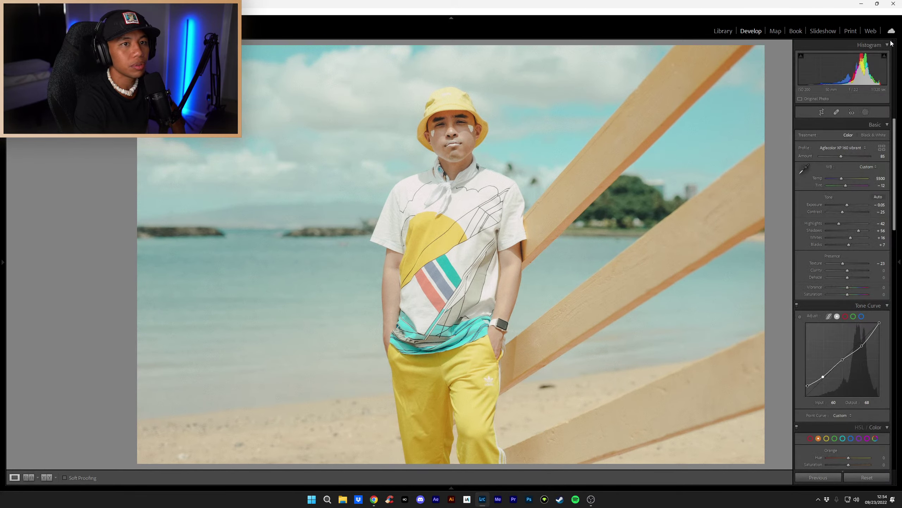
{"action": "key", "text": "r"}
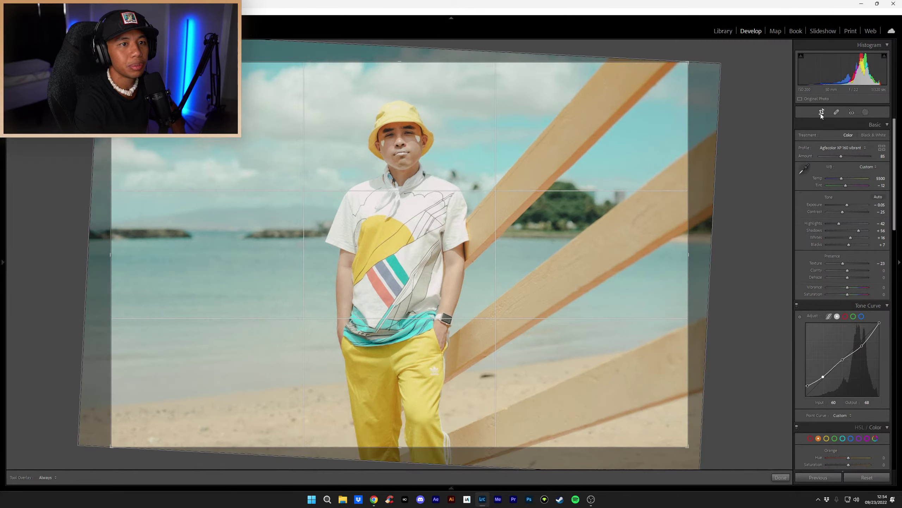
{"action": "left_click_drag", "start_coordinate": [693, 458], "coordinate": [693, 458]}
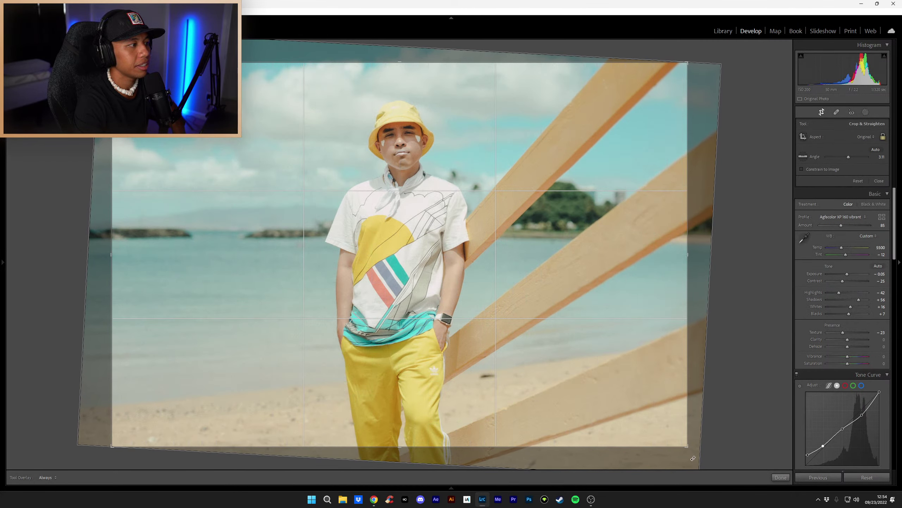
{"action": "left_click", "coordinate": [782, 478]}
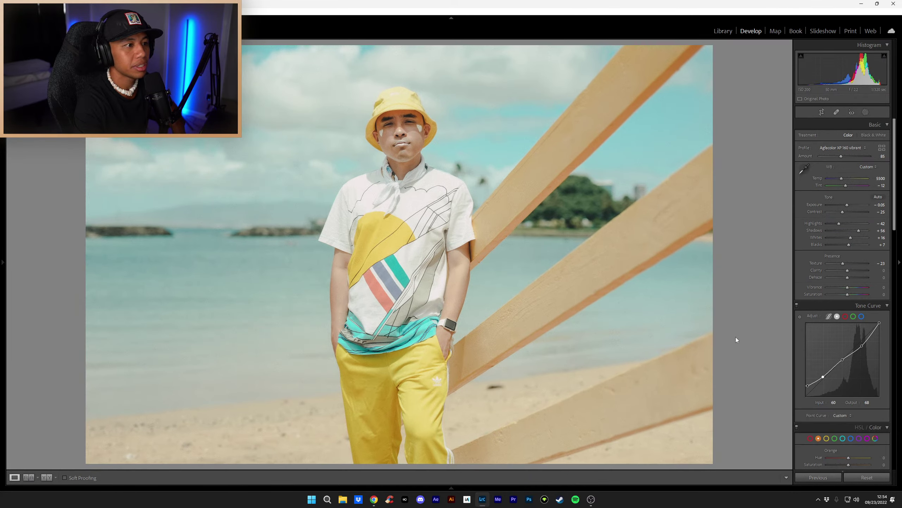
Step: Inspect the beach portrait's face up close and check its Grain settings
{"action": "left_click", "coordinate": [679, 268]}
{"action": "left_click", "coordinate": [682, 268]}
{"action": "left_click", "coordinate": [374, 134]}
{"action": "left_click_drag", "start_coordinate": [376, 135], "coordinate": [444, 204]}
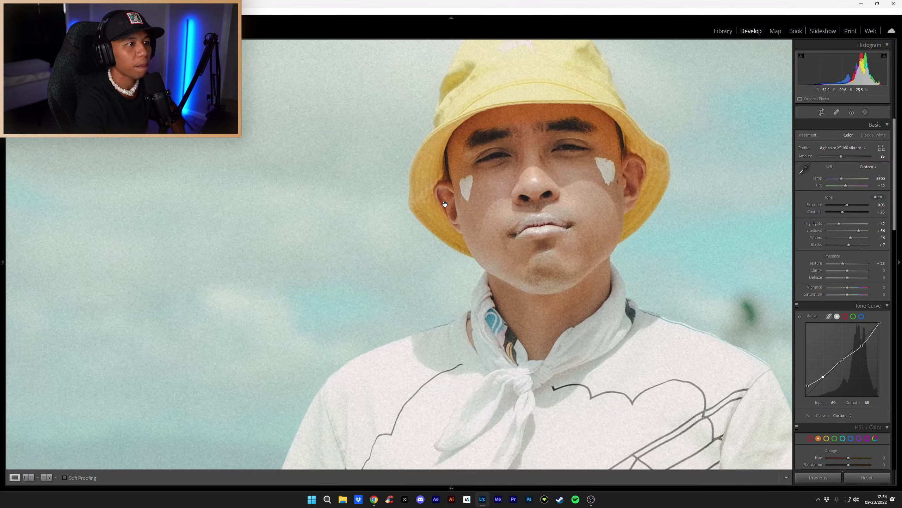
{"action": "left_click", "coordinate": [439, 205]}
{"action": "scroll", "coordinate": [822, 397], "scroll_direction": "down", "scroll_amount": 15}
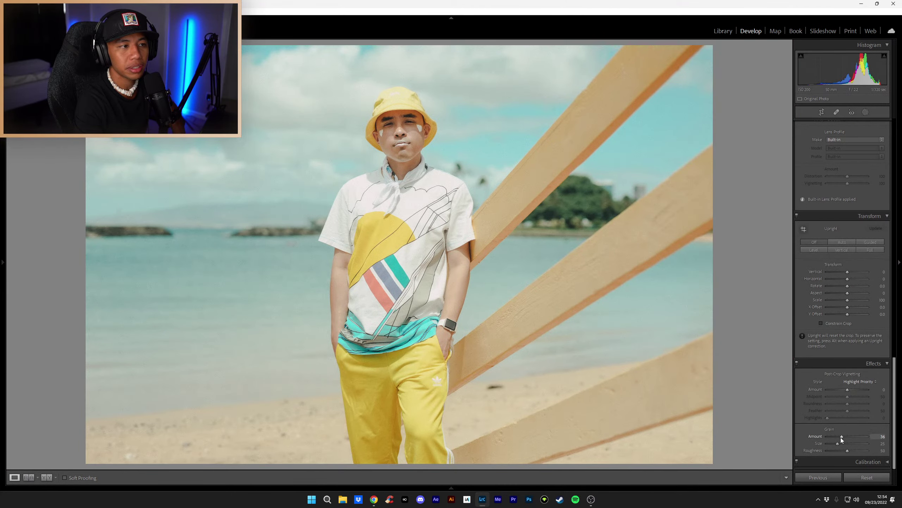
{"action": "left_click", "coordinate": [262, 97]}
{"action": "left_click", "coordinate": [485, 185]}
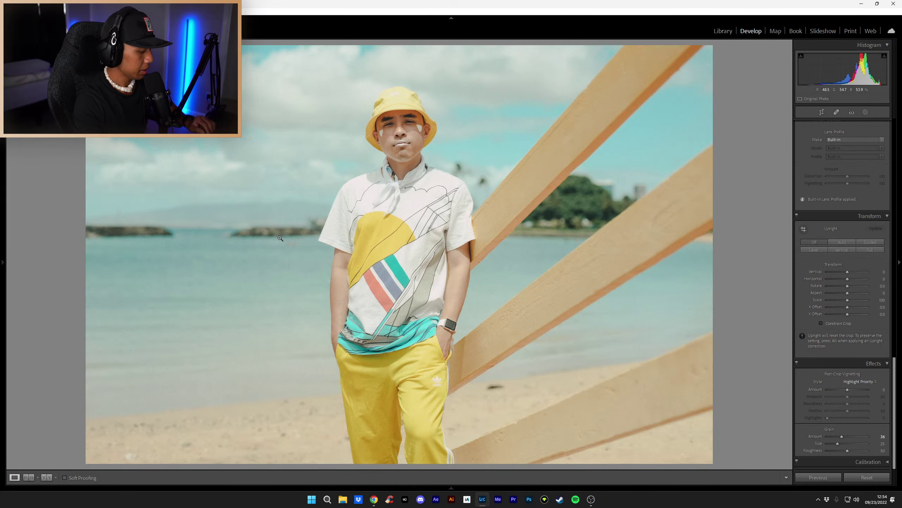
Step: Rate the beach portrait 3 stars and move ahead to the lower-horizon photo of the man sitting on the rock jetty
{"action": "key", "text": "3"}
{"action": "key", "text": "Right"}
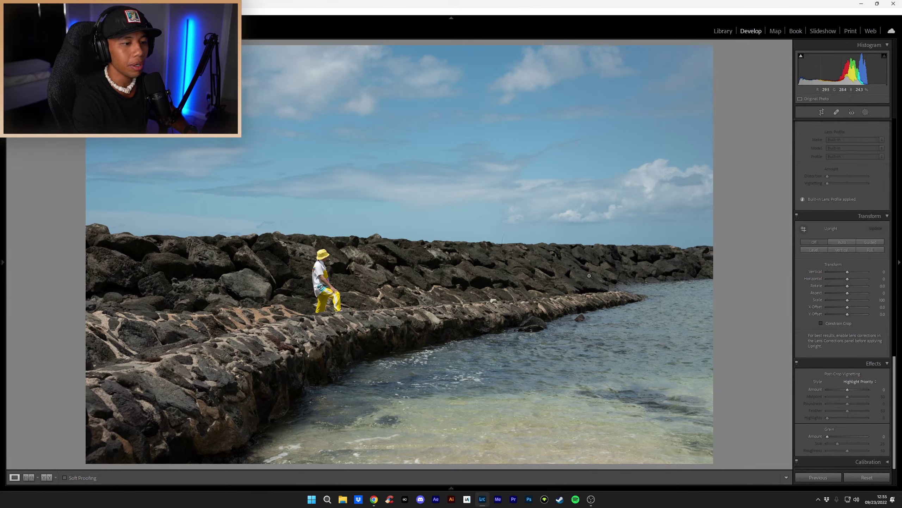
{"action": "key", "text": "Right"}
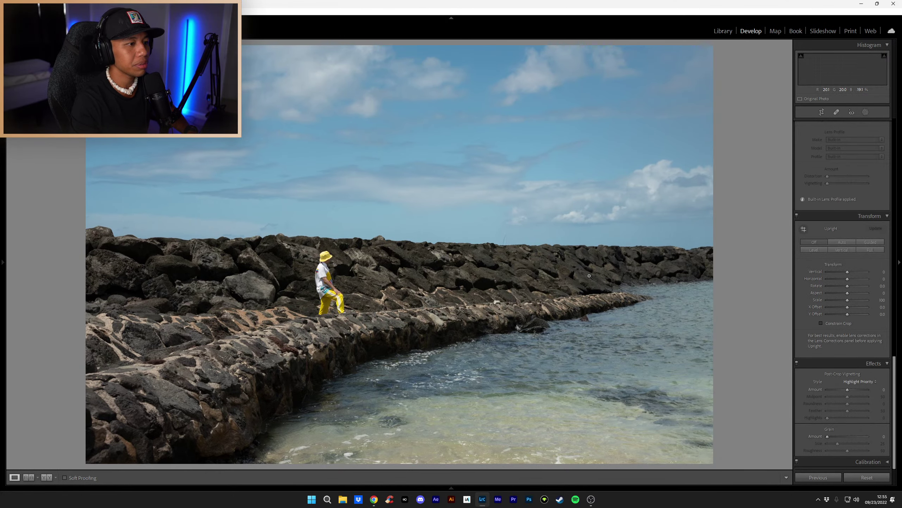
{"action": "key", "text": "Right"}
{"action": "key", "text": "Right"}
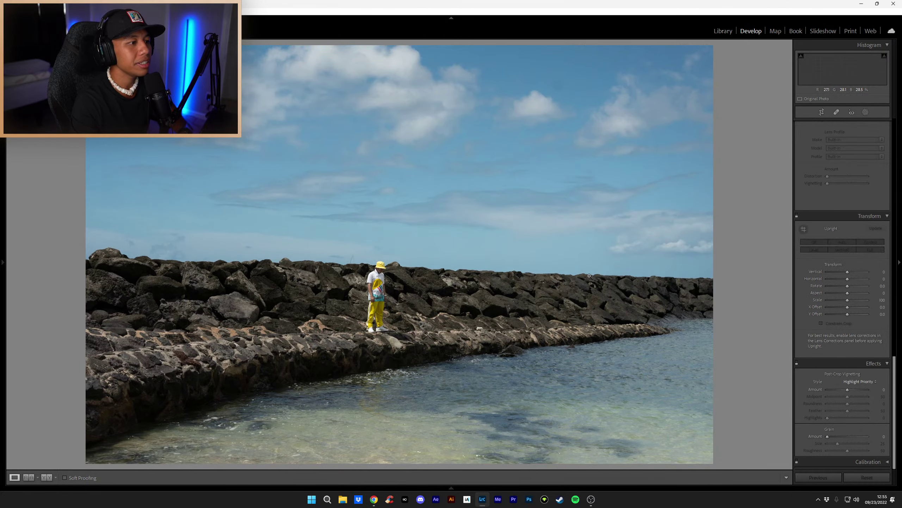
{"action": "key", "text": "Right"}
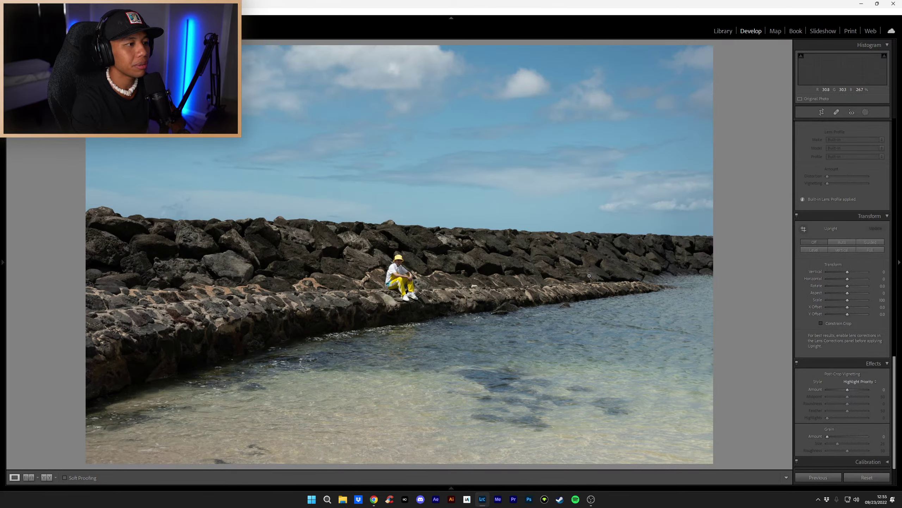
{"action": "key", "text": "Right"}
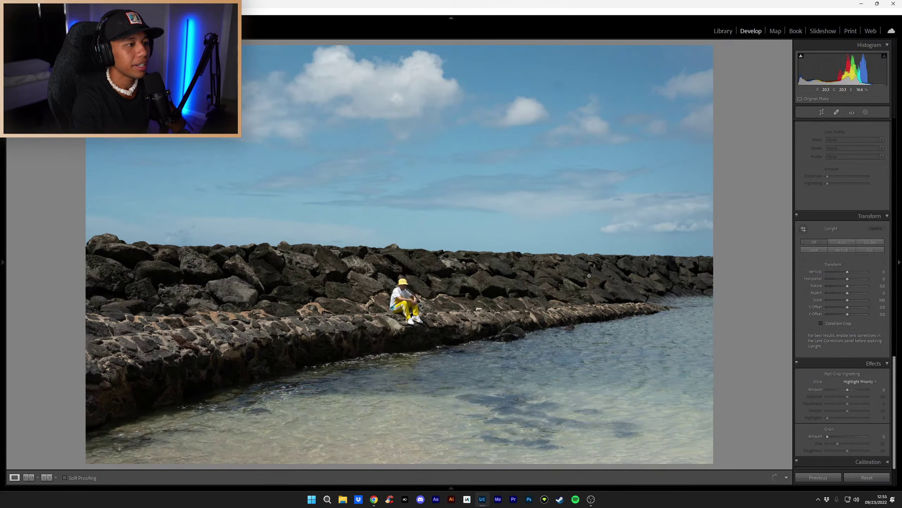
{"action": "key", "text": "Right"}
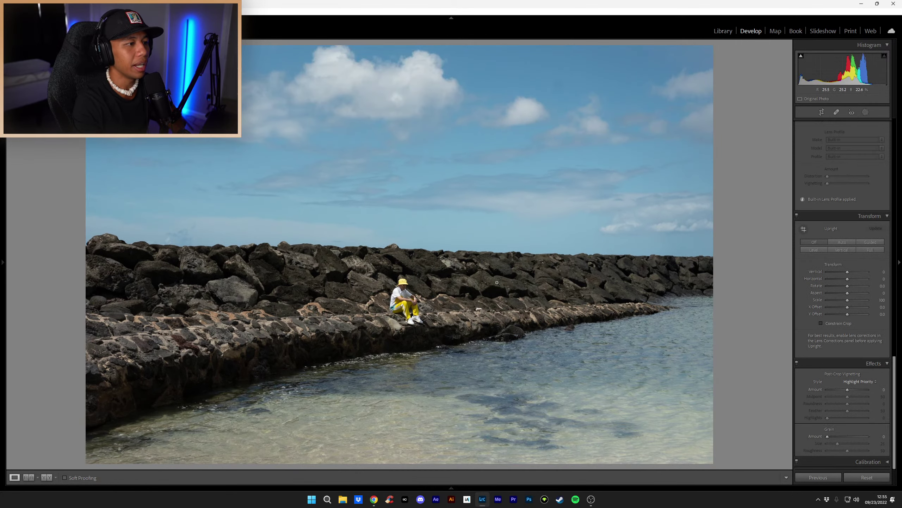
Step: Apply the NEW ORBIT 2.0 preset to the seated jetty photo and raise its Exposure to +0.44
{"action": "mouse_move", "coordinate": [2, 264]}
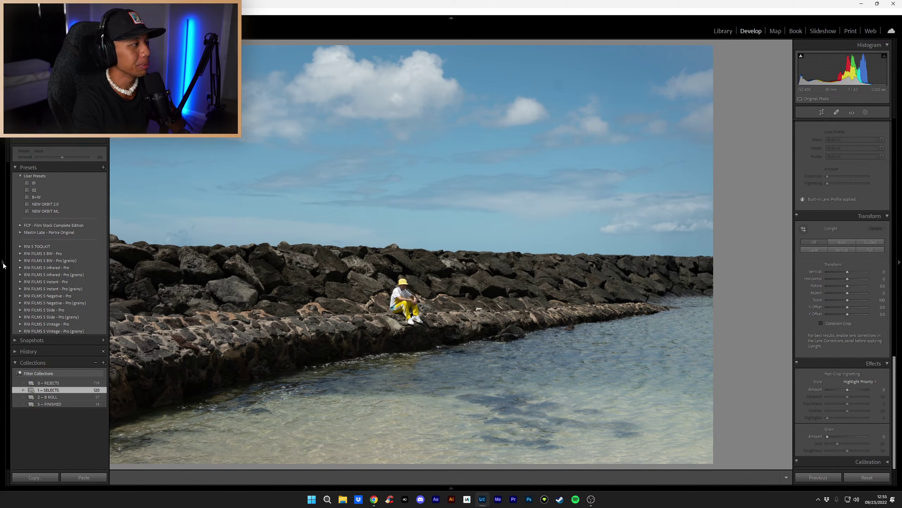
{"action": "left_click", "coordinate": [45, 204]}
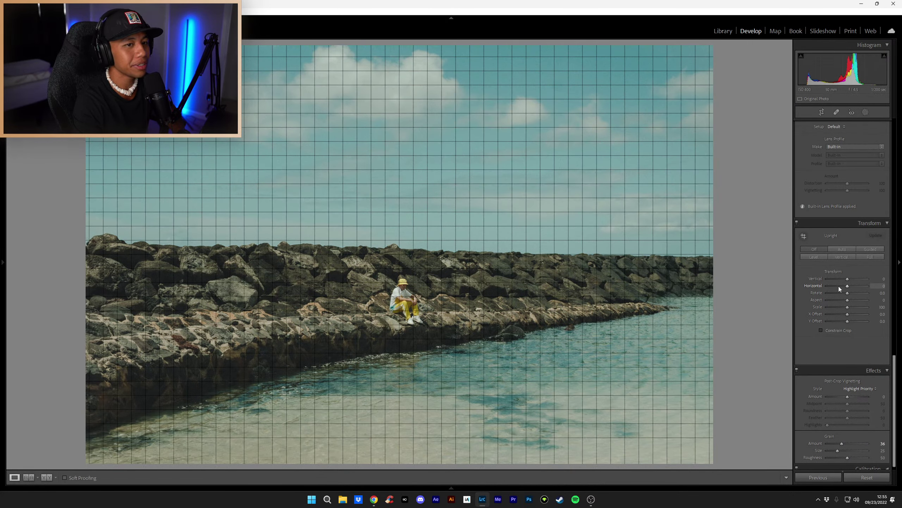
{"action": "scroll", "coordinate": [839, 287], "scroll_direction": "up", "scroll_amount": 15}
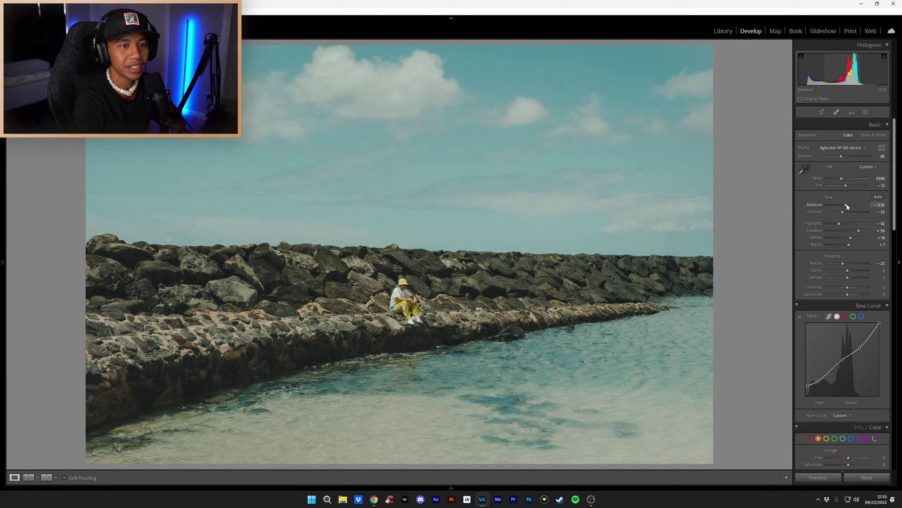
{"action": "left_click_drag", "start_coordinate": [847, 205], "coordinate": [850, 206]}
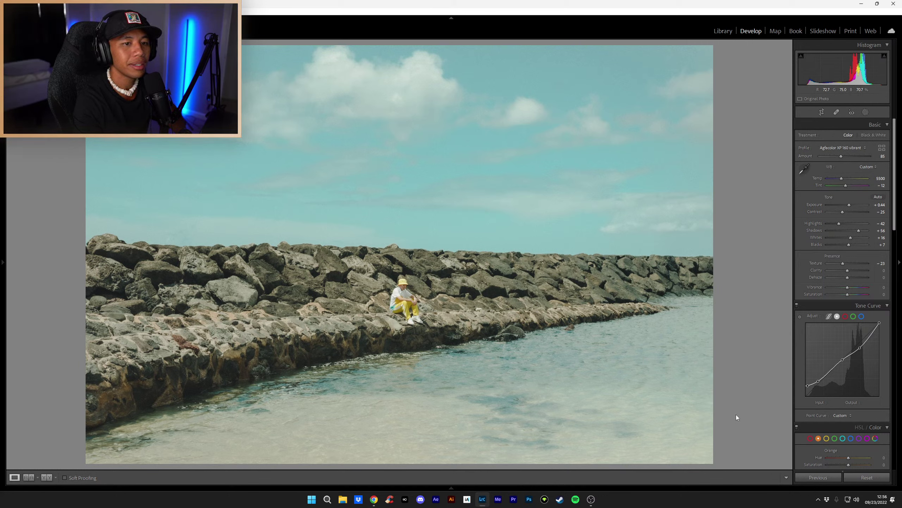
Step: Review the jetty photo's remaining develop settings down to Grain and set its Contrast to -12
{"action": "scroll", "coordinate": [821, 272], "scroll_direction": "down", "scroll_amount": 3}
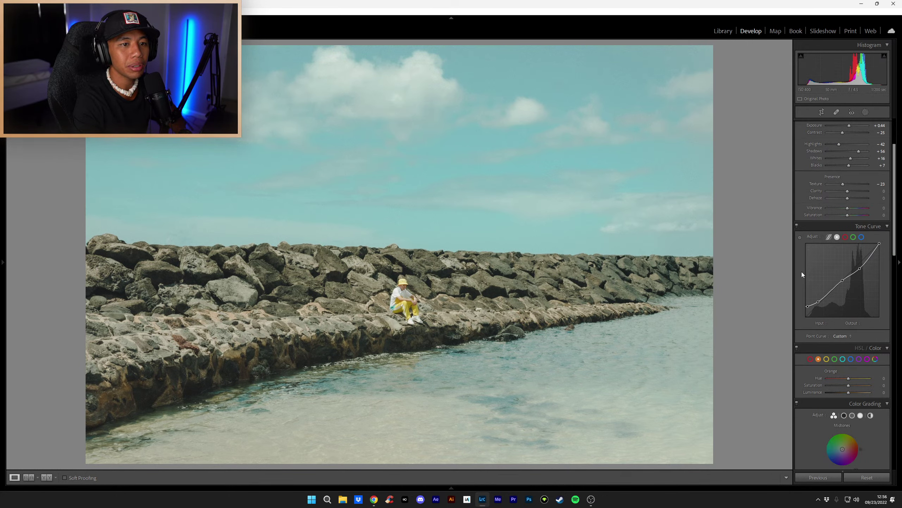
{"action": "scroll", "coordinate": [801, 272], "scroll_direction": "down", "scroll_amount": 3}
{"action": "scroll", "coordinate": [802, 279], "scroll_direction": "down", "scroll_amount": 10}
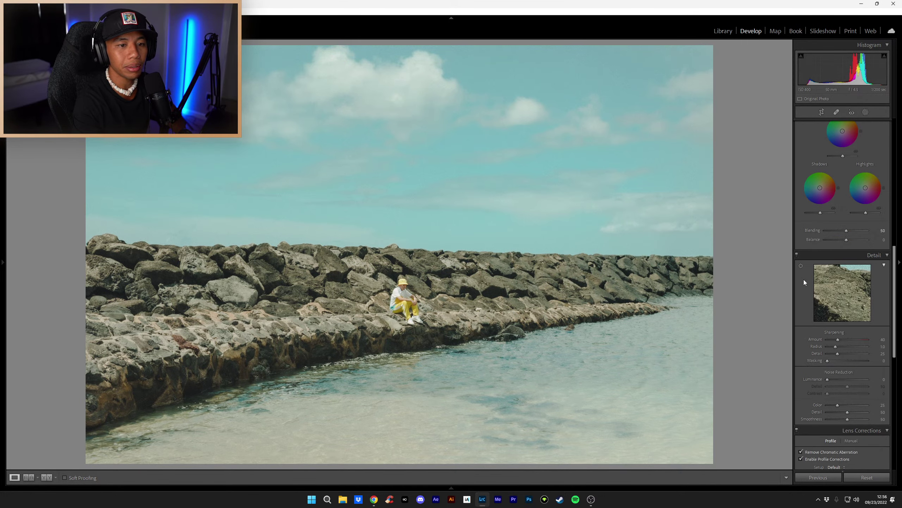
{"action": "scroll", "coordinate": [803, 279], "scroll_direction": "down", "scroll_amount": 2}
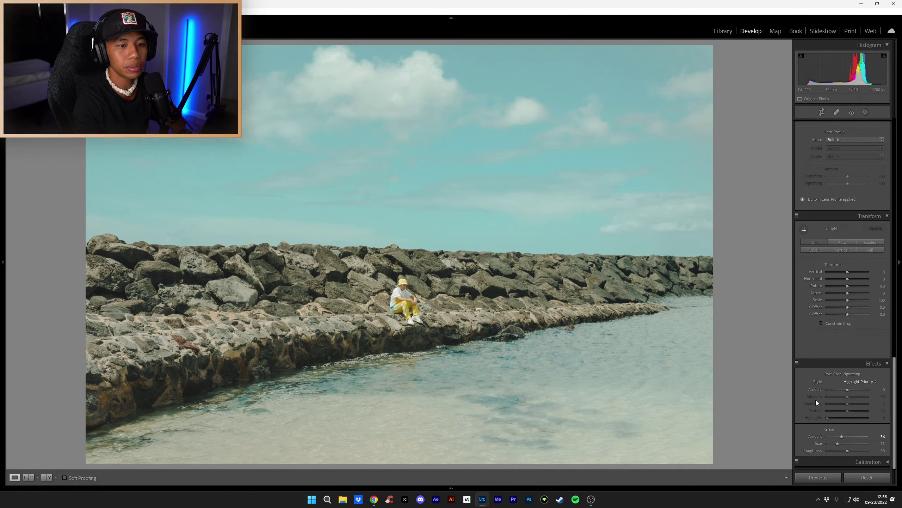
{"action": "scroll", "coordinate": [814, 392], "scroll_direction": "up", "scroll_amount": 18}
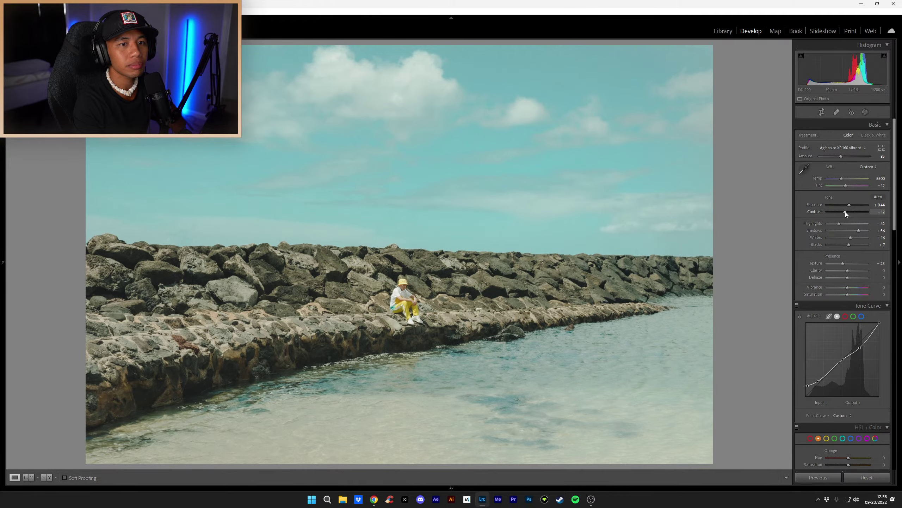
Step: Inspect the seated man and surrounding rocks up close, and set the jetty photo's Tint to -3
{"action": "left_click", "coordinate": [404, 299]}
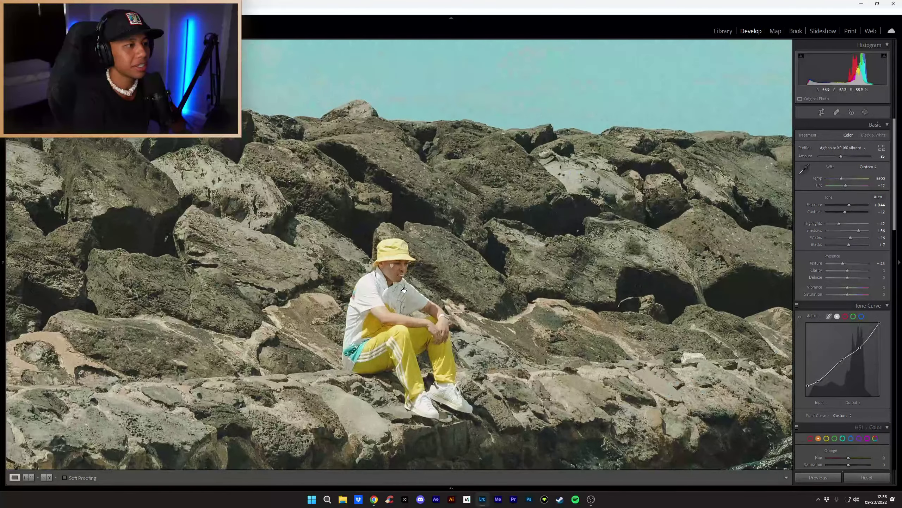
{"action": "left_click_drag", "start_coordinate": [404, 290], "coordinate": [393, 246]}
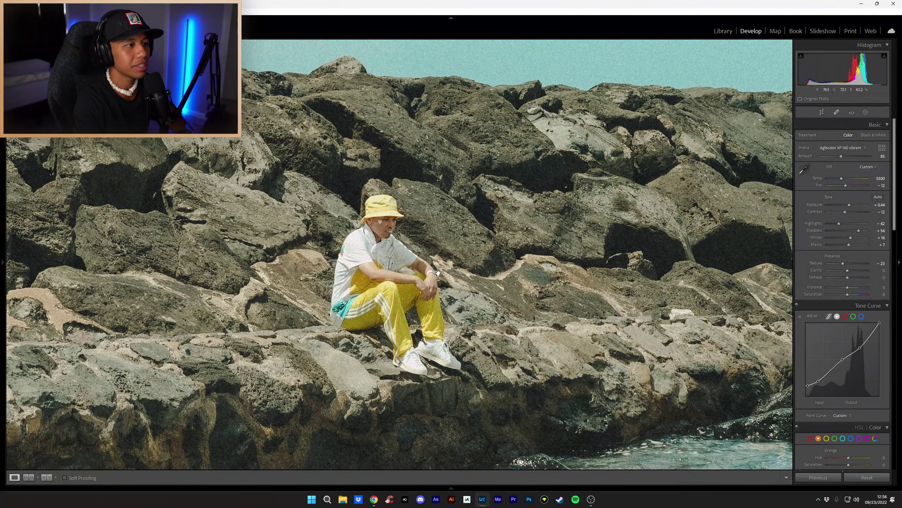
{"action": "left_click_drag", "start_coordinate": [438, 273], "coordinate": [414, 237]}
{"action": "mouse_move", "coordinate": [486, 304]}
{"action": "left_mouse_down"}
{"action": "mouse_move", "coordinate": [418, 263]}
{"action": "mouse_move", "coordinate": [485, 306]}
{"action": "left_mouse_up"}
{"action": "left_click", "coordinate": [628, 289]}
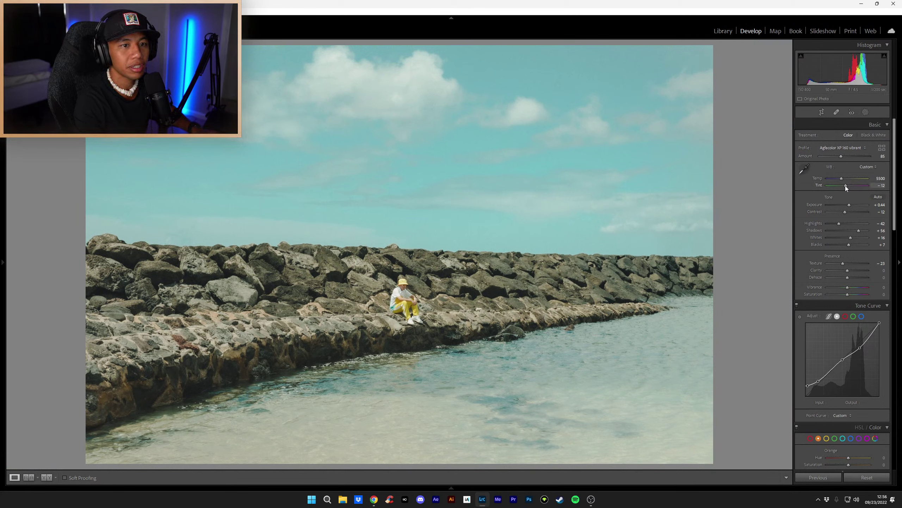
{"action": "left_click_drag", "start_coordinate": [846, 186], "coordinate": [848, 186]}
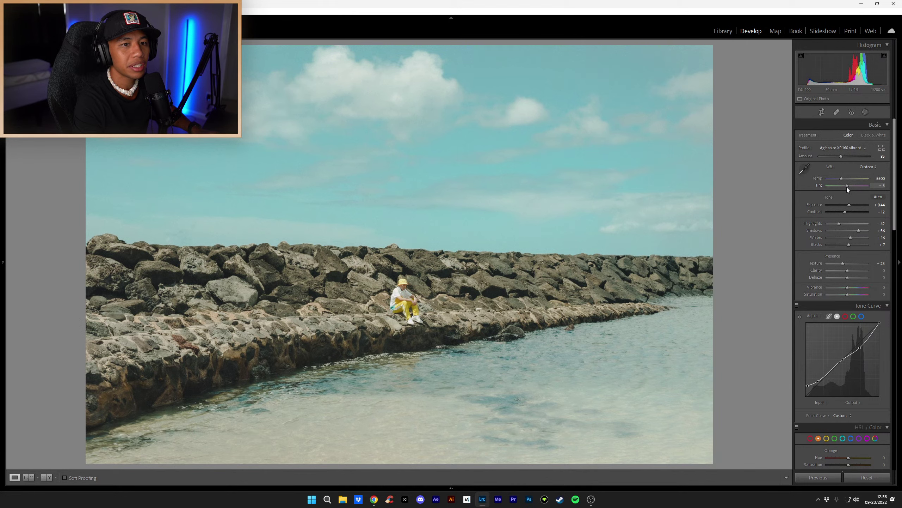
Step: Try Tint values of 0 and -3 on the jetty photo and undo the changes back to a Tint of -12
{"action": "left_click_drag", "start_coordinate": [847, 186], "coordinate": [847, 186]}
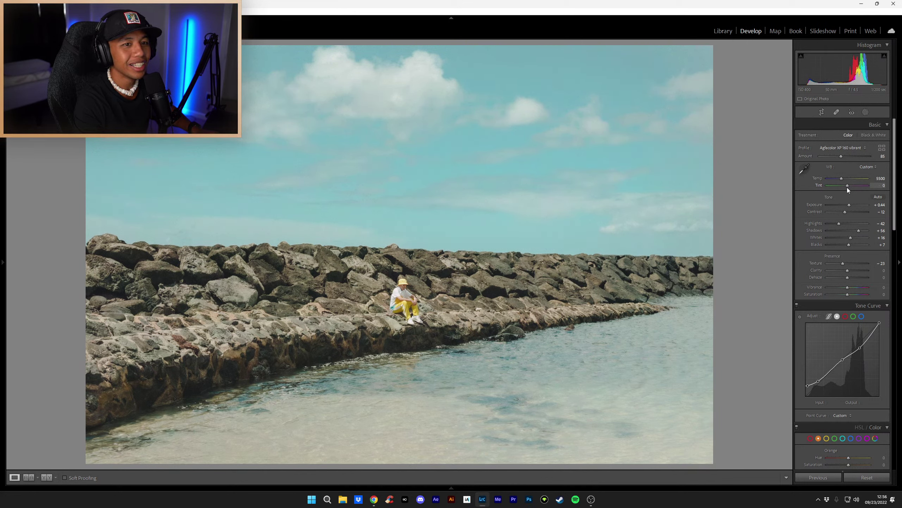
{"action": "left_click_drag", "start_coordinate": [847, 188], "coordinate": [845, 195]}
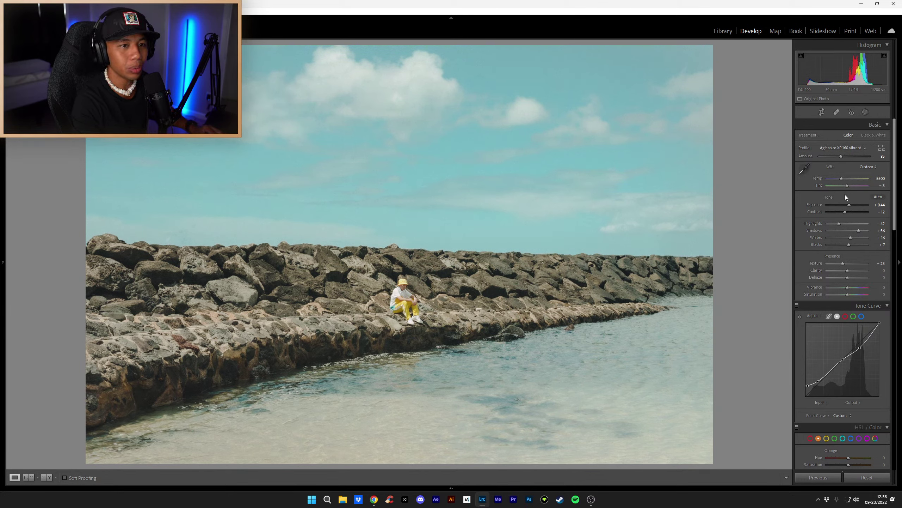
{"action": "key", "text": "ctrl+z"}
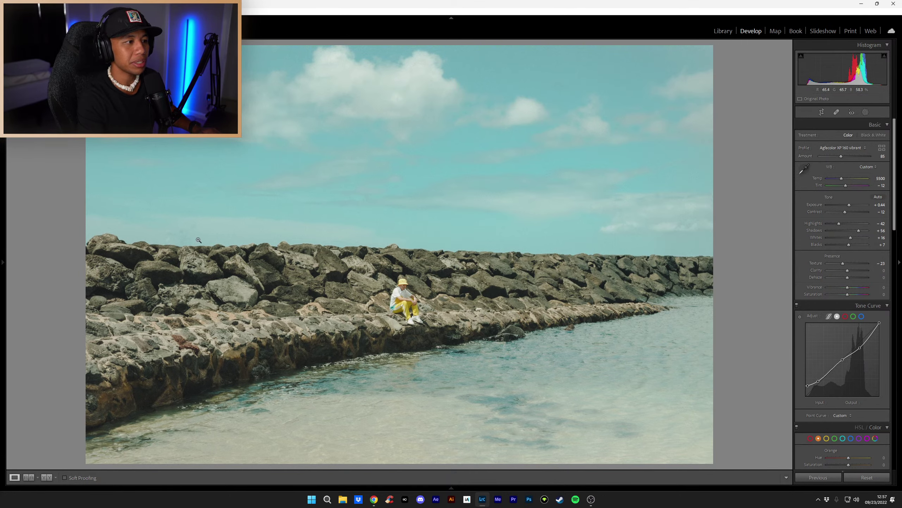
{"action": "mouse_move", "coordinate": [447, 243]}
{"action": "left_mouse_down"}
{"action": "mouse_move", "coordinate": [382, 232]}
{"action": "mouse_move", "coordinate": [454, 266]}
{"action": "mouse_move", "coordinate": [439, 246]}
{"action": "left_mouse_up"}
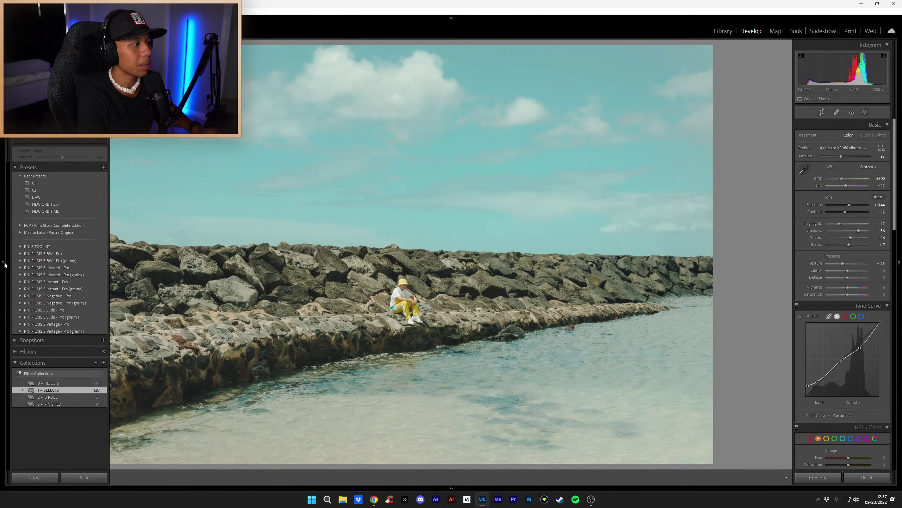
Step: Leave the jetty photo and move ahead to the unedited shot of the man sitting on the rocks, looking sideways
{"action": "key", "text": "ctrl+shift+r"}
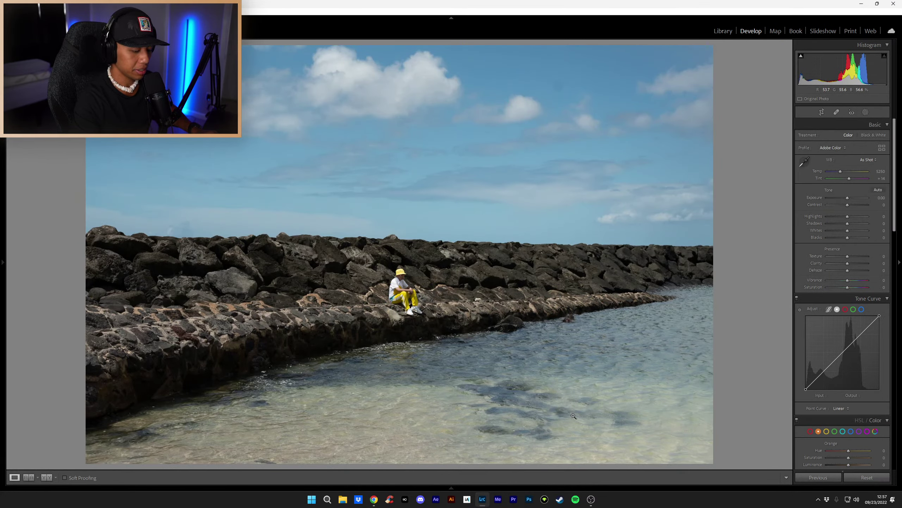
{"action": "key", "text": "Right"}
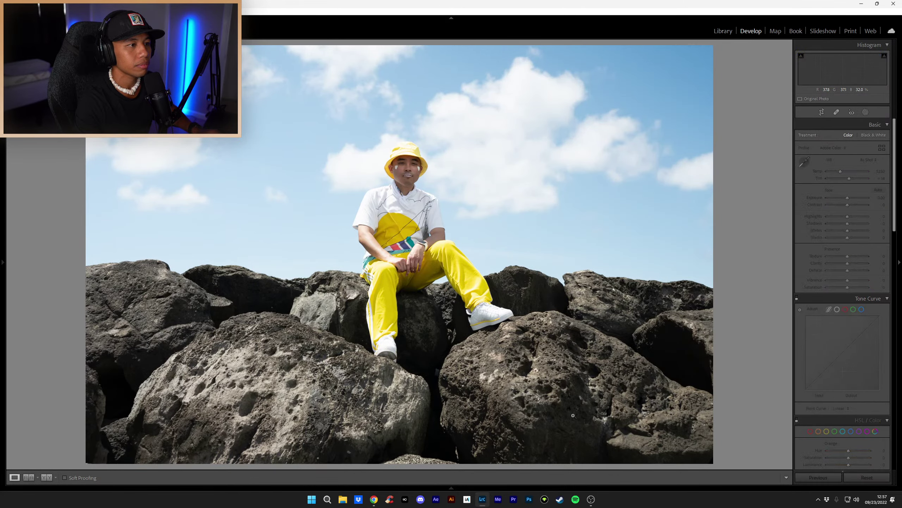
{"action": "key", "text": "Right"}
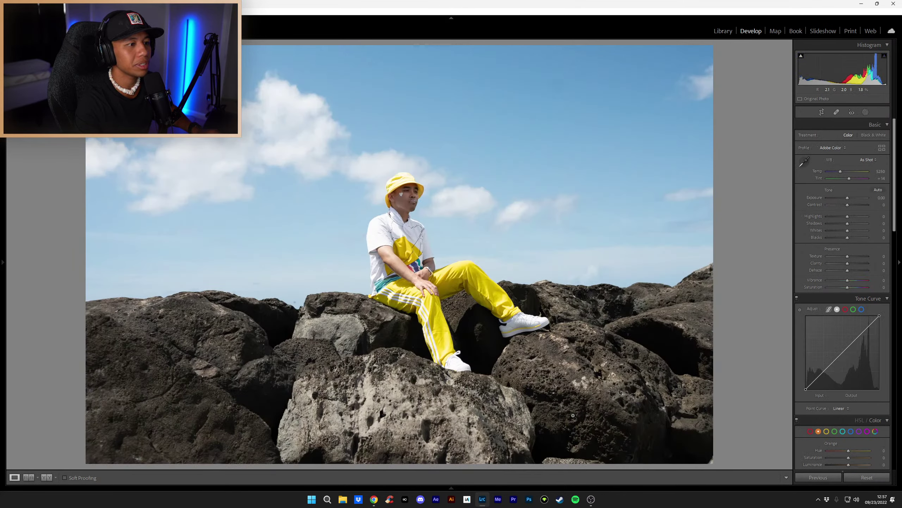
Step: Apply the NEW ORBIT 2.0 preset to the seated rocks photo and raise its Exposure to +0.05
{"action": "mouse_move", "coordinate": [1, 262]}
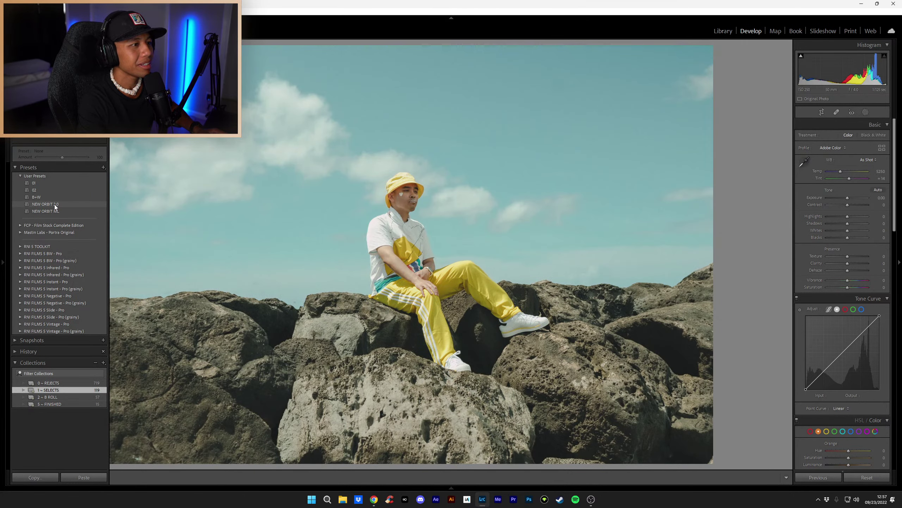
{"action": "left_click", "coordinate": [55, 205]}
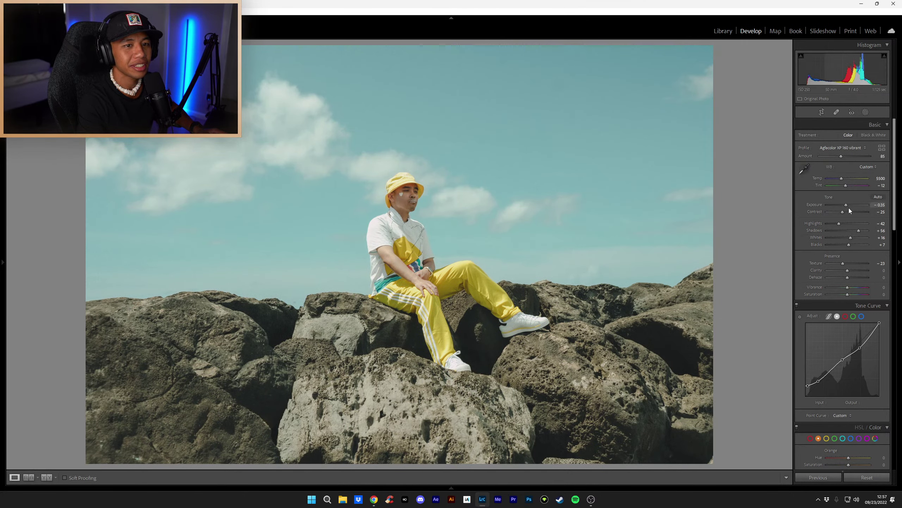
{"action": "key", "text": "Up"}
{"action": "key", "text": "Up"}
{"action": "key", "text": "Up"}
{"action": "key", "text": "Up"}
{"action": "key", "text": "Up"}
{"action": "key", "text": "Up"}
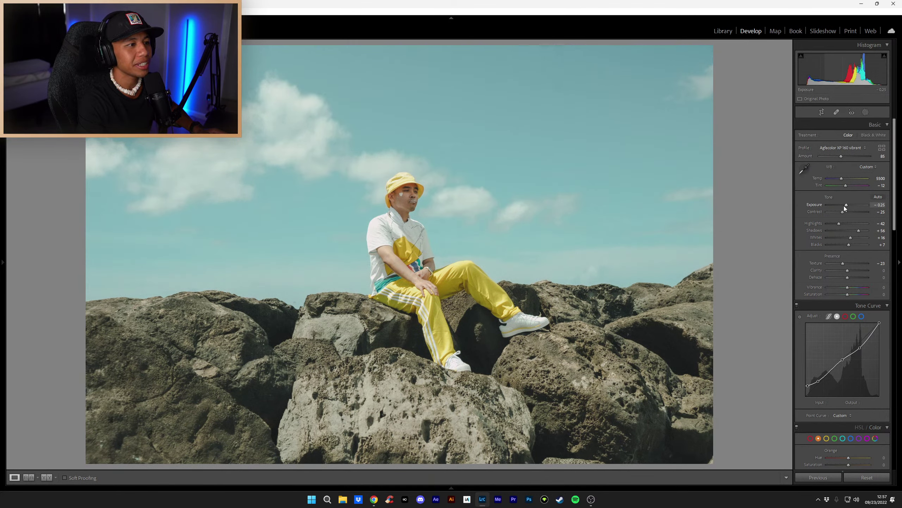
{"action": "key", "text": "Up"}
{"action": "key", "text": "Up"}
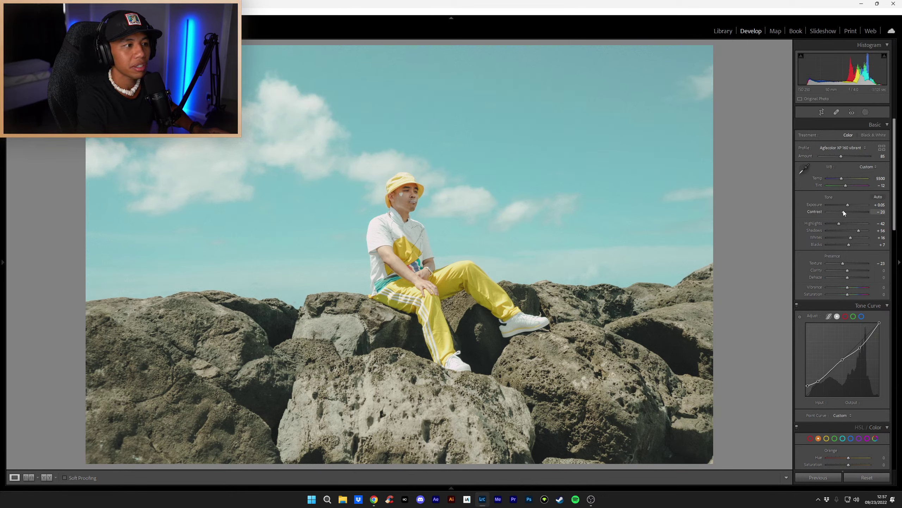
Step: Set the seated photo's Contrast to -20 and adjust its tone curve's highlight point and shadow point, the latter at input 47, output 51
{"action": "left_click_drag", "start_coordinate": [844, 211], "coordinate": [845, 212]}
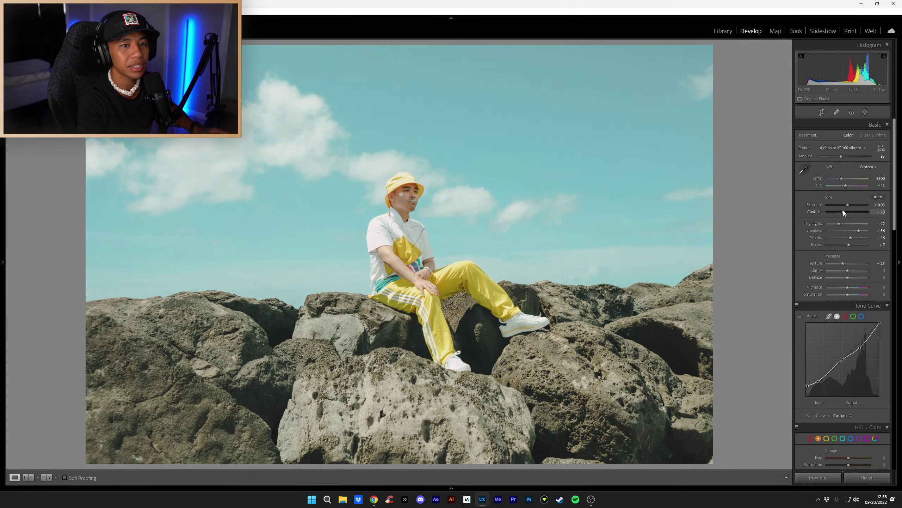
{"action": "left_click_drag", "start_coordinate": [843, 211], "coordinate": [845, 211]}
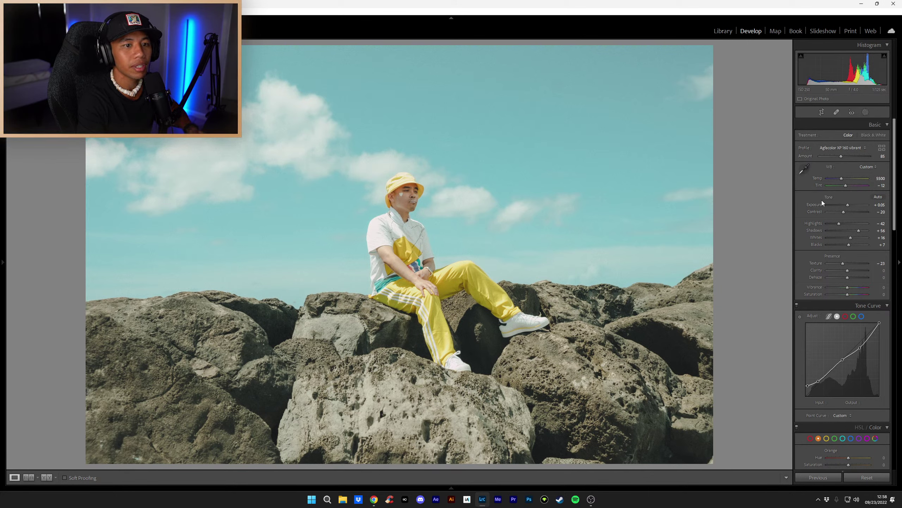
{"action": "scroll", "coordinate": [817, 245], "scroll_direction": "down", "scroll_amount": 10}
{"action": "scroll", "coordinate": [825, 247], "scroll_direction": "down", "scroll_amount": 8}
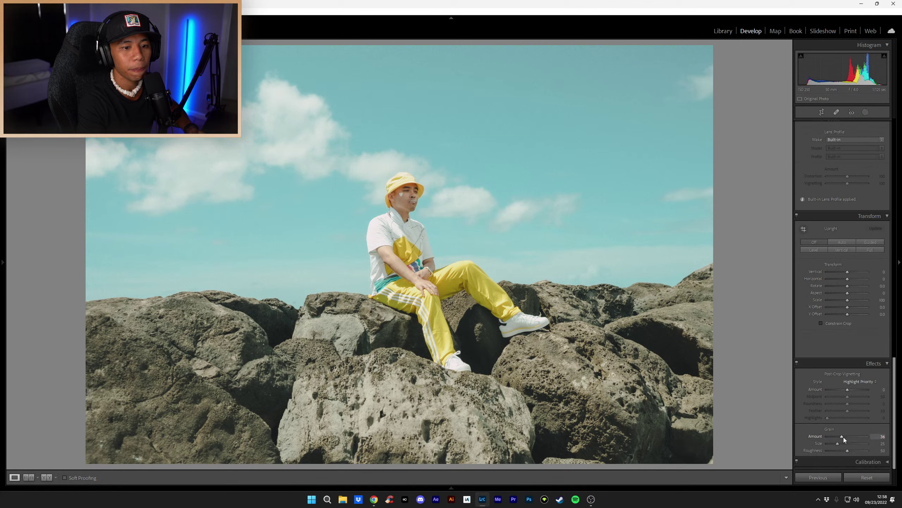
{"action": "scroll", "coordinate": [838, 339], "scroll_direction": "up", "scroll_amount": 15}
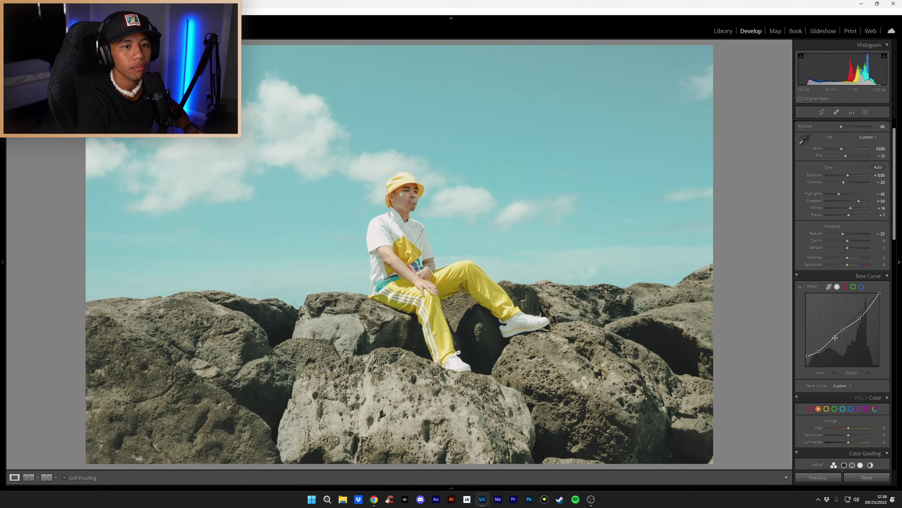
{"action": "left_click_drag", "start_coordinate": [861, 268], "coordinate": [863, 268]}
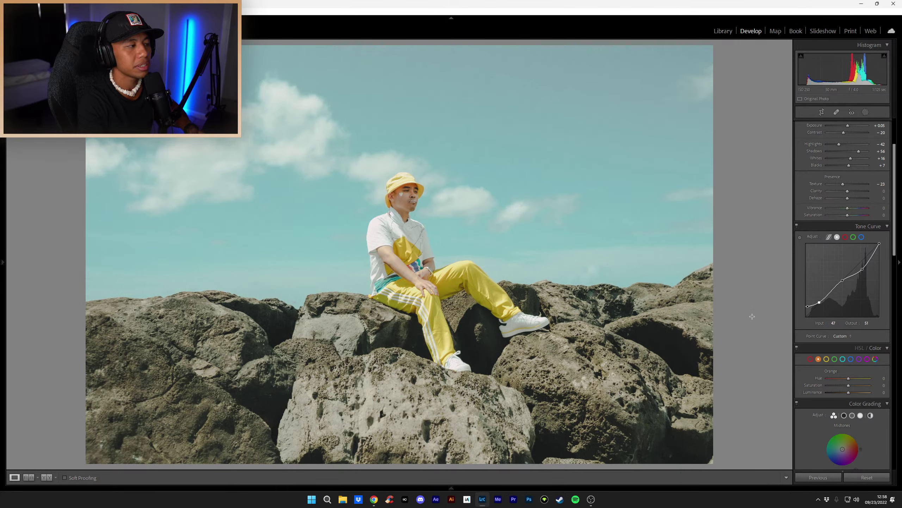
Step: View the seated photo in a larger preview, rate it 5 stars, and move ahead to the man in mid-air above the rocks
{"action": "left_click", "coordinate": [898, 260]}
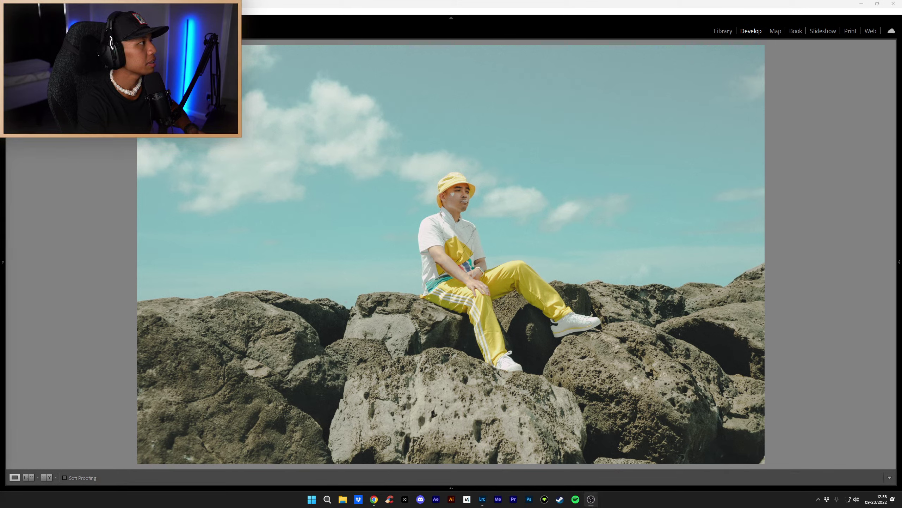
{"action": "left_click", "coordinate": [4, 263]}
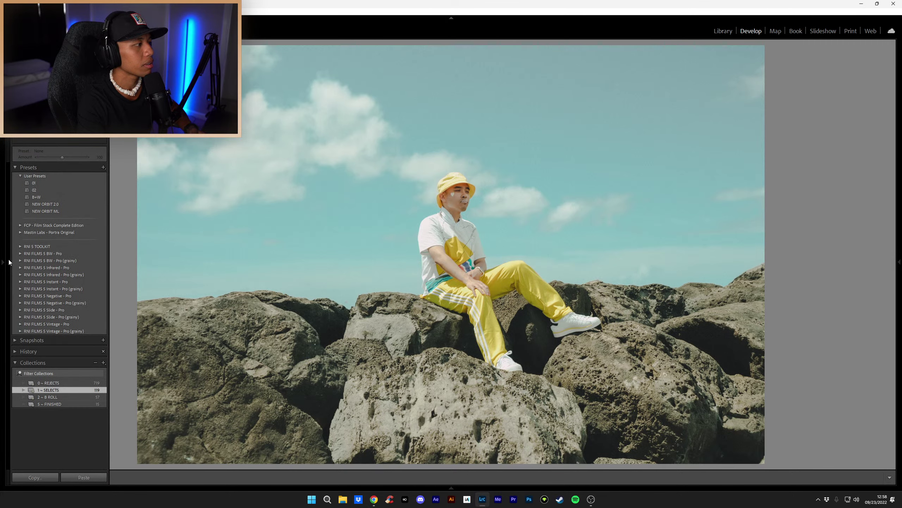
{"action": "mouse_move", "coordinate": [899, 262]}
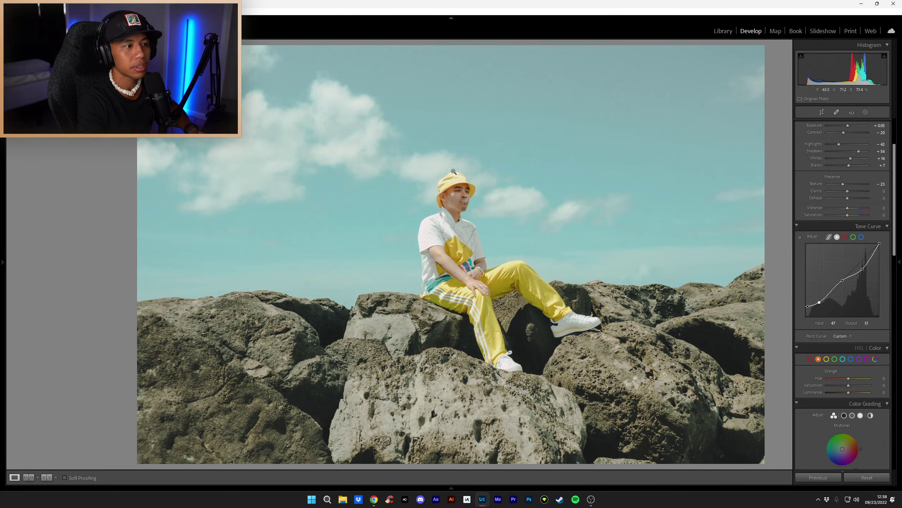
{"action": "key", "text": "3"}
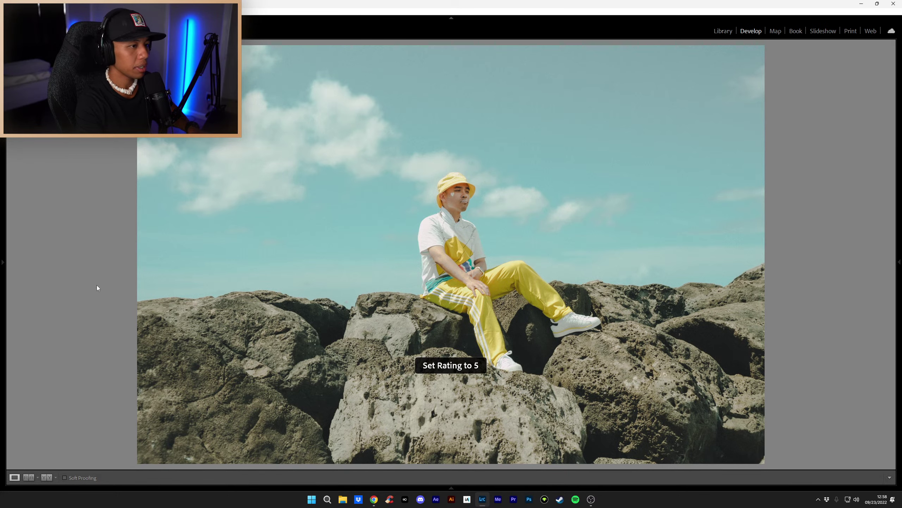
{"action": "key", "text": "Right"}
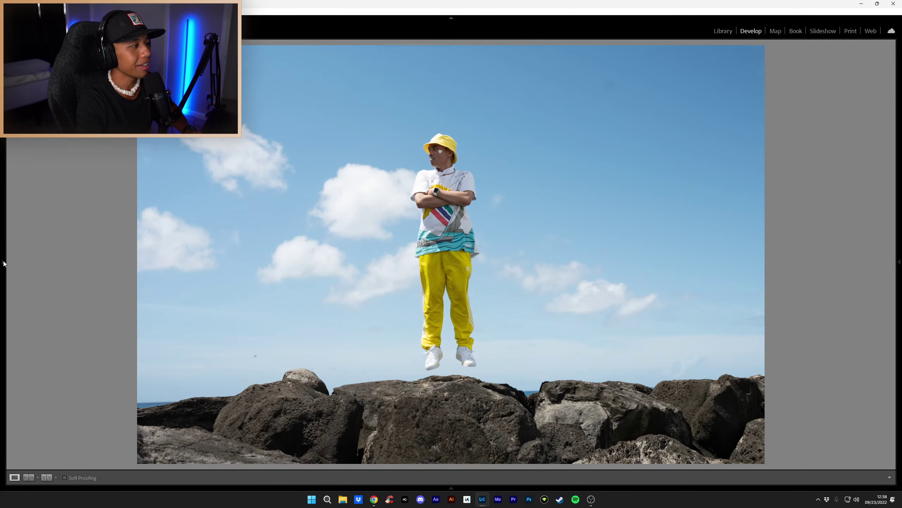
Step: Apply the NEW ORBIT 2.0 preset to the mid-air photo and raise its Exposure to +0.15
{"action": "mouse_move", "coordinate": [4, 263]}
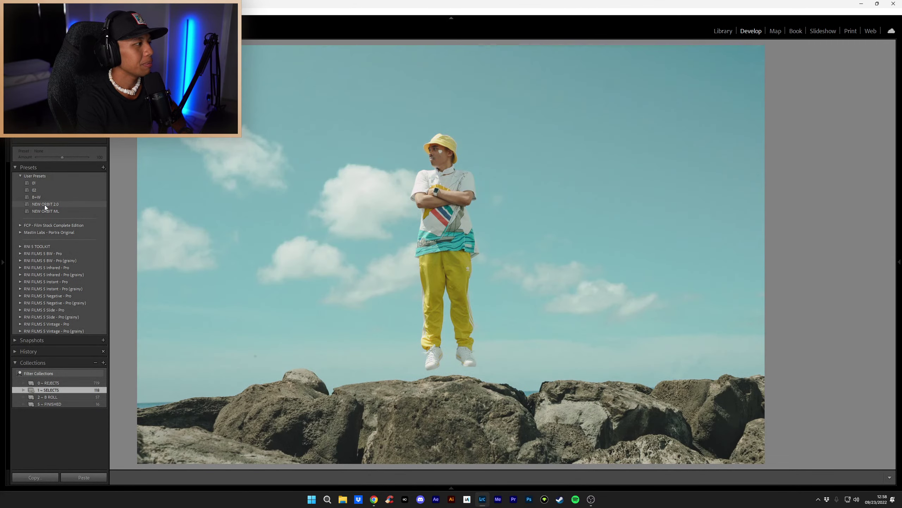
{"action": "left_click", "coordinate": [45, 204]}
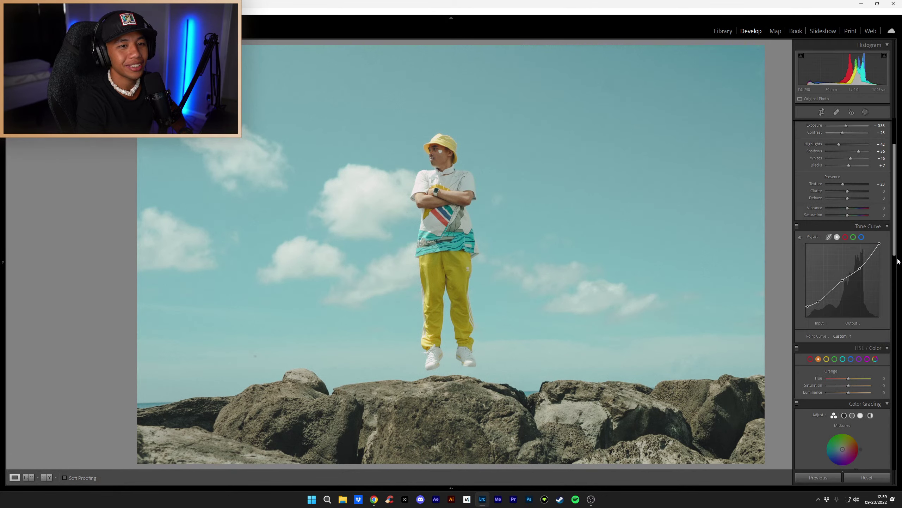
{"action": "scroll", "coordinate": [856, 235], "scroll_direction": "up", "scroll_amount": 3}
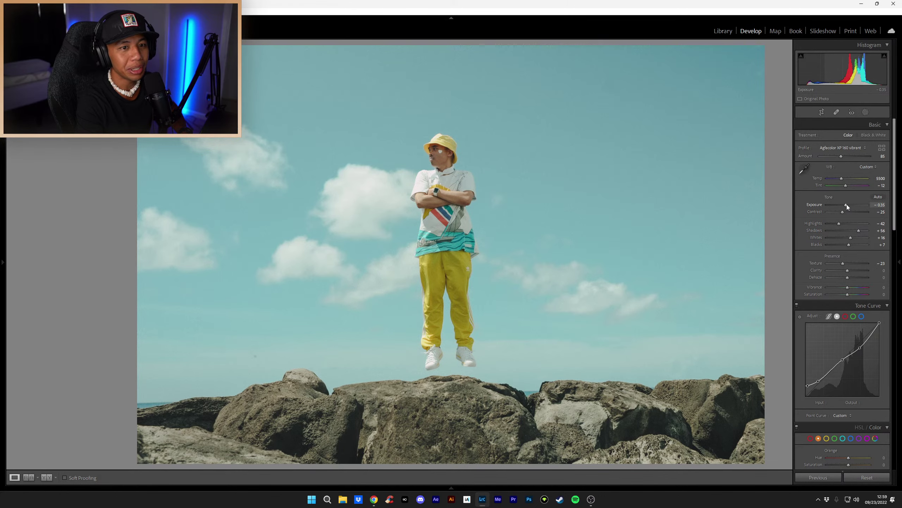
{"action": "left_click_drag", "start_coordinate": [846, 205], "coordinate": [848, 205]}
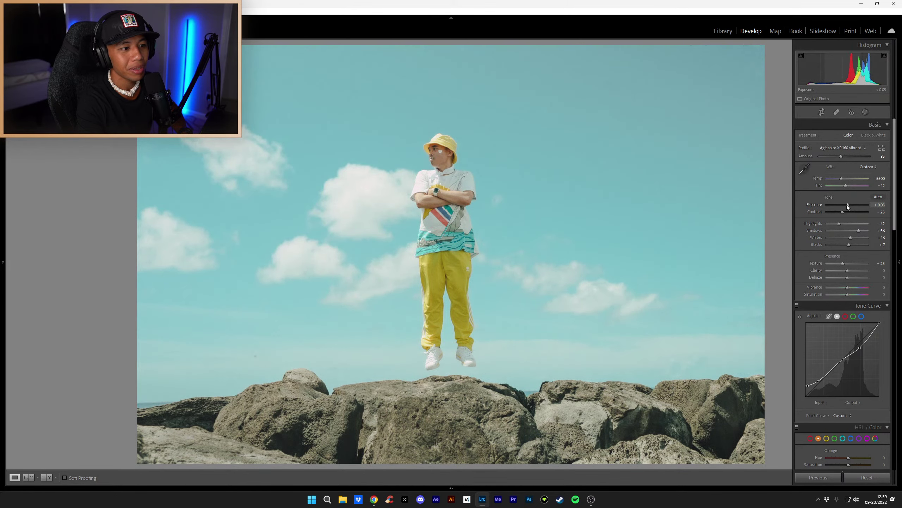
Step: Heal the small dark spot in the sky above the left-hand rocks using a size 27 Heal brush
{"action": "left_click", "coordinate": [310, 344]}
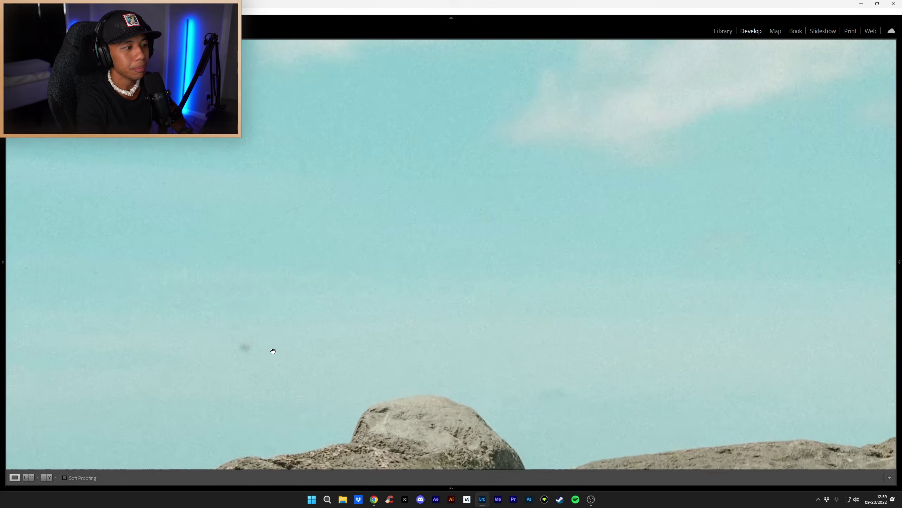
{"action": "mouse_move", "coordinate": [890, 146]}
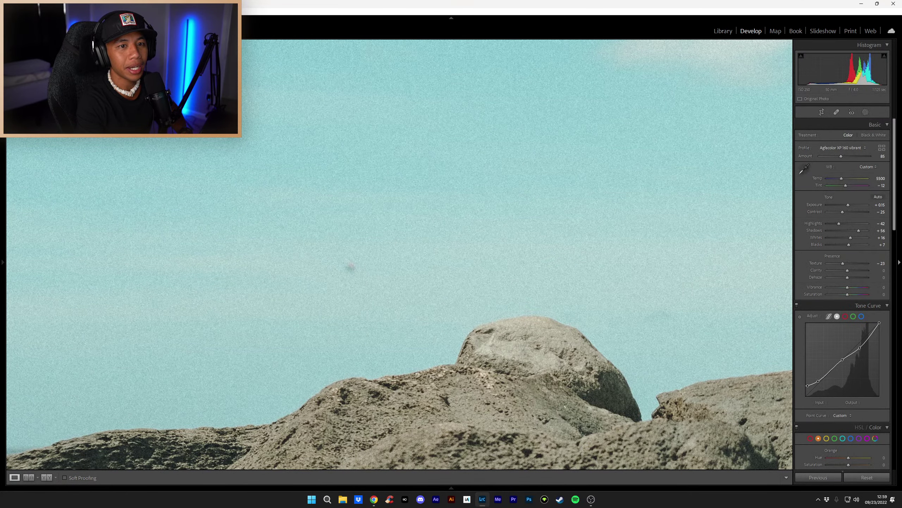
{"action": "left_click", "coordinate": [825, 112]}
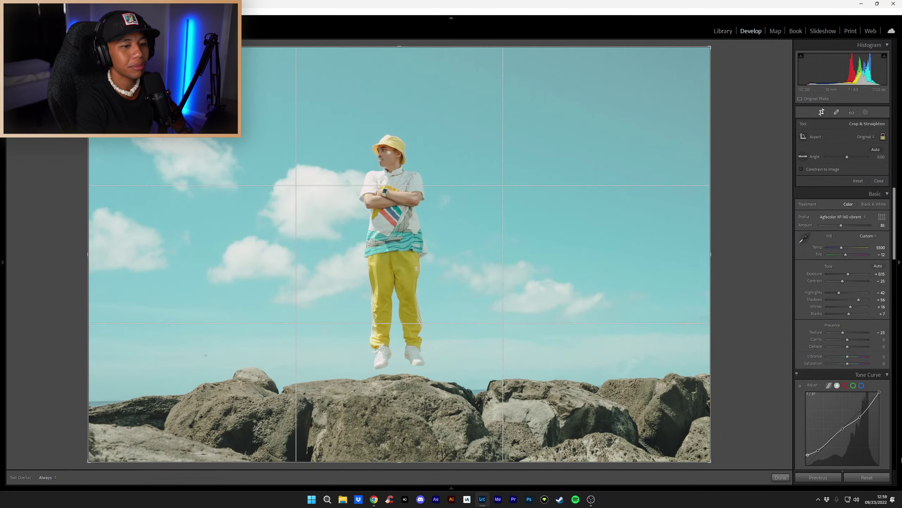
{"action": "left_click", "coordinate": [781, 477]}
{"action": "left_click", "coordinate": [837, 112]}
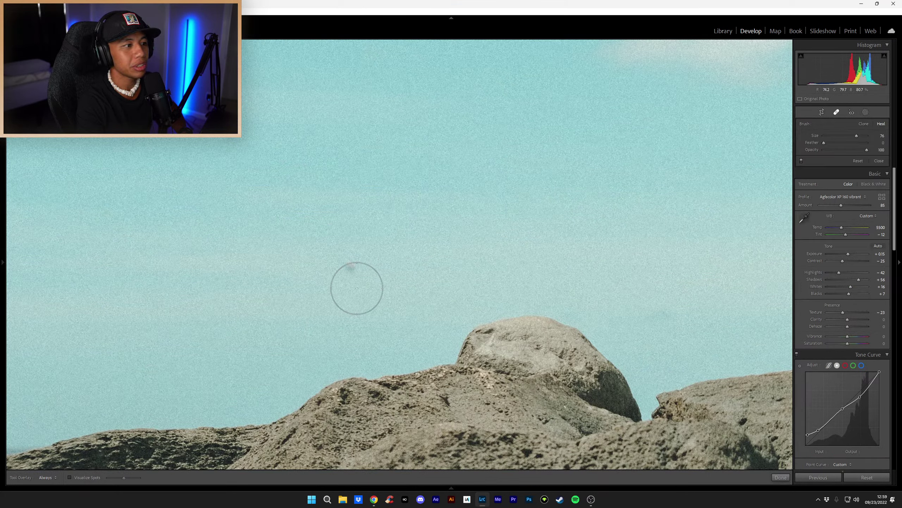
{"action": "scroll", "coordinate": [350, 274], "scroll_direction": "down", "scroll_amount": 8}
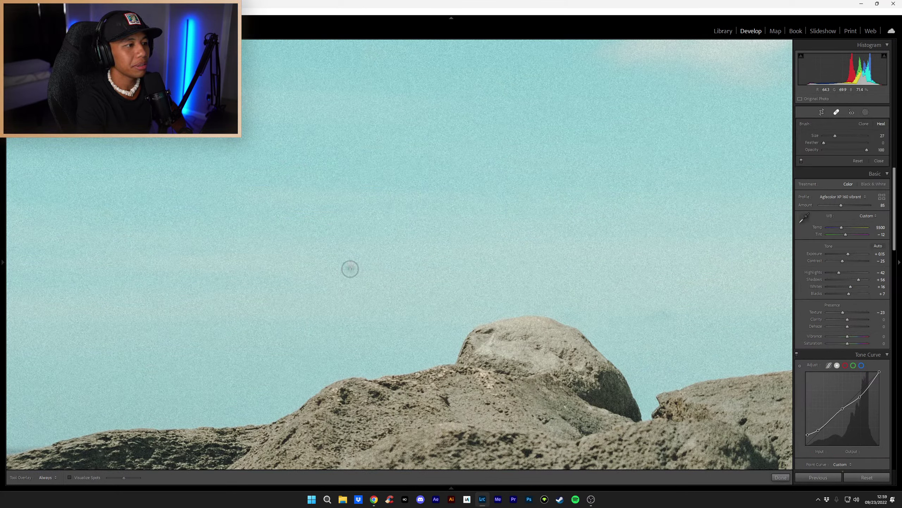
{"action": "scroll", "coordinate": [350, 266], "scroll_direction": "up", "scroll_amount": 2}
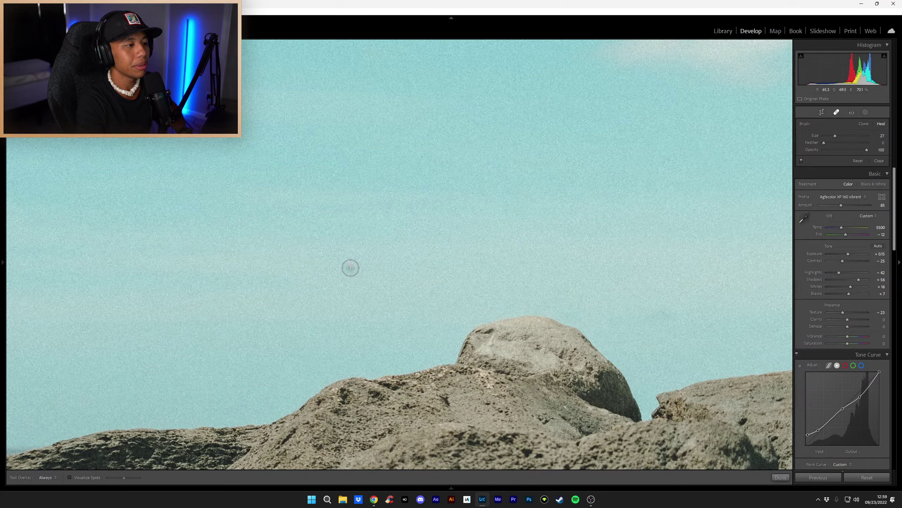
{"action": "left_click", "coordinate": [781, 477]}
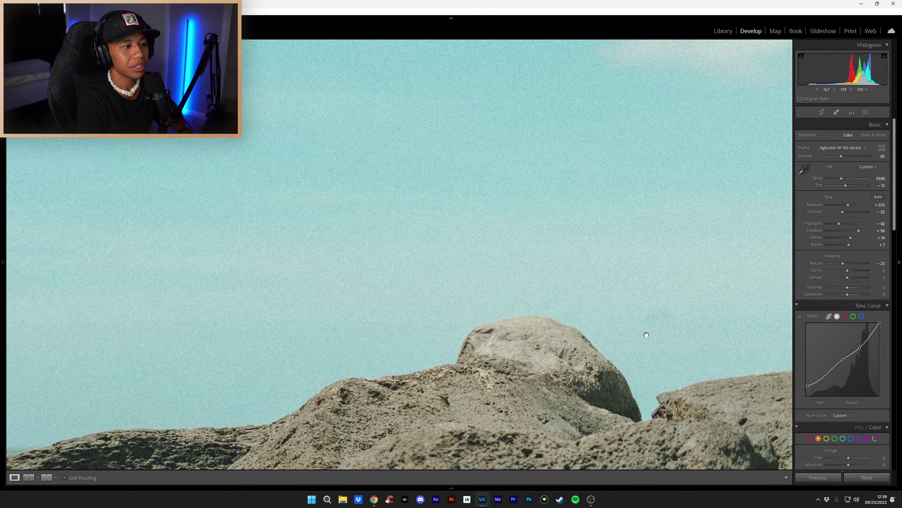
{"action": "left_click", "coordinate": [647, 334]}
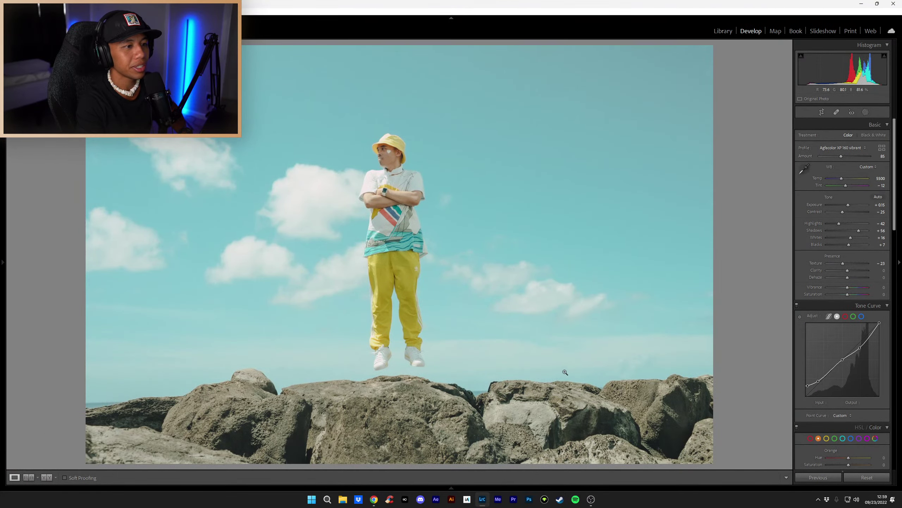
Step: Inspect the open sky beside the mid-air man up close for remaining spots
{"action": "left_click", "coordinate": [546, 109]}
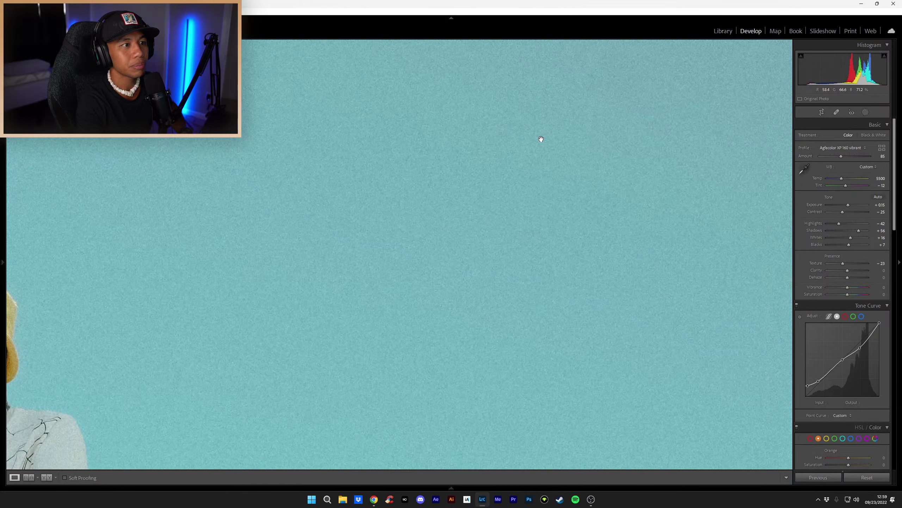
{"action": "left_click", "coordinate": [822, 112]}
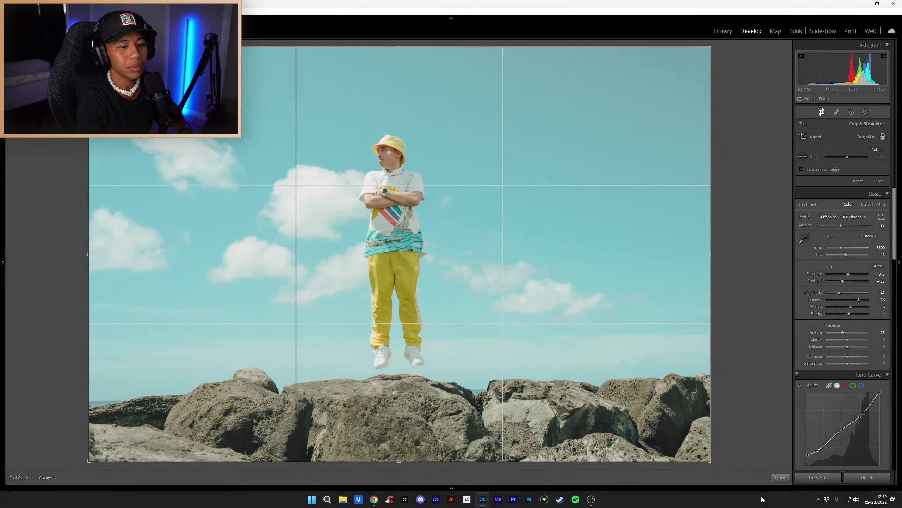
{"action": "left_click", "coordinate": [781, 477]}
{"action": "left_click", "coordinate": [839, 113]}
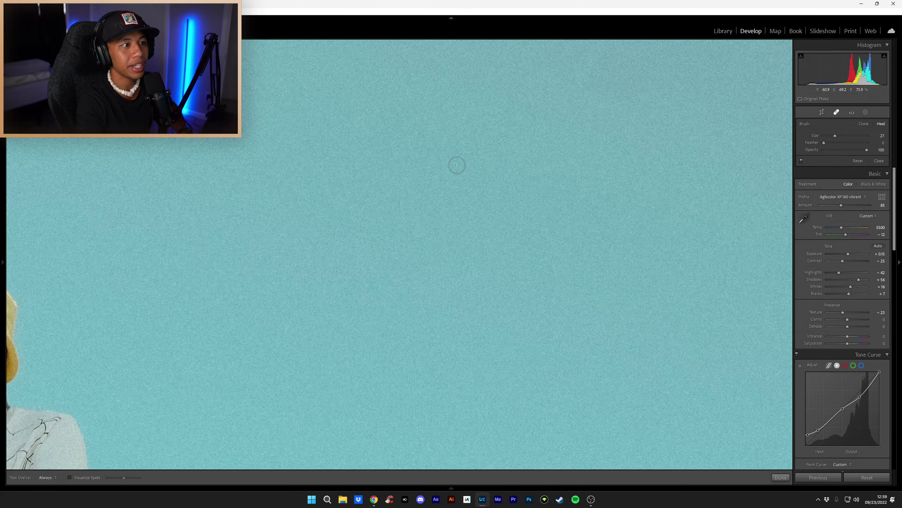
{"action": "left_click", "coordinate": [783, 478]}
{"action": "left_click", "coordinate": [544, 170]}
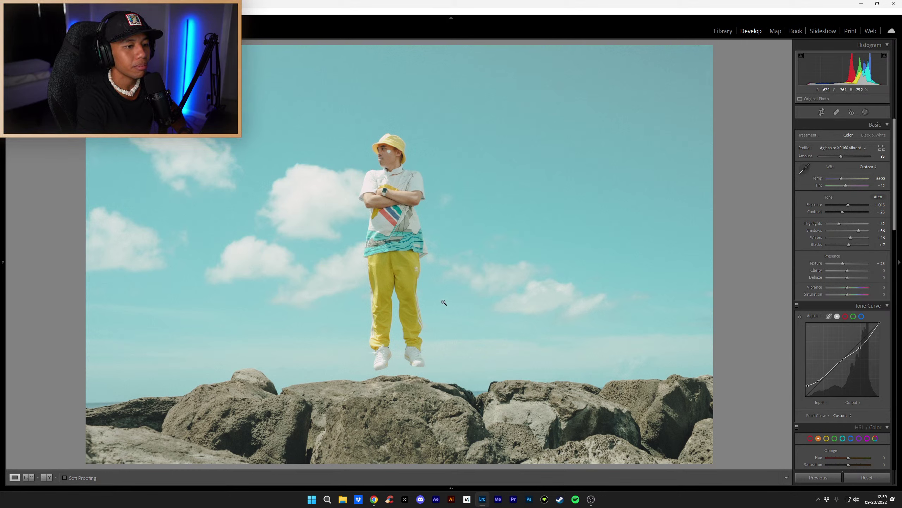
Step: Straighten the mid-air photo by rotating its crop to an angle of 0.42, keeping the original aspect ratio
{"action": "left_click", "coordinate": [821, 112]}
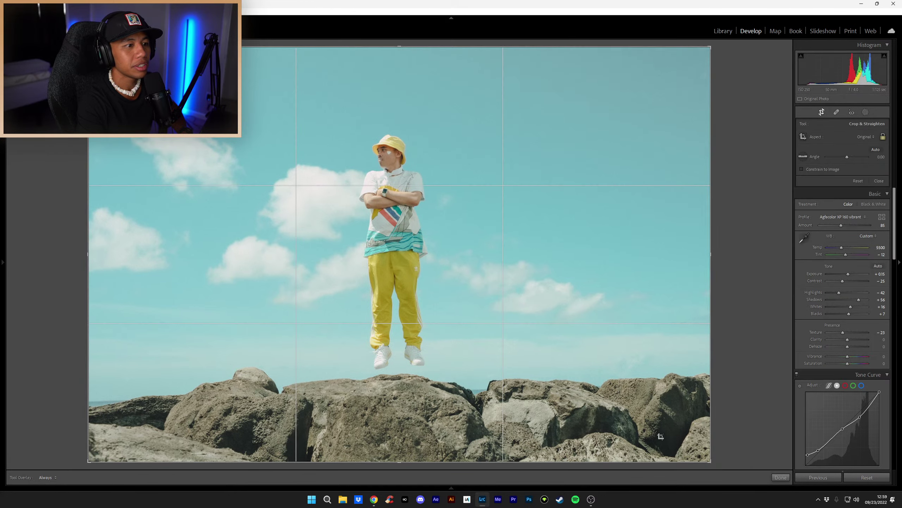
{"action": "left_click_drag", "start_coordinate": [715, 465], "coordinate": [714, 470]}
{"action": "left_click", "coordinate": [781, 477]}
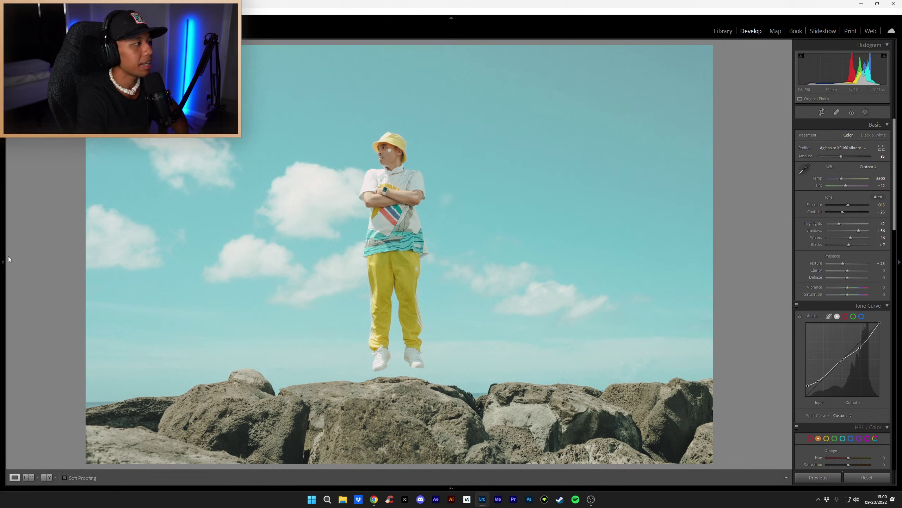
{"action": "mouse_move", "coordinate": [7, 261]}
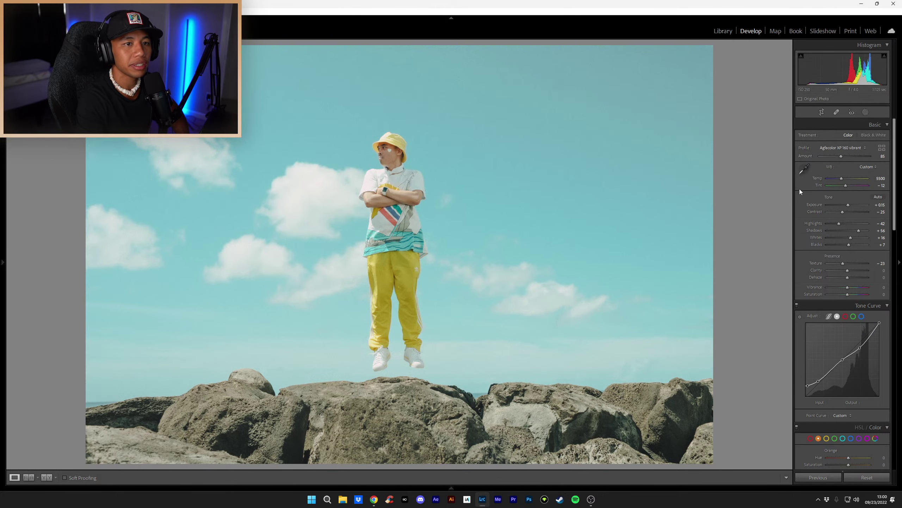
{"action": "left_click", "coordinate": [822, 111]}
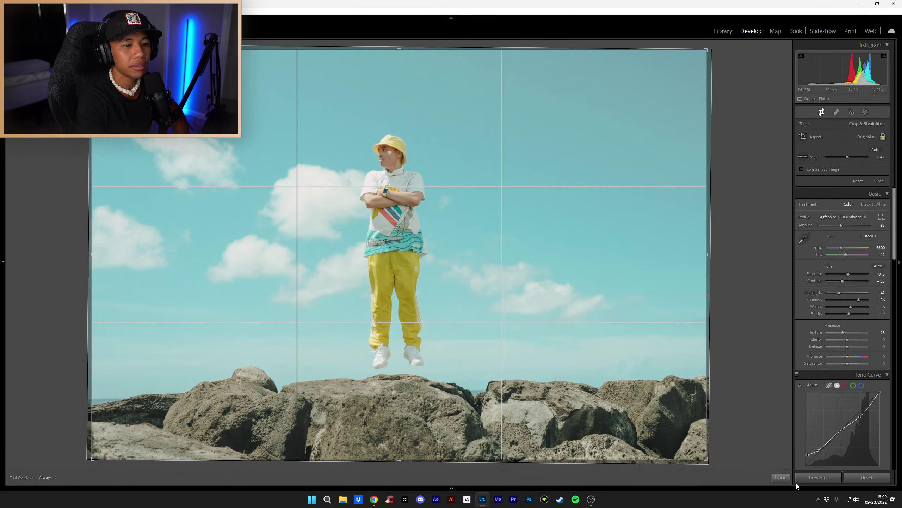
{"action": "left_click", "coordinate": [785, 479]}
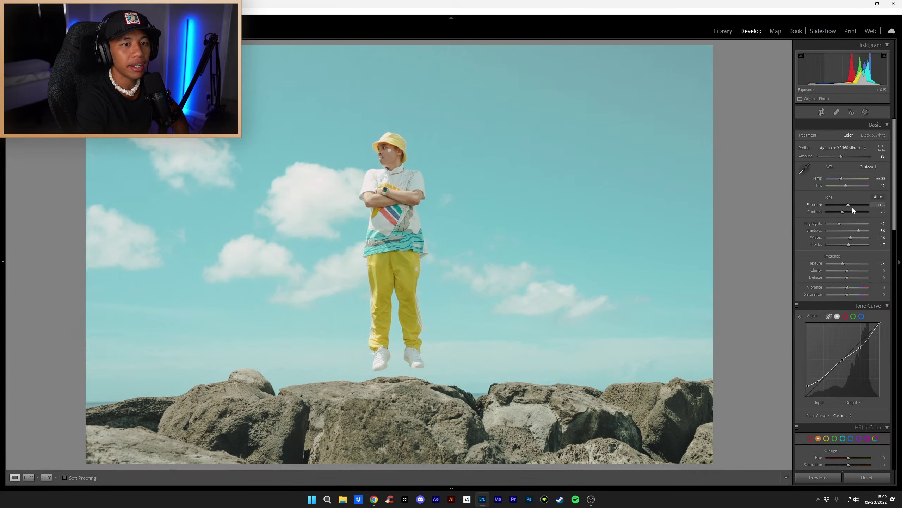
Step: Set the mid-air photo's Contrast to -30 and raise its Exposure to +0.25
{"action": "left_click_drag", "start_coordinate": [842, 211], "coordinate": [845, 212]}
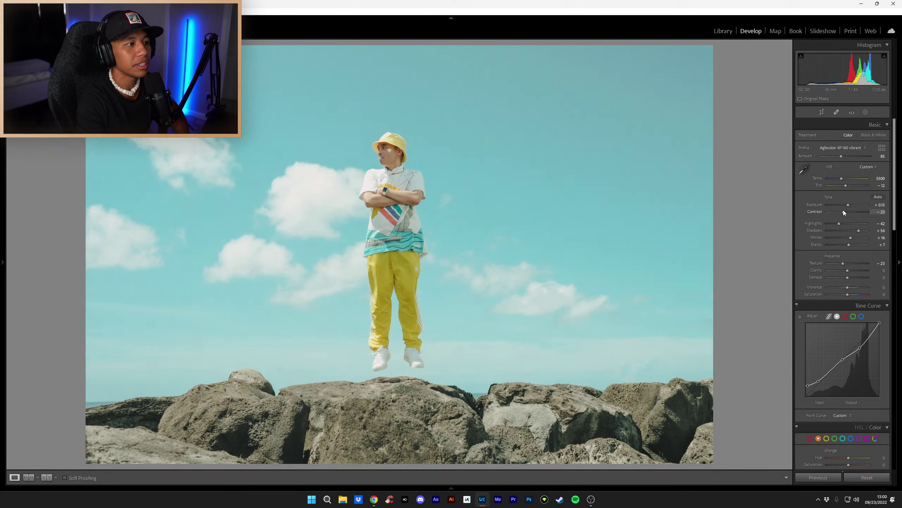
{"action": "scroll", "coordinate": [846, 209], "scroll_direction": "down", "scroll_amount": 2}
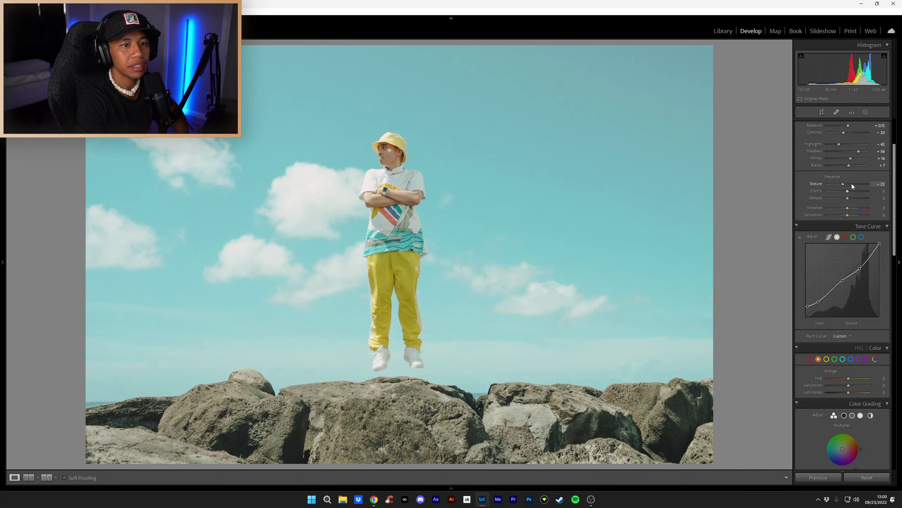
{"action": "scroll", "coordinate": [812, 192], "scroll_direction": "up", "scroll_amount": 2}
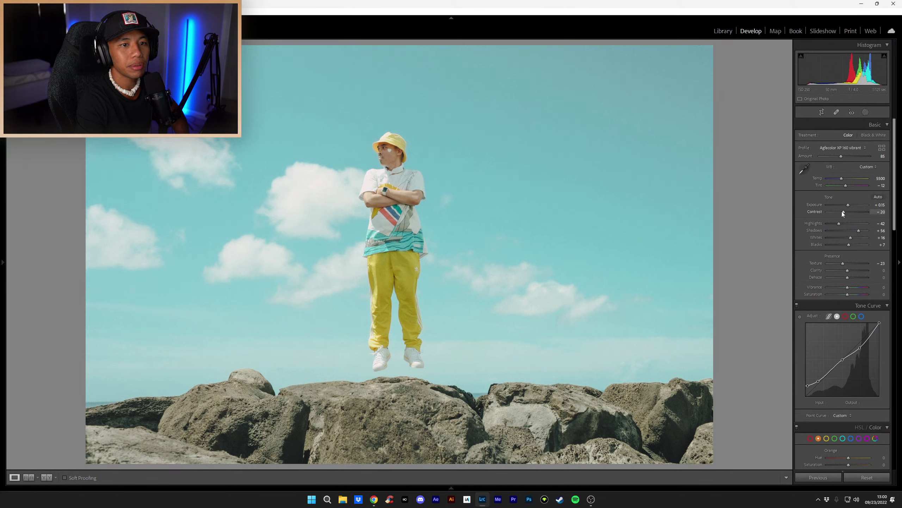
{"action": "key", "text": "Down"}
{"action": "key", "text": "Down"}
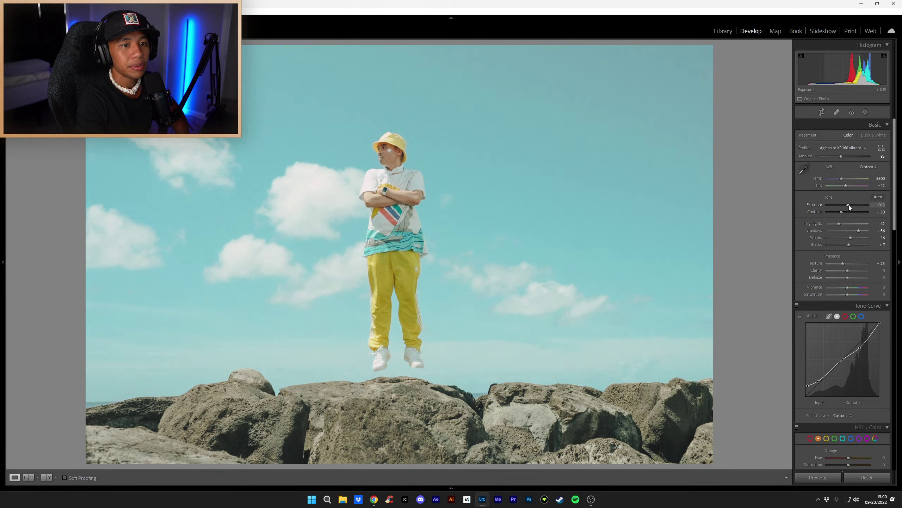
{"action": "key", "text": "Up"}
{"action": "key", "text": "Up"}
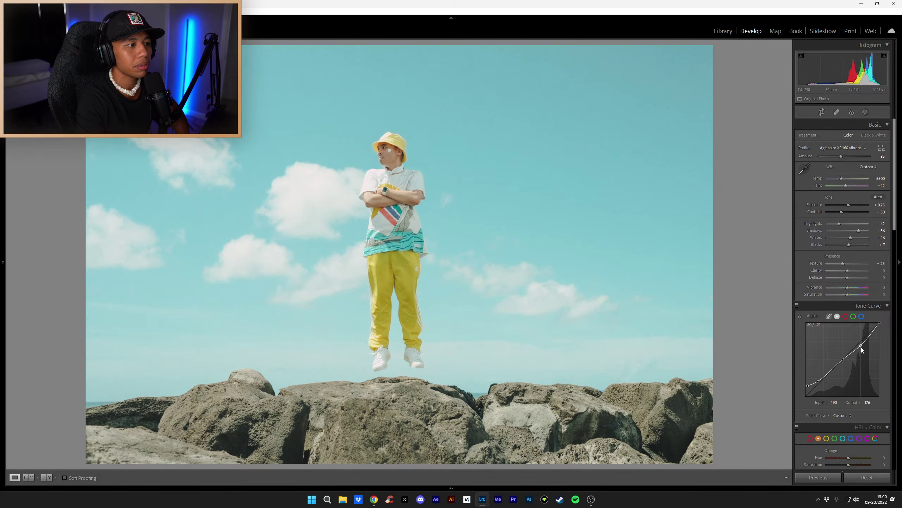
Step: Adjust the mid-air photo's tone curve, placing the highlight point at input 193, output 171 and the shadow point at input 60, output 67
{"action": "left_click_drag", "start_coordinate": [861, 347], "coordinate": [862, 347]}
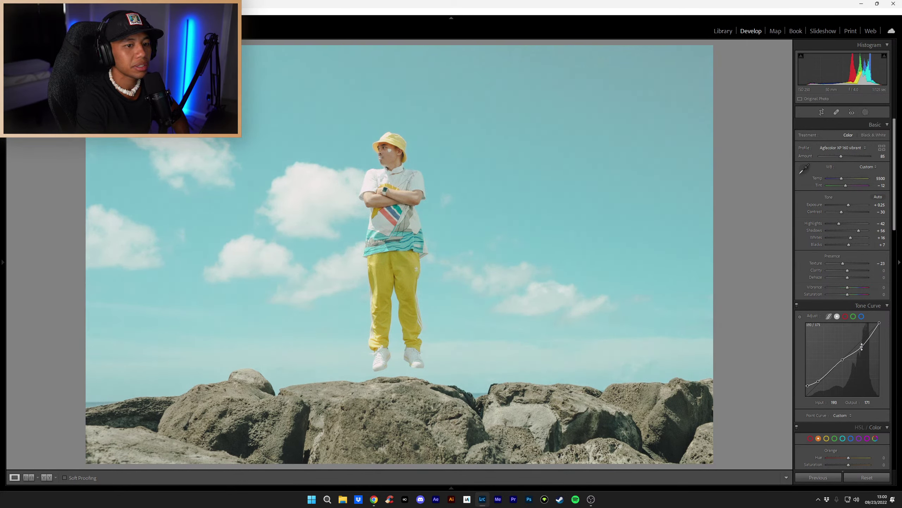
{"action": "left_click_drag", "start_coordinate": [818, 382], "coordinate": [823, 377]}
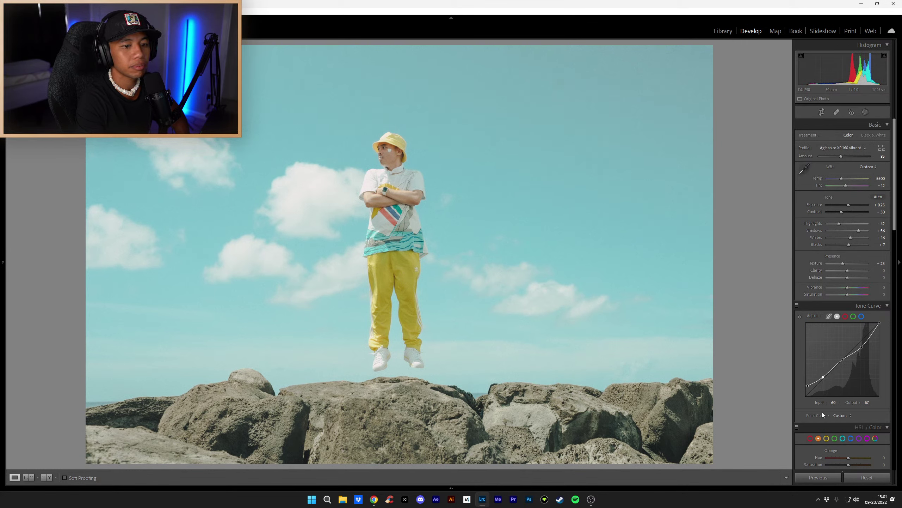
{"action": "scroll", "coordinate": [822, 413], "scroll_direction": "down", "scroll_amount": 10}
{"action": "scroll", "coordinate": [822, 415], "scroll_direction": "up", "scroll_amount": 10}
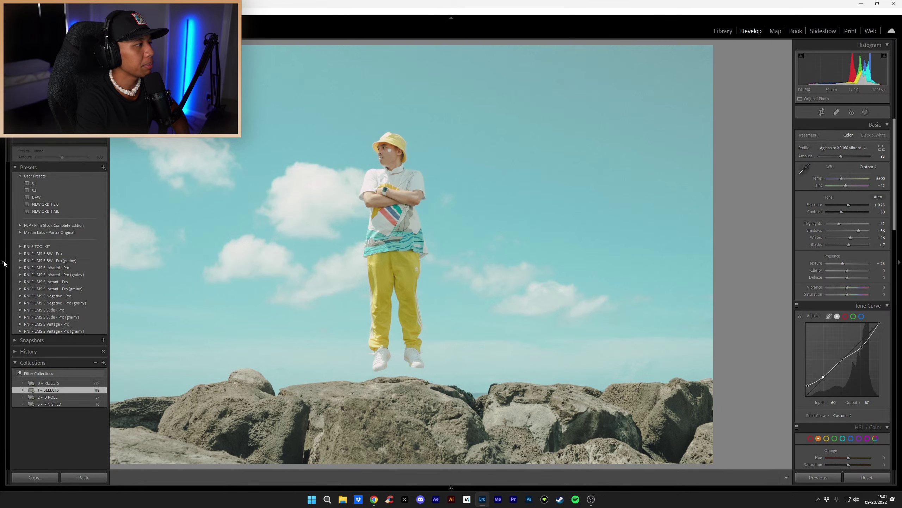
Step: Inspect the mid-air man's face up close, rate the photo 5 stars, and move on to the back-view shot of the man facing the waves
{"action": "left_click", "coordinate": [408, 150]}
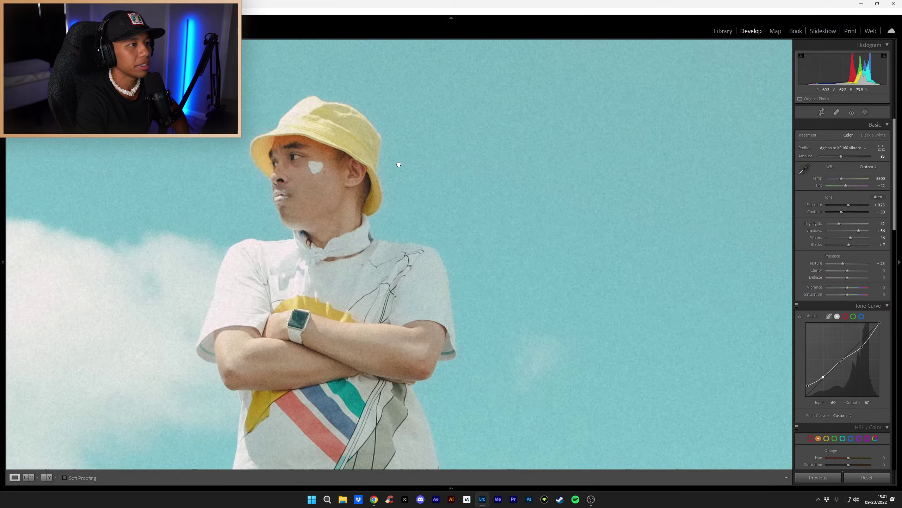
{"action": "left_click", "coordinate": [512, 134]}
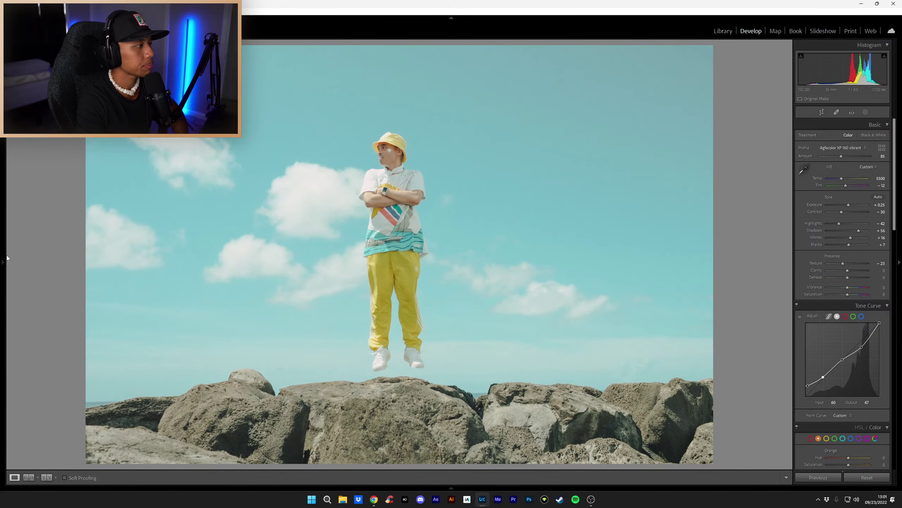
{"action": "key", "text": "3"}
{"action": "key", "text": "Right"}
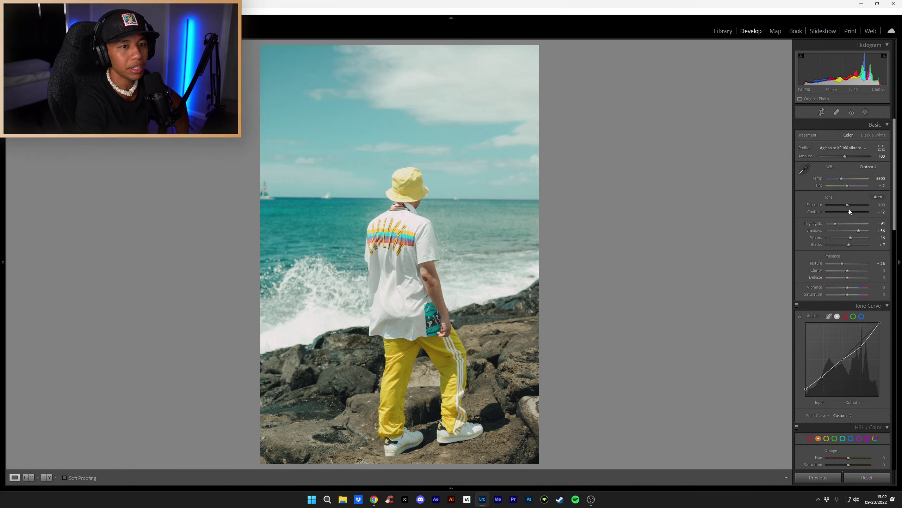
Step: Raise the back-view photo's Exposure to +0.30 and set its Contrast to +7
{"action": "scroll", "coordinate": [847, 206], "scroll_direction": "up", "scroll_amount": 2}
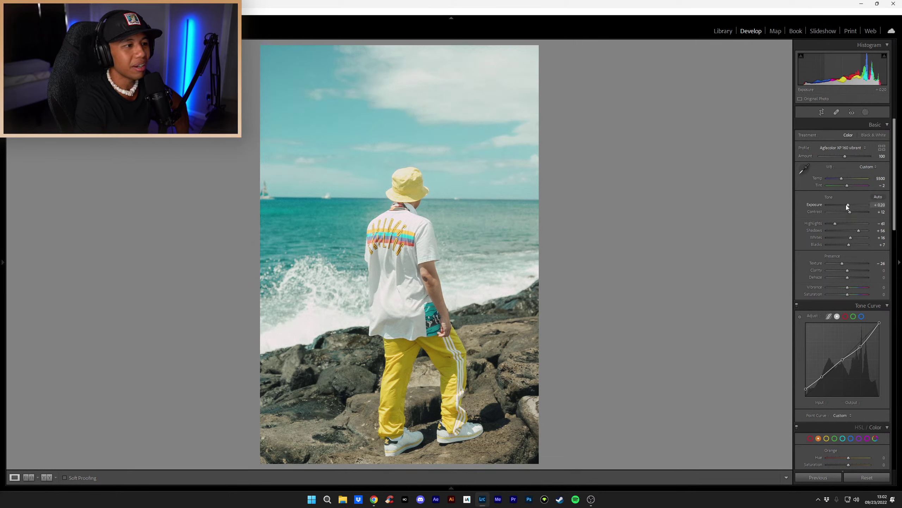
{"action": "scroll", "coordinate": [847, 206], "scroll_direction": "up", "scroll_amount": 2}
{"action": "scroll", "coordinate": [848, 206], "scroll_direction": "down", "scroll_amount": 1}
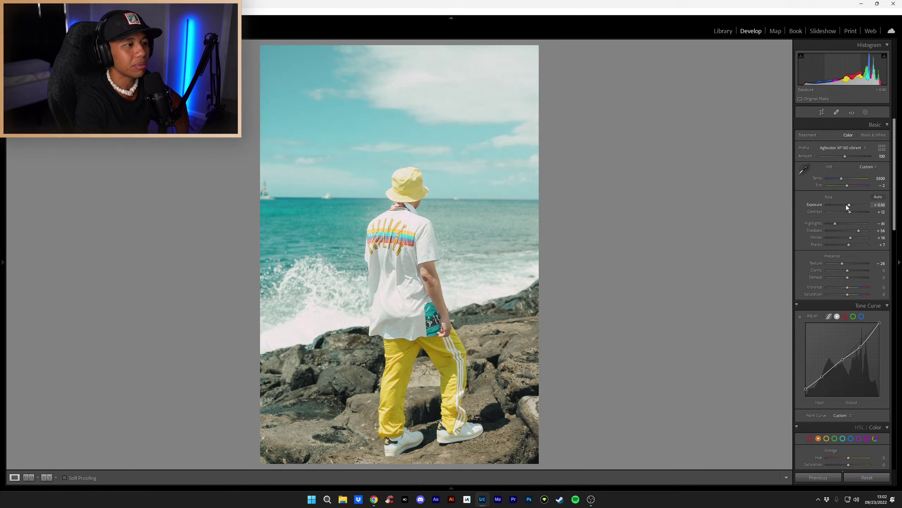
{"action": "scroll", "coordinate": [847, 206], "scroll_direction": "up", "scroll_amount": 1}
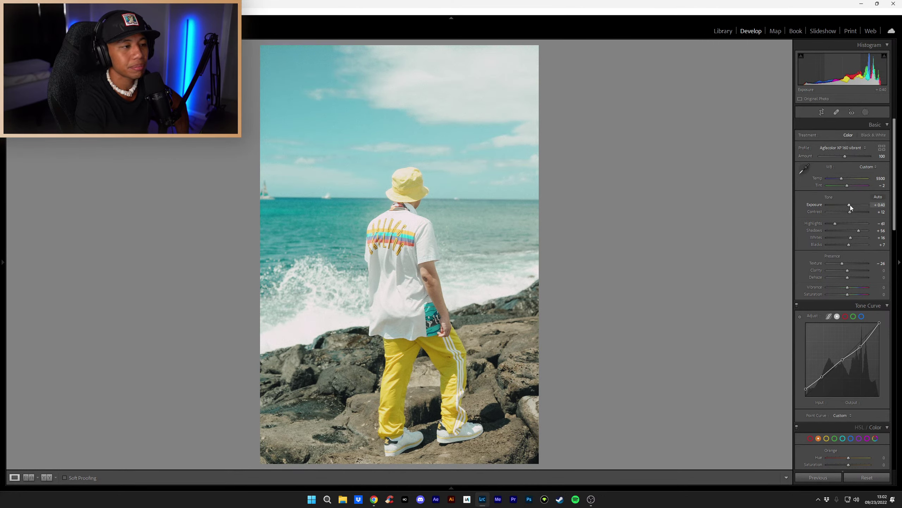
{"action": "scroll", "coordinate": [850, 205], "scroll_direction": "down", "scroll_amount": 1}
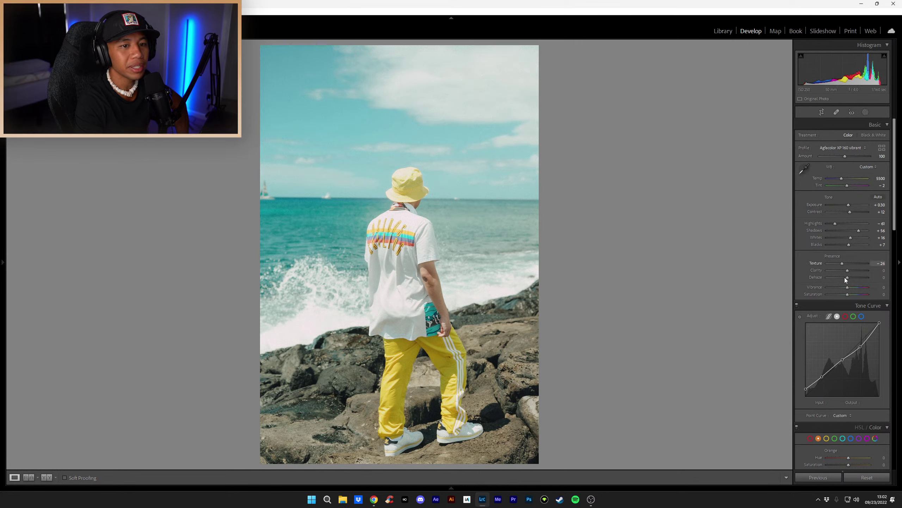
{"action": "scroll", "coordinate": [851, 211], "scroll_direction": "down", "scroll_amount": 2}
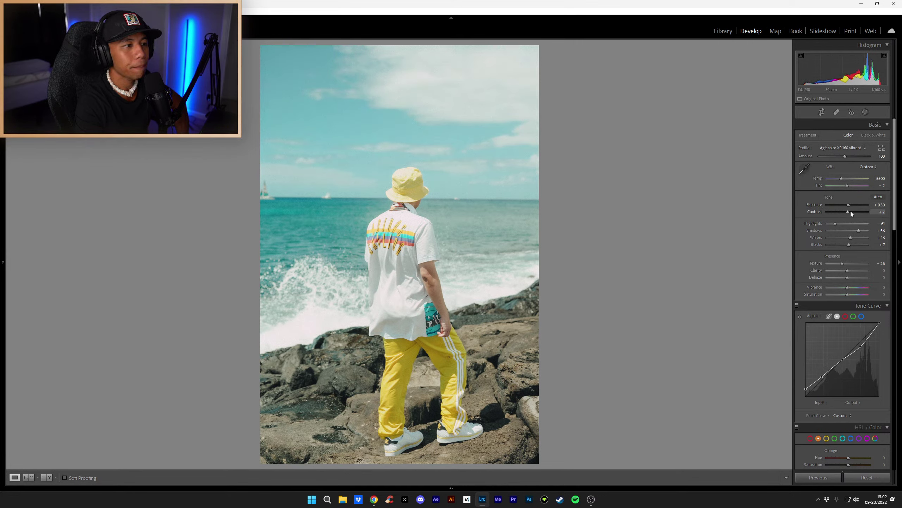
{"action": "scroll", "coordinate": [850, 210], "scroll_direction": "up", "scroll_amount": 1}
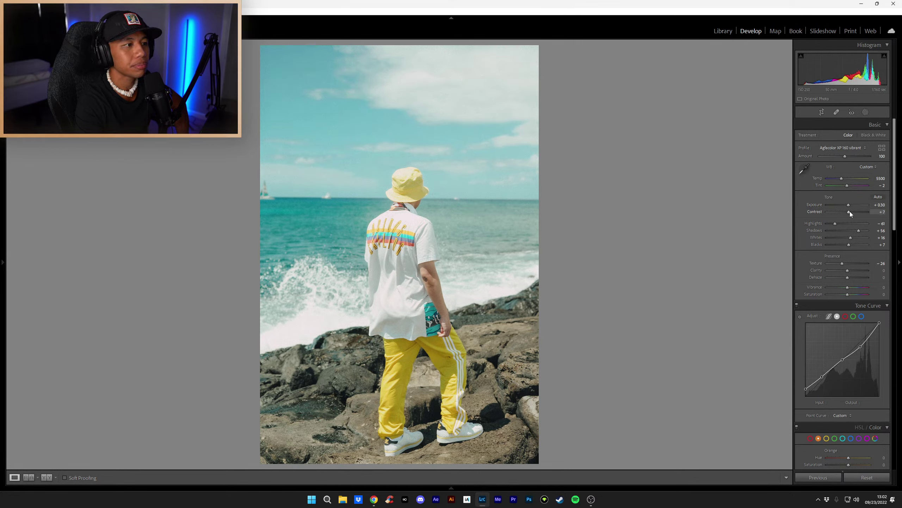
Step: Reduce the back-view photo's Grain Amount to 36
{"action": "scroll", "coordinate": [798, 281], "scroll_direction": "down", "scroll_amount": 8}
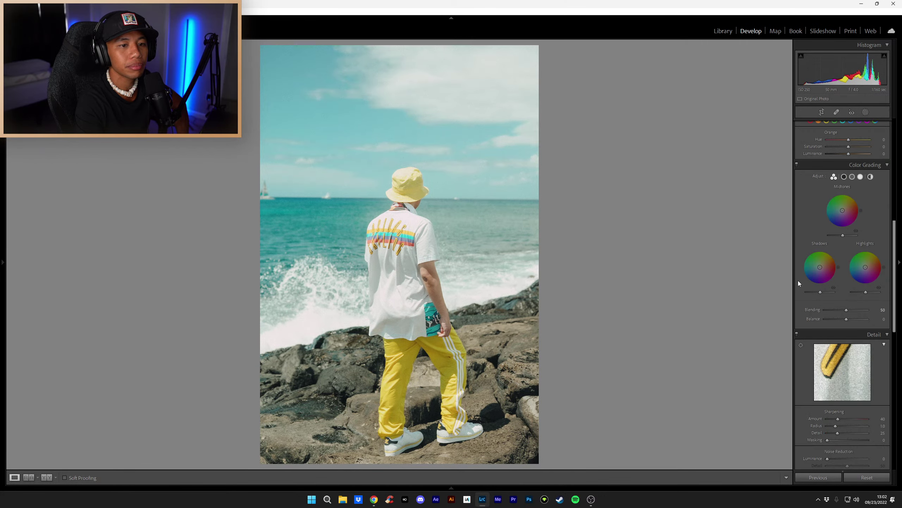
{"action": "scroll", "coordinate": [798, 281], "scroll_direction": "down", "scroll_amount": 5}
{"action": "scroll", "coordinate": [803, 355], "scroll_direction": "down", "scroll_amount": 6}
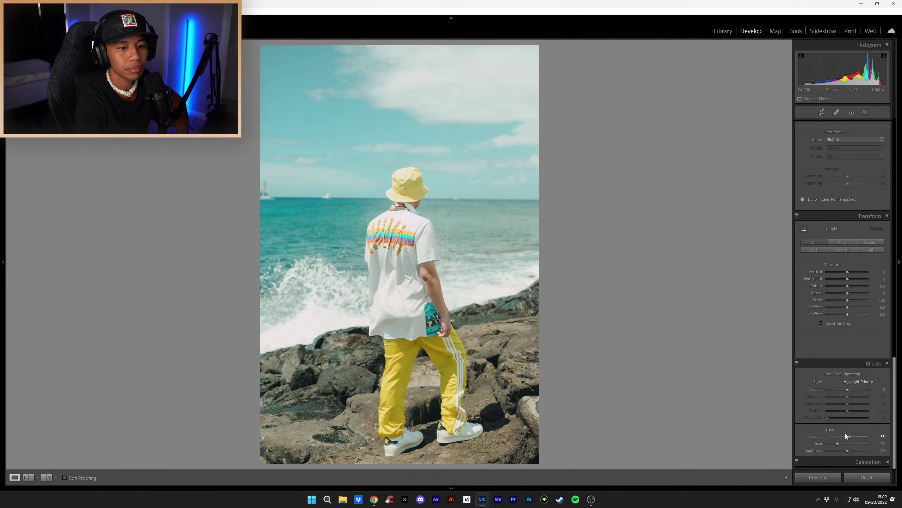
{"action": "left_click_drag", "start_coordinate": [851, 437], "coordinate": [850, 437]}
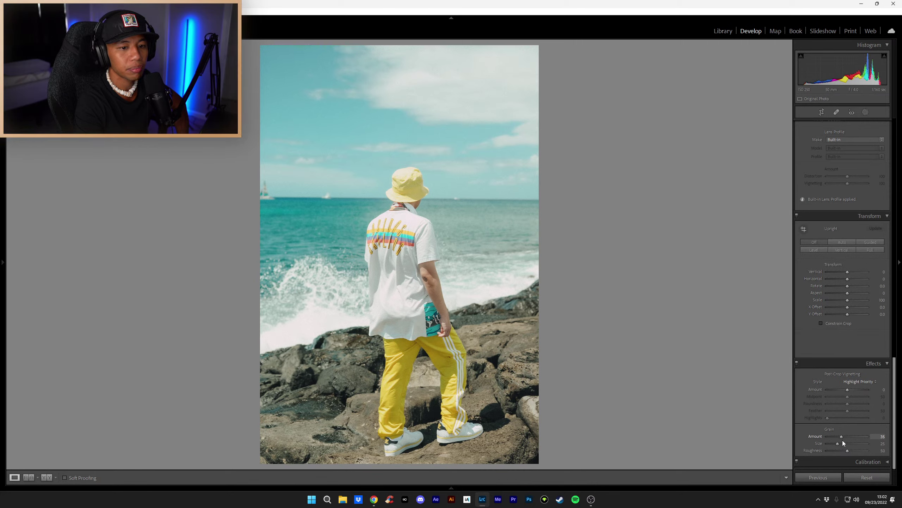
{"action": "left_click_drag", "start_coordinate": [842, 440], "coordinate": [843, 440]}
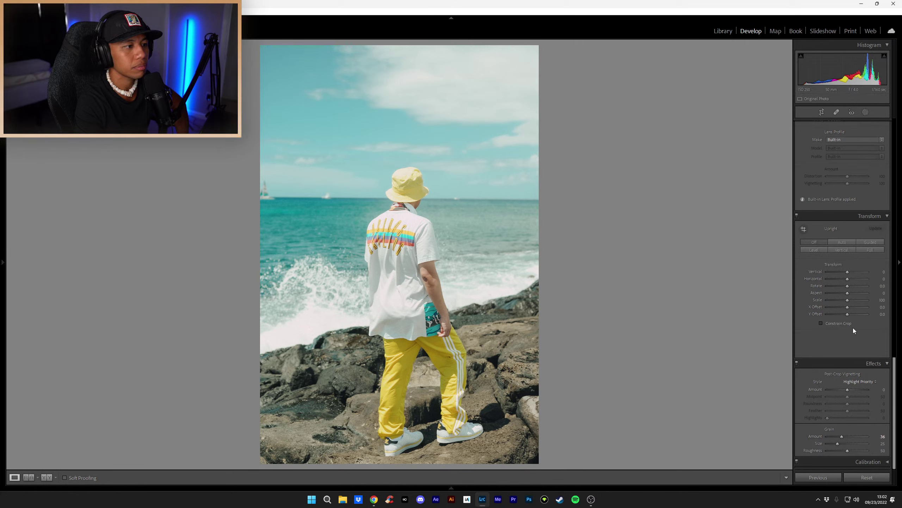
Step: Adjust the back-view photo's tone curve, placing the highlight point at input 193, output 171 and the shadow point at input 60, output 75
{"action": "scroll", "coordinate": [853, 328], "scroll_direction": "up", "scroll_amount": 15}
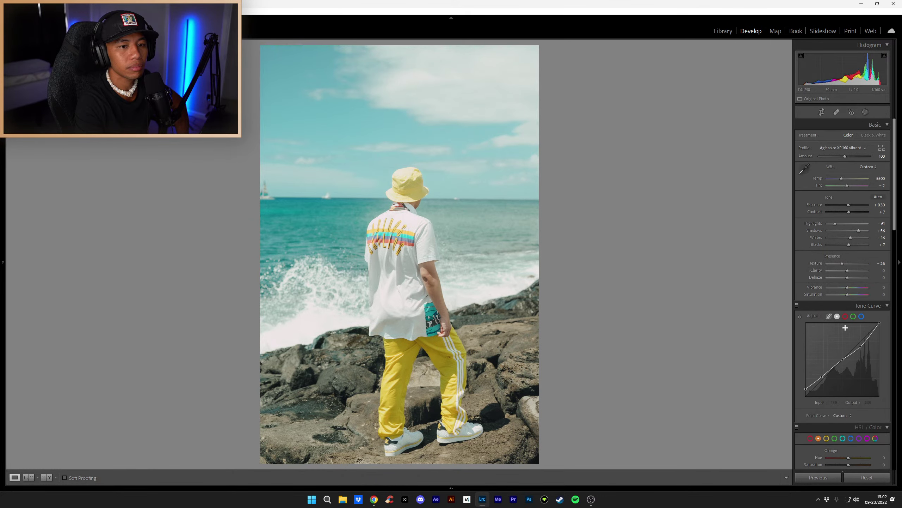
{"action": "left_click_drag", "start_coordinate": [862, 347], "coordinate": [862, 347]}
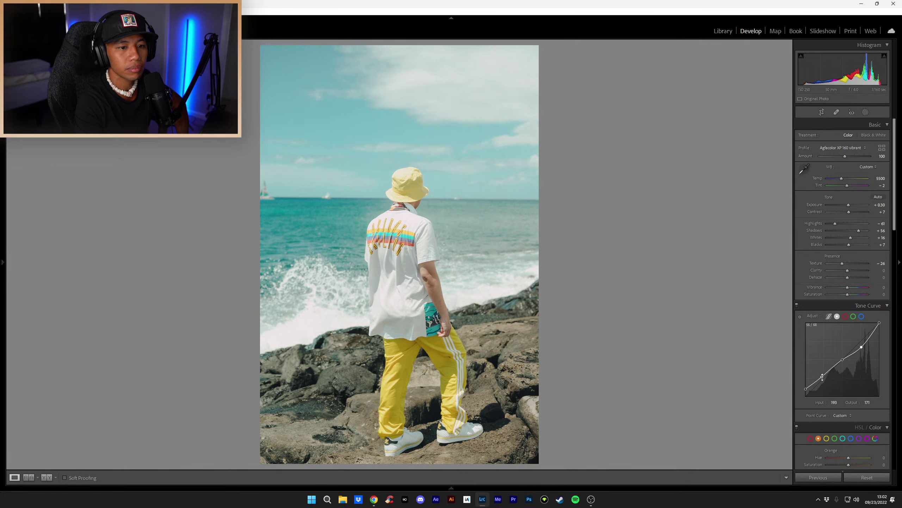
{"action": "left_click_drag", "start_coordinate": [823, 378], "coordinate": [822, 377]}
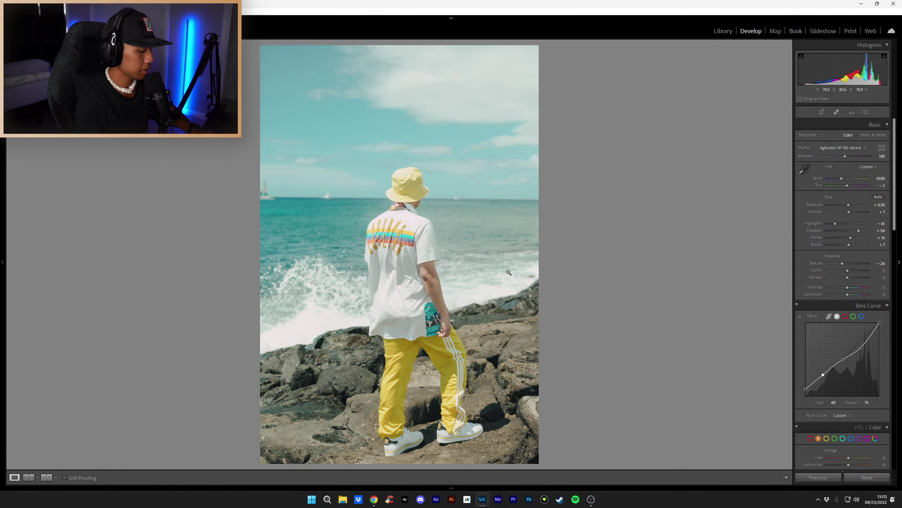
Step: Rate the edited back-view photo 5 stars and open the following unedited shot in the Library module
{"action": "key", "text": "0"}
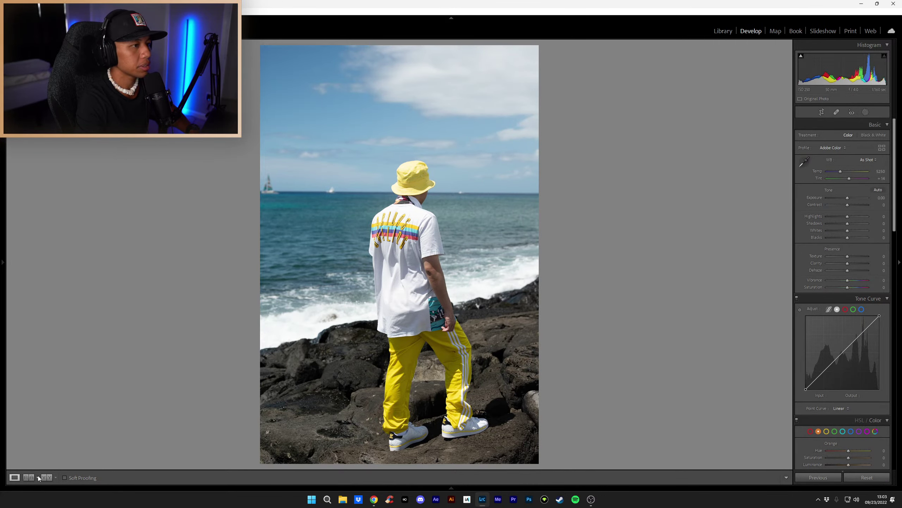
{"action": "left_click", "coordinate": [723, 31]}
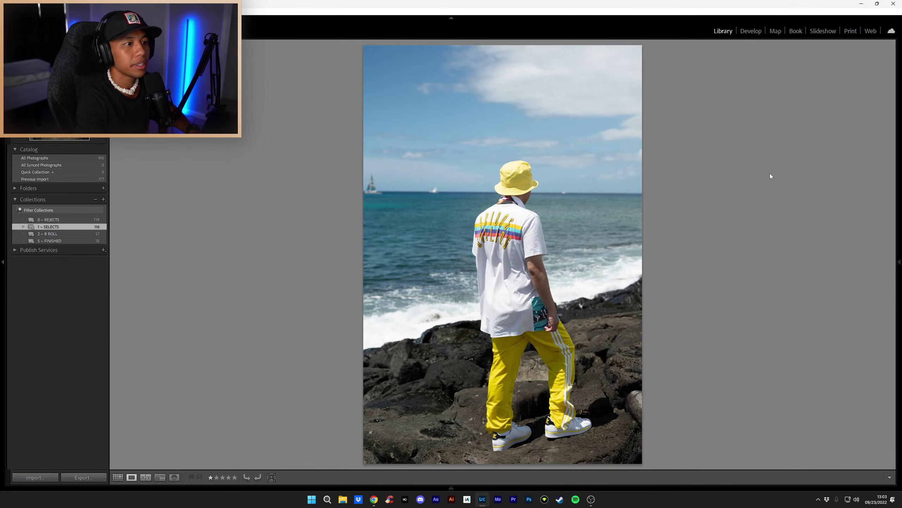
Step: Browse the following seaside shots in the collection and open the landscape photo of the smiling man with clasped hands in the Develop module
{"action": "left_click", "coordinate": [119, 478]}
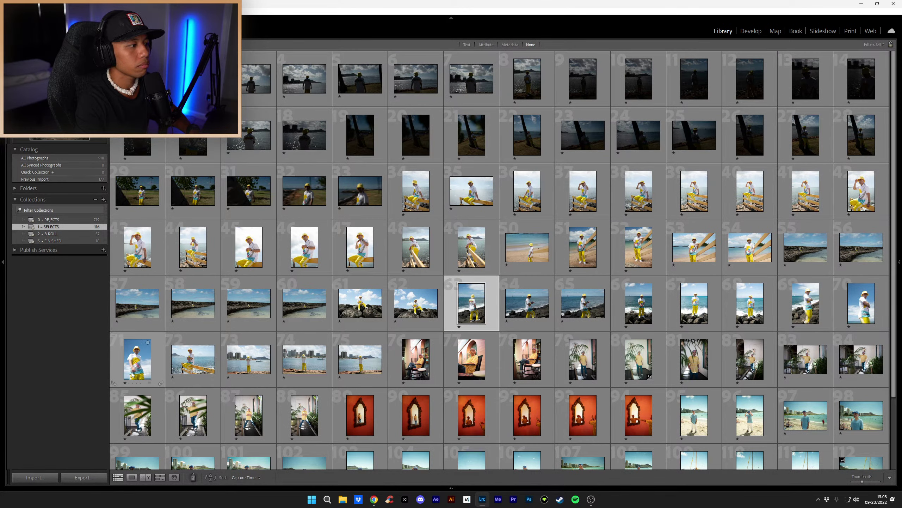
{"action": "double_click", "coordinate": [706, 307]}
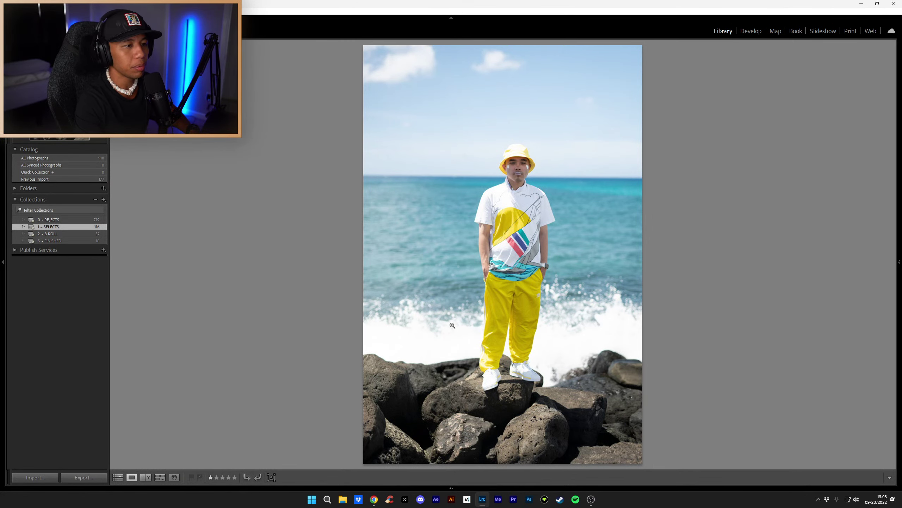
{"action": "key", "text": "Right"}
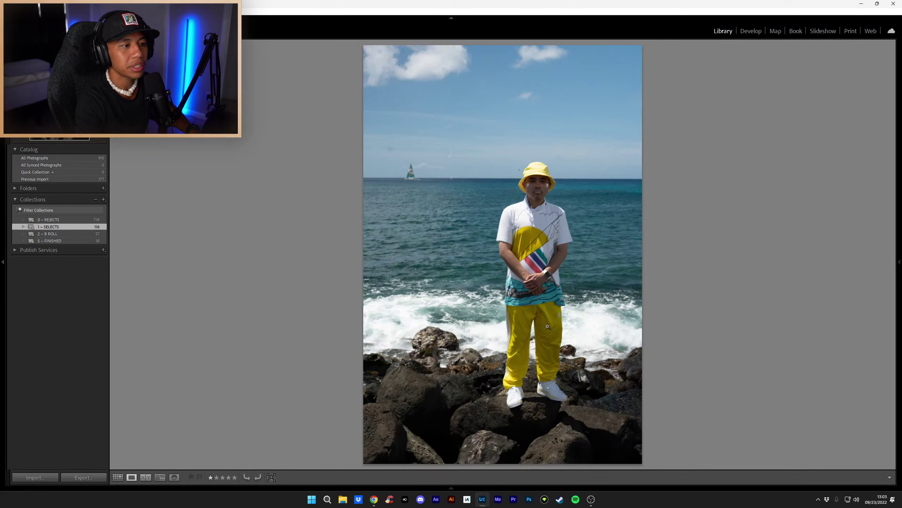
{"action": "key", "text": "Right"}
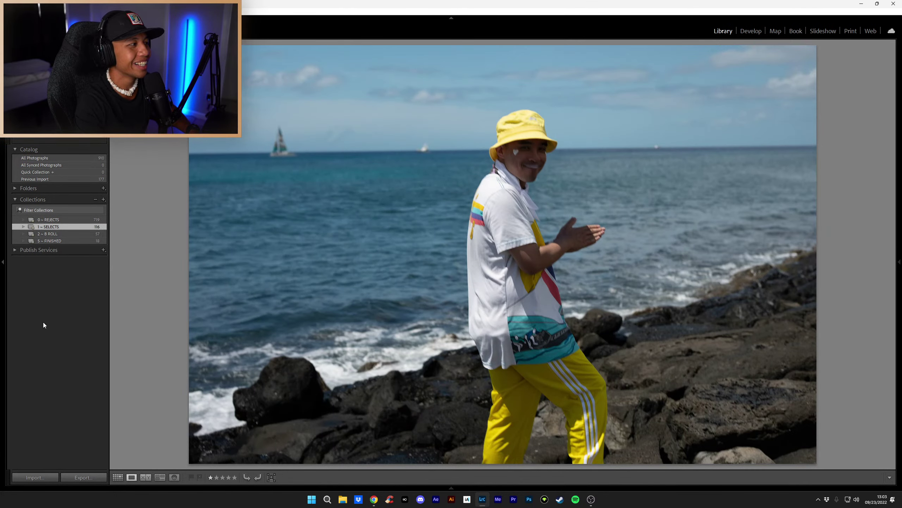
{"action": "left_click", "coordinate": [901, 240]}
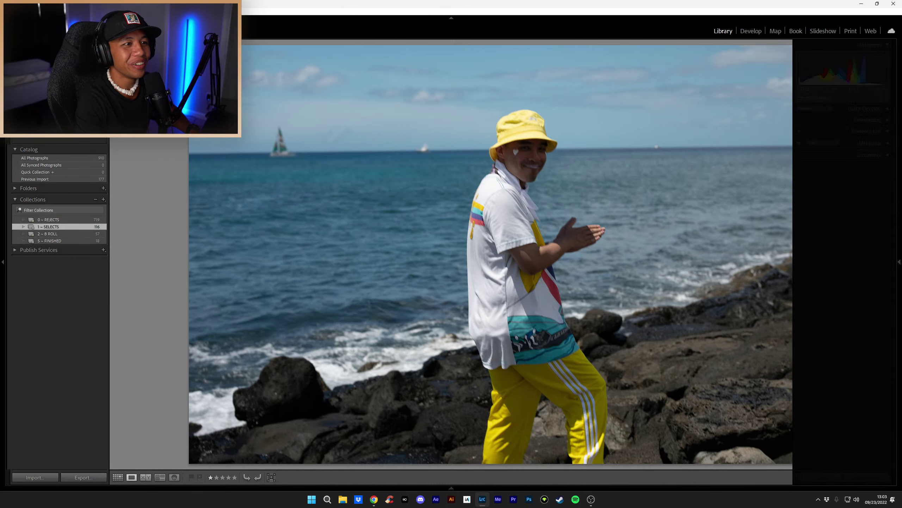
{"action": "left_click", "coordinate": [751, 31]}
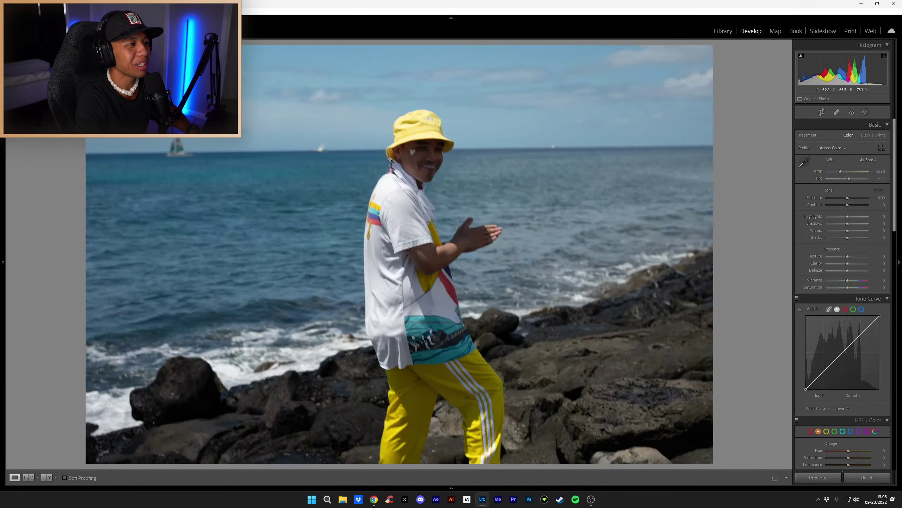
Step: Apply the NEW ORBIT 2.0 preset to the landscape photo and set its Exposure to +0.65 and Contrast to −15
{"action": "mouse_move", "coordinate": [2, 264]}
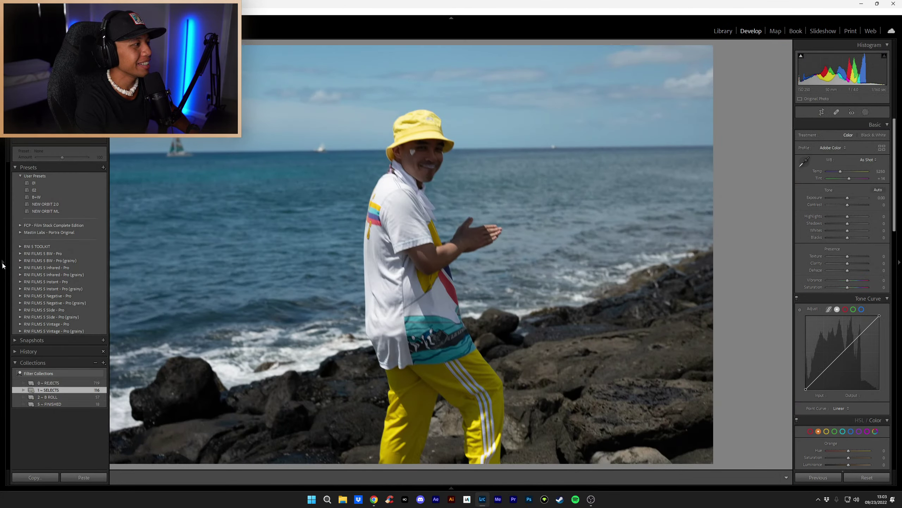
{"action": "left_click", "coordinate": [47, 203]}
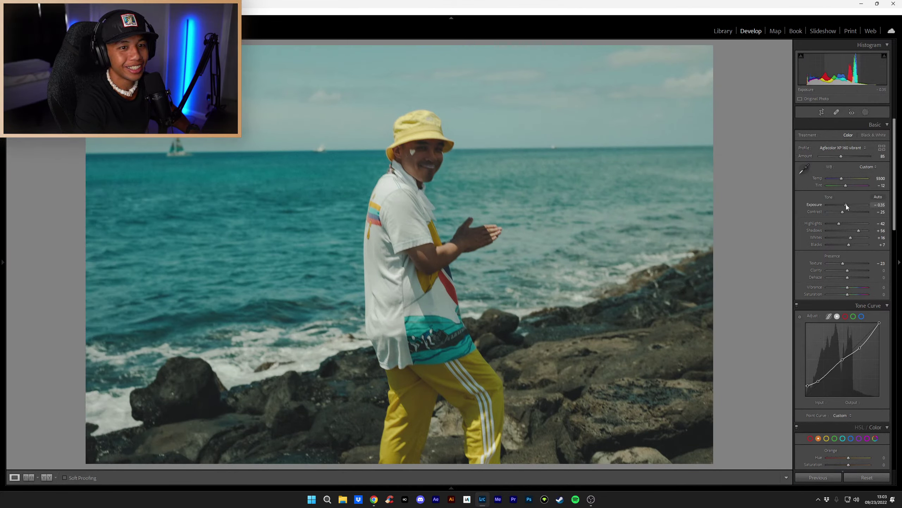
{"action": "scroll", "coordinate": [846, 204], "scroll_direction": "up", "scroll_amount": 8}
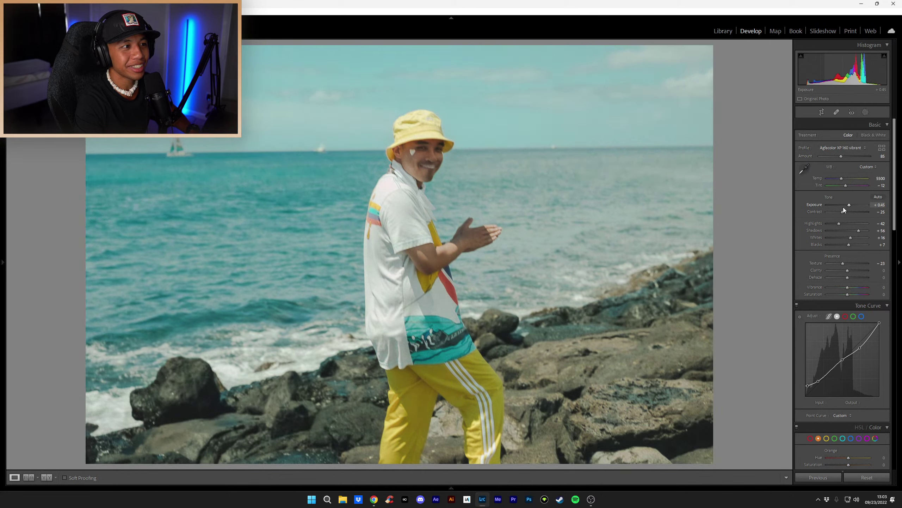
{"action": "scroll", "coordinate": [843, 209], "scroll_direction": "up", "scroll_amount": 2}
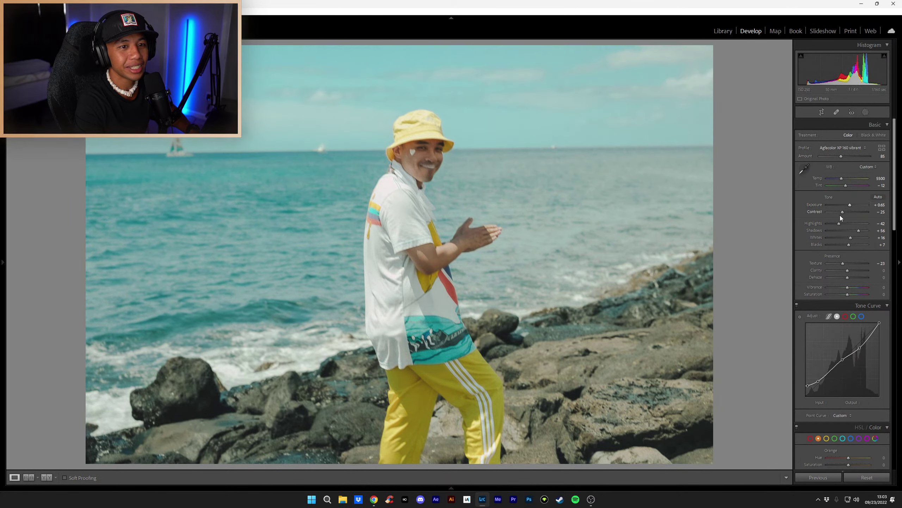
{"action": "scroll", "coordinate": [844, 213], "scroll_direction": "up", "scroll_amount": 2}
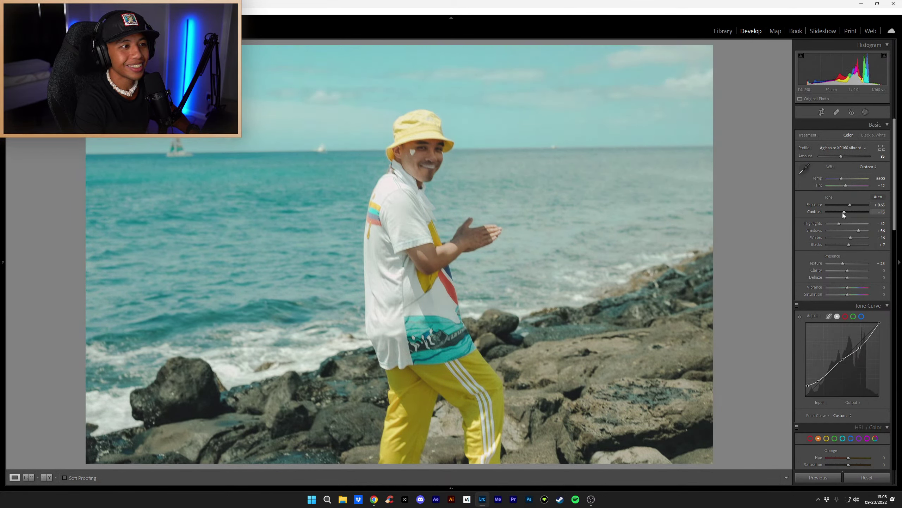
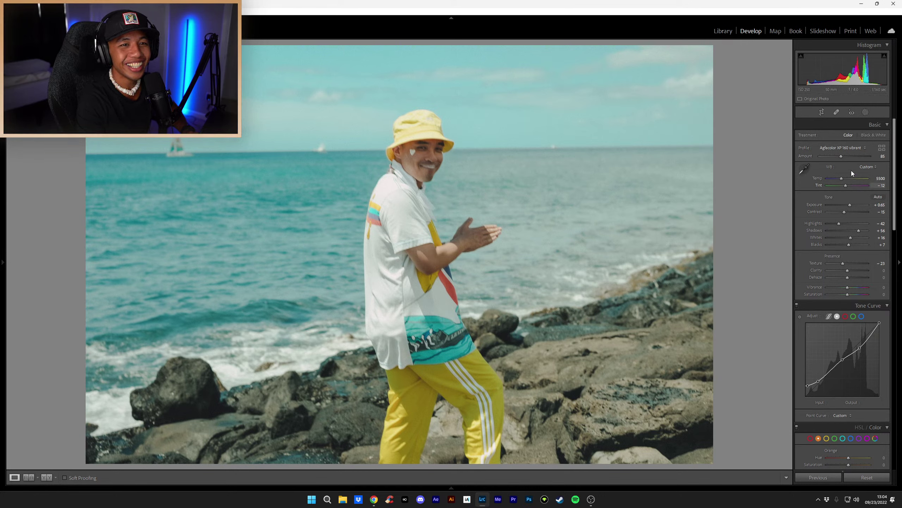
Step: Check the photo's Detail and Effects settings, including grain, and raise its Exposure to +0.85
{"action": "scroll", "coordinate": [819, 235], "scroll_direction": "down", "scroll_amount": 15}
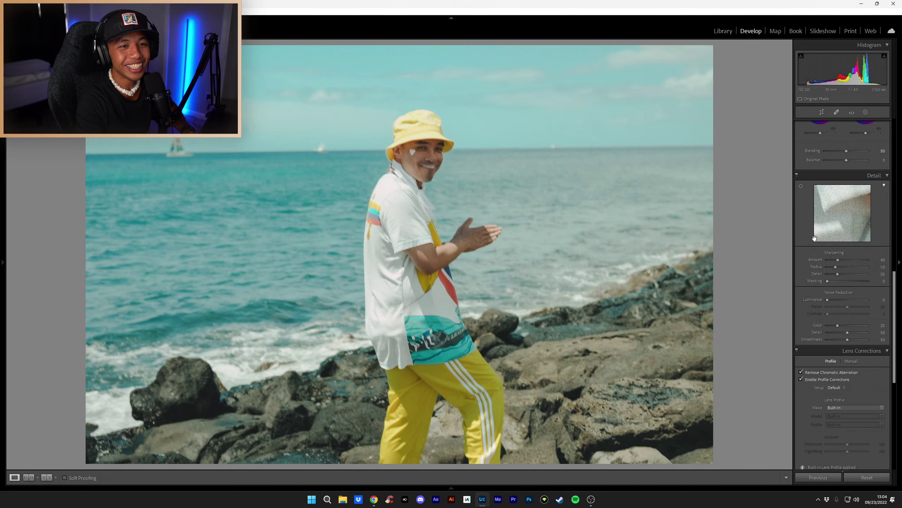
{"action": "scroll", "coordinate": [814, 237], "scroll_direction": "down", "scroll_amount": 6}
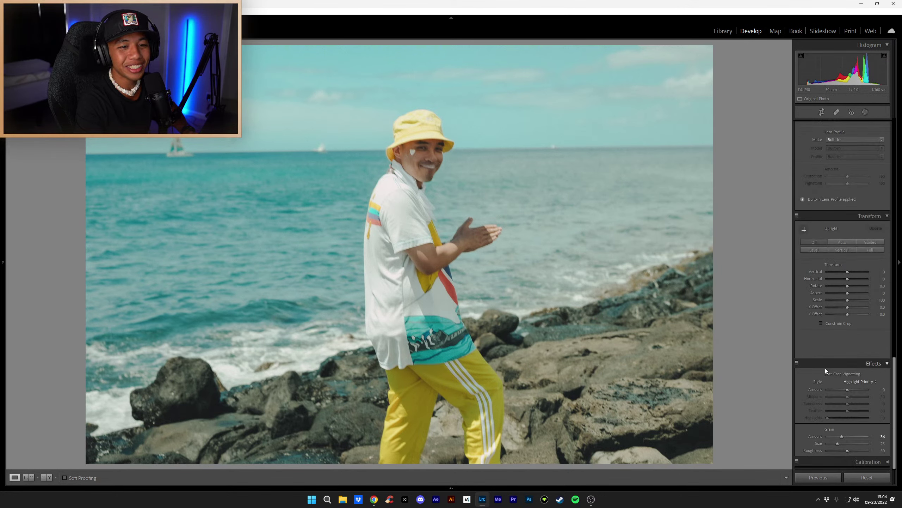
{"action": "scroll", "coordinate": [827, 398], "scroll_direction": "up", "scroll_amount": 20}
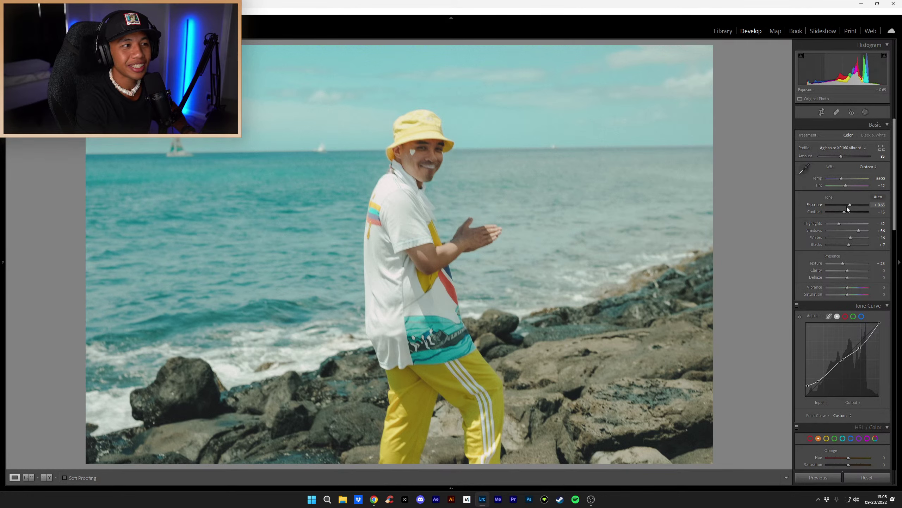
{"action": "key", "text": "Up"}
{"action": "key", "text": "Up"}
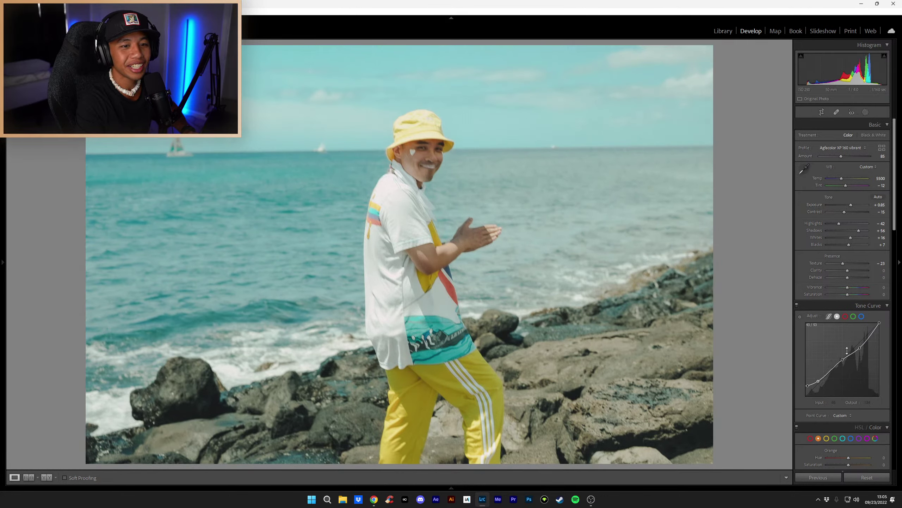
Step: Fine-tune the tone curve, undoing a strong highlight lift, nudging the highlight point slightly and placing the shadow point at input 44, output 54
{"action": "left_click_drag", "start_coordinate": [863, 347], "coordinate": [863, 340]}
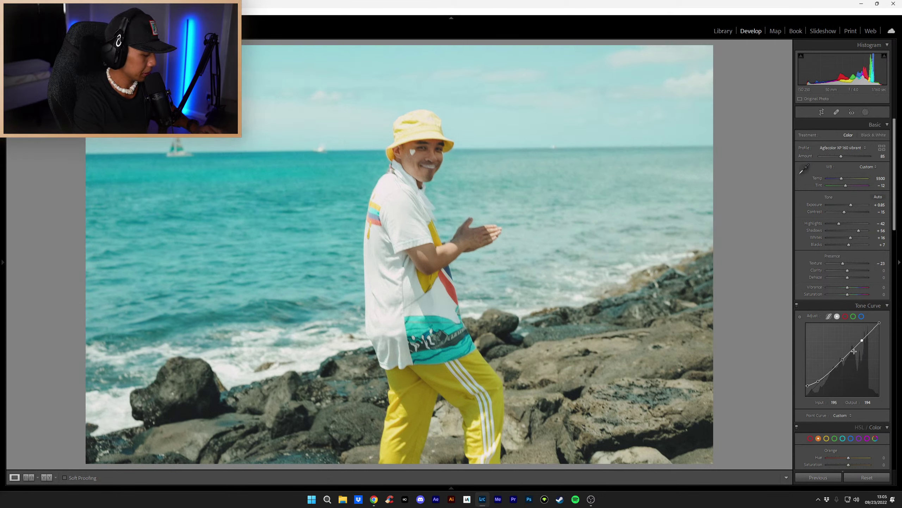
{"action": "key", "text": "ctrl+z"}
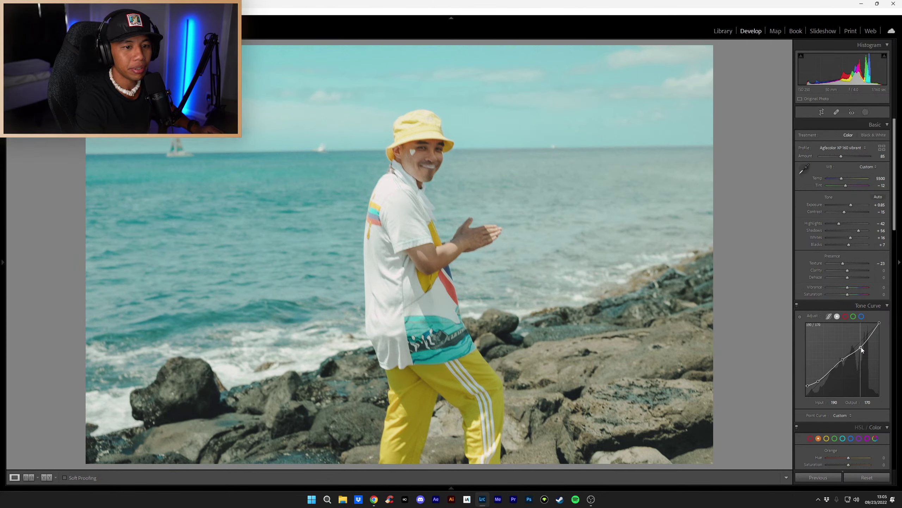
{"action": "left_click_drag", "start_coordinate": [861, 347], "coordinate": [859, 347]}
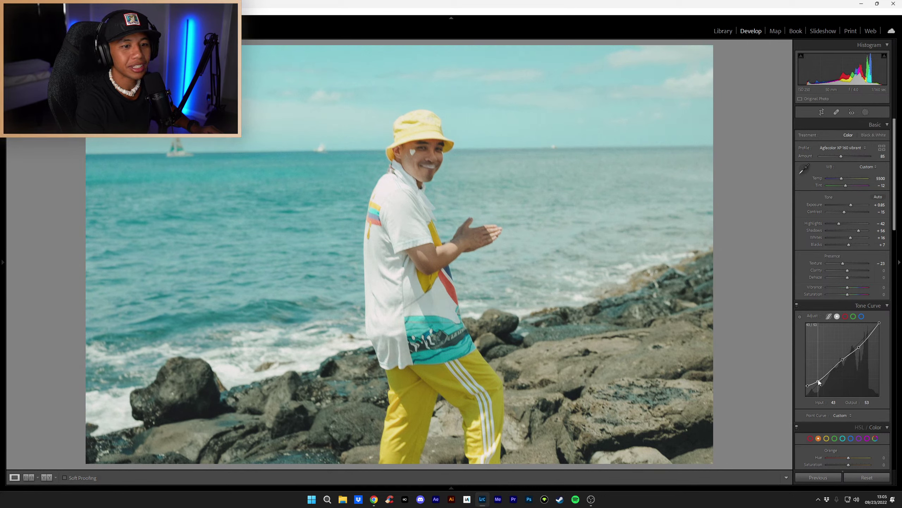
{"action": "left_click_drag", "start_coordinate": [819, 381], "coordinate": [819, 382]}
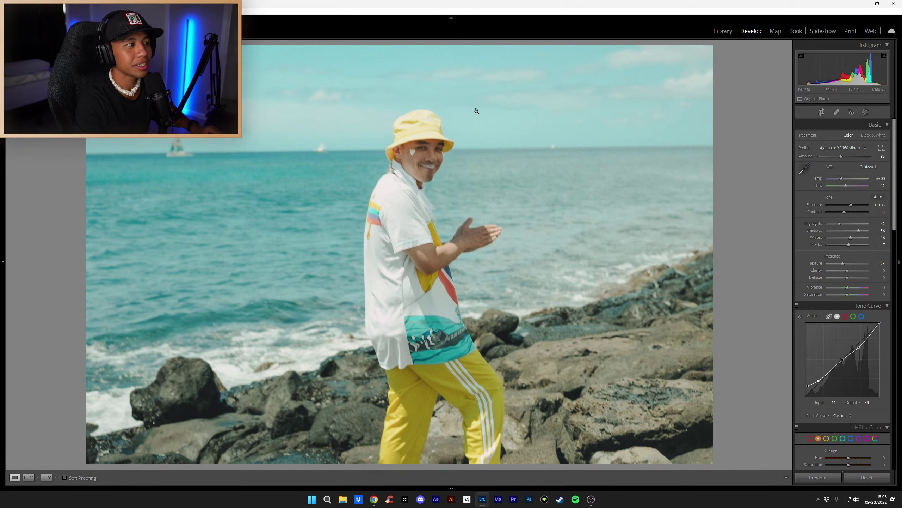
Step: Straighten the landscape photo by rotating the crop slightly until the sea horizon is level
{"action": "key", "text": "r"}
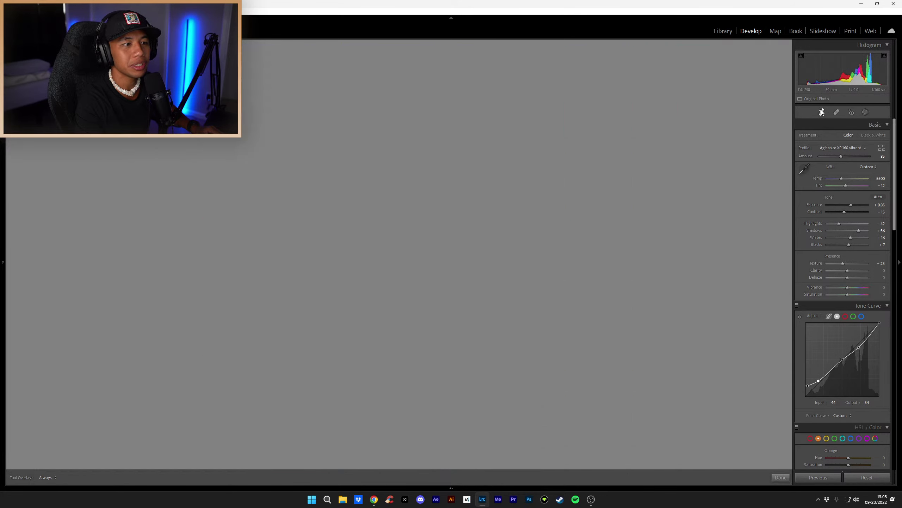
{"action": "left_click_drag", "start_coordinate": [714, 466], "coordinate": [712, 474]}
{"action": "left_click", "coordinate": [781, 477]}
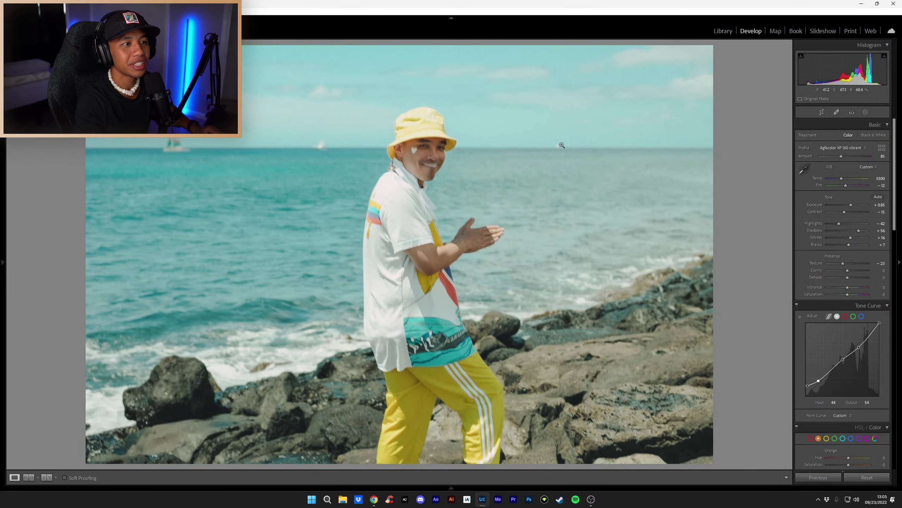
{"action": "left_click", "coordinate": [821, 112]}
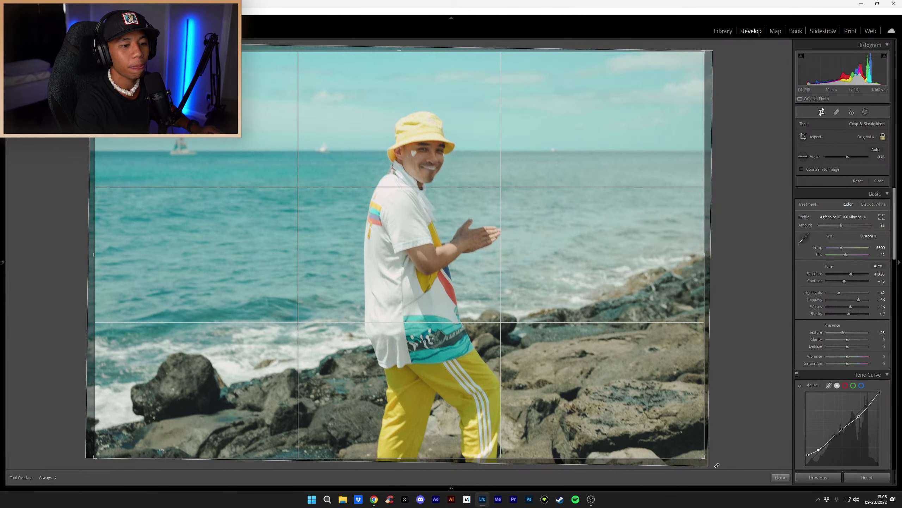
{"action": "left_click_drag", "start_coordinate": [718, 465], "coordinate": [721, 461]}
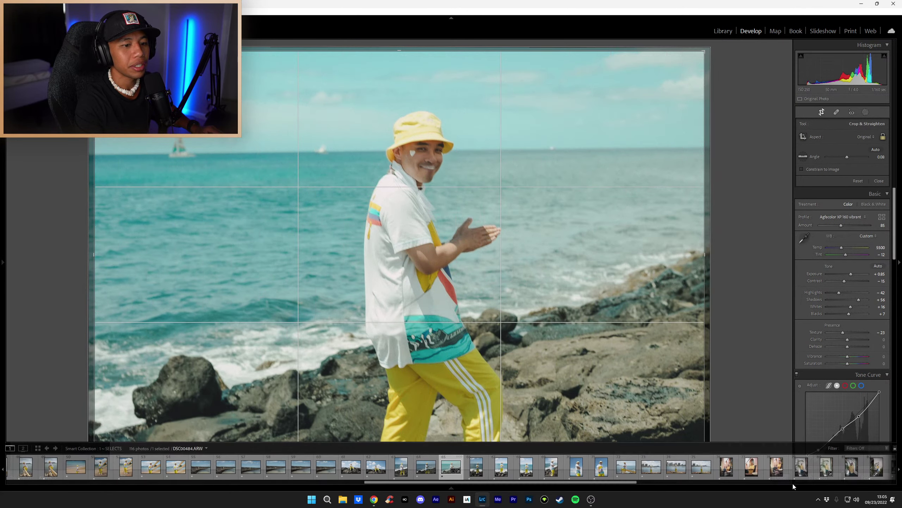
{"action": "left_click", "coordinate": [780, 476]}
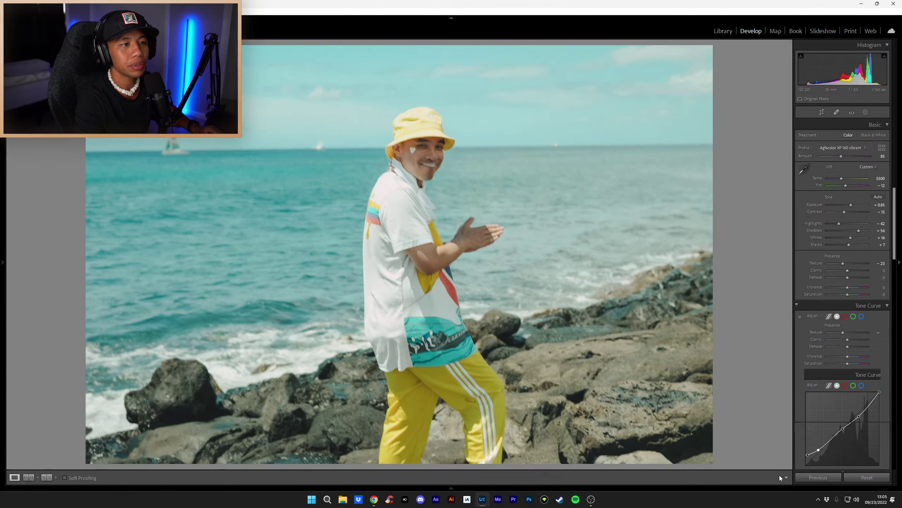
Step: Remove the small white boat on the horizon in front of the man's face with a size 67 Heal spot
{"action": "left_click", "coordinate": [570, 151]}
{"action": "left_click_drag", "start_coordinate": [570, 151], "coordinate": [555, 193]}
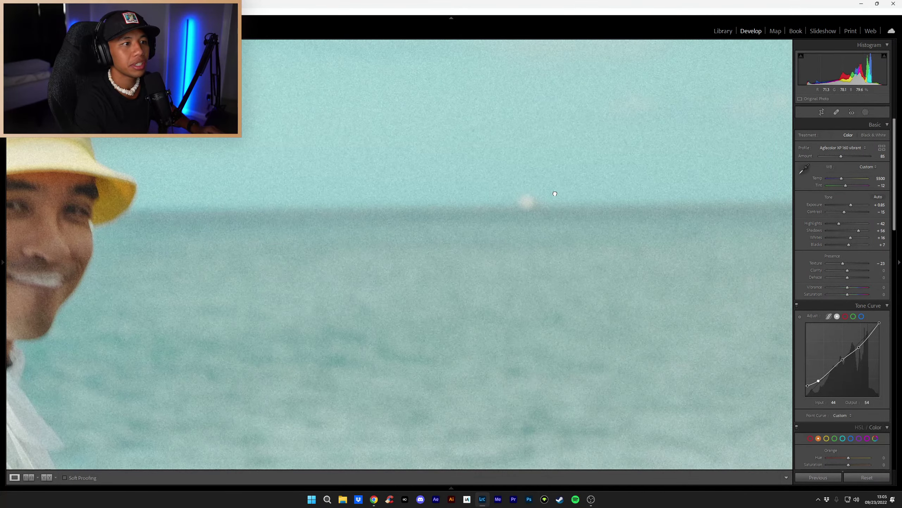
{"action": "left_click", "coordinate": [824, 111]}
{"action": "left_click", "coordinate": [783, 478]}
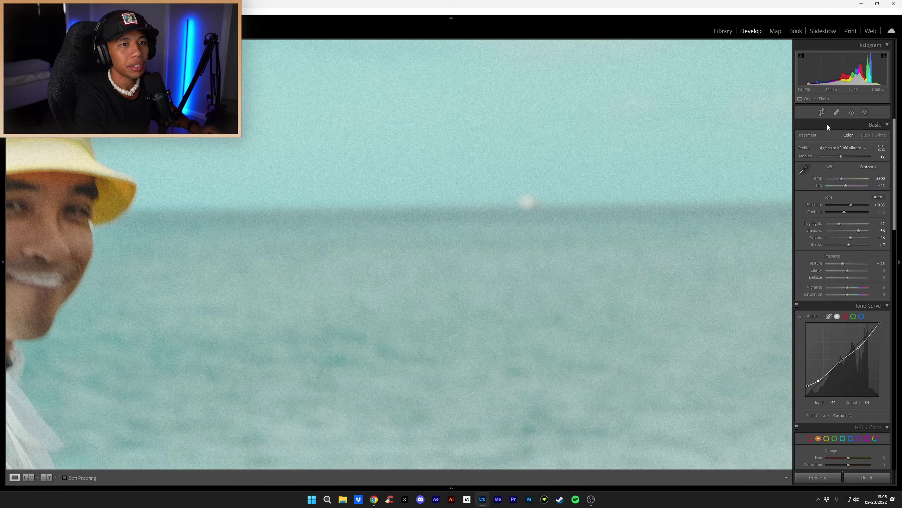
{"action": "left_click", "coordinate": [837, 113]}
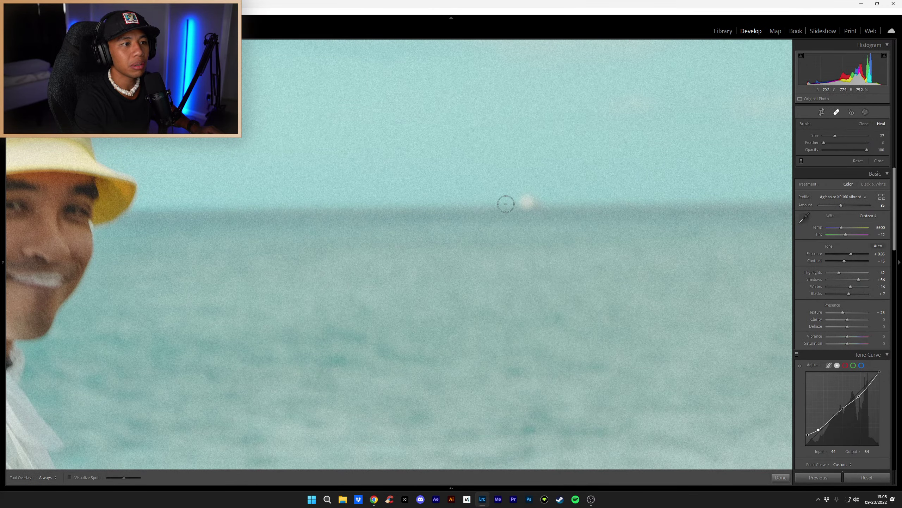
{"action": "scroll", "coordinate": [532, 204], "scroll_direction": "up", "scroll_amount": 6}
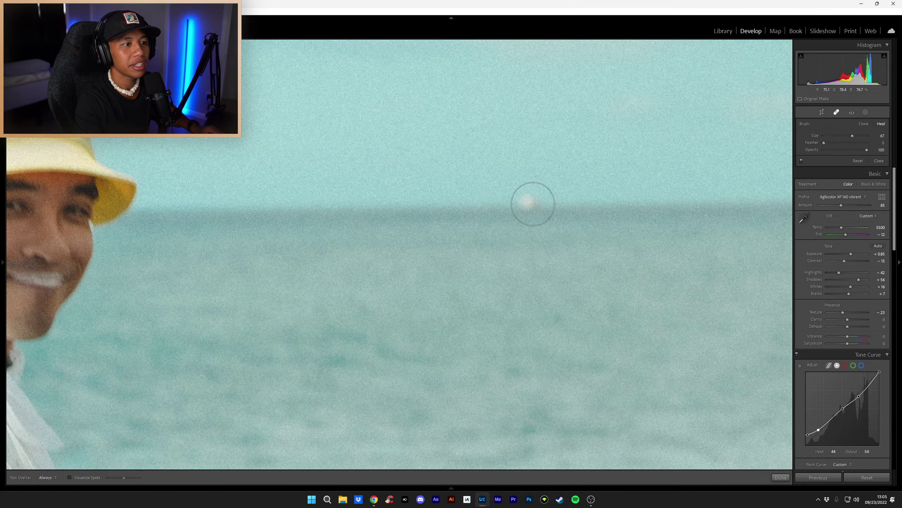
{"action": "left_click", "coordinate": [532, 203]}
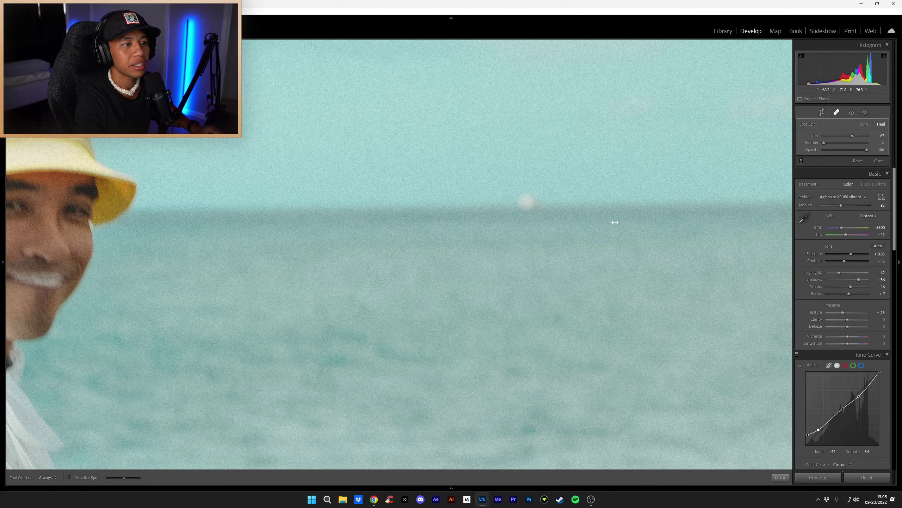
{"action": "left_click", "coordinate": [780, 477]}
{"action": "left_click", "coordinate": [618, 348]}
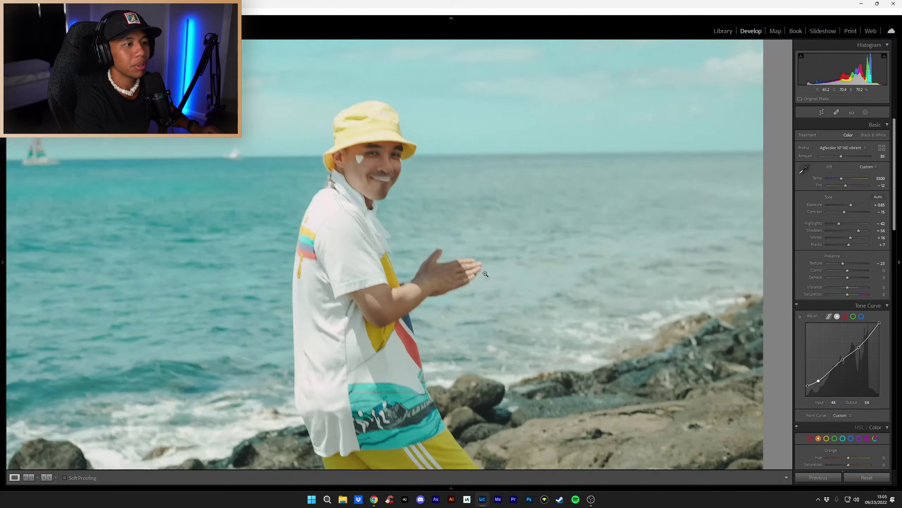
Step: Remove the small sailboat on the horizon behind the man's back with a size 76 Heal spot
{"action": "left_click", "coordinate": [316, 143]}
{"action": "left_click_drag", "start_coordinate": [351, 183], "coordinate": [369, 223]}
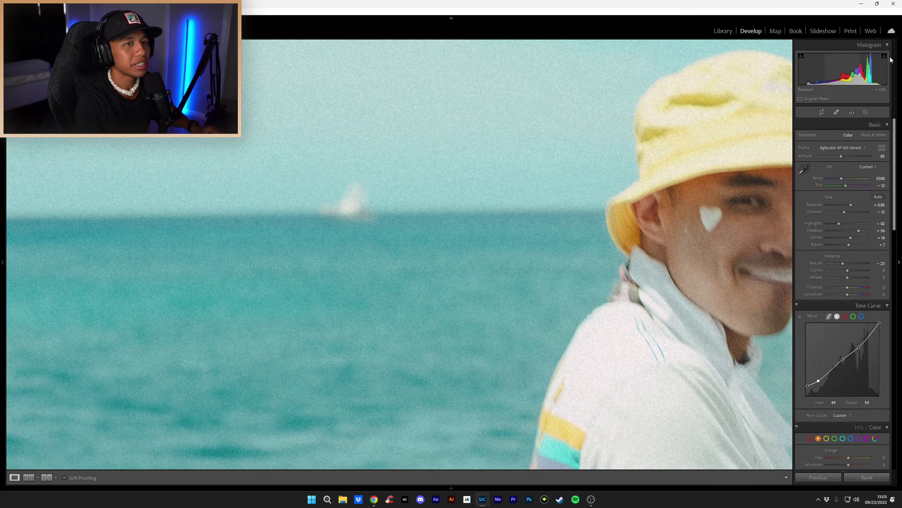
{"action": "left_click", "coordinate": [837, 113]}
{"action": "scroll", "coordinate": [352, 202], "scroll_direction": "up", "scroll_amount": 5}
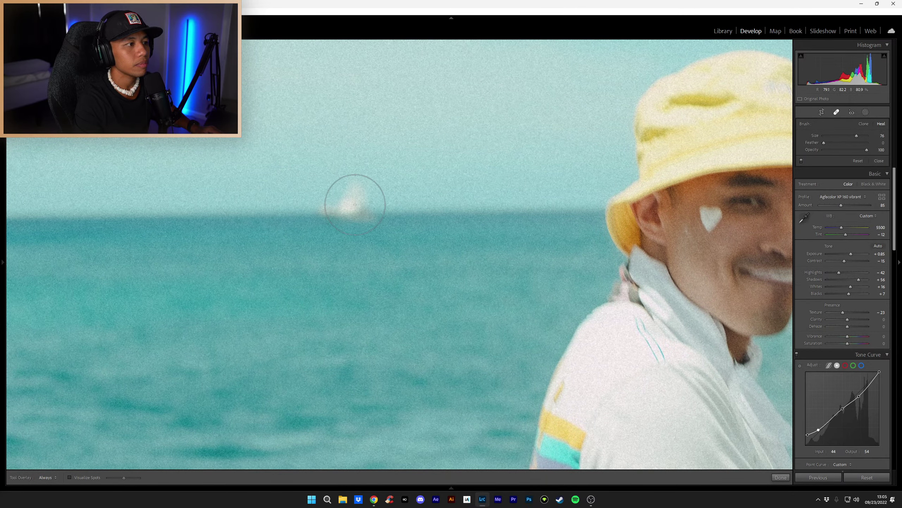
{"action": "scroll", "coordinate": [350, 208], "scroll_direction": "down", "scroll_amount": 1}
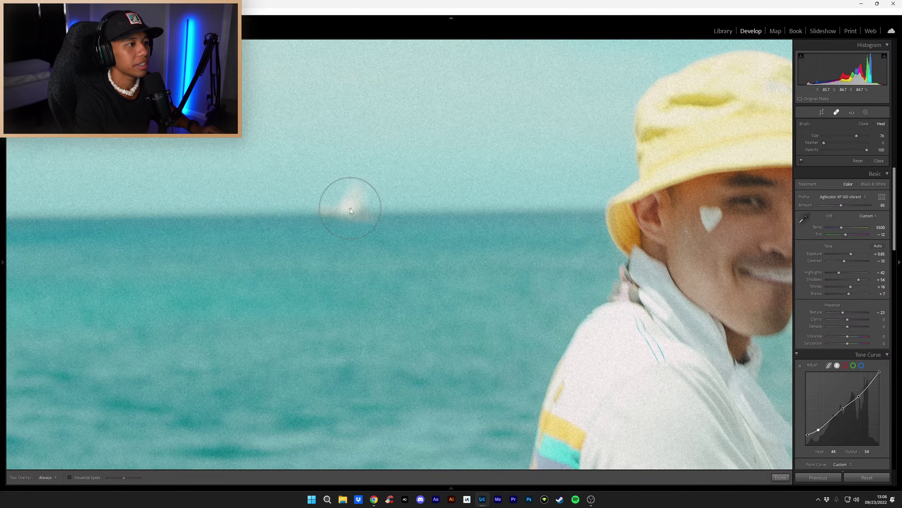
{"action": "left_click", "coordinate": [350, 208]}
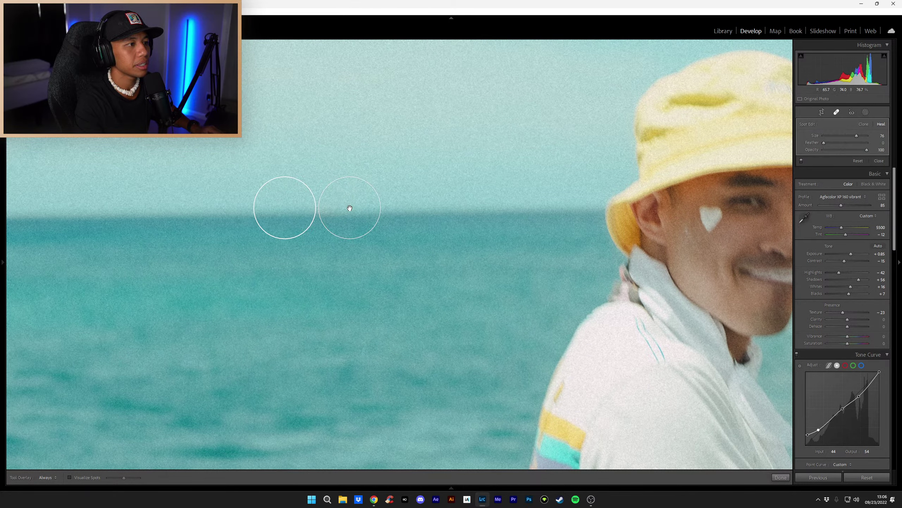
Step: Finish the horizon retouching, check the shirt print up close, and rate the landscape photo two stars
{"action": "left_click", "coordinate": [781, 477]}
{"action": "left_click", "coordinate": [305, 313]}
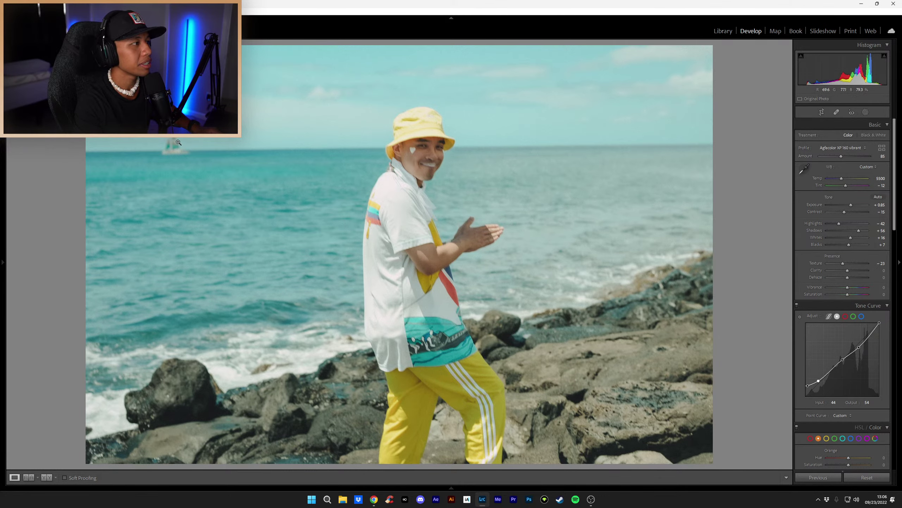
{"action": "left_click", "coordinate": [195, 153]}
{"action": "left_click", "coordinate": [450, 266]}
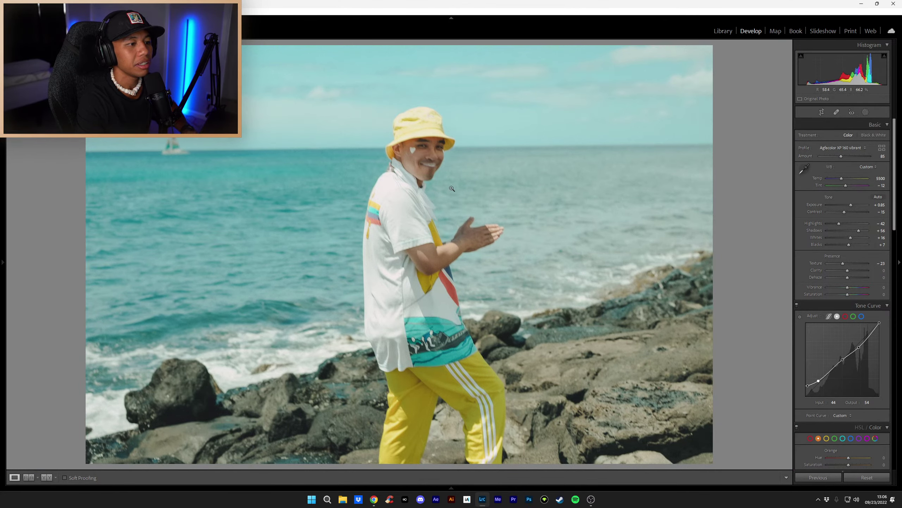
{"action": "left_click", "coordinate": [468, 364]}
{"action": "left_click_drag", "start_coordinate": [468, 364], "coordinate": [393, 328]}
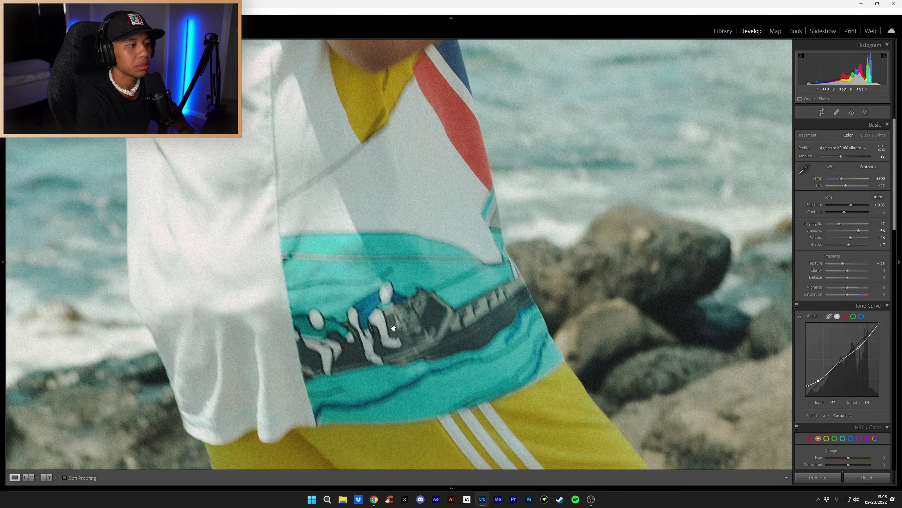
{"action": "left_click", "coordinate": [417, 329]}
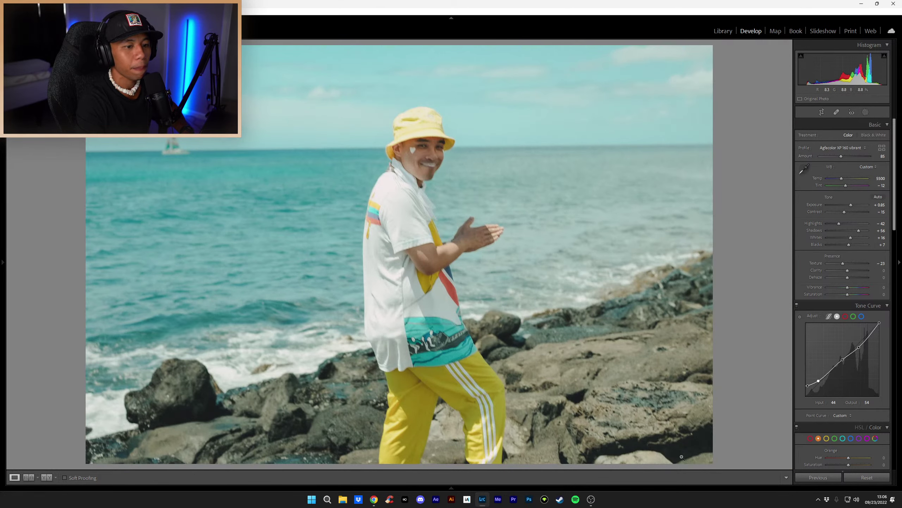
{"action": "key", "text": "2"}
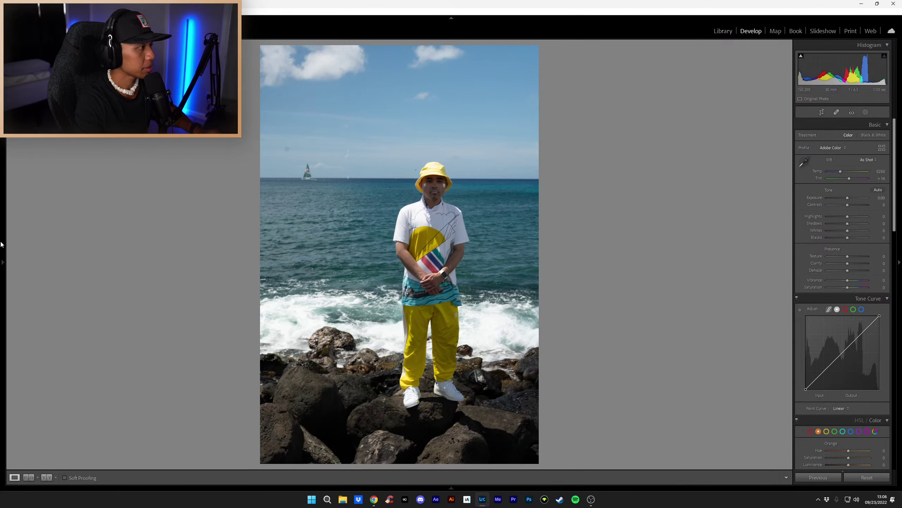
Step: Browse the 1 – SELECTS grid and open the portrait of the man in the rocking chair for developing
{"action": "mouse_move", "coordinate": [3, 262]}
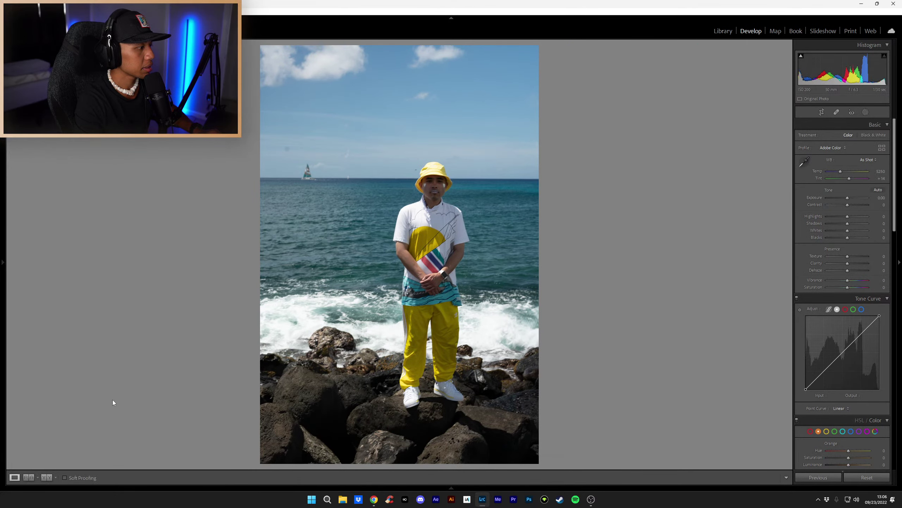
{"action": "left_click", "coordinate": [722, 31]}
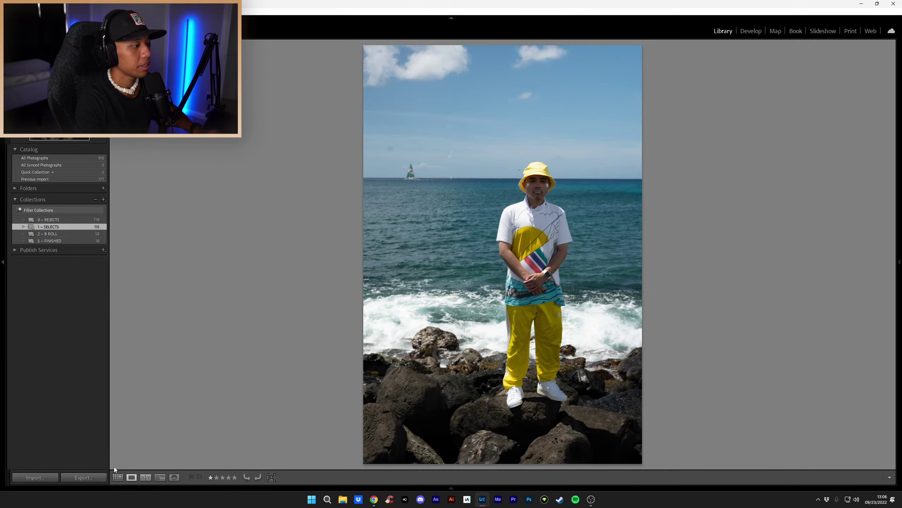
{"action": "left_click", "coordinate": [117, 478]}
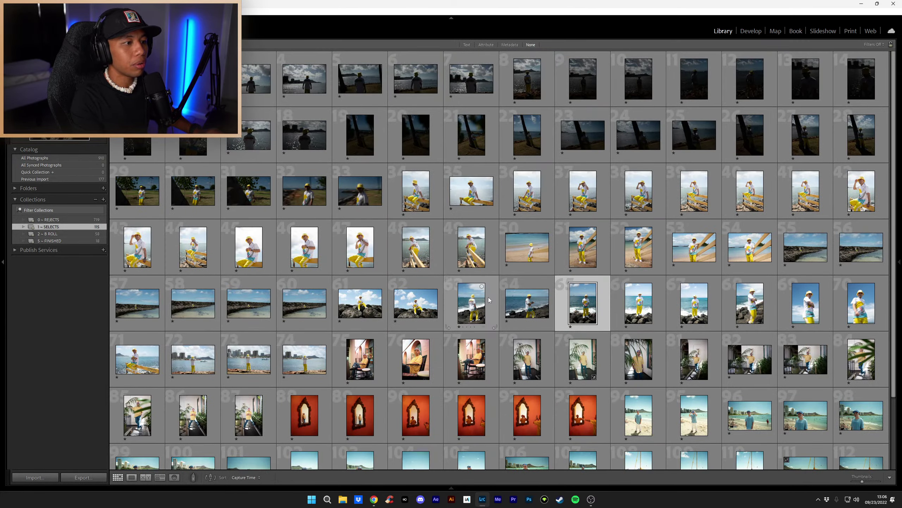
{"action": "scroll", "coordinate": [755, 269], "scroll_direction": "down", "scroll_amount": 1}
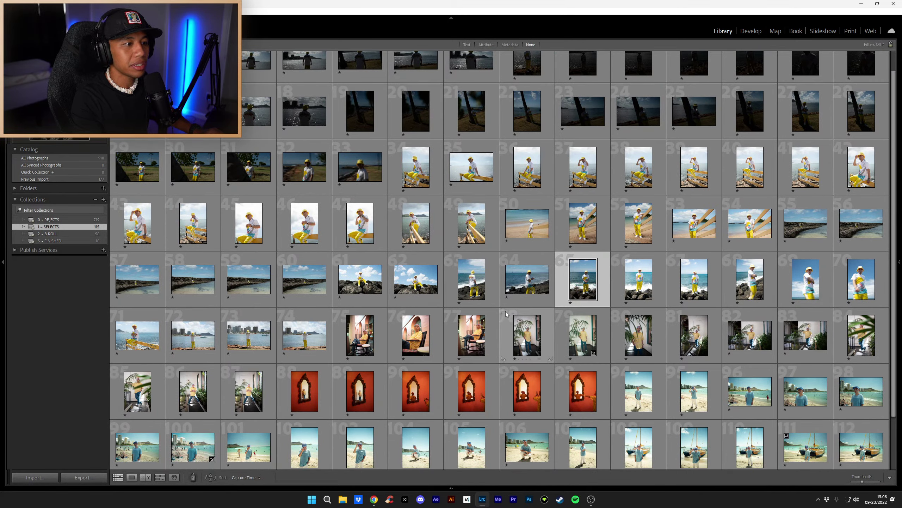
{"action": "scroll", "coordinate": [472, 281], "scroll_direction": "up", "scroll_amount": 1}
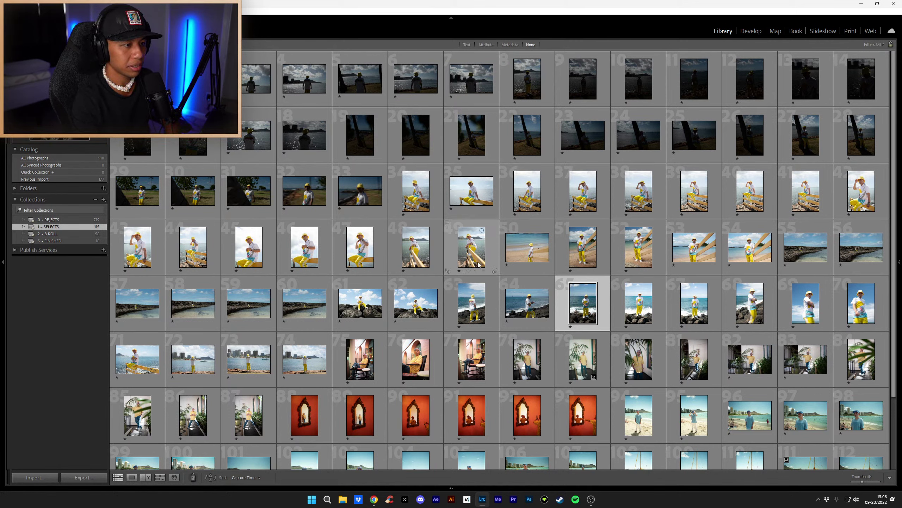
{"action": "scroll", "coordinate": [533, 281], "scroll_direction": "down", "scroll_amount": 1}
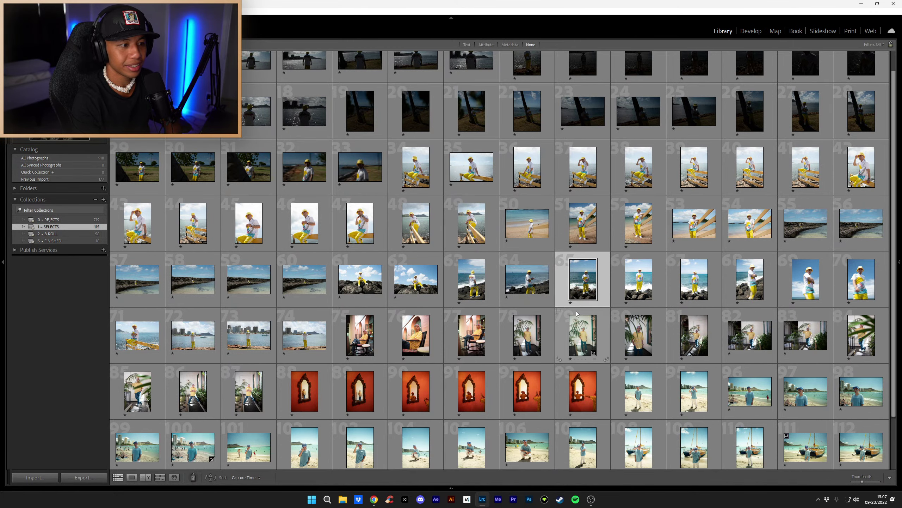
{"action": "double_click", "coordinate": [368, 333]}
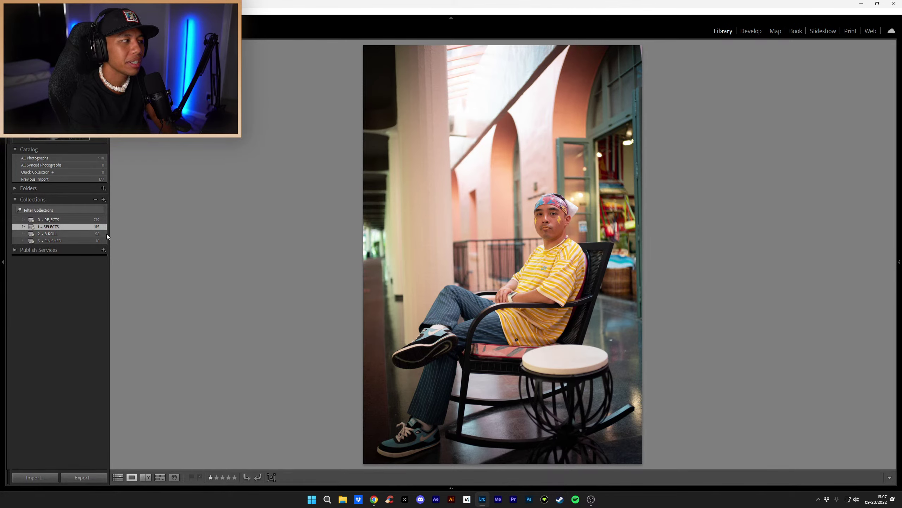
{"action": "left_click", "coordinate": [751, 31]}
{"action": "left_click", "coordinate": [2, 262]}
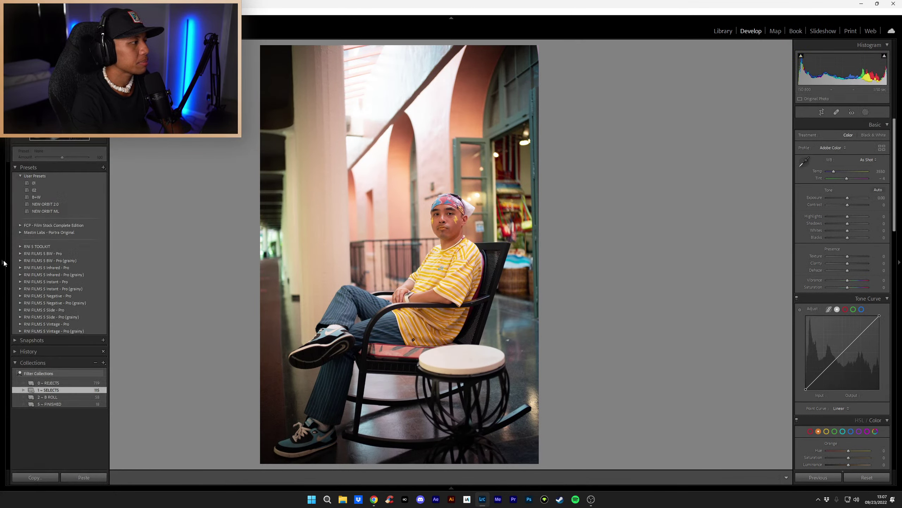
{"action": "left_click", "coordinate": [71, 206]}
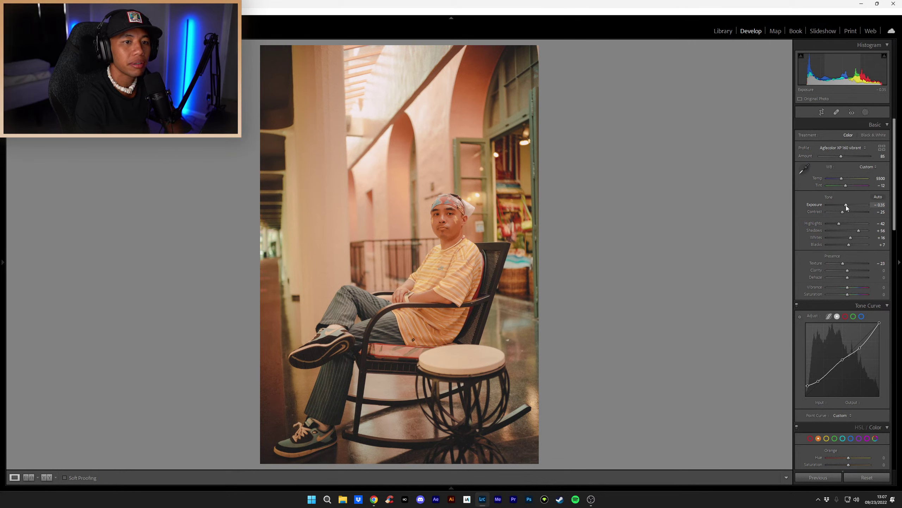
{"action": "scroll", "coordinate": [846, 205], "scroll_direction": "up", "scroll_amount": 3}
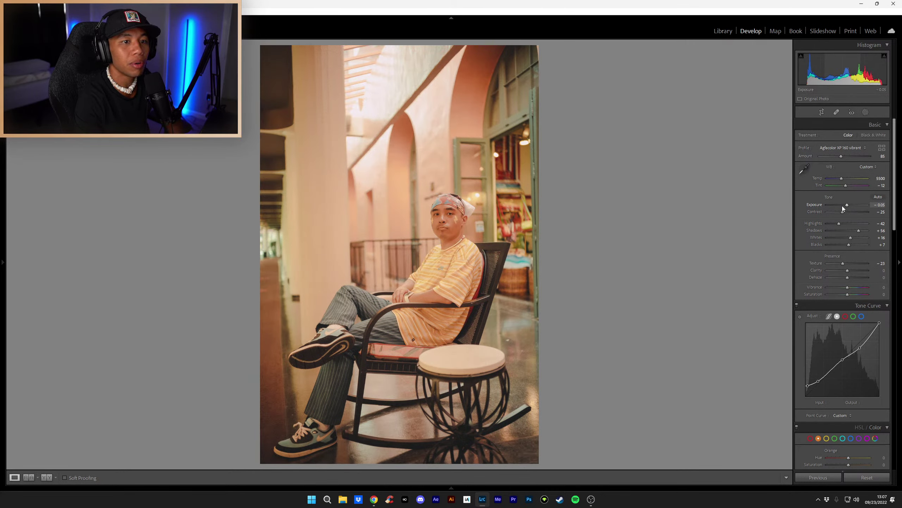
{"action": "scroll", "coordinate": [842, 213], "scroll_direction": "up", "scroll_amount": 6}
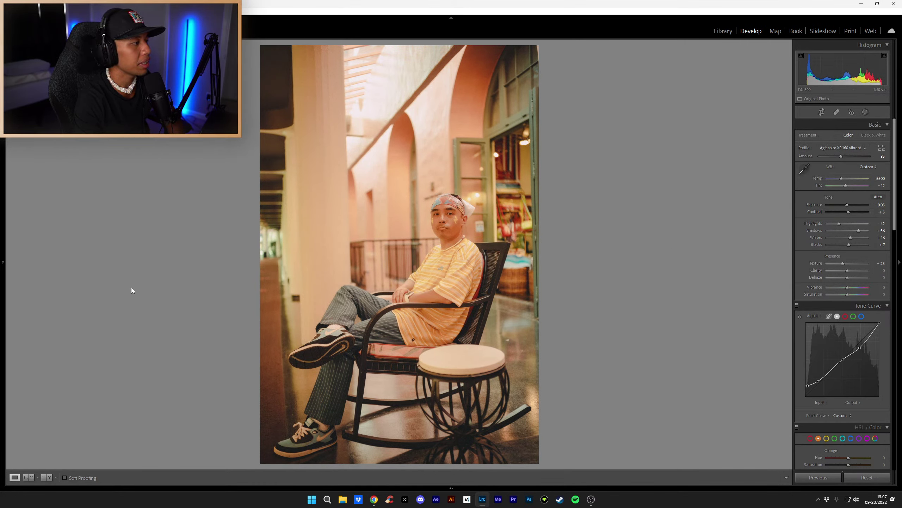
{"action": "left_click", "coordinate": [859, 476]}
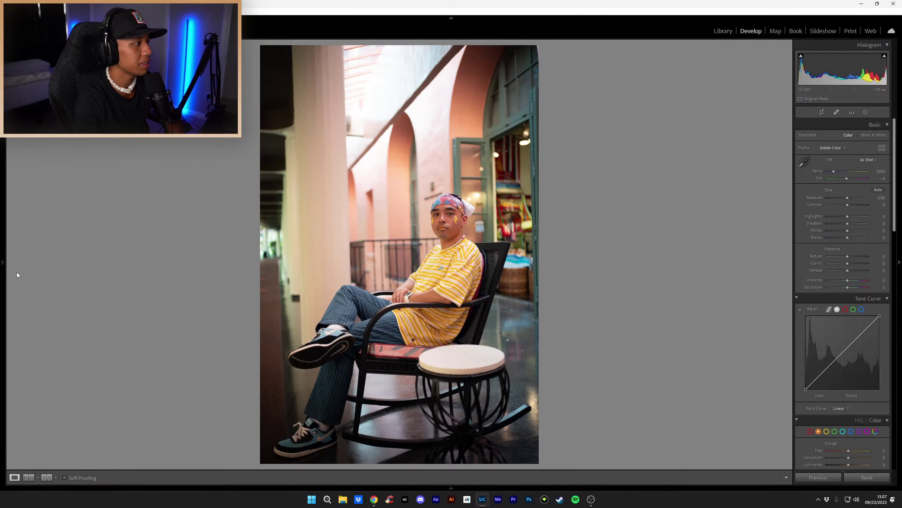
Step: Apply the Agfacolor XP 160 vibrant preset from the RNI Films 5 Vintage - Pro group to the rocking chair portrait
{"action": "mouse_move", "coordinate": [4, 265]}
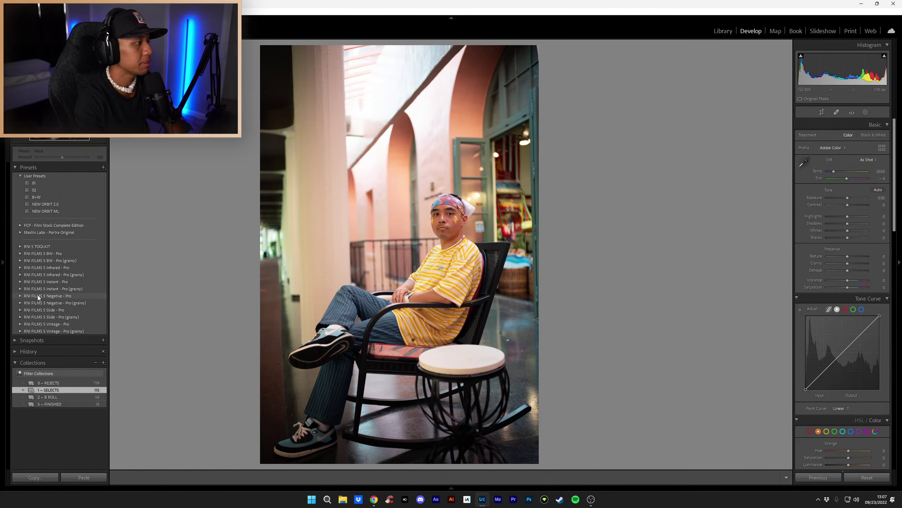
{"action": "left_click", "coordinate": [19, 324]}
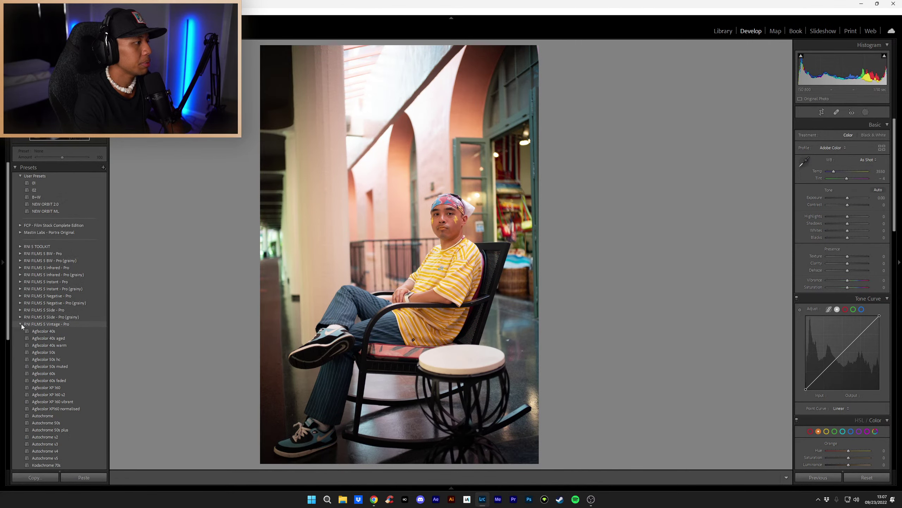
{"action": "scroll", "coordinate": [62, 312], "scroll_direction": "down", "scroll_amount": 3}
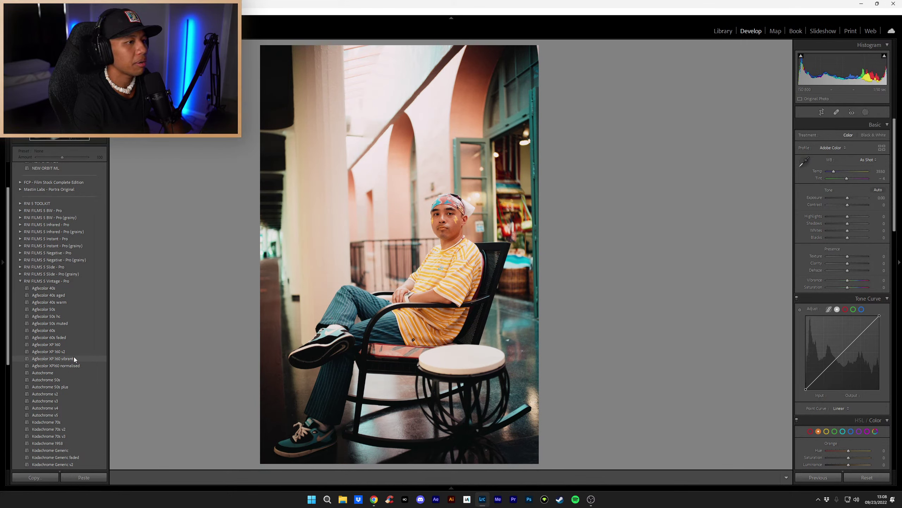
{"action": "left_click", "coordinate": [73, 357]}
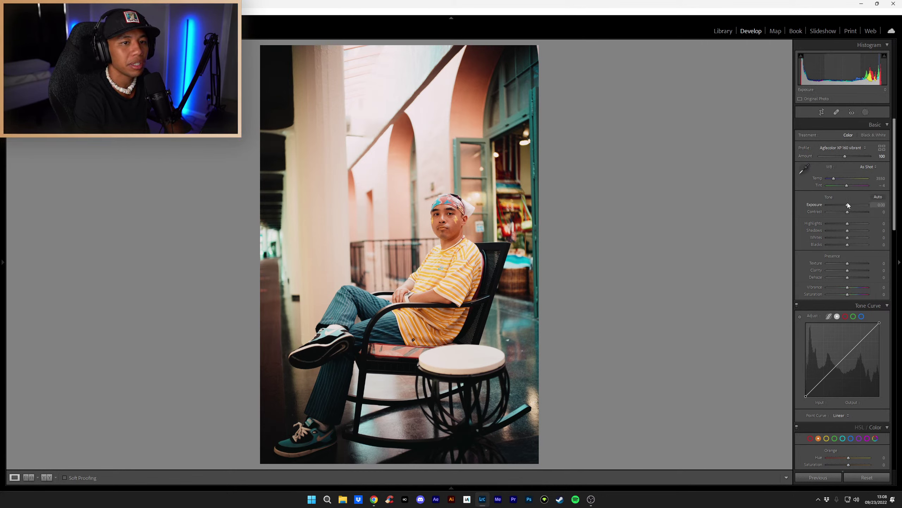
Step: Set the rocking chair portrait's exposure to +0.40 and contrast to −15
{"action": "left_click_drag", "start_coordinate": [848, 203], "coordinate": [849, 204]}
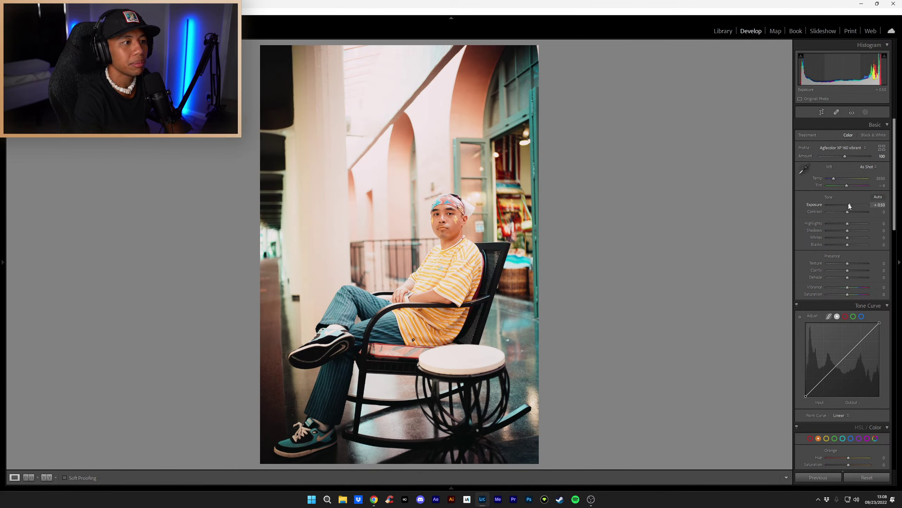
{"action": "scroll", "coordinate": [849, 204], "scroll_direction": "down", "scroll_amount": 2}
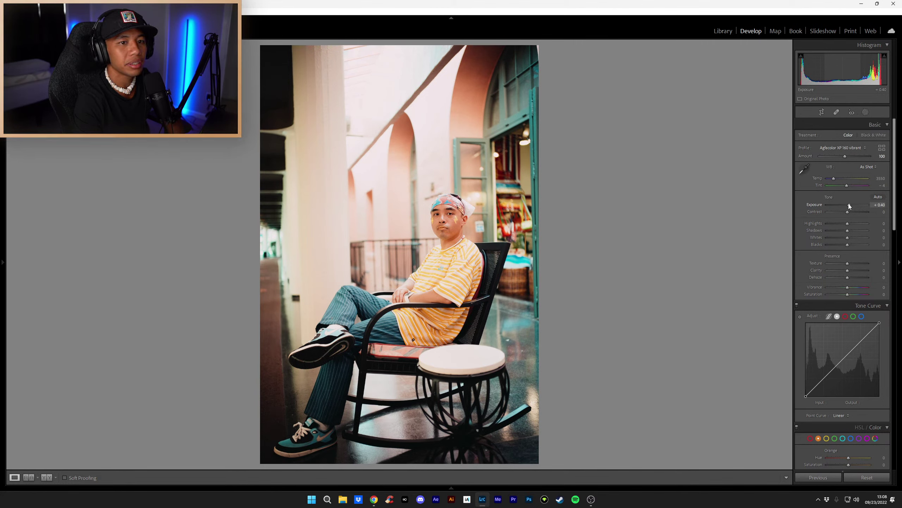
{"action": "scroll", "coordinate": [848, 212], "scroll_direction": "up", "scroll_amount": 6}
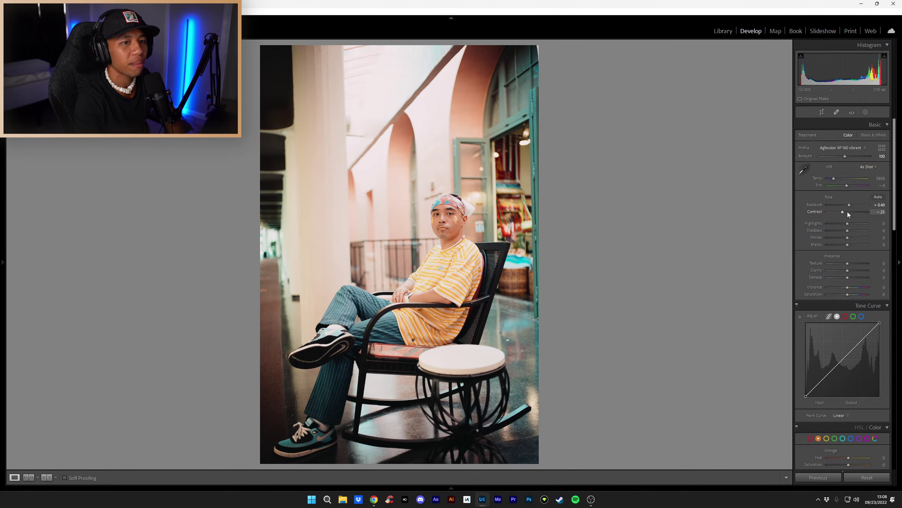
{"action": "scroll", "coordinate": [848, 212], "scroll_direction": "down", "scroll_amount": 9}
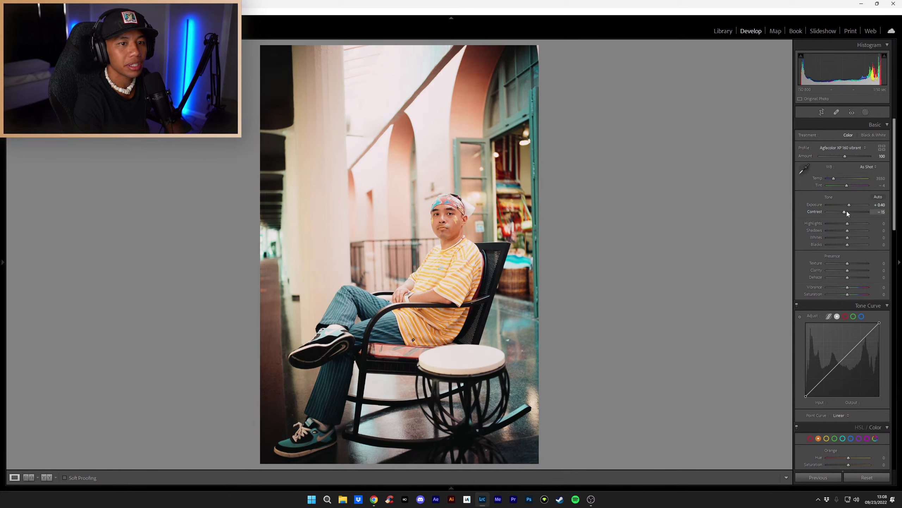
Step: Shape the tone curve with a midtone anchor, a highlight point at input 200, output 184, and a shadow point at input 65, output 63
{"action": "left_click", "coordinate": [843, 359]}
{"action": "left_click", "coordinate": [862, 341]}
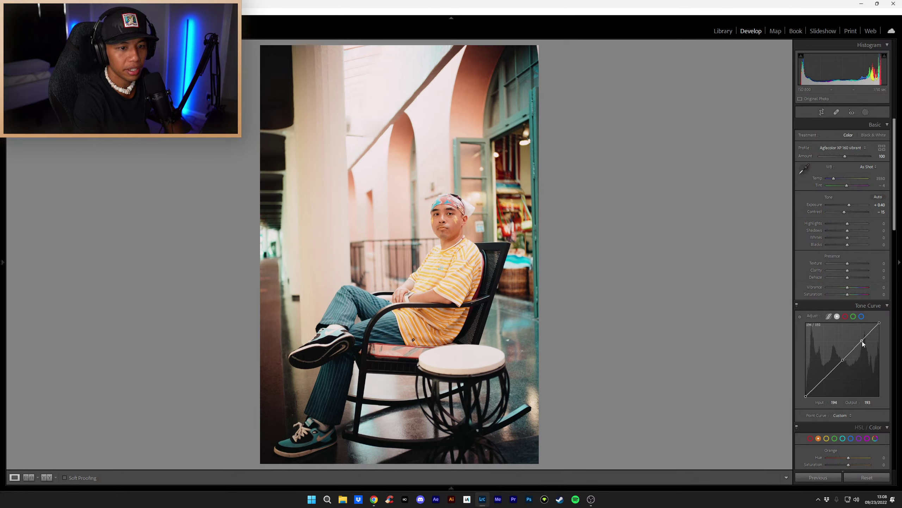
{"action": "left_click", "coordinate": [825, 379]}
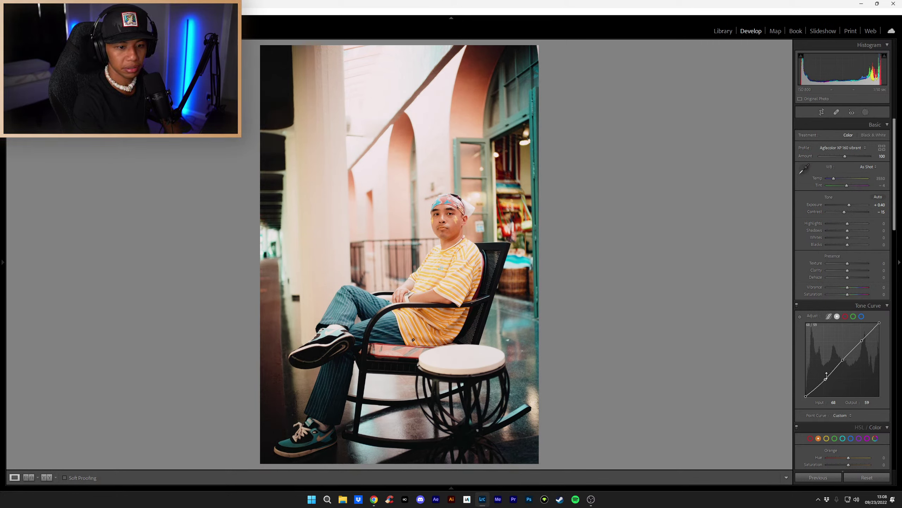
{"action": "left_click", "coordinate": [843, 360]}
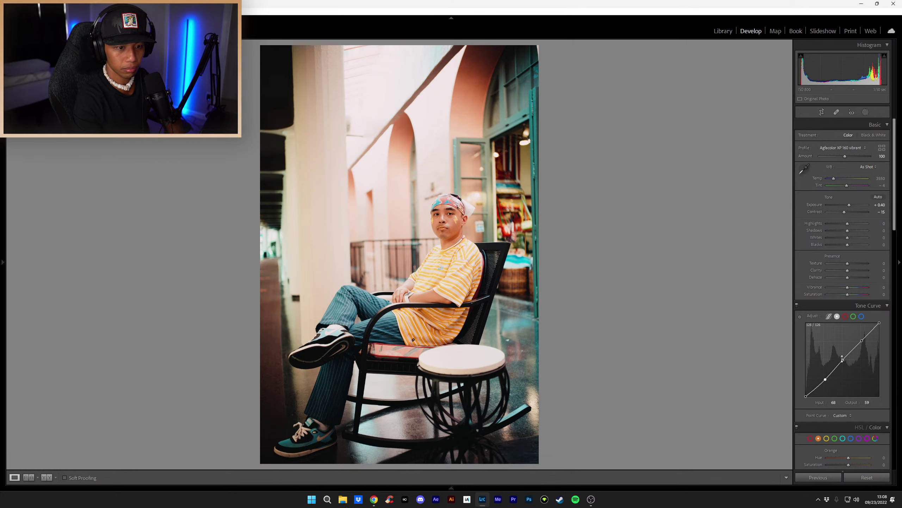
{"action": "left_click_drag", "start_coordinate": [862, 340], "coordinate": [864, 343]}
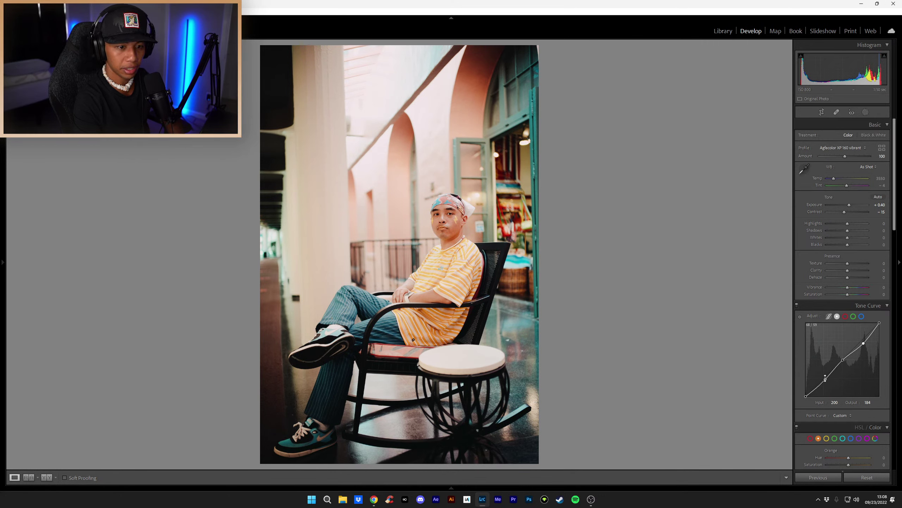
{"action": "left_click_drag", "start_coordinate": [825, 378], "coordinate": [829, 376]}
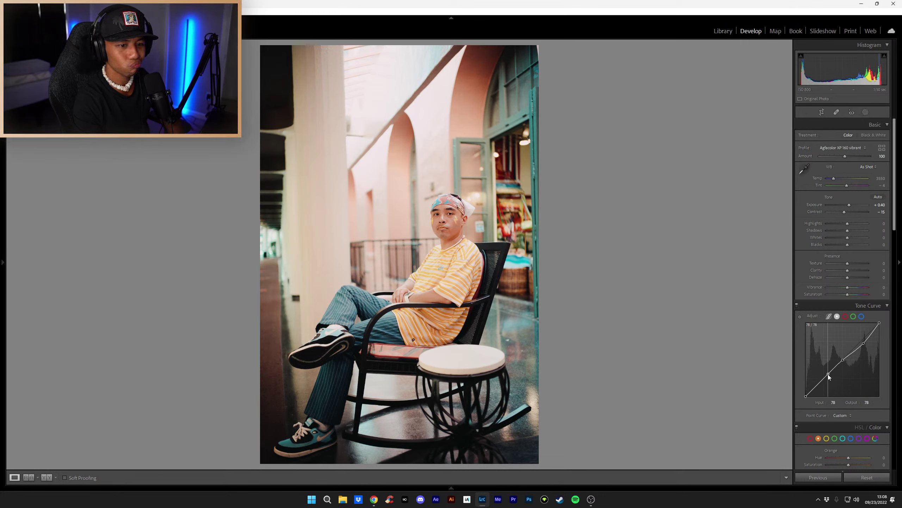
{"action": "left_click_drag", "start_coordinate": [829, 375], "coordinate": [825, 381]}
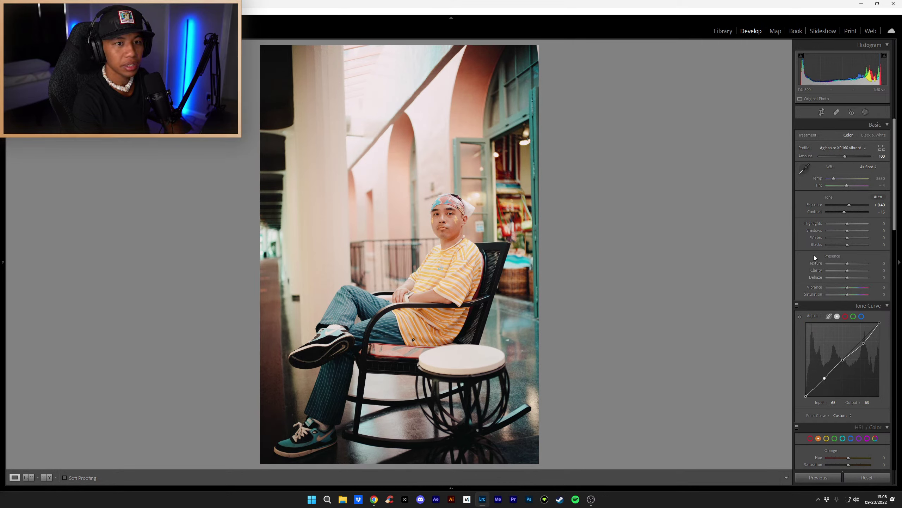
Step: Set the rocking chair portrait's tint to −22 and inspect the trousers, shoes and chair up close
{"action": "left_click_drag", "start_coordinate": [852, 188], "coordinate": [848, 186]}
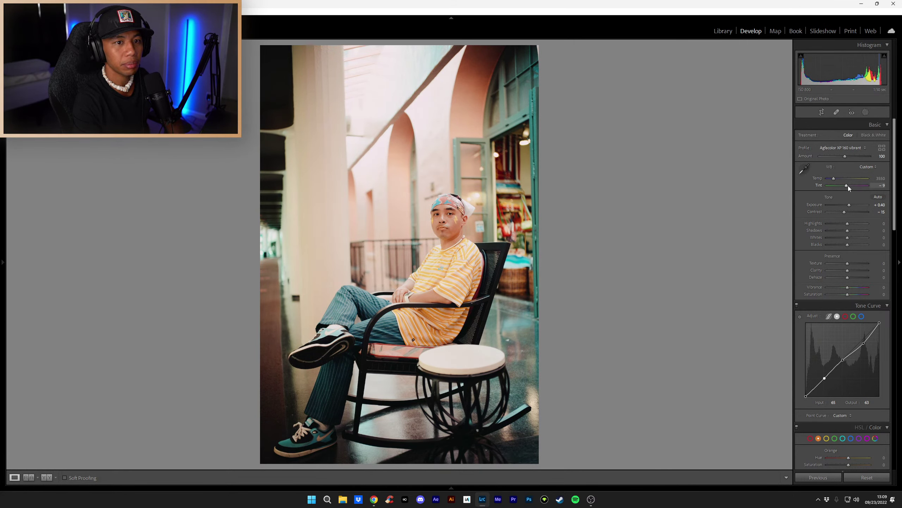
{"action": "left_click_drag", "start_coordinate": [849, 187], "coordinate": [848, 186]}
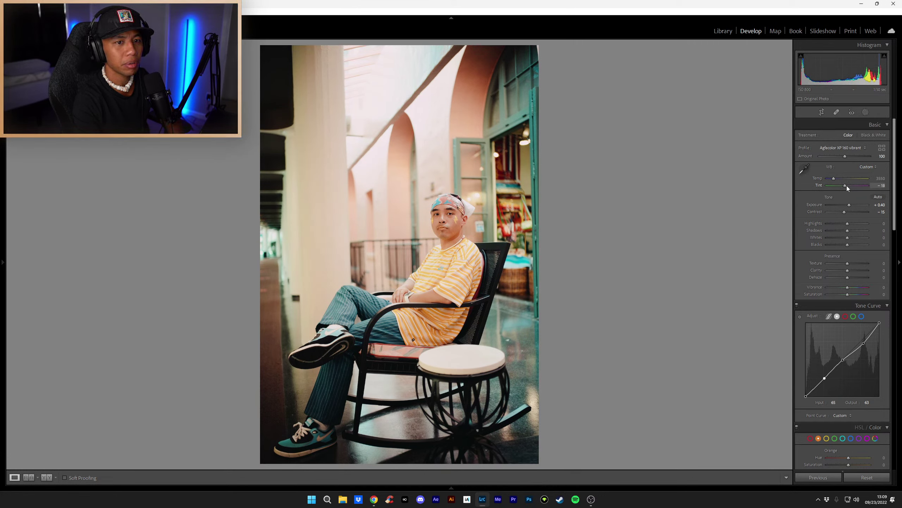
{"action": "left_click_drag", "start_coordinate": [847, 186], "coordinate": [844, 186]}
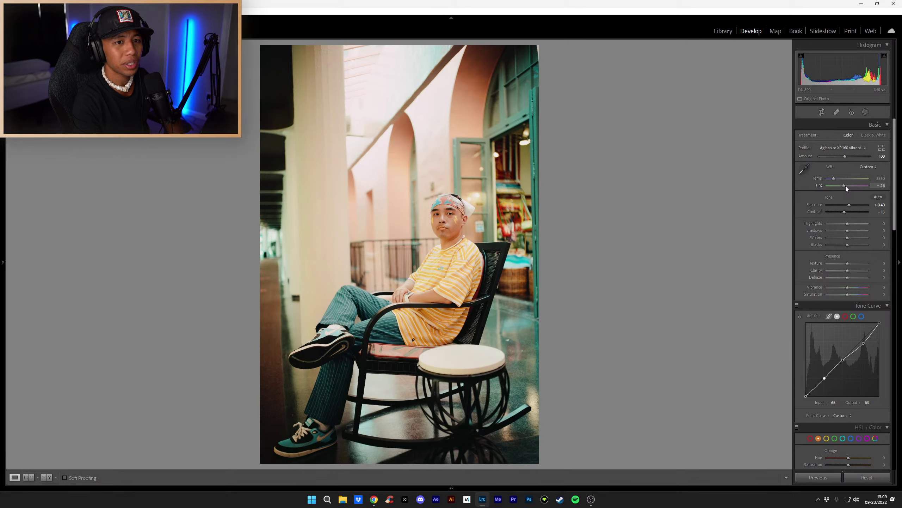
{"action": "left_click", "coordinate": [877, 185]}
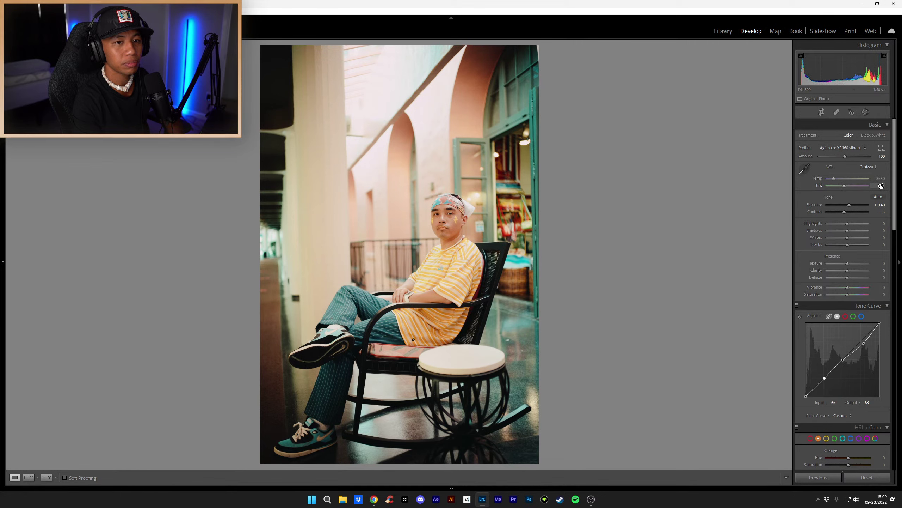
{"action": "type", "text": "-22"}
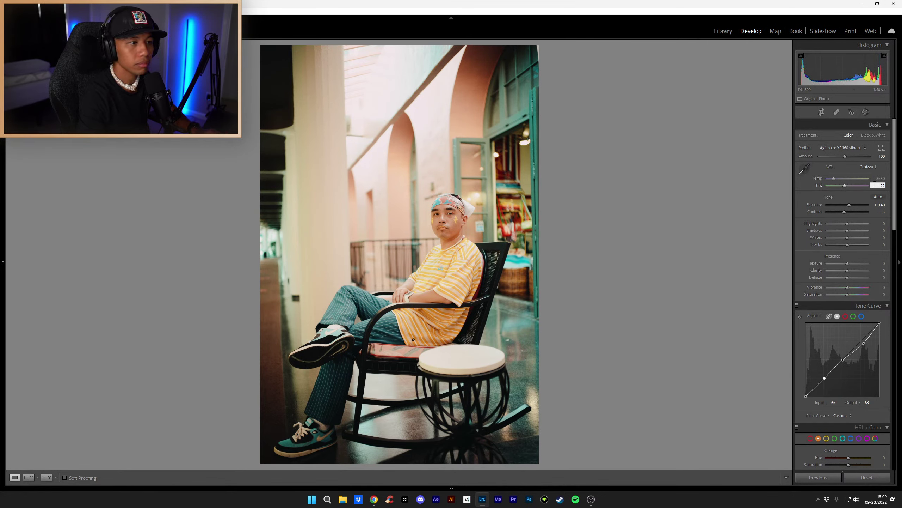
{"action": "key", "text": "Return"}
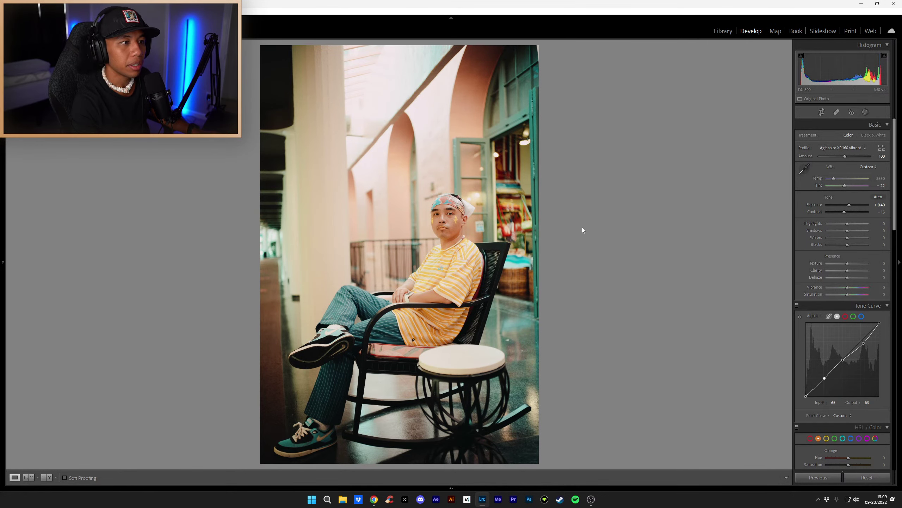
{"action": "left_click", "coordinate": [365, 207]}
{"action": "left_click_drag", "start_coordinate": [365, 208], "coordinate": [516, 152]}
{"action": "left_click_drag", "start_coordinate": [515, 355], "coordinate": [465, 199]}
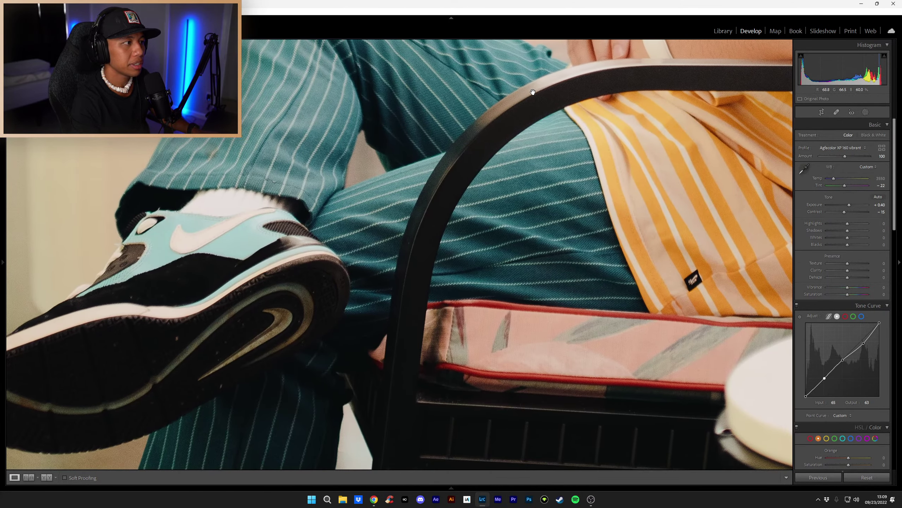
{"action": "left_click_drag", "start_coordinate": [462, 374], "coordinate": [413, 444]}
{"action": "left_click", "coordinate": [412, 445]}
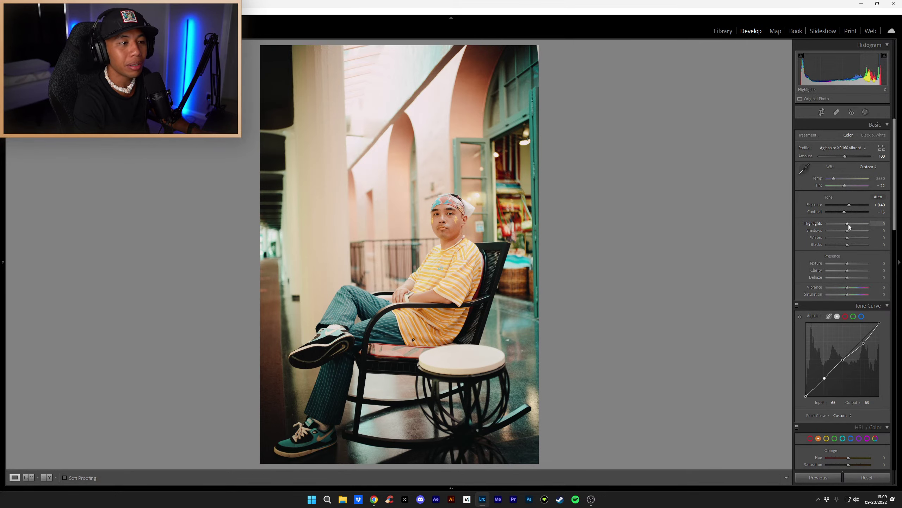
Step: Compare raised and lowered highlights on the portrait, settling on a highlights value of −20
{"action": "scroll", "coordinate": [849, 224], "scroll_direction": "up", "scroll_amount": 5}
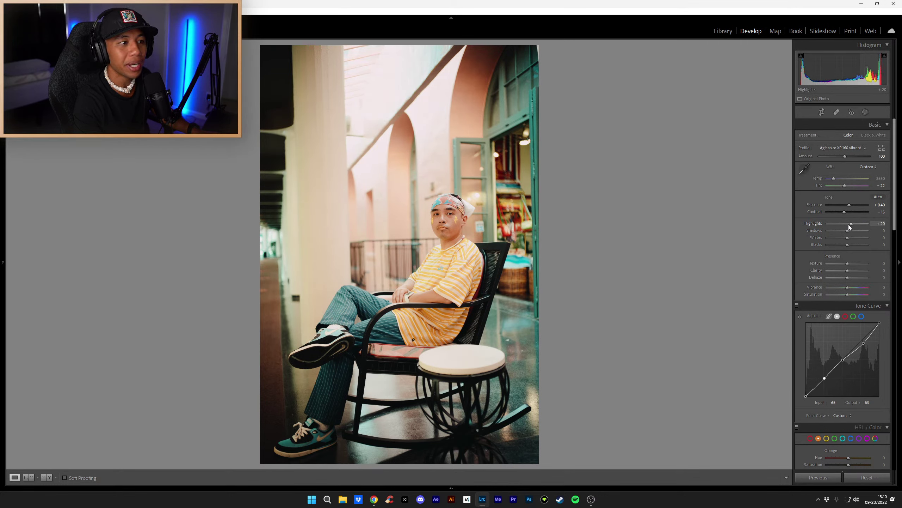
{"action": "scroll", "coordinate": [848, 224], "scroll_direction": "down", "scroll_amount": 1}
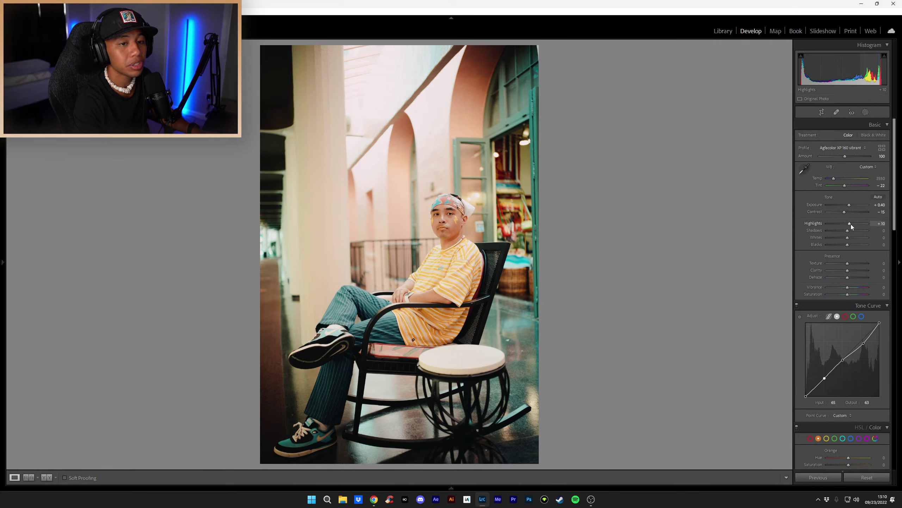
{"action": "scroll", "coordinate": [851, 224], "scroll_direction": "up", "scroll_amount": 1}
{"action": "scroll", "coordinate": [851, 224], "scroll_direction": "down", "scroll_amount": 1}
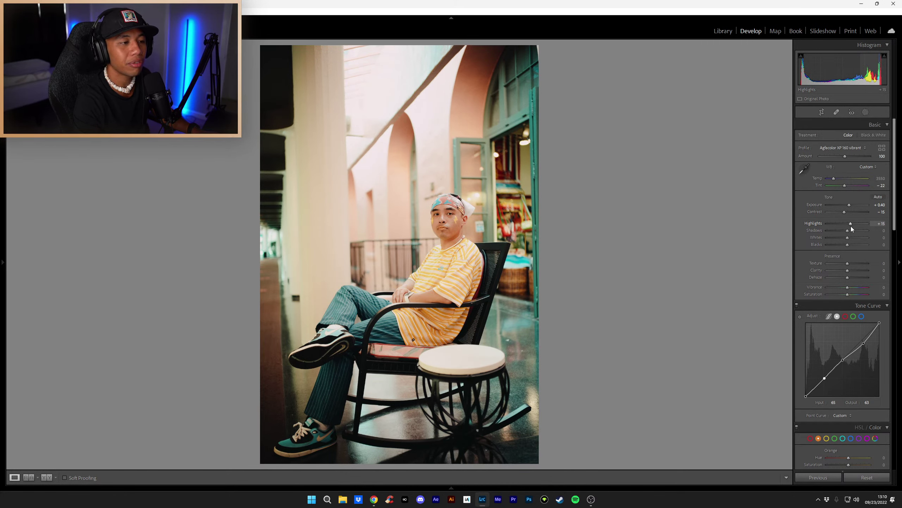
{"action": "scroll", "coordinate": [851, 226], "scroll_direction": "down", "scroll_amount": 8}
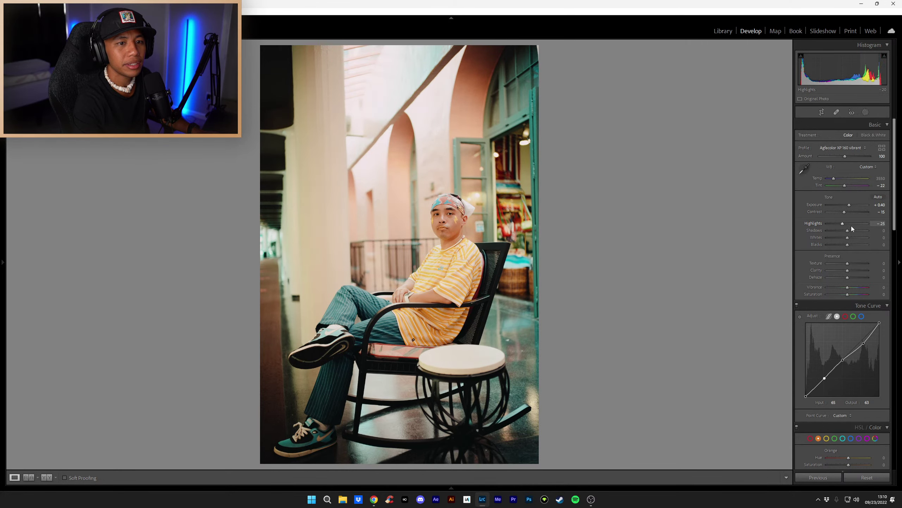
{"action": "scroll", "coordinate": [852, 226], "scroll_direction": "up", "scroll_amount": 1}
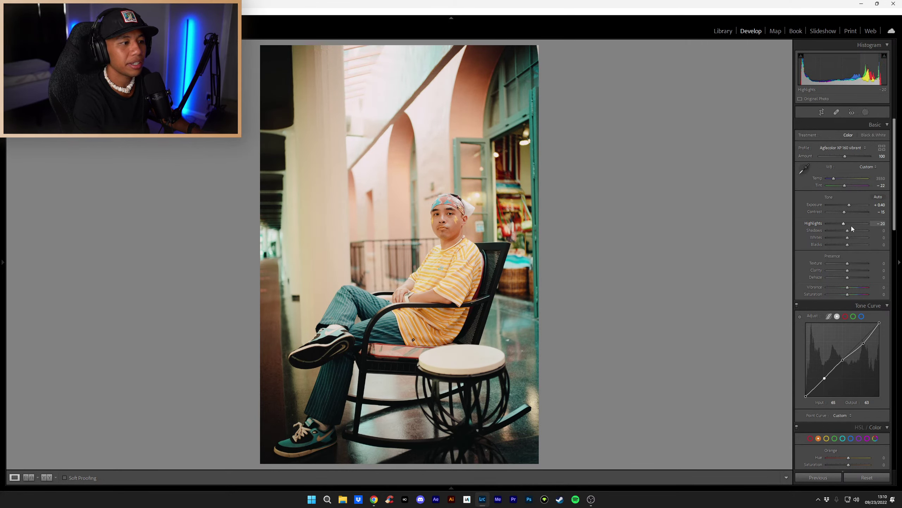
Step: Examine the man's face, skin tones, headband and striped shirt up close to judge the current tones
{"action": "left_click", "coordinate": [478, 207]}
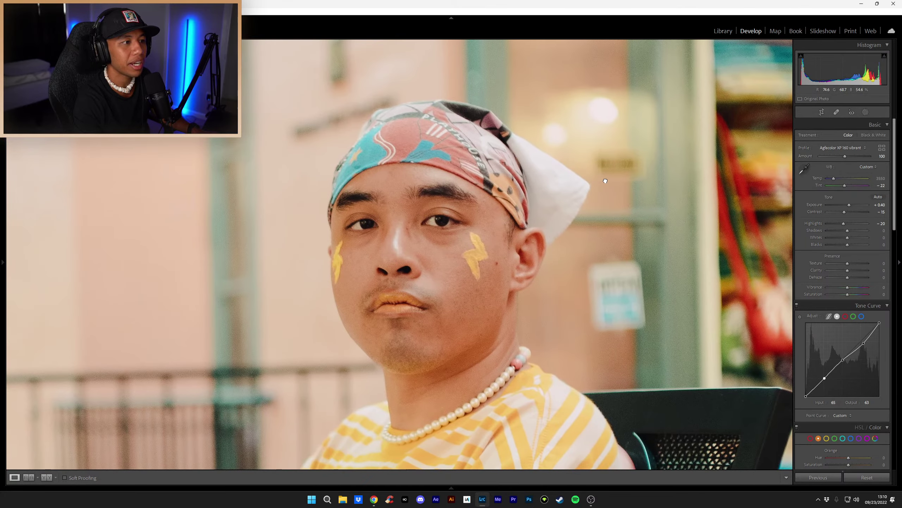
{"action": "left_click", "coordinate": [605, 181]}
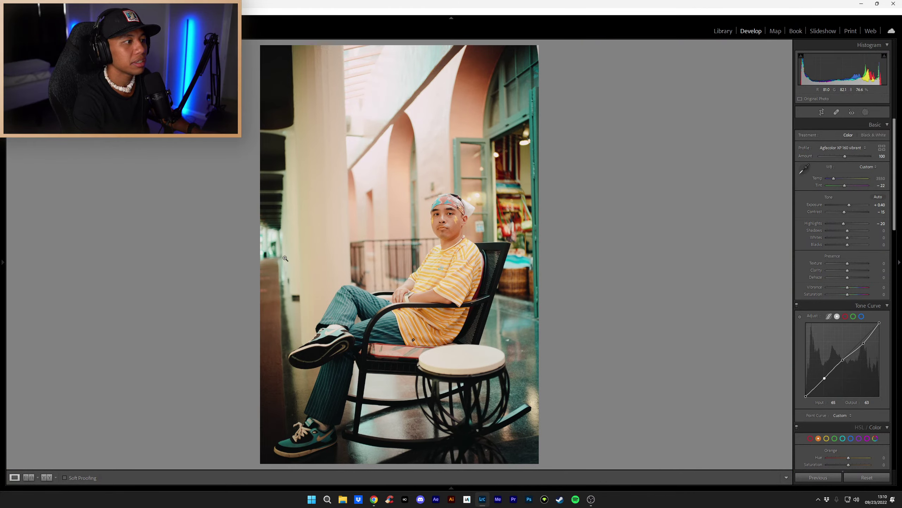
{"action": "left_click", "coordinate": [394, 249]}
{"action": "left_click_drag", "start_coordinate": [393, 242], "coordinate": [430, 302]}
{"action": "left_click", "coordinate": [430, 302]}
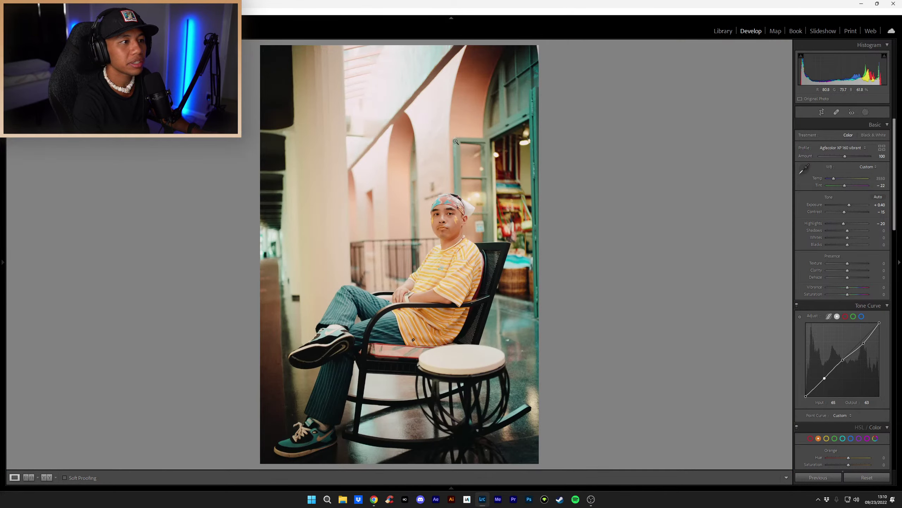
{"action": "left_click", "coordinate": [458, 226]}
{"action": "left_click_drag", "start_coordinate": [466, 189], "coordinate": [468, 211]}
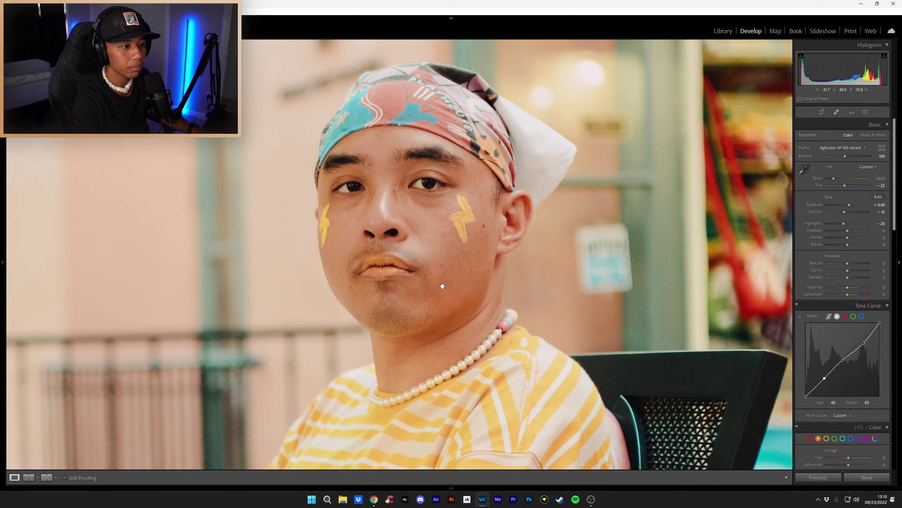
{"action": "left_click_drag", "start_coordinate": [443, 285], "coordinate": [401, 91]}
{"action": "left_click_drag", "start_coordinate": [239, 416], "coordinate": [387, 239]}
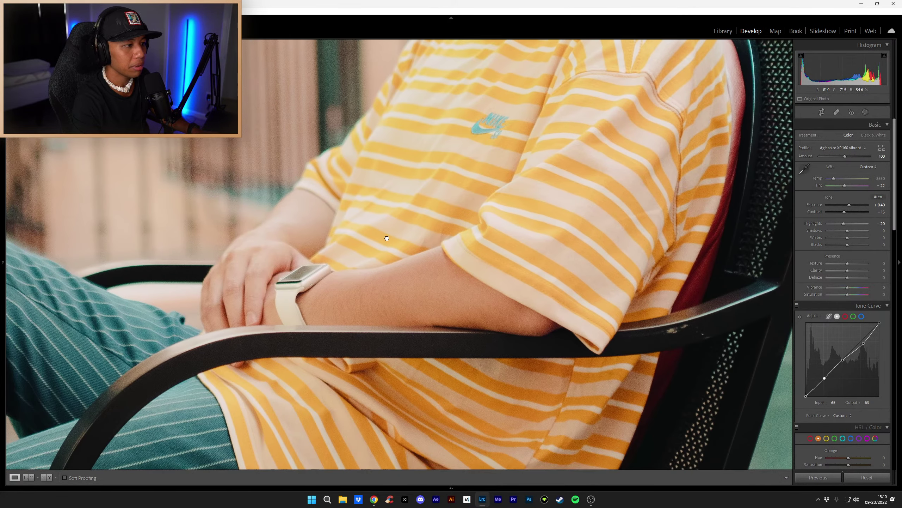
{"action": "left_click_drag", "start_coordinate": [497, 53], "coordinate": [503, 331]}
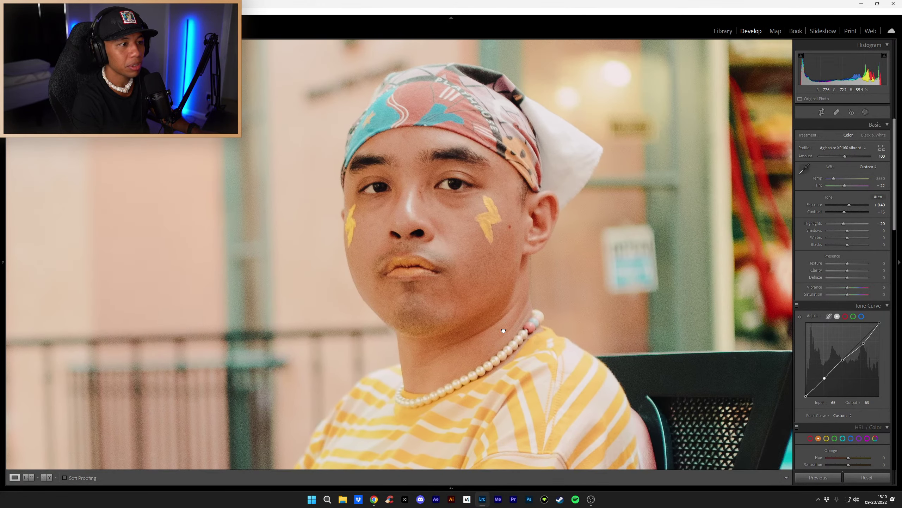
{"action": "left_click", "coordinate": [493, 141]}
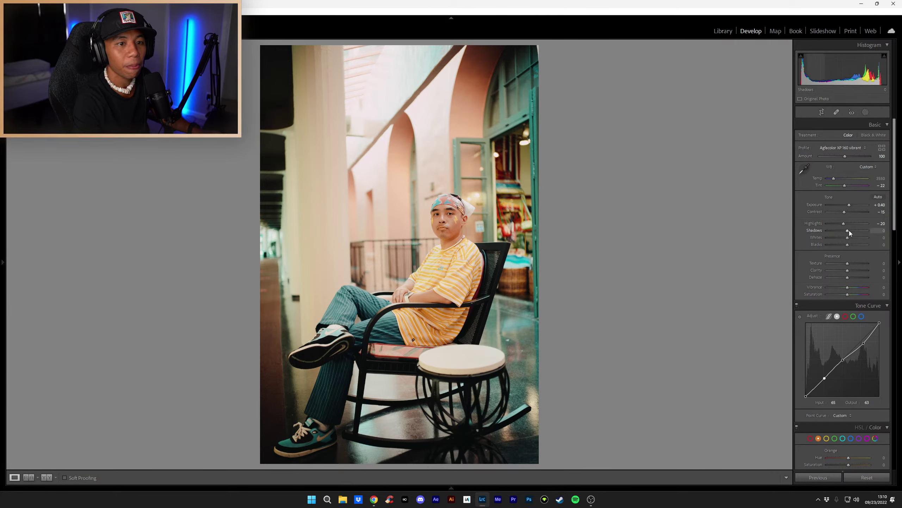
Step: Set the portrait's shadows to +30 and whites to −10
{"action": "scroll", "coordinate": [849, 230], "scroll_direction": "down", "scroll_amount": 2}
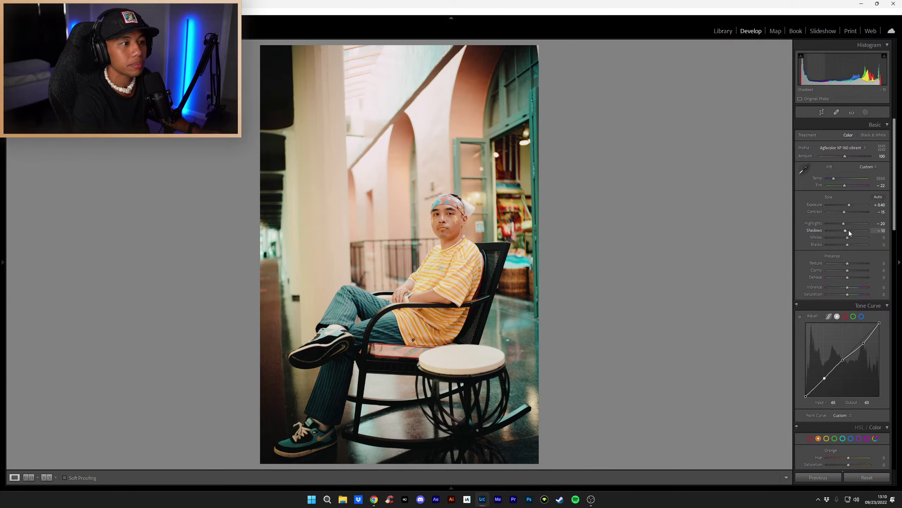
{"action": "scroll", "coordinate": [848, 230], "scroll_direction": "up", "scroll_amount": 7}
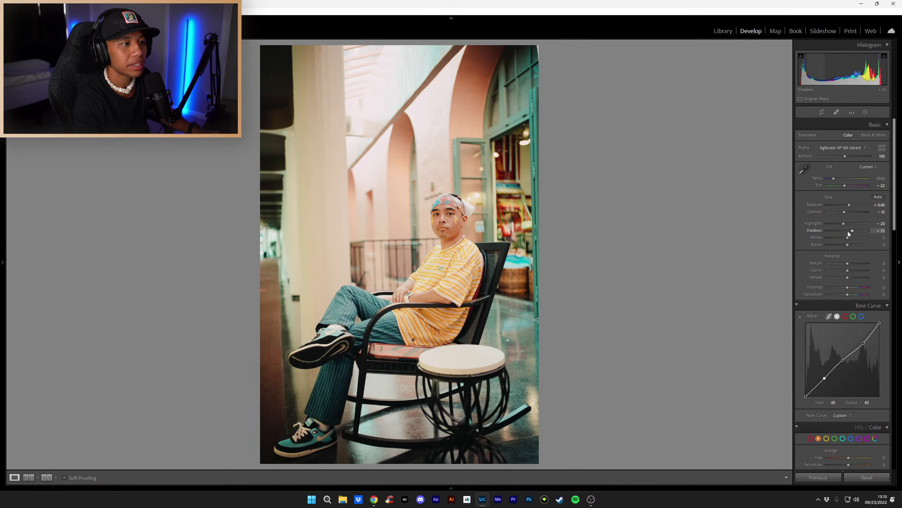
{"action": "scroll", "coordinate": [848, 231], "scroll_direction": "up", "scroll_amount": 1}
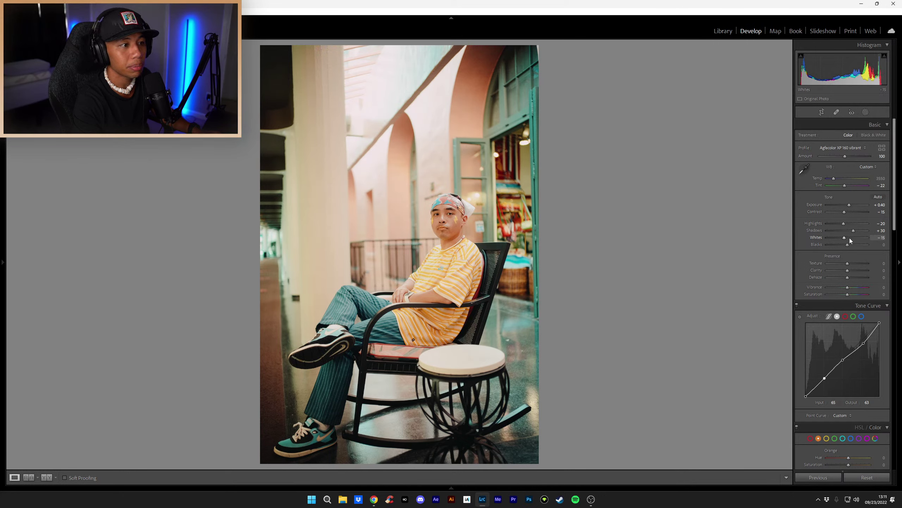
{"action": "left_click_drag", "start_coordinate": [855, 237], "coordinate": [849, 238]}
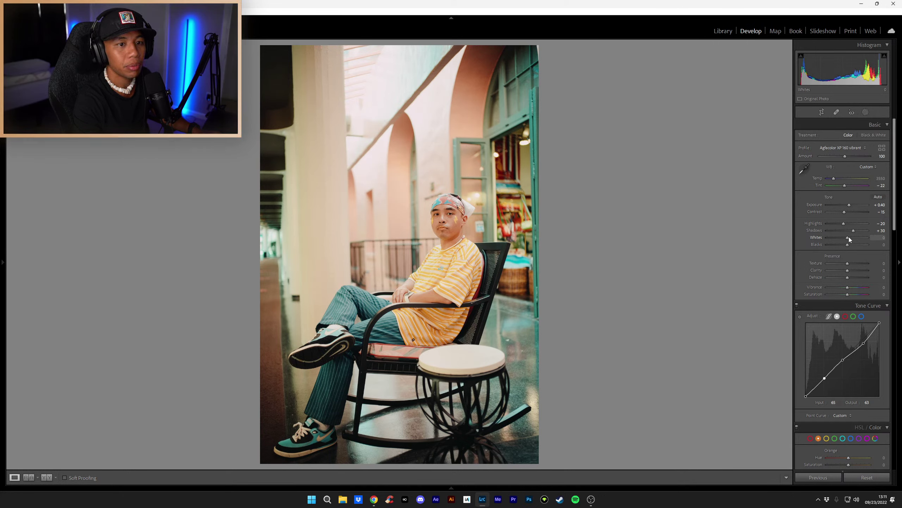
{"action": "scroll", "coordinate": [849, 237], "scroll_direction": "up", "scroll_amount": 9}
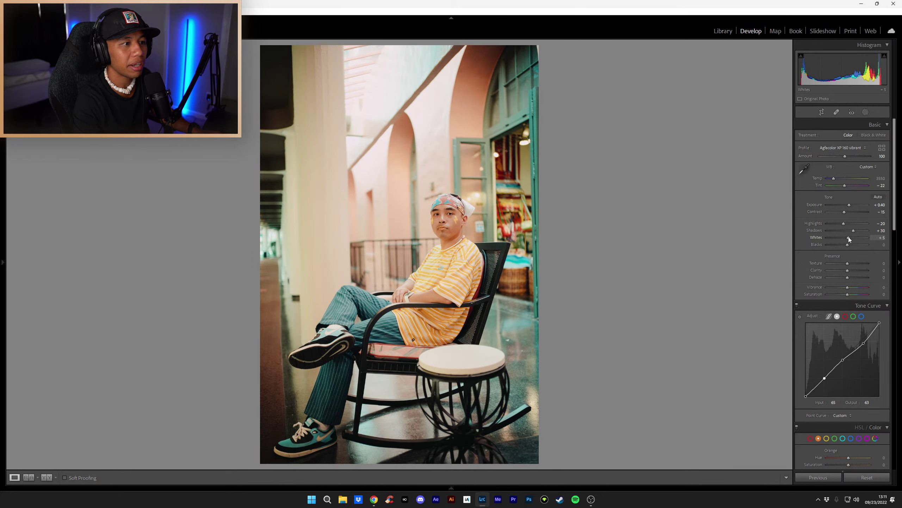
{"action": "scroll", "coordinate": [848, 237], "scroll_direction": "down", "scroll_amount": 3}
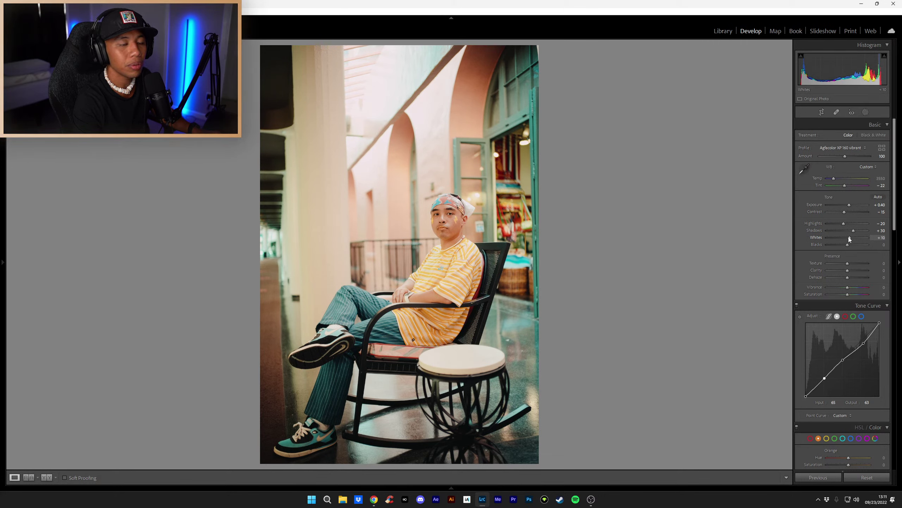
{"action": "scroll", "coordinate": [849, 237], "scroll_direction": "down", "scroll_amount": 1}
{"action": "scroll", "coordinate": [848, 237], "scroll_direction": "down", "scroll_amount": 1}
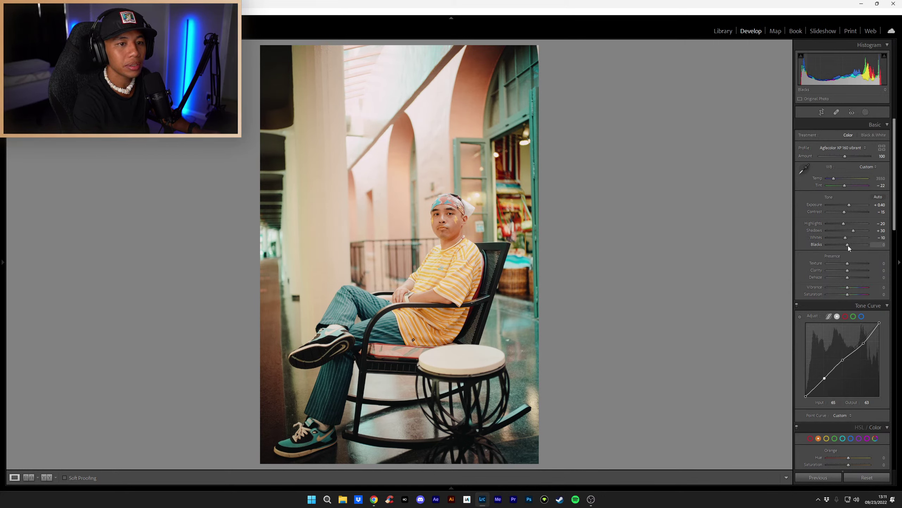
Step: Test brighter and darker blacks on the portrait, reset them, and settle on a blacks value of −5
{"action": "scroll", "coordinate": [848, 246], "scroll_direction": "up", "scroll_amount": 1}
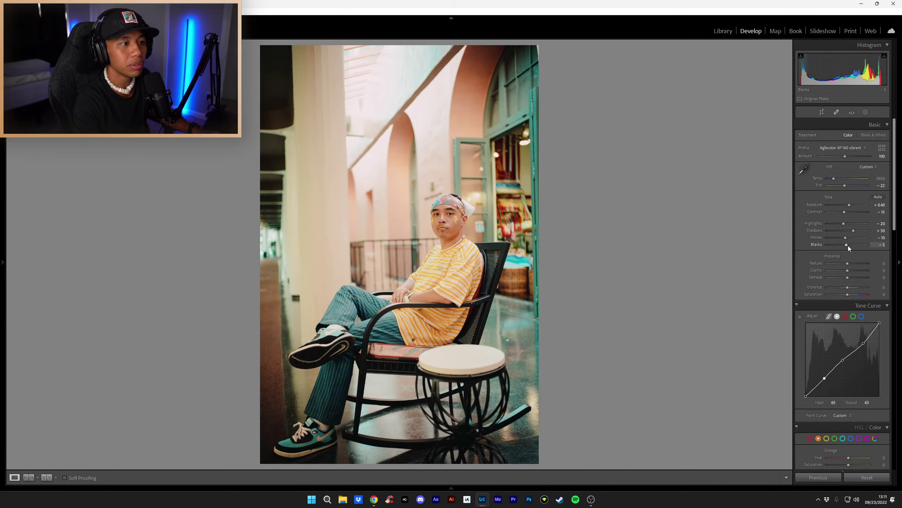
{"action": "scroll", "coordinate": [848, 246], "scroll_direction": "up", "scroll_amount": 2}
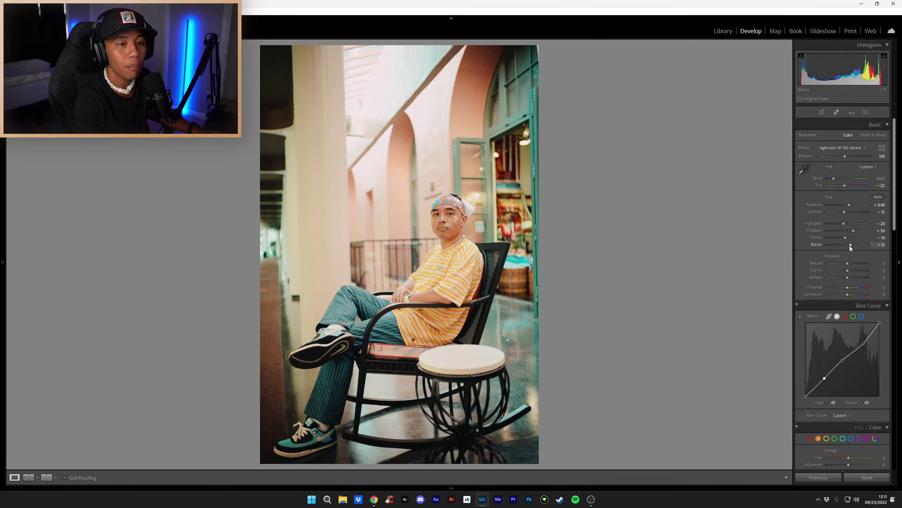
{"action": "scroll", "coordinate": [849, 246], "scroll_direction": "down", "scroll_amount": 4}
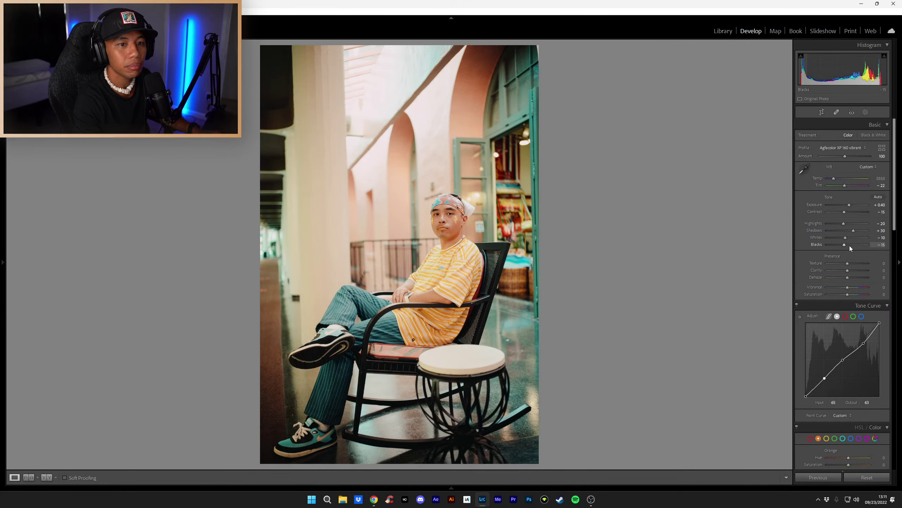
{"action": "scroll", "coordinate": [849, 246], "scroll_direction": "up", "scroll_amount": 1}
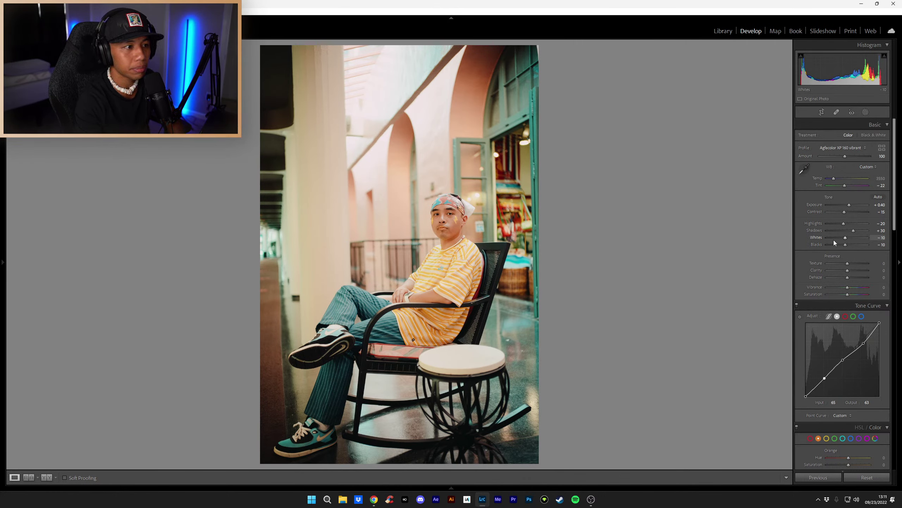
{"action": "double_click", "coordinate": [845, 245]}
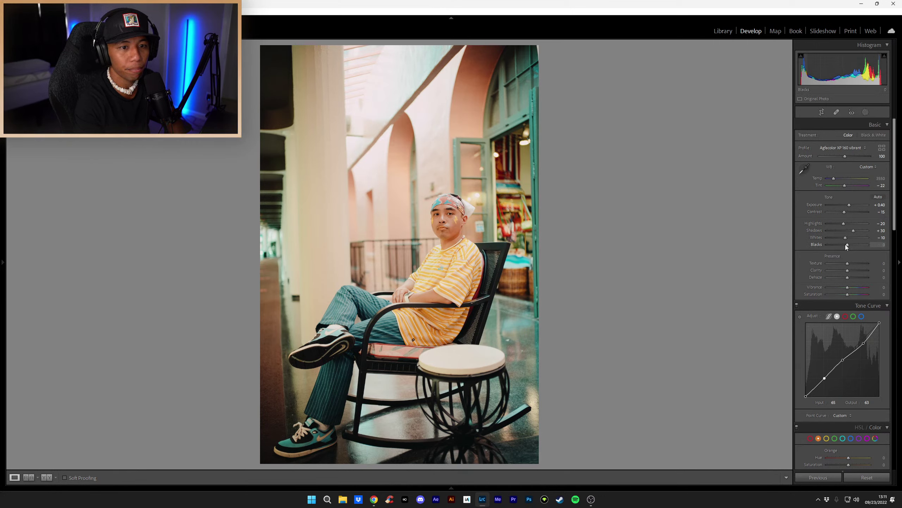
{"action": "left_click_drag", "start_coordinate": [845, 244], "coordinate": [844, 239]}
{"action": "double_click", "coordinate": [844, 237]}
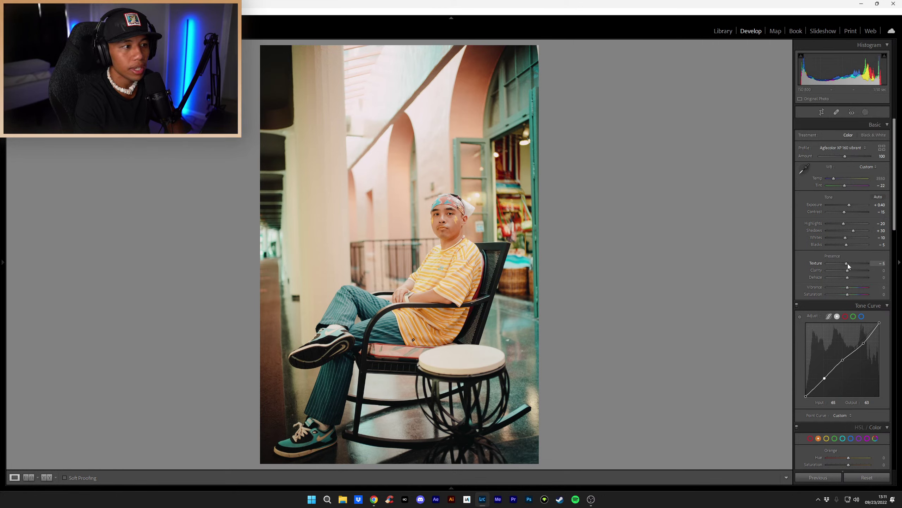
Step: Soften the rocking chair portrait by setting its texture to −25
{"action": "left_click_drag", "start_coordinate": [847, 264], "coordinate": [845, 264]}
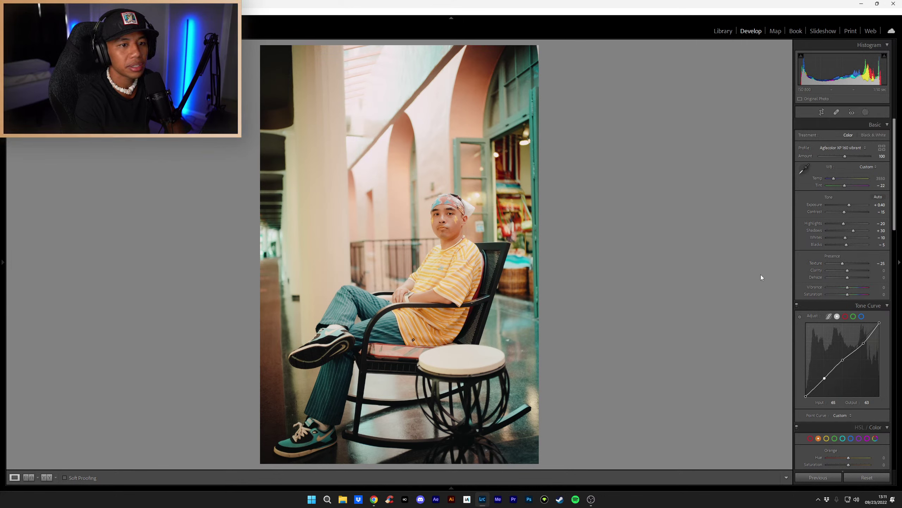
{"action": "scroll", "coordinate": [800, 265], "scroll_direction": "down", "scroll_amount": 10}
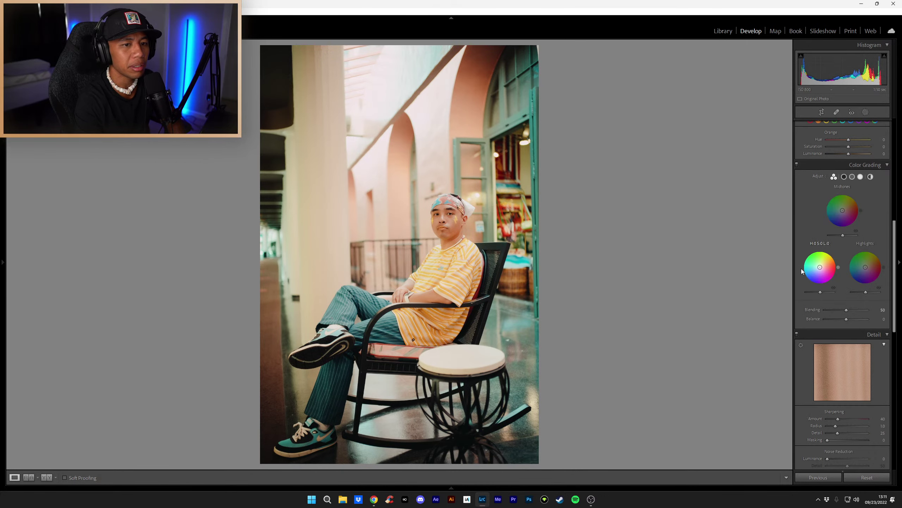
Step: Turn on chromatic aberration removal and lens profile corrections, and set the rocking chair portrait's grain amount to 27
{"action": "left_click", "coordinate": [802, 293]}
{"action": "left_click", "coordinate": [801, 300]}
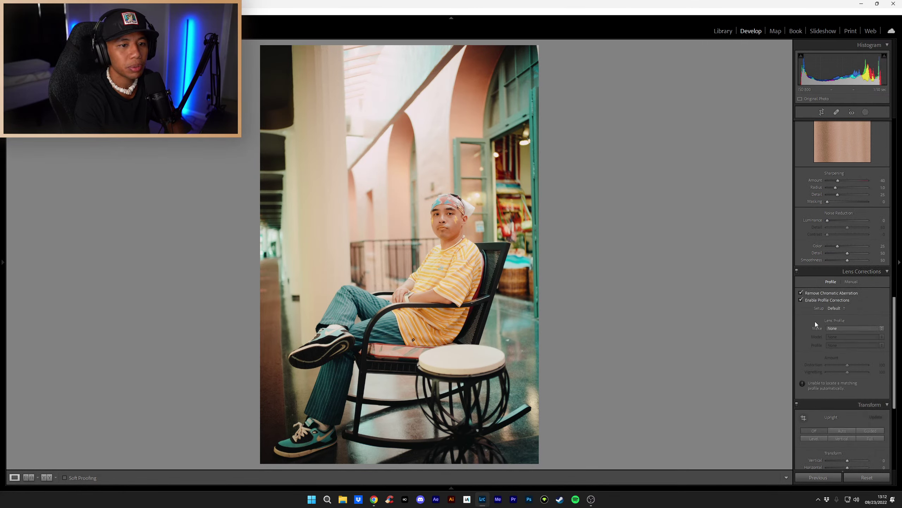
{"action": "scroll", "coordinate": [815, 322], "scroll_direction": "down", "scroll_amount": 5}
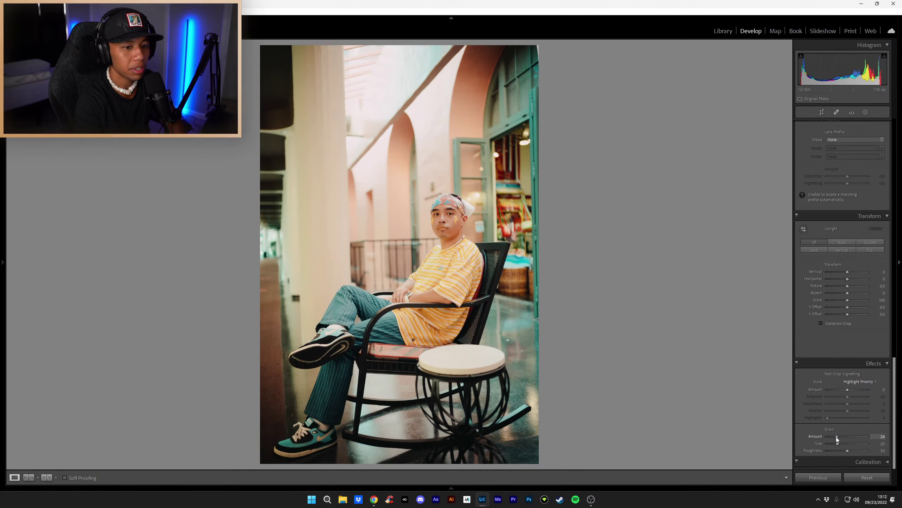
{"action": "left_click_drag", "start_coordinate": [837, 437], "coordinate": [839, 437]}
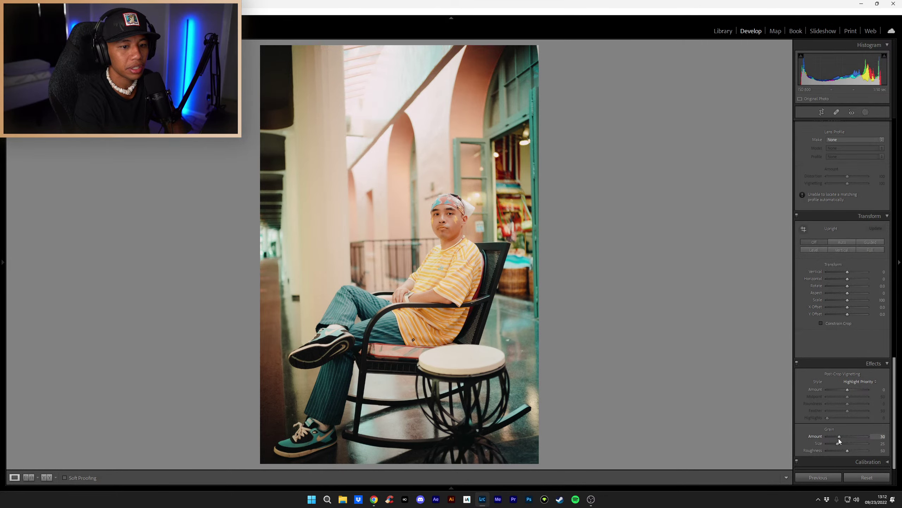
{"action": "left_click", "coordinate": [375, 187]}
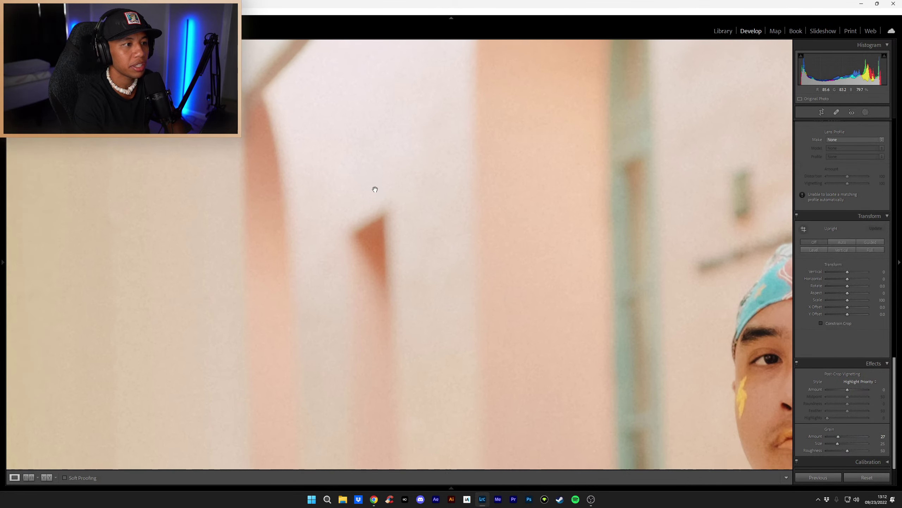
{"action": "left_click", "coordinate": [458, 170]}
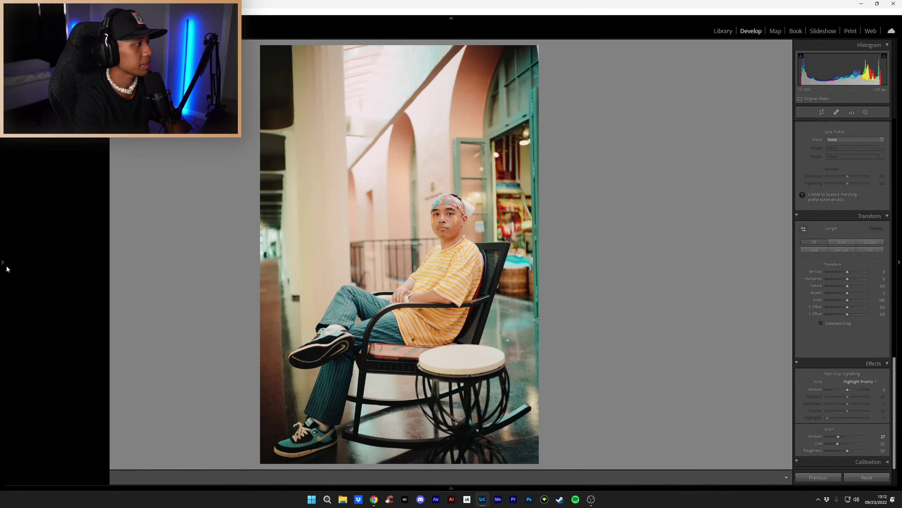
{"action": "mouse_move", "coordinate": [3, 261]}
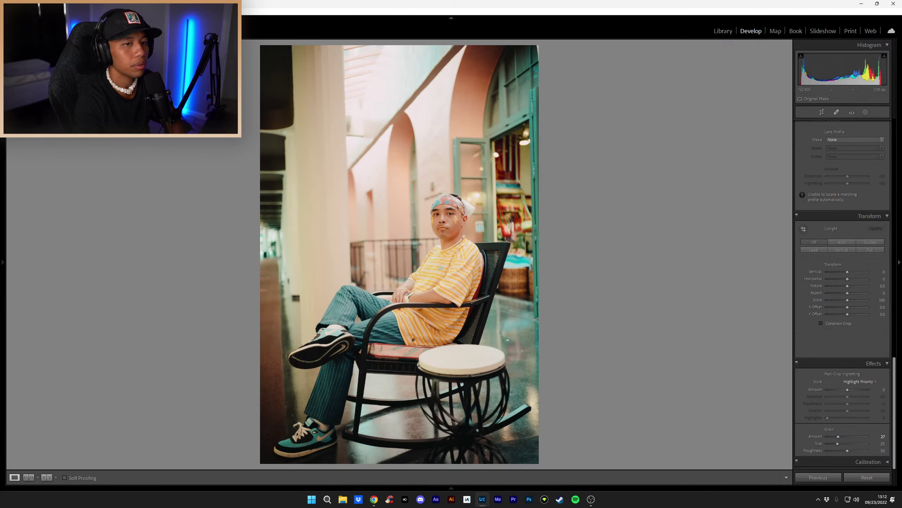
Step: Reduce the amount of the portrait's Agfacolor XP 160 vibrant profile to 72
{"action": "scroll", "coordinate": [798, 202], "scroll_direction": "up", "scroll_amount": 5}
{"action": "scroll", "coordinate": [799, 203], "scroll_direction": "up", "scroll_amount": 8}
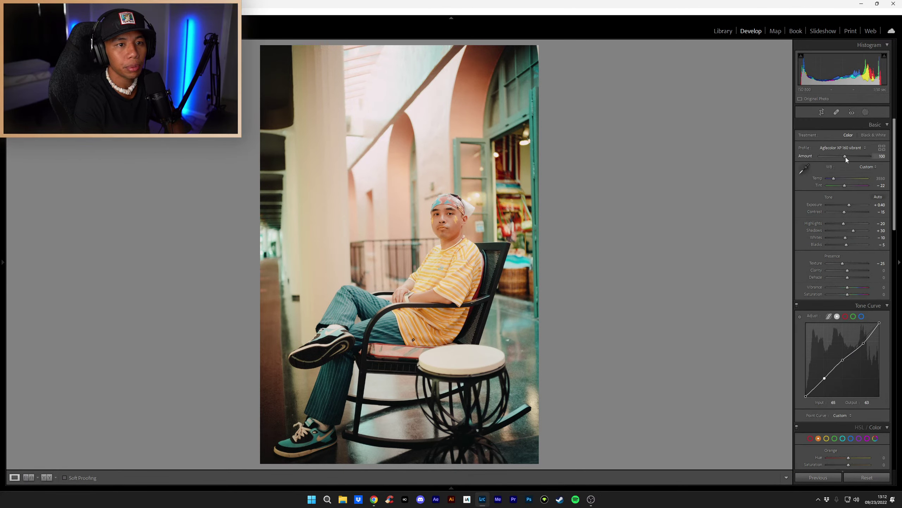
{"action": "left_click_drag", "start_coordinate": [846, 157], "coordinate": [841, 157]}
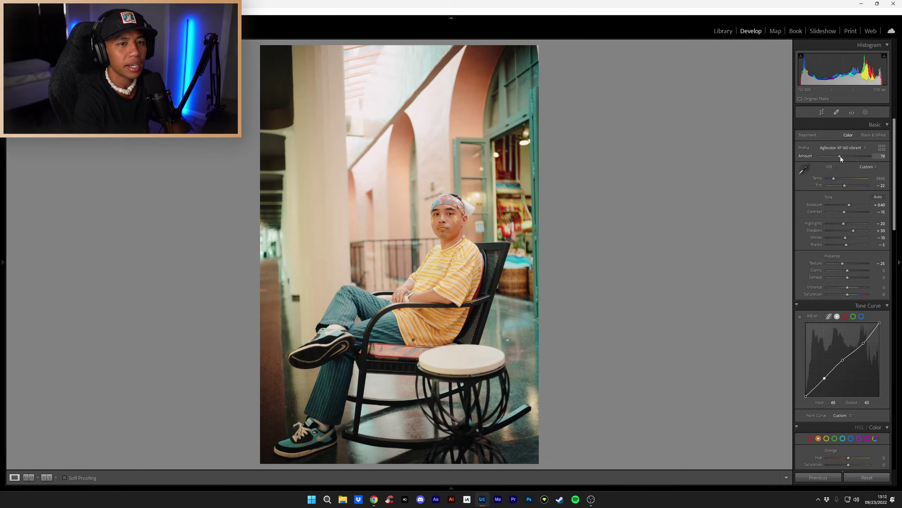
{"action": "left_click_drag", "start_coordinate": [840, 157], "coordinate": [839, 156]}
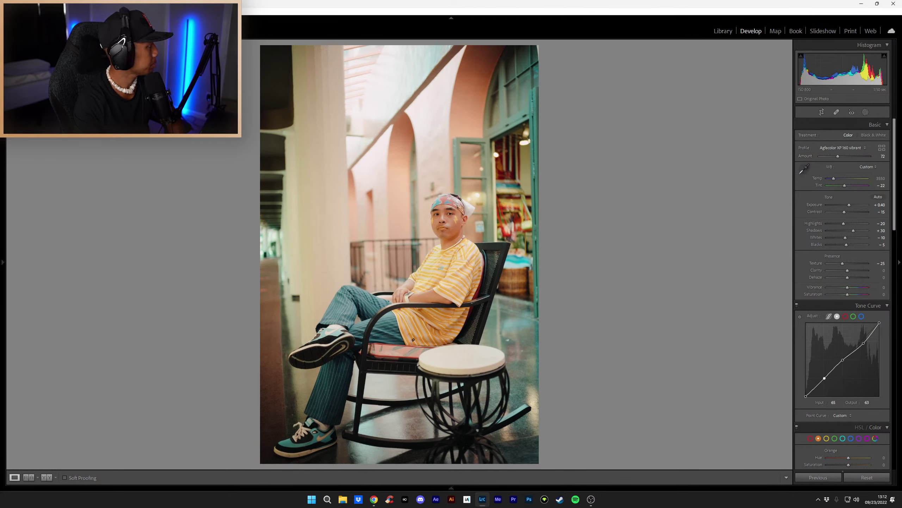
Step: Save the current settings as preset NEW ORBIT ML RYH in User Presets and rate the portrait three stars
{"action": "mouse_move", "coordinate": [14, 264]}
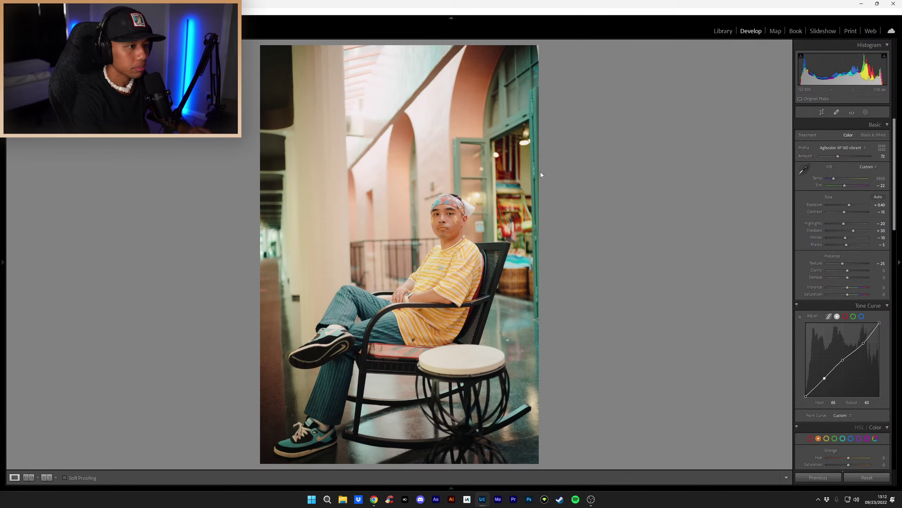
{"action": "mouse_move", "coordinate": [3, 213]}
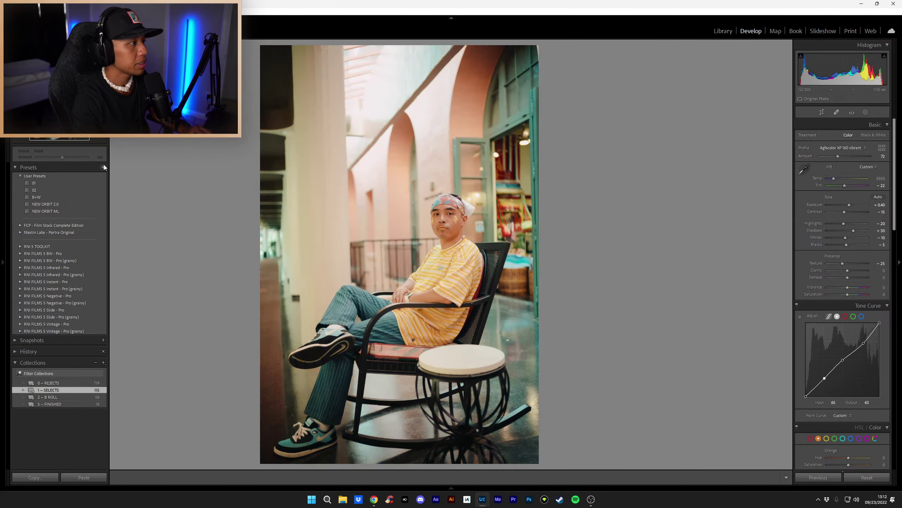
{"action": "left_click", "coordinate": [103, 167]}
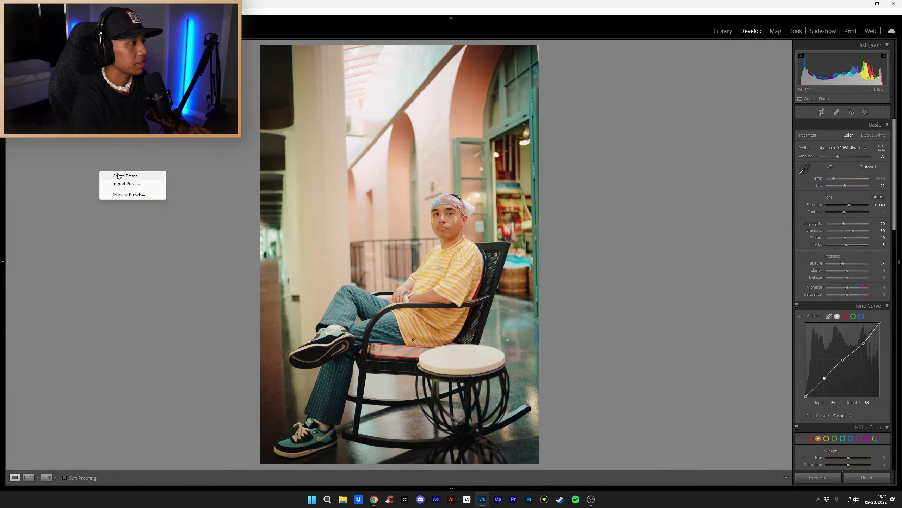
{"action": "left_click", "coordinate": [119, 175]}
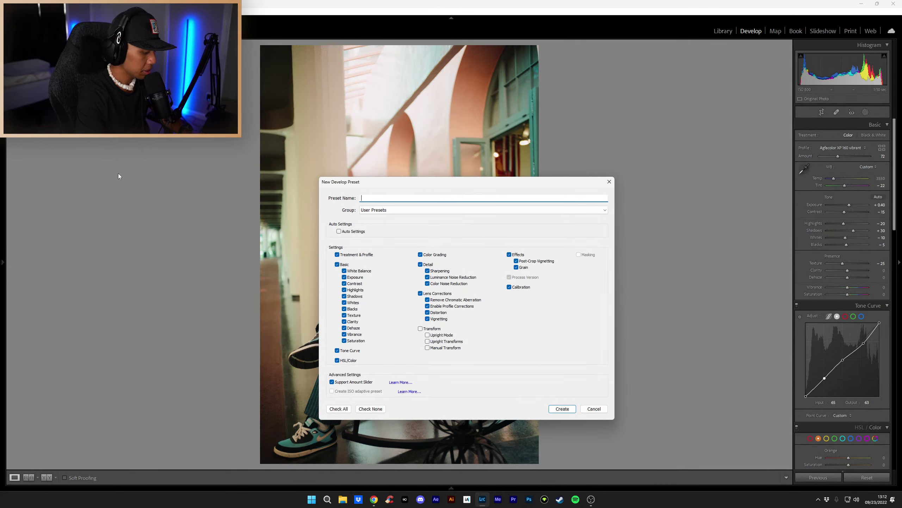
{"action": "type", "text": "NEW ORBIT"}
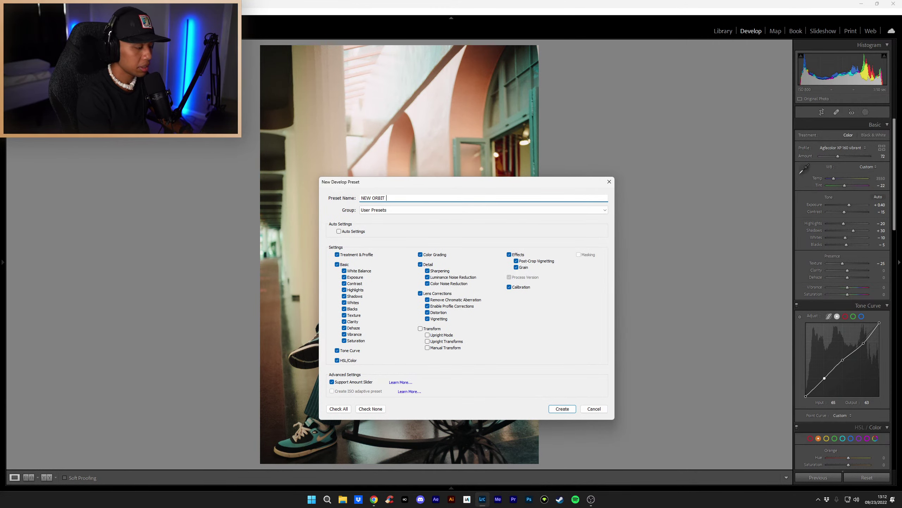
{"action": "type", "text": " ML RYH"}
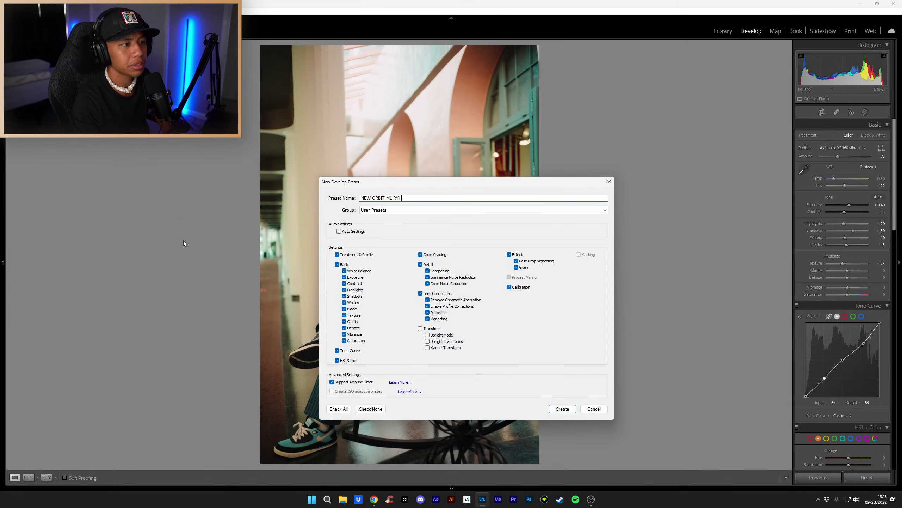
{"action": "left_click", "coordinate": [564, 409]}
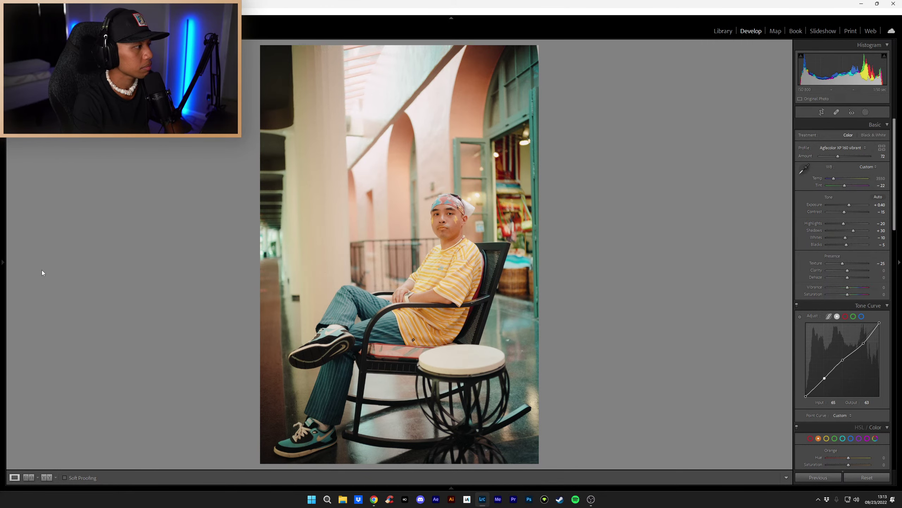
{"action": "key", "text": "3"}
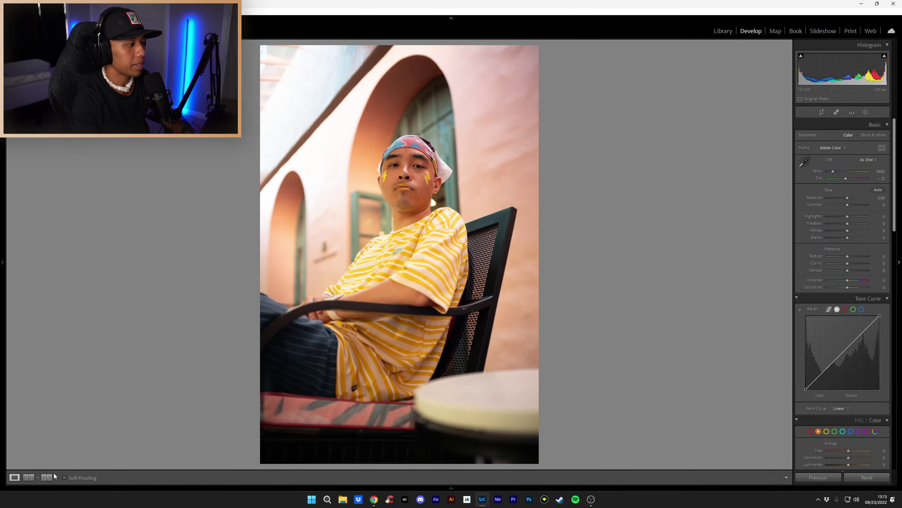
Step: Find the portrait of the man standing behind palm fronds, open it for editing and apply the saved Agfacolor film look preset
{"action": "left_click", "coordinate": [723, 31]}
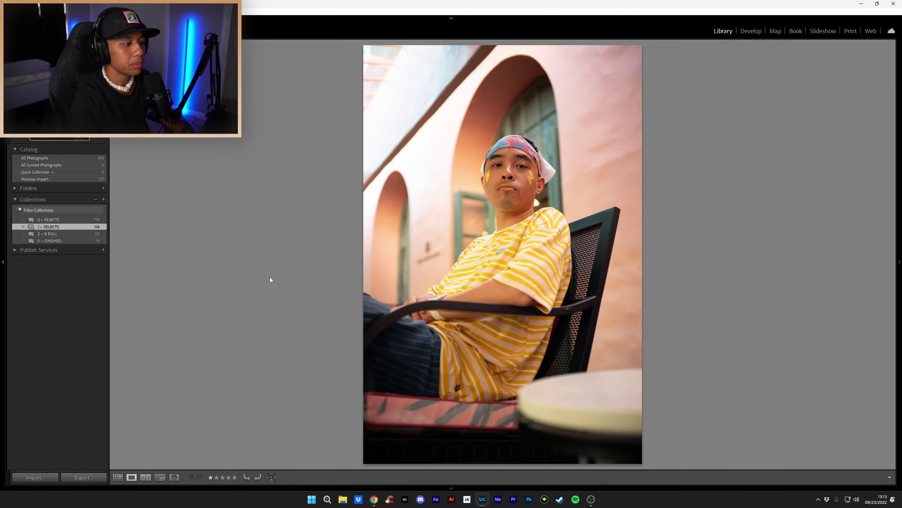
{"action": "left_click", "coordinate": [118, 477]}
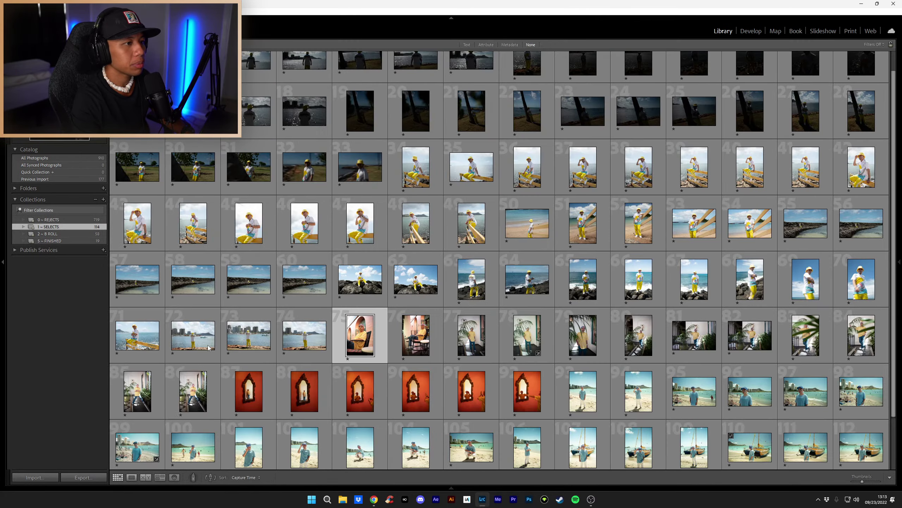
{"action": "double_click", "coordinate": [353, 330]}
{"action": "key", "text": "Right"}
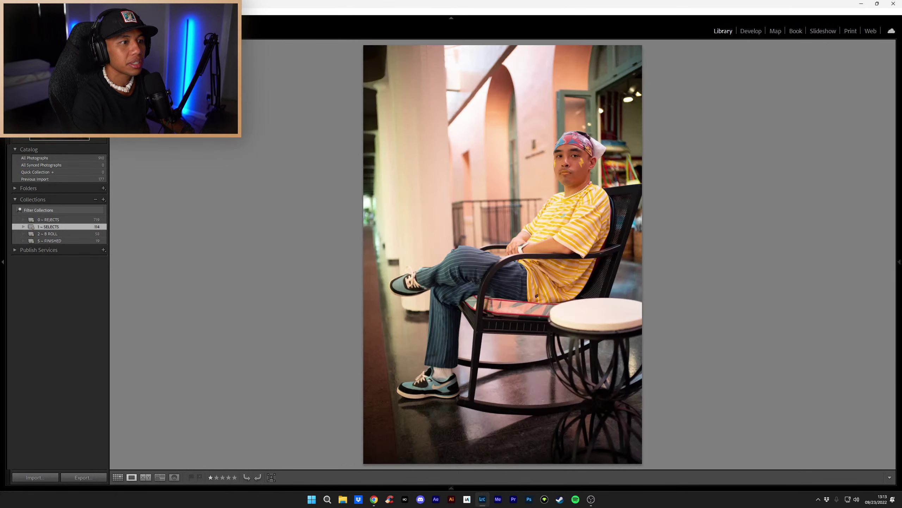
{"action": "key", "text": "Right"}
{"action": "key", "text": "Right"}
{"action": "key", "text": "Right"}
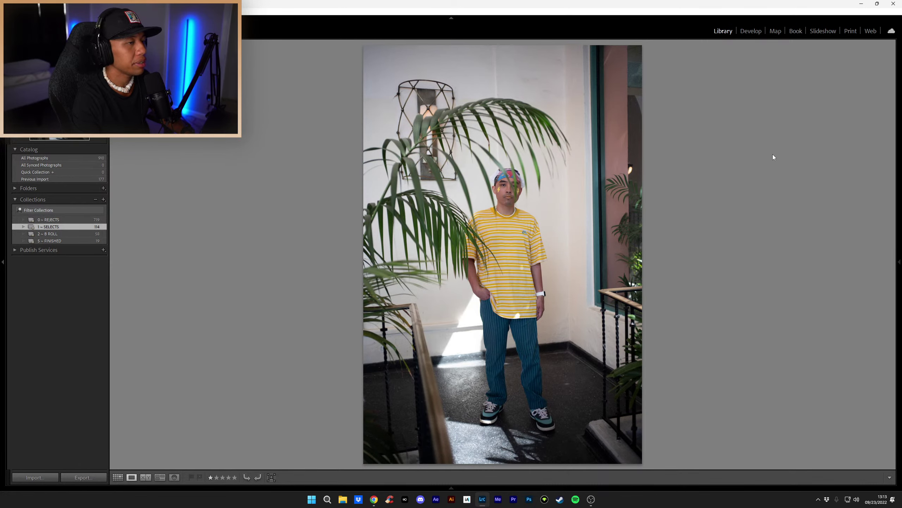
{"action": "left_click", "coordinate": [751, 35]}
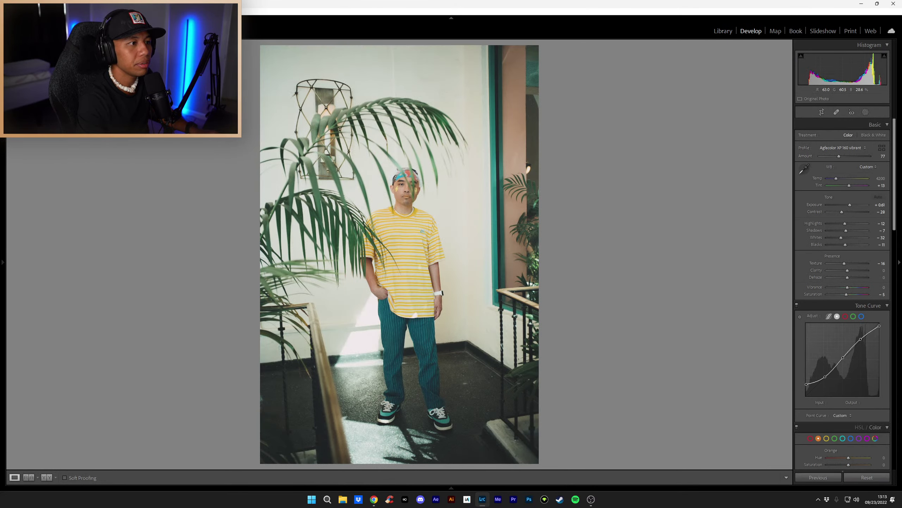
{"action": "mouse_move", "coordinate": [2, 262]}
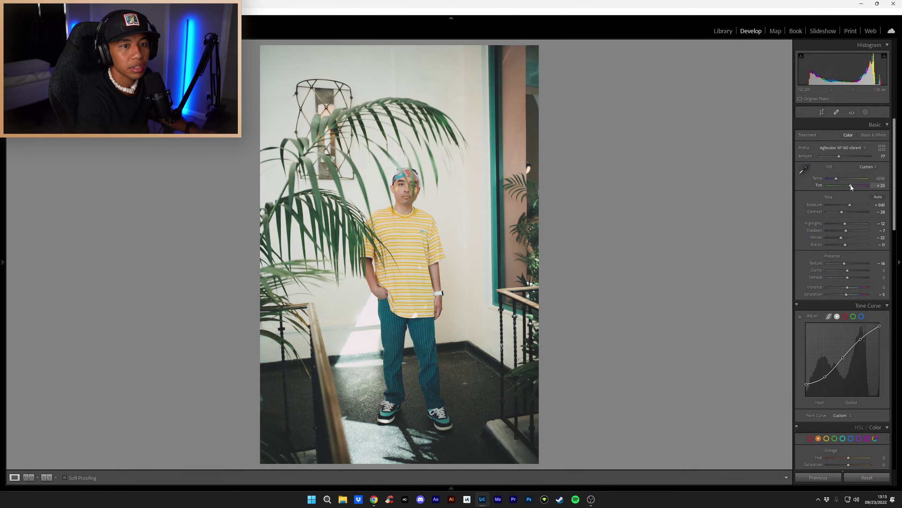
Step: Test pinker and greener tints on the palm portrait, settle on +11, and set the profile amount to 72
{"action": "scroll", "coordinate": [851, 186], "scroll_direction": "down", "scroll_amount": 4}
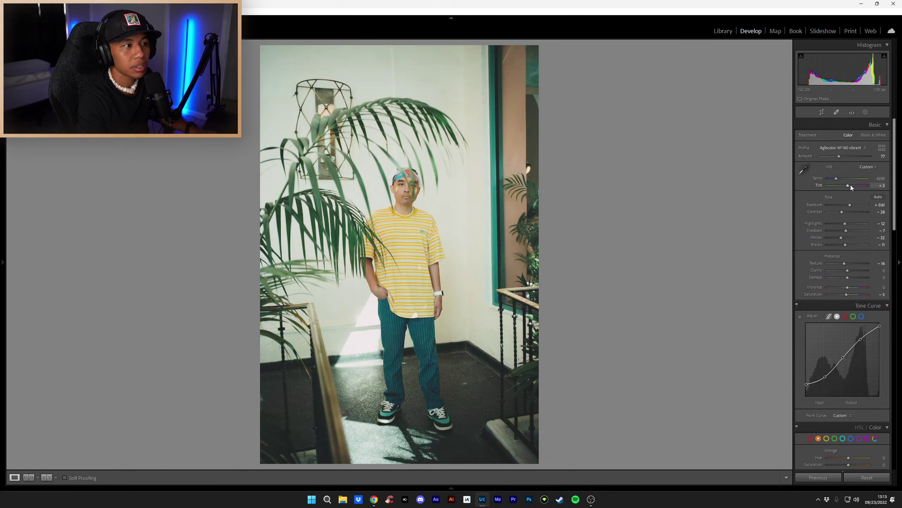
{"action": "scroll", "coordinate": [851, 185], "scroll_direction": "up", "scroll_amount": 2}
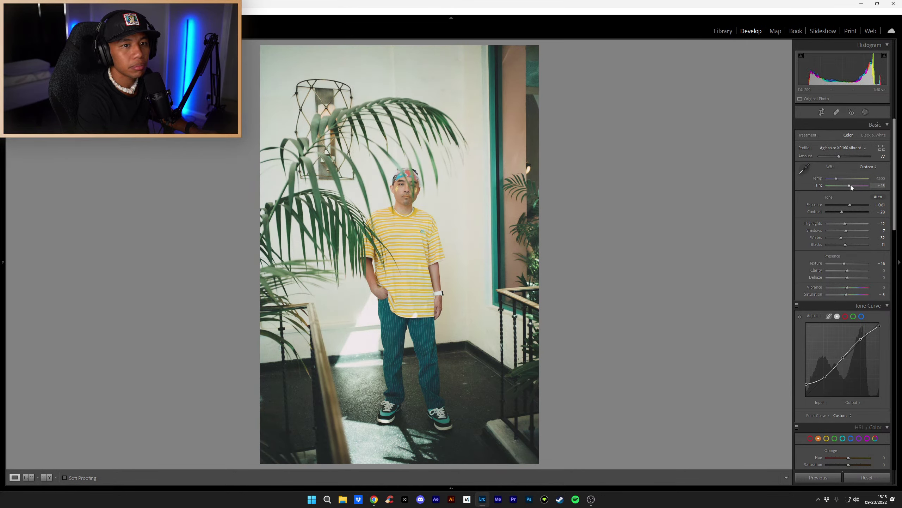
{"action": "scroll", "coordinate": [850, 185], "scroll_direction": "down", "scroll_amount": 1}
{"action": "scroll", "coordinate": [850, 185], "scroll_direction": "up", "scroll_amount": 1}
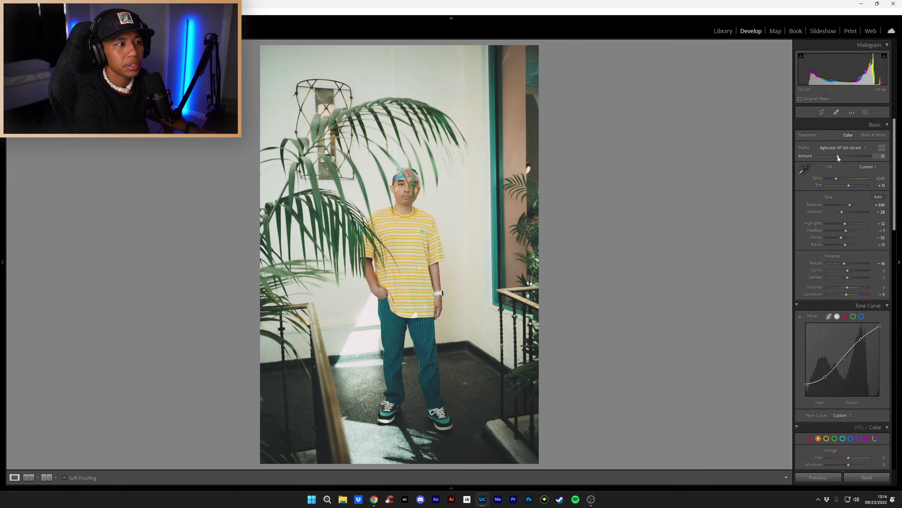
Step: Brighten the palm portrait with an exposure of +0.71 and set its contrast to −33
{"action": "left_click", "coordinate": [850, 205]}
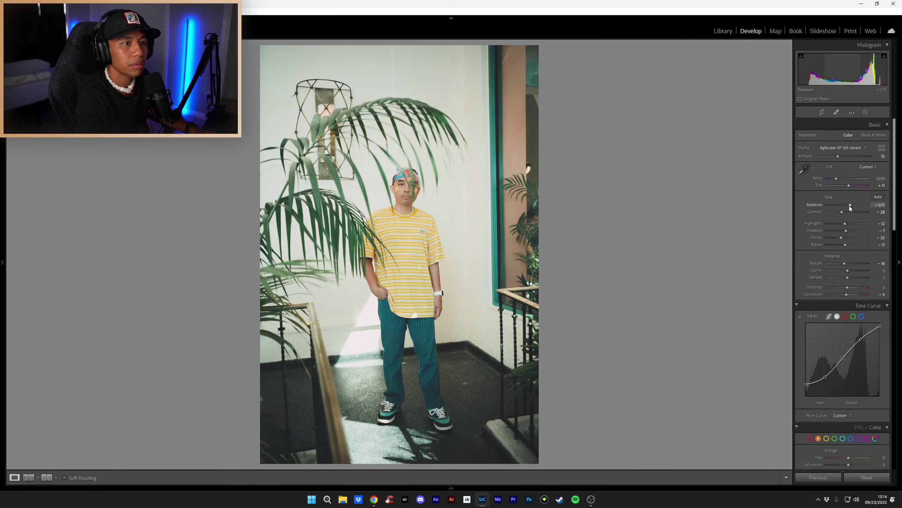
{"action": "scroll", "coordinate": [843, 214], "scroll_direction": "down", "scroll_amount": 2}
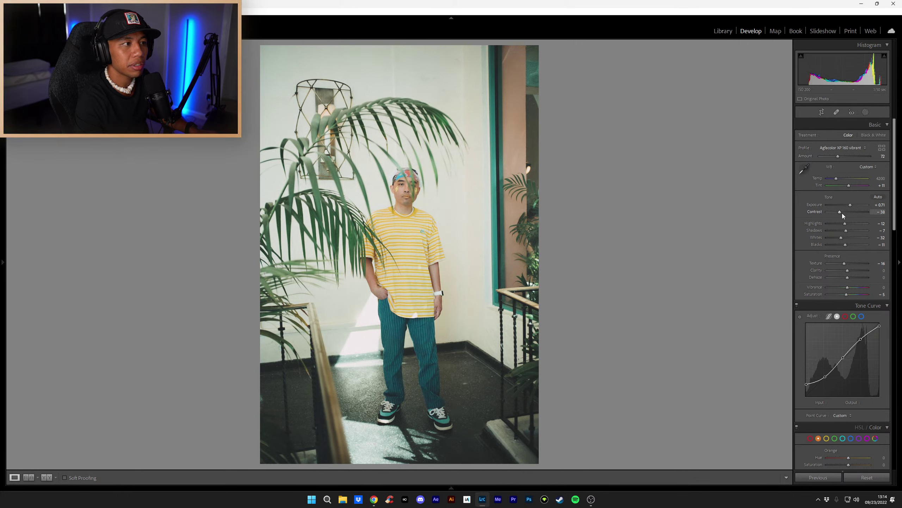
{"action": "scroll", "coordinate": [842, 213], "scroll_direction": "up", "scroll_amount": 1}
{"action": "scroll", "coordinate": [804, 222], "scroll_direction": "down", "scroll_amount": 2}
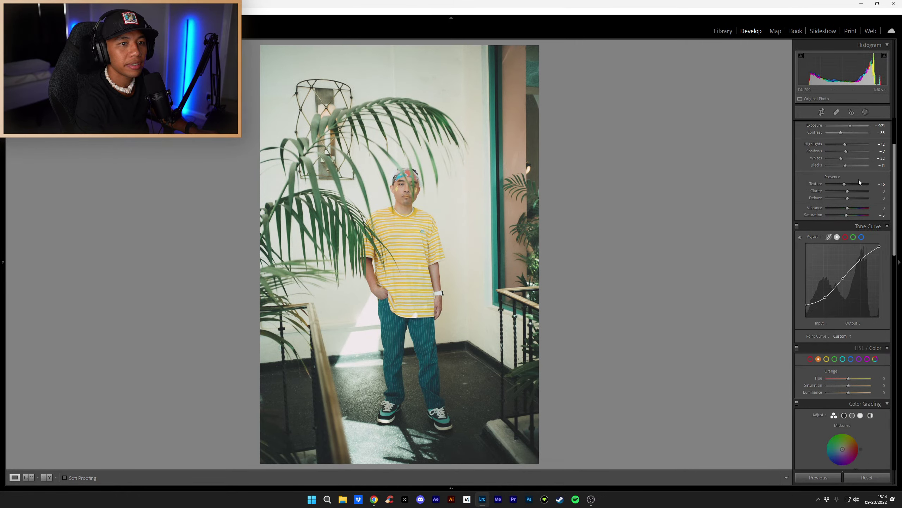
Step: Try darker highlights on the palm portrait and settle on a highlights value of −7
{"action": "scroll", "coordinate": [843, 144], "scroll_direction": "down", "scroll_amount": 3}
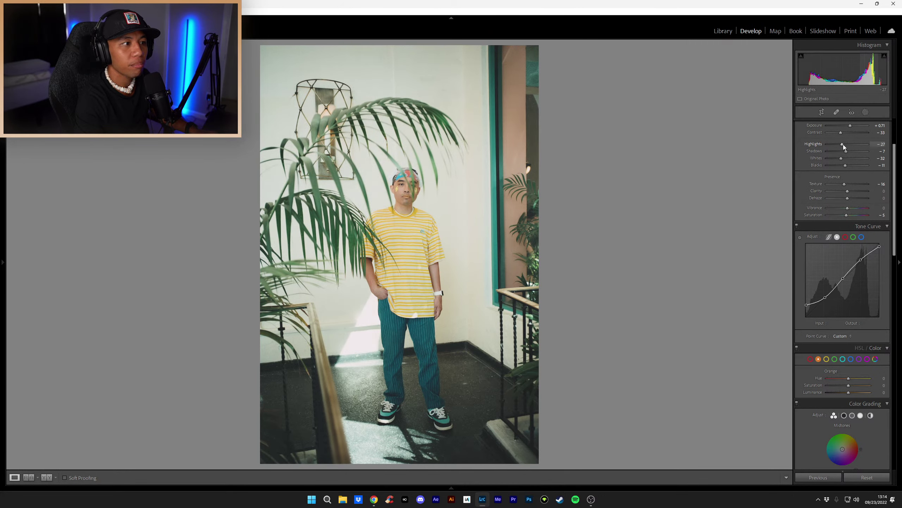
{"action": "scroll", "coordinate": [843, 146], "scroll_direction": "up", "scroll_amount": 1}
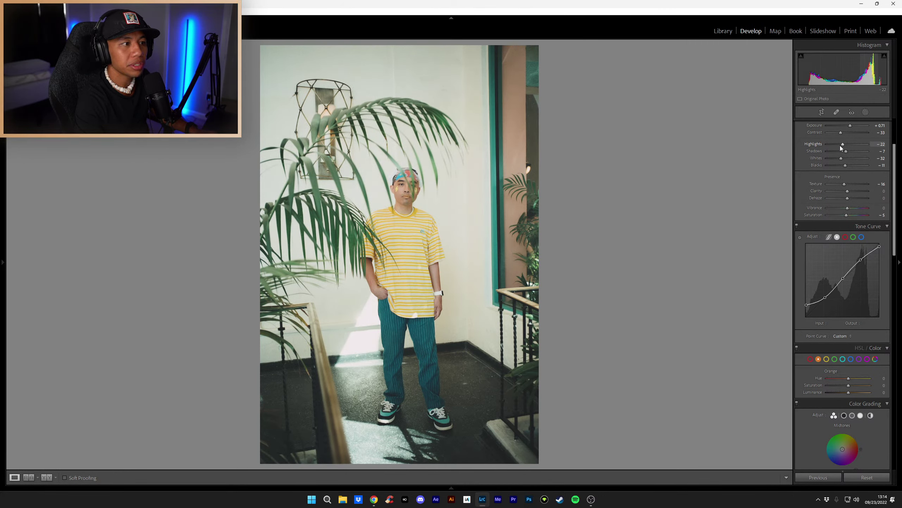
{"action": "scroll", "coordinate": [841, 145], "scroll_direction": "up", "scroll_amount": 2}
{"action": "scroll", "coordinate": [846, 151], "scroll_direction": "down", "scroll_amount": 1}
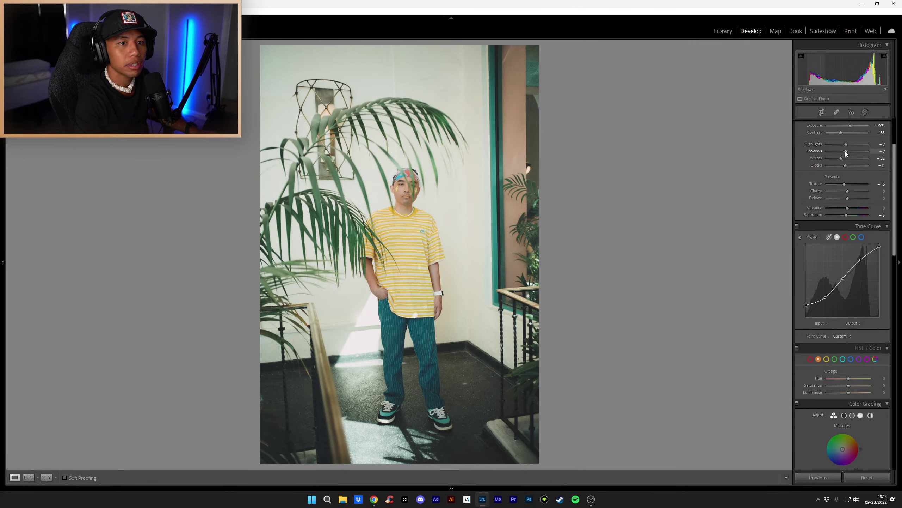
Step: Set the palm portrait's shadows to +3 and whites to −37, and raise its blacks
{"action": "scroll", "coordinate": [845, 153], "scroll_direction": "up", "scroll_amount": 1}
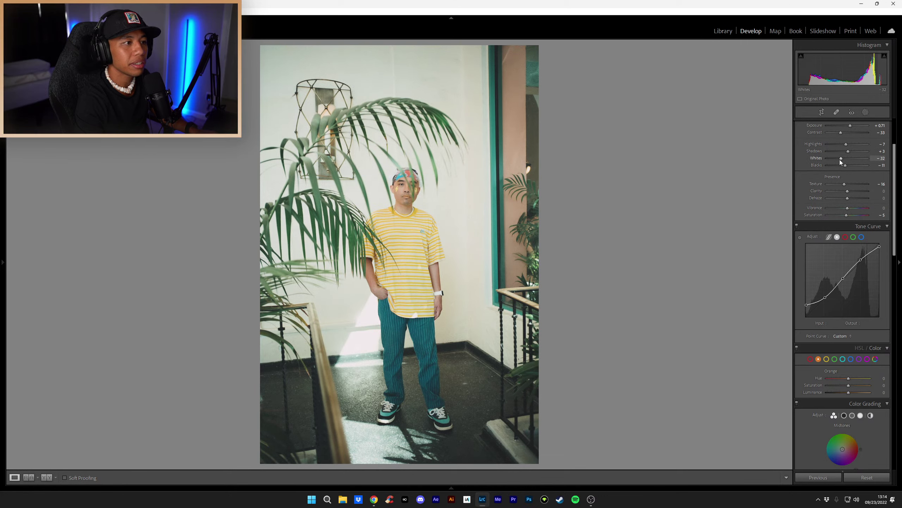
{"action": "scroll", "coordinate": [840, 159], "scroll_direction": "down", "scroll_amount": 1}
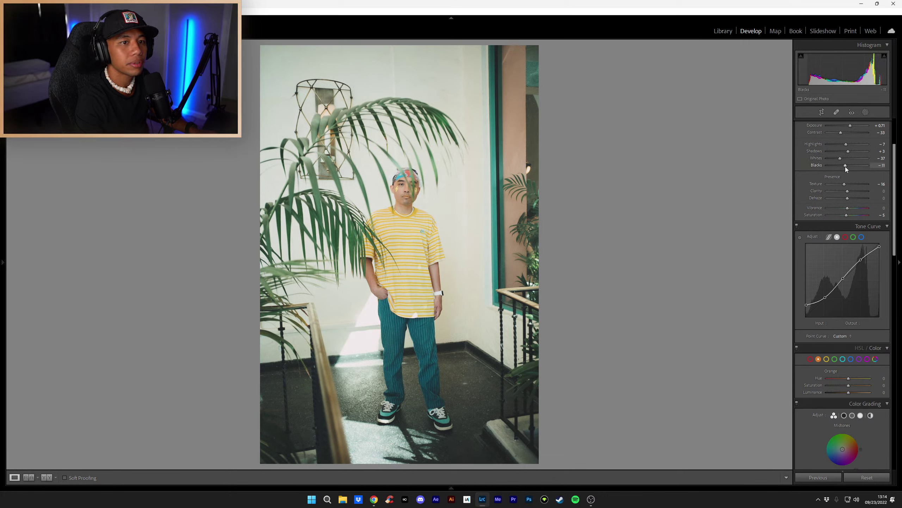
{"action": "scroll", "coordinate": [845, 166], "scroll_direction": "up", "scroll_amount": 3}
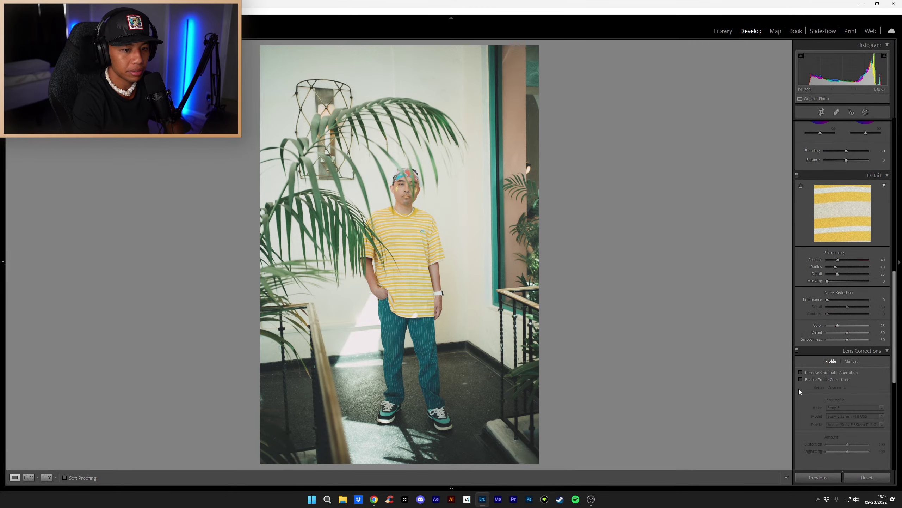
Step: Enable chromatic aberration removal and lens profile corrections on the palm portrait, and set its grain amount to 28
{"action": "scroll", "coordinate": [799, 388], "scroll_direction": "down", "scroll_amount": 10}
{"action": "left_click", "coordinate": [812, 300]}
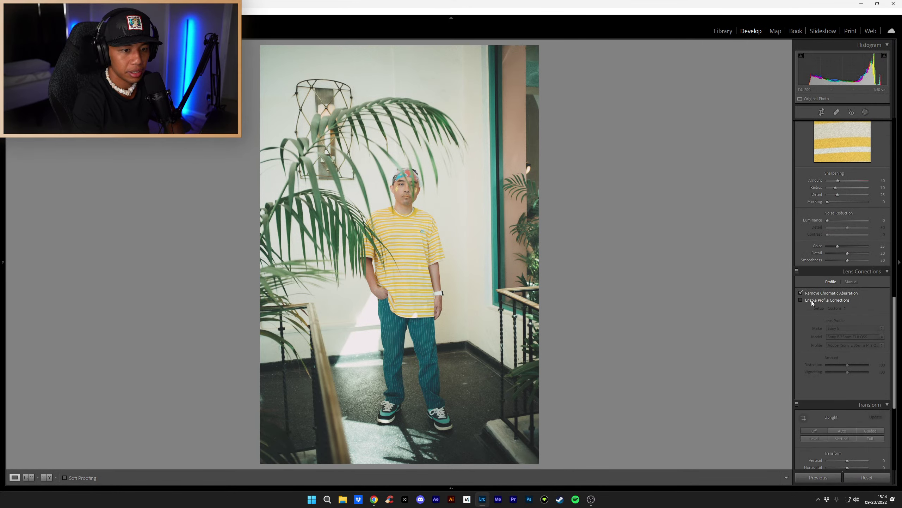
{"action": "scroll", "coordinate": [809, 336], "scroll_direction": "down", "scroll_amount": 5}
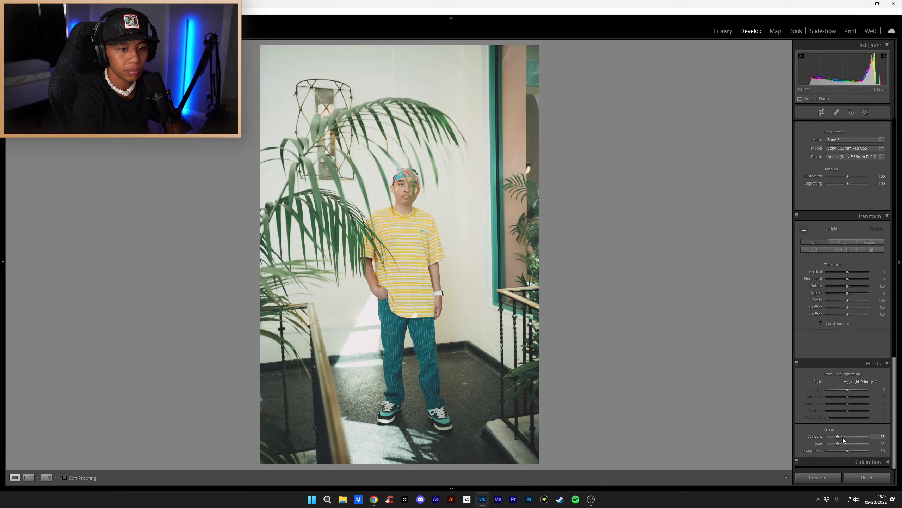
{"action": "scroll", "coordinate": [844, 437], "scroll_direction": "up", "scroll_amount": 1}
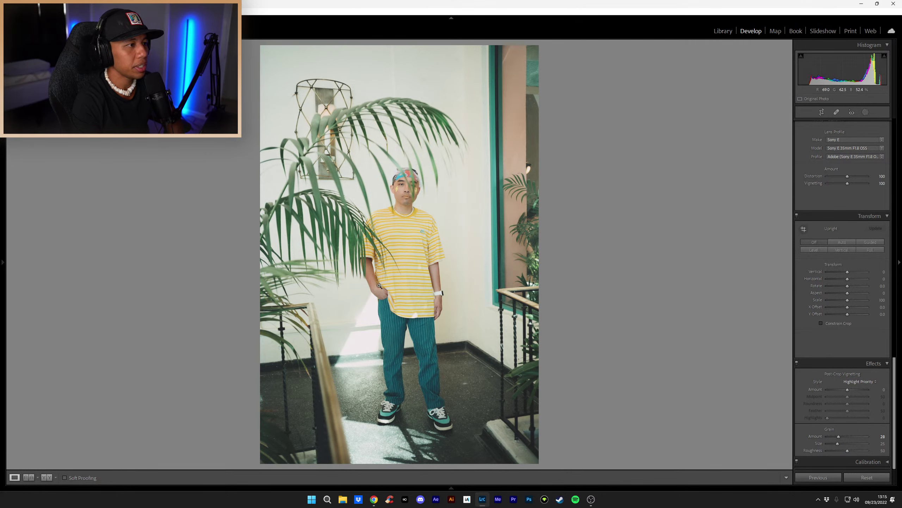
Step: Save the current look as the user preset NEW ORBIT ML PLANTS and rate the palm portrait five stars
{"action": "left_click", "coordinate": [4, 263]}
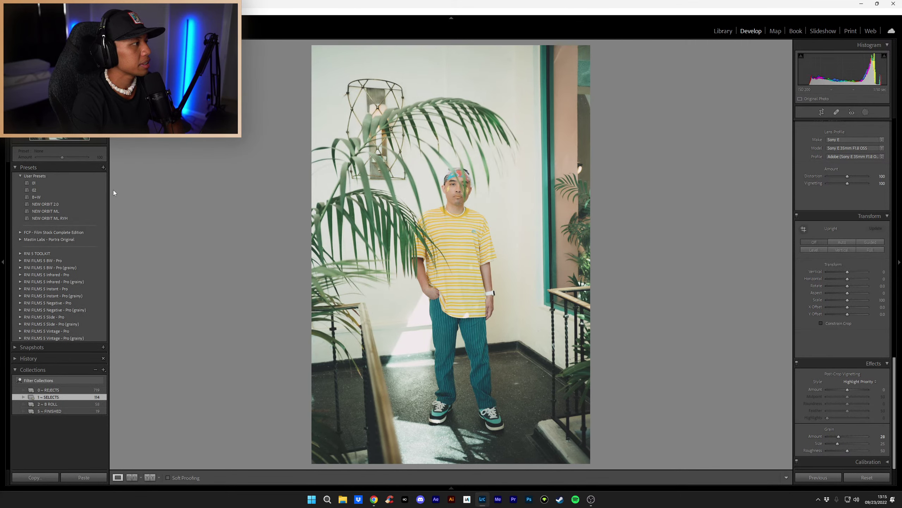
{"action": "left_click", "coordinate": [103, 167]}
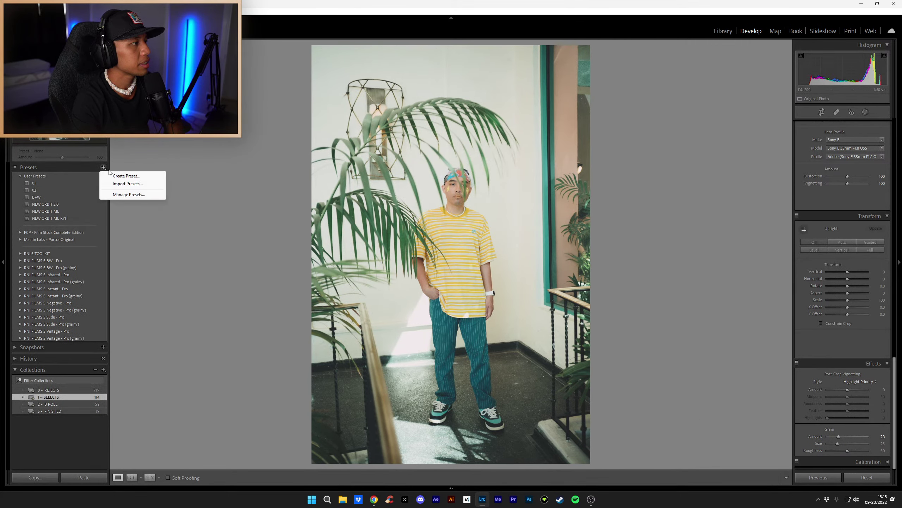
{"action": "left_click", "coordinate": [137, 177]}
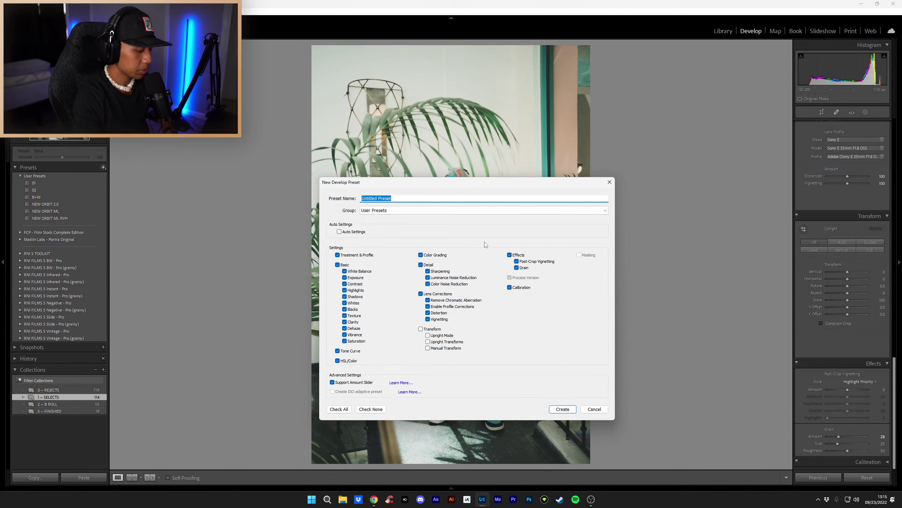
{"action": "type", "text": "NEW"}
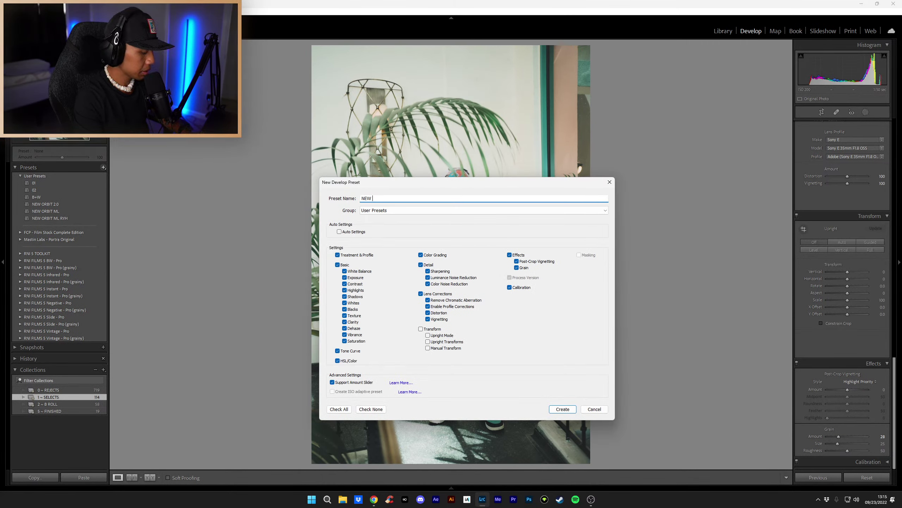
{"action": "type", "text": " ORBIT ML"}
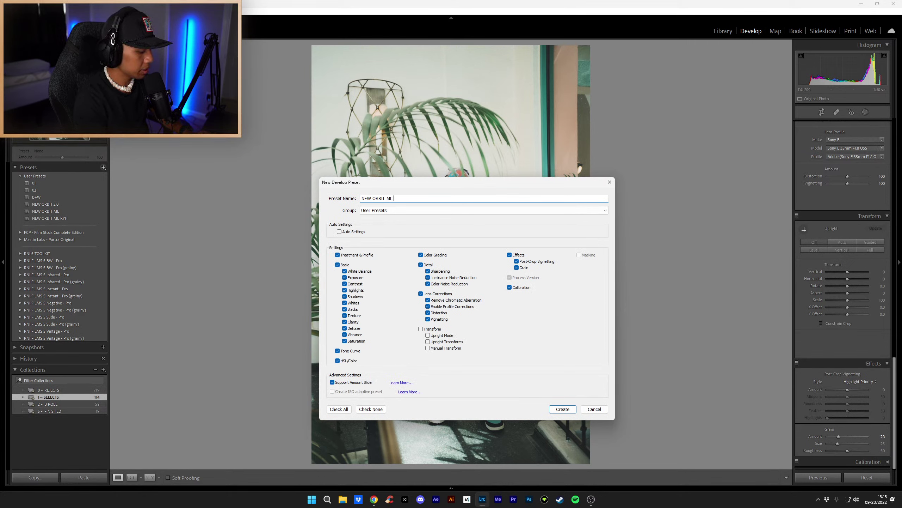
{"action": "type", "text": "K P"}
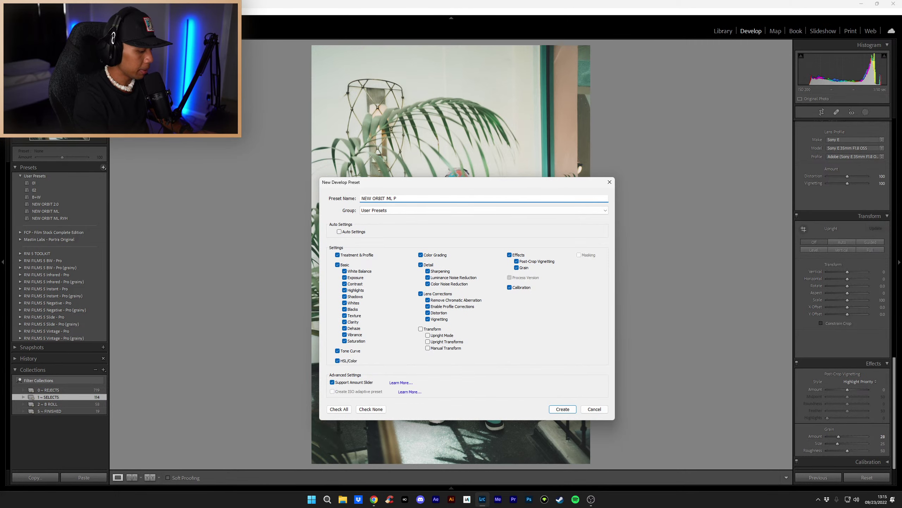
{"action": "type", "text": "AANTS"}
{"action": "key", "text": "Return"}
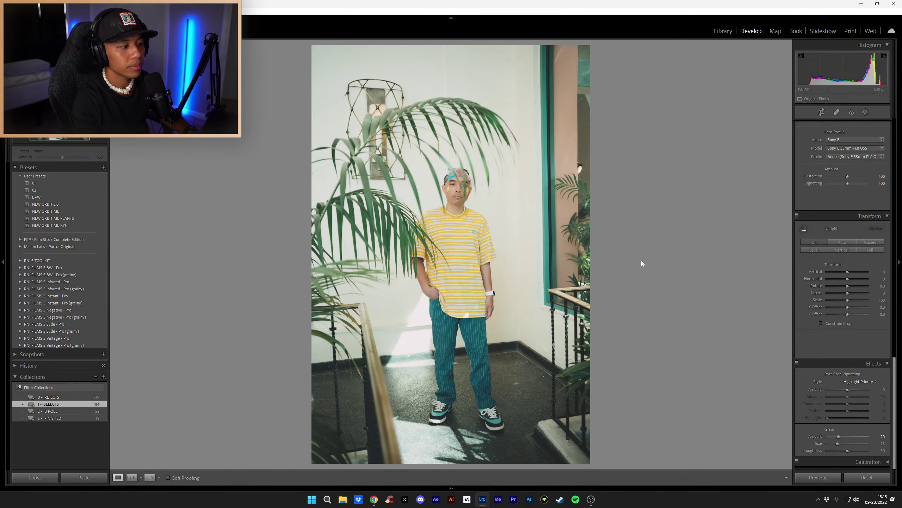
{"action": "key", "text": "3"}
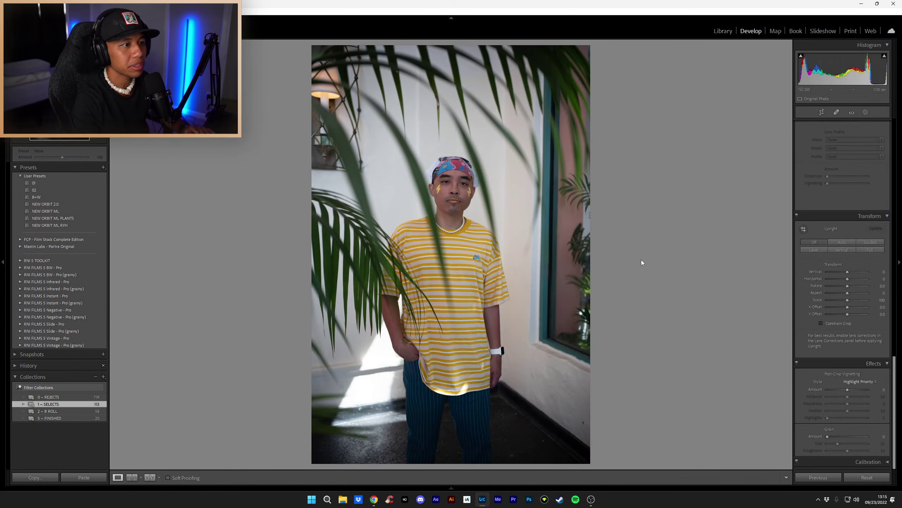
Step: Apply the NEW ORBIT ML PLANTS preset to the closer palm portrait and set its tint to +16
{"action": "left_click", "coordinate": [60, 219]}
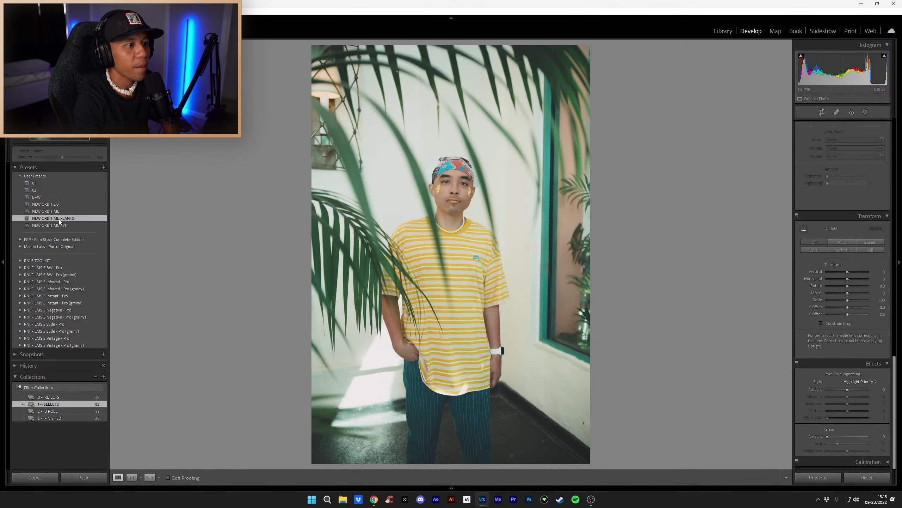
{"action": "scroll", "coordinate": [807, 237], "scroll_direction": "up", "scroll_amount": 5}
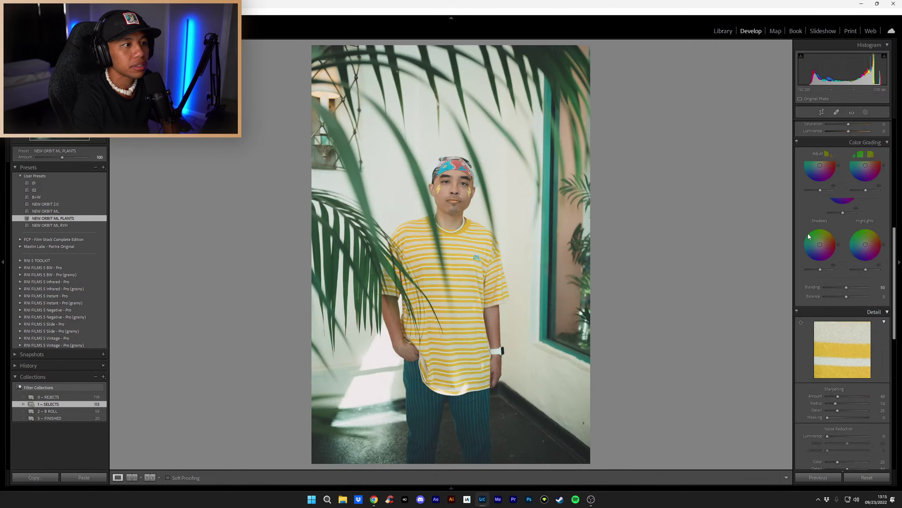
{"action": "scroll", "coordinate": [808, 236], "scroll_direction": "up", "scroll_amount": 5}
{"action": "left_click_drag", "start_coordinate": [849, 186], "coordinate": [850, 188]}
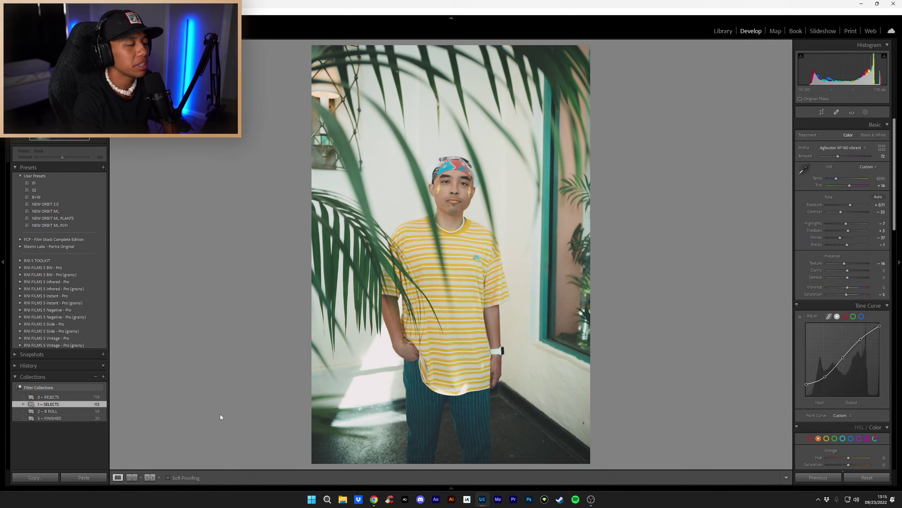
Step: Copy the closer palm portrait's develop settings with the default selection and rate the photo five stars
{"action": "left_click", "coordinate": [45, 476]}
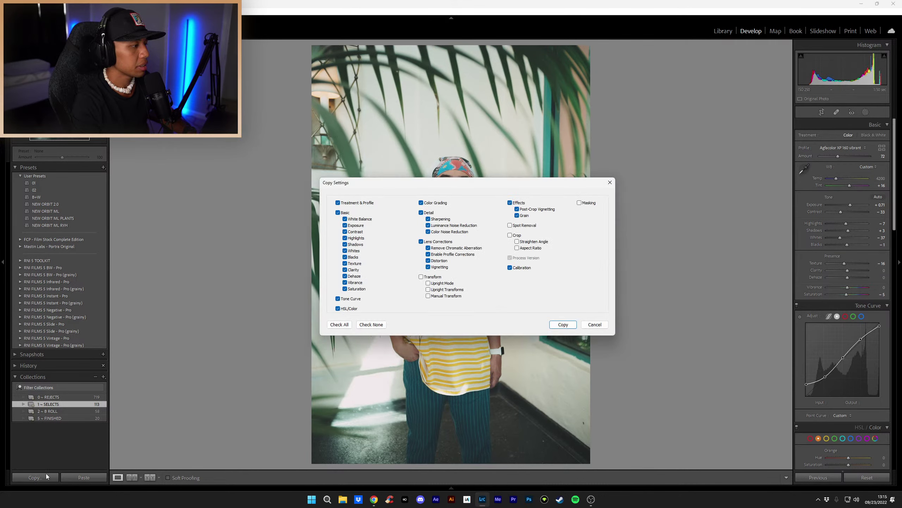
{"action": "left_click", "coordinate": [568, 322]}
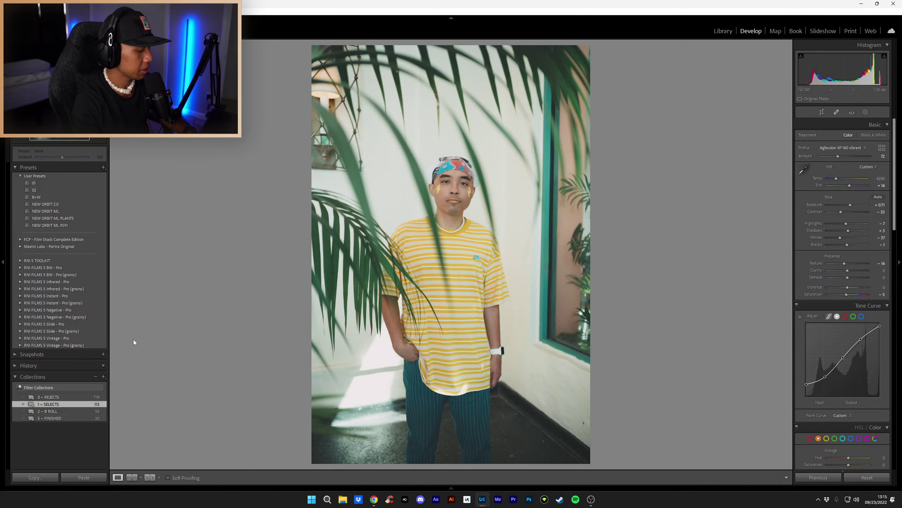
{"action": "key", "text": "1"}
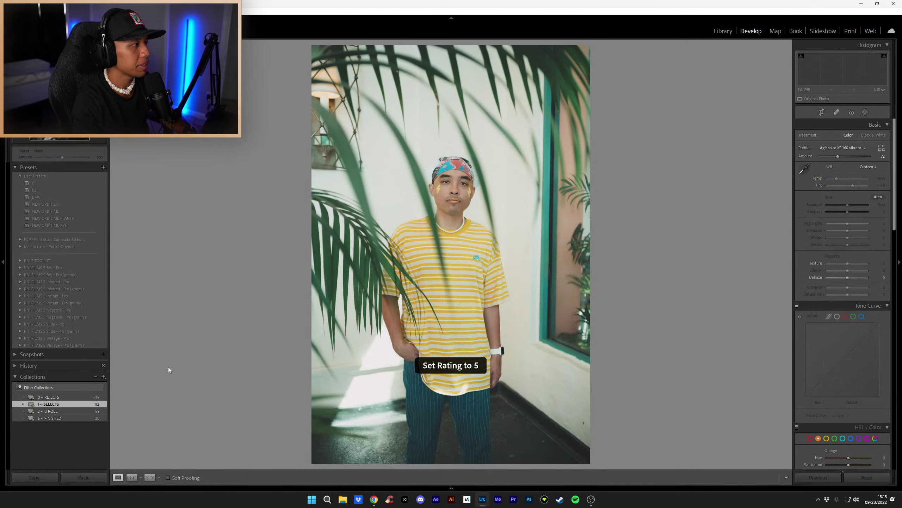
Step: Show the FINISHED collection as a grid and open its full-length palm portrait at large size
{"action": "left_click", "coordinate": [723, 31]}
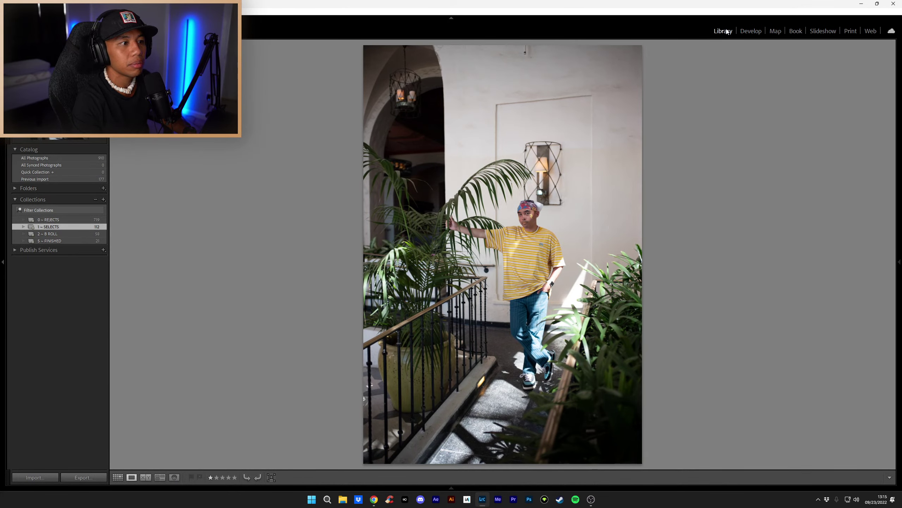
{"action": "left_click", "coordinate": [60, 235]}
{"action": "left_click", "coordinate": [99, 241]}
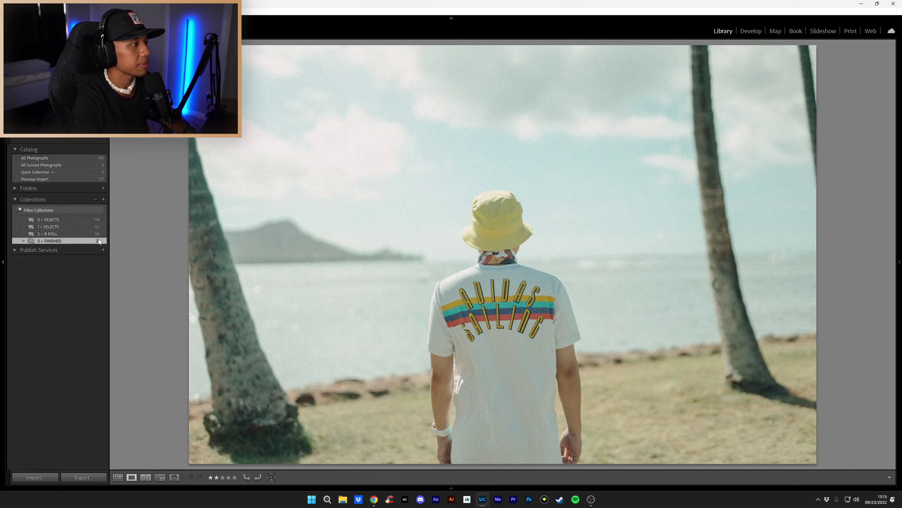
{"action": "left_click", "coordinate": [125, 477]}
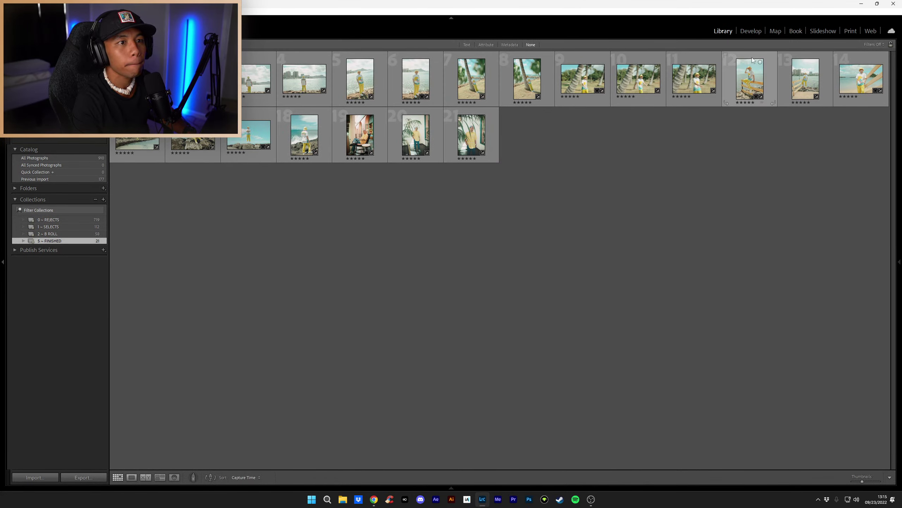
{"action": "double_click", "coordinate": [472, 135]}
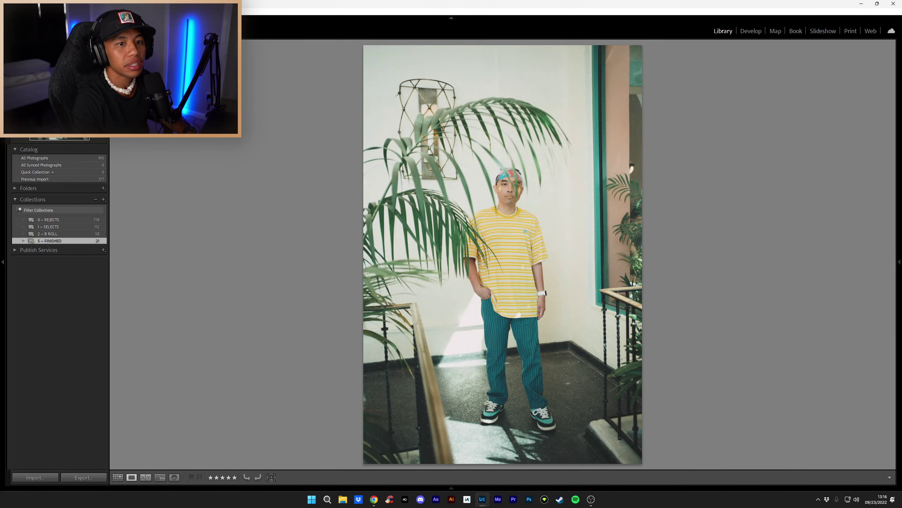
Step: Set the finished full-length palm portrait's tint to +16 in Develop and copy its settings
{"action": "mouse_move", "coordinate": [899, 255]}
{"action": "left_click", "coordinate": [748, 30]}
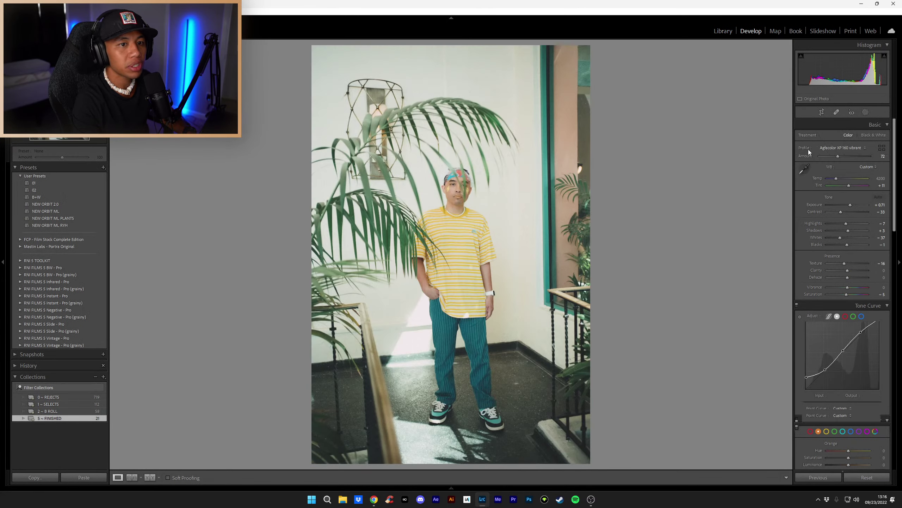
{"action": "left_click", "coordinate": [849, 185]}
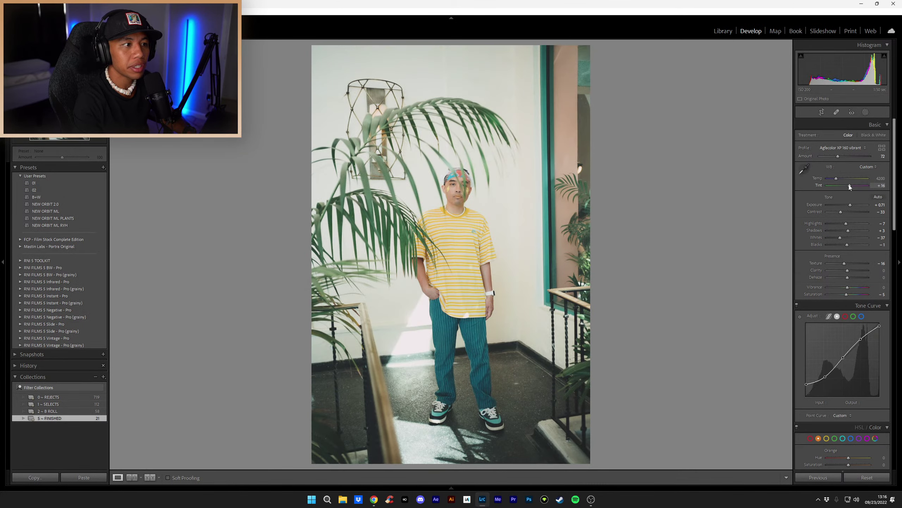
{"action": "left_click", "coordinate": [40, 478], "text": "alt"}
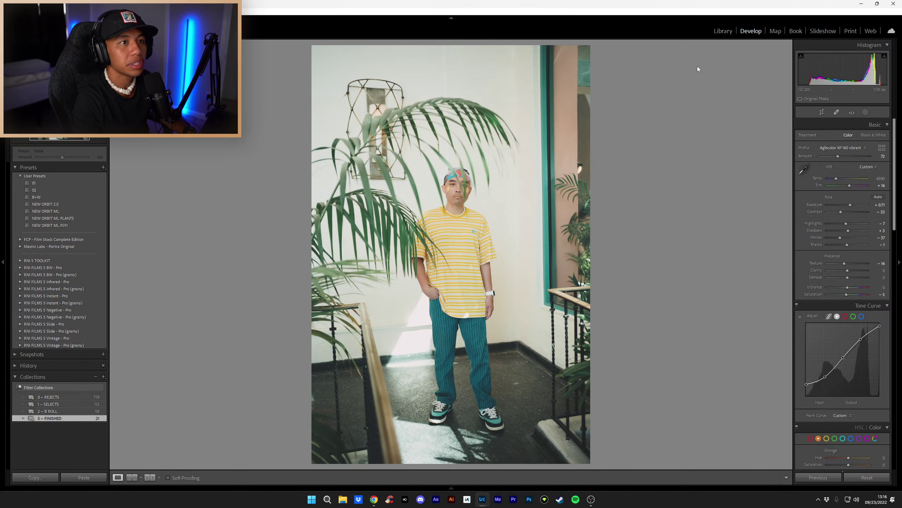
Step: Show the 1 – SELECTS collection as a grid and open one of the unedited palm-and-railing photos
{"action": "left_click", "coordinate": [718, 32]}
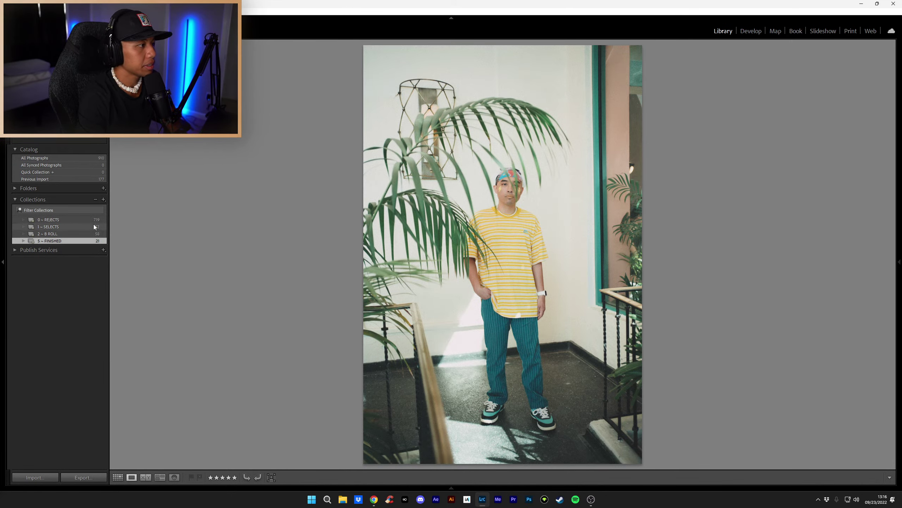
{"action": "left_click", "coordinate": [77, 226]}
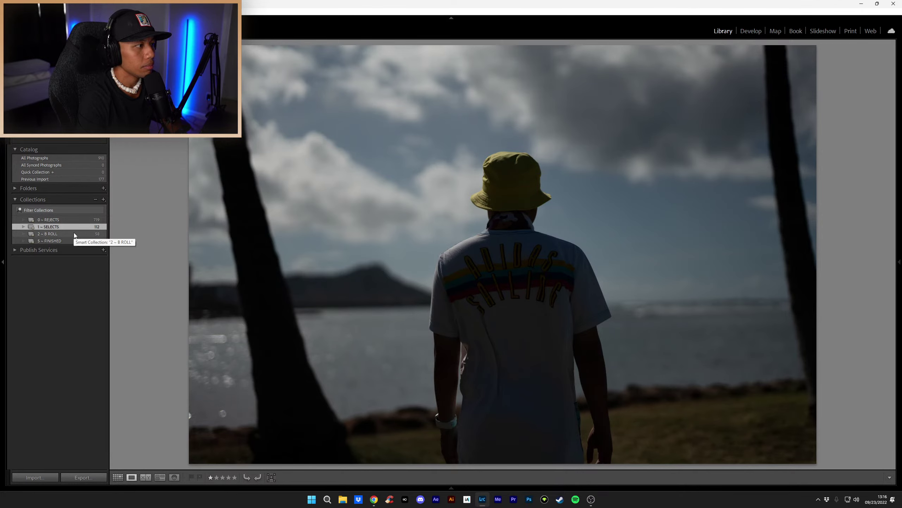
{"action": "left_click", "coordinate": [118, 477]}
{"action": "scroll", "coordinate": [491, 277], "scroll_direction": "down", "scroll_amount": 1}
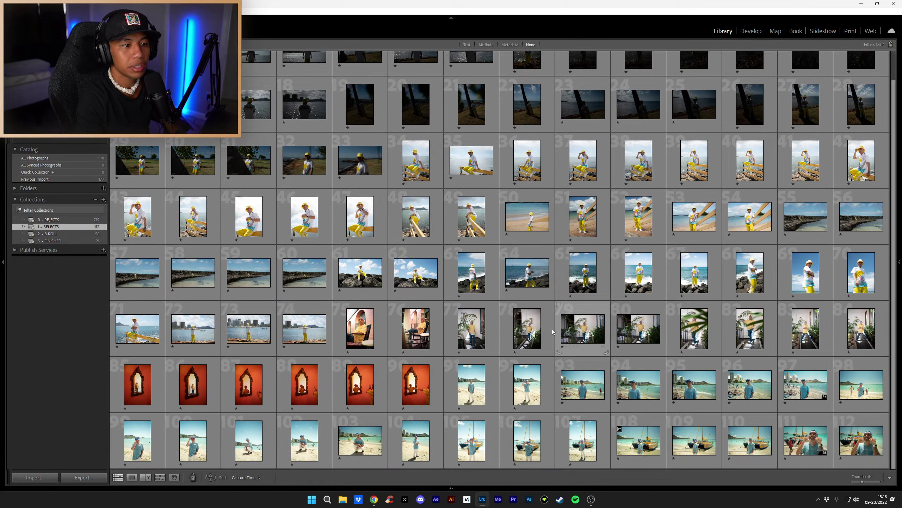
{"action": "double_click", "coordinate": [490, 328]}
Step: Compare the unedited palm-and-railing shots one by one and choose a landscape one with the arm outstretched
{"action": "key", "text": "Right"}
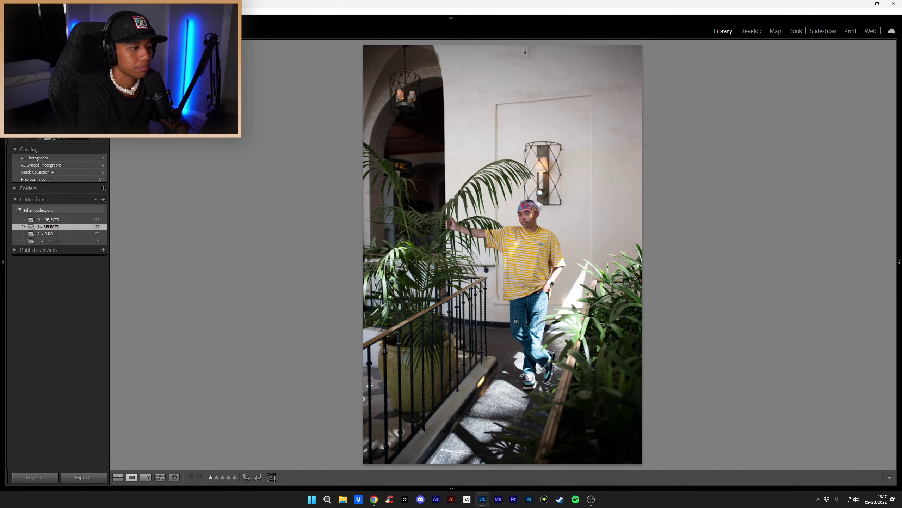
{"action": "key", "text": "Right"}
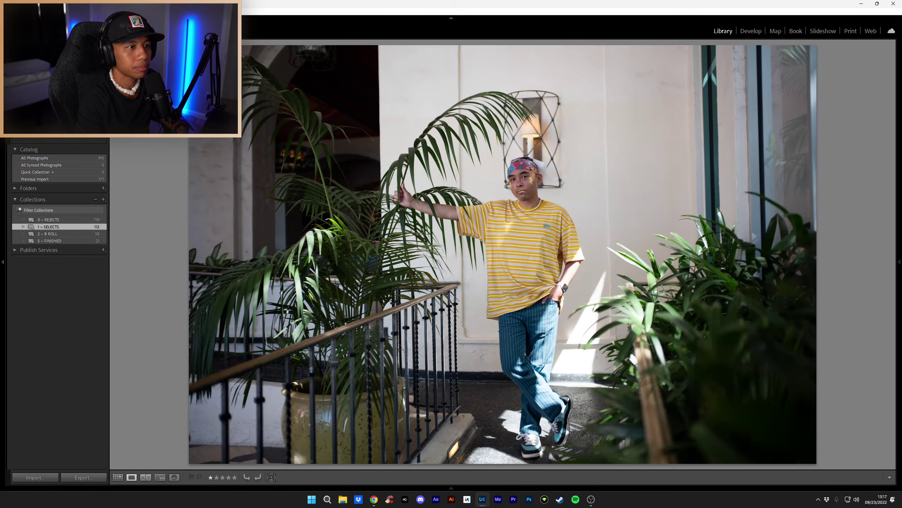
{"action": "key", "text": "Left"}
{"action": "key", "text": "Right"}
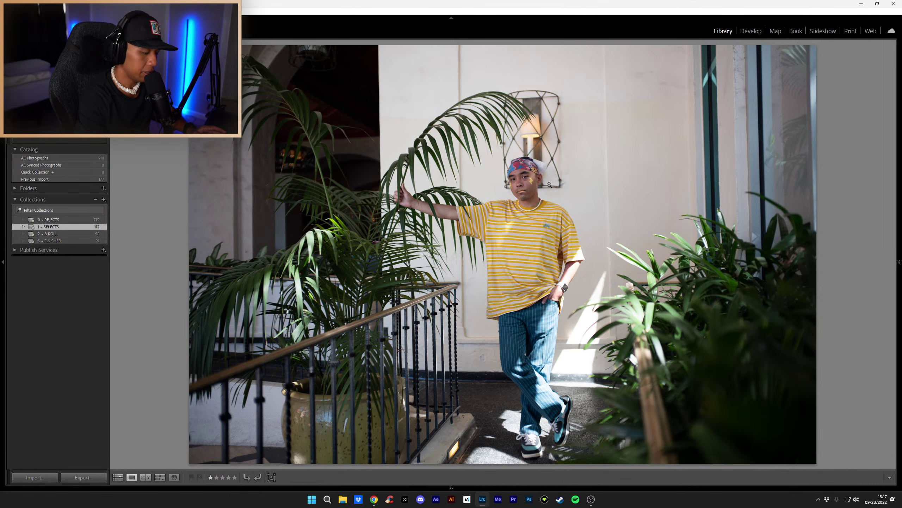
{"action": "key", "text": "Right"}
{"action": "key", "text": "Right"}
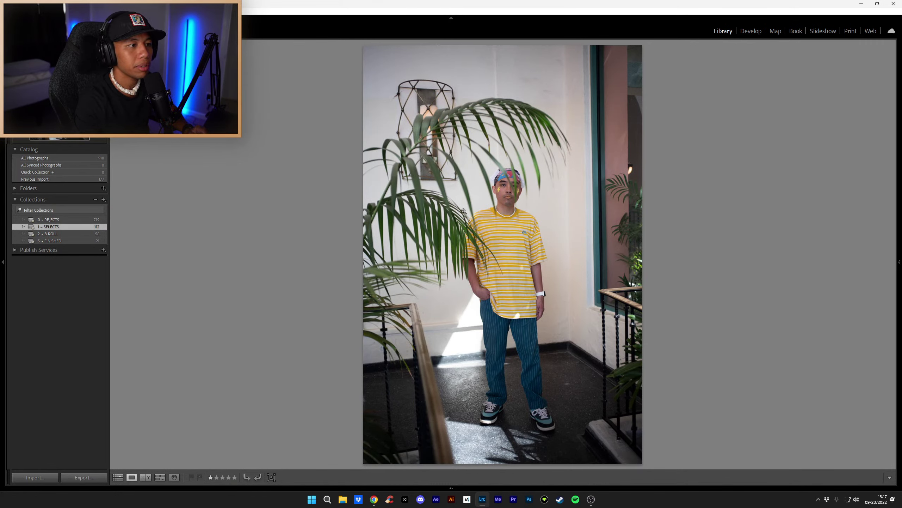
{"action": "key", "text": "Right"}
{"action": "key", "text": "Right"}
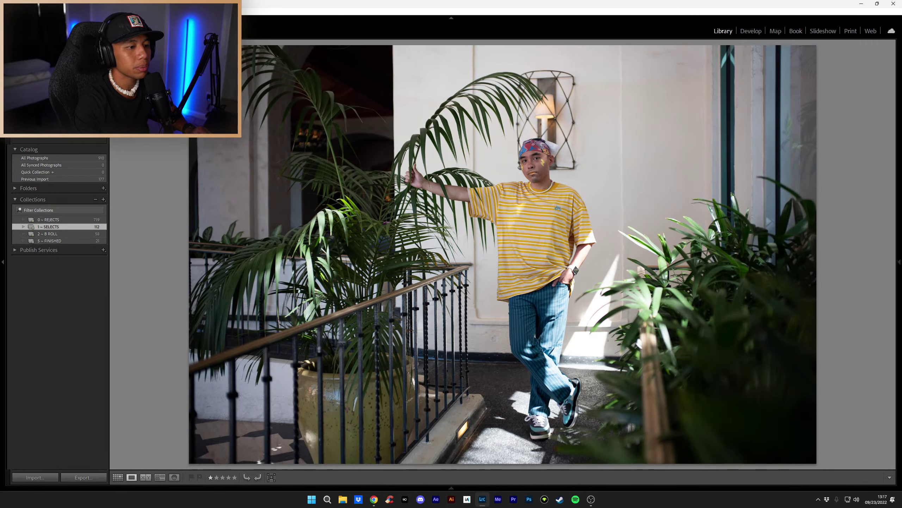
{"action": "key", "text": "Right"}
{"action": "key", "text": "Right"}
{"action": "key", "text": "Right"}
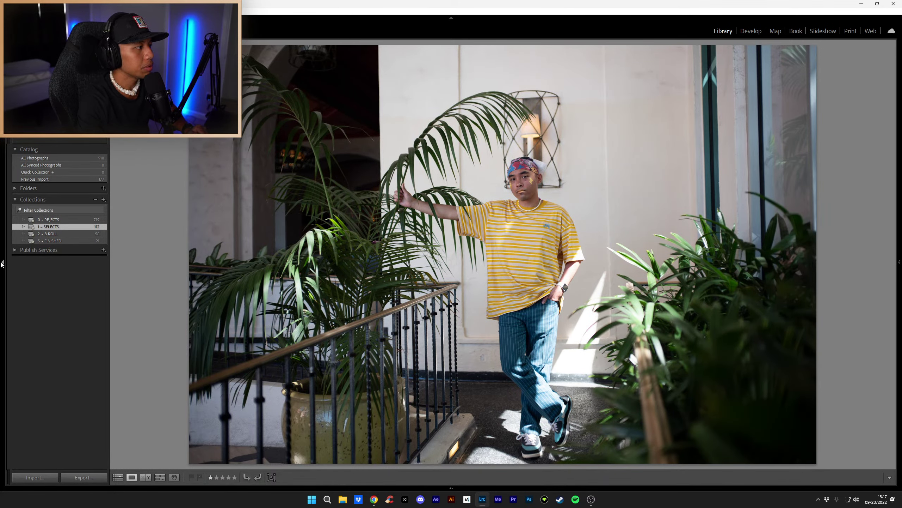
Step: Apply the NEW ORBIT ML PLANTS preset to the landscape palm-and-railing photo and set its tint to +16
{"action": "left_click", "coordinate": [751, 31]}
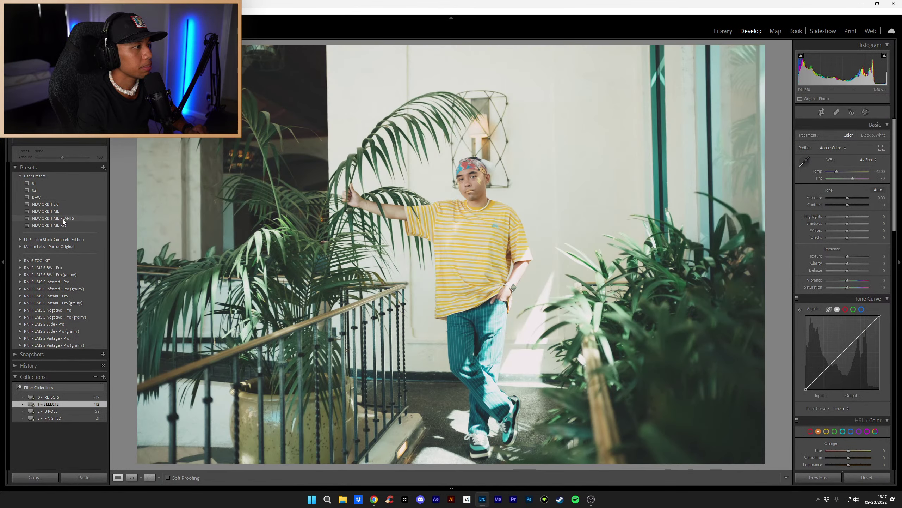
{"action": "left_click", "coordinate": [63, 218]}
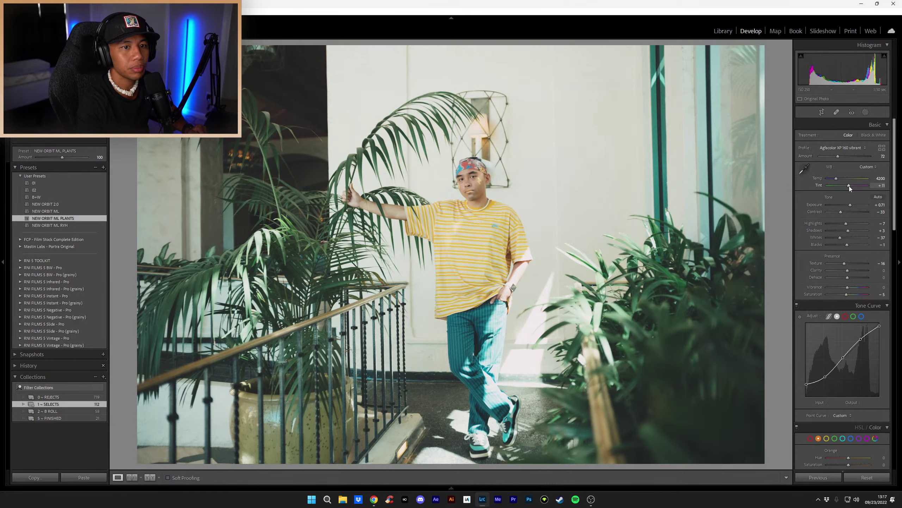
{"action": "left_click_drag", "start_coordinate": [849, 186], "coordinate": [849, 186]}
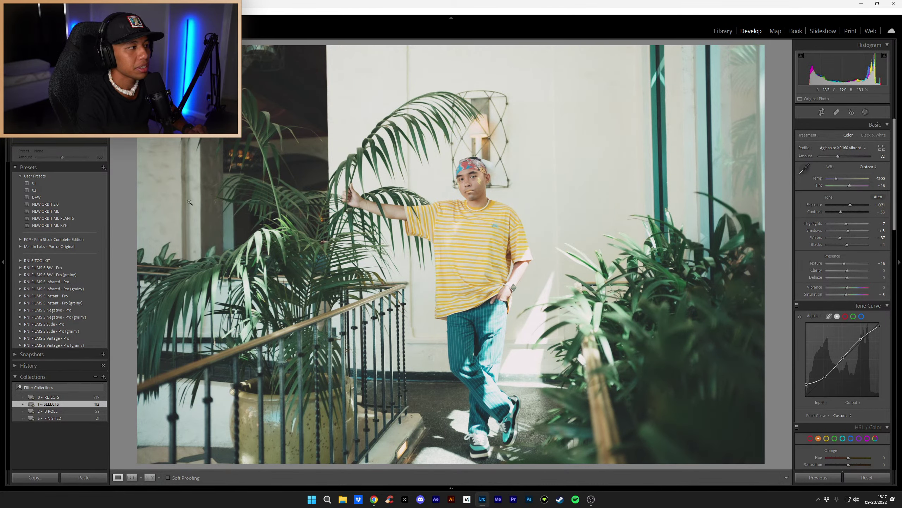
Step: Update the NEW ORBIT ML PLANTS preset with the current photo's settings
{"action": "right_click", "coordinate": [59, 219]}
{"action": "left_click", "coordinate": [107, 261]}
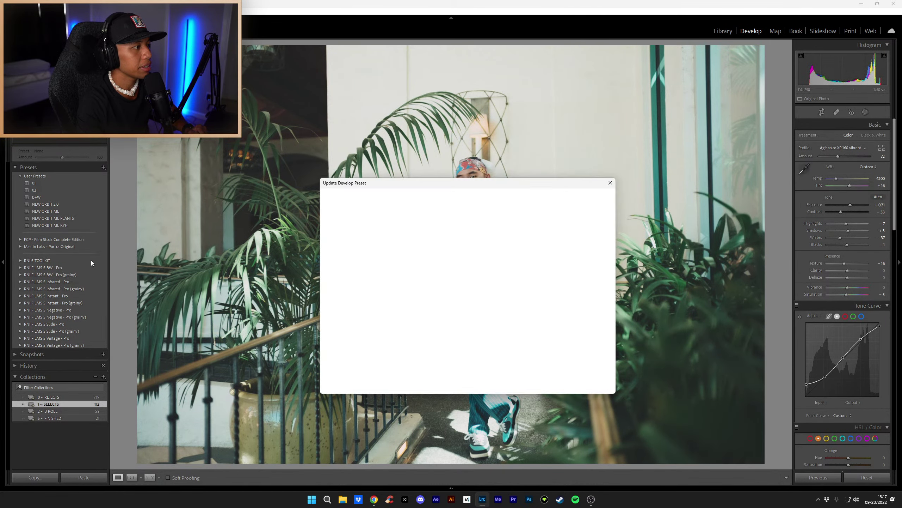
{"action": "left_click", "coordinate": [563, 382]}
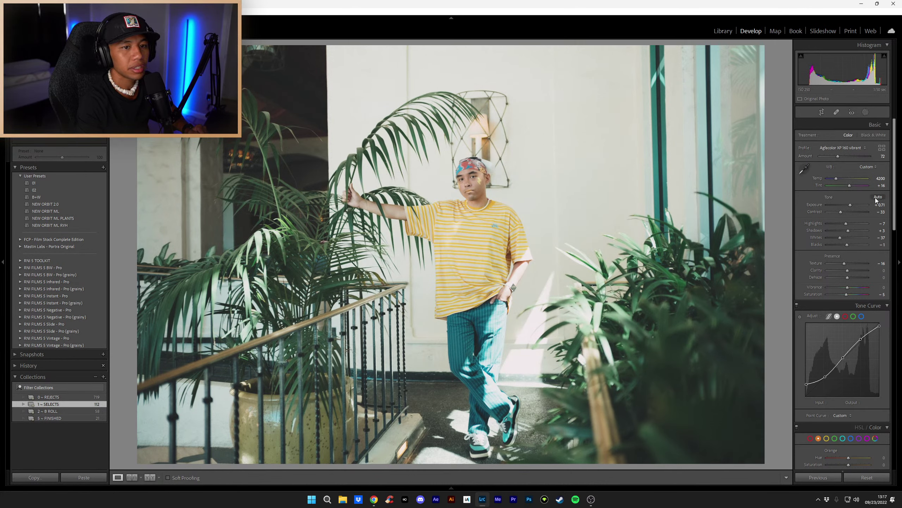
Step: Lower the landscape palm-and-railing photo's exposure to +0.61
{"action": "scroll", "coordinate": [853, 204], "scroll_direction": "down", "scroll_amount": 5}
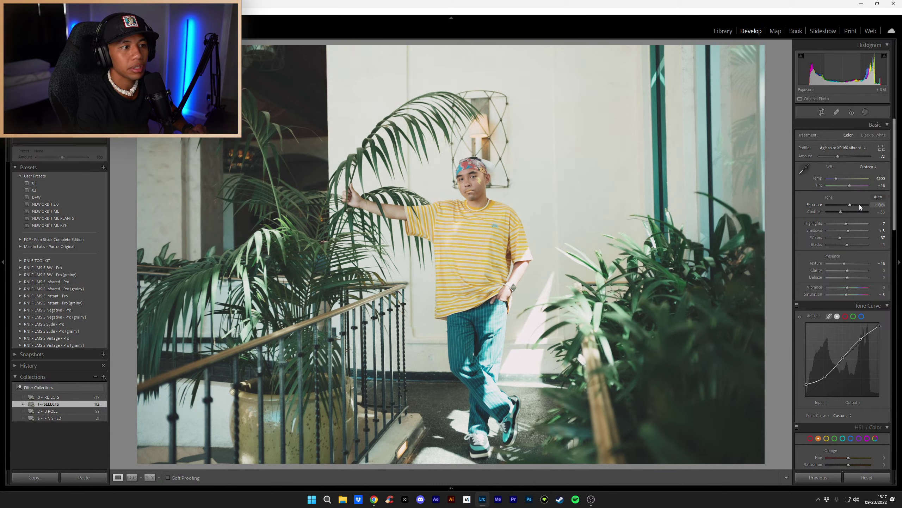
Step: Set the exposure of the landscape photo of the man in the striped shirt to +0.55
{"action": "left_click", "coordinate": [879, 205]}
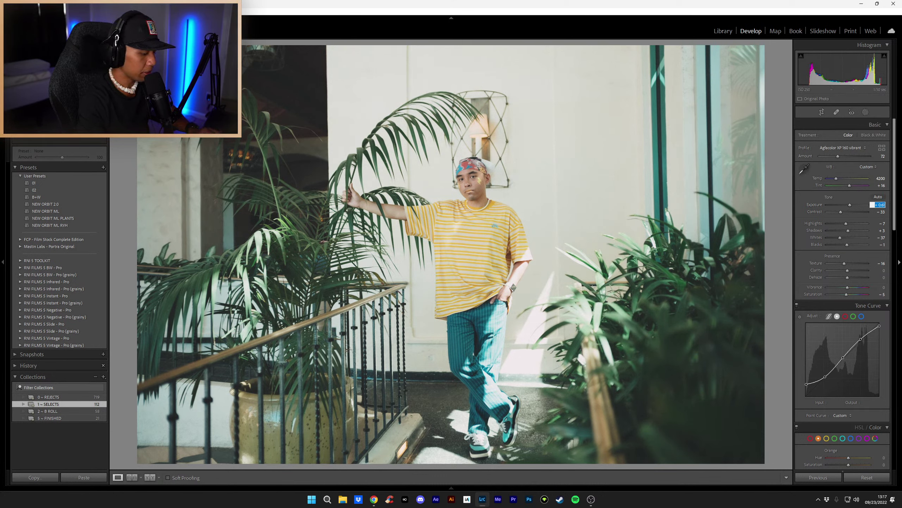
{"action": "key", "text": "BackSpace"}
{"action": "type", "text": "0.55"}
{"action": "key", "text": "Return"}
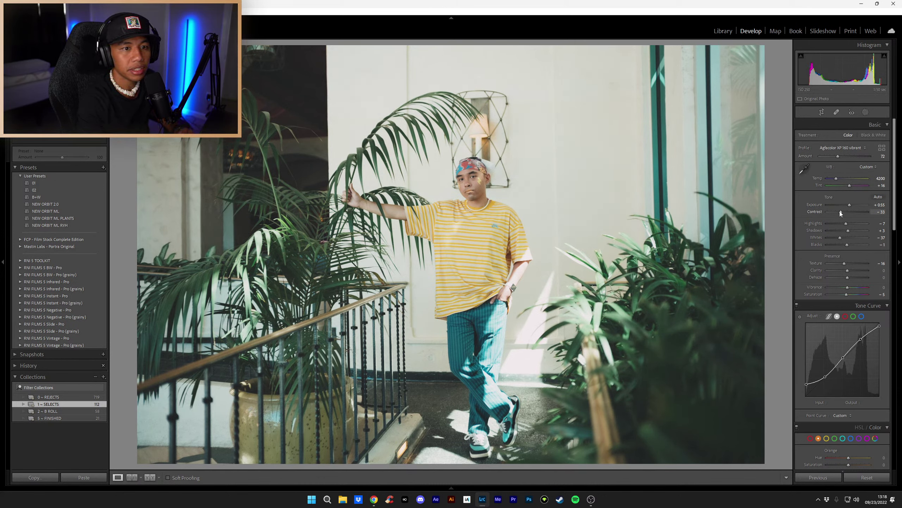
Step: Raise the photo's contrast to -23
{"action": "left_click_drag", "start_coordinate": [837, 213], "coordinate": [842, 212]}
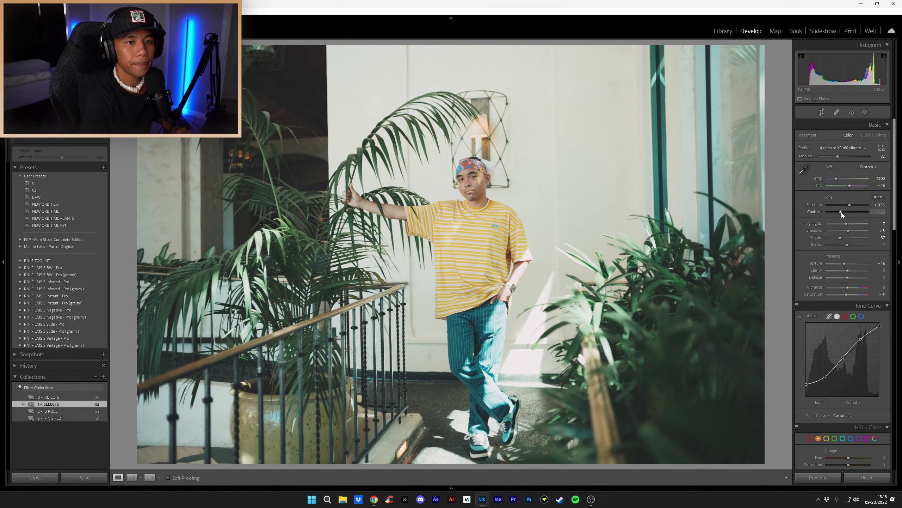
{"action": "key", "text": "Up"}
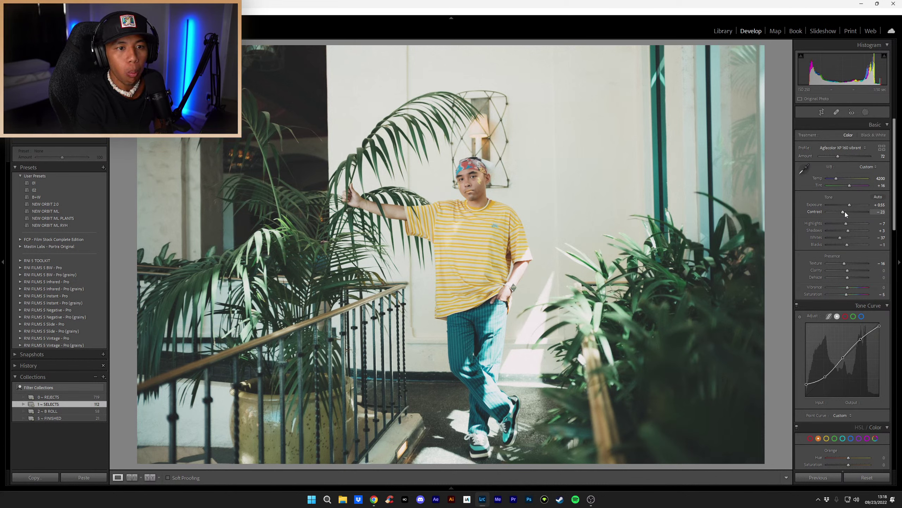
{"action": "key", "text": "Down"}
{"action": "key", "text": "Down"}
{"action": "key", "text": "Up"}
{"action": "key", "text": "Up"}
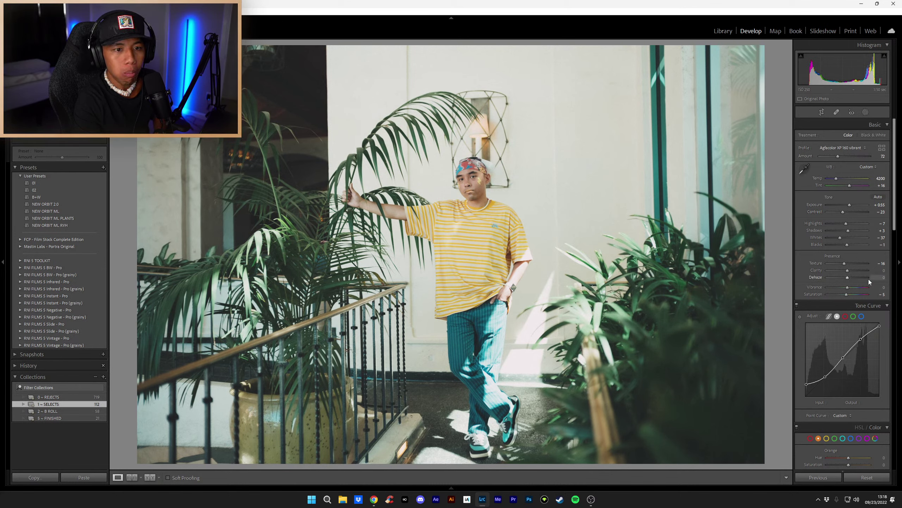
Step: Look over the remaining develop settings and hide the sidebar holding the presets and collections
{"action": "scroll", "coordinate": [869, 279], "scroll_direction": "down", "scroll_amount": 10}
{"action": "scroll", "coordinate": [861, 277], "scroll_direction": "down", "scroll_amount": 6}
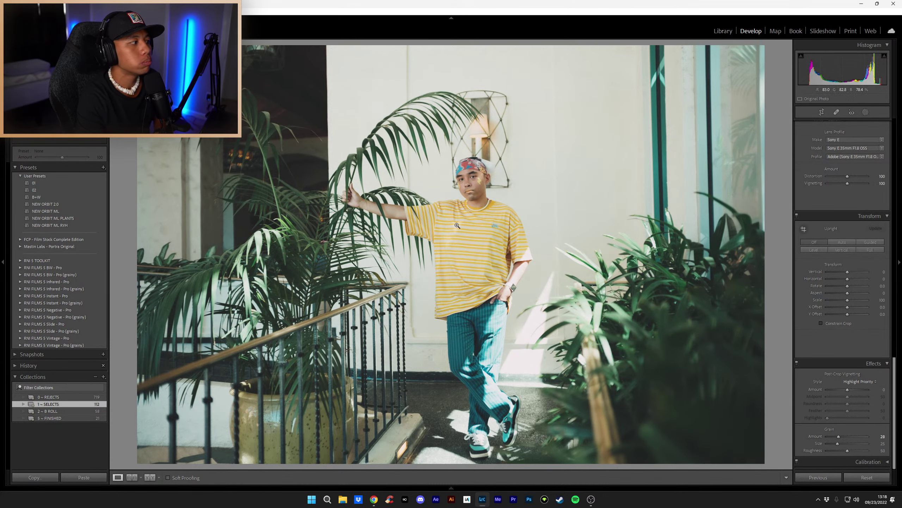
{"action": "key", "text": "alt+Tab"}
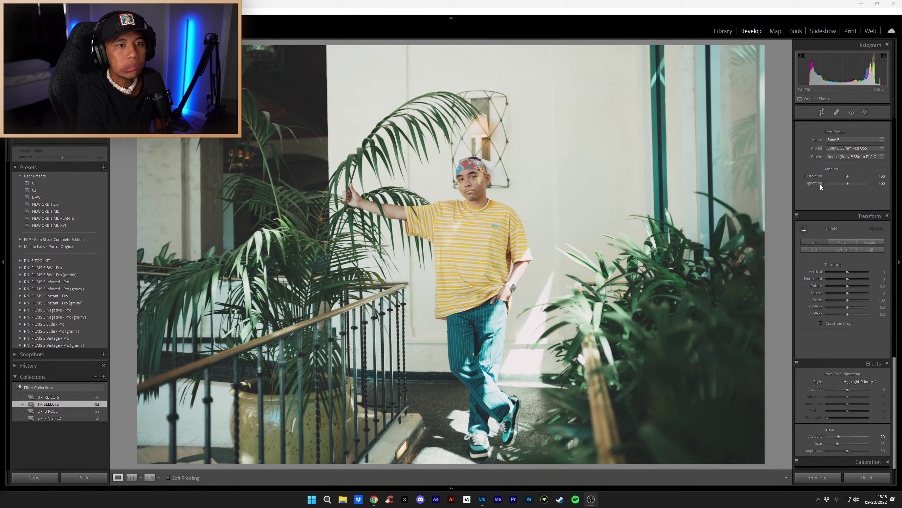
{"action": "scroll", "coordinate": [820, 184], "scroll_direction": "up", "scroll_amount": 5}
{"action": "scroll", "coordinate": [812, 192], "scroll_direction": "up", "scroll_amount": 5}
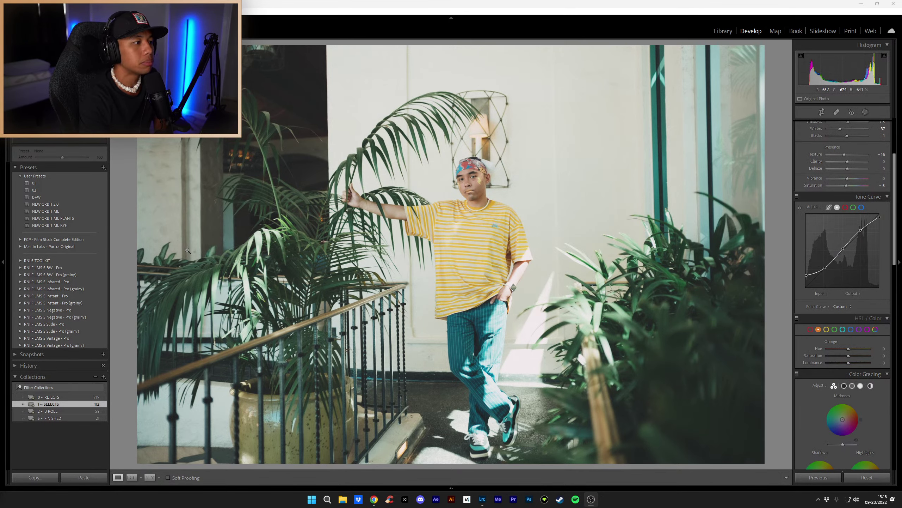
{"action": "left_click_drag", "start_coordinate": [187, 251], "coordinate": [328, 249]}
{"action": "key", "text": "F7"}
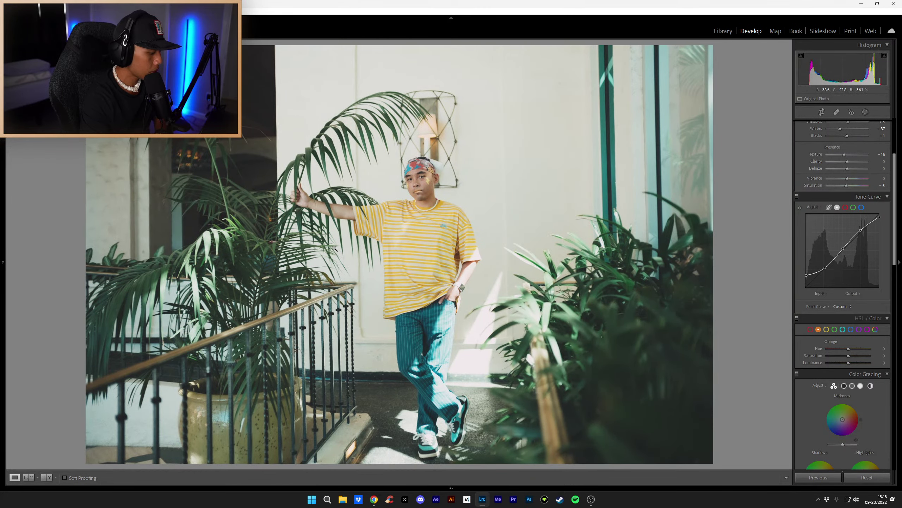
Step: Rate the edited photo three stars and move on to the portrait shot framed by blurred palm leaves
{"action": "key", "text": "3"}
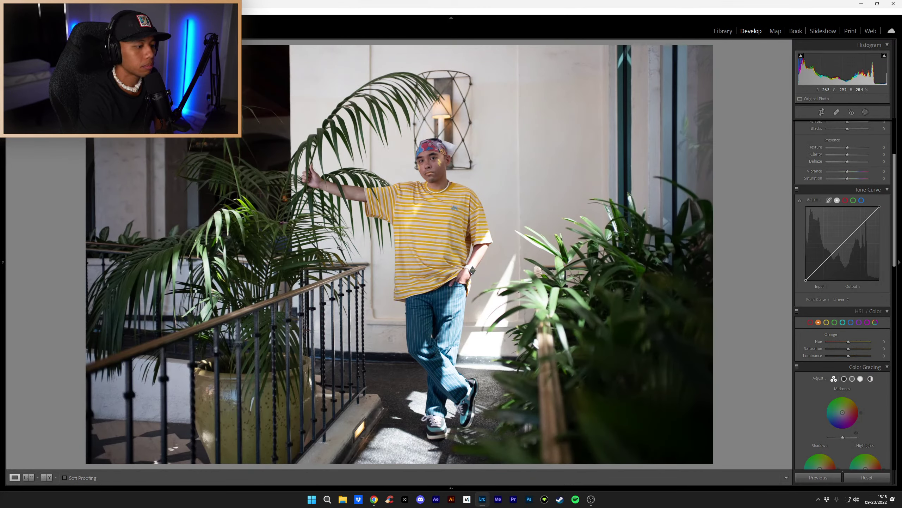
{"action": "key", "text": "Right"}
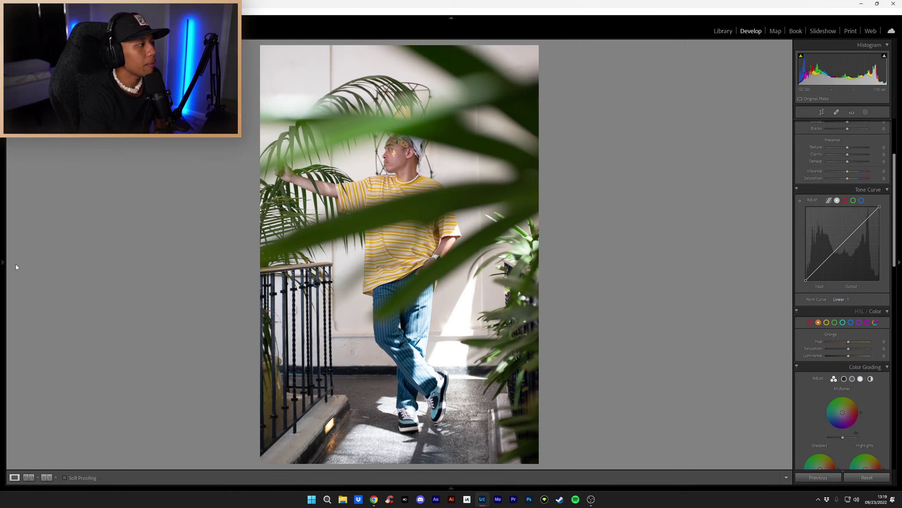
Step: Apply the NEW ORBIT ML PLANTS preset to the portrait shot and lower its exposure to +0.41
{"action": "mouse_move", "coordinate": [4, 265]}
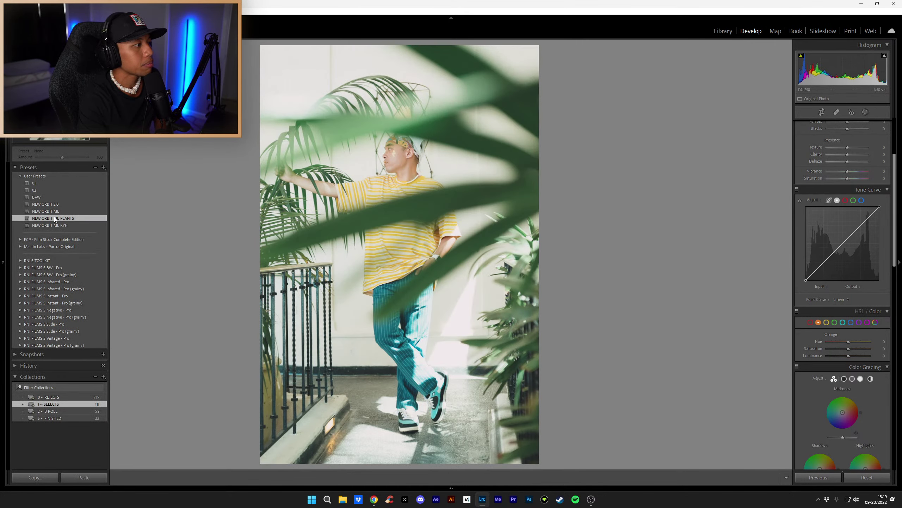
{"action": "left_click", "coordinate": [54, 217]}
{"action": "scroll", "coordinate": [832, 193], "scroll_direction": "up", "scroll_amount": 5}
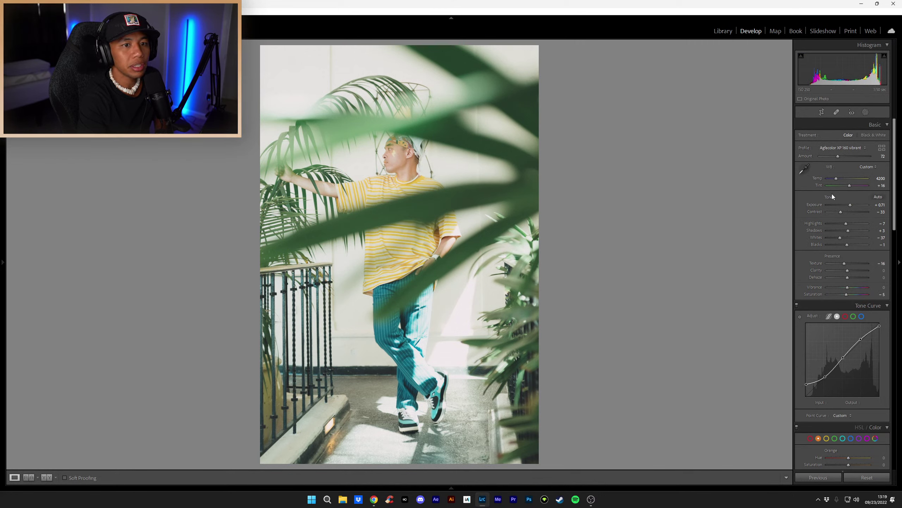
{"action": "left_click_drag", "start_coordinate": [853, 204], "coordinate": [854, 205]}
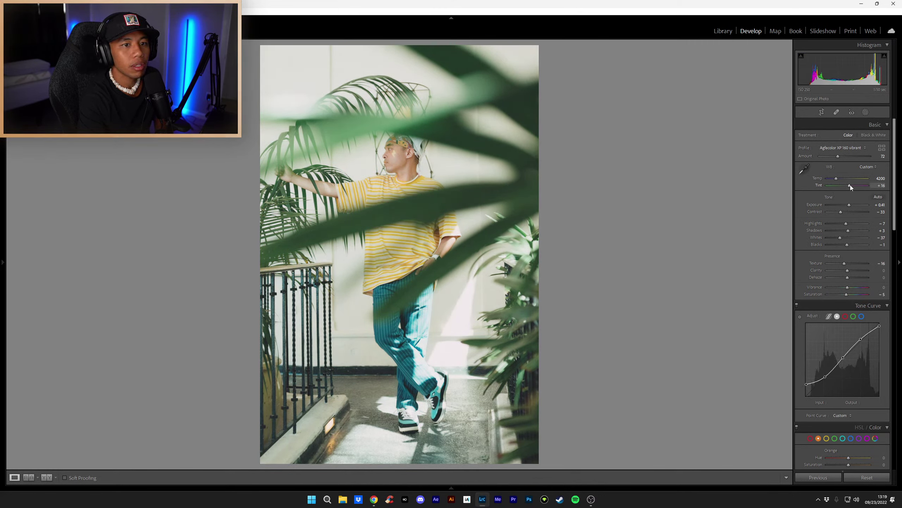
Step: Shift the portrait shot's tint to +26
{"action": "scroll", "coordinate": [851, 186], "scroll_direction": "up", "scroll_amount": 3}
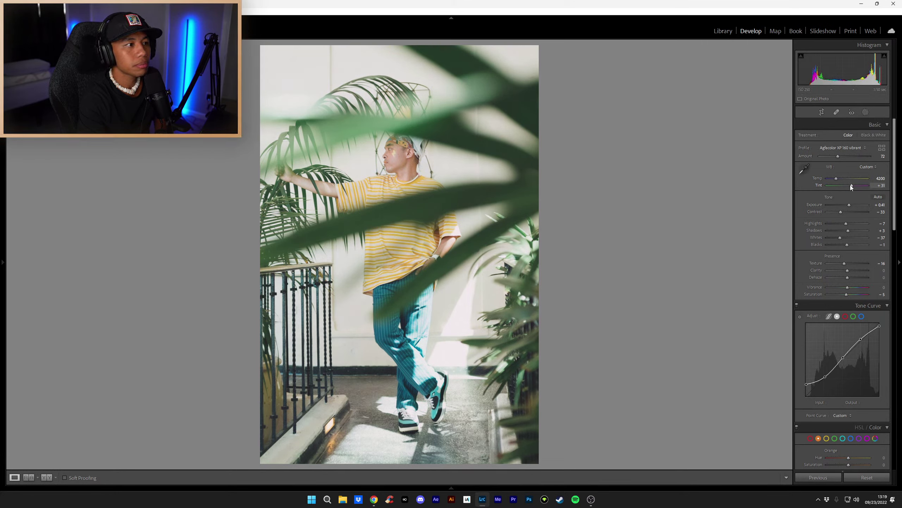
{"action": "scroll", "coordinate": [851, 186], "scroll_direction": "down", "scroll_amount": 1}
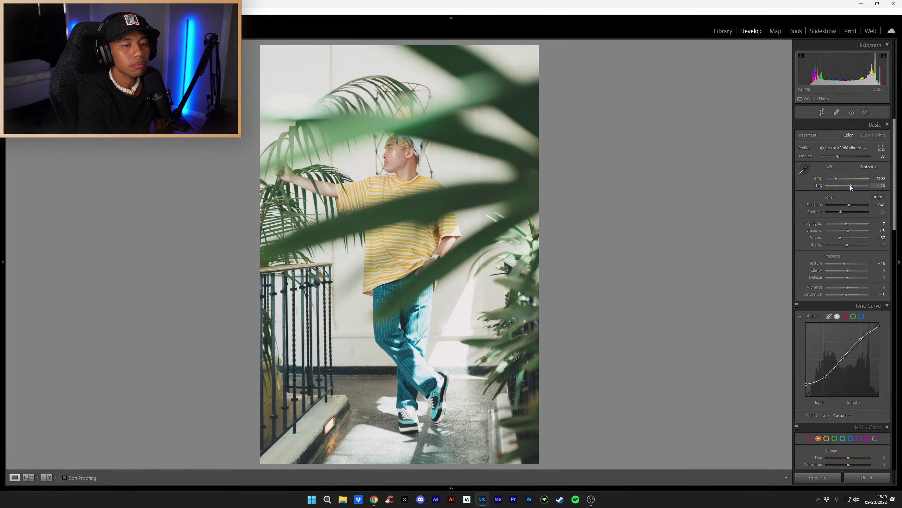
{"action": "scroll", "coordinate": [842, 210], "scroll_direction": "down", "scroll_amount": 3}
{"action": "scroll", "coordinate": [842, 211], "scroll_direction": "up", "scroll_amount": 3}
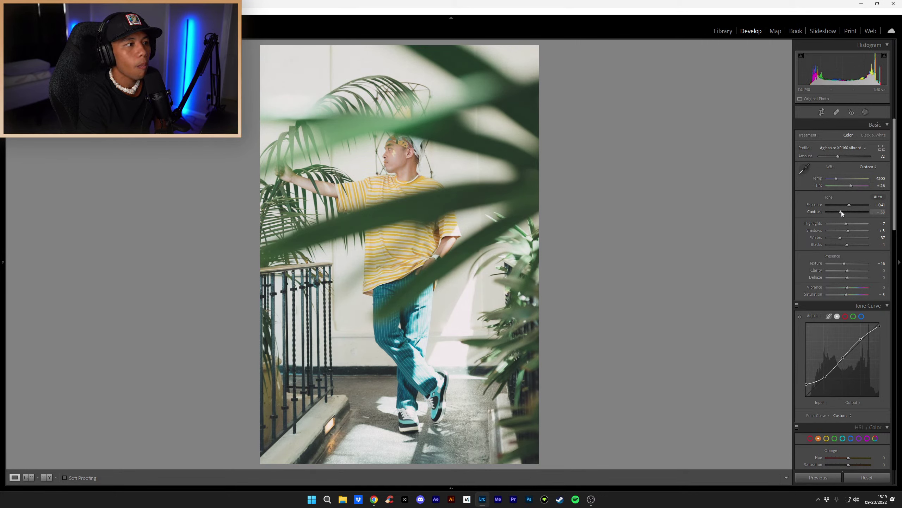
Step: Set the contrast to -38 and move the tone curve's shadow point to input 71, output 67
{"action": "scroll", "coordinate": [842, 211], "scroll_direction": "down", "scroll_amount": 1}
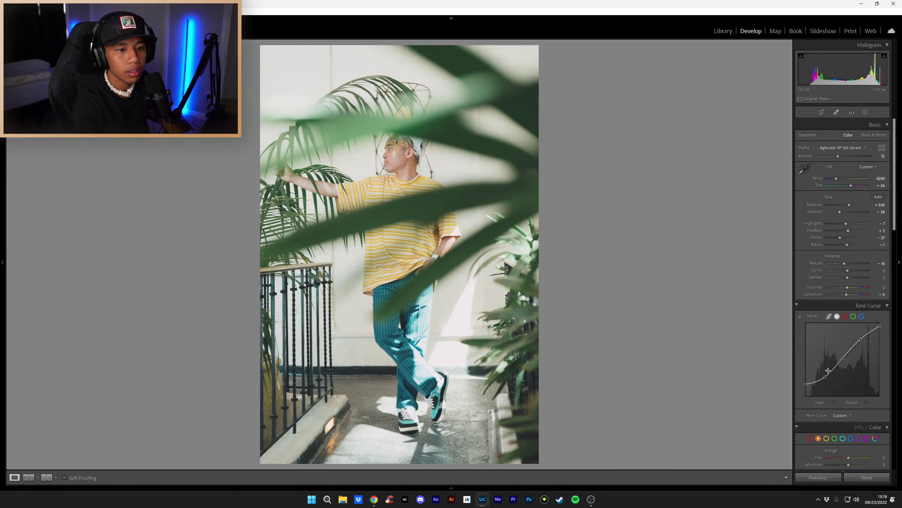
{"action": "left_click_drag", "start_coordinate": [825, 377], "coordinate": [827, 378]}
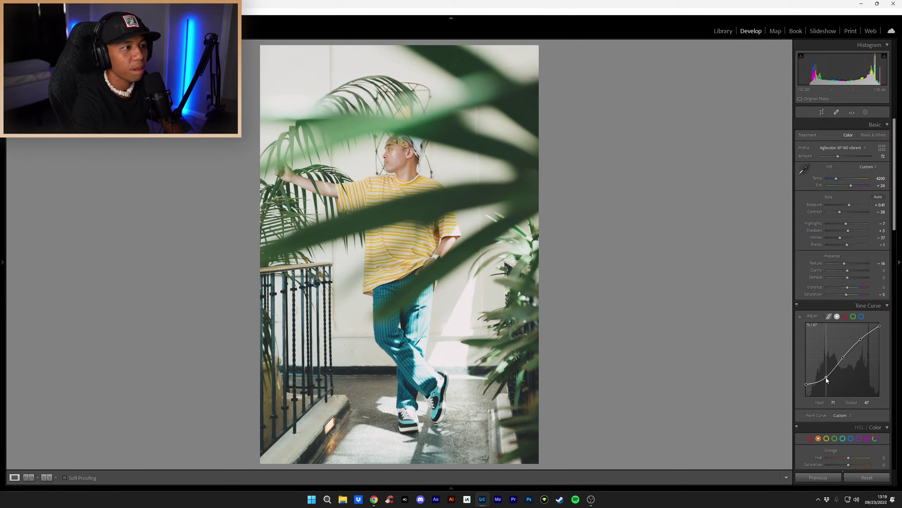
Step: Review the lower develop settings and raise the contrast to -28
{"action": "scroll", "coordinate": [796, 343], "scroll_direction": "down", "scroll_amount": 15}
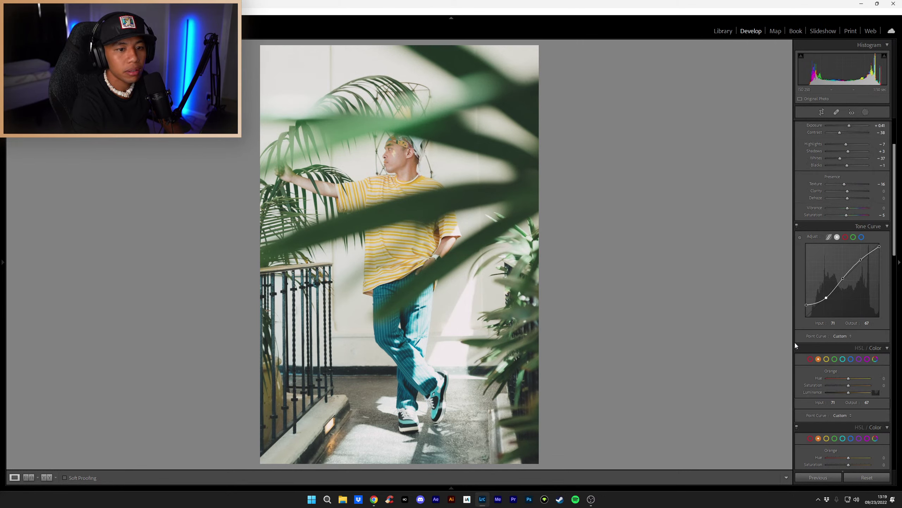
{"action": "scroll", "coordinate": [794, 343], "scroll_direction": "down", "scroll_amount": 8}
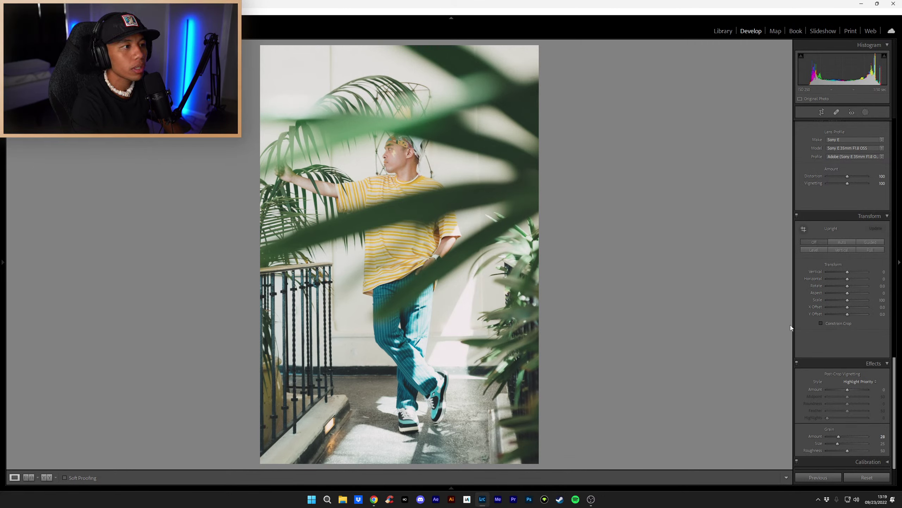
{"action": "scroll", "coordinate": [807, 327], "scroll_direction": "up", "scroll_amount": 20}
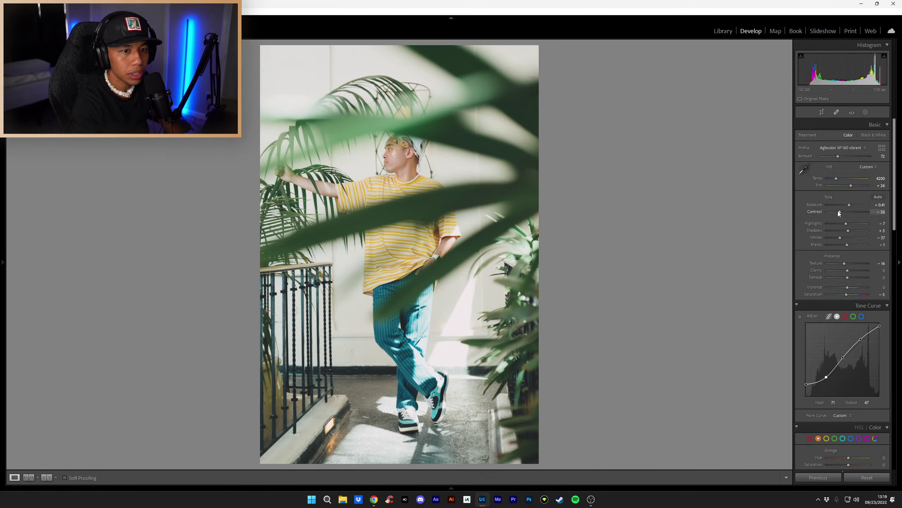
{"action": "scroll", "coordinate": [838, 211], "scroll_direction": "up", "scroll_amount": 4}
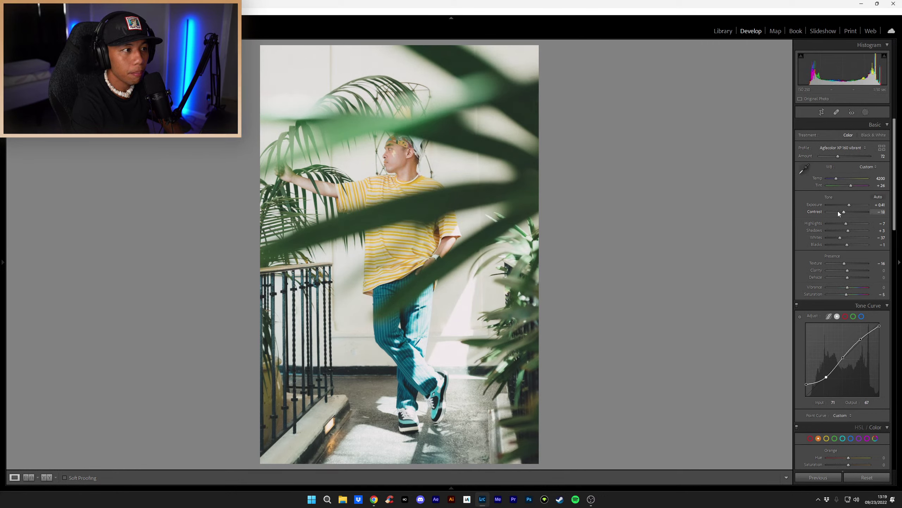
{"action": "scroll", "coordinate": [838, 211], "scroll_direction": "down", "scroll_amount": 2}
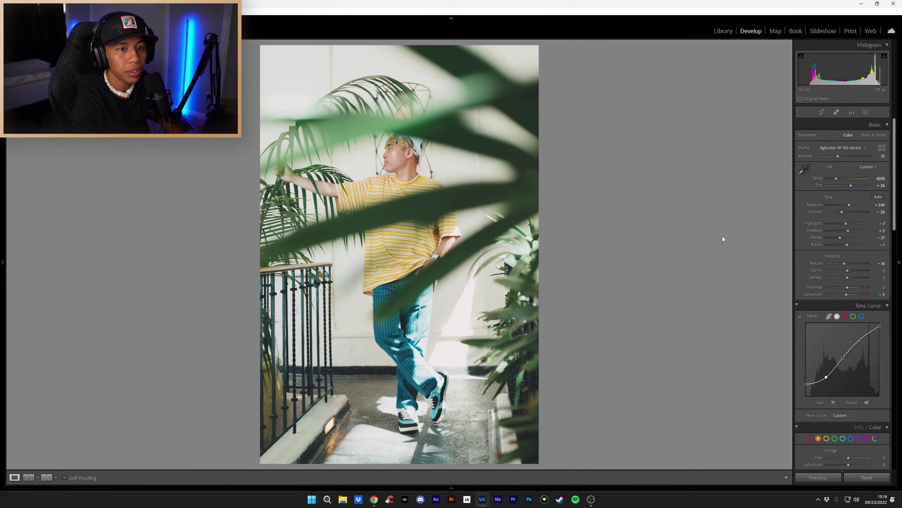
Step: Give the edited portrait shot its finished rating and move on to the next photo
{"action": "key", "text": "0"}
{"action": "key", "text": "ctrl+shift+r"}
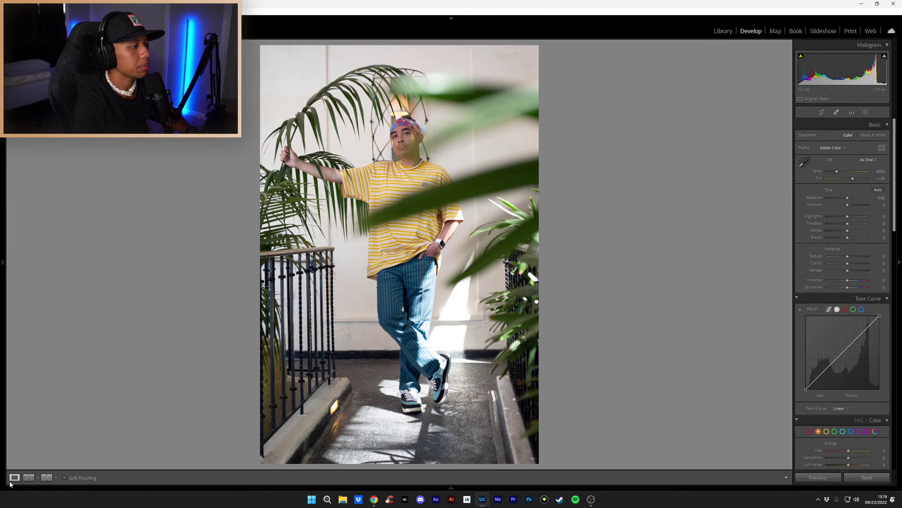
Step: Find the second crossed-arms photo through the library grid, open it in Develop and apply the NEW ORBIT ML PLANTS preset
{"action": "left_click", "coordinate": [725, 32]}
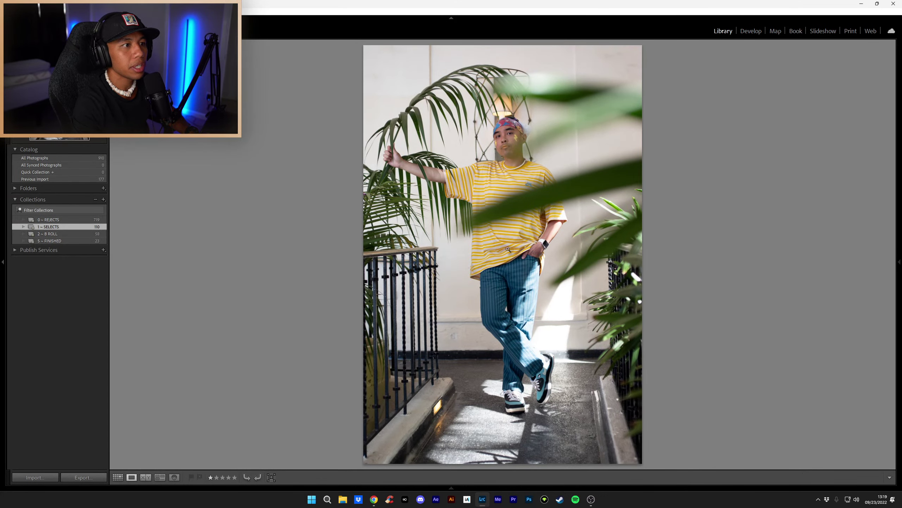
{"action": "left_click", "coordinate": [117, 477]}
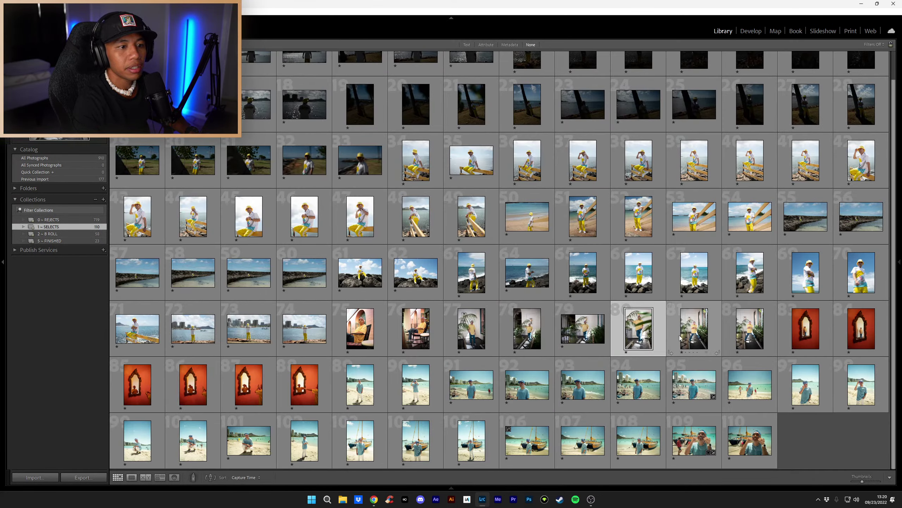
{"action": "double_click", "coordinate": [698, 335]}
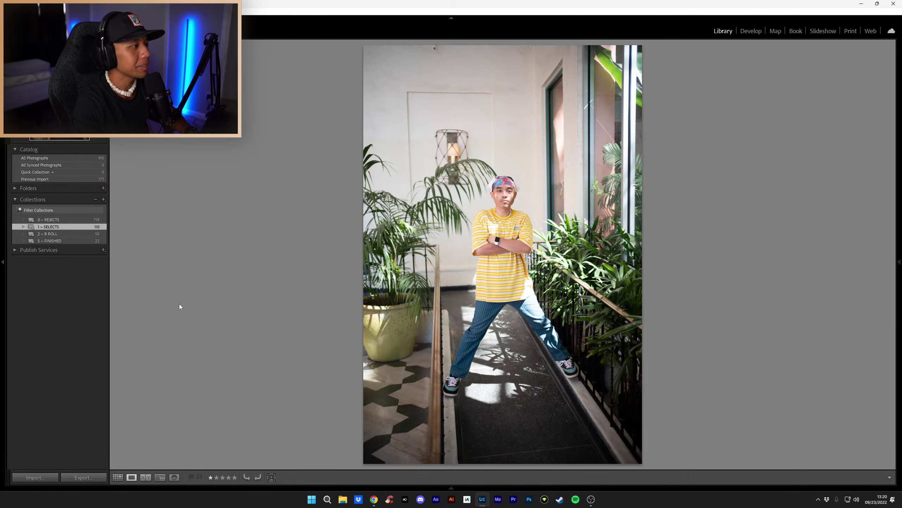
{"action": "key", "text": "Right"}
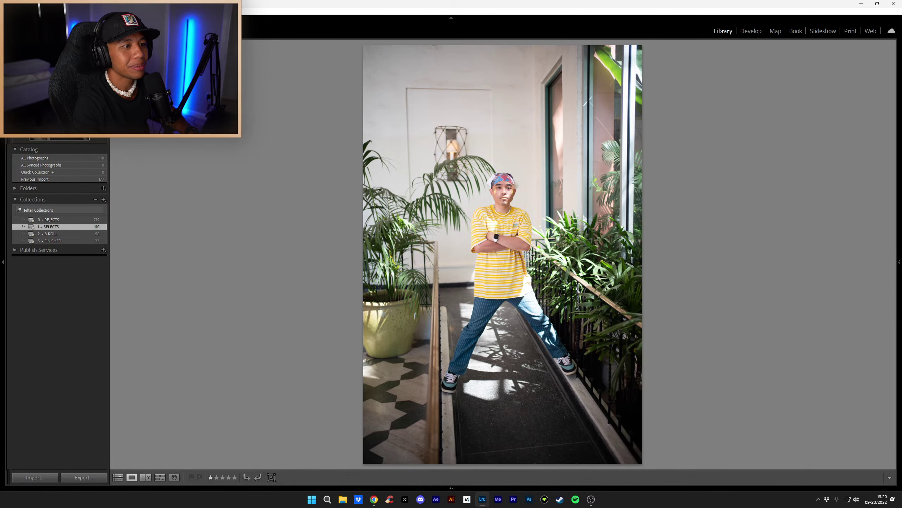
{"action": "left_click", "coordinate": [752, 31]}
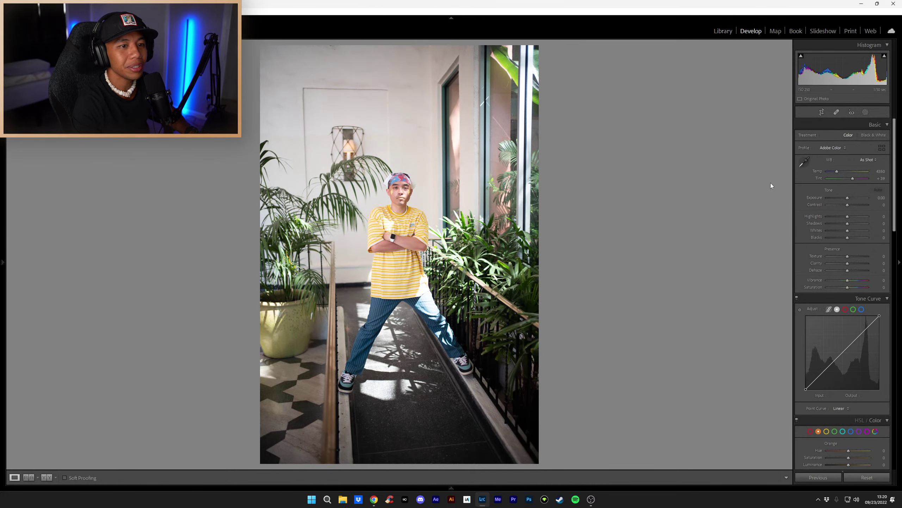
{"action": "mouse_move", "coordinate": [3, 262]}
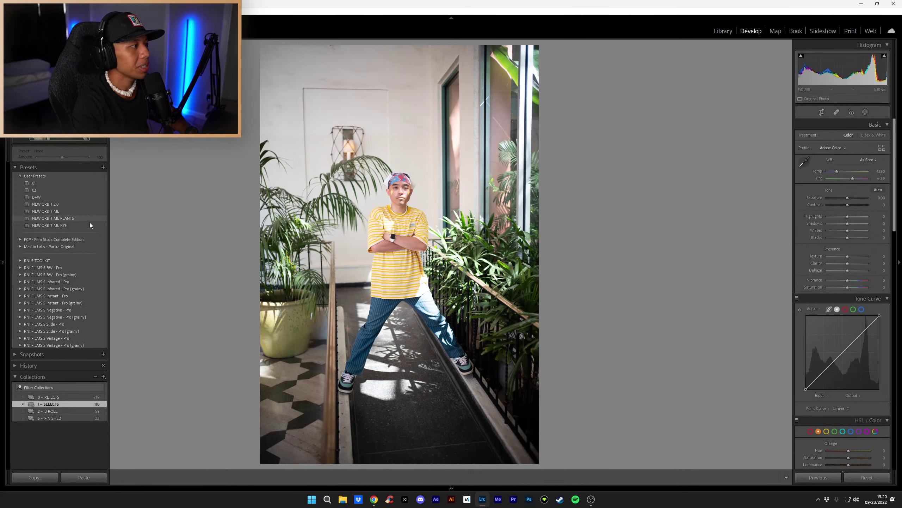
{"action": "left_click", "coordinate": [85, 219]}
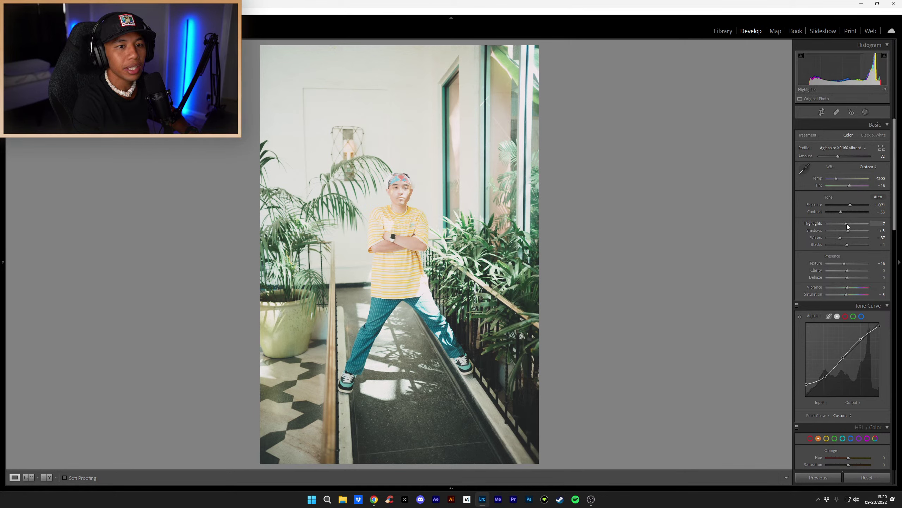
Step: Move the tone curve's highlight point to 200/188 and shadow point to 68/66, and lower the exposure to +0.11
{"action": "left_click_drag", "start_coordinate": [860, 340], "coordinate": [865, 348]}
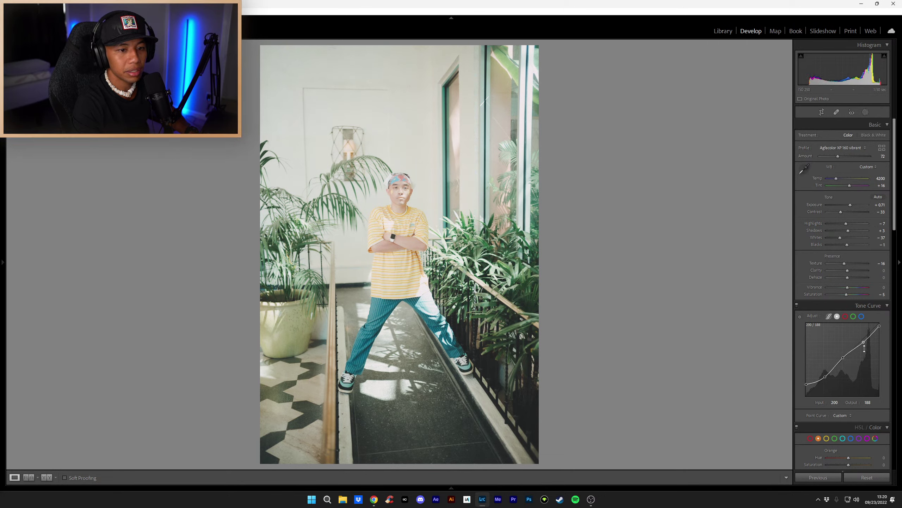
{"action": "left_click_drag", "start_coordinate": [825, 376], "coordinate": [826, 379]}
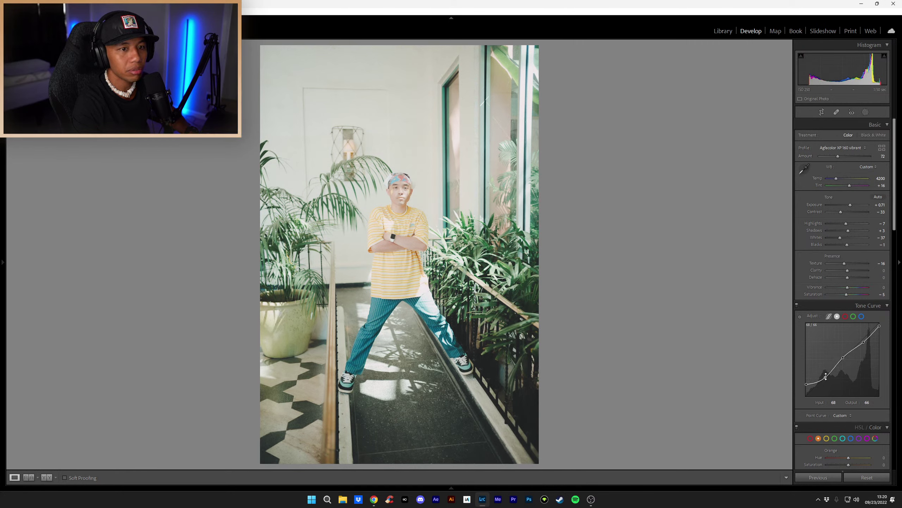
{"action": "scroll", "coordinate": [850, 204], "scroll_direction": "down", "scroll_amount": 6}
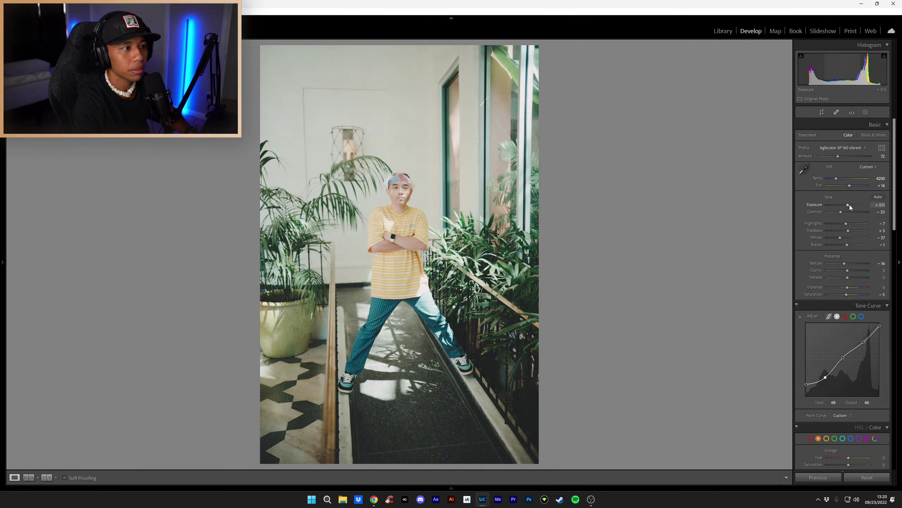
Step: Lower the crossed-arms photo's exposure to -0.19 and its contrast to -43
{"action": "scroll", "coordinate": [849, 204], "scroll_direction": "down", "scroll_amount": 3}
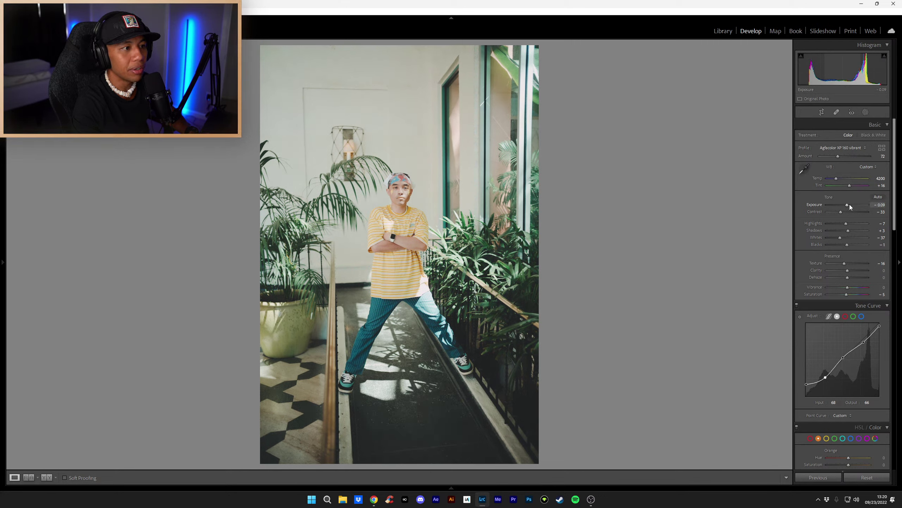
{"action": "scroll", "coordinate": [850, 204], "scroll_direction": "down", "scroll_amount": 1}
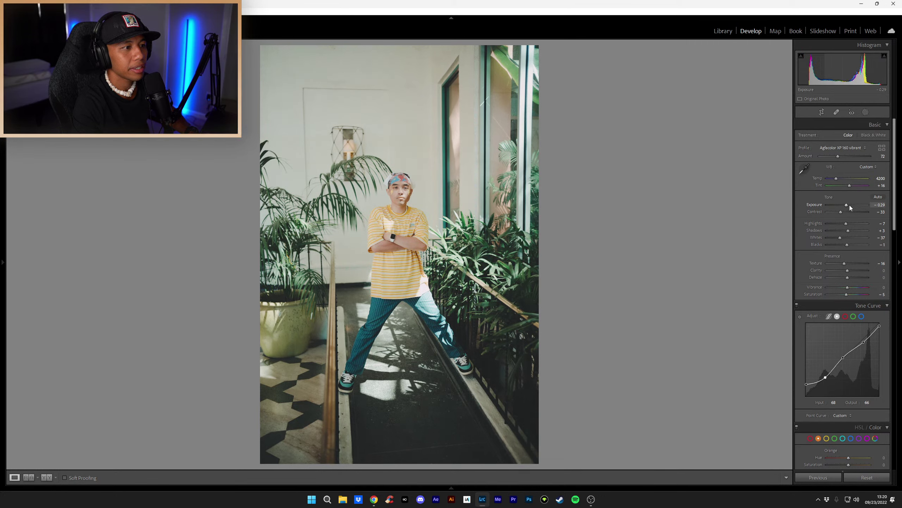
{"action": "scroll", "coordinate": [850, 204], "scroll_direction": "down", "scroll_amount": 5}
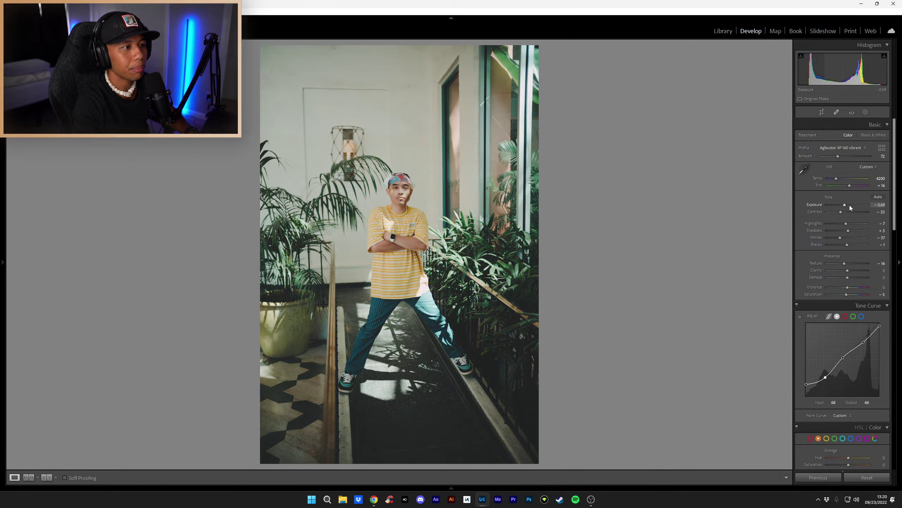
{"action": "scroll", "coordinate": [850, 207], "scroll_direction": "up", "scroll_amount": 5}
{"action": "scroll", "coordinate": [849, 205], "scroll_direction": "down", "scroll_amount": 1}
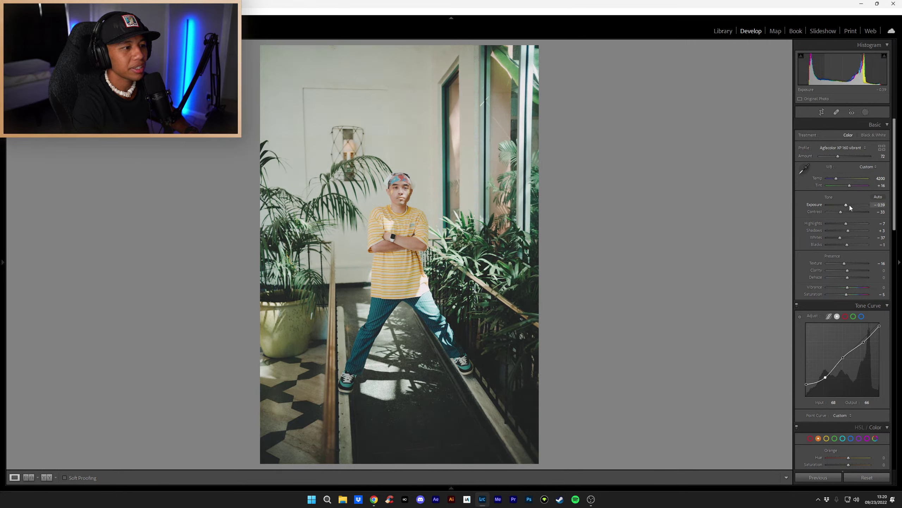
{"action": "scroll", "coordinate": [850, 204], "scroll_direction": "up", "scroll_amount": 1}
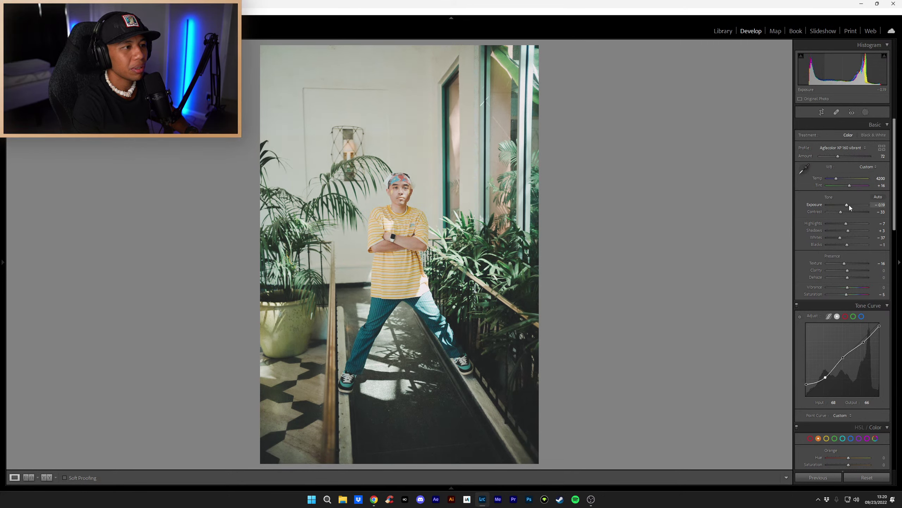
{"action": "scroll", "coordinate": [850, 204], "scroll_direction": "up", "scroll_amount": 1}
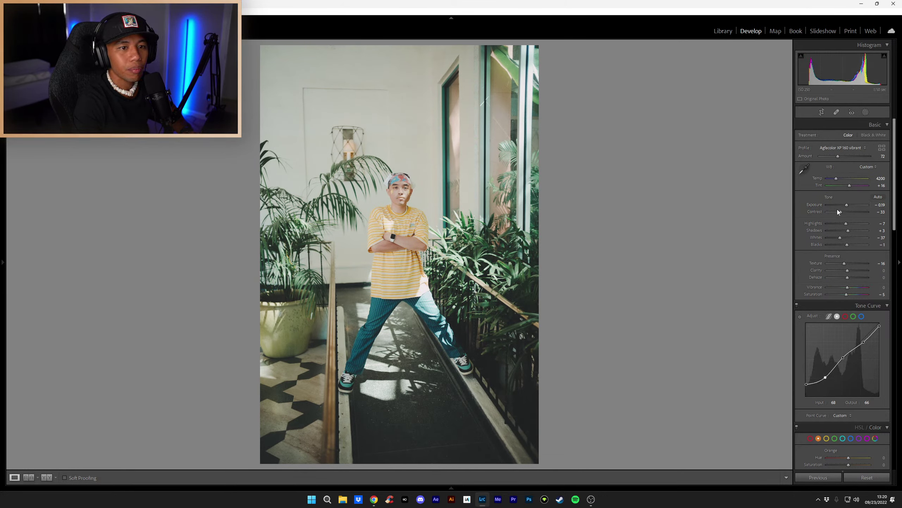
{"action": "scroll", "coordinate": [841, 211], "scroll_direction": "up", "scroll_amount": 3}
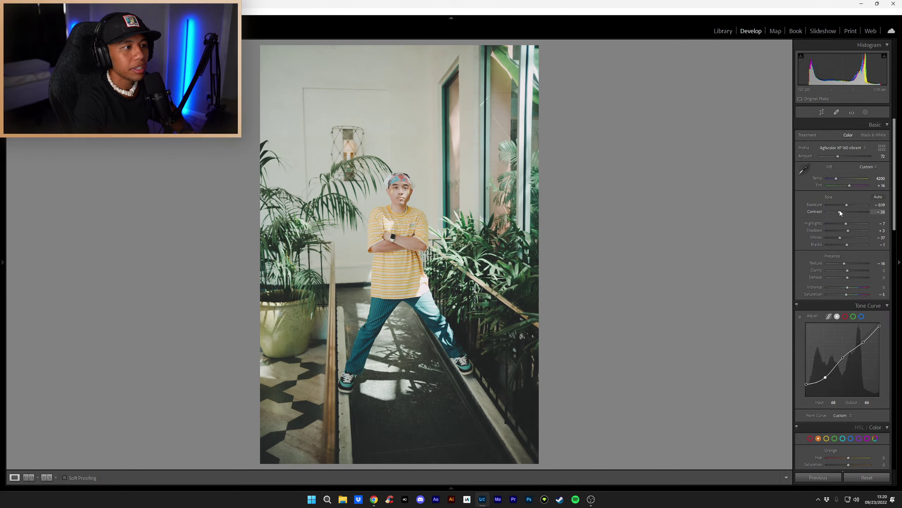
{"action": "scroll", "coordinate": [838, 214], "scroll_direction": "down", "scroll_amount": 6}
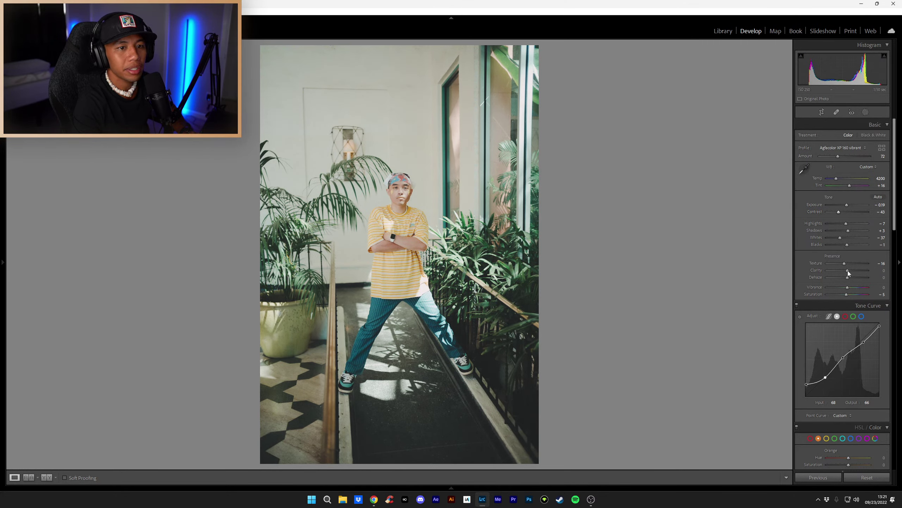
Step: Set the texture to -26 and shadows to -7, and raise the tone curve's black point to 2/45
{"action": "scroll", "coordinate": [846, 262], "scroll_direction": "down", "scroll_amount": 1}
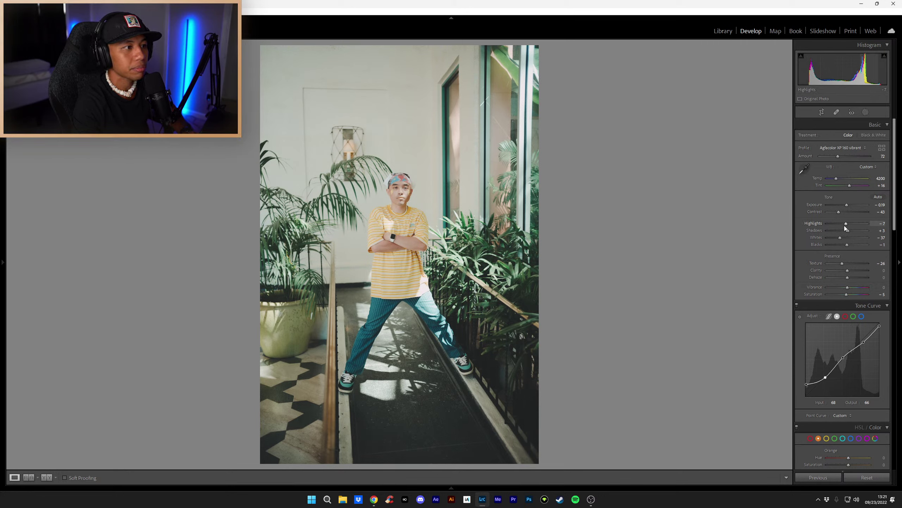
{"action": "scroll", "coordinate": [848, 230], "scroll_direction": "down", "scroll_amount": 2}
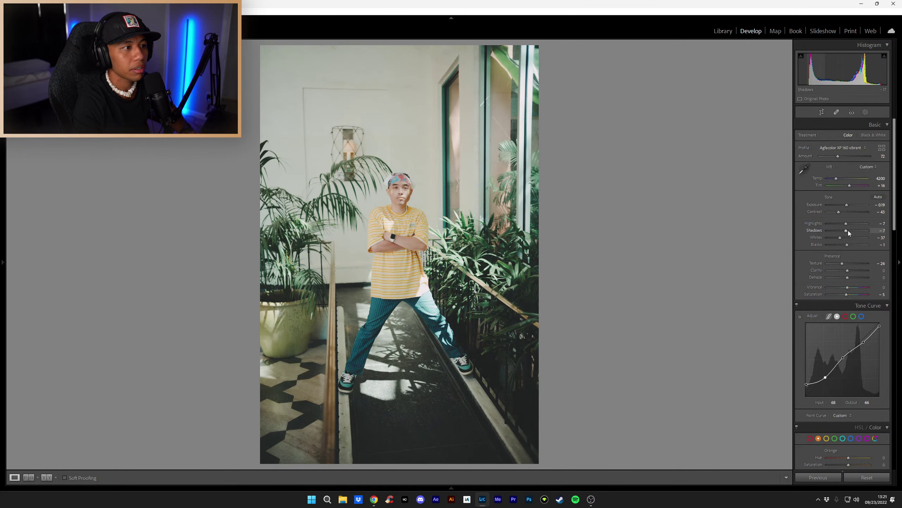
{"action": "scroll", "coordinate": [848, 229], "scroll_direction": "down", "scroll_amount": 1}
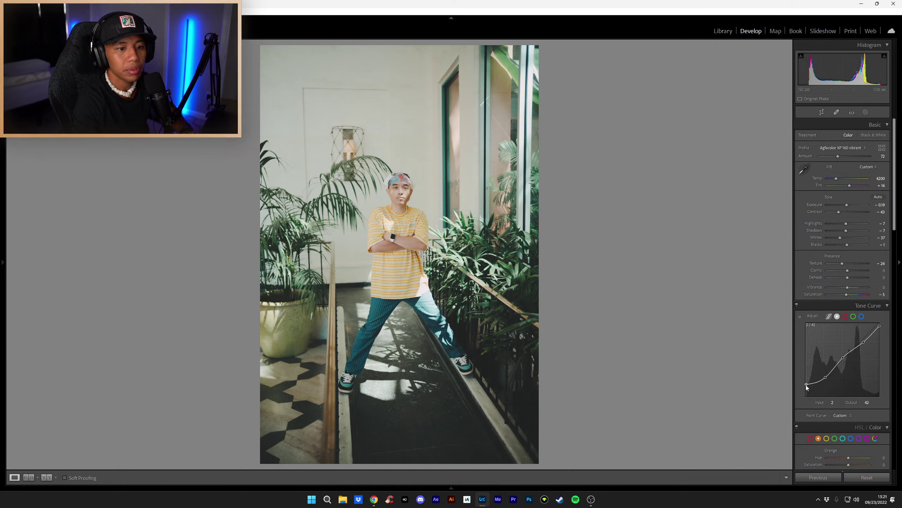
{"action": "left_click_drag", "start_coordinate": [806, 385], "coordinate": [806, 384]}
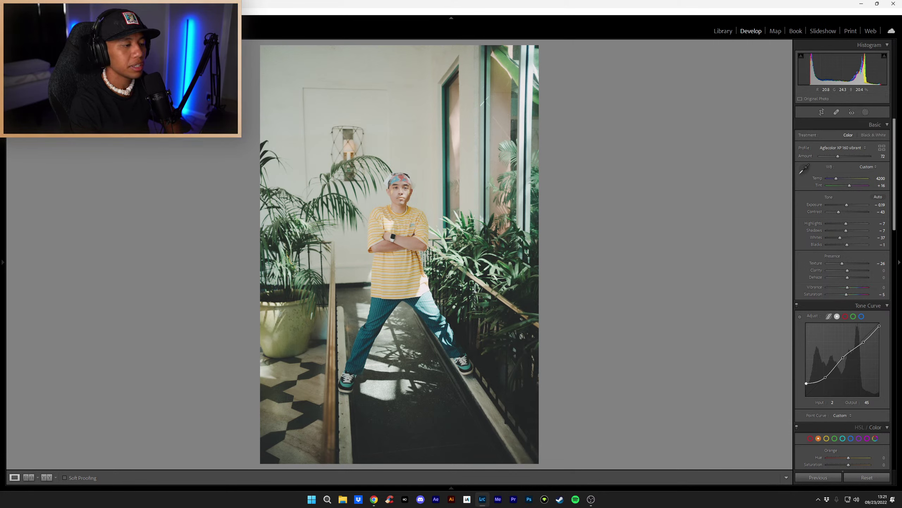
Step: Give the edited crossed-arms photo its finished rating and move on to the first mirror photo
{"action": "mouse_move", "coordinate": [2, 262]}
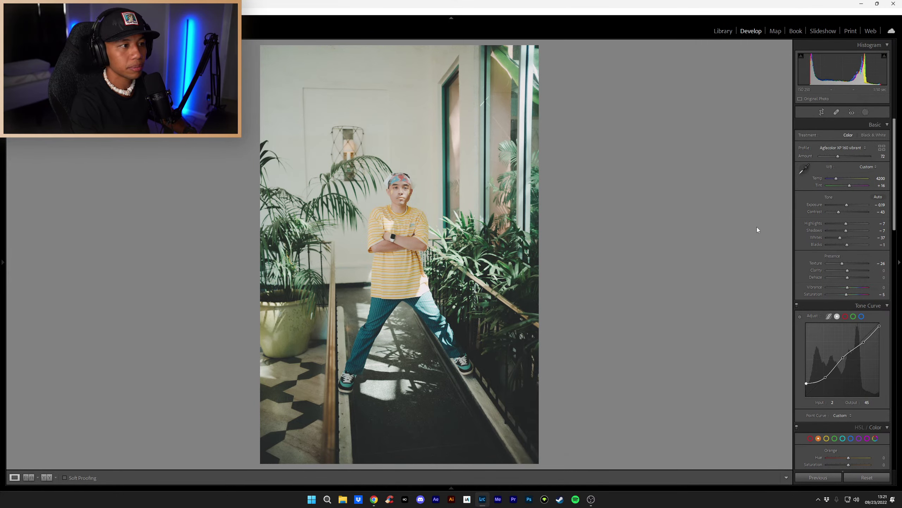
{"action": "key", "text": "0"}
{"action": "key", "text": "Right"}
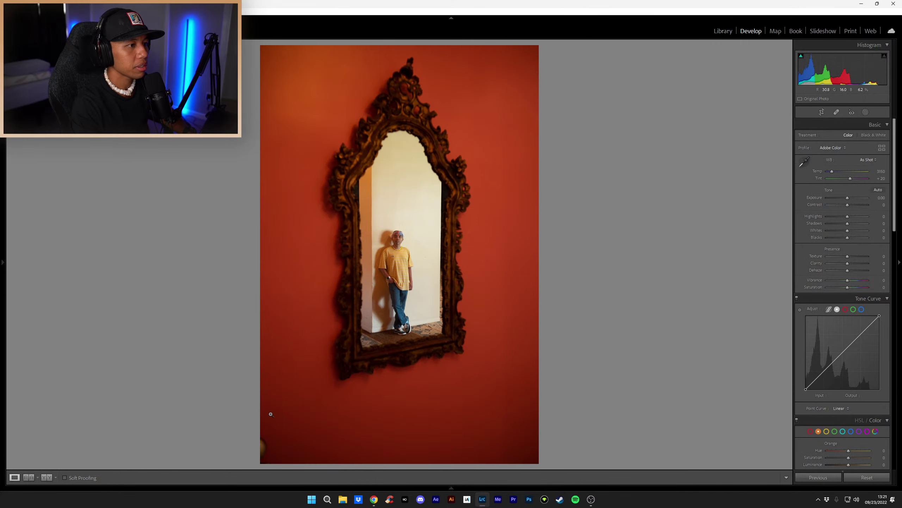
Step: Check the mirror photo in the Library, open the second mirror photo in Develop and apply the last NEW ORBIT ML user preset
{"action": "left_click", "coordinate": [724, 31]}
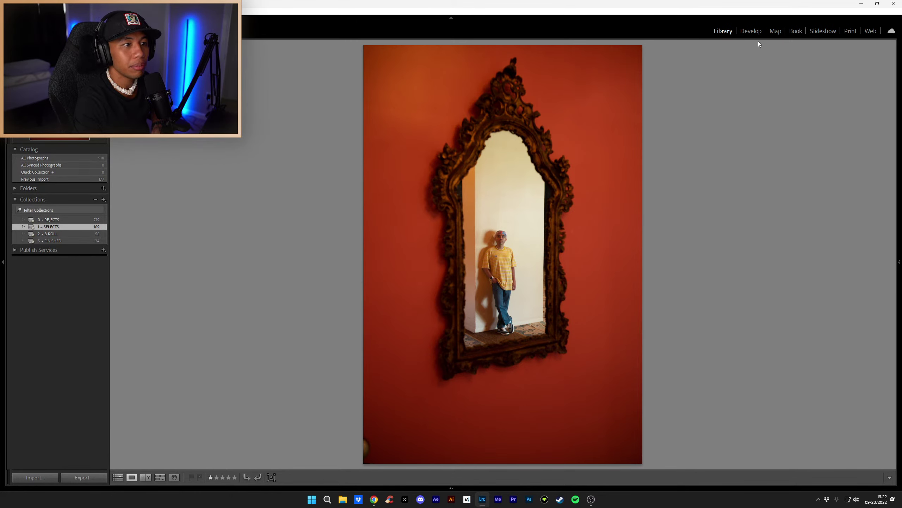
{"action": "left_click", "coordinate": [757, 31]}
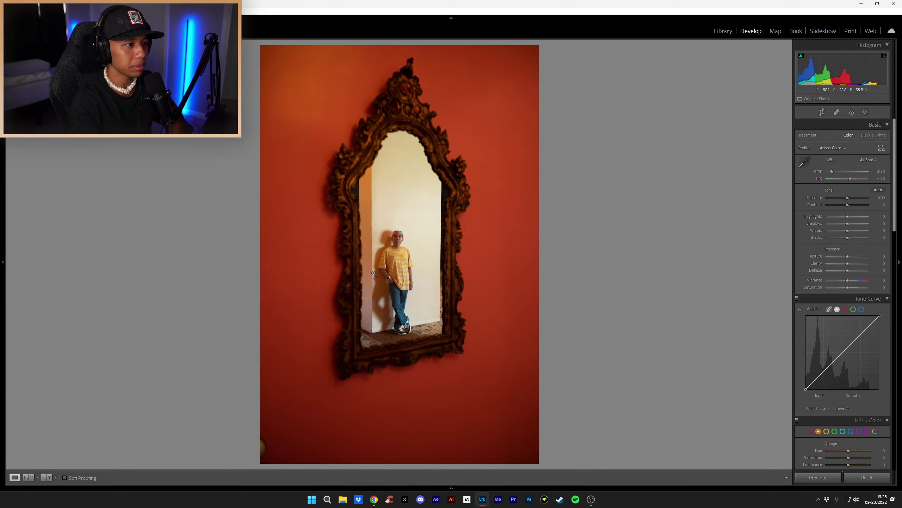
{"action": "key", "text": "Right"}
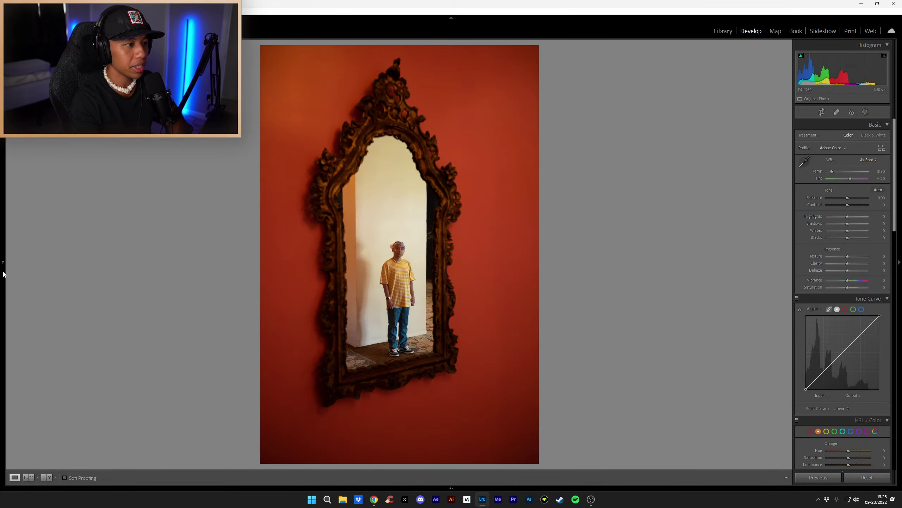
{"action": "mouse_move", "coordinate": [3, 266]}
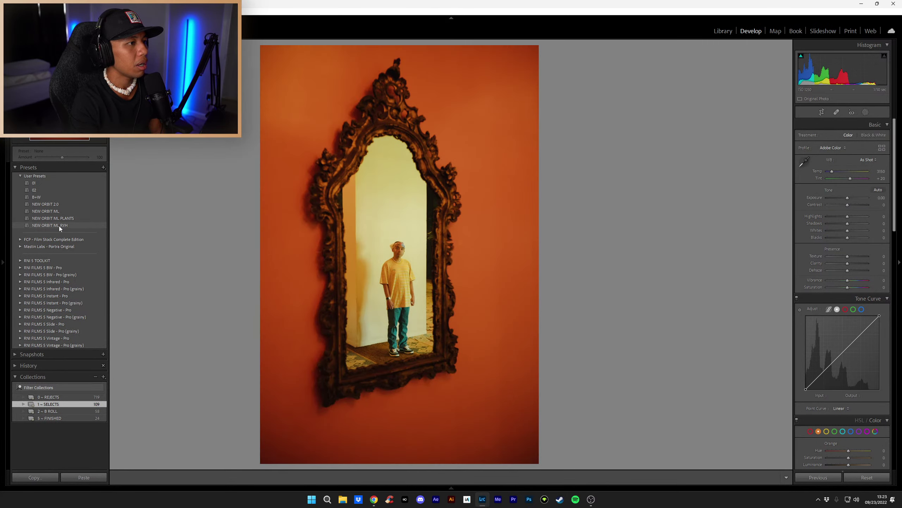
{"action": "left_click", "coordinate": [59, 225]}
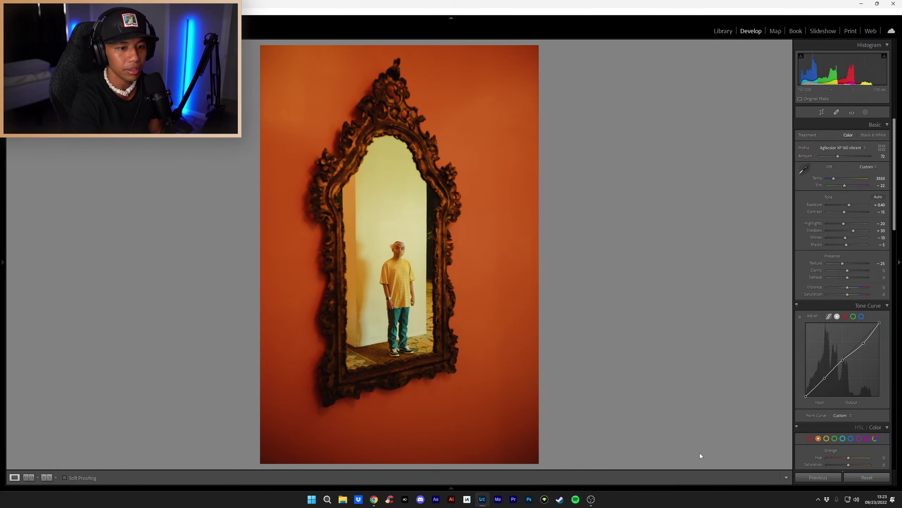
Step: Shift the orange hue of the mirror photo toward red
{"action": "scroll", "coordinate": [815, 371], "scroll_direction": "down", "scroll_amount": 6}
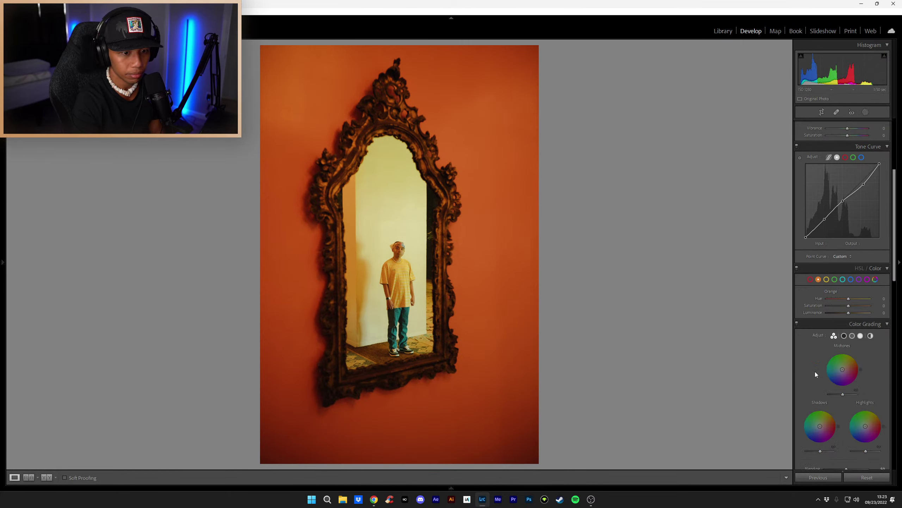
{"action": "left_click_drag", "start_coordinate": [848, 218], "coordinate": [841, 221]}
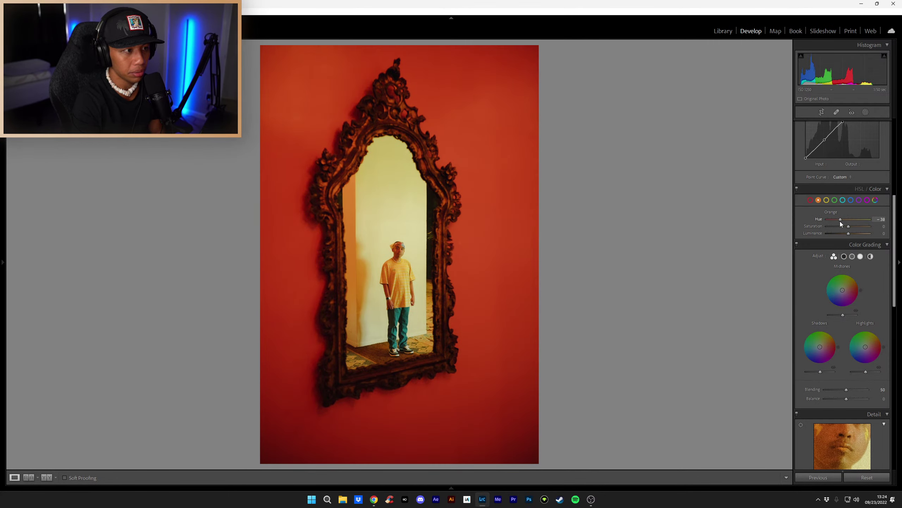
Step: Try lowering the red hue to -18, and undo the attempt
{"action": "left_click", "coordinate": [811, 200]}
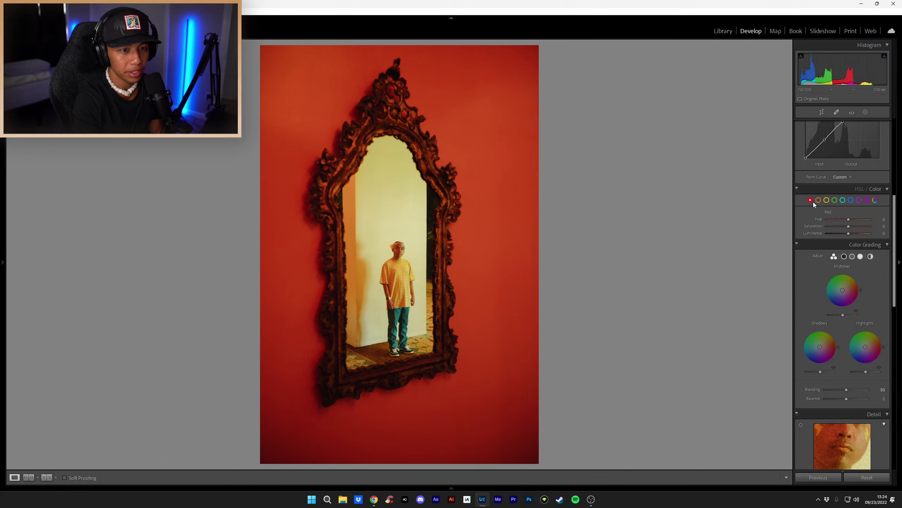
{"action": "mouse_move", "coordinate": [851, 218]}
{"action": "left_mouse_down"}
{"action": "mouse_move", "coordinate": [857, 220]}
{"action": "mouse_move", "coordinate": [840, 219]}
{"action": "left_mouse_up"}
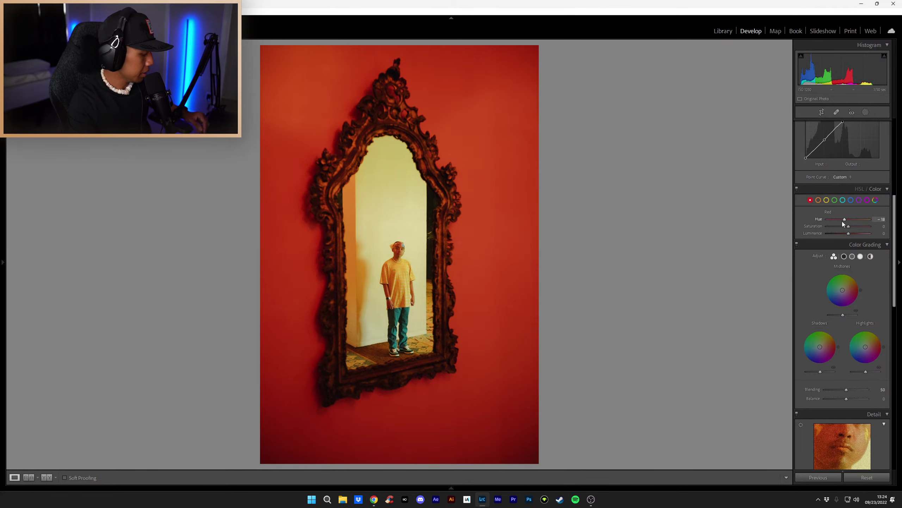
{"action": "key", "text": "ctrl+z"}
{"action": "key", "text": "ctrl+z"}
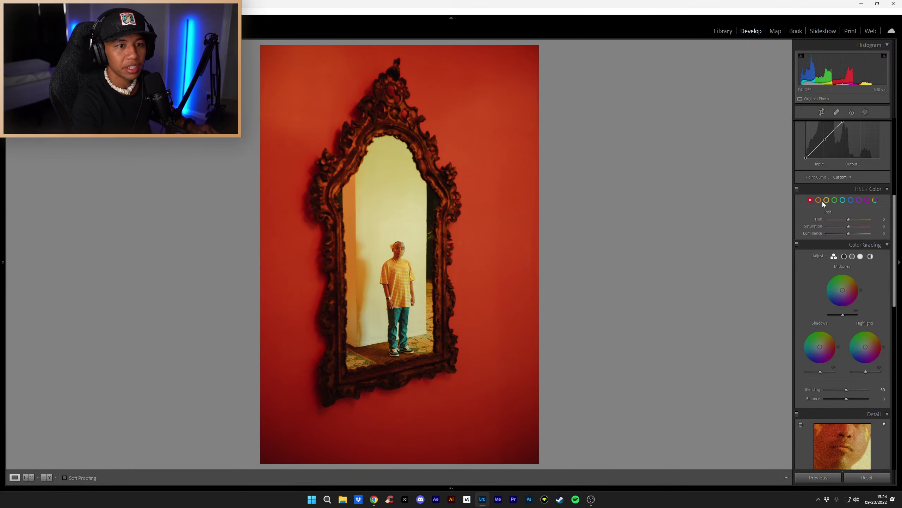
Step: Refine the orange adjustments and raise the red hue to +28
{"action": "left_click", "coordinate": [821, 201]}
{"action": "mouse_move", "coordinate": [849, 219]}
{"action": "left_mouse_down"}
{"action": "mouse_move", "coordinate": [841, 222]}
{"action": "mouse_move", "coordinate": [859, 234]}
{"action": "mouse_move", "coordinate": [845, 236]}
{"action": "left_mouse_up"}
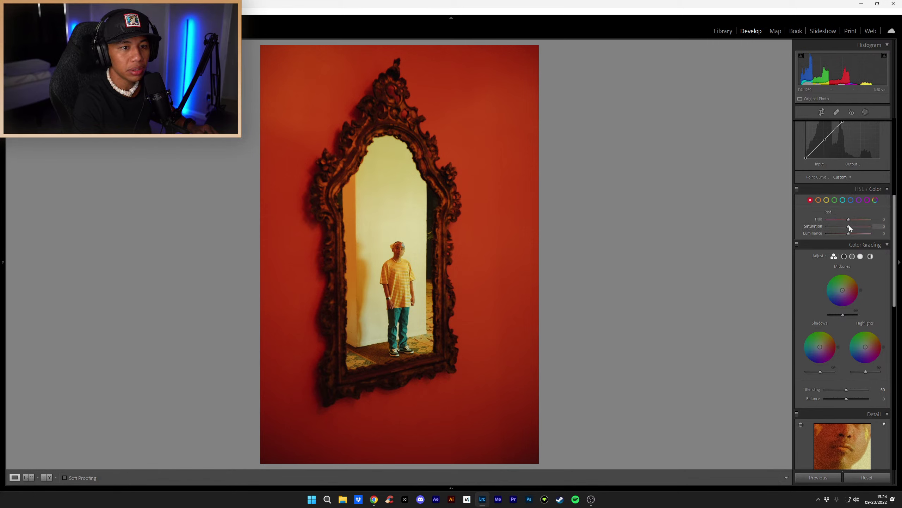
{"action": "left_click_drag", "start_coordinate": [847, 221], "coordinate": [854, 220]}
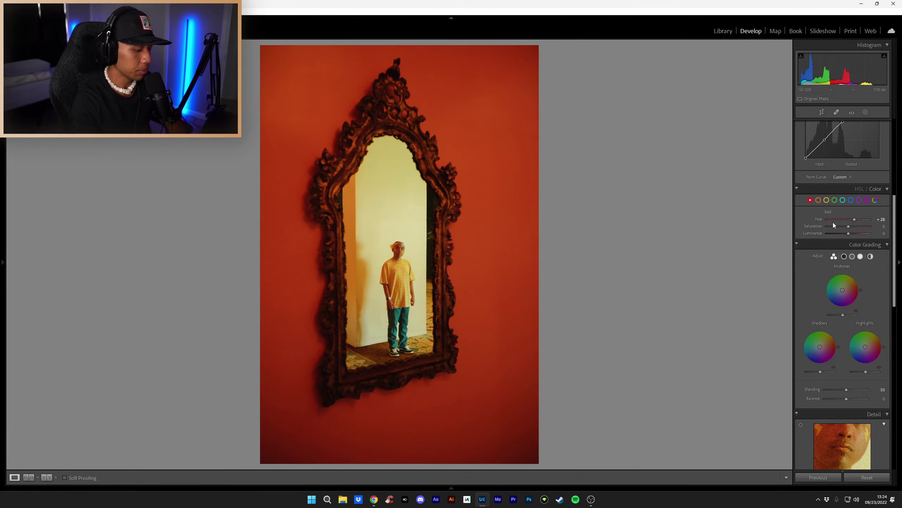
Step: Compare the mirror photo's edited version with its original before view several times
{"action": "key", "text": "backslash"}
{"action": "key", "text": "backslash"}
{"action": "key", "text": "backslash"}
{"action": "key", "text": "backslash"}
{"action": "key", "text": "backslash"}
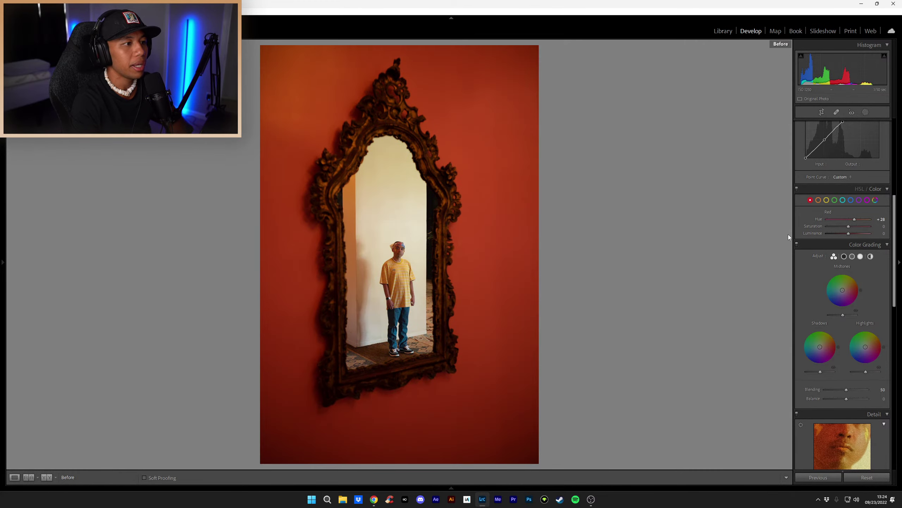
{"action": "key", "text": "backslash"}
{"action": "key", "text": "backslash"}
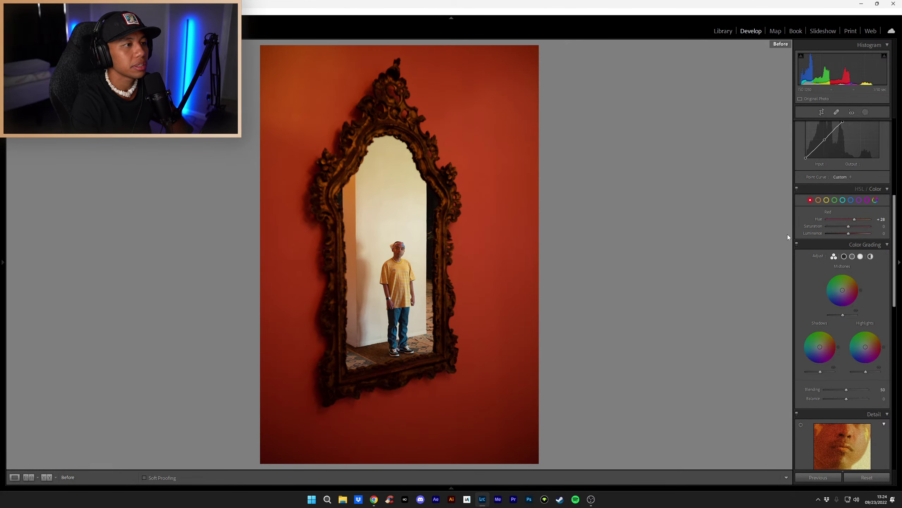
Step: Return to the edited view, and set the yellow luminance to +52 and the yellow hue to -32
{"action": "left_click", "coordinate": [828, 200]}
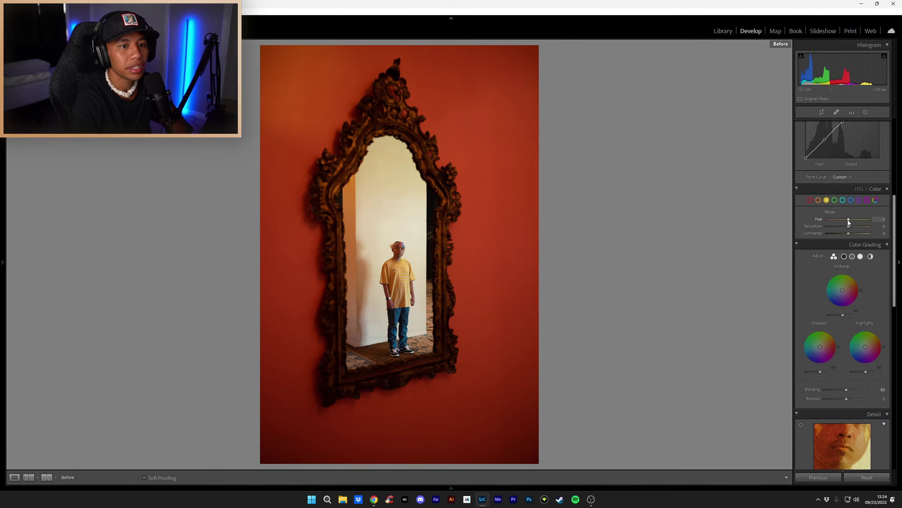
{"action": "key", "text": "backslash"}
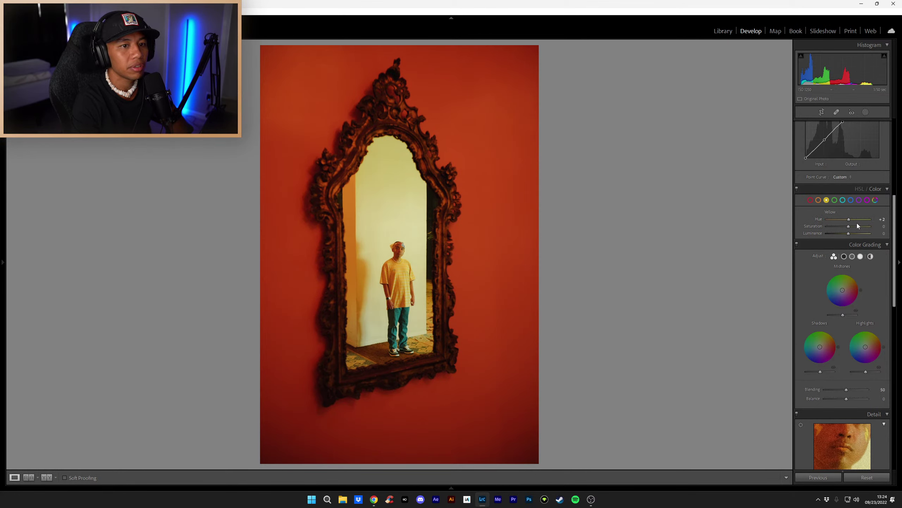
{"action": "left_click_drag", "start_coordinate": [849, 234], "coordinate": [859, 236]}
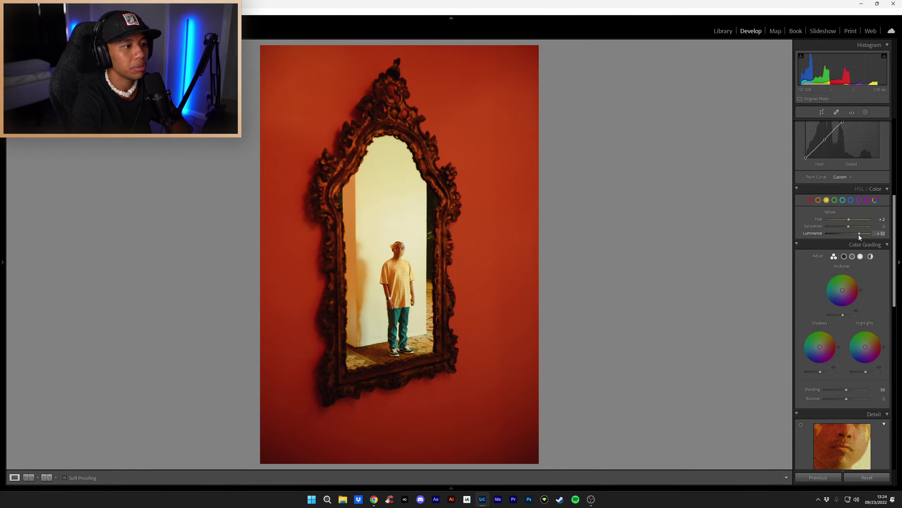
{"action": "mouse_move", "coordinate": [848, 219]}
{"action": "left_mouse_down"}
{"action": "mouse_move", "coordinate": [840, 220]}
{"action": "mouse_move", "coordinate": [856, 220]}
{"action": "mouse_move", "coordinate": [846, 221]}
{"action": "left_mouse_up"}
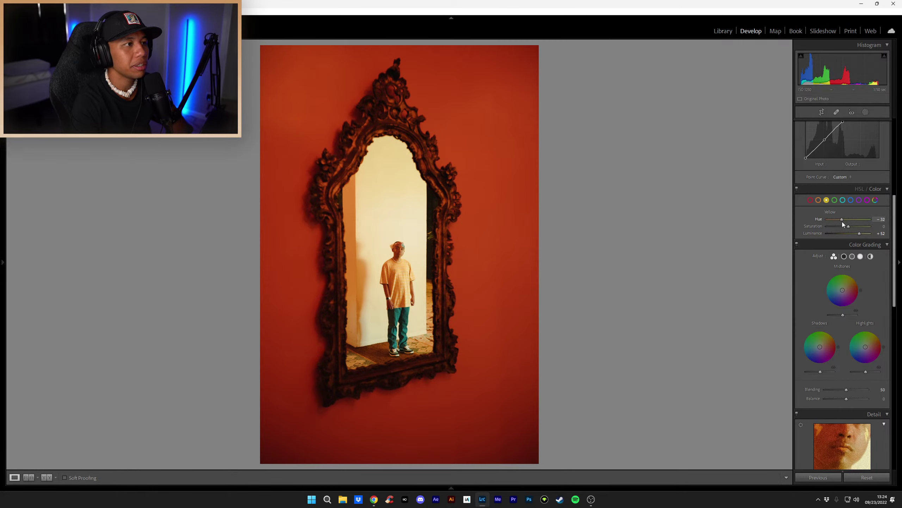
{"action": "left_click_drag", "start_coordinate": [842, 221], "coordinate": [841, 221]}
{"action": "left_click", "coordinate": [823, 112]}
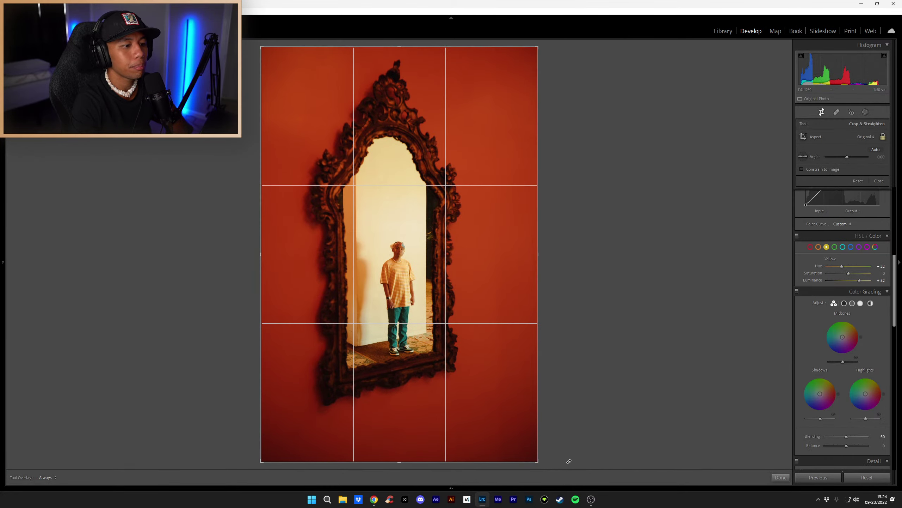
{"action": "left_click_drag", "start_coordinate": [547, 468], "coordinate": [550, 472]}
{"action": "left_click", "coordinate": [780, 477]}
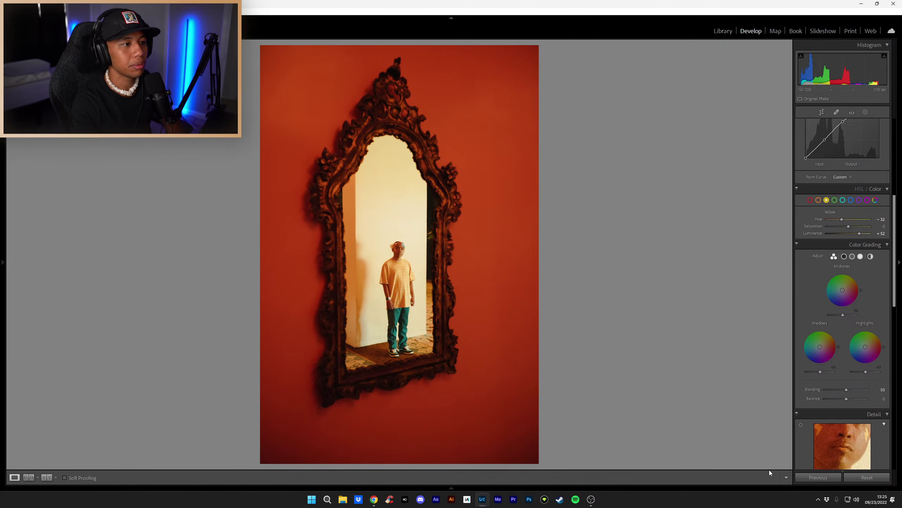
Step: Set the mirror photo's red hue to -28, red saturation to -100 and red luminance to +93
{"action": "left_click", "coordinate": [810, 200]}
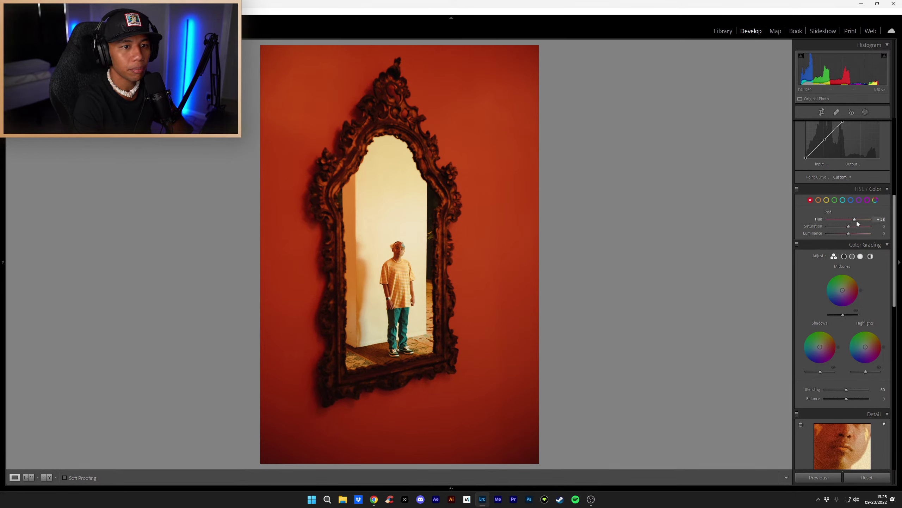
{"action": "left_click_drag", "start_coordinate": [855, 218], "coordinate": [827, 233]}
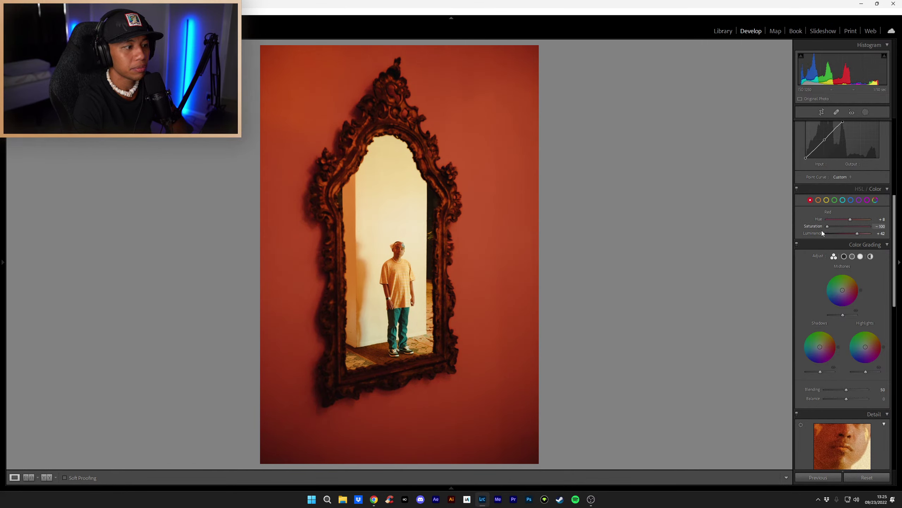
{"action": "left_click", "coordinate": [867, 200]}
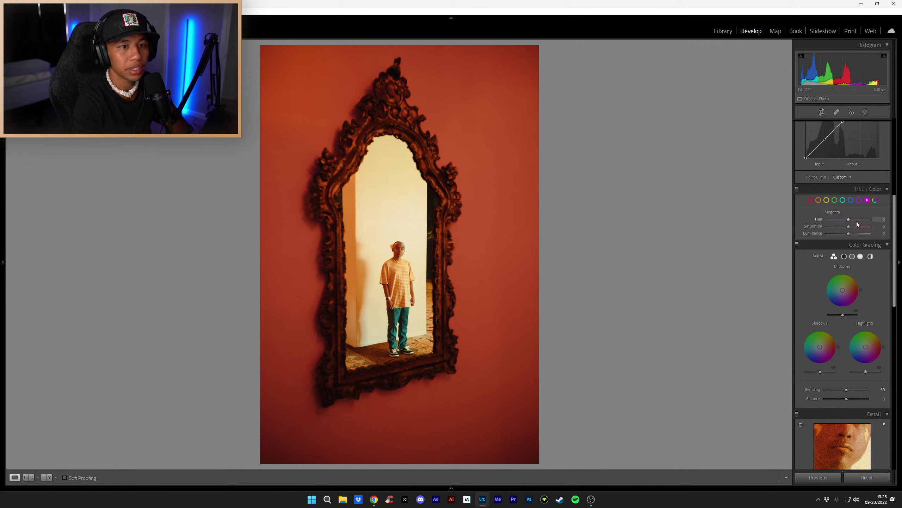
{"action": "double_click", "coordinate": [839, 219]}
{"action": "left_click", "coordinate": [811, 200]}
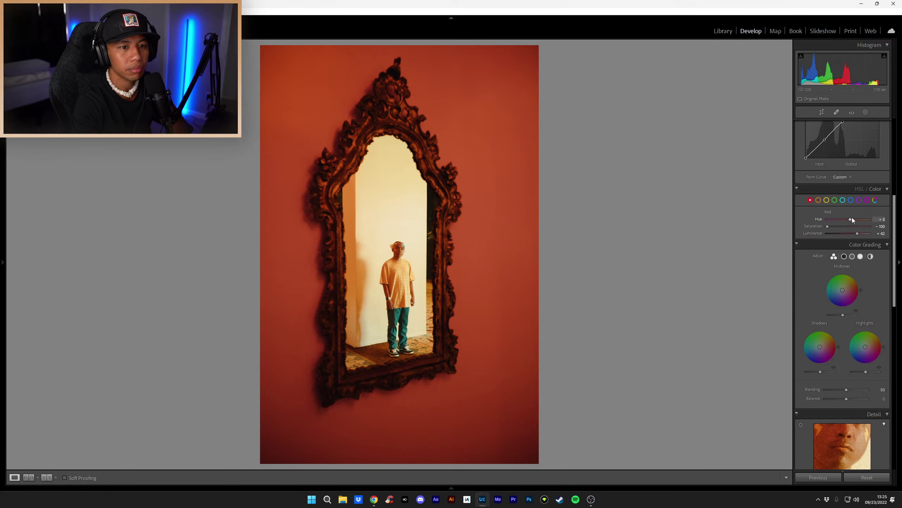
{"action": "mouse_move", "coordinate": [852, 219]}
{"action": "left_mouse_down"}
{"action": "mouse_move", "coordinate": [834, 220]}
{"action": "mouse_move", "coordinate": [861, 220]}
{"action": "mouse_move", "coordinate": [833, 220]}
{"action": "mouse_move", "coordinate": [843, 220]}
{"action": "left_mouse_up"}
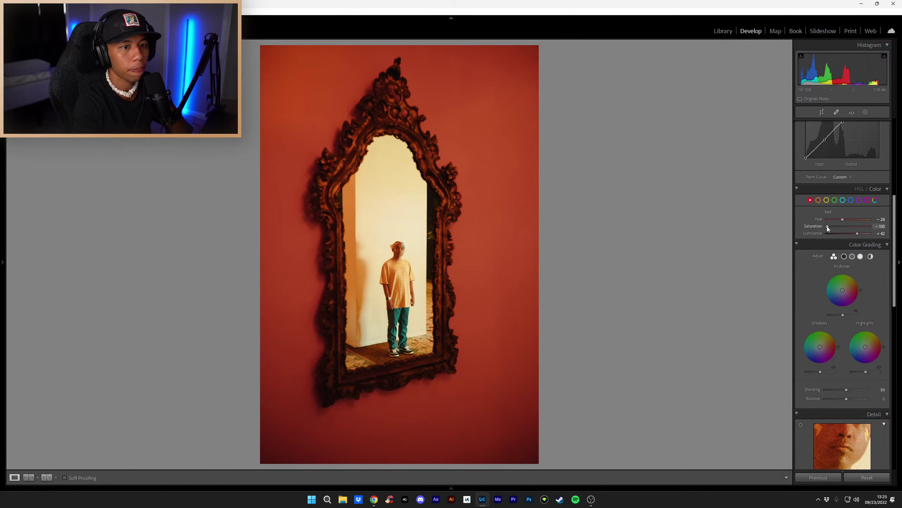
{"action": "left_click_drag", "start_coordinate": [828, 227], "coordinate": [872, 234]}
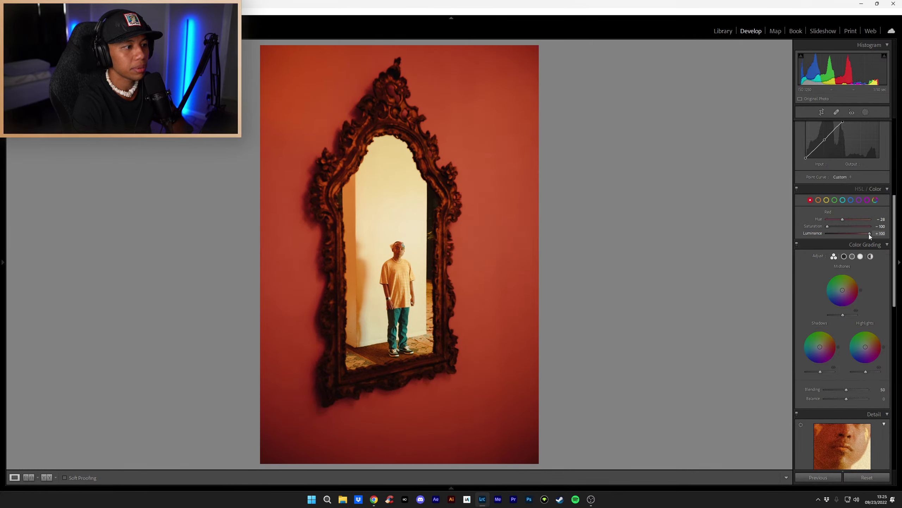
Step: Raise the mirror photo's exposure to +0.60 and try out slightly different contrast amounts
{"action": "scroll", "coordinate": [851, 243], "scroll_direction": "up", "scroll_amount": 5}
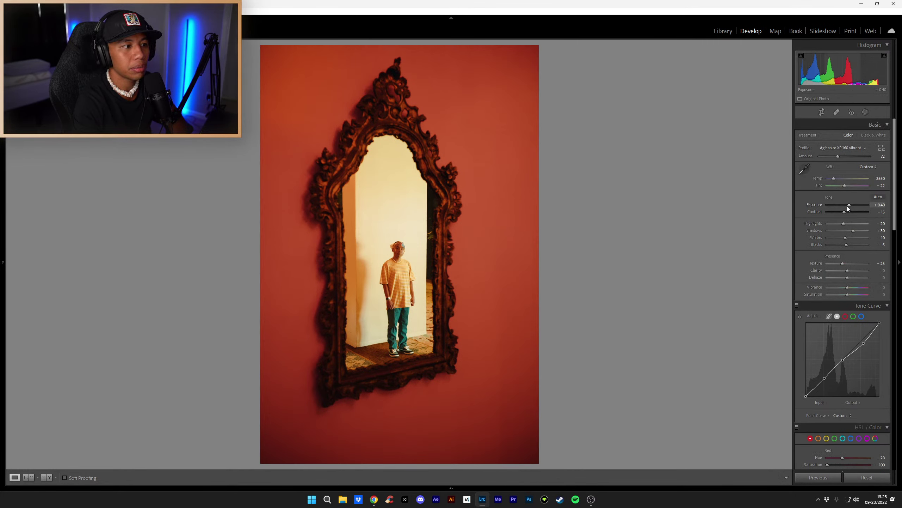
{"action": "scroll", "coordinate": [848, 206], "scroll_direction": "up", "scroll_amount": 3}
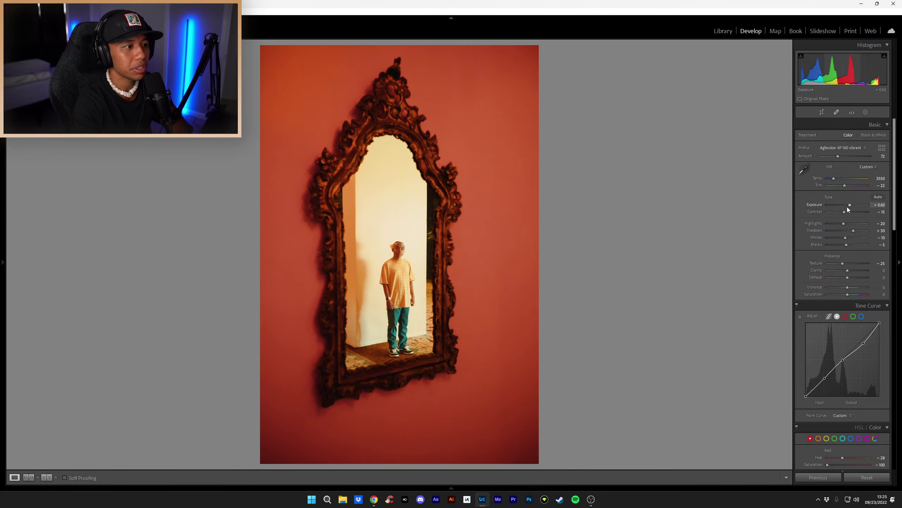
{"action": "scroll", "coordinate": [848, 206], "scroll_direction": "down", "scroll_amount": 1}
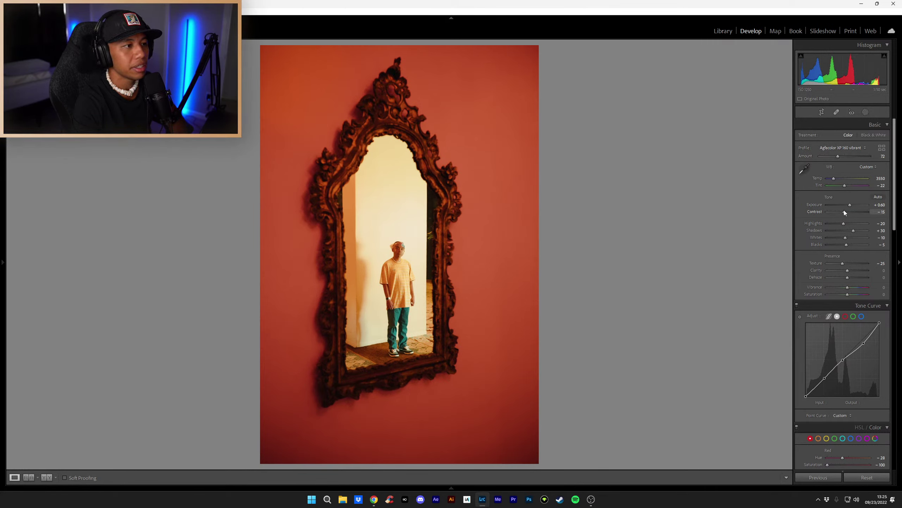
{"action": "scroll", "coordinate": [842, 216], "scroll_direction": "down", "scroll_amount": 5}
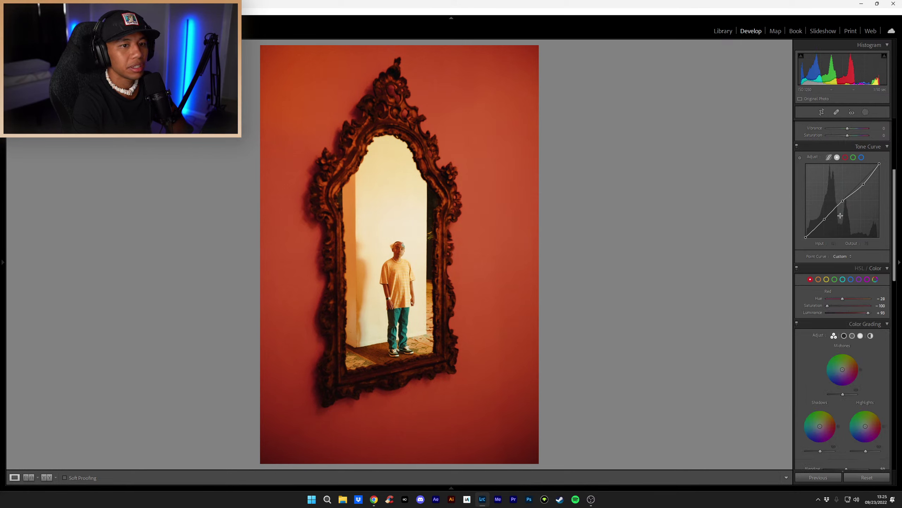
{"action": "scroll", "coordinate": [799, 218], "scroll_direction": "up", "scroll_amount": 5}
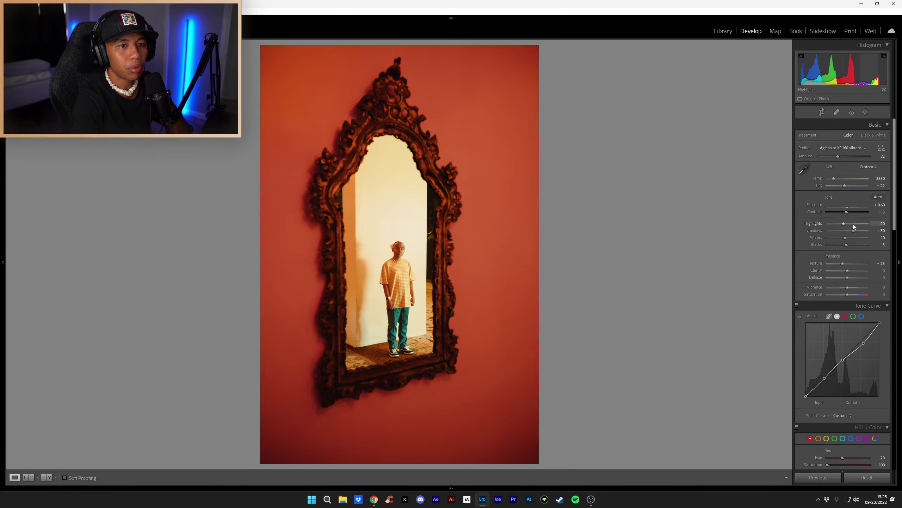
{"action": "scroll", "coordinate": [849, 212], "scroll_direction": "down", "scroll_amount": 5}
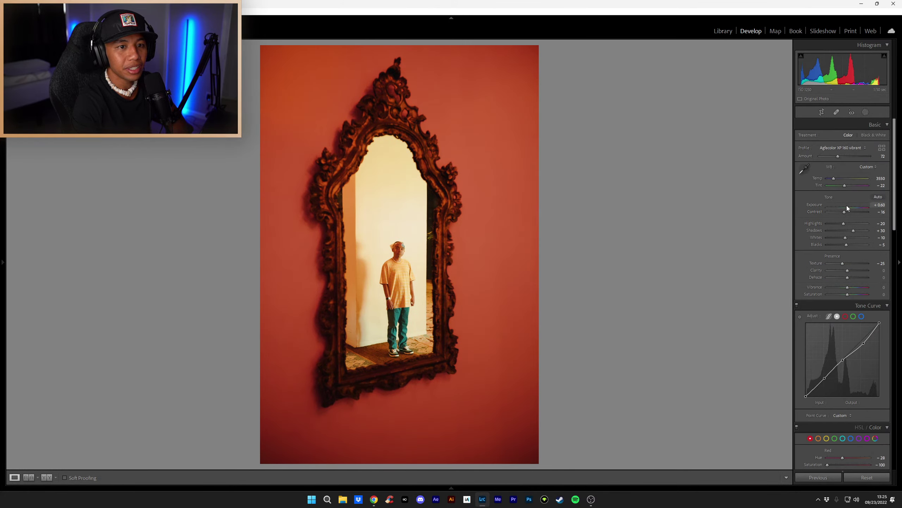
Step: Set contrast to -23, highlights to -30, shadows to +46, whites to +14 and blacks to +18
{"action": "left_click_drag", "start_coordinate": [846, 213], "coordinate": [843, 214]}
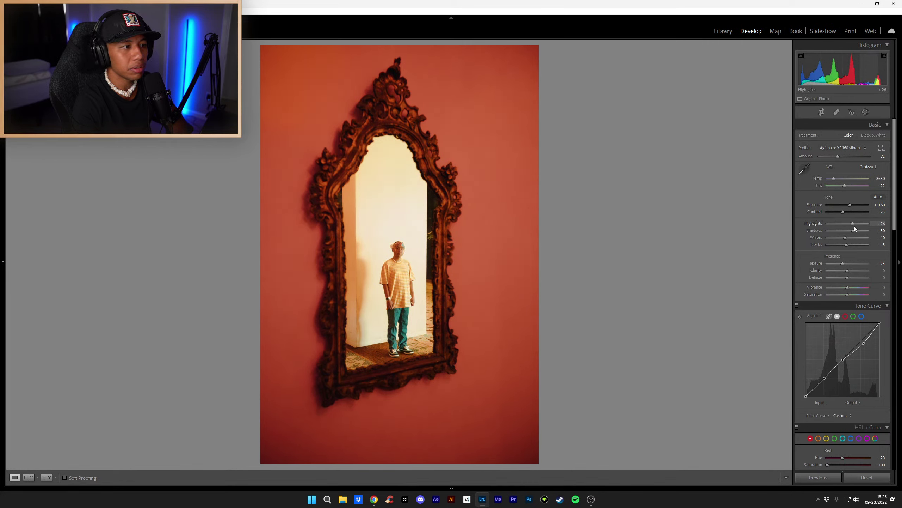
{"action": "left_click_drag", "start_coordinate": [854, 226], "coordinate": [845, 226]}
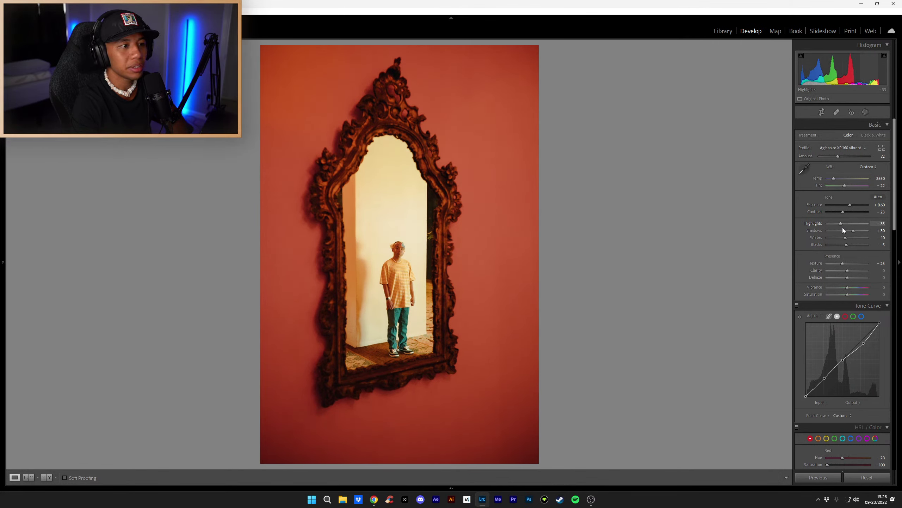
{"action": "left_click_drag", "start_coordinate": [853, 231], "coordinate": [853, 251]}
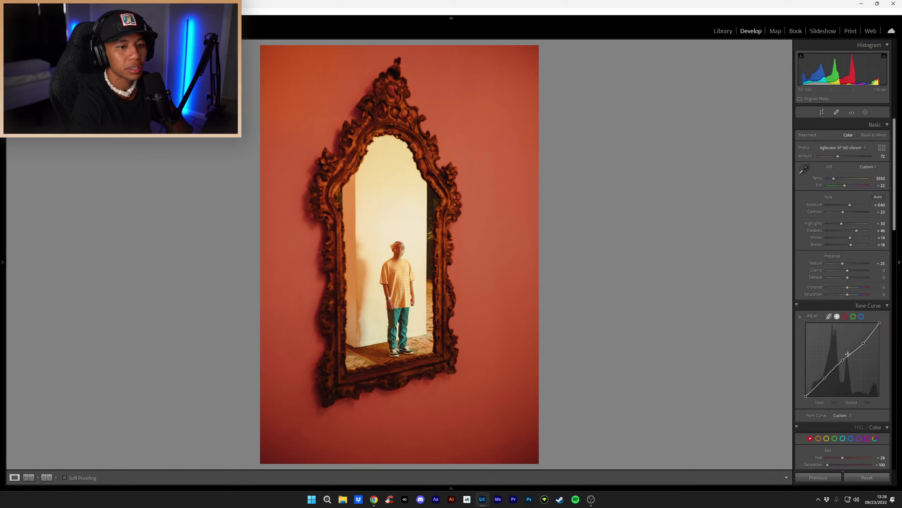
Step: Reshape the point curve, shifting the midtone point to about 139/132 and lifting the black point to input 12, output 32
{"action": "left_click_drag", "start_coordinate": [864, 344], "coordinate": [865, 340]}
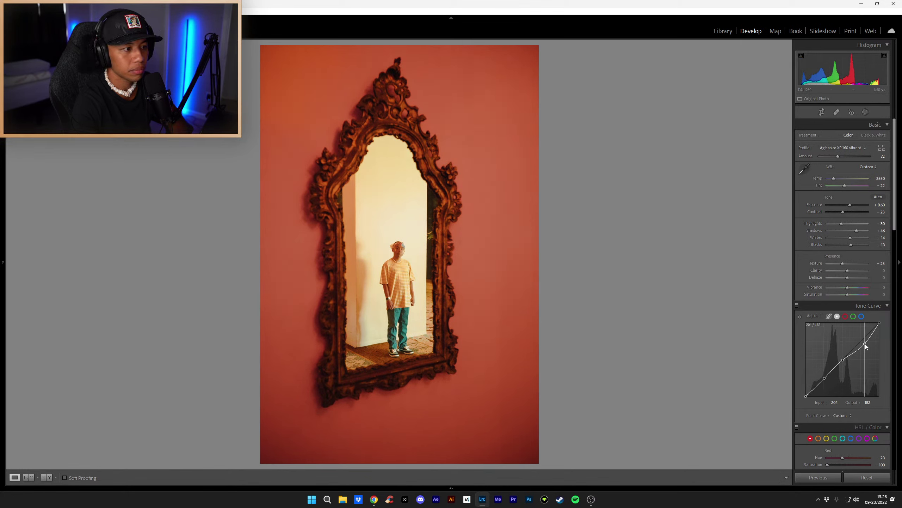
{"action": "left_click_drag", "start_coordinate": [865, 343], "coordinate": [845, 362]}
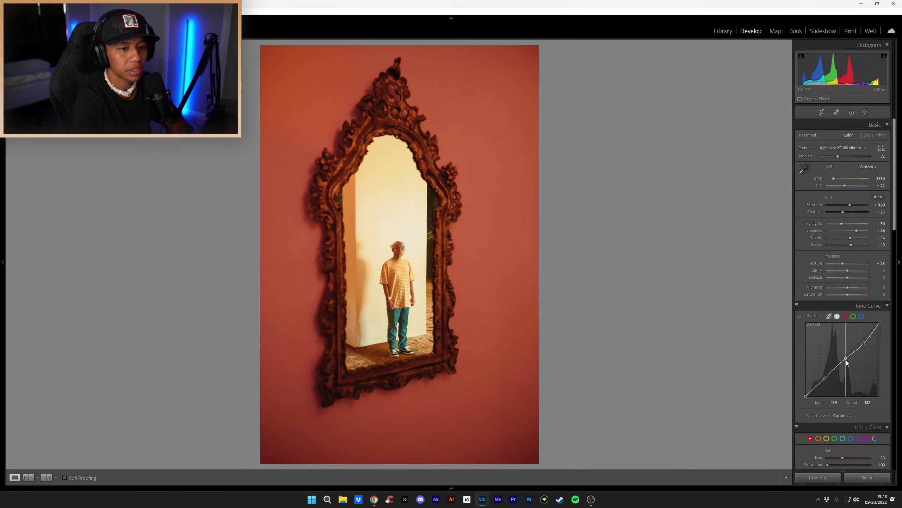
{"action": "left_click_drag", "start_coordinate": [825, 379], "coordinate": [807, 395]}
{"action": "key", "text": "ctrl+z"}
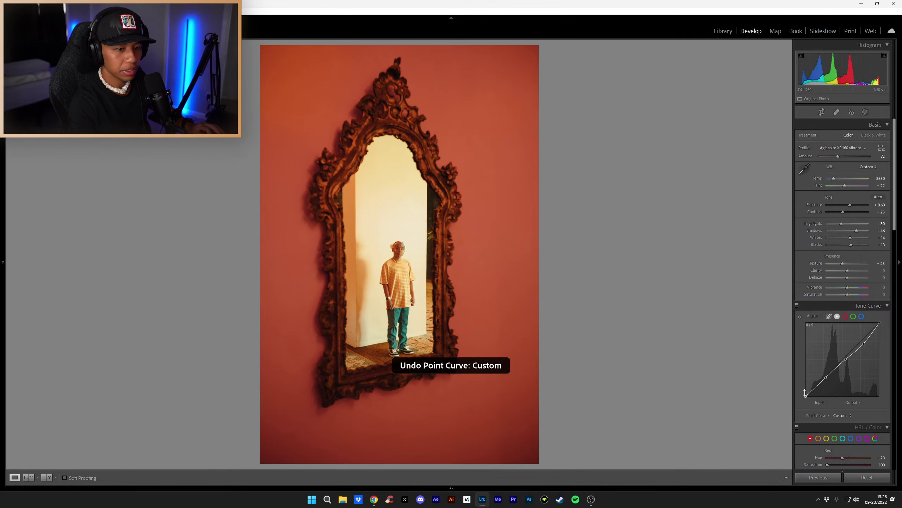
{"action": "left_click_drag", "start_coordinate": [805, 394], "coordinate": [808, 387]}
{"action": "scroll", "coordinate": [805, 402], "scroll_direction": "down", "scroll_amount": 10}
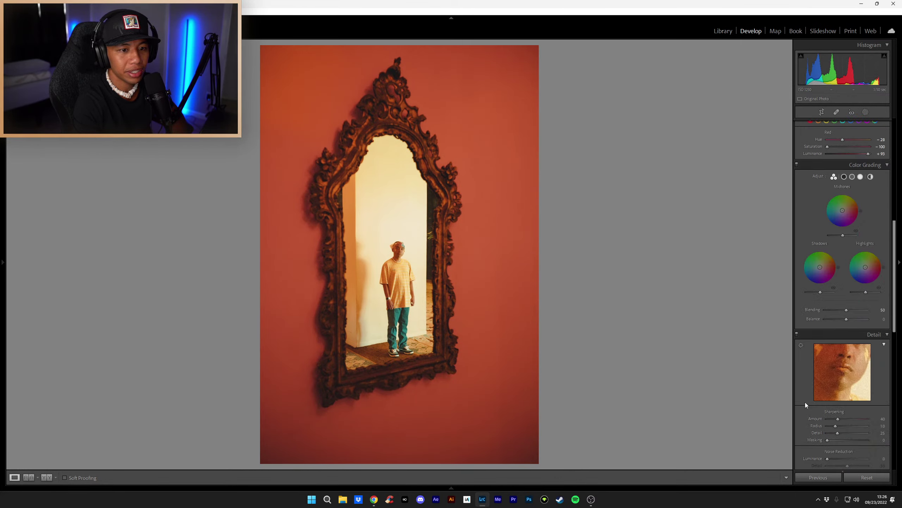
Step: Set the photo's overall vibrance to +9 and saturation to -4
{"action": "scroll", "coordinate": [805, 399], "scroll_direction": "up", "scroll_amount": 10}
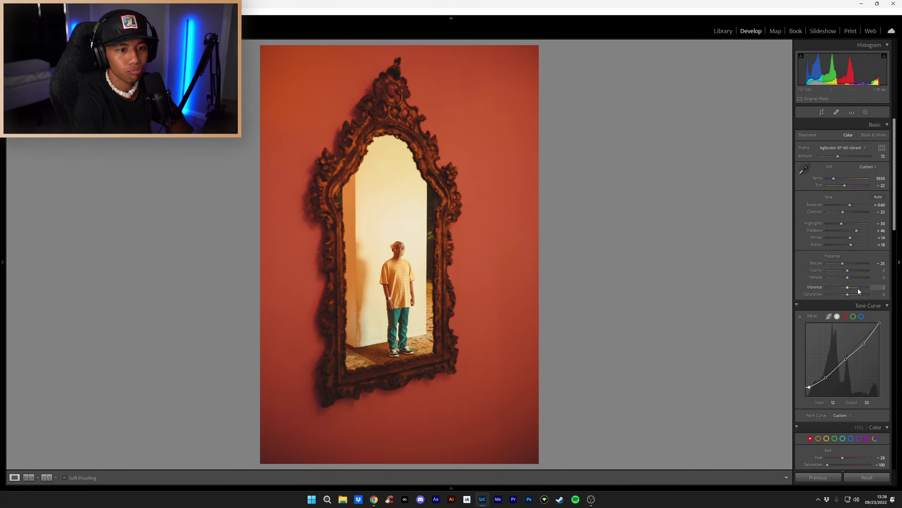
{"action": "left_click_drag", "start_coordinate": [848, 287], "coordinate": [849, 288]}
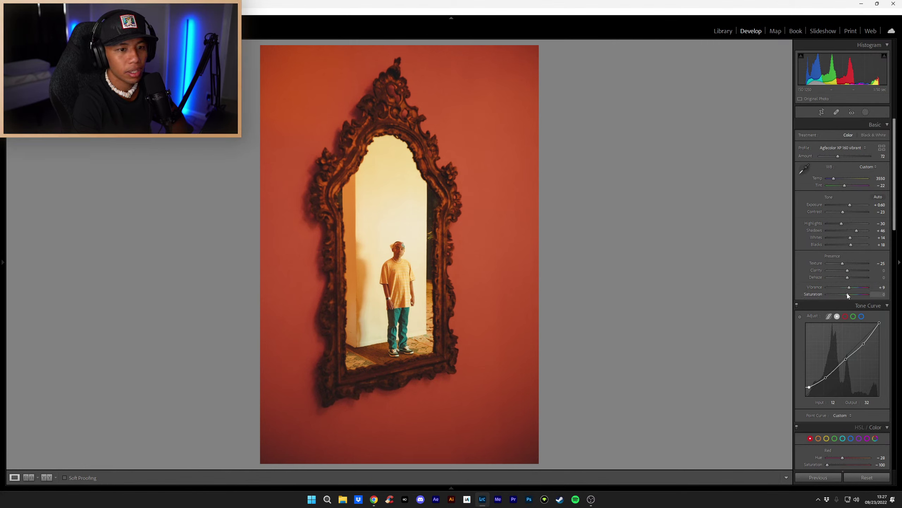
{"action": "left_click_drag", "start_coordinate": [847, 293], "coordinate": [847, 295]}
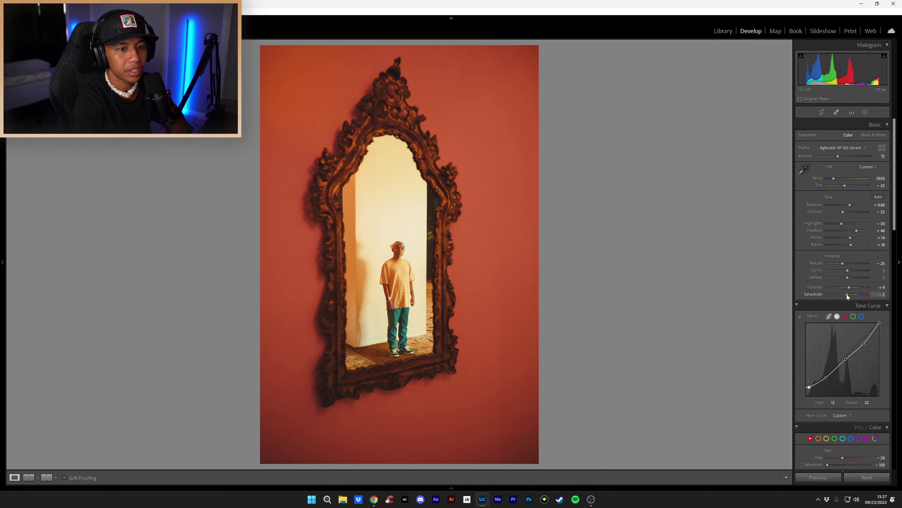
{"action": "left_click", "coordinate": [877, 294]}
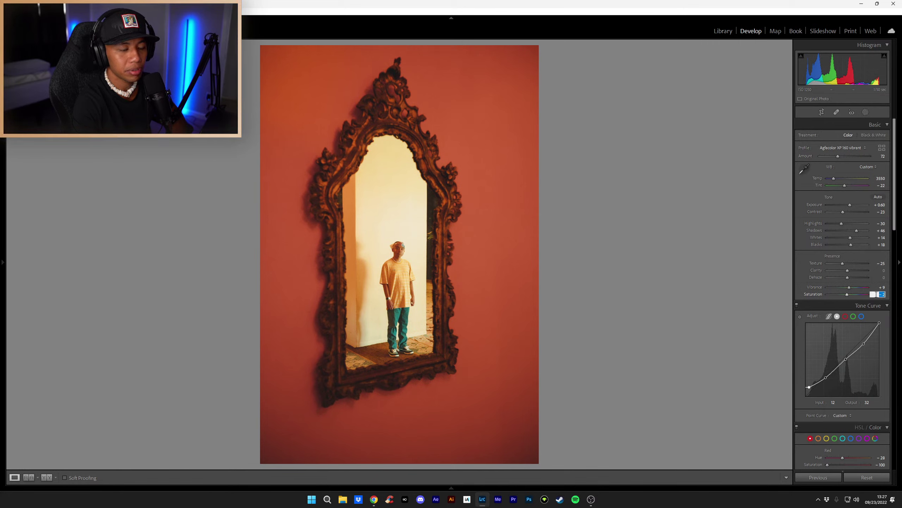
{"action": "type", "text": "-4"}
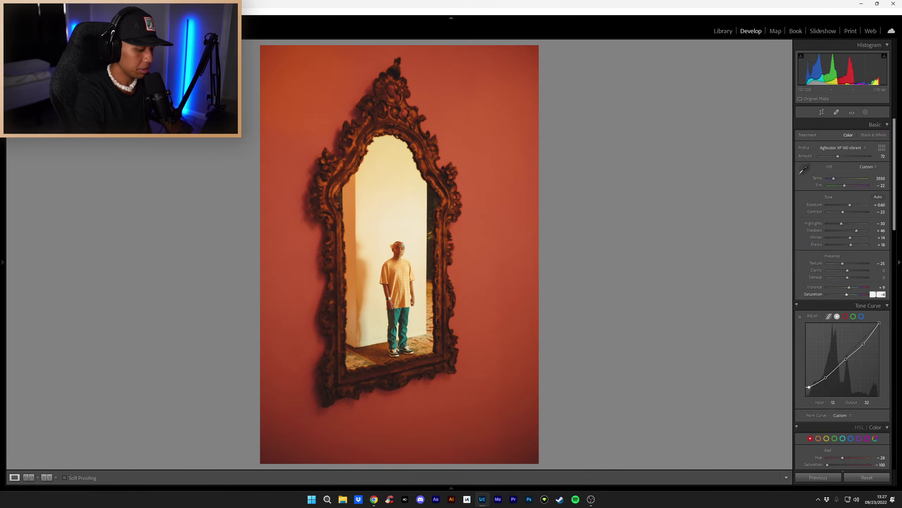
{"action": "key", "text": "Return"}
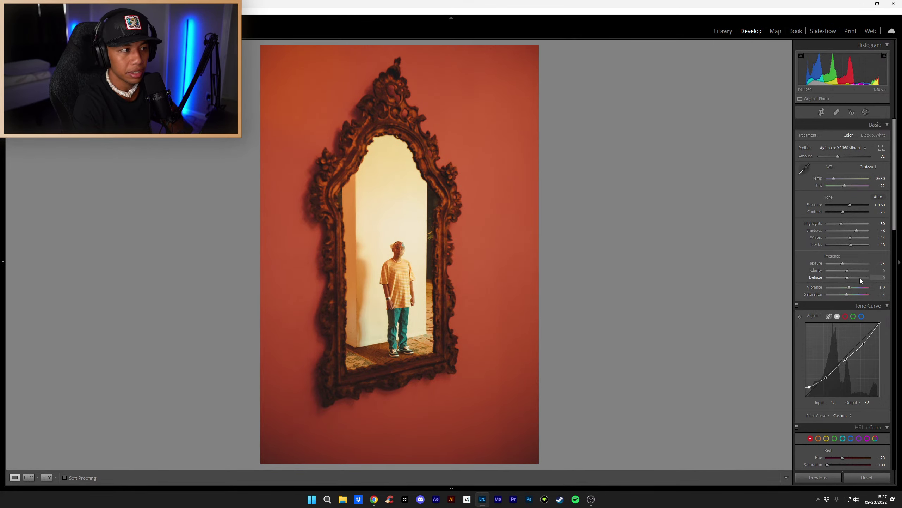
Step: Set the film grain amount to 33
{"action": "scroll", "coordinate": [860, 278], "scroll_direction": "down", "scroll_amount": 15}
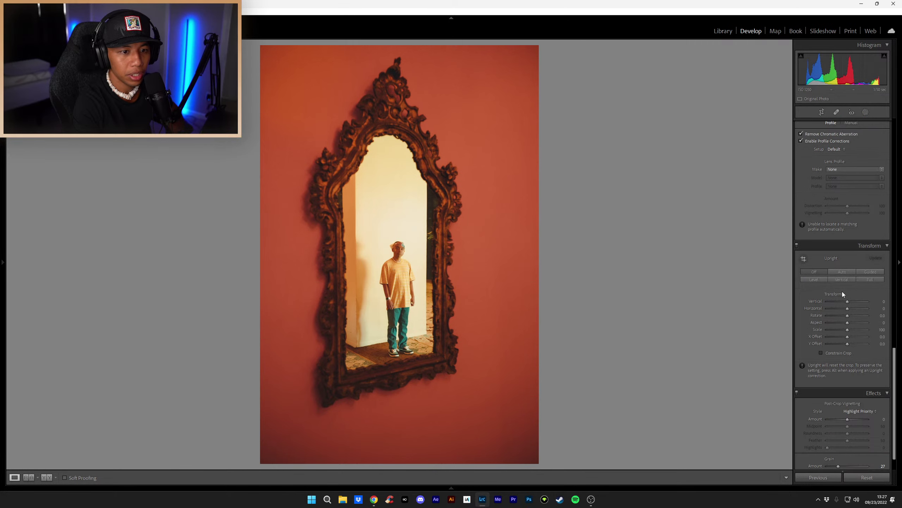
{"action": "scroll", "coordinate": [842, 295], "scroll_direction": "down", "scroll_amount": 1}
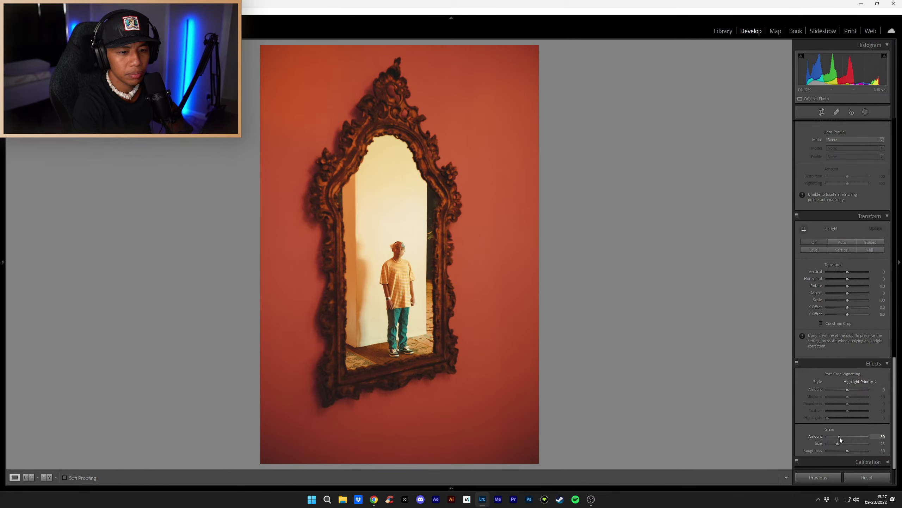
{"action": "left_click_drag", "start_coordinate": [839, 438], "coordinate": [839, 438]}
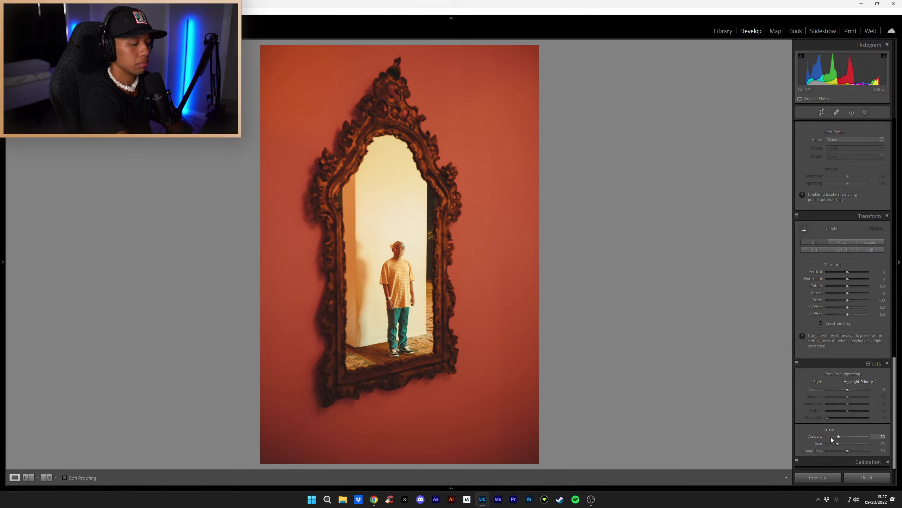
{"action": "key", "text": "Up"}
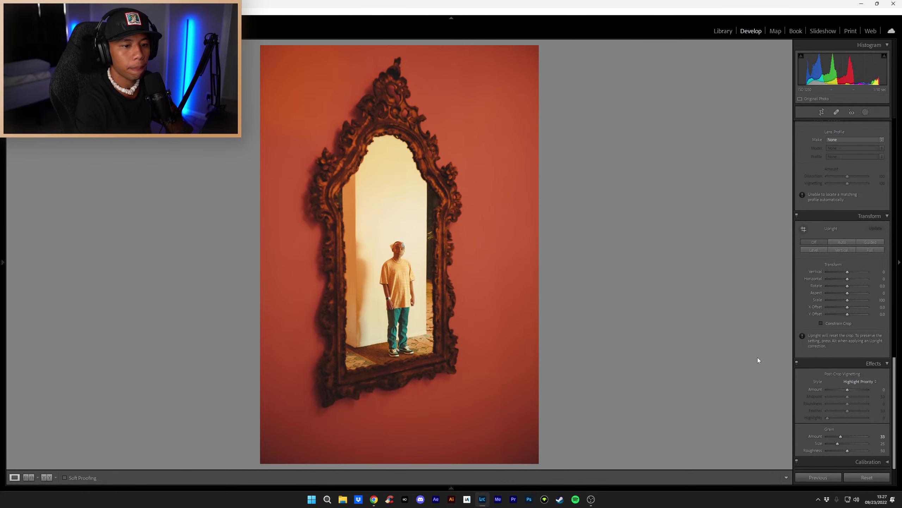
Step: Crop the mirror photo slightly tighter at its original aspect ratio and apply the crop
{"action": "scroll", "coordinate": [850, 370], "scroll_direction": "up", "scroll_amount": 20}
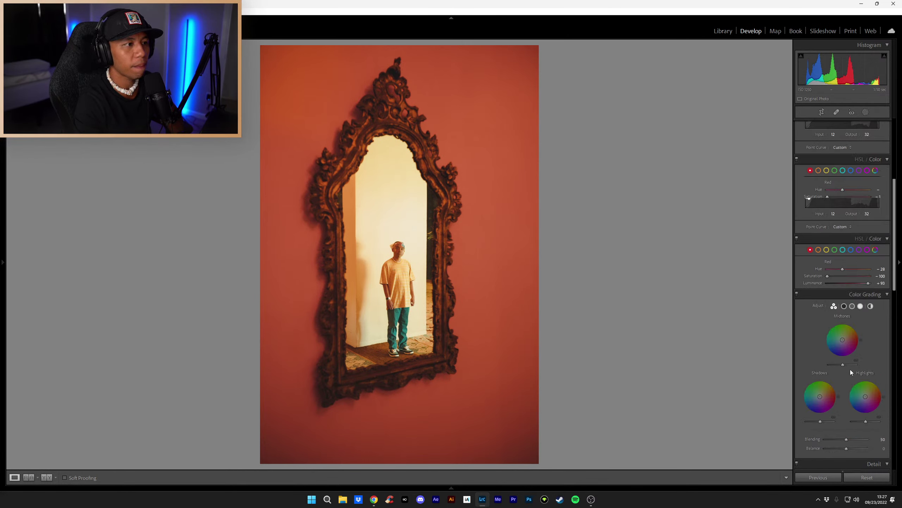
{"action": "left_click", "coordinate": [825, 112]}
{"action": "left_click_drag", "start_coordinate": [539, 256], "coordinate": [533, 255]}
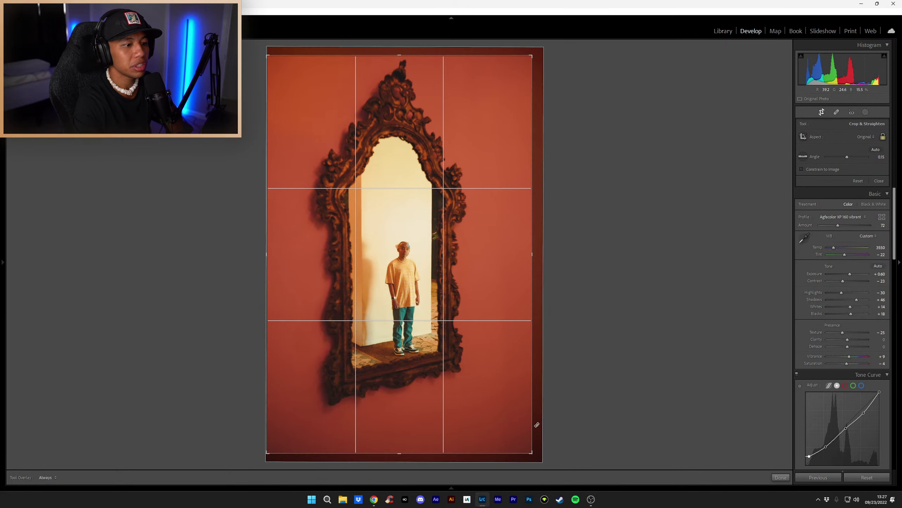
{"action": "left_click", "coordinate": [781, 477]}
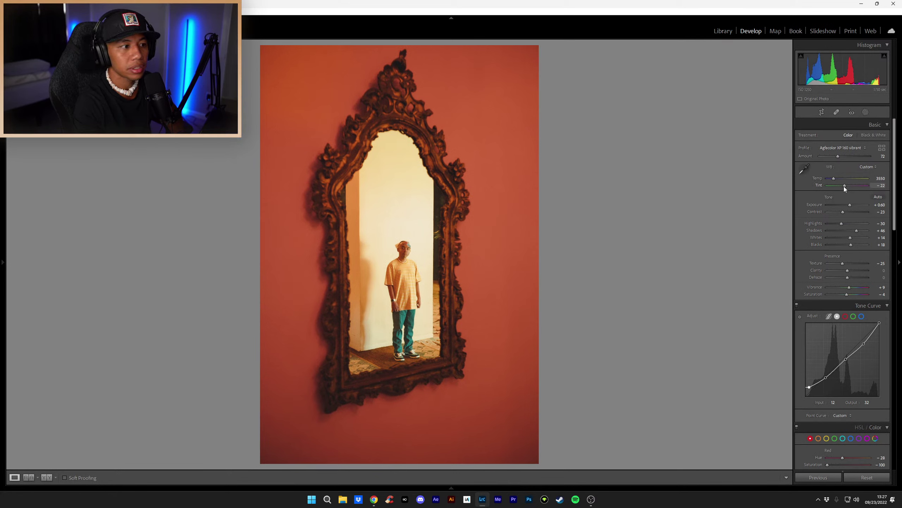
Step: Shift the white balance tint towards magenta to +11
{"action": "left_click_drag", "start_coordinate": [844, 186], "coordinate": [846, 187]}
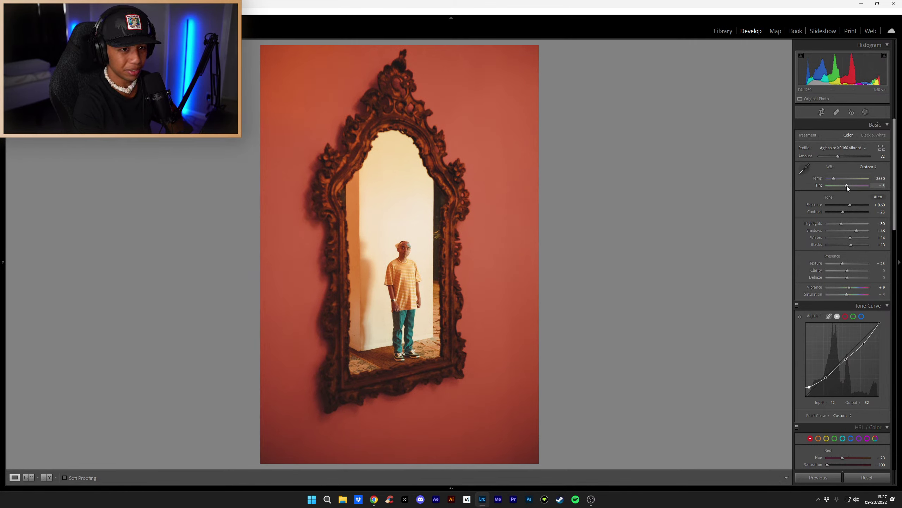
{"action": "left_click_drag", "start_coordinate": [846, 185], "coordinate": [848, 186]}
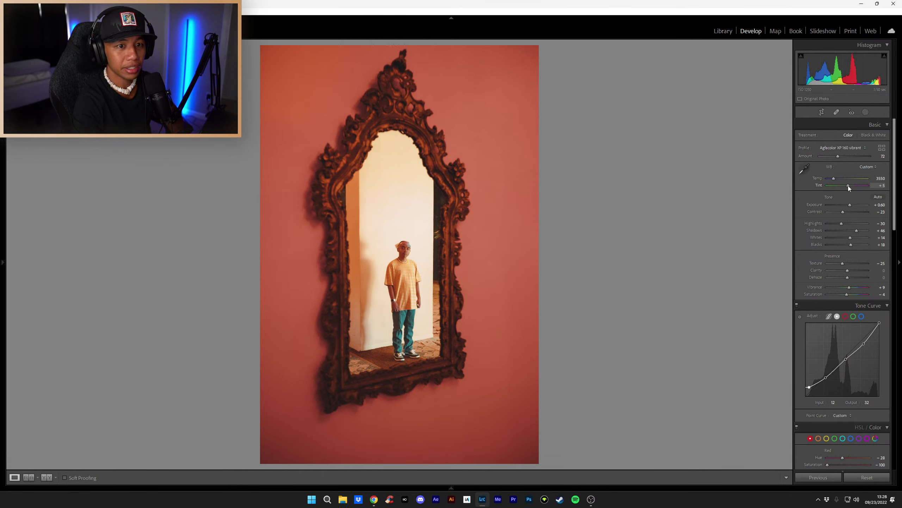
{"action": "left_click_drag", "start_coordinate": [848, 186], "coordinate": [849, 184]}
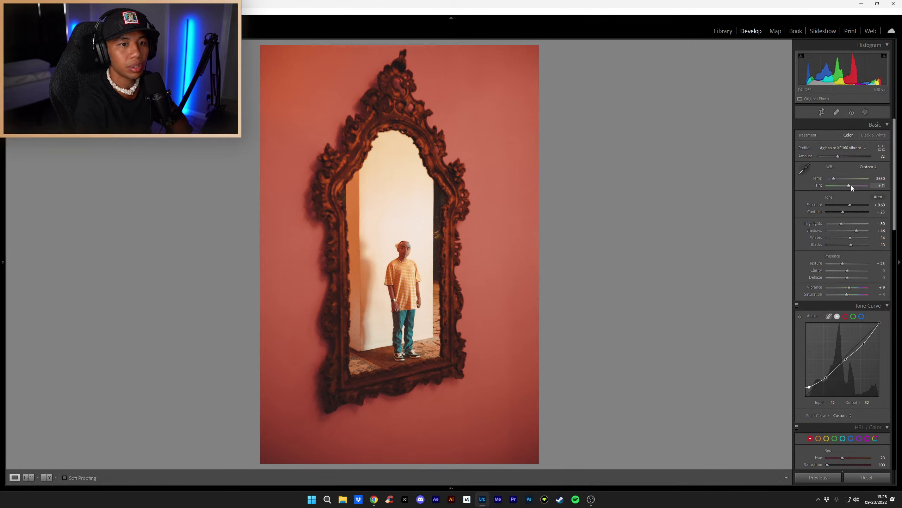
Step: Set the film profile's amount to 67 and the photo's contrast to -13
{"action": "mouse_move", "coordinate": [838, 156]}
{"action": "left_mouse_down"}
{"action": "mouse_move", "coordinate": [847, 154]}
{"action": "mouse_move", "coordinate": [826, 153]}
{"action": "mouse_move", "coordinate": [846, 152]}
{"action": "mouse_move", "coordinate": [836, 153]}
{"action": "left_mouse_up"}
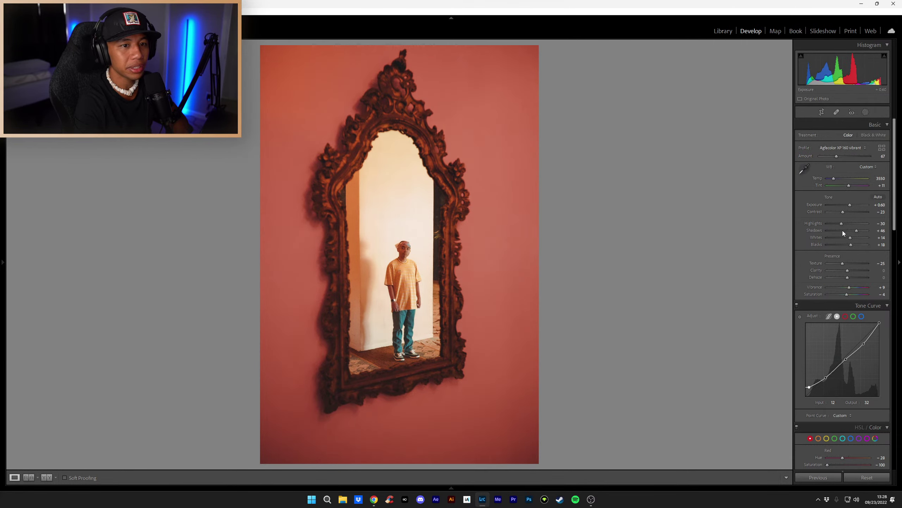
{"action": "left_click_drag", "start_coordinate": [841, 213], "coordinate": [842, 213]}
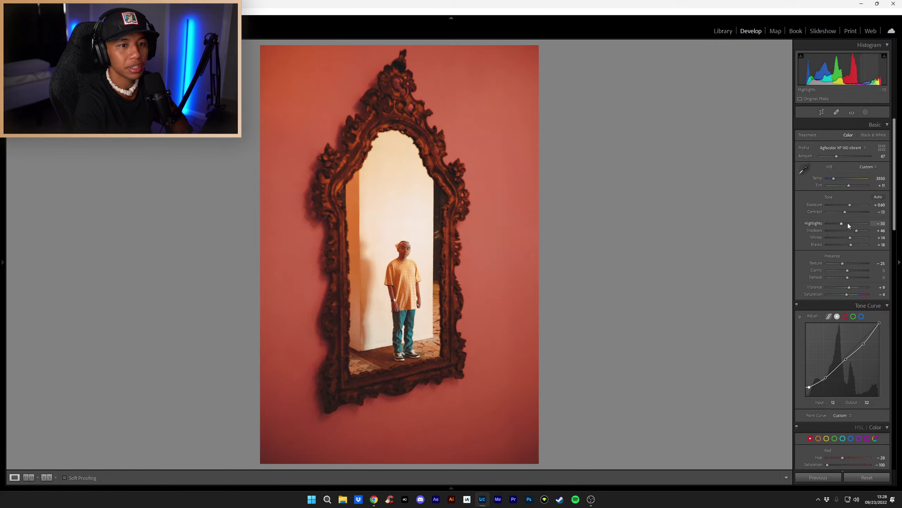
Step: Lower the mirror photo's highlights to -45 and its exposure to +0.50
{"action": "key", "text": "Down"}
{"action": "key", "text": "Down"}
{"action": "key", "text": "Down"}
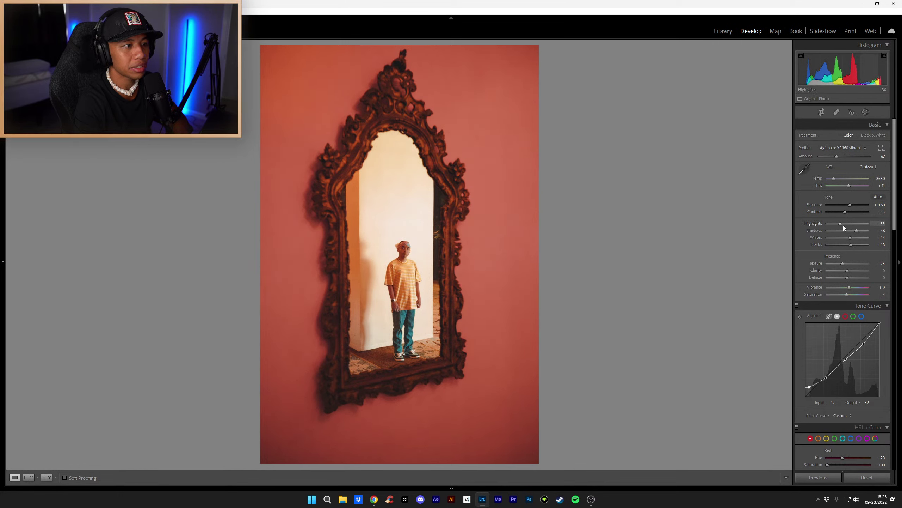
{"action": "key", "text": "Up"}
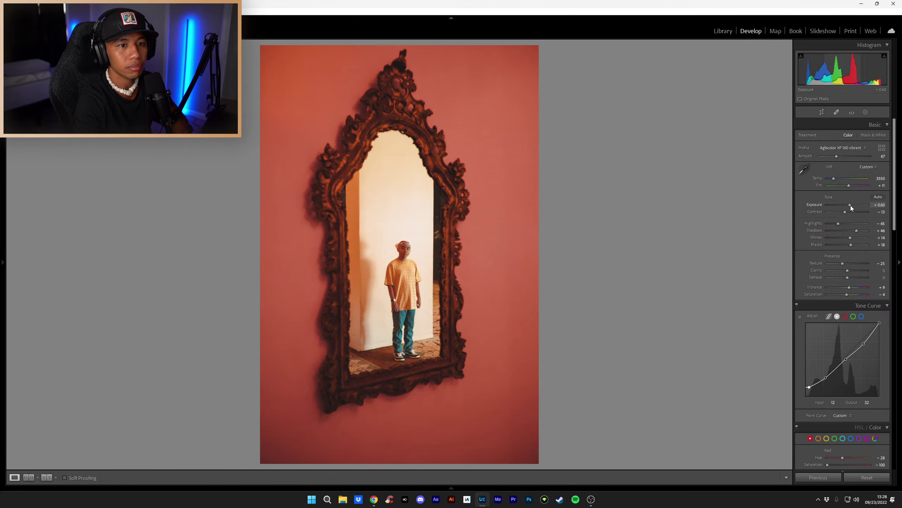
{"action": "key", "text": "Down"}
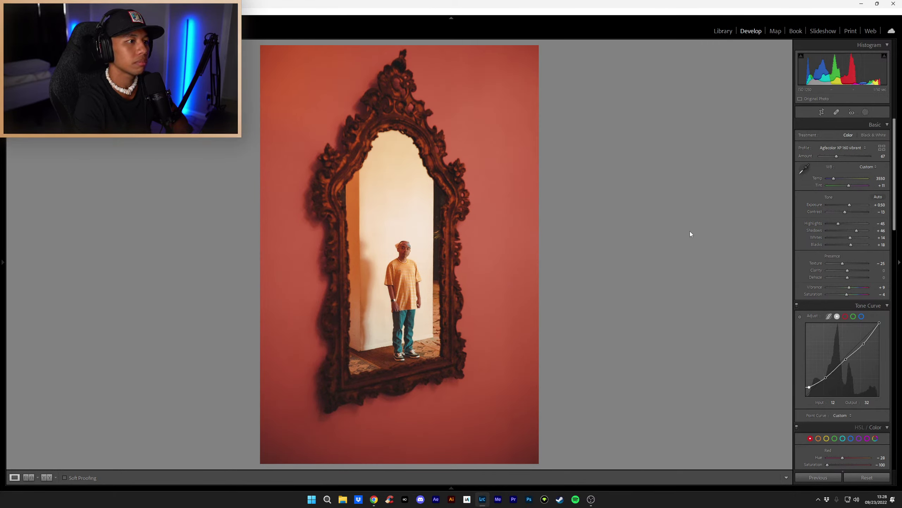
Step: Examine the wall's grain and the mirrored subject close up, and review the whole photo in both the Develop and Library views
{"action": "left_click_drag", "start_coordinate": [544, 185], "coordinate": [511, 168]}
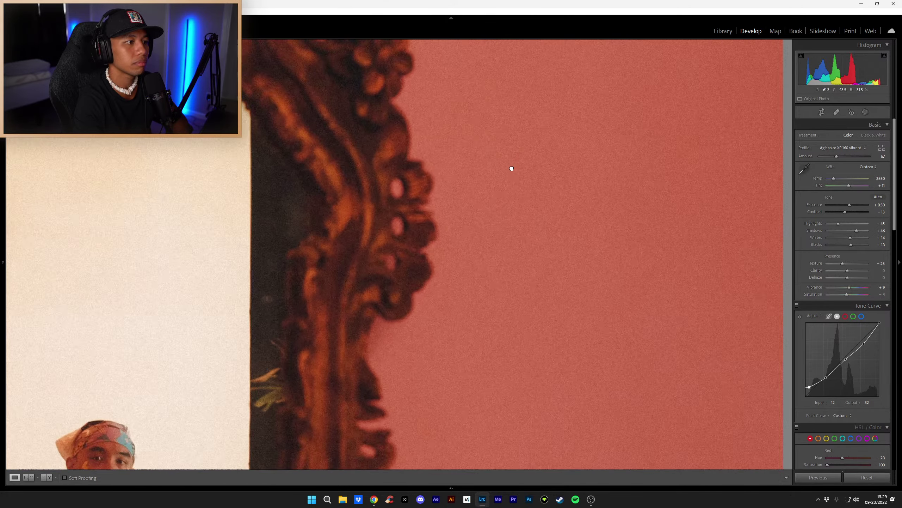
{"action": "left_click", "coordinate": [511, 169]}
{"action": "left_click", "coordinate": [406, 289]}
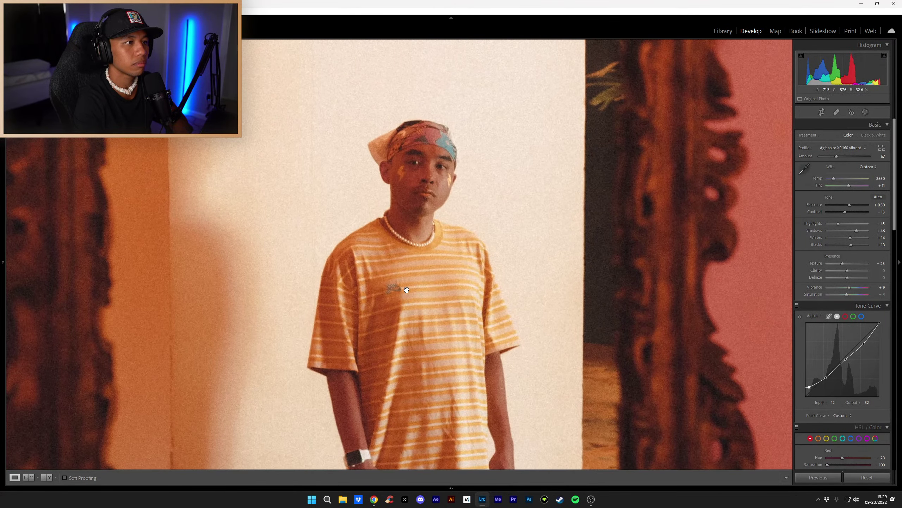
{"action": "left_click", "coordinate": [695, 286]}
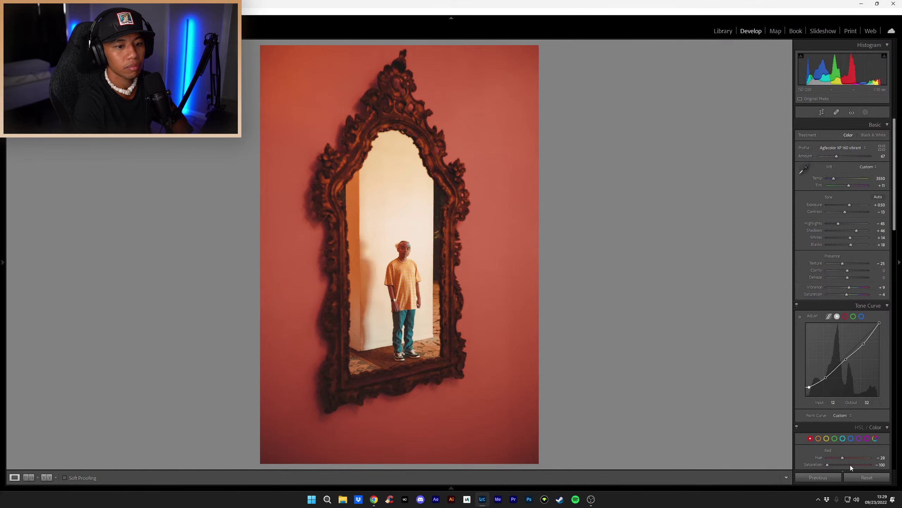
{"action": "left_click", "coordinate": [901, 284]}
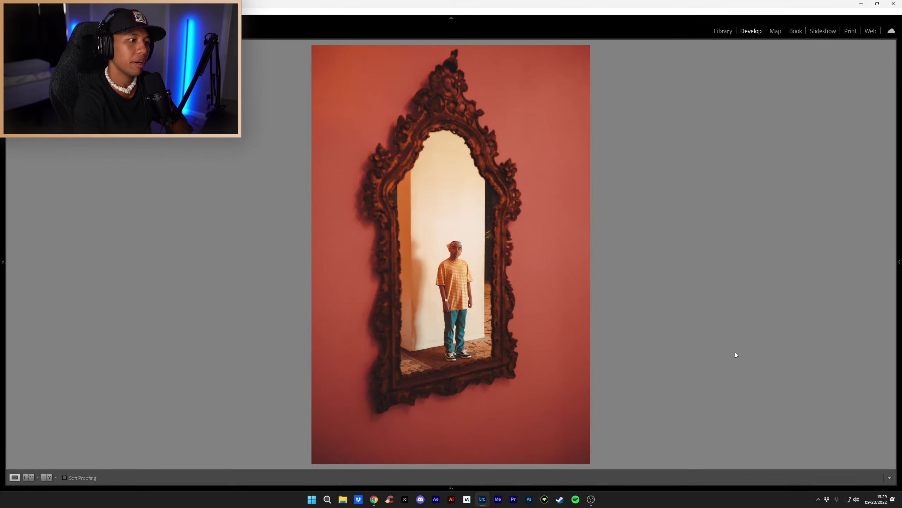
{"action": "left_click", "coordinate": [900, 262]}
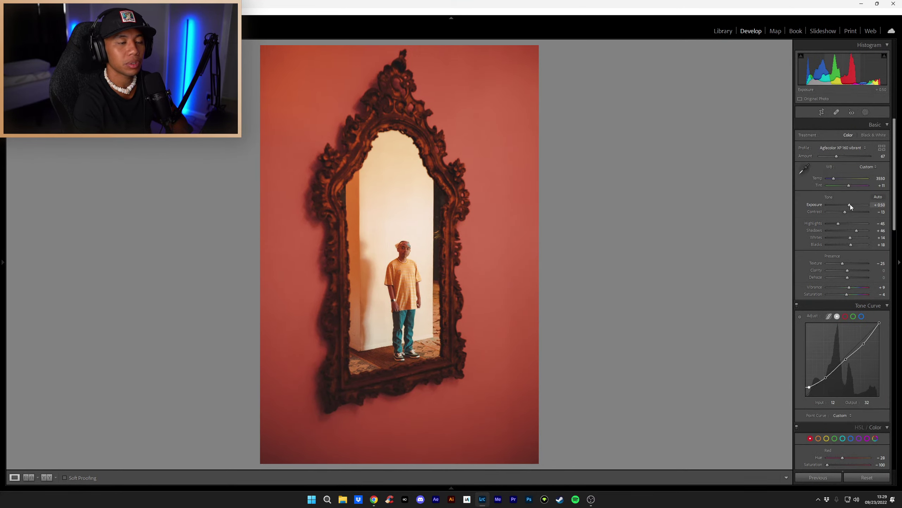
{"action": "scroll", "coordinate": [852, 205], "scroll_direction": "up", "scroll_amount": 2}
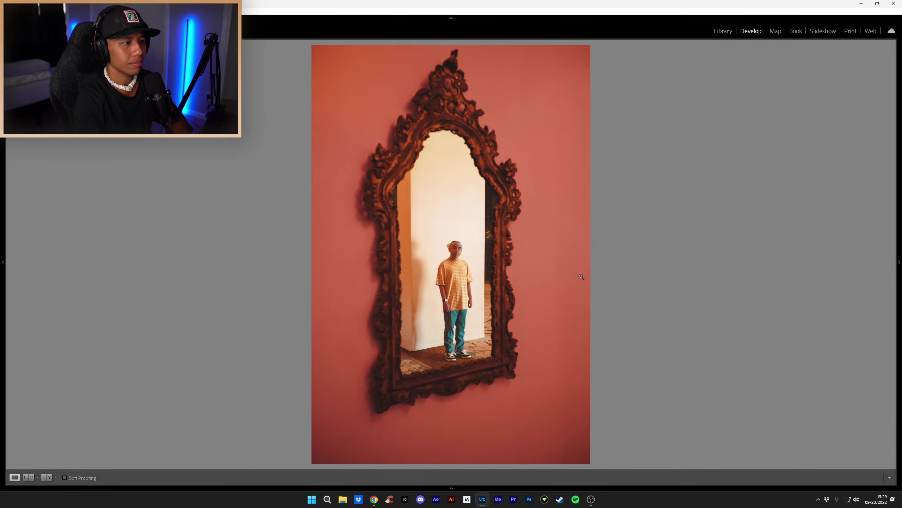
{"action": "mouse_move", "coordinate": [4, 261]}
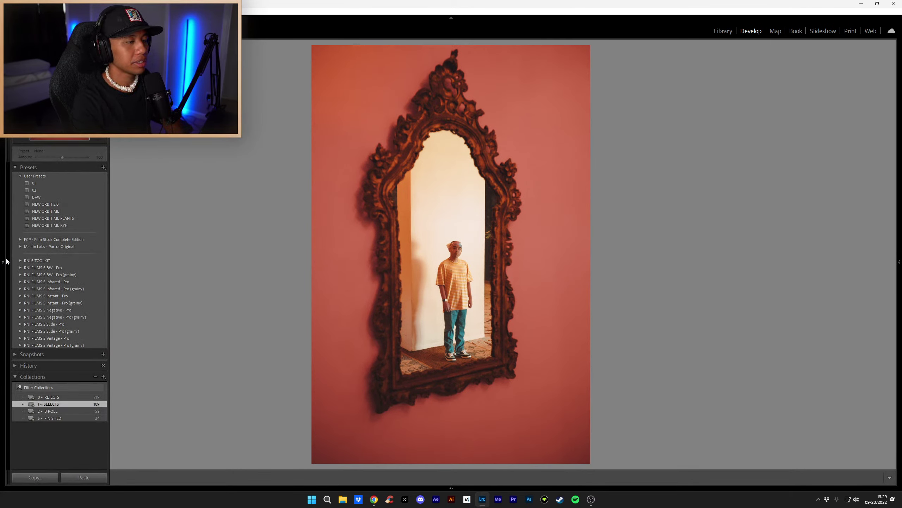
{"action": "left_click", "coordinate": [725, 32]}
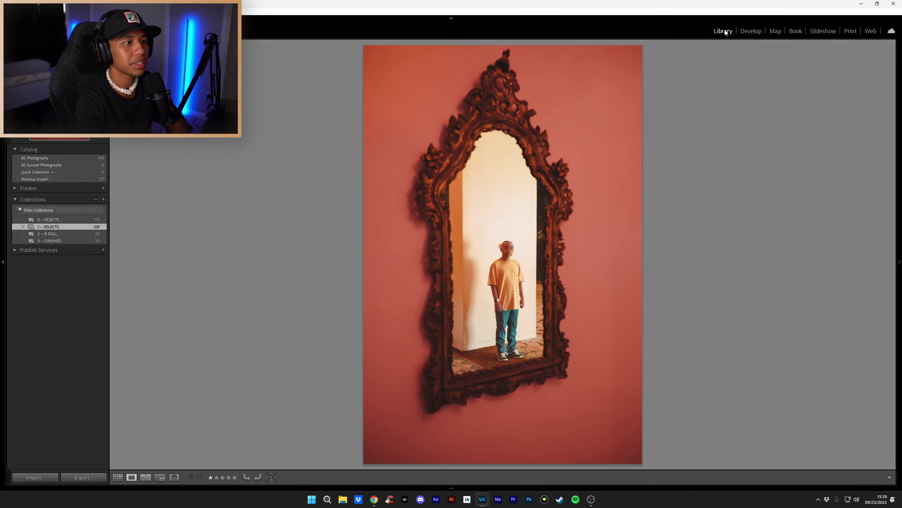
{"action": "left_click", "coordinate": [751, 32]}
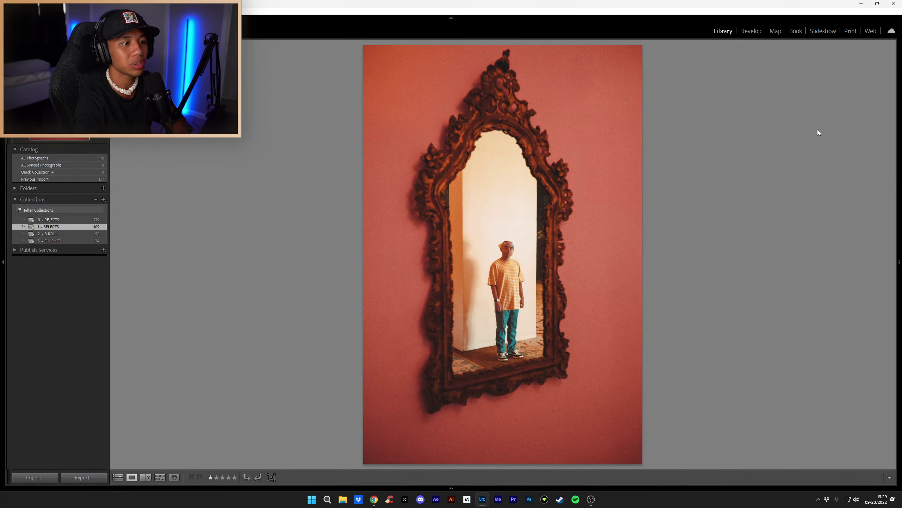
Step: Reduce the mirror photo's film grain amount to 20
{"action": "left_click", "coordinate": [899, 262]}
{"action": "scroll", "coordinate": [853, 276], "scroll_direction": "down", "scroll_amount": 15}
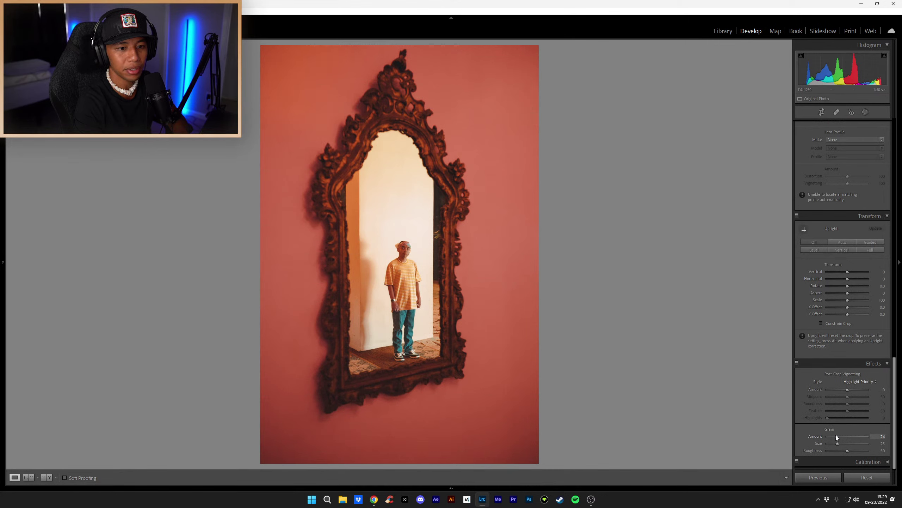
{"action": "left_click_drag", "start_coordinate": [836, 434], "coordinate": [836, 434]}
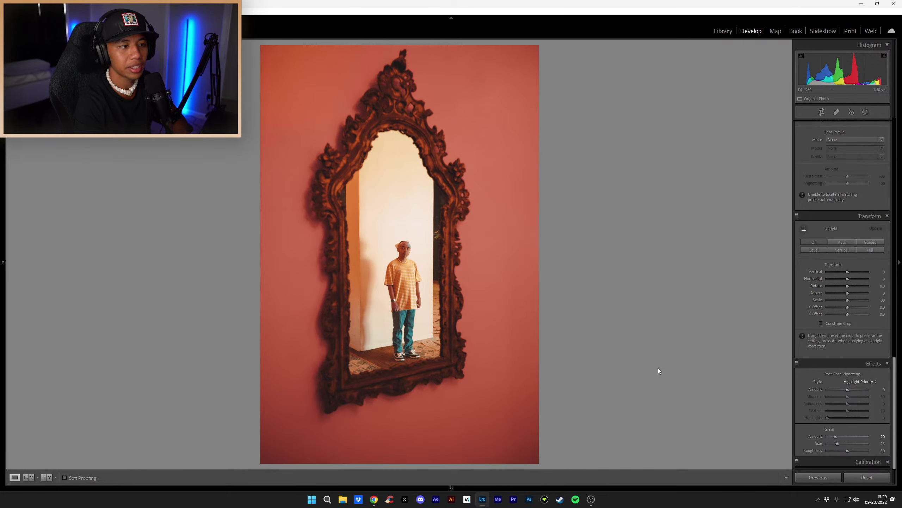
Step: Copy the mirror photo's develop settings without transform, spot removal, crop and masking, and rate the photo 5 stars
{"action": "key", "text": "Tab"}
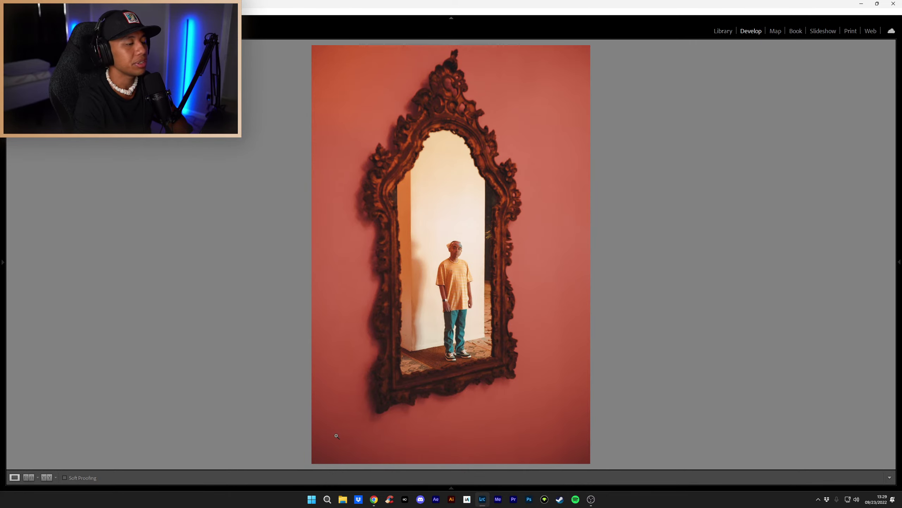
{"action": "mouse_move", "coordinate": [3, 265]}
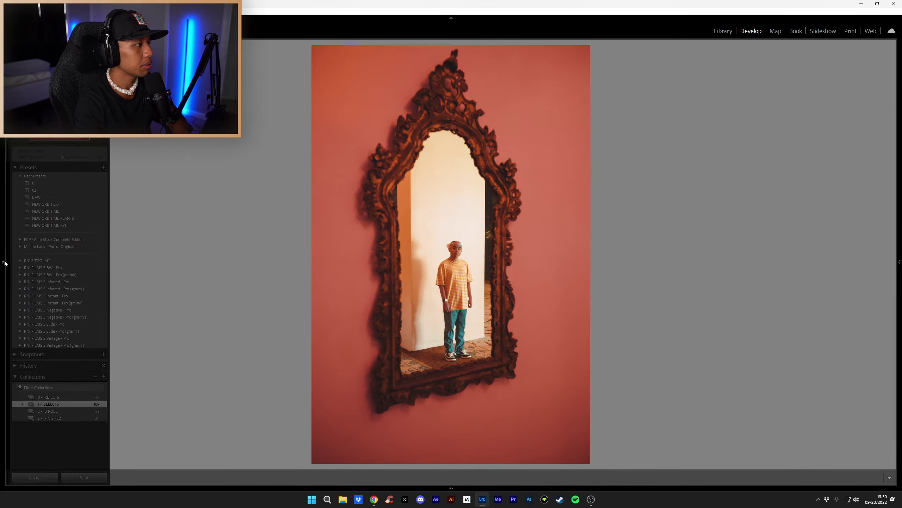
{"action": "left_click", "coordinate": [35, 477]}
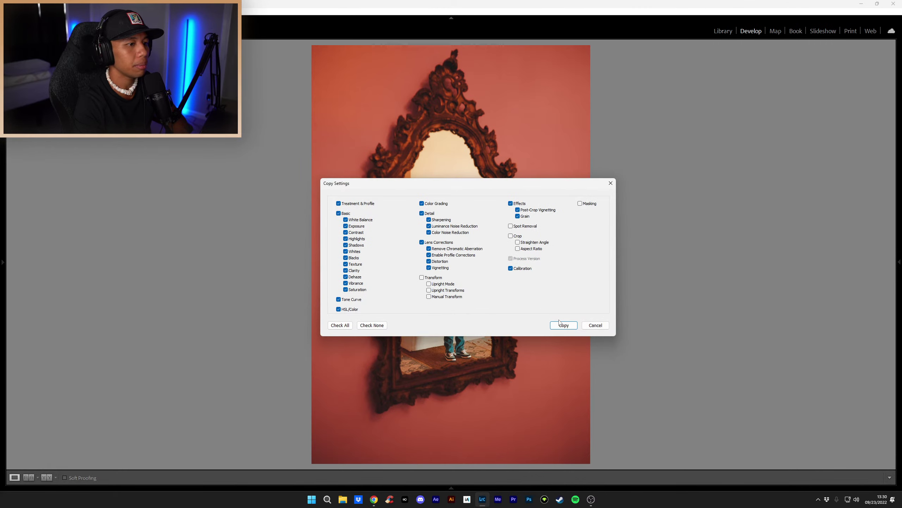
{"action": "left_click", "coordinate": [564, 325]}
{"action": "key", "text": "3"}
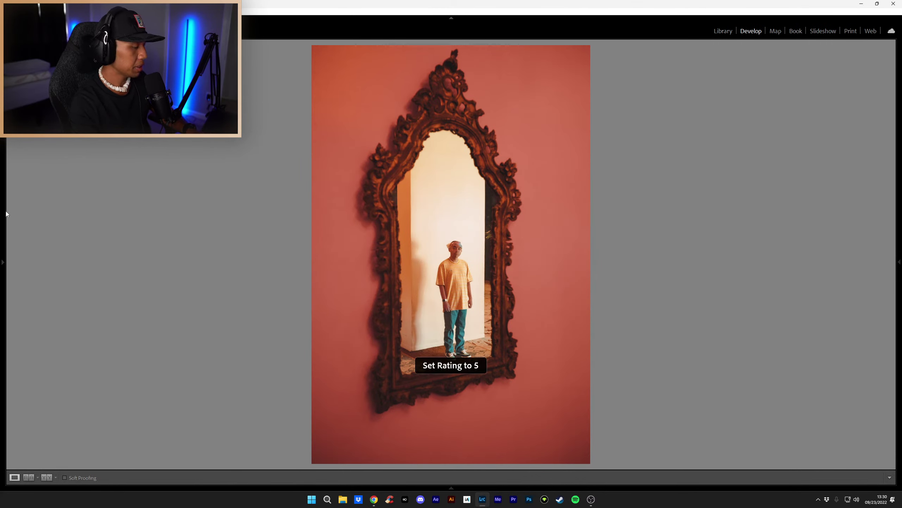
Step: Look past the next mirror shots and open the first beach portrait after them from the Selects collection's grid
{"action": "key", "text": "Right"}
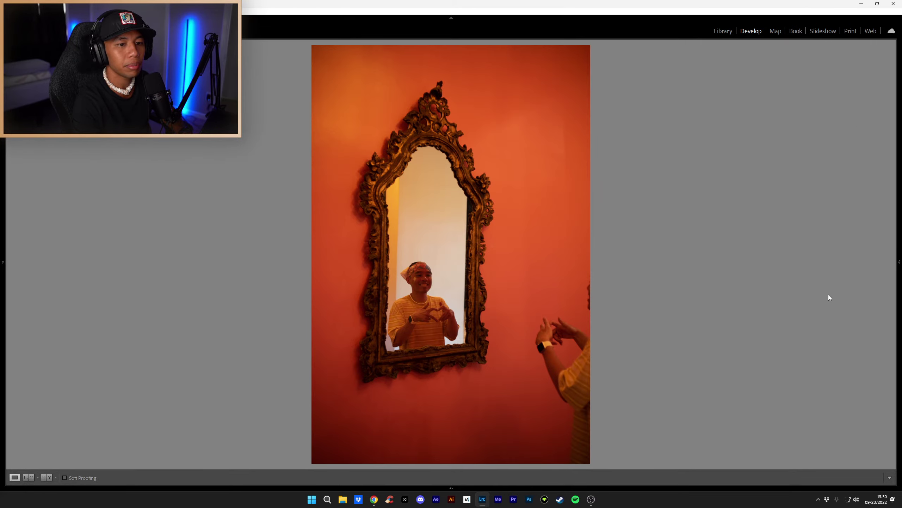
{"action": "key", "text": "Right"}
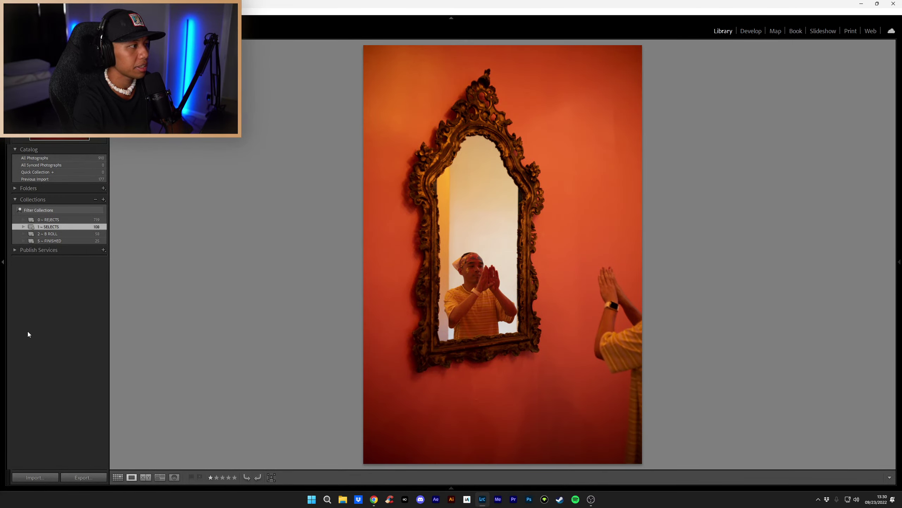
{"action": "left_click", "coordinate": [118, 478]}
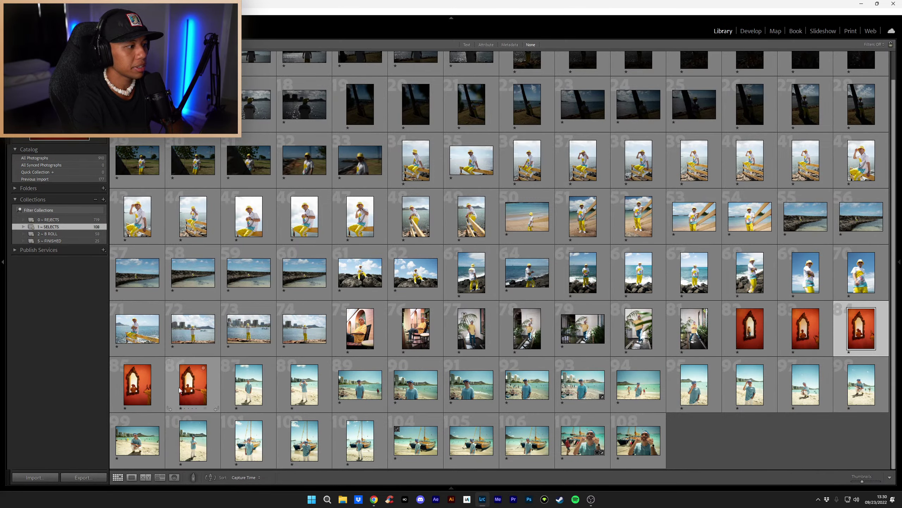
{"action": "double_click", "coordinate": [259, 392]}
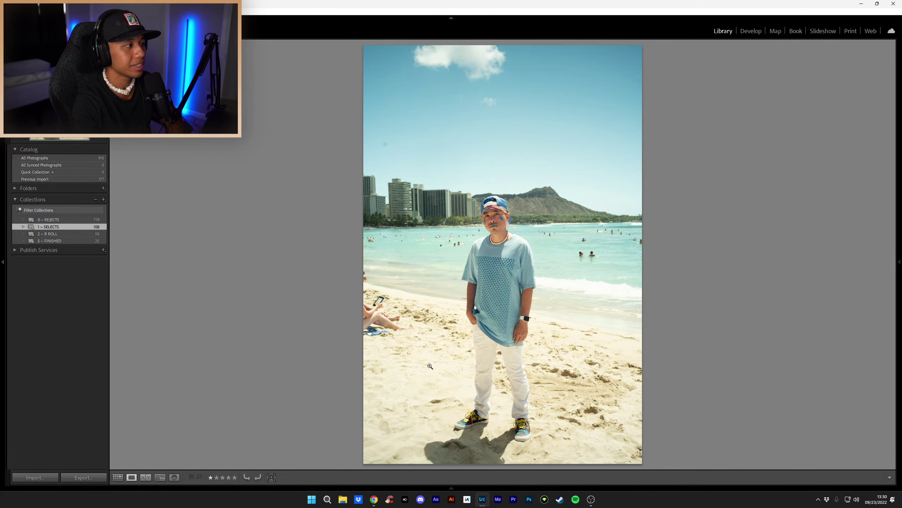
Step: Review the series of beach portraits in the blue T-shirt one by one, comparing poses, framing and colour
{"action": "key", "text": "Right"}
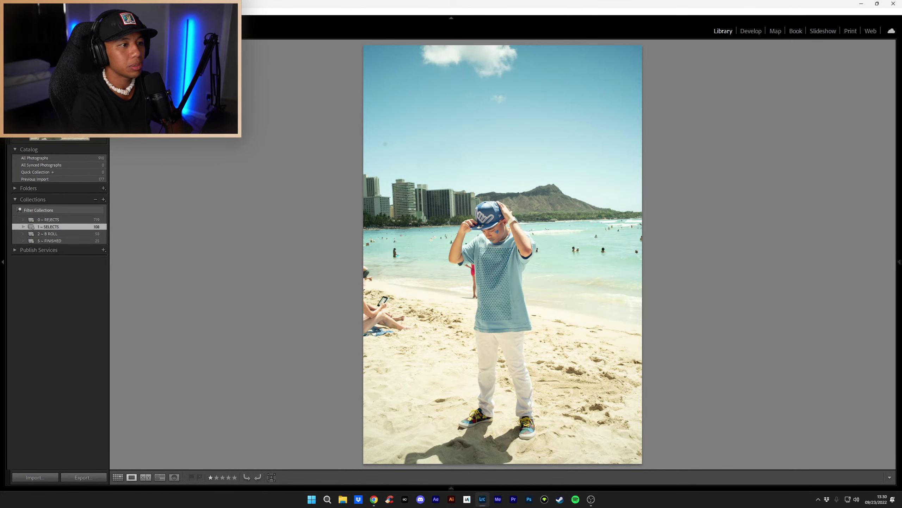
{"action": "key", "text": "Right"}
{"action": "key", "text": "Left"}
{"action": "key", "text": "Left"}
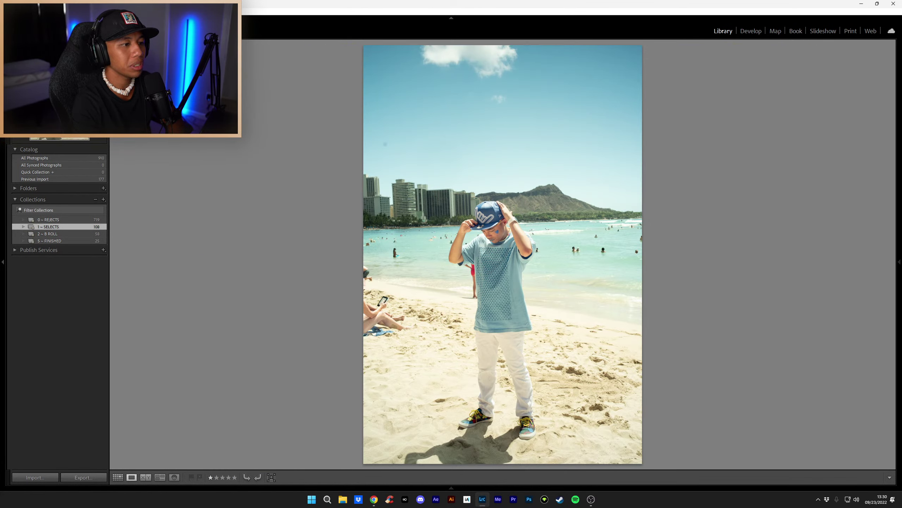
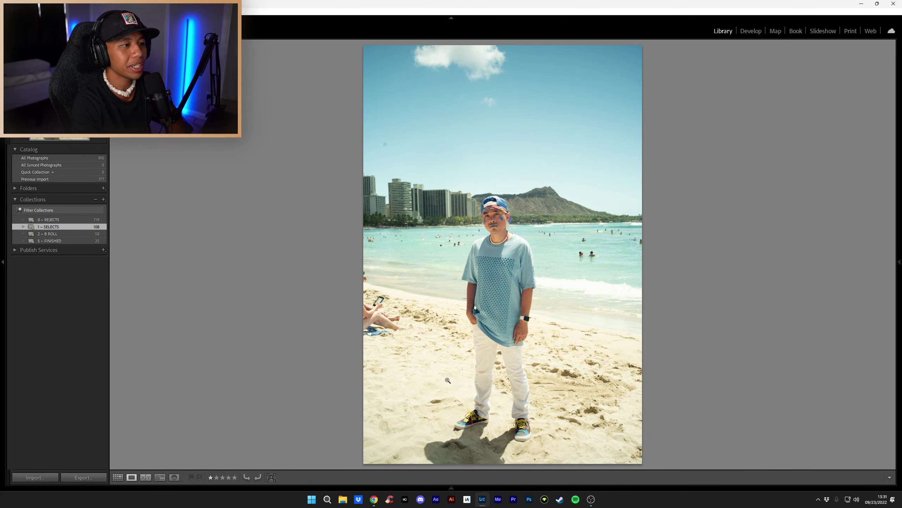
{"action": "key", "text": "Right"}
{"action": "key", "text": "Right"}
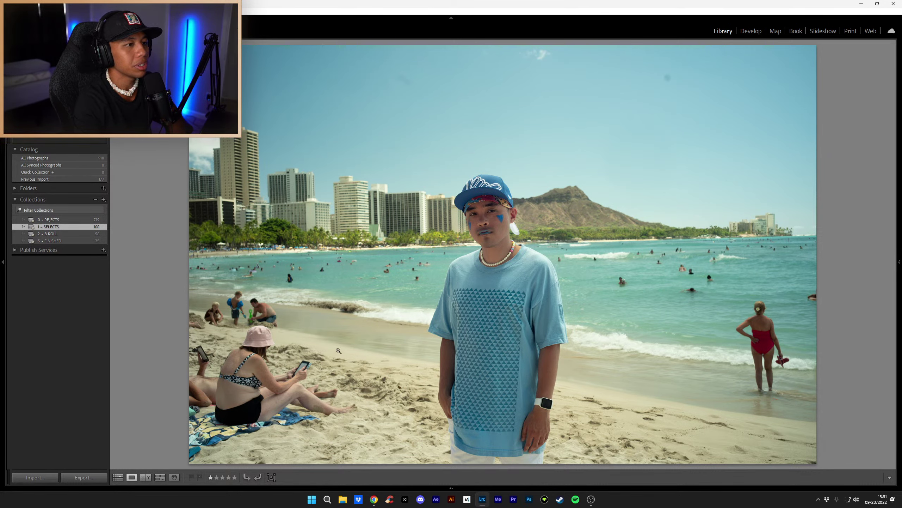
{"action": "key", "text": "Right"}
{"action": "key", "text": "Right"}
{"action": "key", "text": "Right"}
{"action": "key", "text": "Right"}
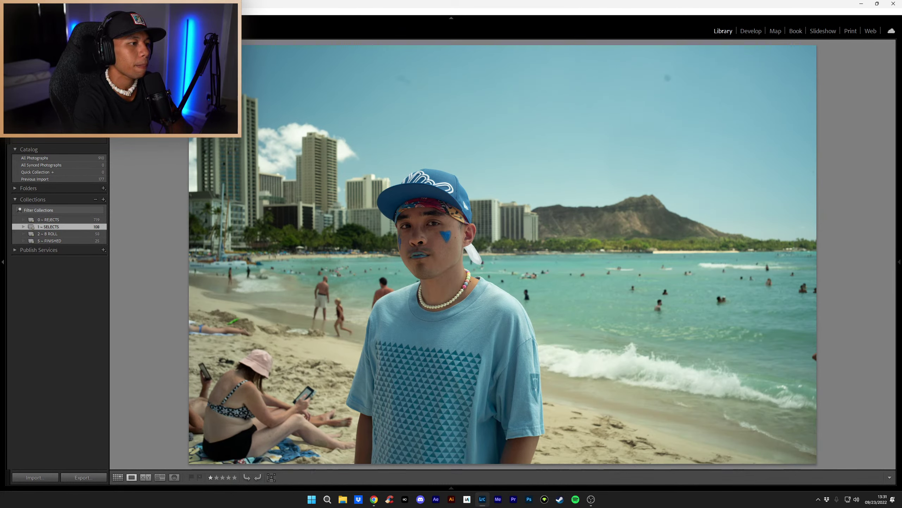
{"action": "key", "text": "Right"}
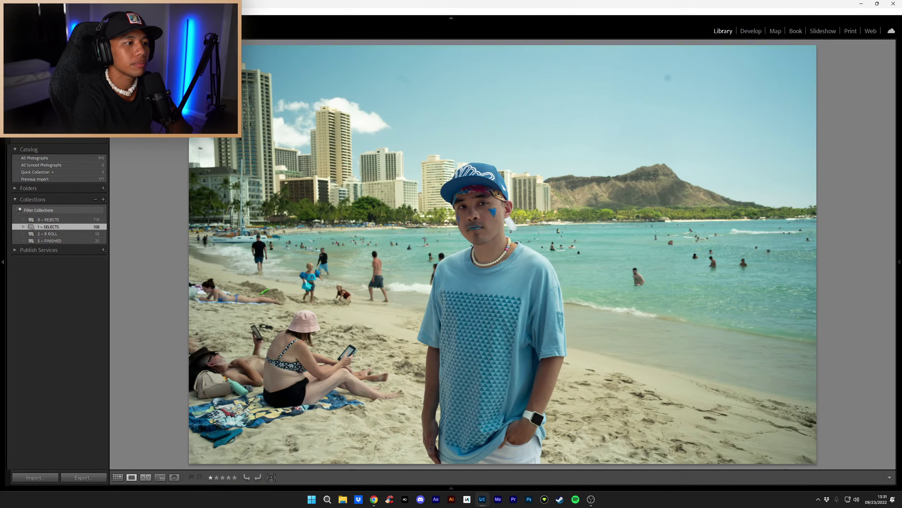
{"action": "key", "text": "Right"}
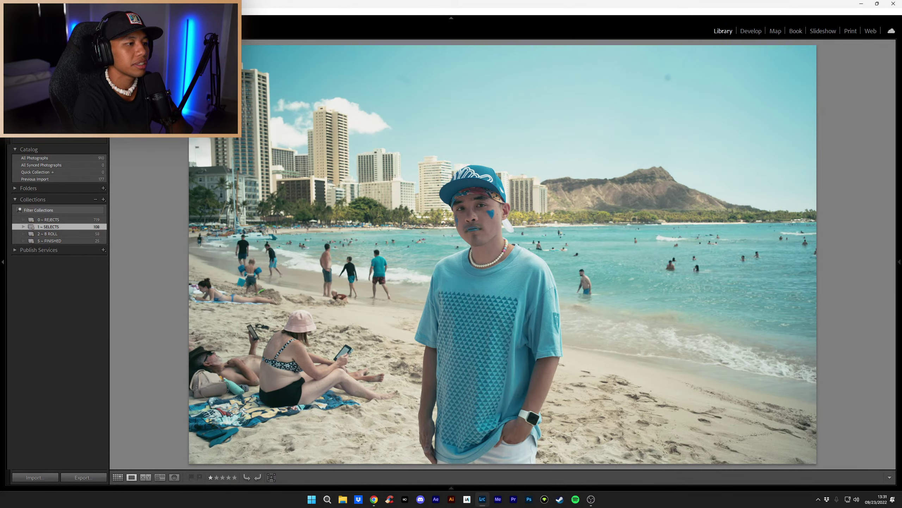
Step: Compare the last two wide beach portraits and open the one with the cooler teal tones for develop editing
{"action": "key", "text": "Left"}
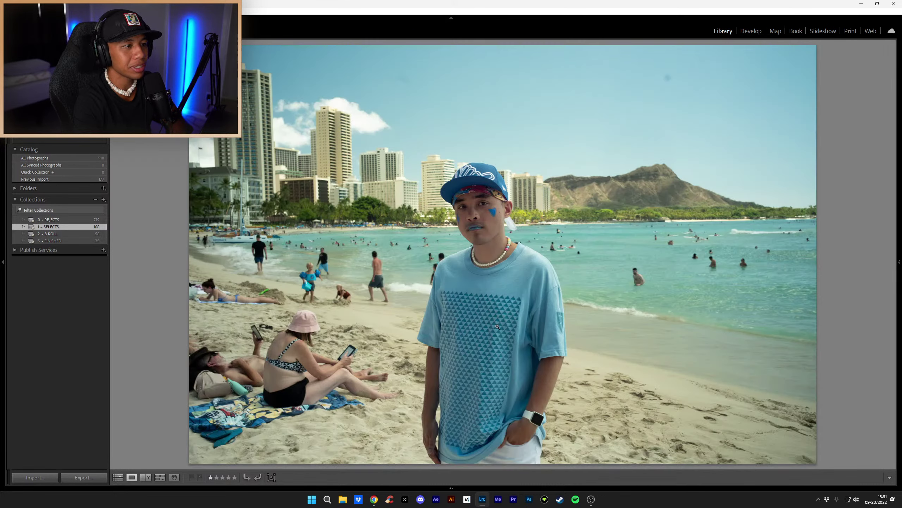
{"action": "key", "text": "Right"}
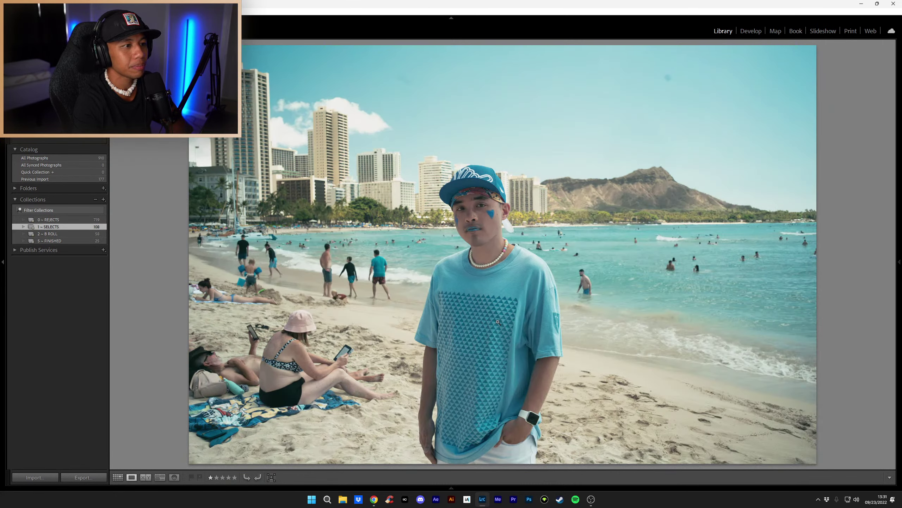
{"action": "key", "text": "F8"}
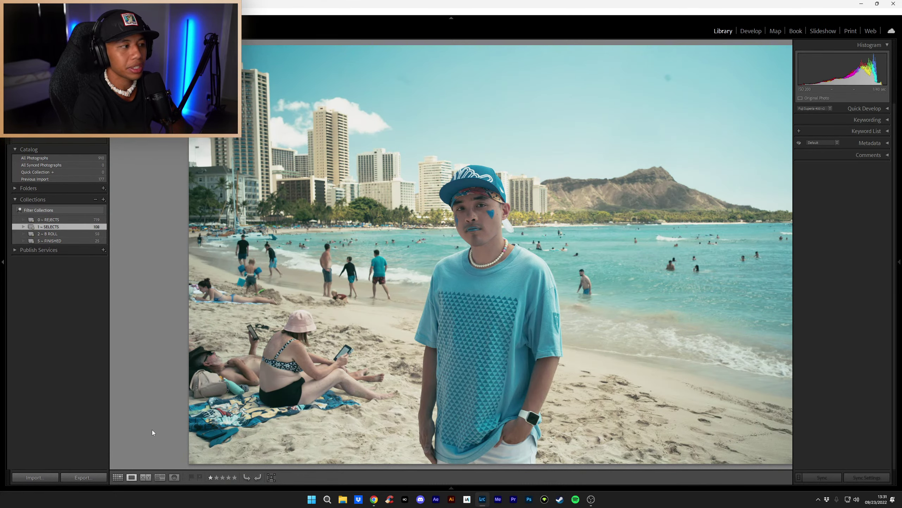
{"action": "left_click", "coordinate": [750, 31]}
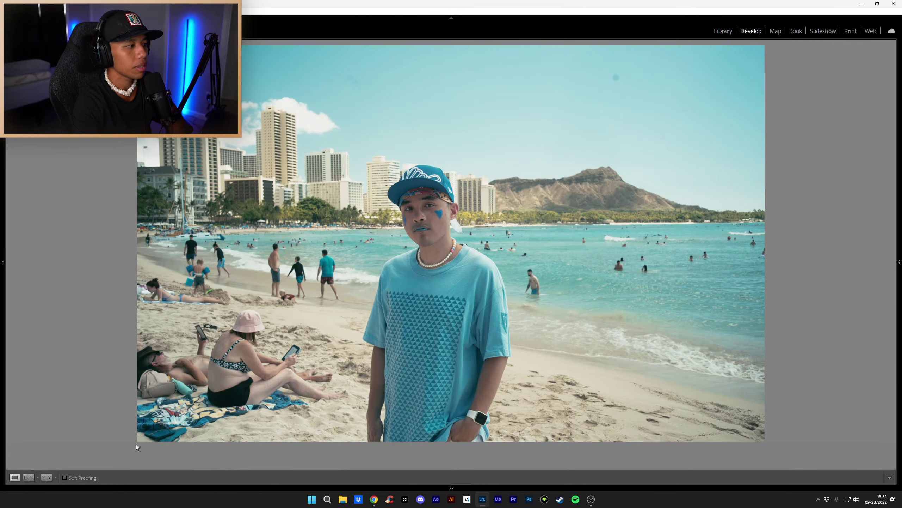
Step: Reset all develop settings of the wide beach portrait in the blue T-shirt
{"action": "key", "text": "F7"}
{"action": "key", "text": "F7"}
{"action": "key", "text": "F8"}
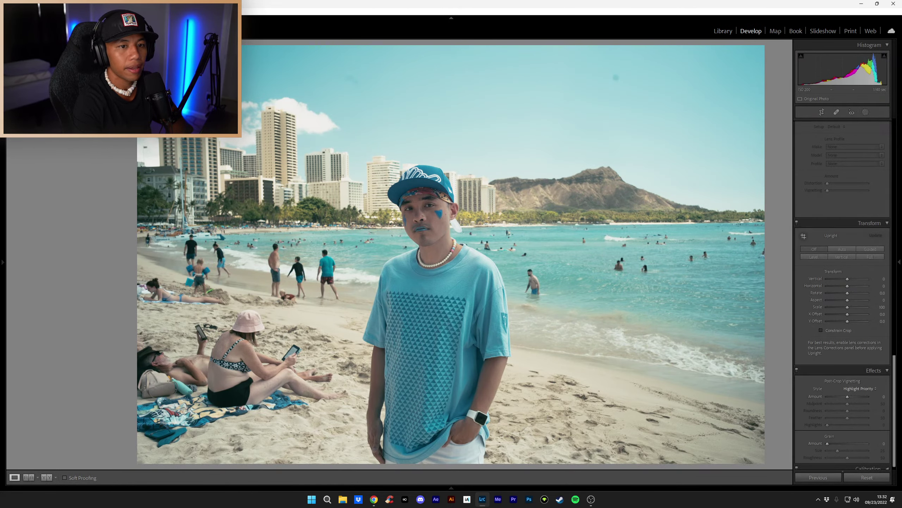
{"action": "left_click", "coordinate": [870, 479]}
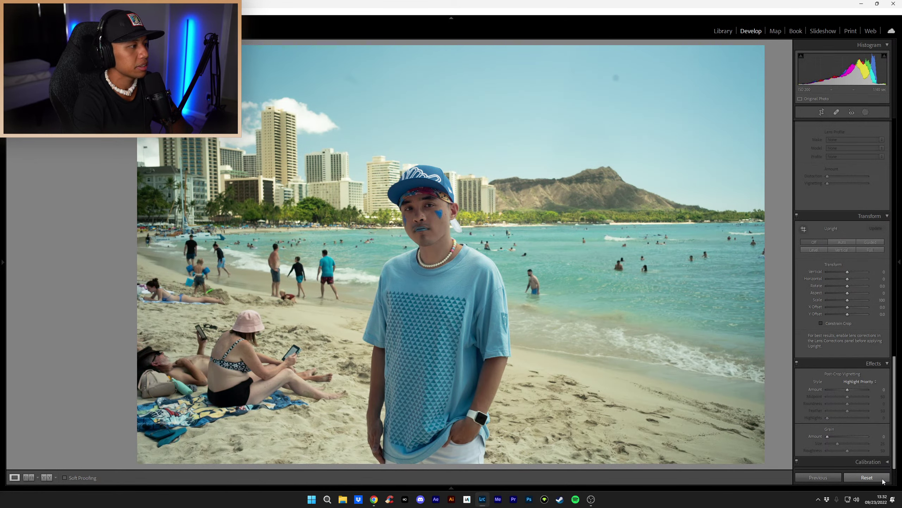
{"action": "key", "text": "F8"}
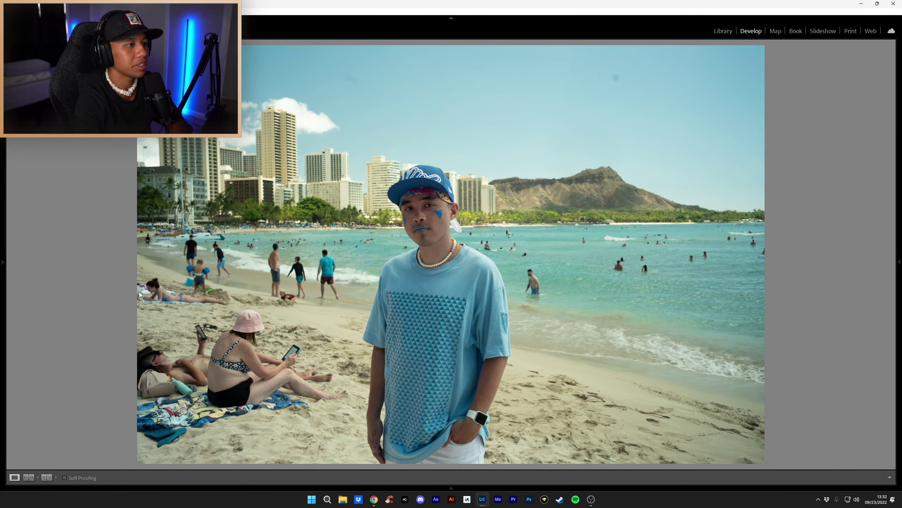
Step: Compare the reset beach portrait with the similar neighbouring frame, then return to the reset one
{"action": "key", "text": "Right"}
{"action": "key", "text": "Left"}
{"action": "key", "text": "Right"}
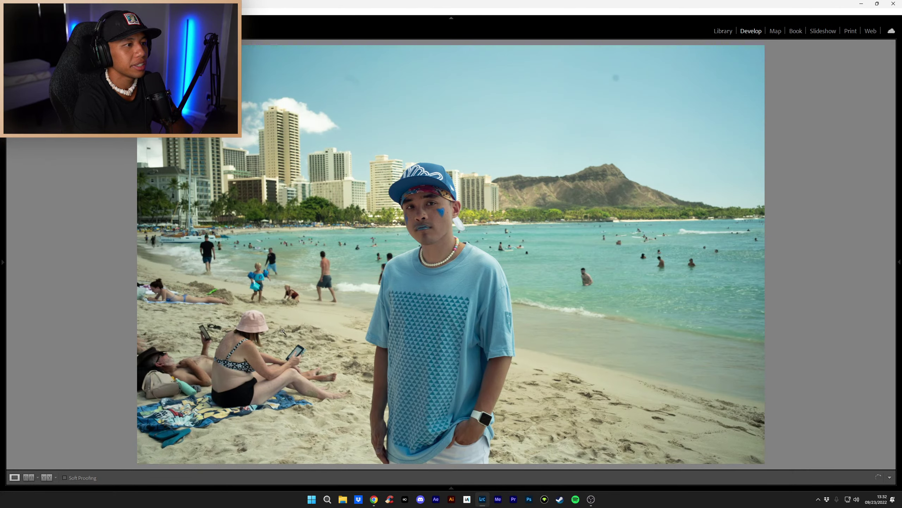
{"action": "key", "text": "Left"}
{"action": "key", "text": "Right"}
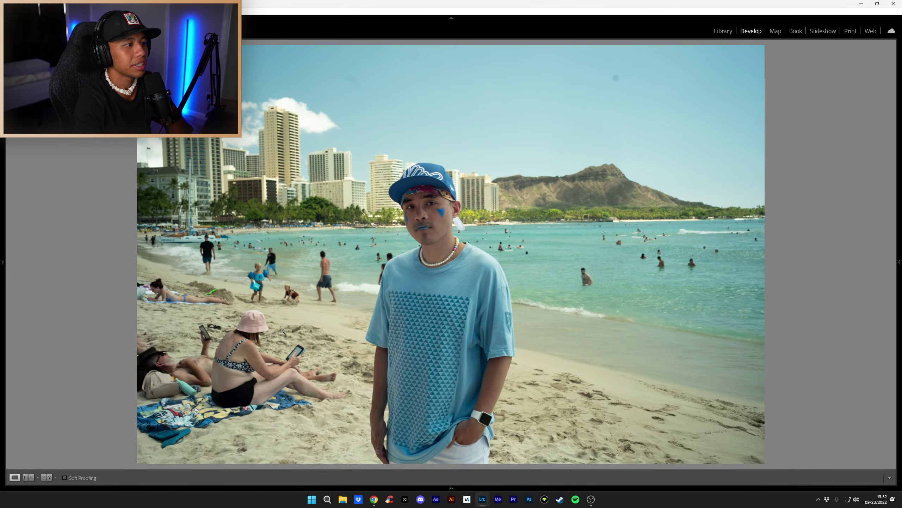
{"action": "key", "text": "Right"}
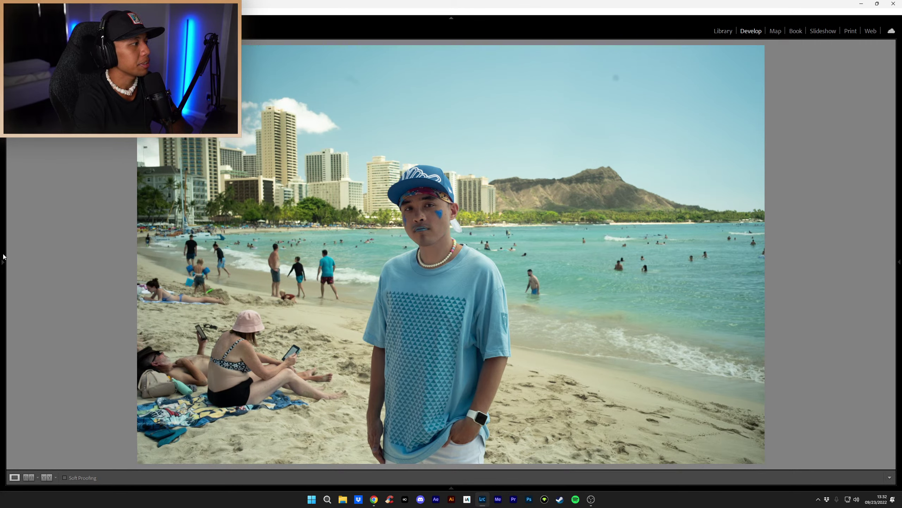
Step: Apply the Agfacolor XP 160 vibrant preset from the RNI Films 5 Vintage - Pro group to the beach portrait
{"action": "mouse_move", "coordinate": [3, 257]}
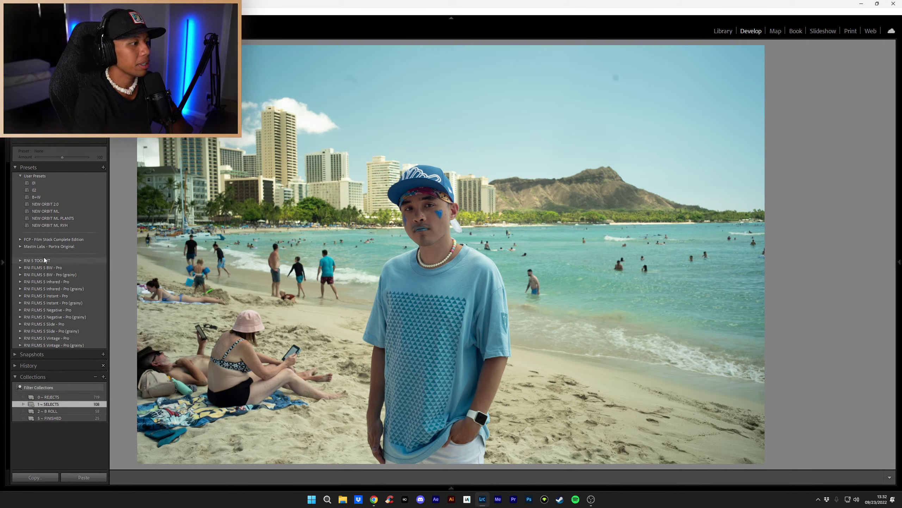
{"action": "left_click", "coordinate": [3, 263]}
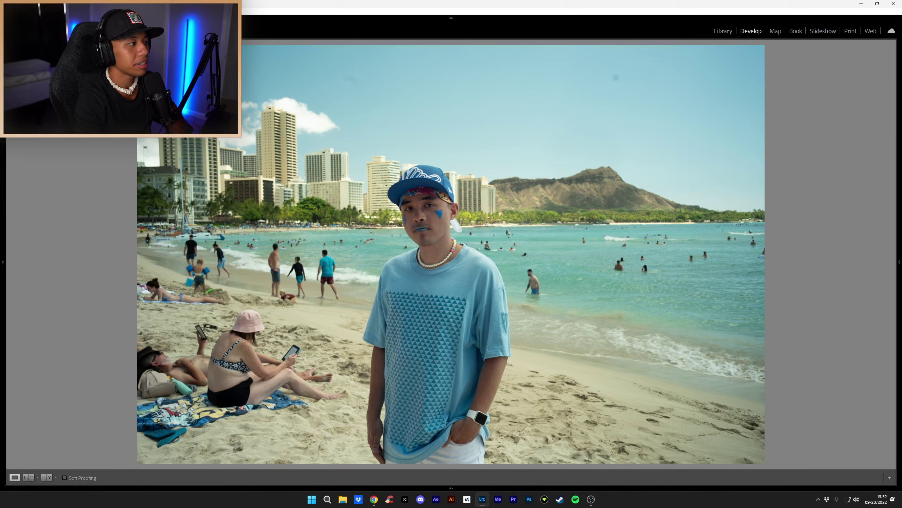
{"action": "mouse_move", "coordinate": [2, 262]}
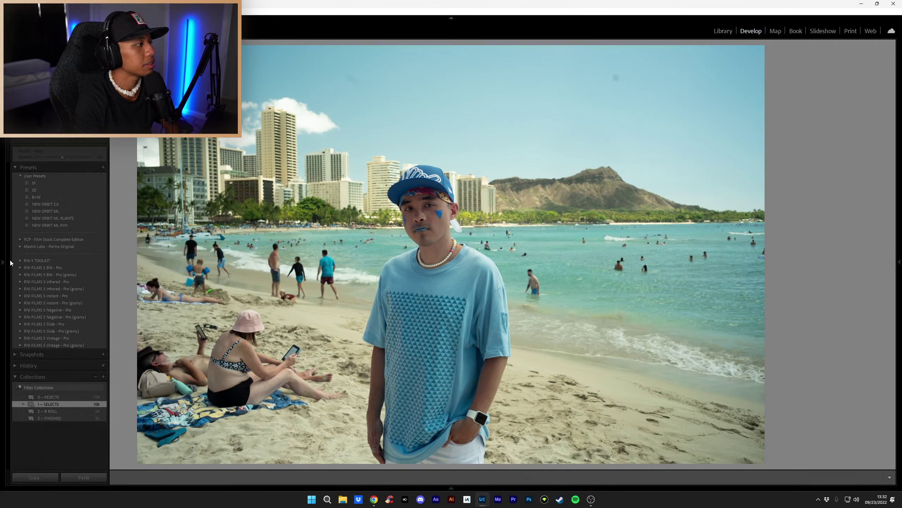
{"action": "left_click", "coordinate": [20, 345]}
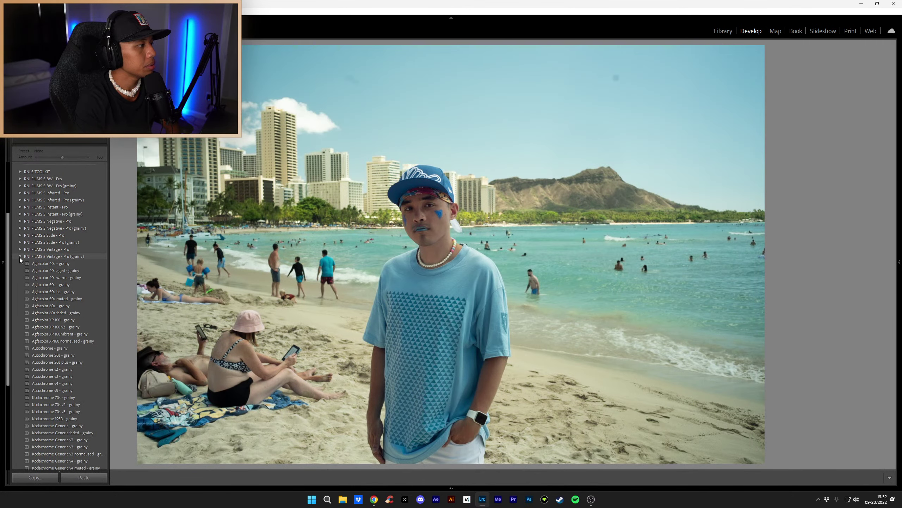
{"action": "left_click", "coordinate": [20, 345]}
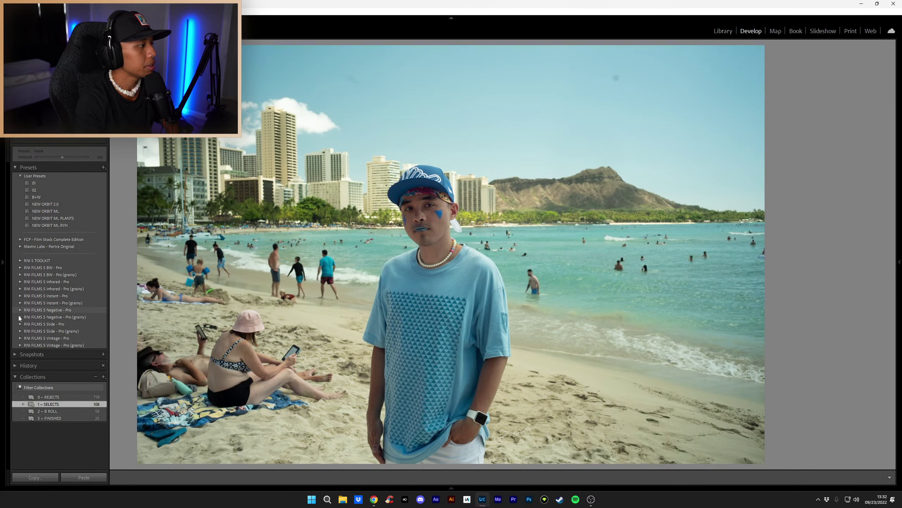
{"action": "left_click", "coordinate": [20, 337]}
{"action": "scroll", "coordinate": [69, 354], "scroll_direction": "down", "scroll_amount": 5}
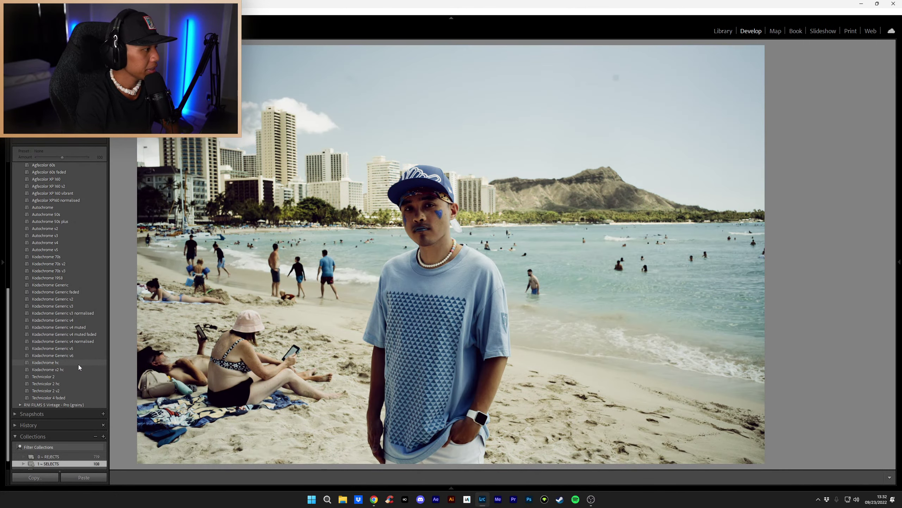
{"action": "scroll", "coordinate": [76, 351], "scroll_direction": "up", "scroll_amount": 5}
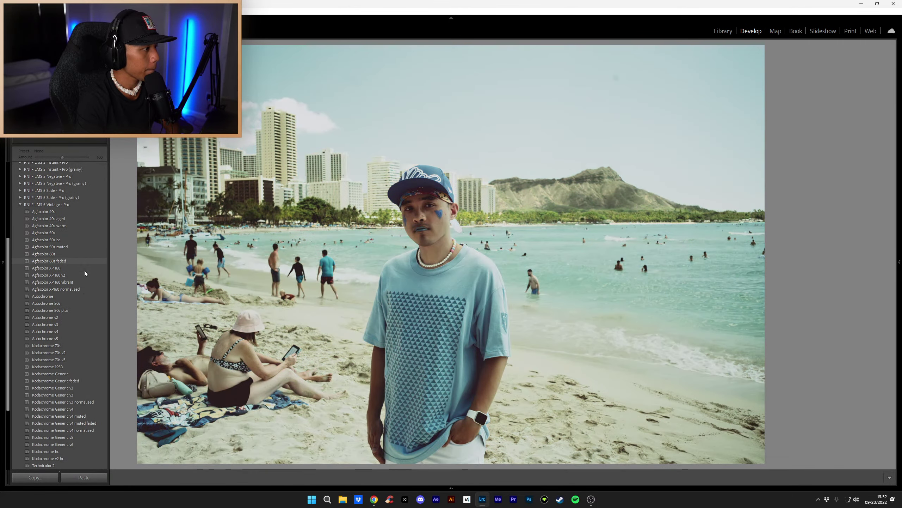
{"action": "left_click", "coordinate": [91, 283]}
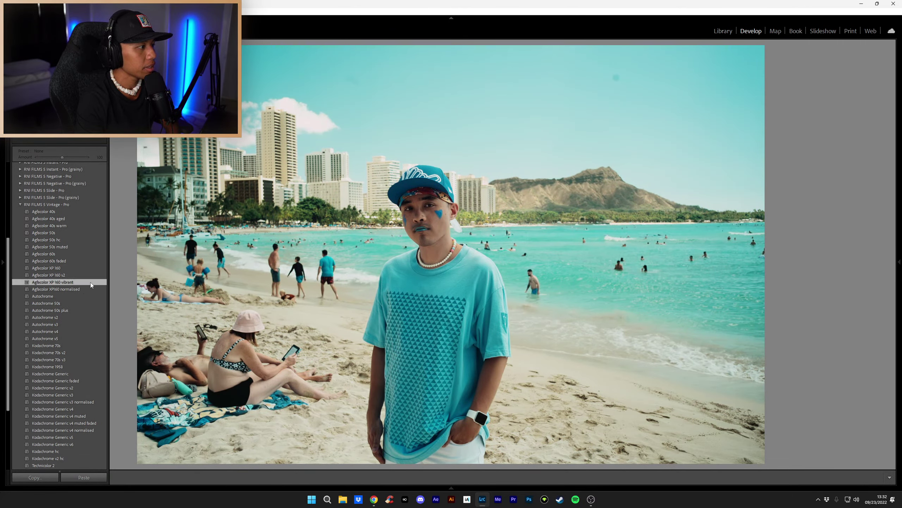
Step: Add midtone, highlight and shadow control points along the beach portrait's RGB tone curve
{"action": "mouse_move", "coordinate": [899, 263]}
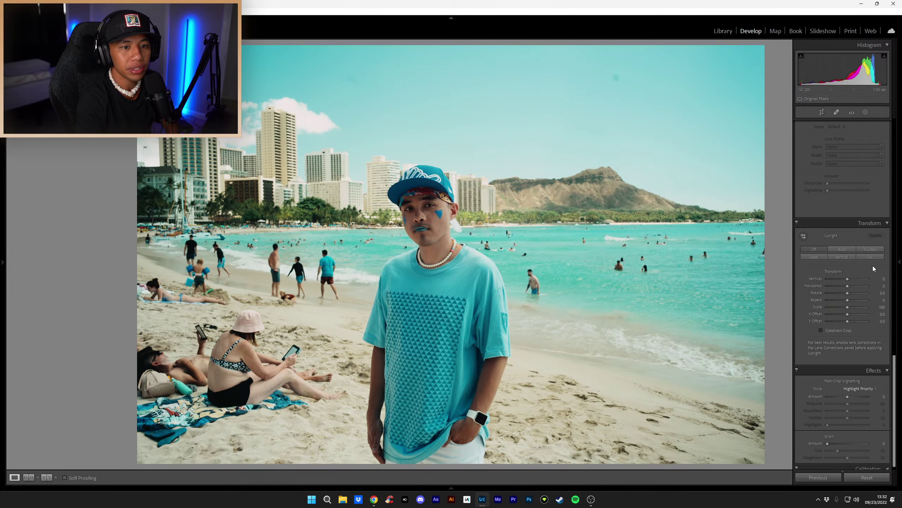
{"action": "scroll", "coordinate": [873, 268], "scroll_direction": "up", "scroll_amount": 10}
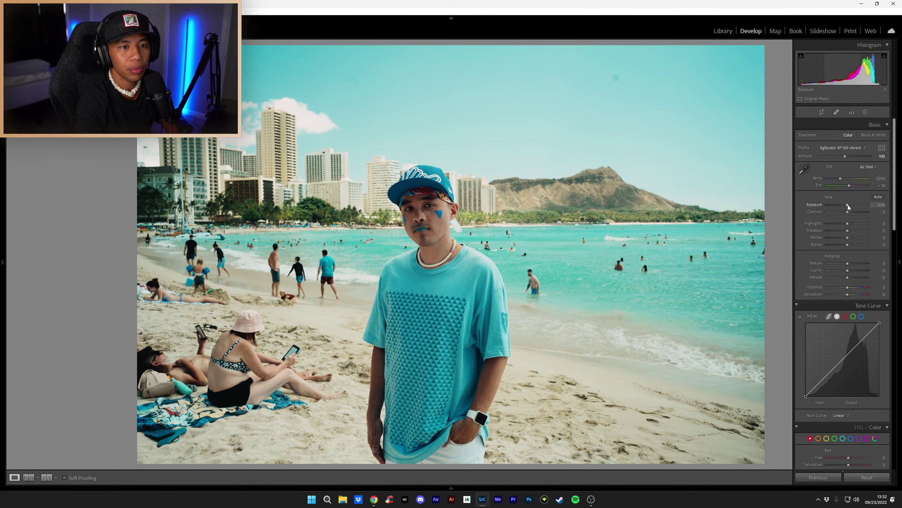
{"action": "left_click", "coordinate": [843, 360]}
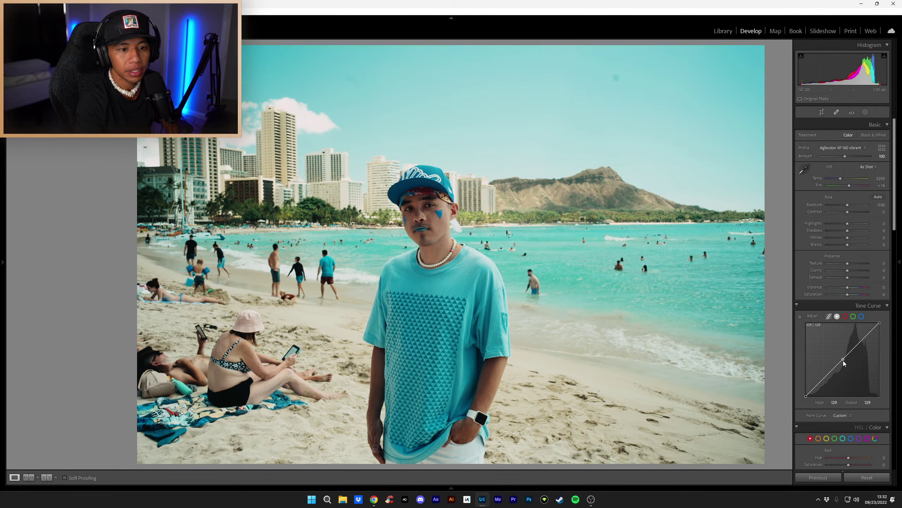
{"action": "left_click", "coordinate": [862, 340]}
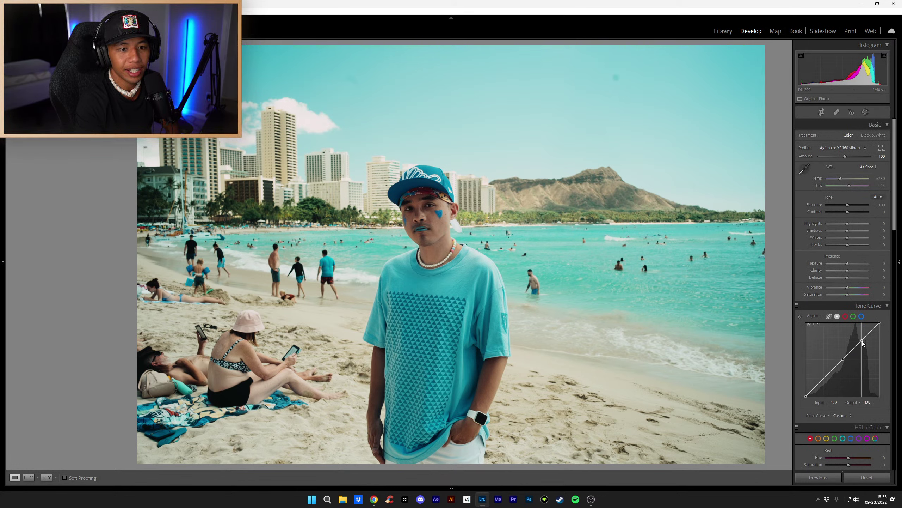
{"action": "left_click", "coordinate": [825, 377]}
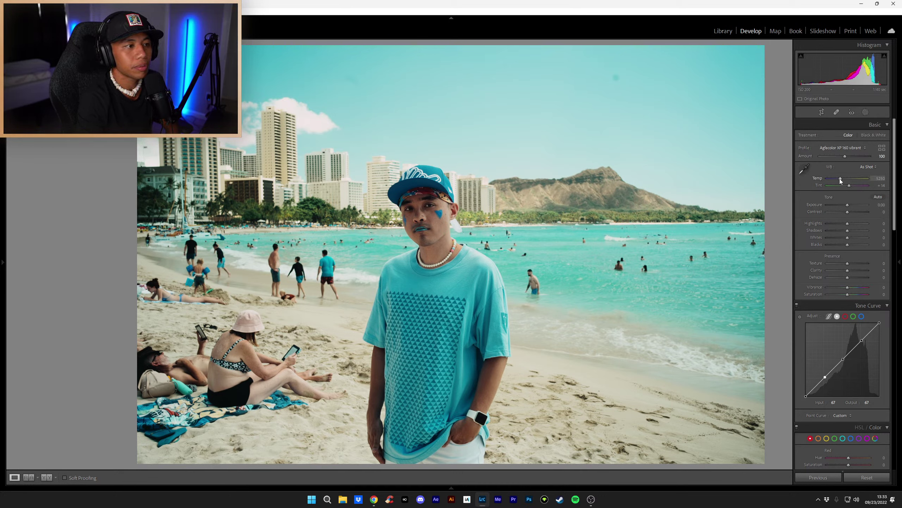
Step: Warm the white balance to a temperature of 6250 and shift the tint to -11
{"action": "scroll", "coordinate": [840, 181], "scroll_direction": "up", "scroll_amount": 5}
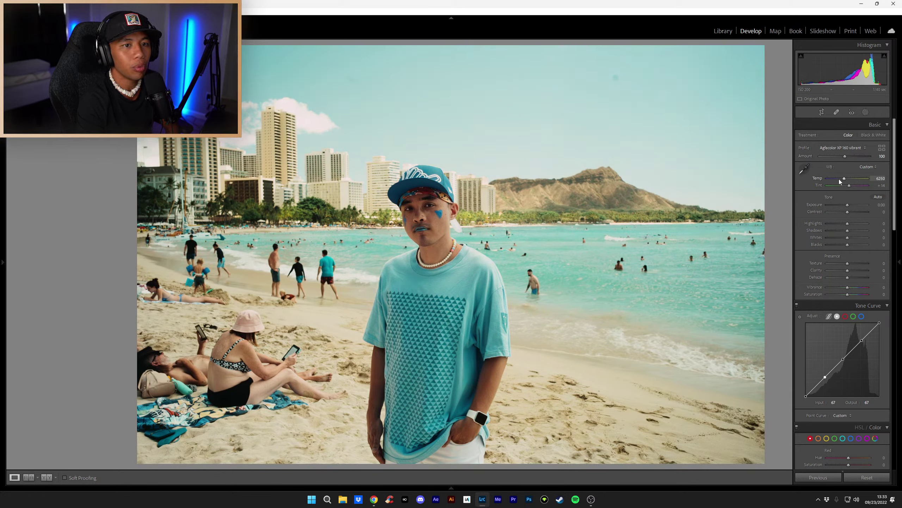
{"action": "scroll", "coordinate": [850, 185], "scroll_direction": "down", "scroll_amount": 6}
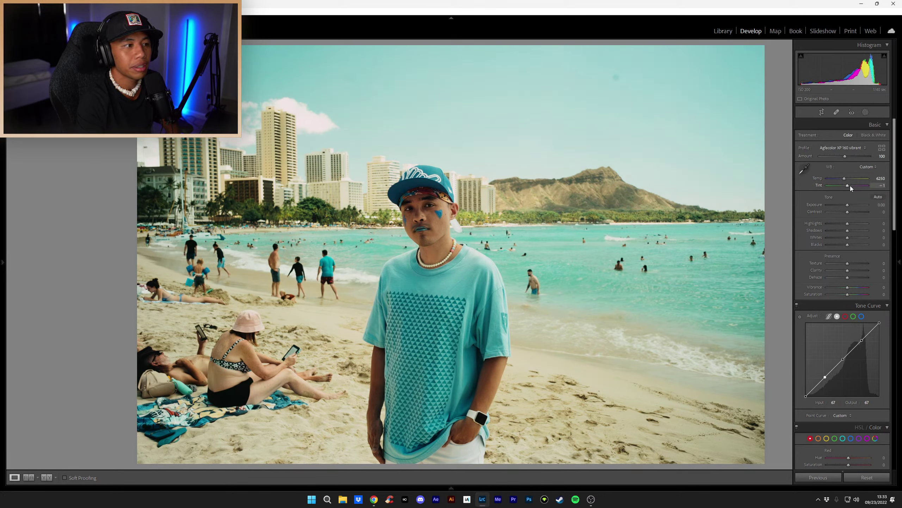
{"action": "scroll", "coordinate": [851, 185], "scroll_direction": "up", "scroll_amount": 1}
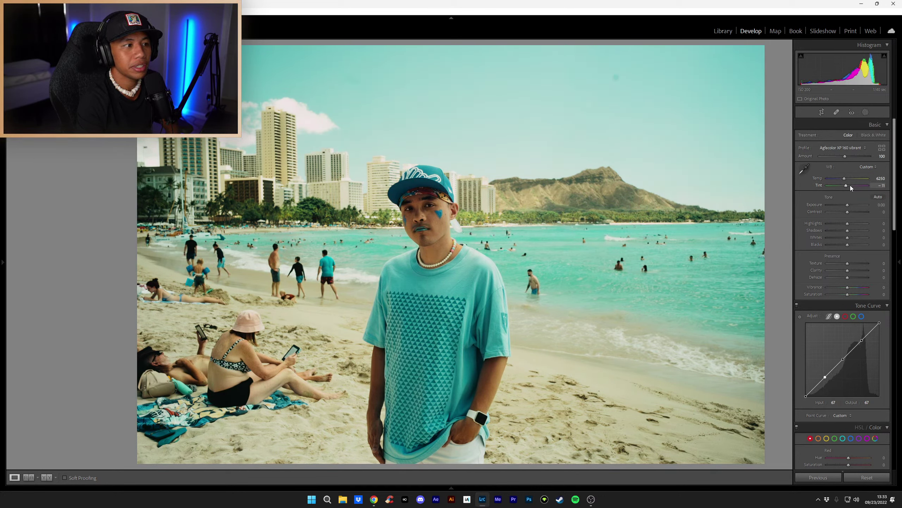
Step: Set the beach portrait's Exposure to +0.50 and Contrast to -20
{"action": "scroll", "coordinate": [847, 206], "scroll_direction": "up", "scroll_amount": 4}
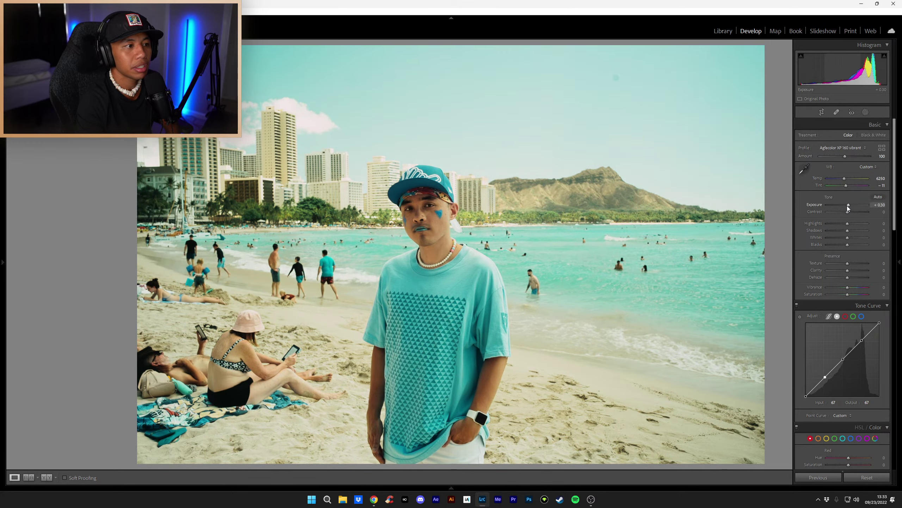
{"action": "scroll", "coordinate": [848, 205], "scroll_direction": "up", "scroll_amount": 1}
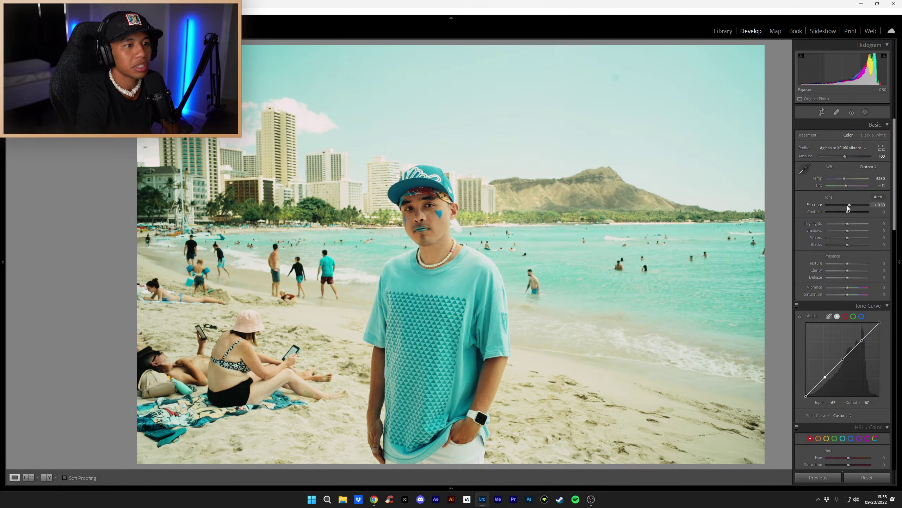
{"action": "scroll", "coordinate": [845, 212], "scroll_direction": "down", "scroll_amount": 4}
{"action": "scroll", "coordinate": [847, 214], "scroll_direction": "down", "scroll_amount": 4}
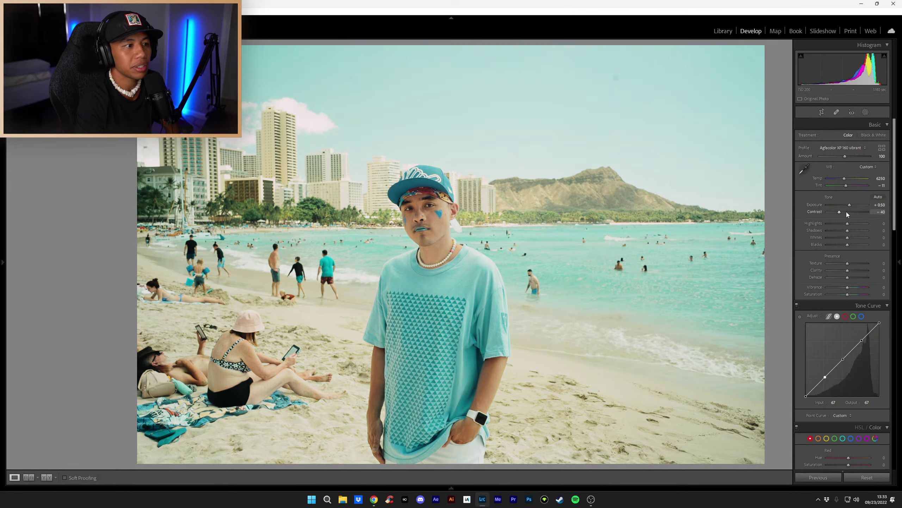
{"action": "scroll", "coordinate": [847, 214], "scroll_direction": "up", "scroll_amount": 5}
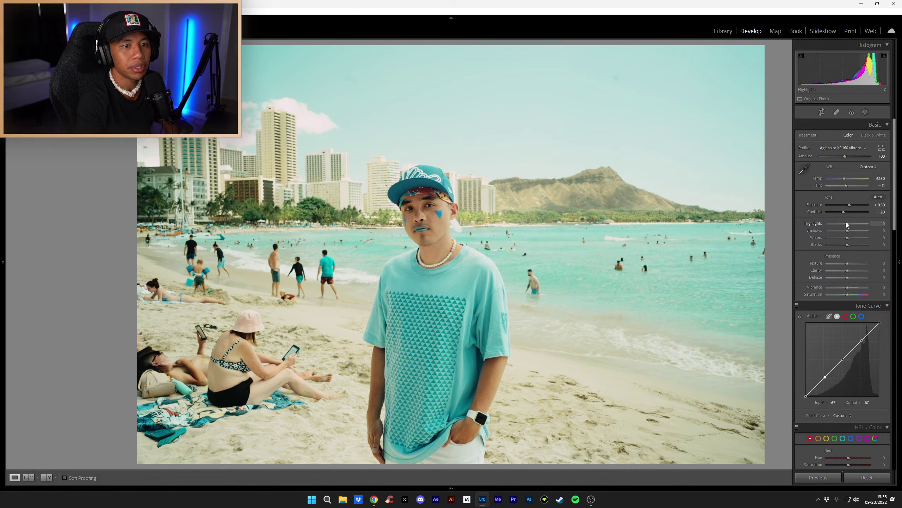
Step: Lower the tone curve's highlight point to about input 198, output 182, and raise its black point for a faded look
{"action": "scroll", "coordinate": [846, 222], "scroll_direction": "down", "scroll_amount": 2}
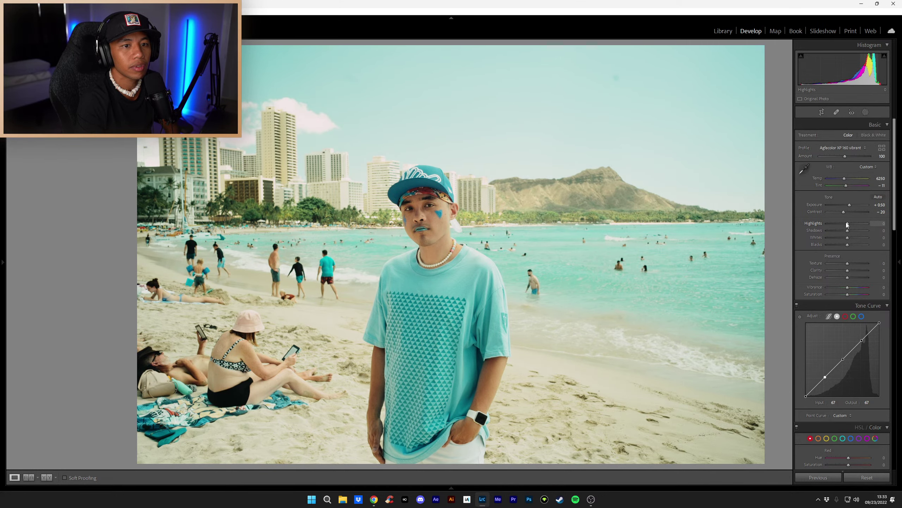
{"action": "double_click", "coordinate": [846, 223]}
{"action": "left_click_drag", "start_coordinate": [862, 340], "coordinate": [863, 343]}
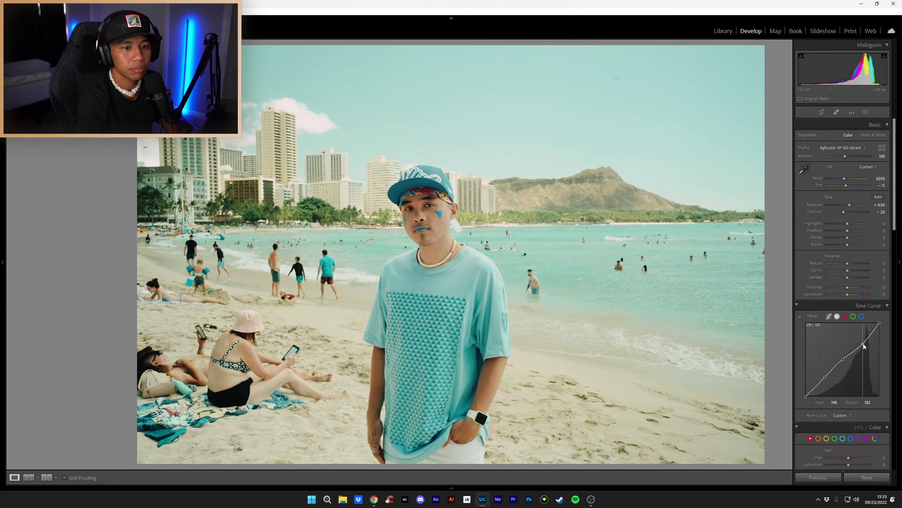
{"action": "left_click_drag", "start_coordinate": [825, 377], "coordinate": [807, 384]}
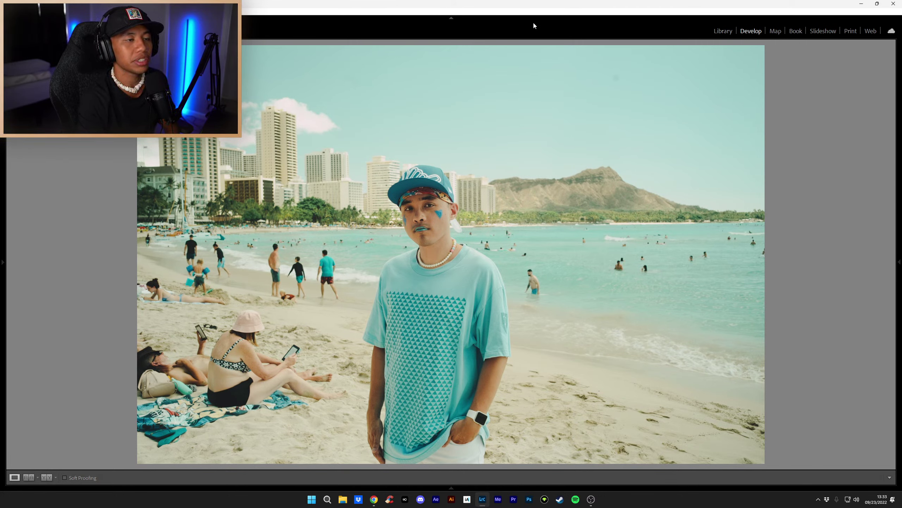
Step: Set Highlights to -12, Shadows to +33, Whites to -14, Blacks to -26 and Texture to -30
{"action": "mouse_move", "coordinate": [899, 220]}
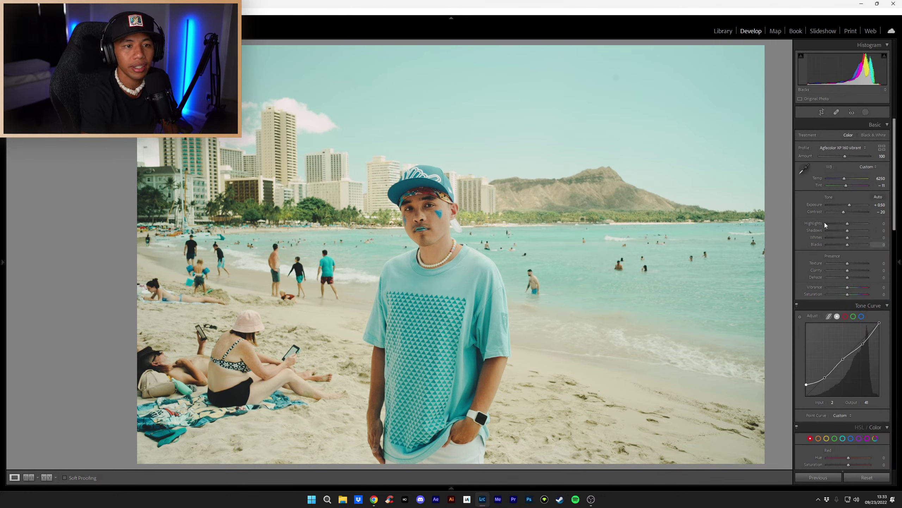
{"action": "key", "text": "Up"}
{"action": "key", "text": "Up"}
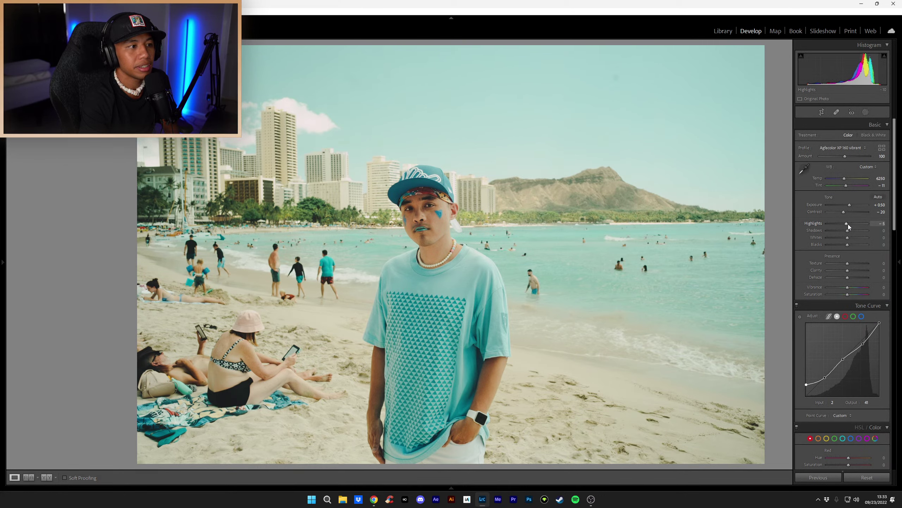
{"action": "key", "text": "Down"}
{"action": "key", "text": "Down"}
{"action": "key", "text": "Down"}
{"action": "key", "text": "Down"}
{"action": "key", "text": "Down"}
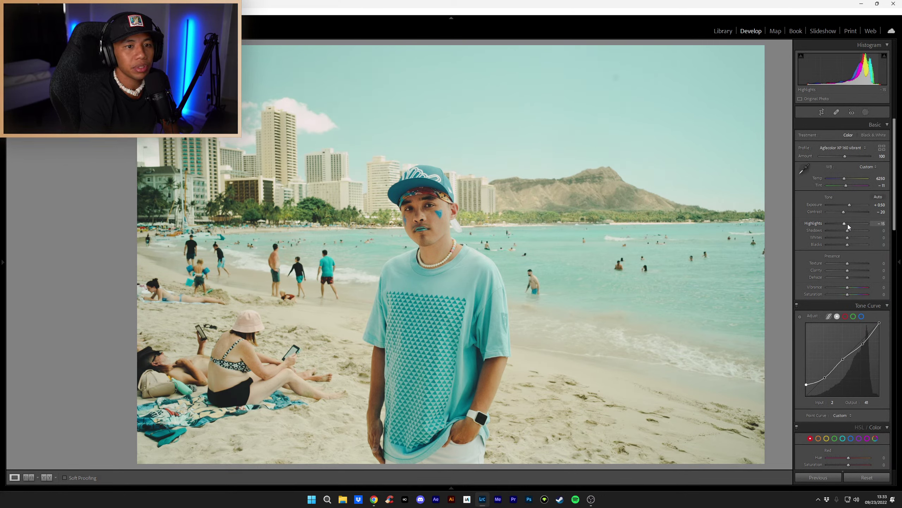
{"action": "mouse_move", "coordinate": [845, 224]}
{"action": "left_mouse_down"}
{"action": "mouse_move", "coordinate": [858, 223]}
{"action": "mouse_move", "coordinate": [842, 225]}
{"action": "left_mouse_up"}
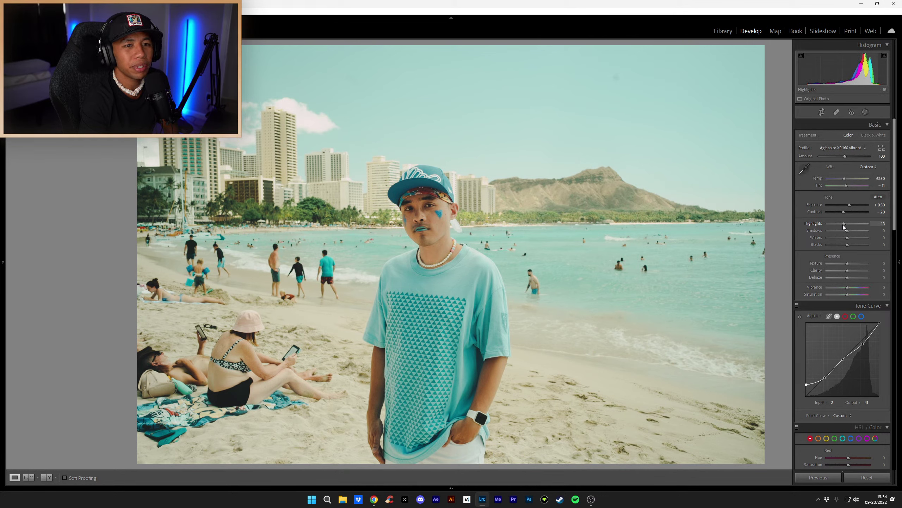
{"action": "left_click_drag", "start_coordinate": [844, 225], "coordinate": [845, 225]}
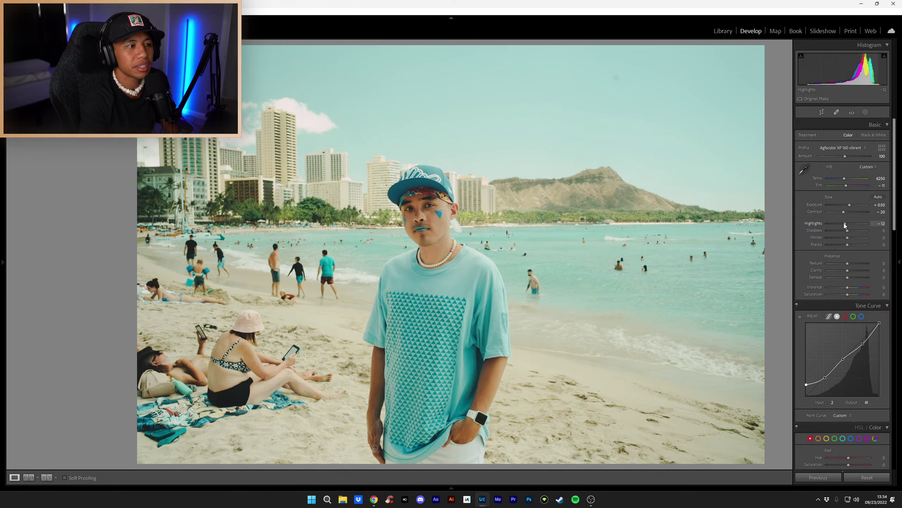
{"action": "left_click_drag", "start_coordinate": [849, 230], "coordinate": [844, 262]}
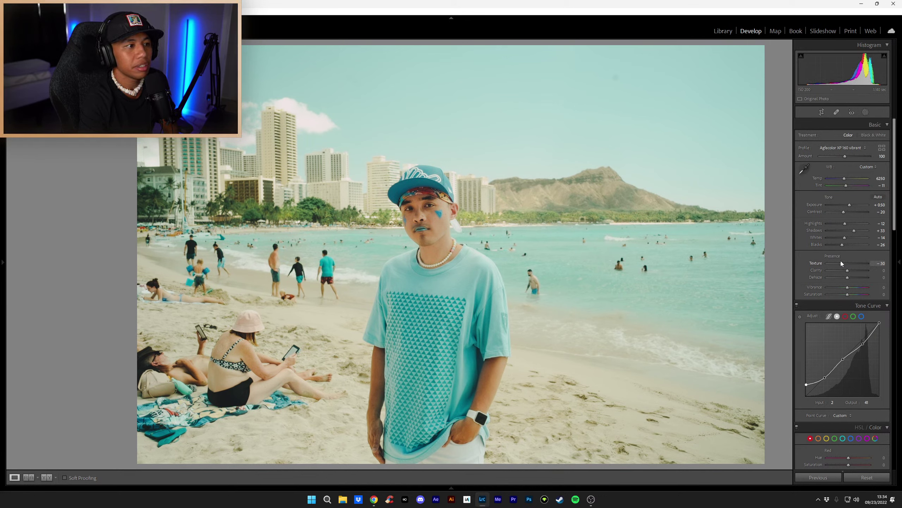
Step: Set Texture to -7, and enable Remove Chromatic Aberration and Profile Corrections for the beach portrait
{"action": "left_click_drag", "start_coordinate": [842, 262], "coordinate": [844, 262]}
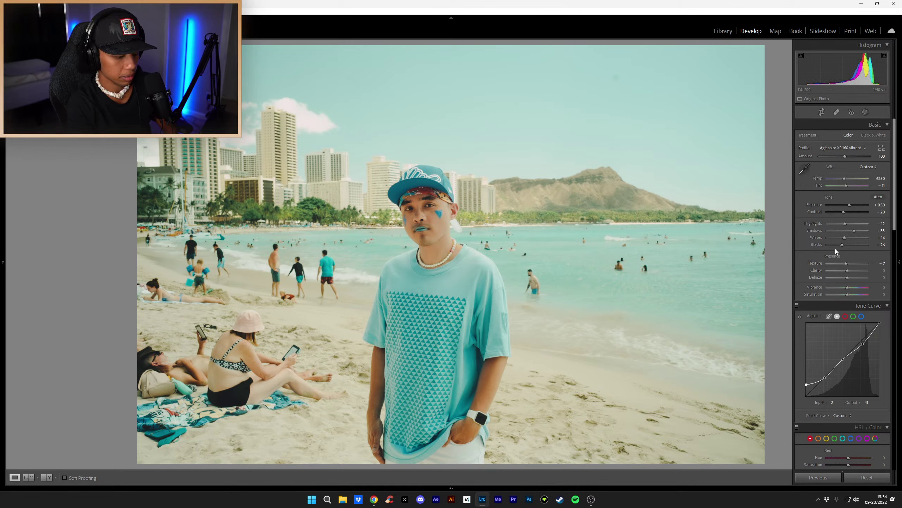
{"action": "scroll", "coordinate": [846, 285], "scroll_direction": "down", "scroll_amount": 10}
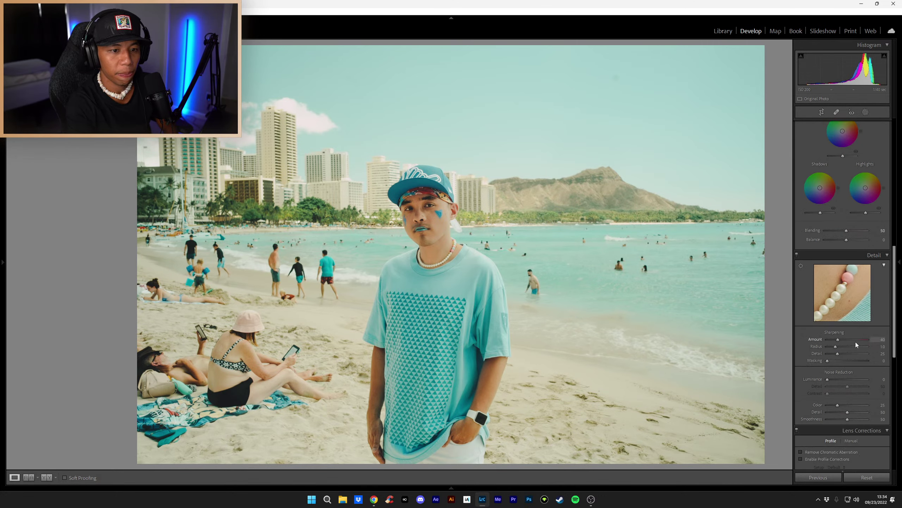
{"action": "scroll", "coordinate": [821, 419], "scroll_direction": "down", "scroll_amount": 6}
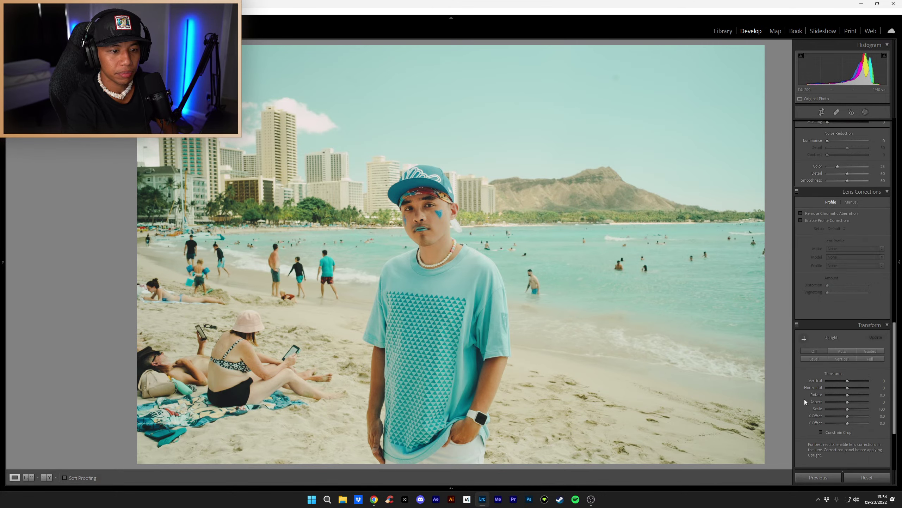
{"action": "left_click", "coordinate": [815, 220]}
{"action": "left_click", "coordinate": [813, 213]}
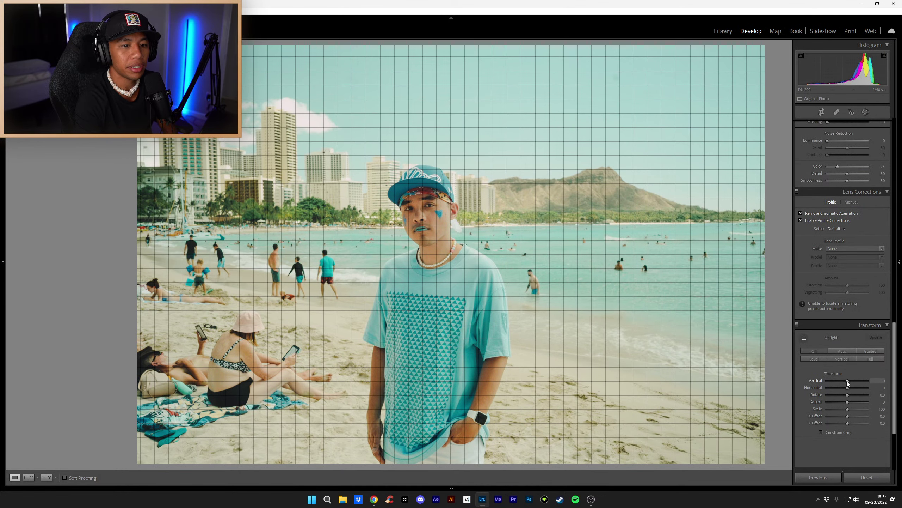
Step: Add film grain to the beach portrait with a grain Amount of 42
{"action": "scroll", "coordinate": [797, 426], "scroll_direction": "down", "scroll_amount": 3}
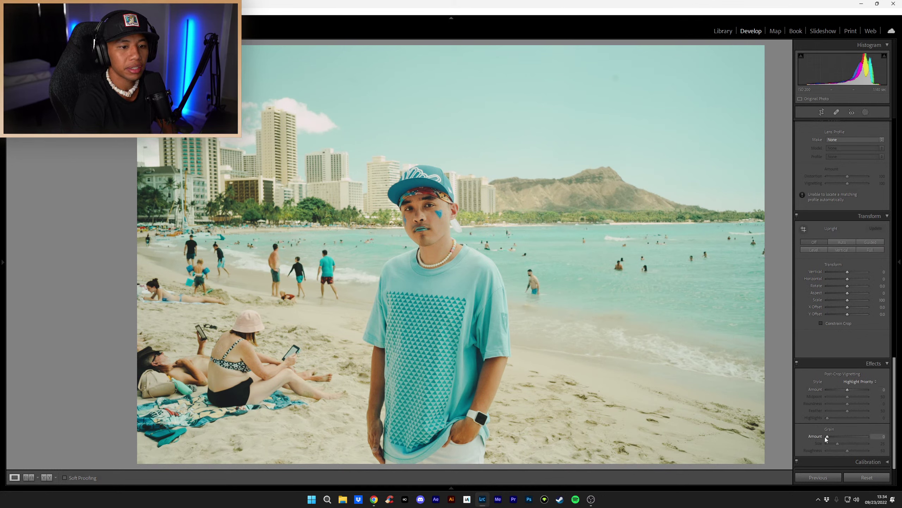
{"action": "left_click_drag", "start_coordinate": [845, 436], "coordinate": [843, 435]}
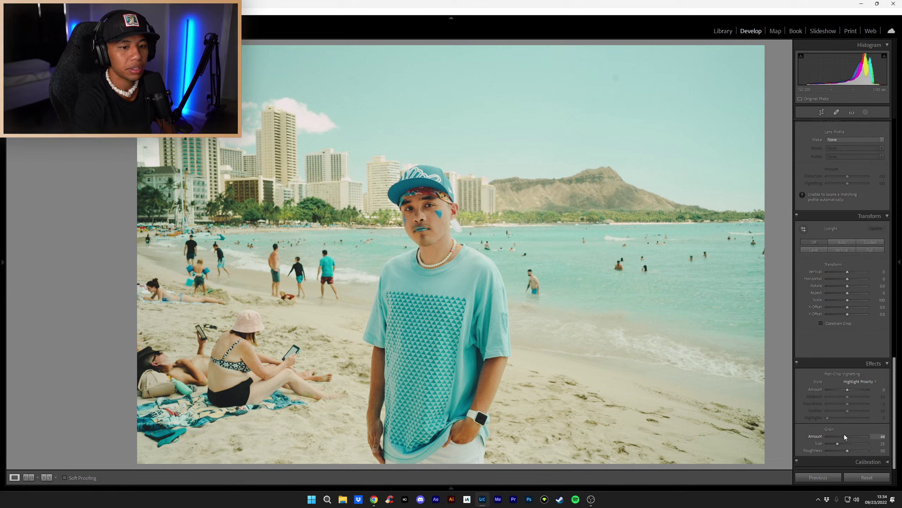
{"action": "key", "text": "Down"}
{"action": "key", "text": "Down"}
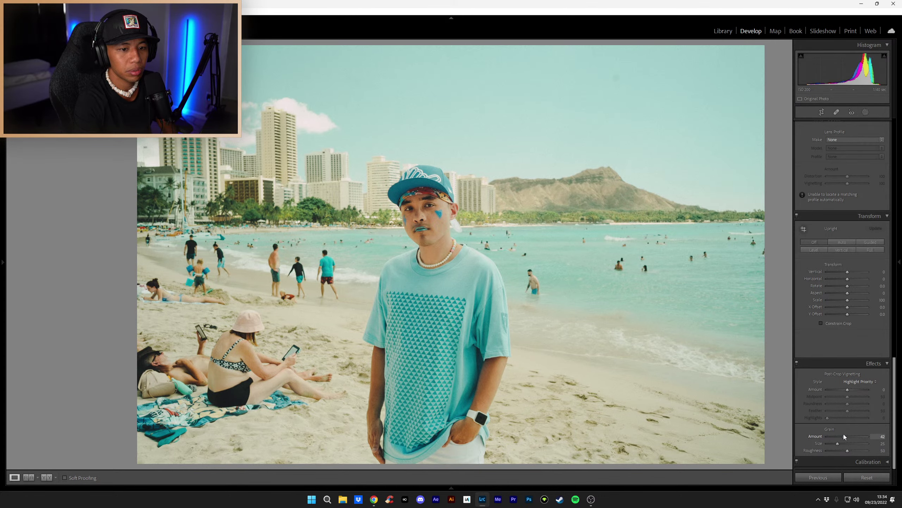
Step: Inspect the sky in a clear view and retouch the dust spots above the mountain with the healing tool
{"action": "key", "text": "Tab"}
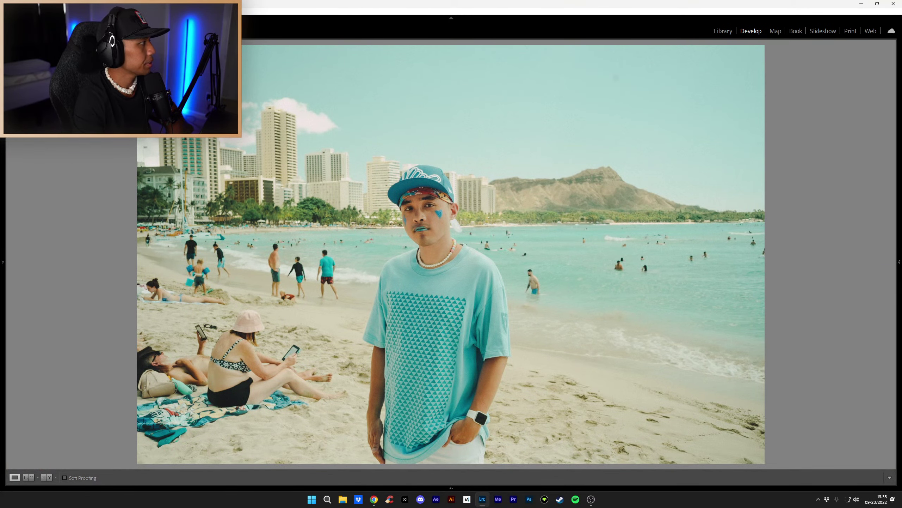
{"action": "mouse_move", "coordinate": [899, 284]}
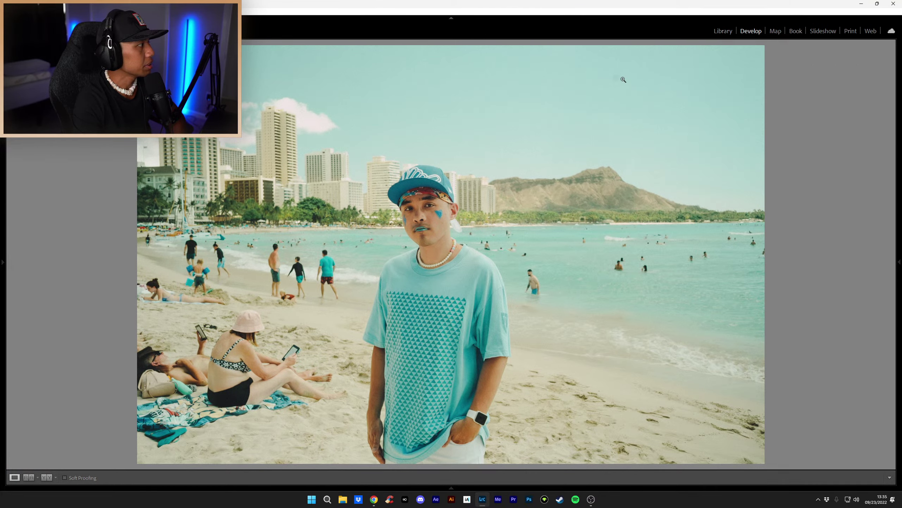
{"action": "left_click", "coordinate": [621, 77]}
{"action": "left_click", "coordinate": [621, 77]}
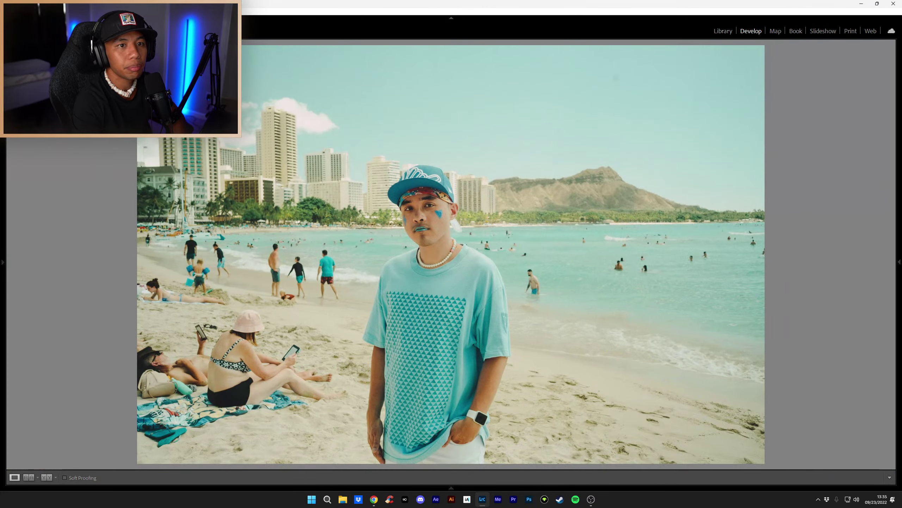
{"action": "mouse_move", "coordinate": [899, 293]}
{"action": "scroll", "coordinate": [845, 222], "scroll_direction": "up", "scroll_amount": 10}
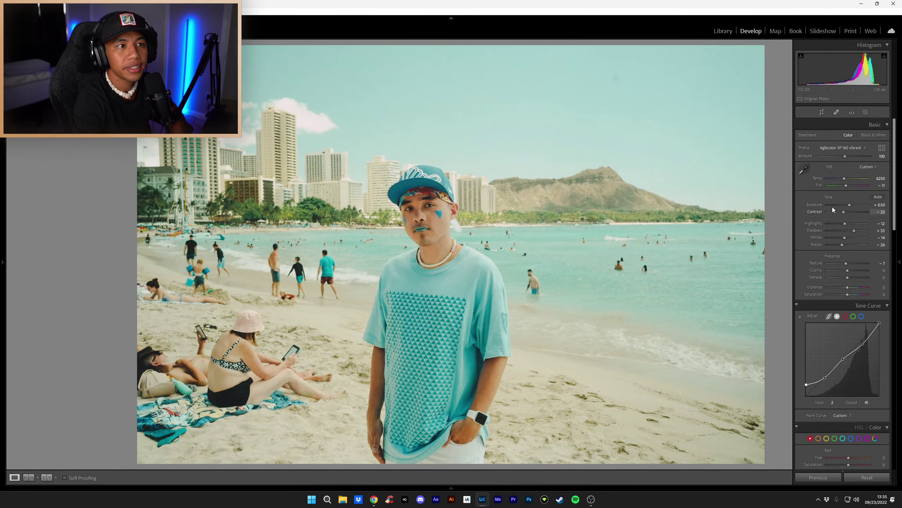
{"action": "left_click", "coordinate": [839, 112]}
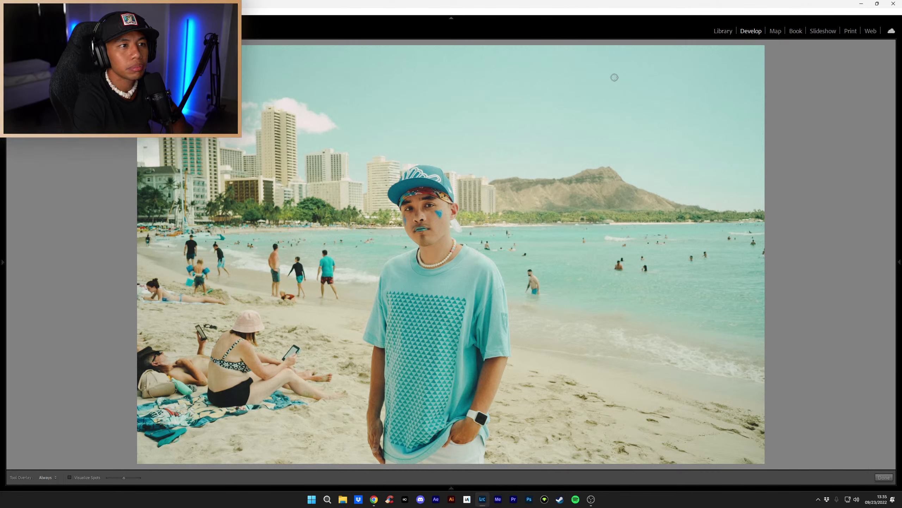
{"action": "key", "text": "q"}
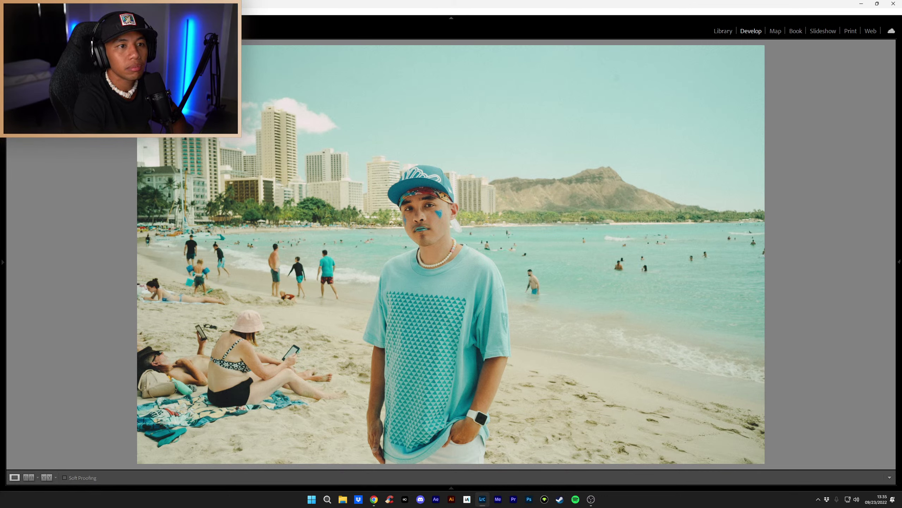
{"action": "mouse_move", "coordinate": [883, 205]}
{"action": "left_click", "coordinate": [837, 112]}
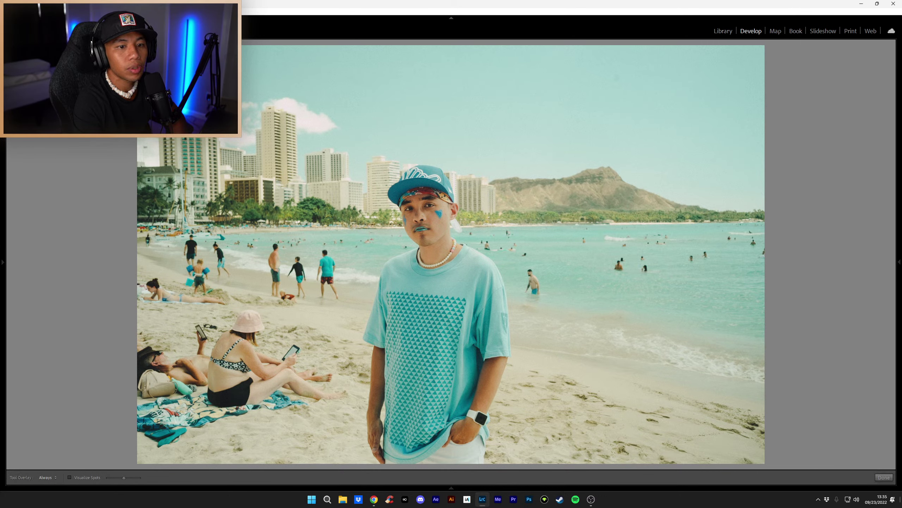
{"action": "left_click", "coordinate": [884, 478]}
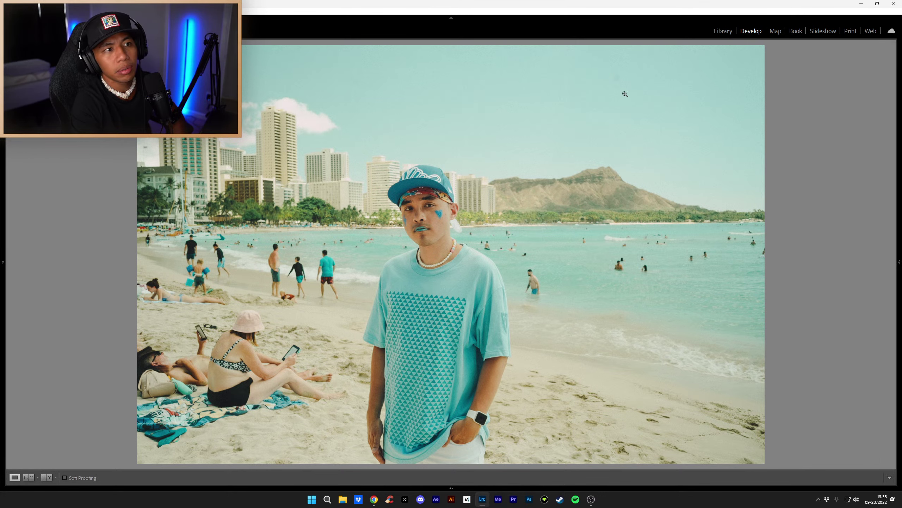
{"action": "mouse_move", "coordinate": [899, 261]}
{"action": "left_click", "coordinate": [833, 112]}
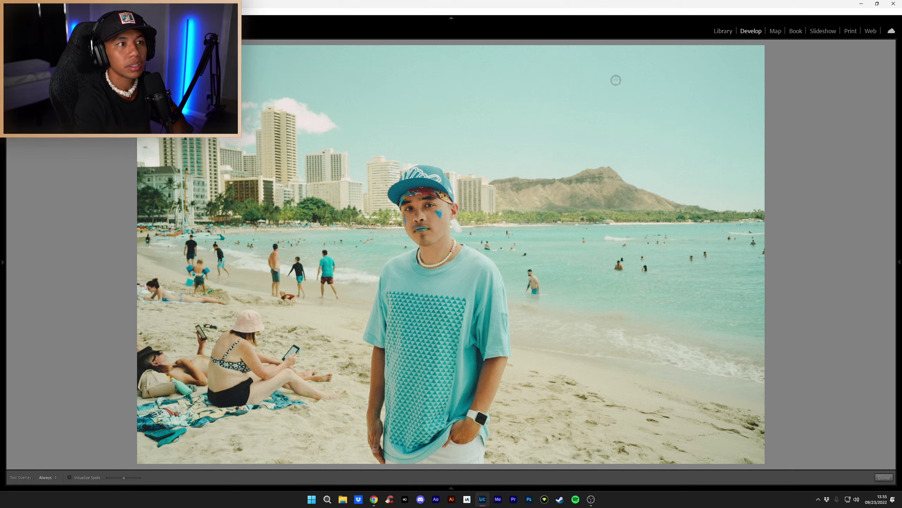
{"action": "left_click", "coordinate": [884, 477]}
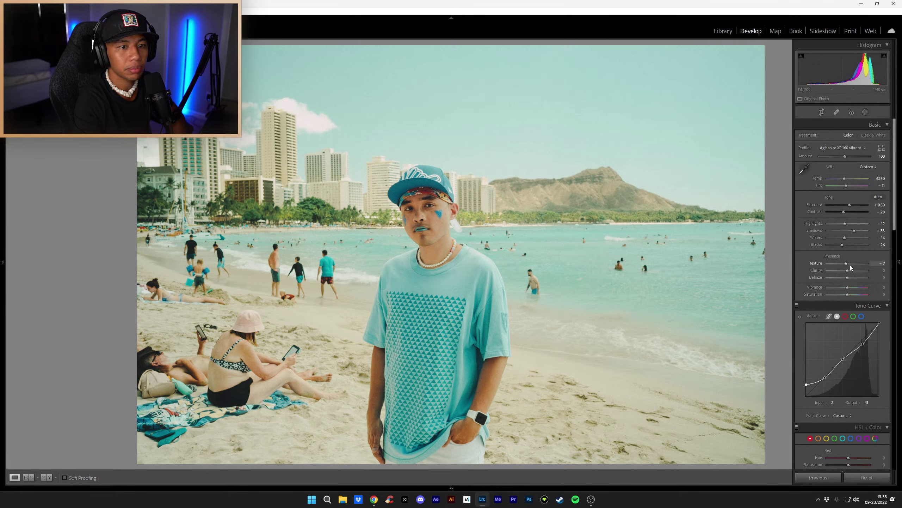
Step: Raise the beach portrait's Shadows to +58
{"action": "left_click", "coordinate": [851, 204]}
{"action": "left_click", "coordinate": [851, 204]}
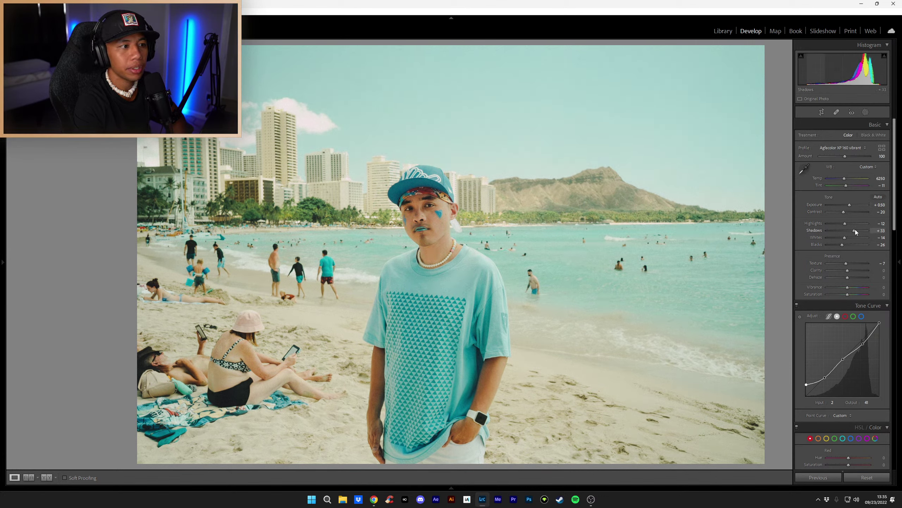
{"action": "left_click_drag", "start_coordinate": [855, 229], "coordinate": [859, 229]}
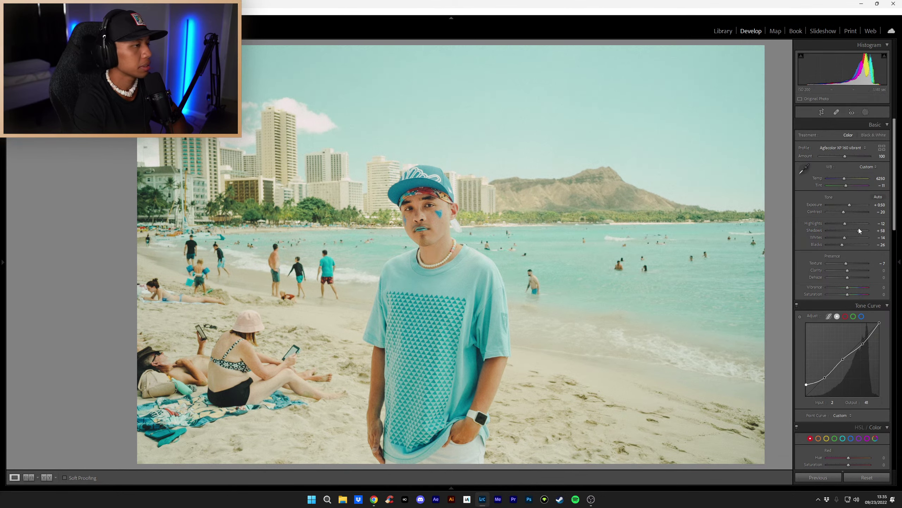
Step: Rotate the photo slightly clockwise with the Crop tool to level the horizon and apply the crop
{"action": "left_click", "coordinate": [821, 112]}
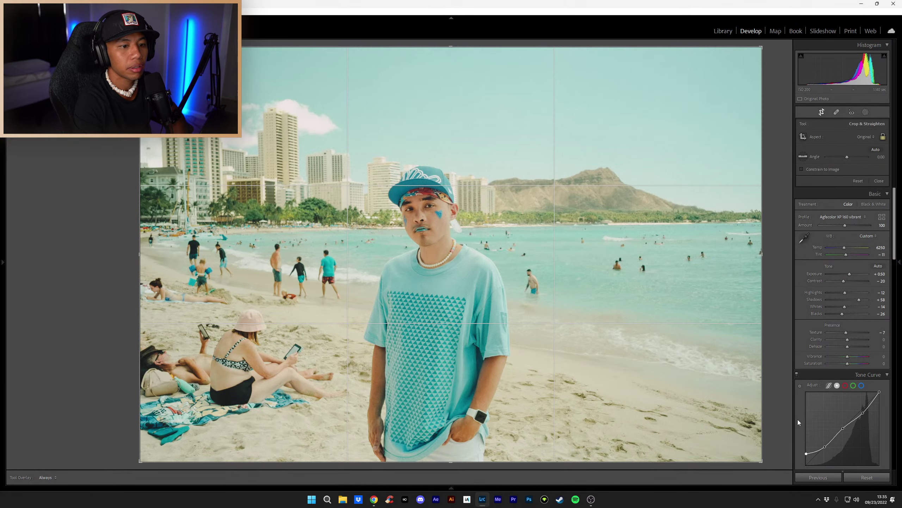
{"action": "key", "text": "Tab"}
{"action": "left_click_drag", "start_coordinate": [771, 453], "coordinate": [767, 470]}
{"action": "left_click", "coordinate": [884, 477]}
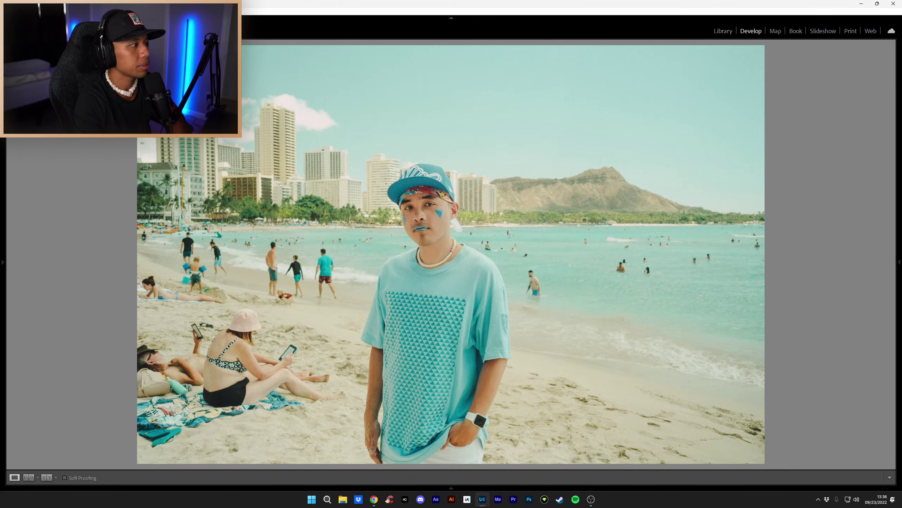
Step: Save the current edit as a new develop preset named NEW ORBIT ML WAIKIKI in the User Presets group
{"action": "mouse_move", "coordinate": [16, 267]}
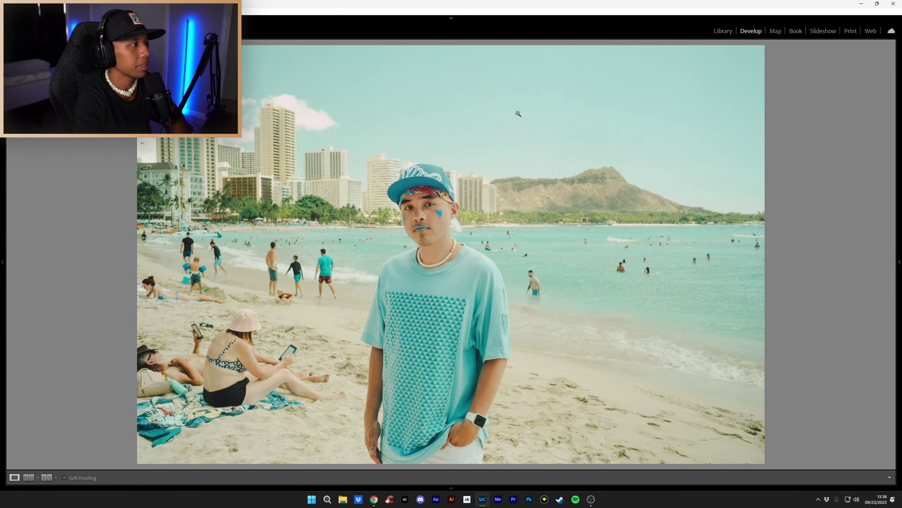
{"action": "mouse_move", "coordinate": [899, 262]}
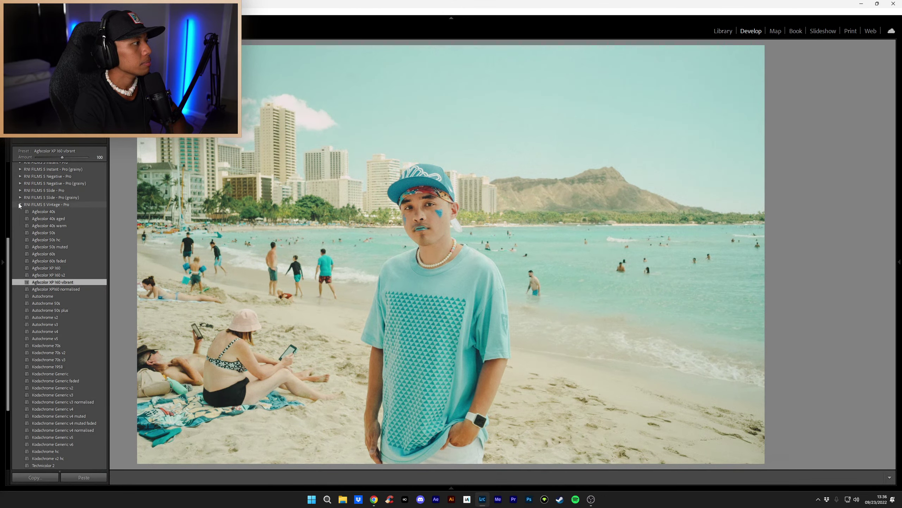
{"action": "left_click", "coordinate": [20, 204]}
{"action": "left_click", "coordinate": [103, 167]}
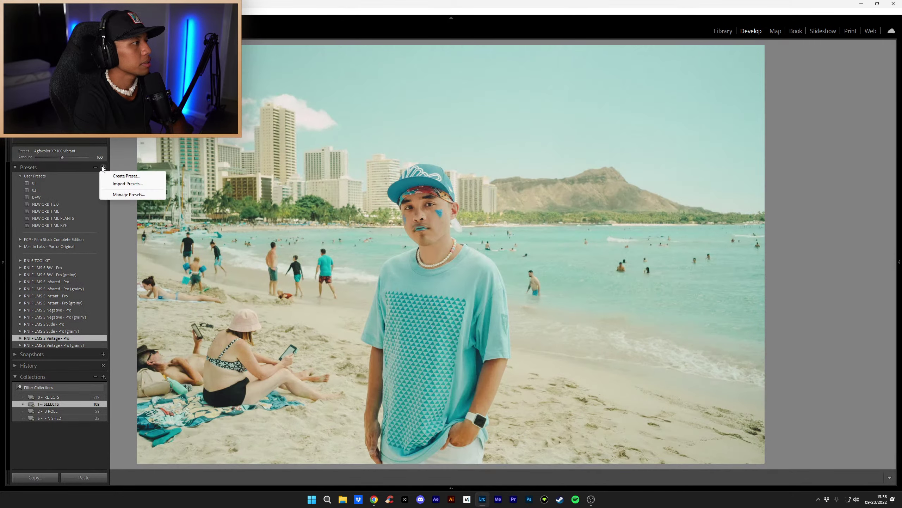
{"action": "left_click", "coordinate": [124, 175]}
{"action": "type", "text": "N"}
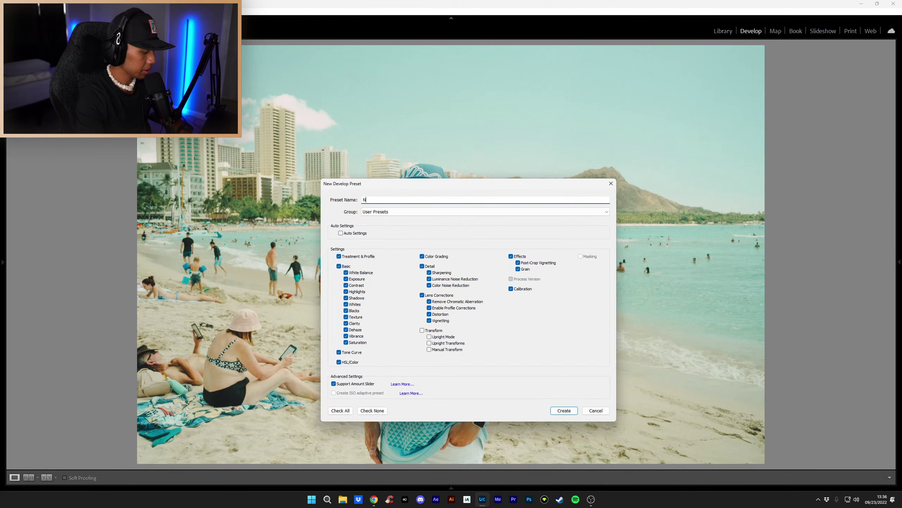
{"action": "type", "text": "EW ORBIT"}
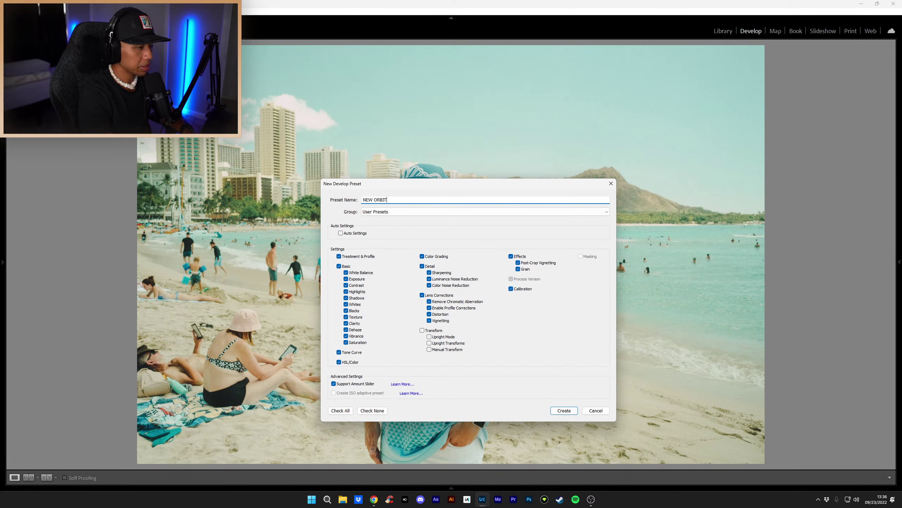
{"action": "type", "text": " ML "}
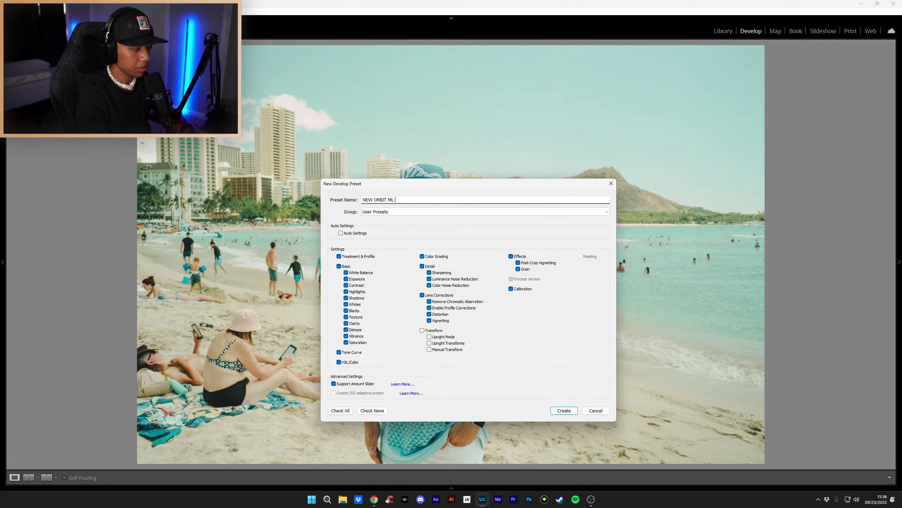
{"action": "type", "text": "WAIK"}
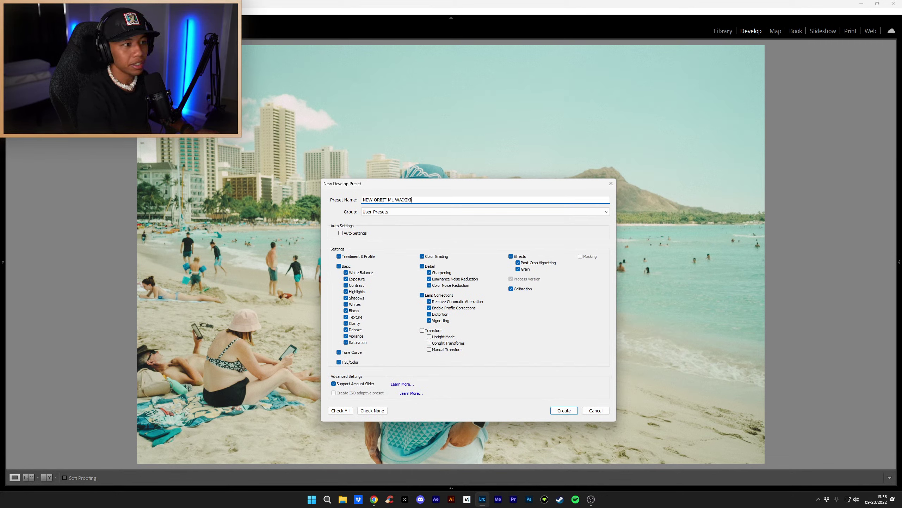
{"action": "type", "text": "IKI"}
{"action": "key", "text": "Return"}
Step: Check the grain in the Library loupe view, lower the grain Amount to 23 in Develop, and review the result in Library
{"action": "mouse_move", "coordinate": [899, 170]}
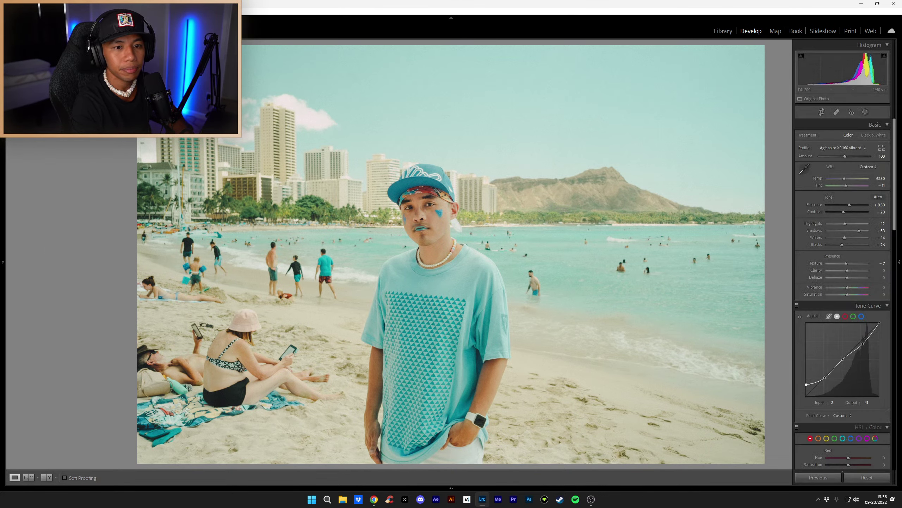
{"action": "left_click", "coordinate": [900, 262]}
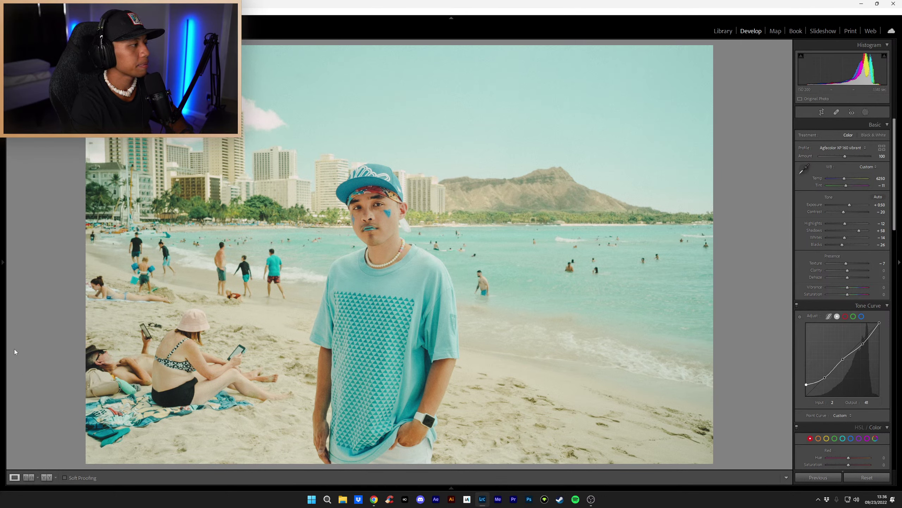
{"action": "left_click", "coordinate": [723, 31]}
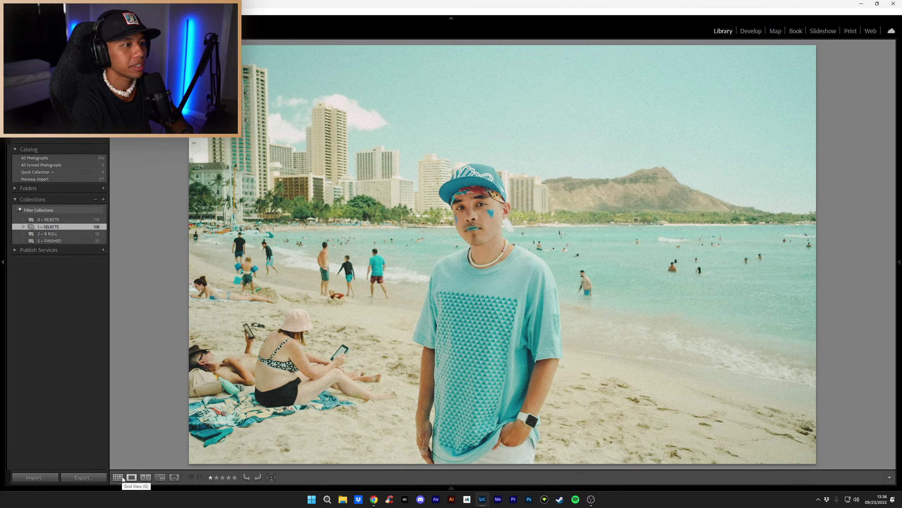
{"action": "left_click", "coordinate": [751, 31]}
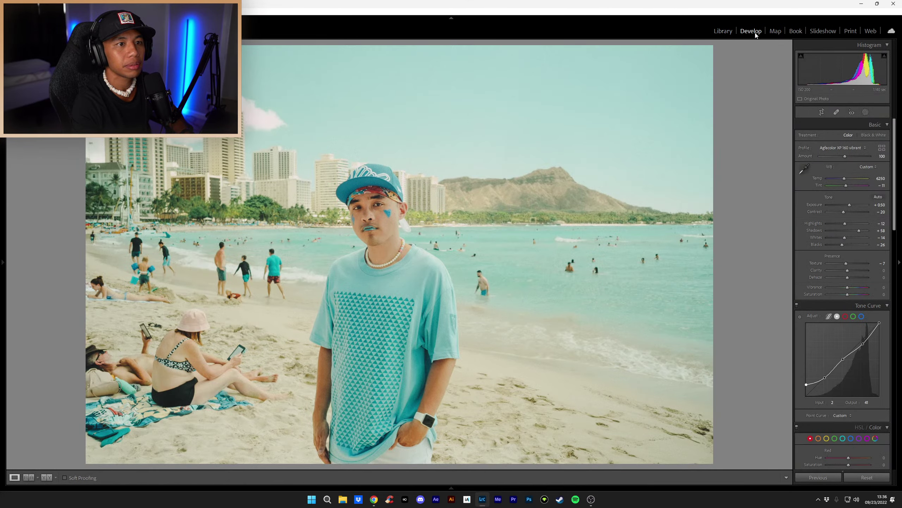
{"action": "scroll", "coordinate": [834, 323], "scroll_direction": "down", "scroll_amount": 10}
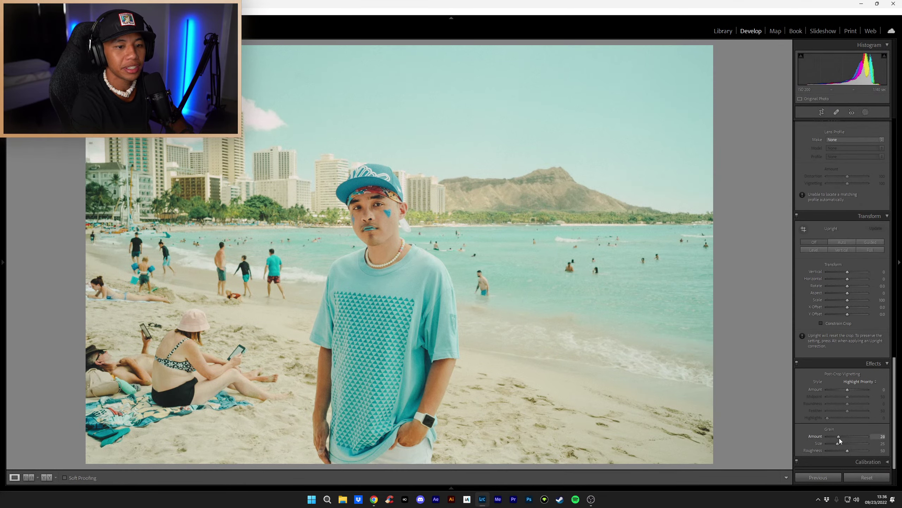
{"action": "left_click_drag", "start_coordinate": [839, 438], "coordinate": [835, 437]}
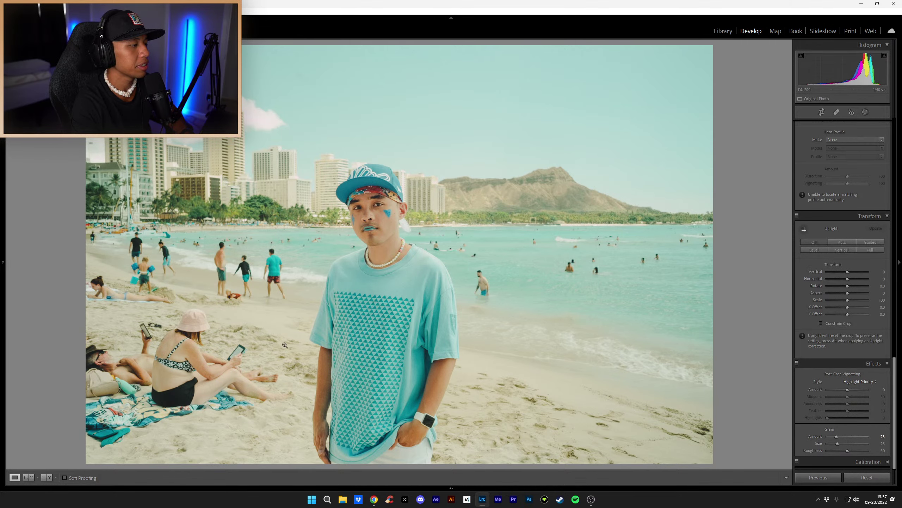
{"action": "left_click", "coordinate": [723, 31]}
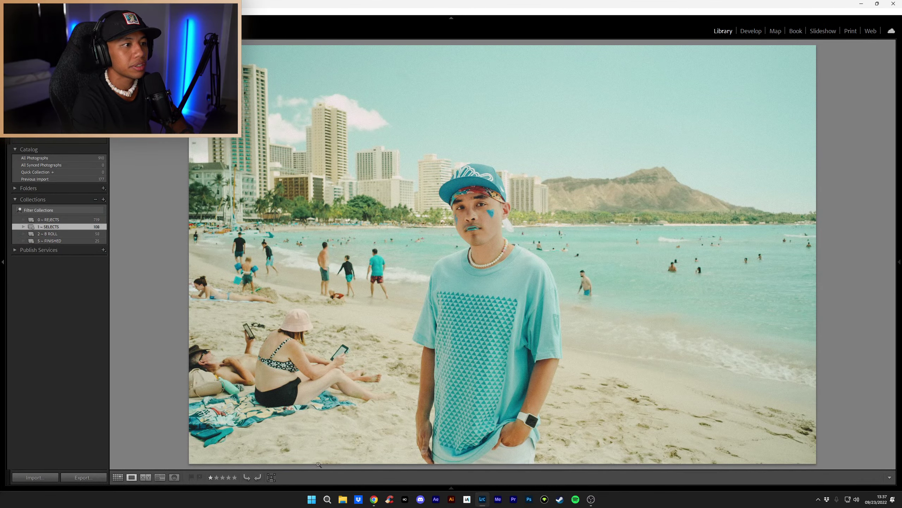
Step: Move the edited beach portrait from 1 – SELECTS to the 3 – FINISHED collection and return to the thumbnail grid
{"action": "mouse_move", "coordinate": [211, 477]}
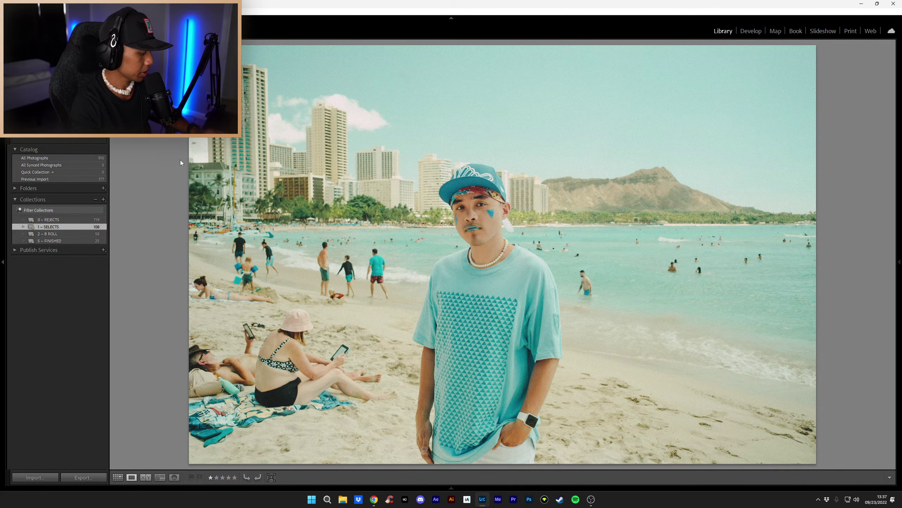
{"action": "key", "text": "3"}
{"action": "left_click", "coordinate": [118, 477]}
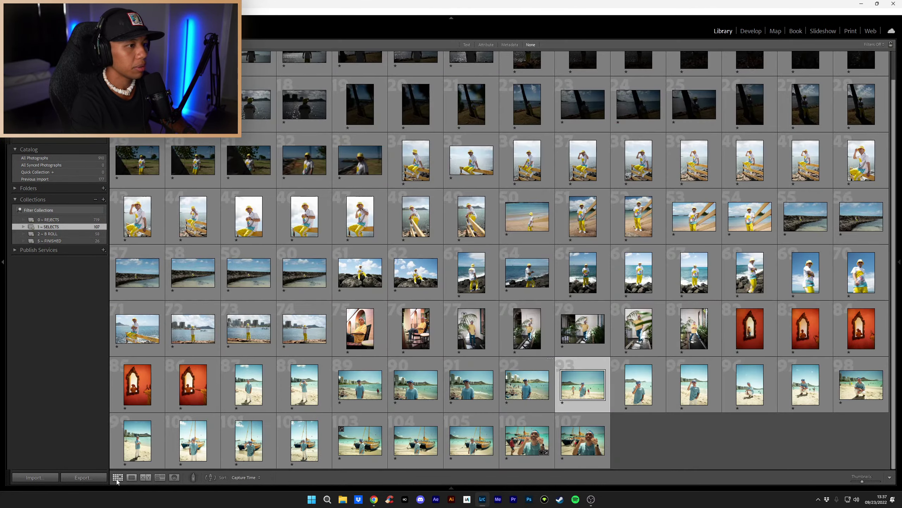
Step: Browse the remaining Waikiki beach portraits at full size, through to the catamaran shots, to choose the next photo to edit
{"action": "double_click", "coordinate": [699, 386]}
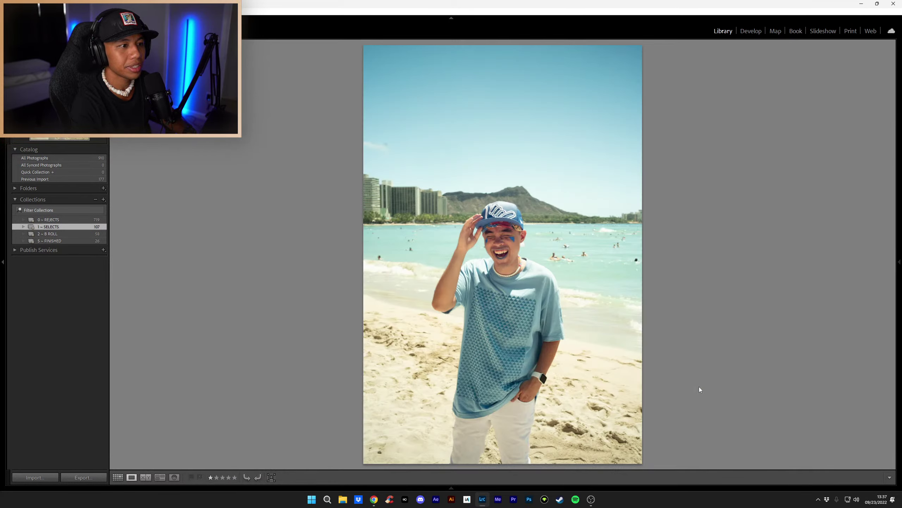
{"action": "key", "text": "Right"}
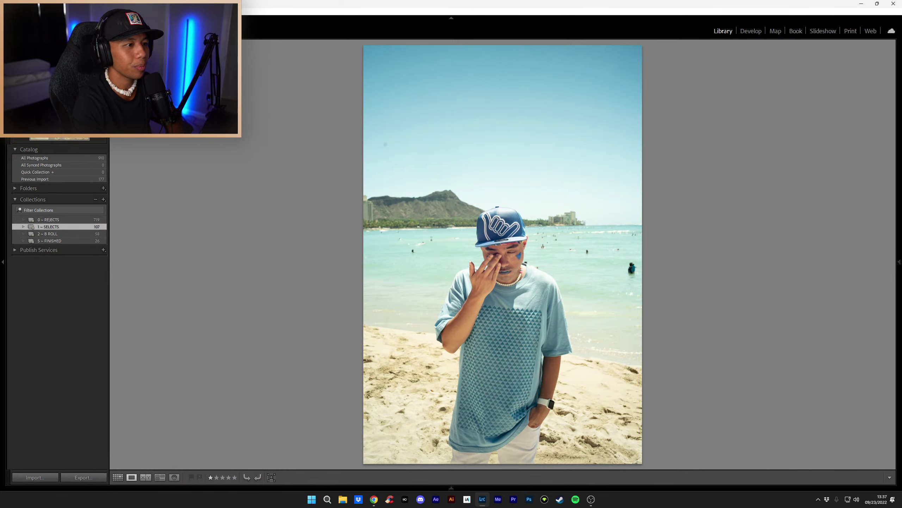
{"action": "key", "text": "Right"}
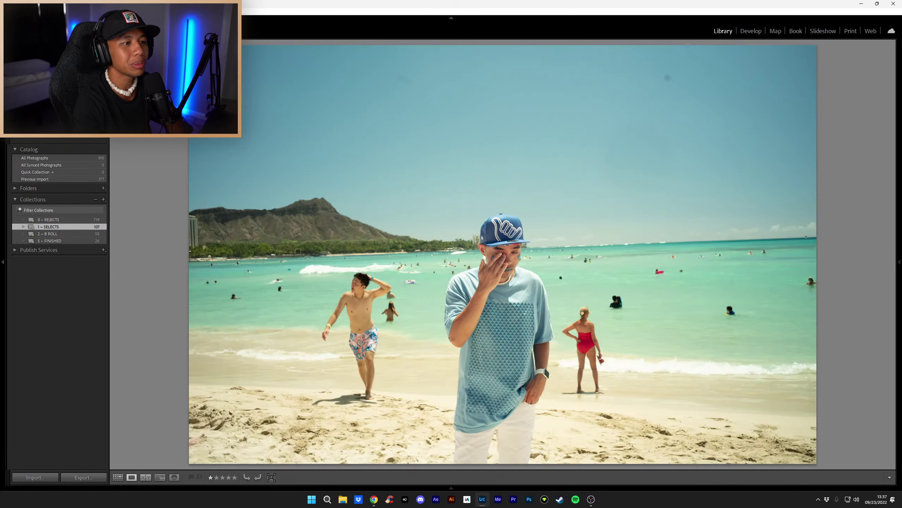
{"action": "key", "text": "Right"}
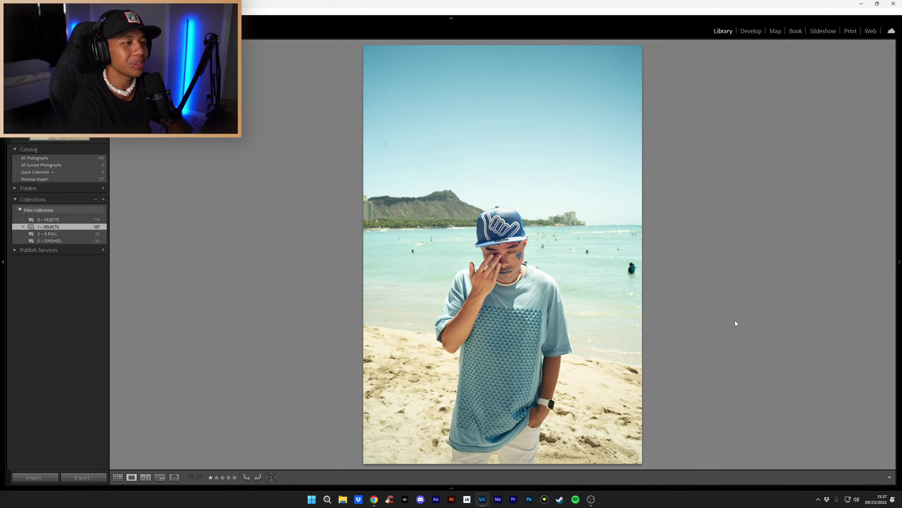
{"action": "key", "text": "Right"}
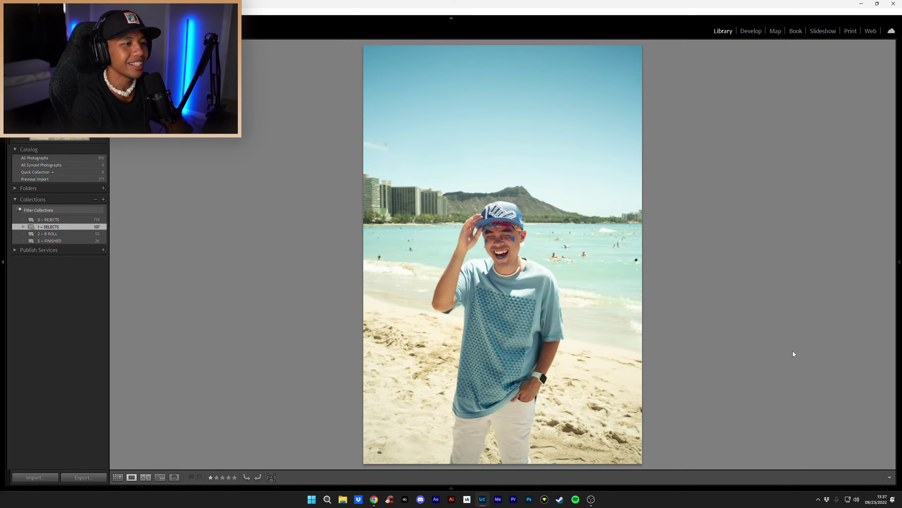
{"action": "left_click", "coordinate": [122, 477]}
{"action": "double_click", "coordinate": [750, 384]}
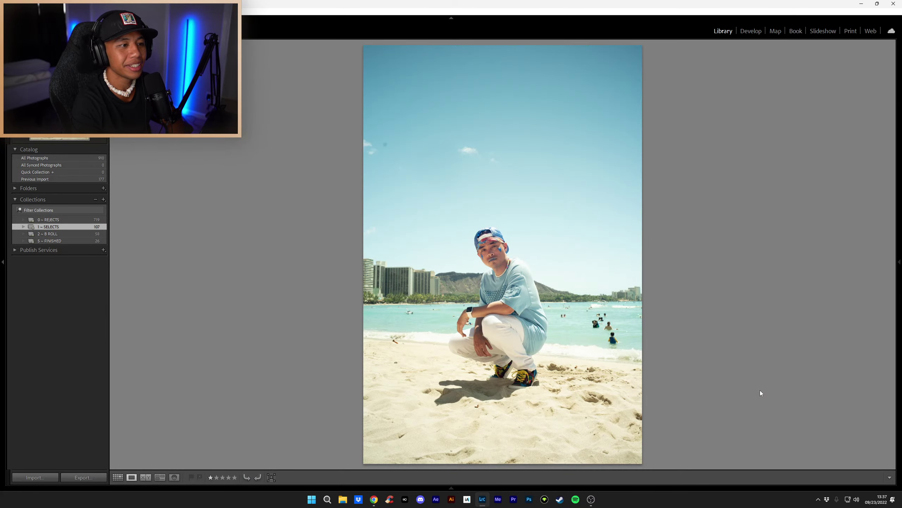
{"action": "key", "text": "Right"}
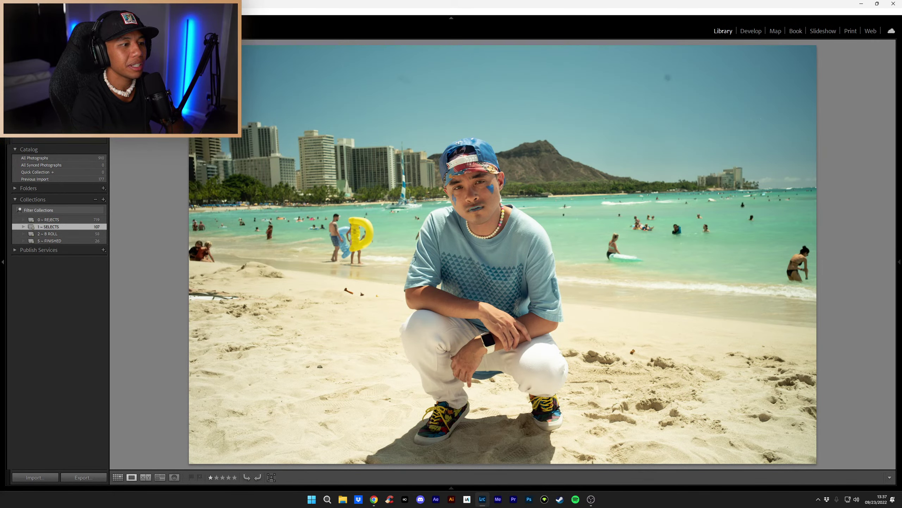
{"action": "key", "text": "Right"}
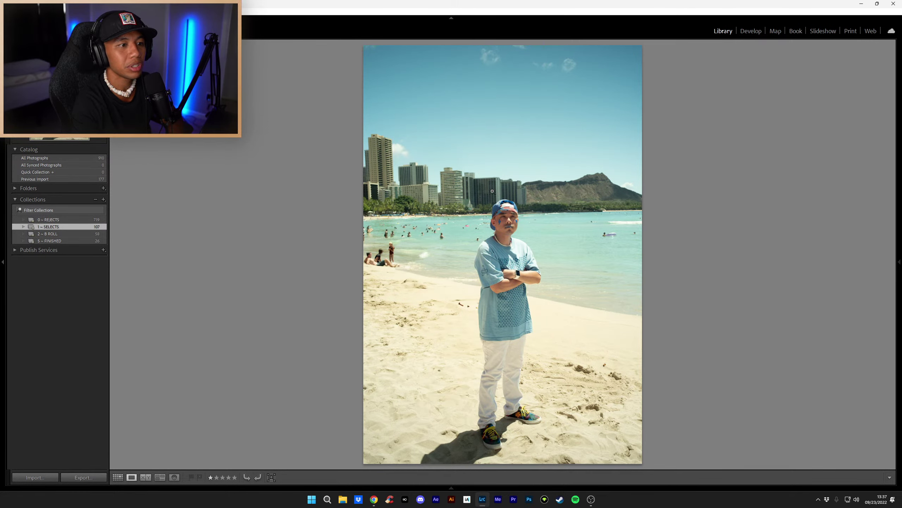
{"action": "key", "text": "Right"}
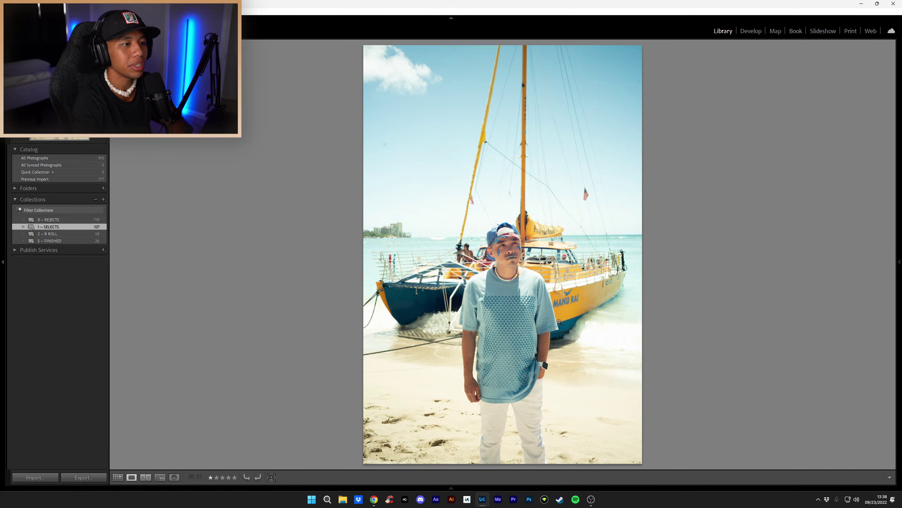
{"action": "key", "text": "Right"}
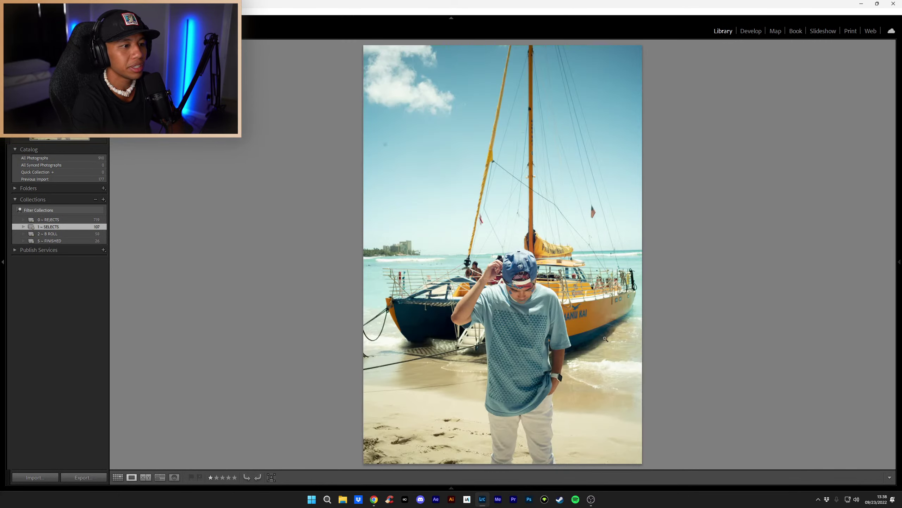
Step: Open the portrait of the man touching his cap before the catamaran in Develop and apply the NEW ORBIT ML WAIKIKI preset
{"action": "left_click", "coordinate": [4, 263]}
{"action": "left_click", "coordinate": [4, 263]}
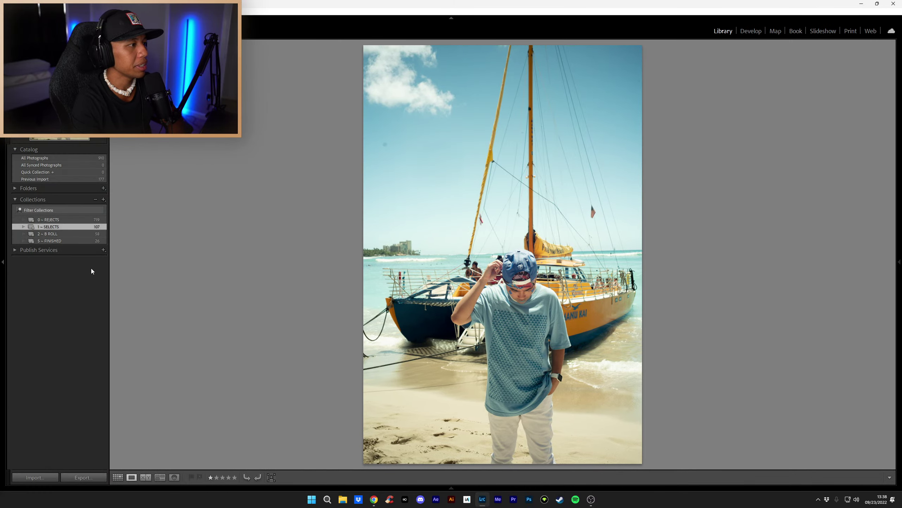
{"action": "key", "text": "d"}
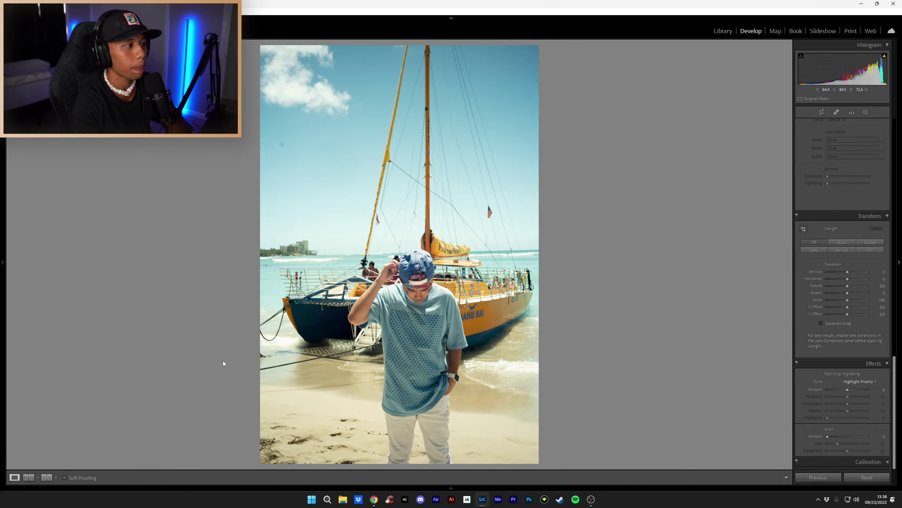
{"action": "left_click", "coordinate": [3, 262]}
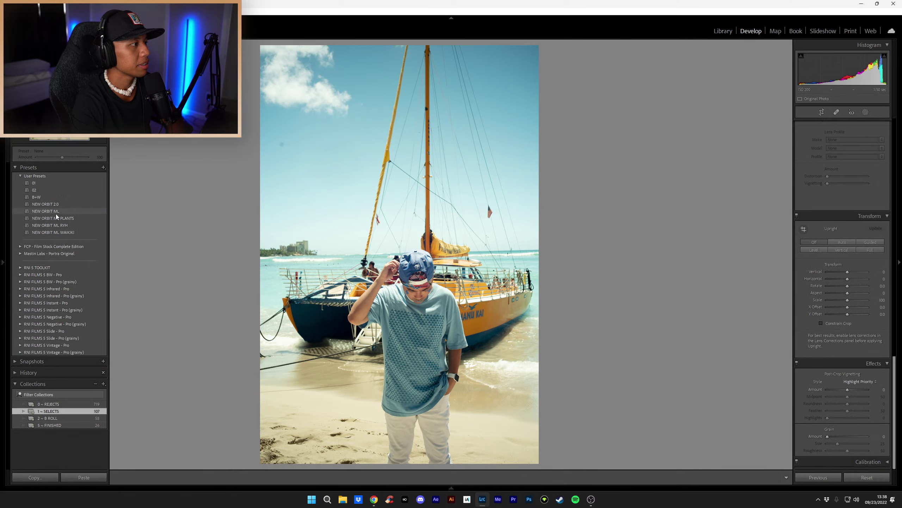
{"action": "left_click", "coordinate": [54, 232]}
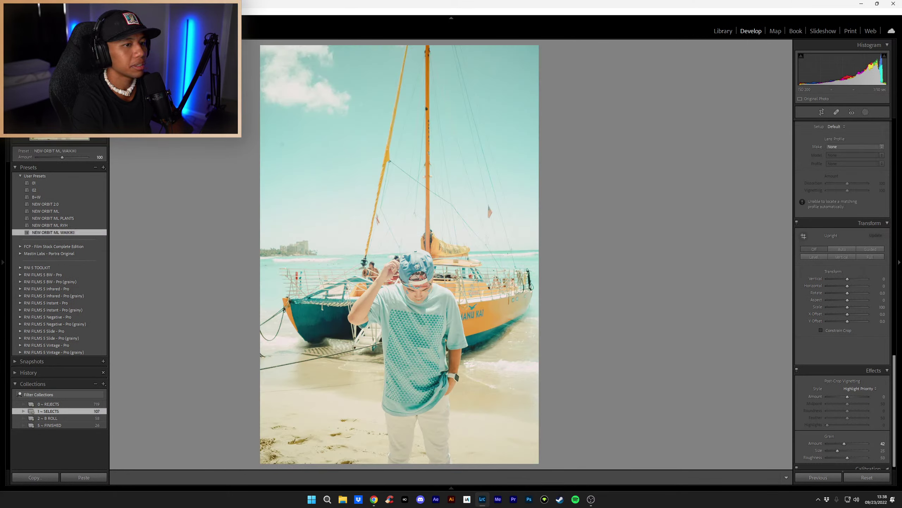
Step: Set the catamaran portrait's Exposure to +0.10 and Contrast to -30
{"action": "scroll", "coordinate": [857, 292], "scroll_direction": "up", "scroll_amount": 15}
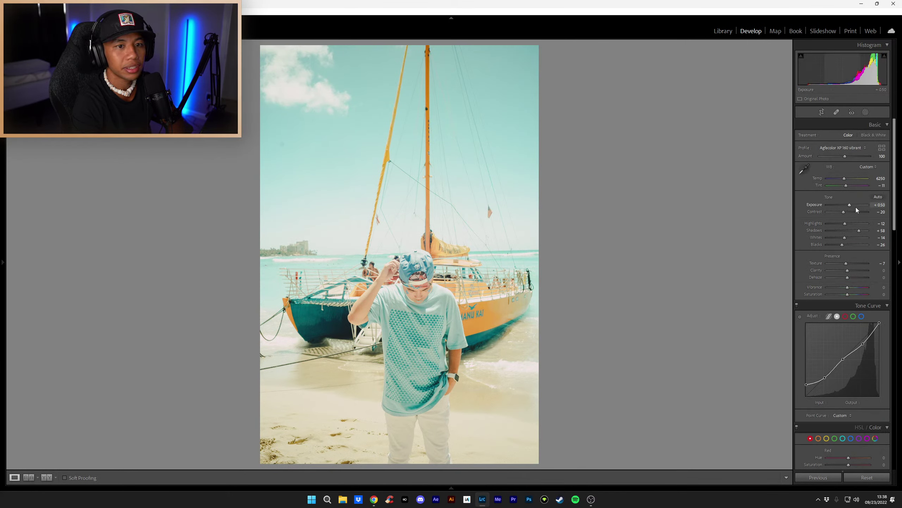
{"action": "double_click", "coordinate": [849, 206]}
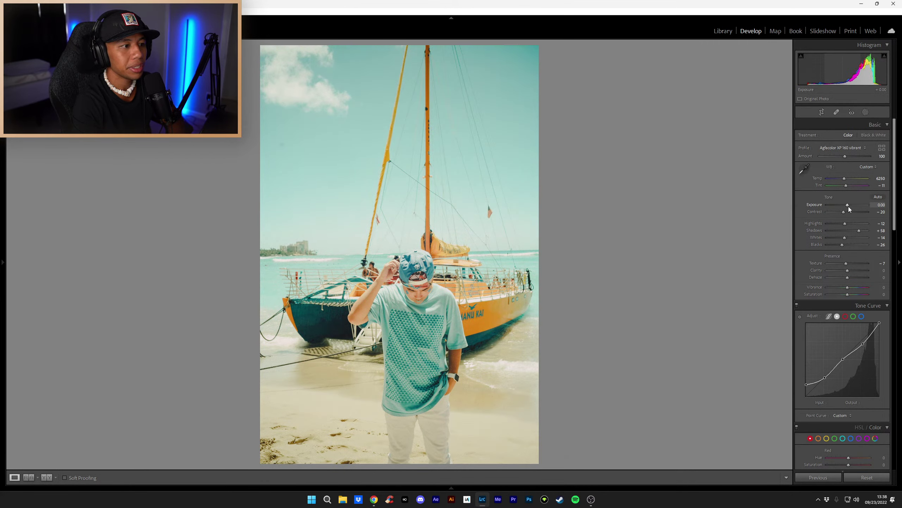
{"action": "left_click", "coordinate": [848, 206]}
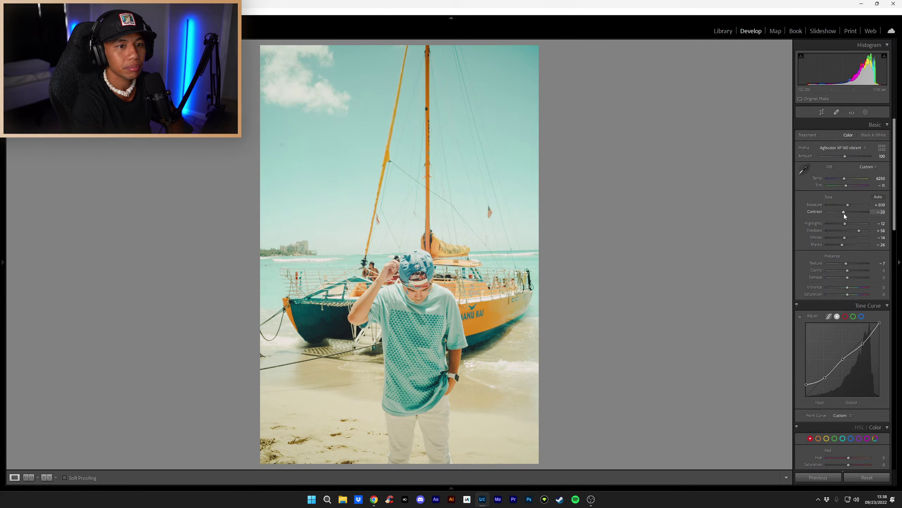
{"action": "scroll", "coordinate": [844, 214], "scroll_direction": "down", "scroll_amount": 3}
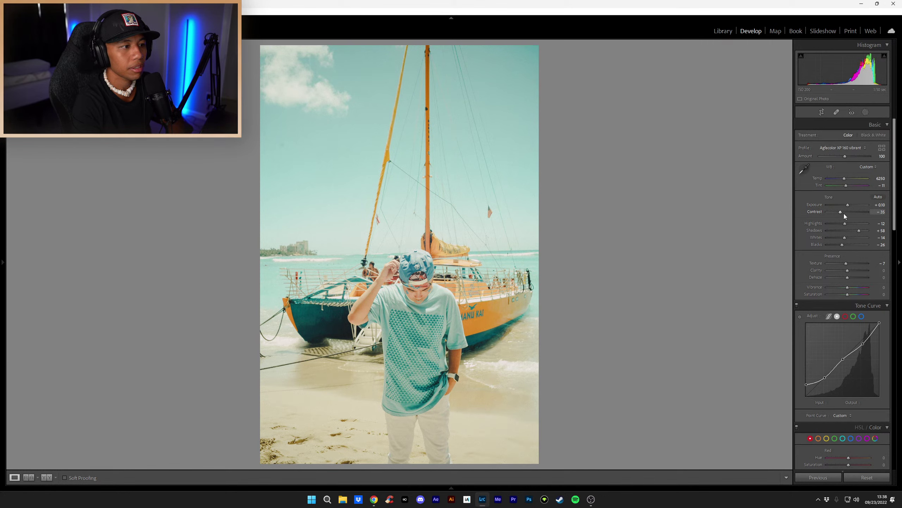
{"action": "scroll", "coordinate": [844, 213], "scroll_direction": "up", "scroll_amount": 1}
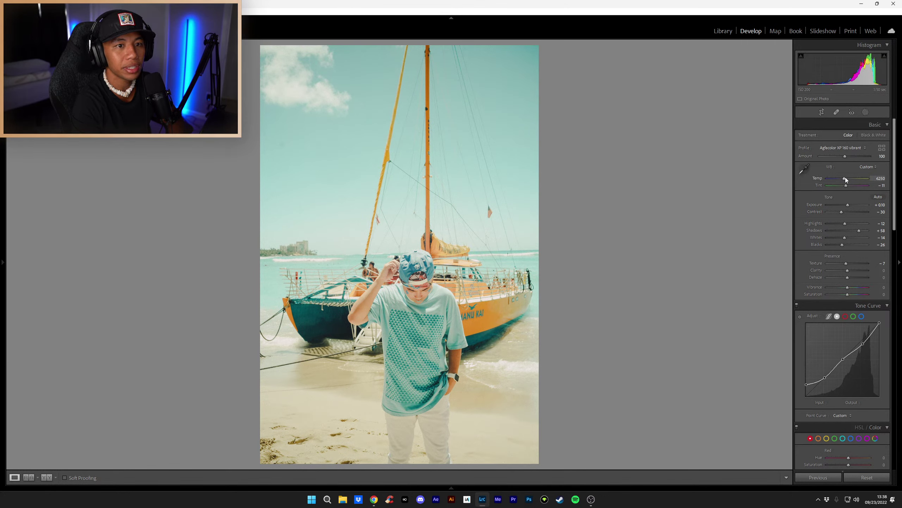
Step: Reduce the profile Amount to 88 and set the white balance to Temp 5750 and Tint -13
{"action": "mouse_move", "coordinate": [846, 155]}
{"action": "left_mouse_down"}
{"action": "mouse_move", "coordinate": [837, 156]}
{"action": "mouse_move", "coordinate": [857, 156]}
{"action": "mouse_move", "coordinate": [843, 157]}
{"action": "left_mouse_up"}
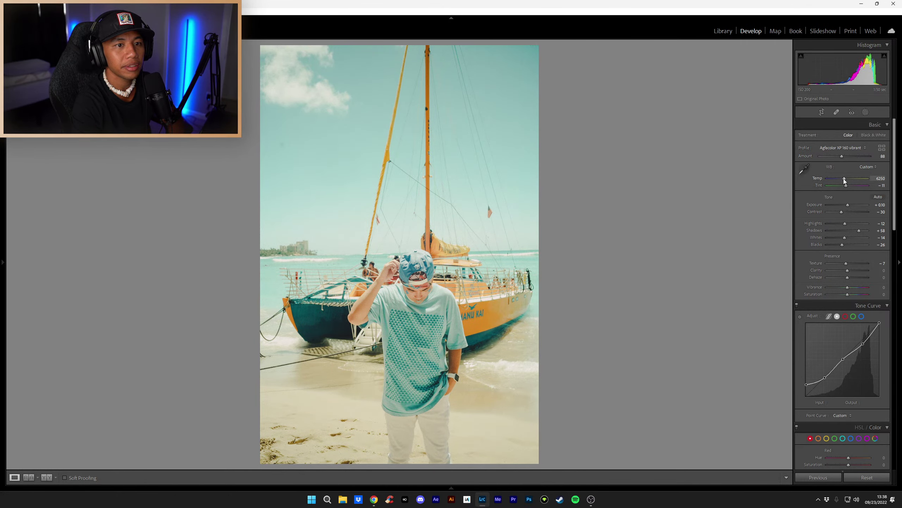
{"action": "scroll", "coordinate": [844, 179], "scroll_direction": "down", "scroll_amount": 5}
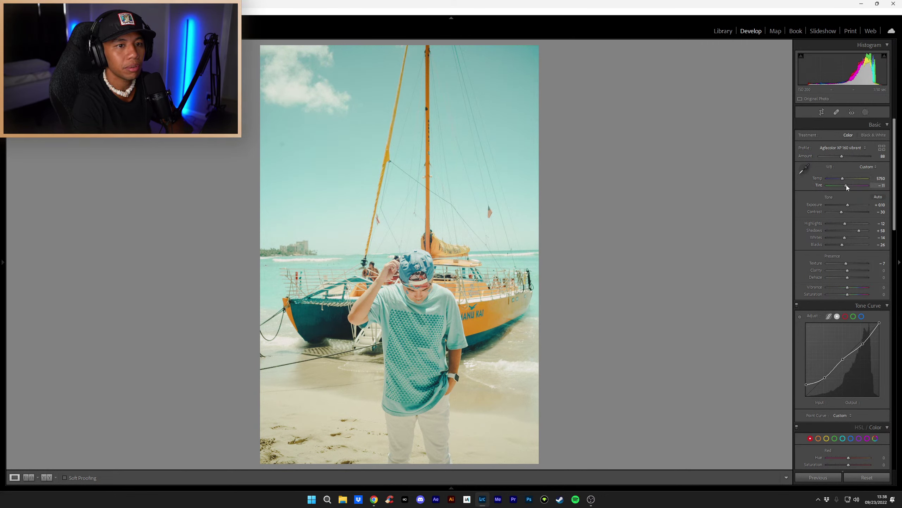
{"action": "scroll", "coordinate": [846, 184], "scroll_direction": "down", "scroll_amount": 5}
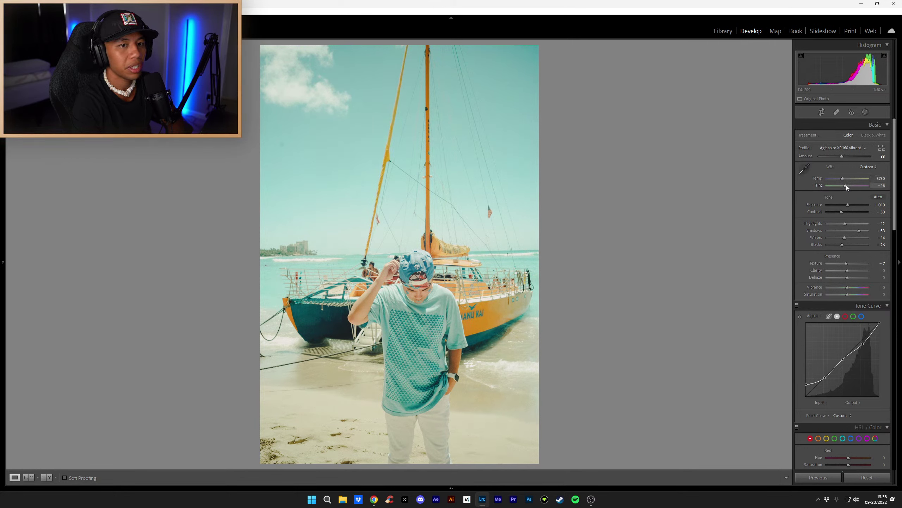
{"action": "scroll", "coordinate": [846, 185], "scroll_direction": "up", "scroll_amount": 5}
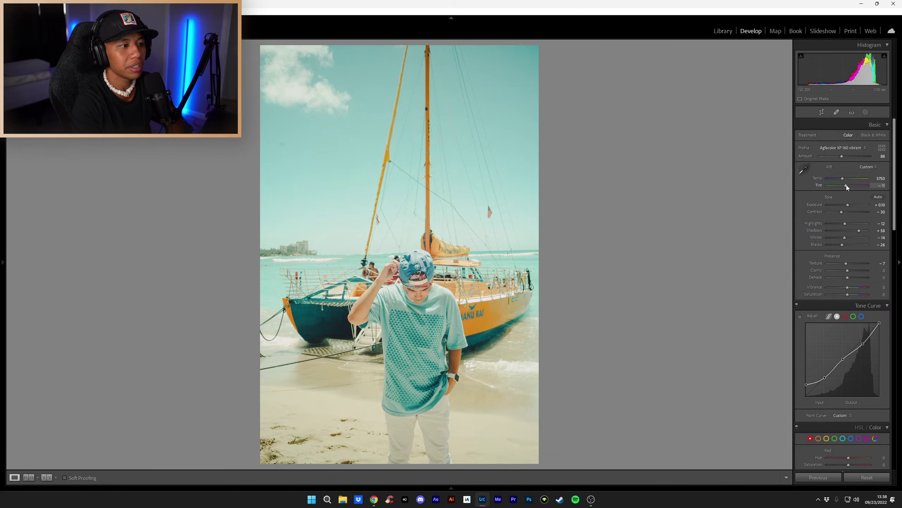
{"action": "left_click", "coordinate": [877, 185]}
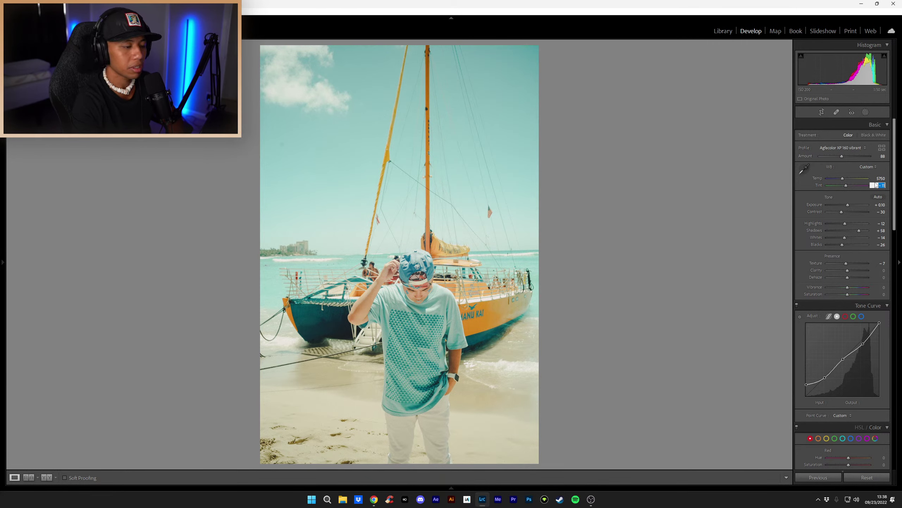
{"action": "type", "text": "-16"}
{"action": "key", "text": "Return"}
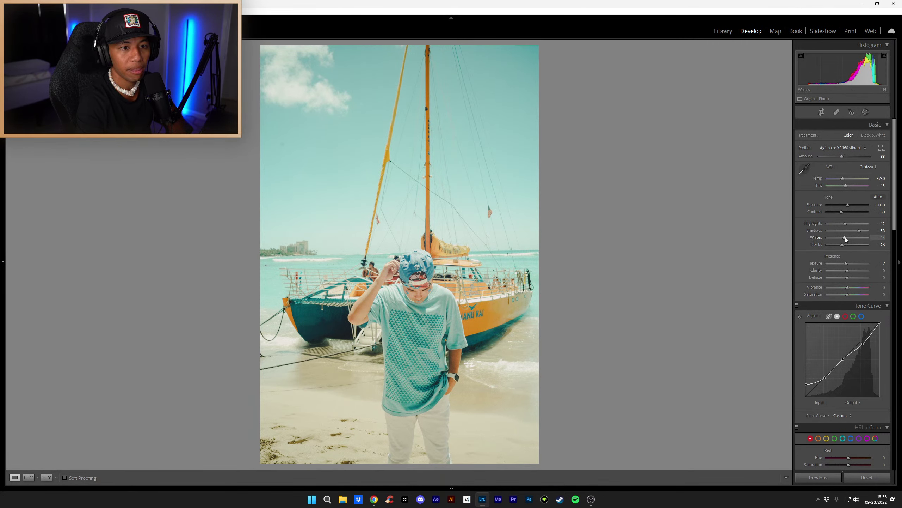
Step: Lower the Whites to -19, the Blacks to -31 and the Texture to -17
{"action": "left_click_drag", "start_coordinate": [845, 237], "coordinate": [844, 241]}
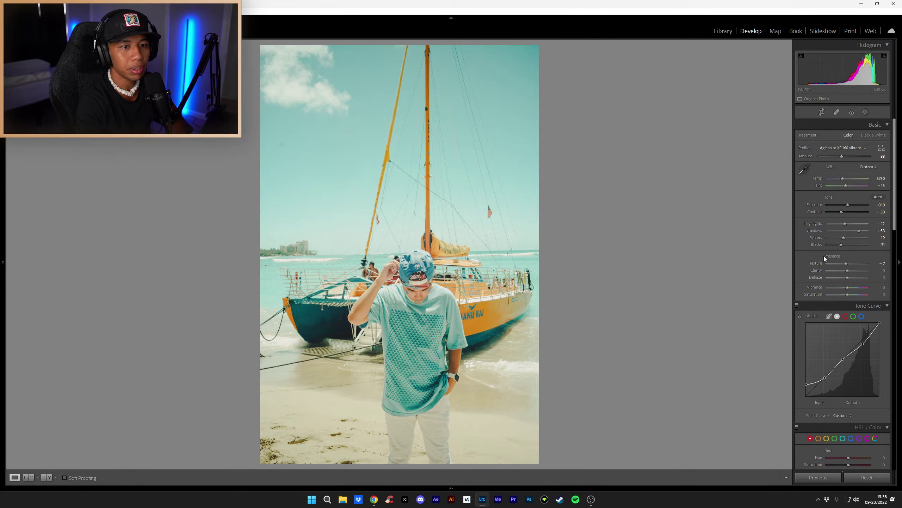
{"action": "scroll", "coordinate": [815, 258], "scroll_direction": "down", "scroll_amount": 3}
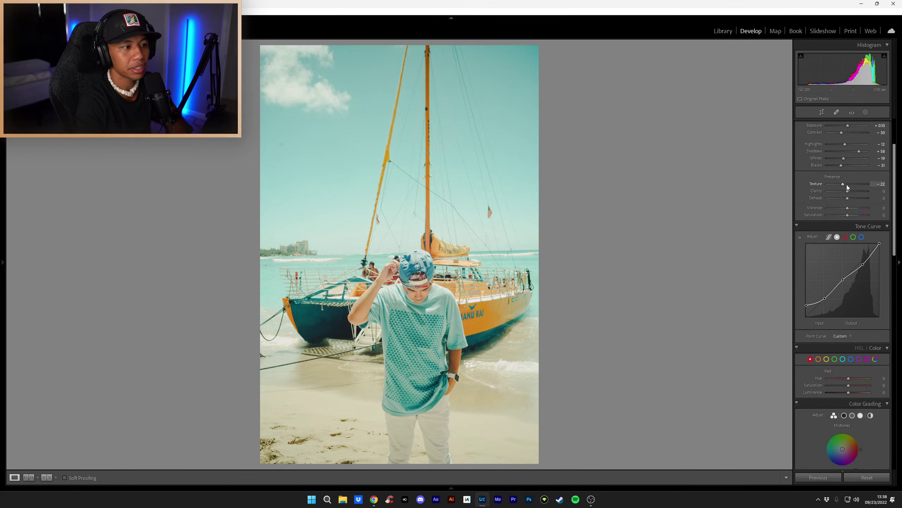
{"action": "scroll", "coordinate": [846, 185], "scroll_direction": "up", "scroll_amount": 5}
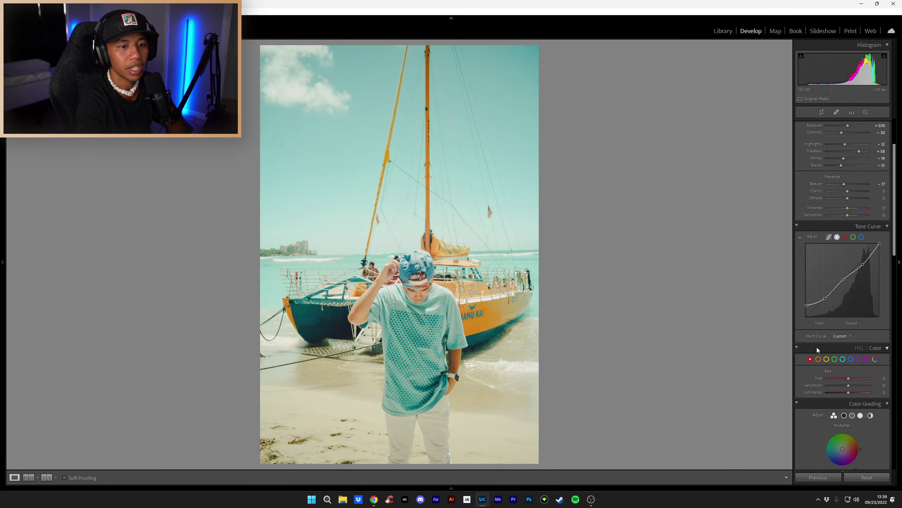
Step: Set the catamaran portrait's grain Amount to 23 in the Effects settings
{"action": "scroll", "coordinate": [817, 346], "scroll_direction": "down", "scroll_amount": 15}
{"action": "scroll", "coordinate": [821, 372], "scroll_direction": "down", "scroll_amount": 8}
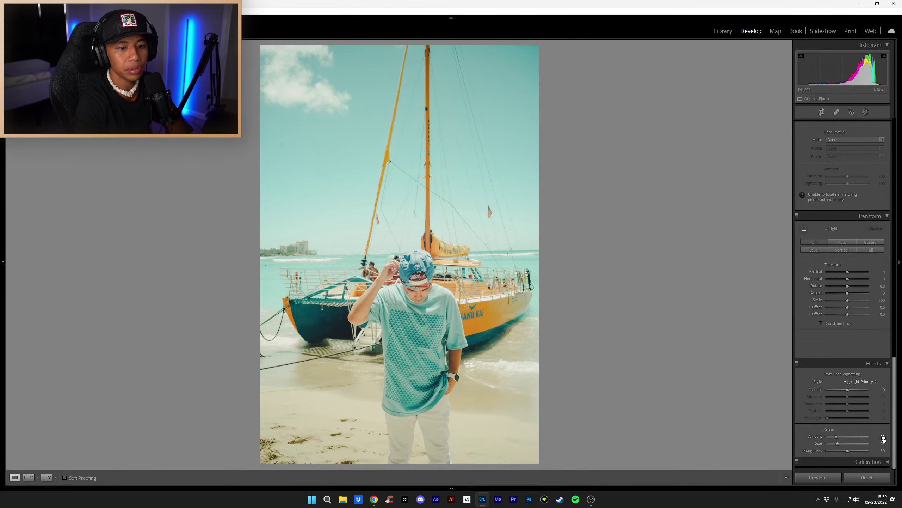
{"action": "left_click_drag", "start_coordinate": [879, 437], "coordinate": [873, 437]}
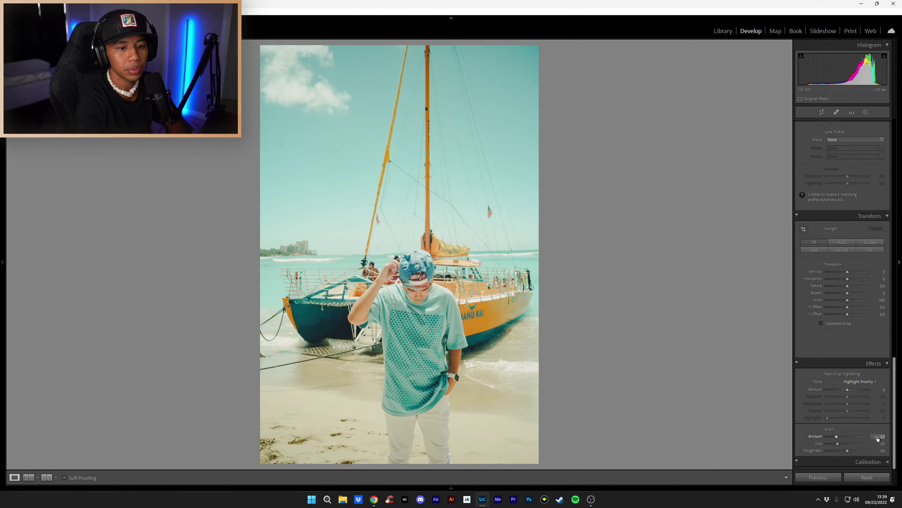
Step: Crop the catamaran portrait slightly tighter at its original aspect ratio, trimming the upper sky and both sides
{"action": "left_click", "coordinate": [822, 113]}
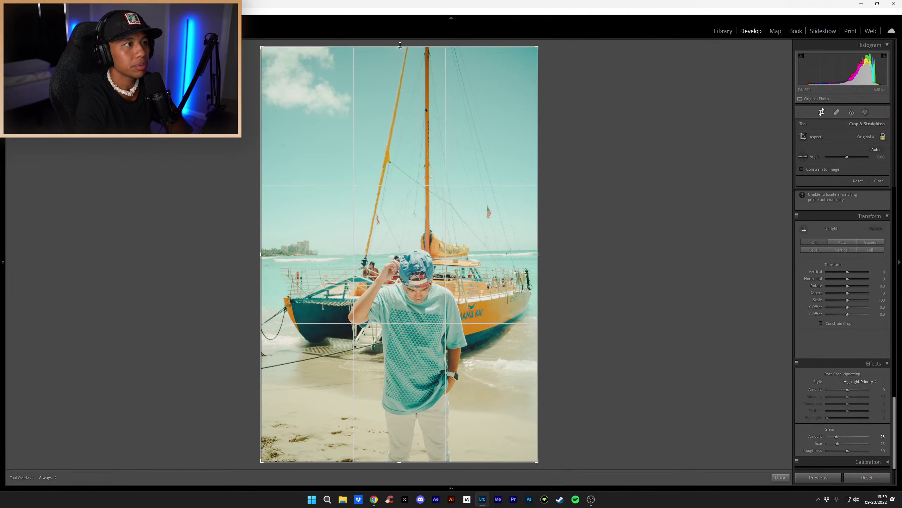
{"action": "left_click_drag", "start_coordinate": [399, 45], "coordinate": [405, 75]}
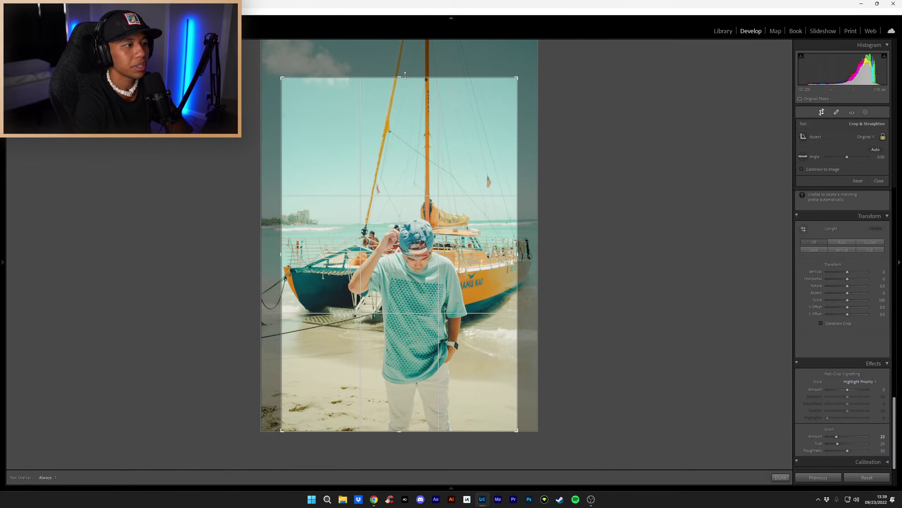
{"action": "left_click_drag", "start_coordinate": [405, 75], "coordinate": [408, 69]}
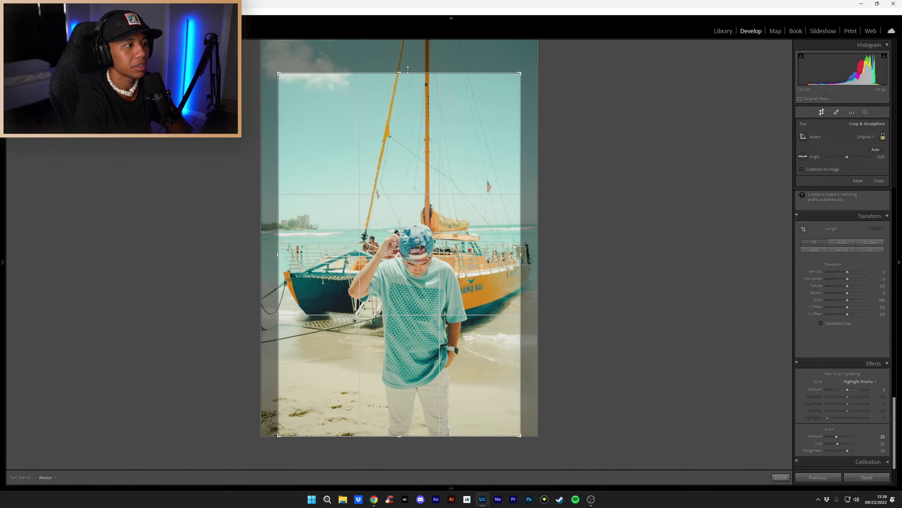
{"action": "left_click", "coordinate": [781, 477]}
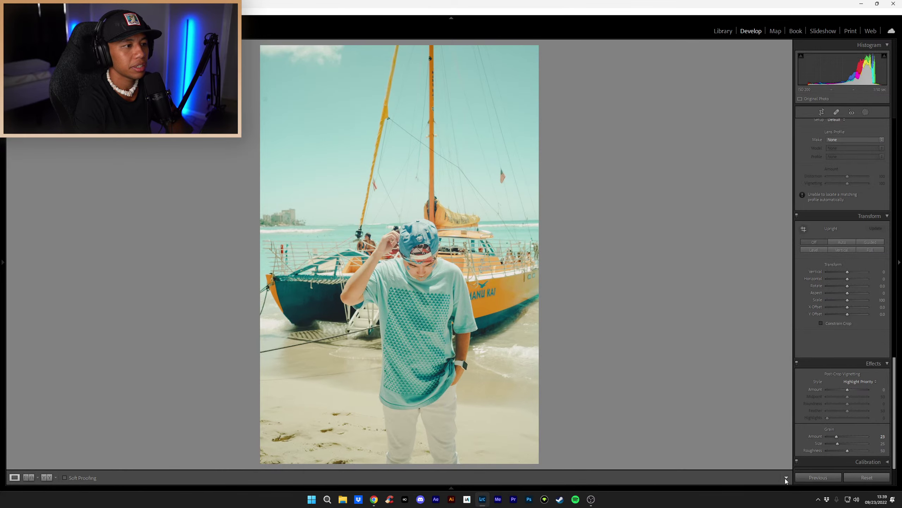
Step: Tighten the catamaran portrait's crop further around the man and shift it slightly towards the photo's right side
{"action": "left_click", "coordinate": [822, 112]}
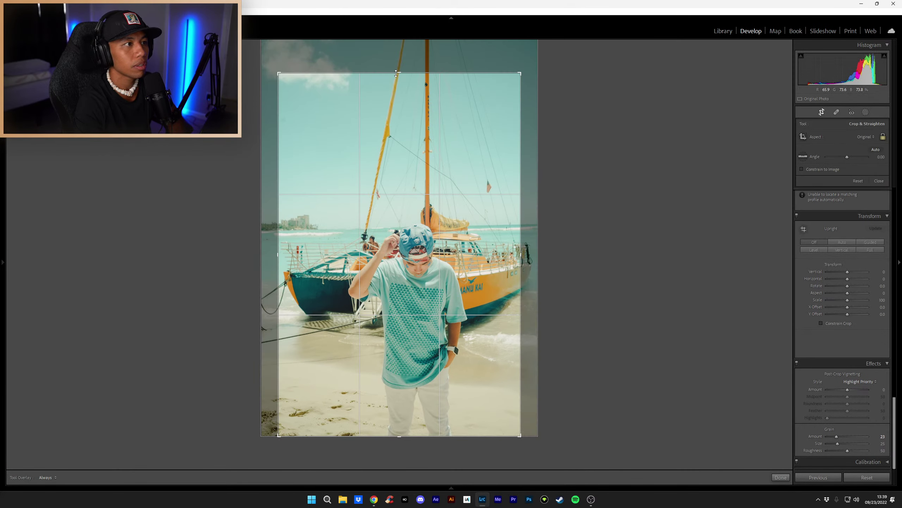
{"action": "left_click_drag", "start_coordinate": [397, 73], "coordinate": [393, 108]}
{"action": "left_click_drag", "start_coordinate": [444, 164], "coordinate": [436, 164]}
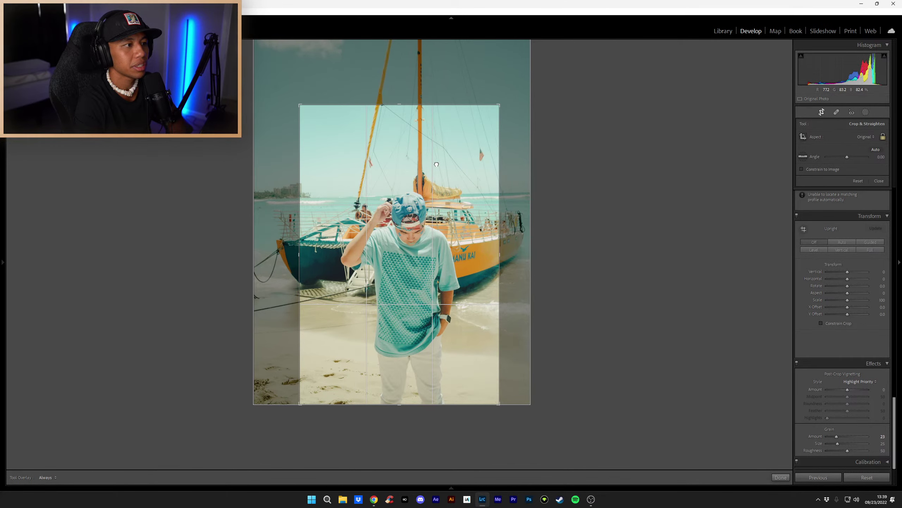
{"action": "left_click", "coordinate": [781, 477]}
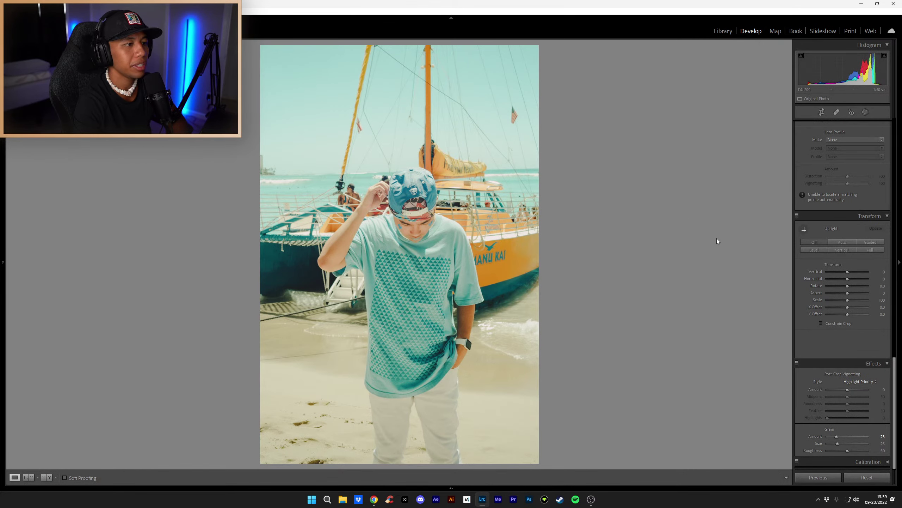
Step: Shift the crop higher on the photo to include more sky and less sand, and fine-tune its lower-right corner
{"action": "left_click", "coordinate": [821, 112]}
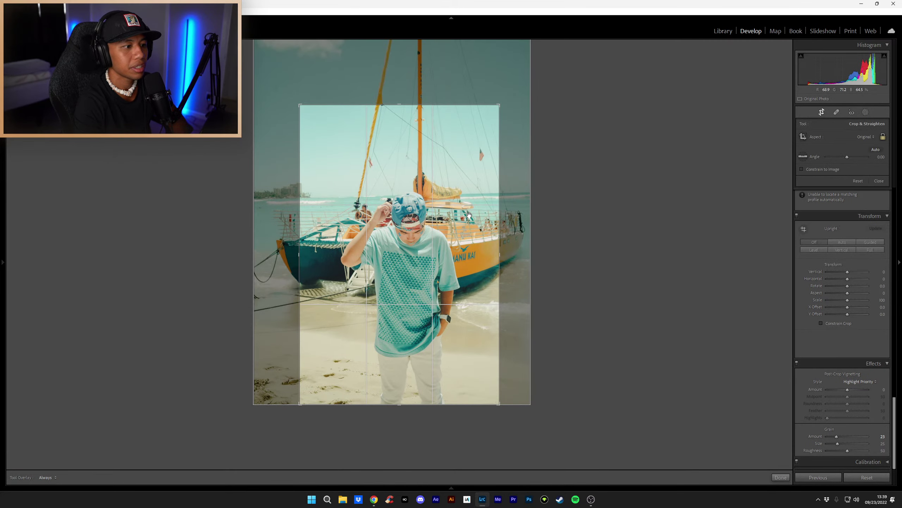
{"action": "left_click_drag", "start_coordinate": [440, 213], "coordinate": [437, 228]}
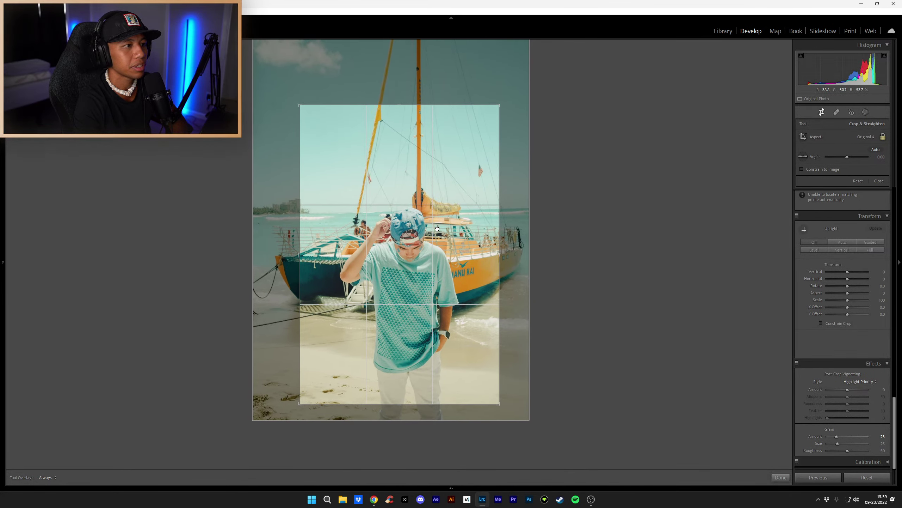
{"action": "left_click_drag", "start_coordinate": [503, 423], "coordinate": [499, 412]}
{"action": "left_click", "coordinate": [780, 477]}
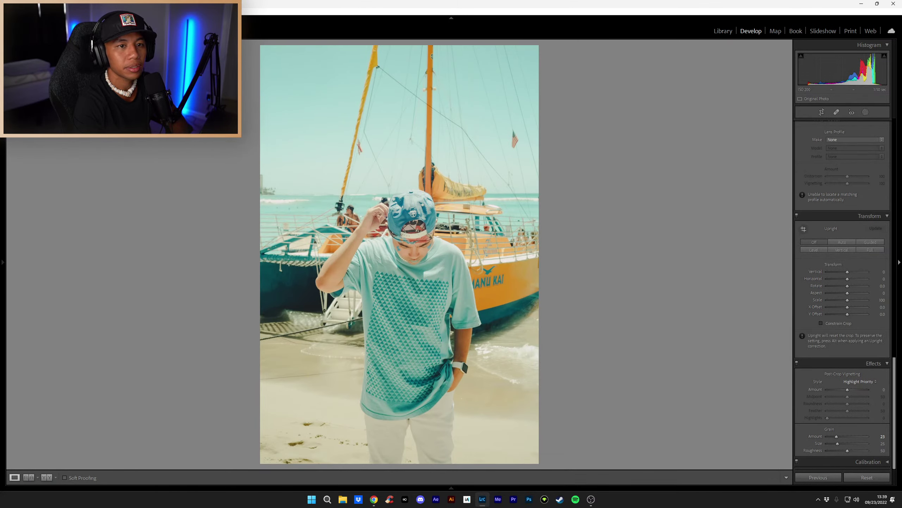
Step: Return to the Library and rate the cropped catamaran portrait two stars
{"action": "key", "text": "F7"}
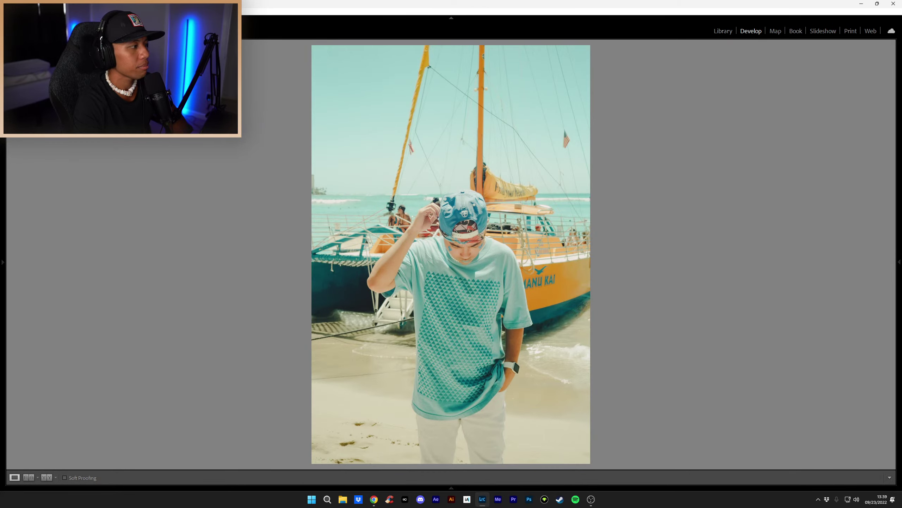
{"action": "mouse_move", "coordinate": [2, 266]}
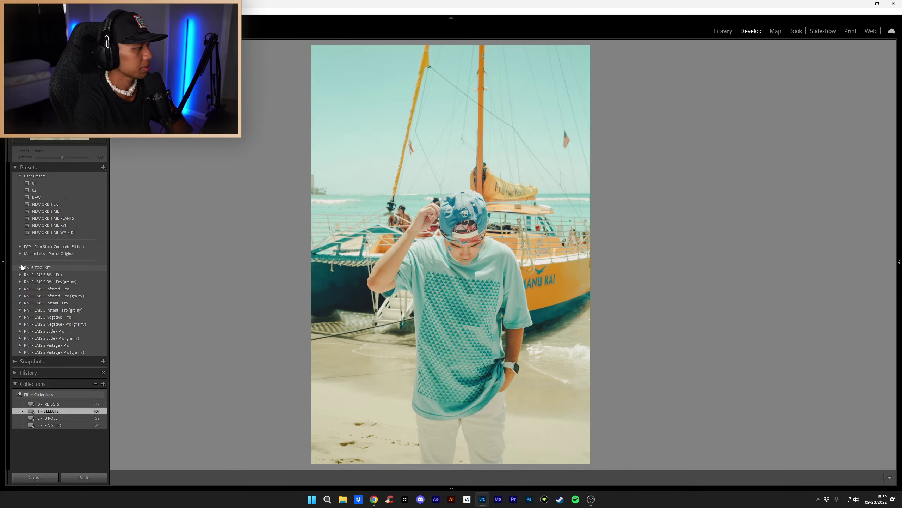
{"action": "left_click", "coordinate": [724, 31]}
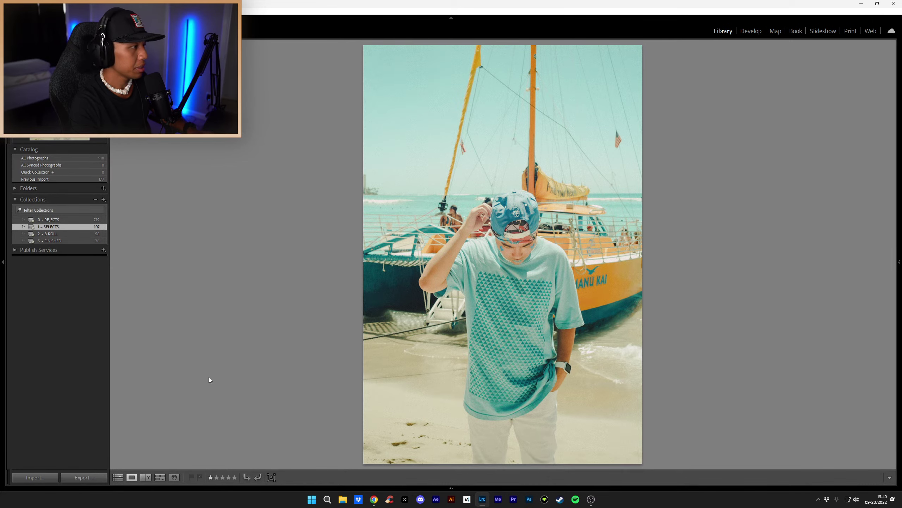
{"action": "key", "text": "2"}
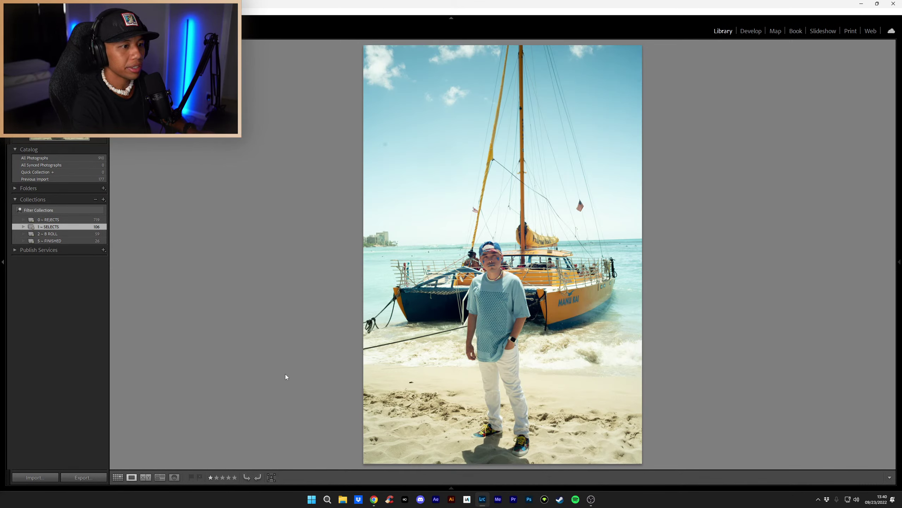
Step: Look over the next catamaran photos in the selects collection to choose which one to edit
{"action": "left_click", "coordinate": [118, 478]}
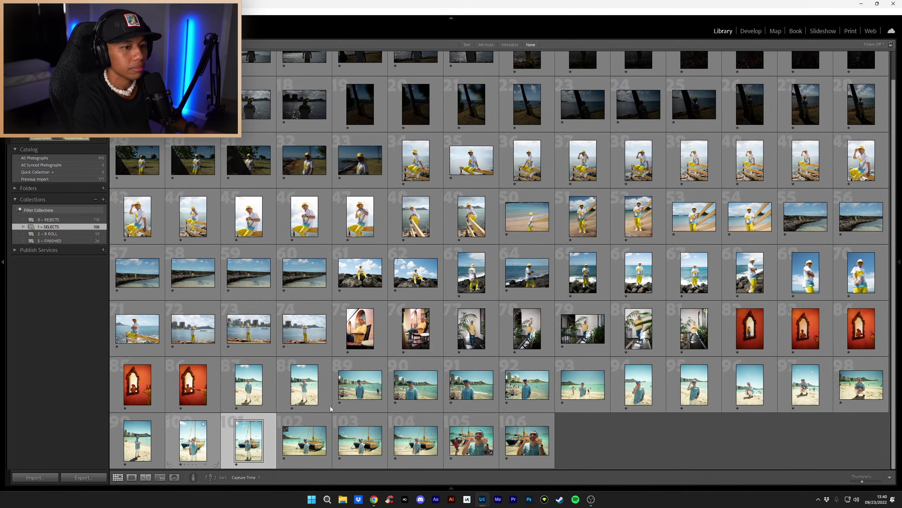
{"action": "double_click", "coordinate": [260, 442]}
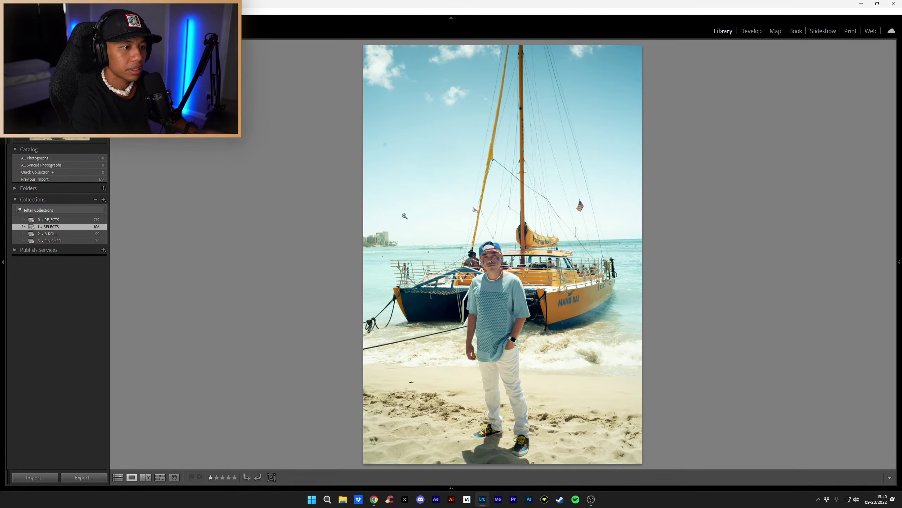
{"action": "left_click", "coordinate": [742, 32]}
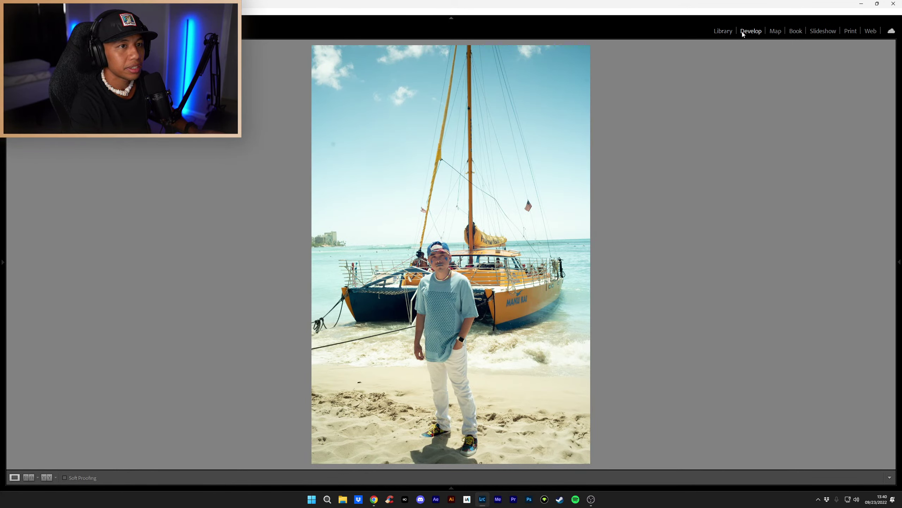
{"action": "left_click", "coordinate": [723, 32]}
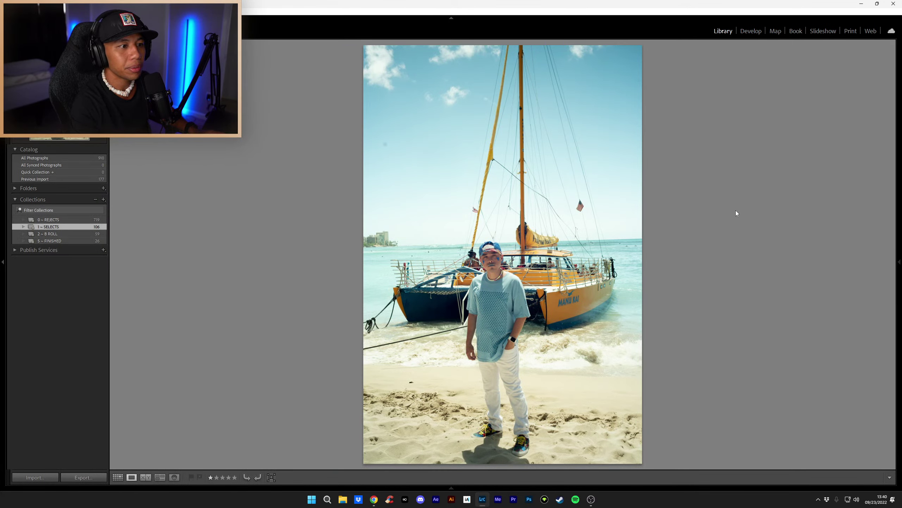
{"action": "key", "text": "Right"}
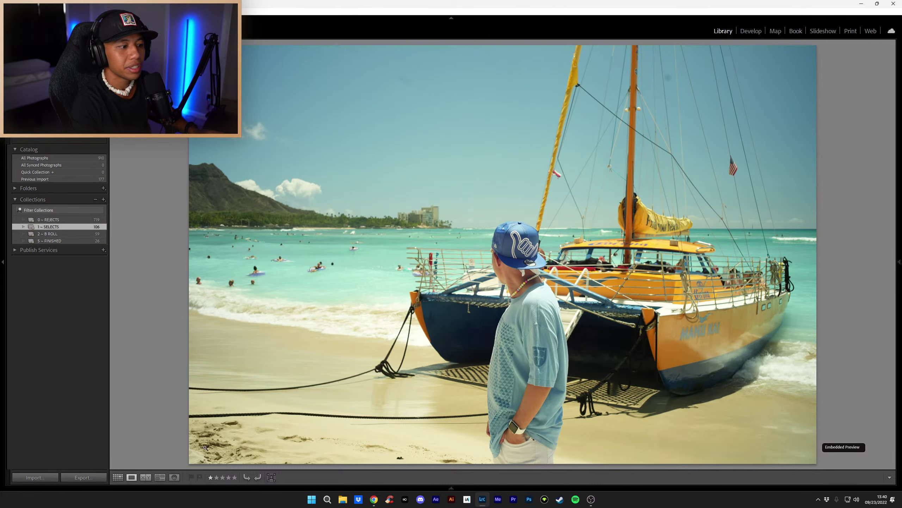
Step: Build standard-sized previews for all photos that still use embedded previews
{"action": "left_click", "coordinate": [118, 477]}
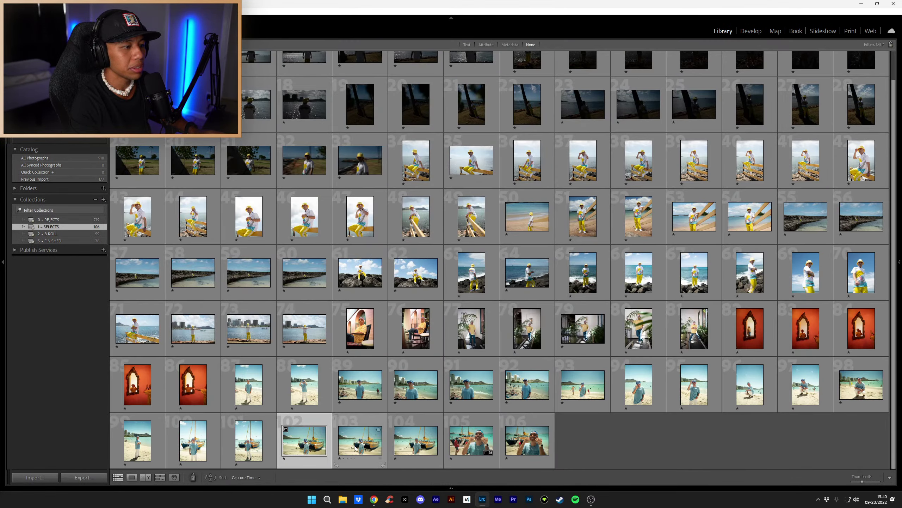
{"action": "left_click", "coordinate": [286, 429]}
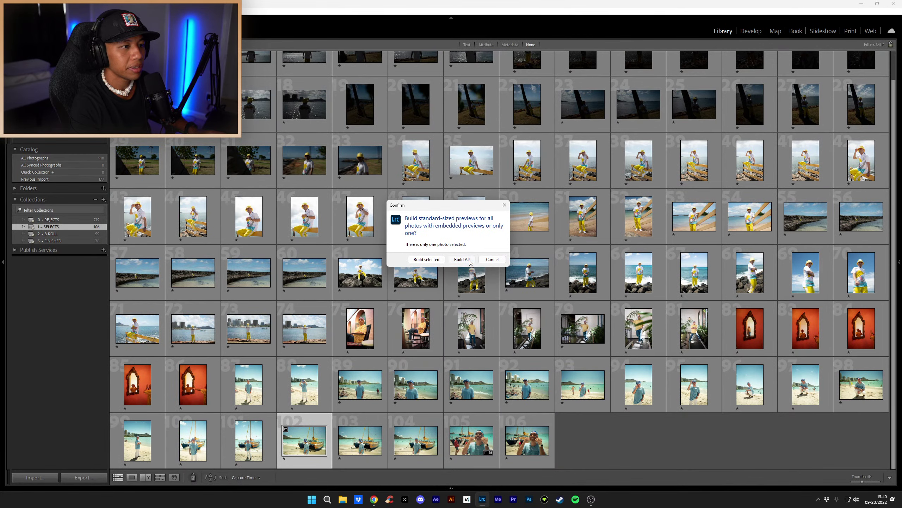
{"action": "left_click", "coordinate": [462, 259]}
Step: Open the landscape photo of the man looking towards the catamaran for editing in Develop
{"action": "double_click", "coordinate": [309, 440]}
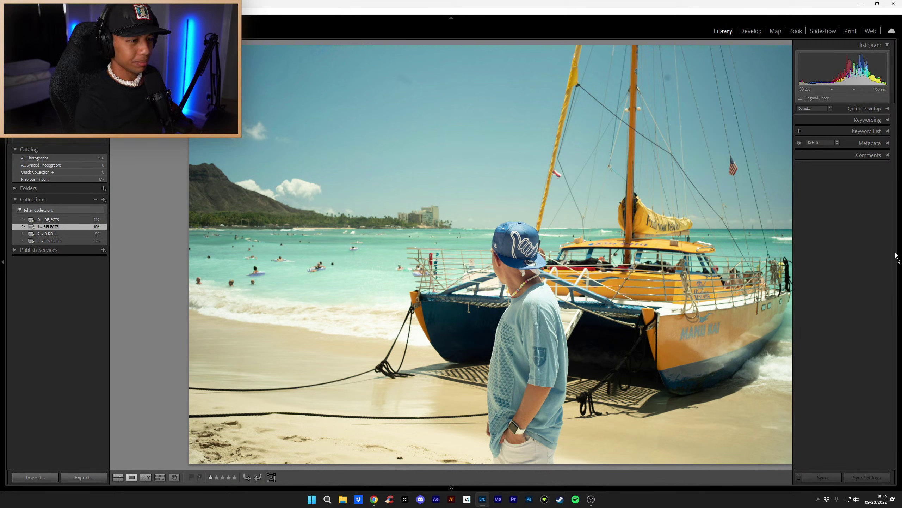
{"action": "left_click", "coordinate": [898, 296]}
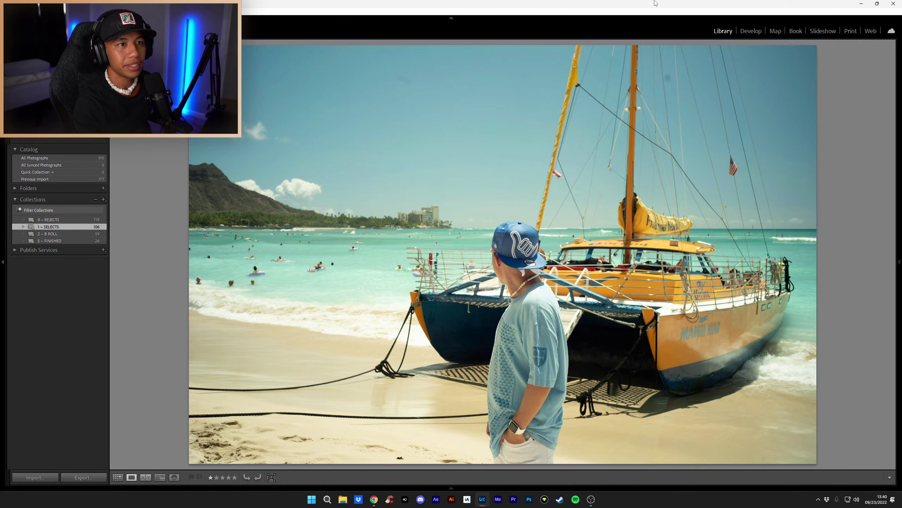
{"action": "left_click", "coordinate": [751, 31]}
Step: Heal the dark sensor spot in the sky beside the mast with a size 53 spot
{"action": "left_click", "coordinate": [622, 79]}
{"action": "left_click_drag", "start_coordinate": [623, 95], "coordinate": [608, 163]}
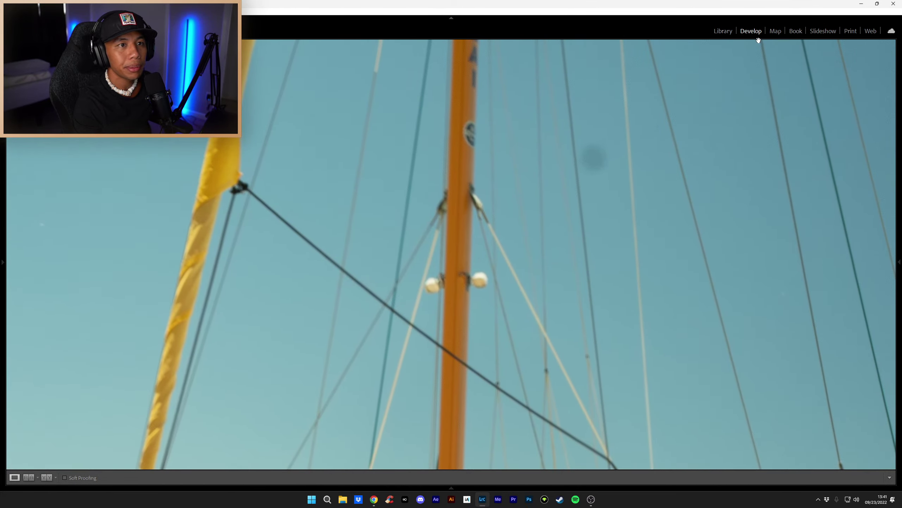
{"action": "mouse_move", "coordinate": [900, 258]}
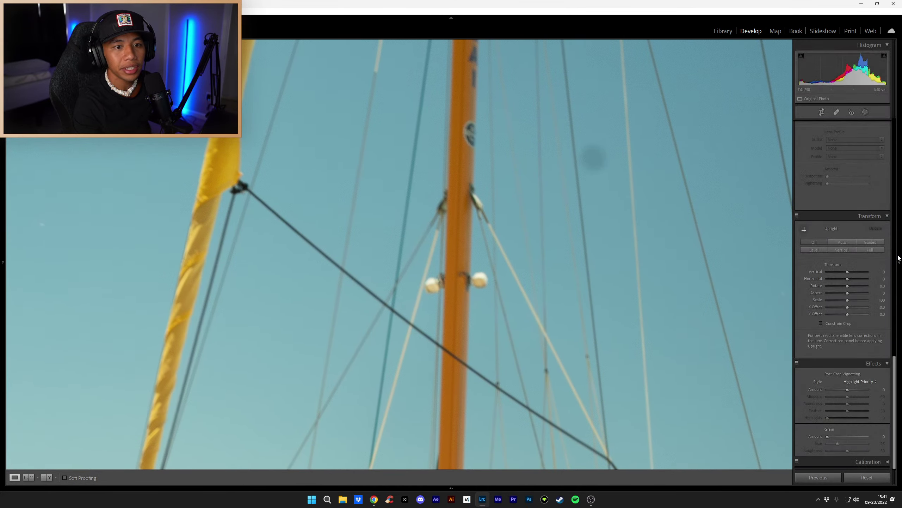
{"action": "left_click", "coordinate": [837, 113]}
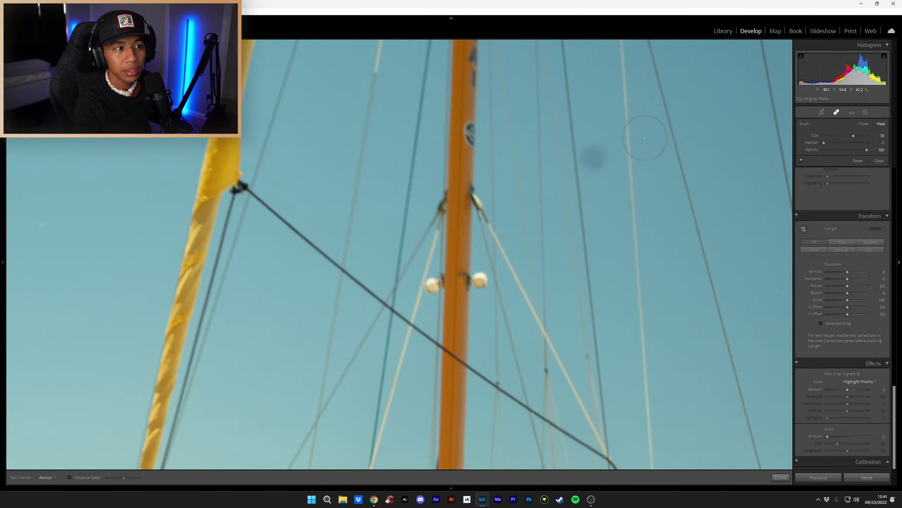
{"action": "left_click", "coordinate": [595, 160]}
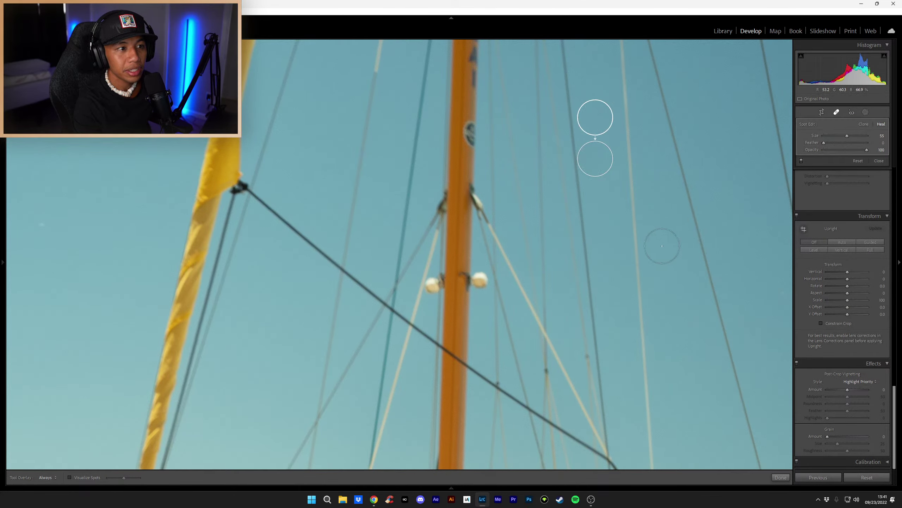
{"action": "left_click", "coordinate": [776, 478]}
Step: Heal the small white speck in the open sky beside the yellow sail with a size 21 spot
{"action": "left_click_drag", "start_coordinate": [519, 270], "coordinate": [768, 320]}
{"action": "left_click_drag", "start_coordinate": [486, 252], "coordinate": [679, 218]}
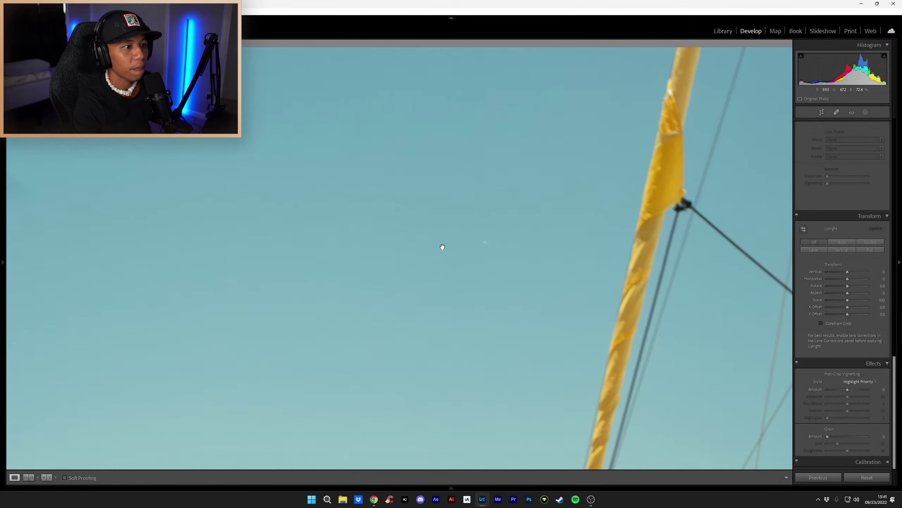
{"action": "left_click_drag", "start_coordinate": [504, 231], "coordinate": [610, 228]}
{"action": "left_click", "coordinate": [822, 112]}
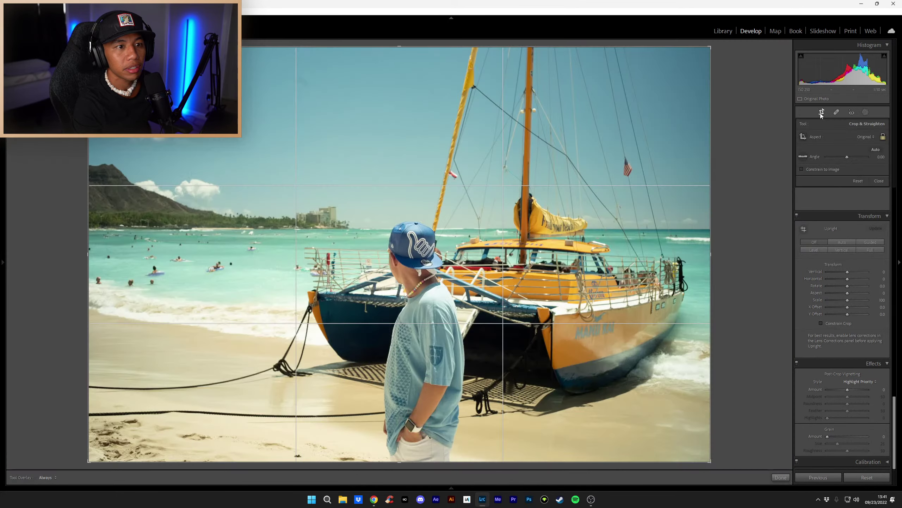
{"action": "left_click", "coordinate": [837, 112]}
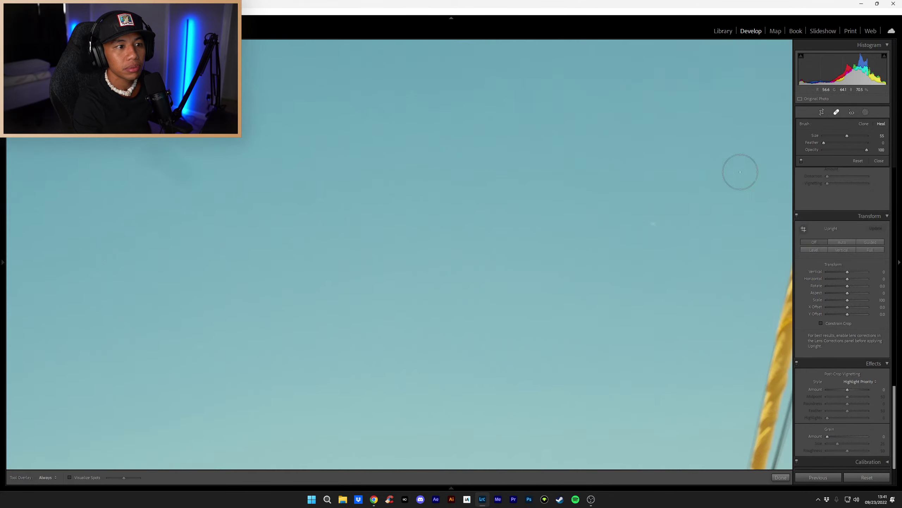
{"action": "left_click", "coordinate": [655, 225]}
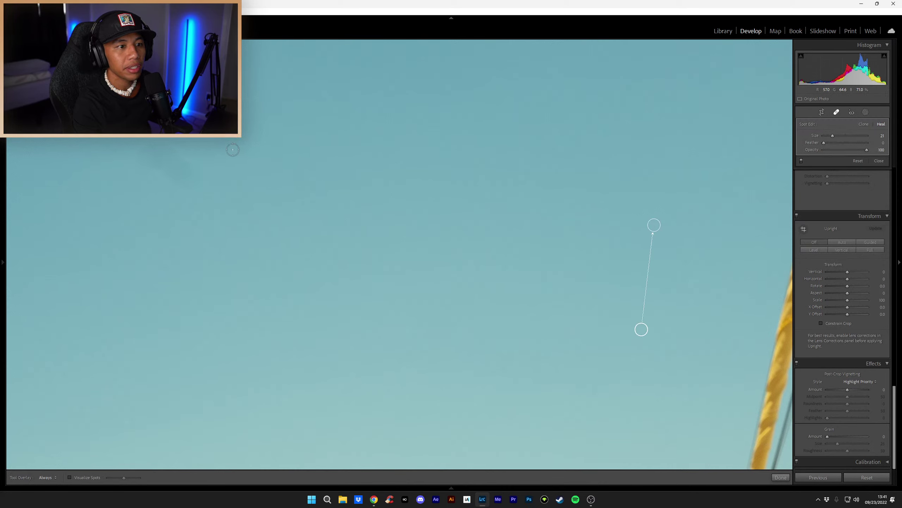
Step: Heal the faint dark smudge farther across the open sky with a size 77 spot
{"action": "scroll", "coordinate": [153, 158], "scroll_direction": "up", "scroll_amount": 10}
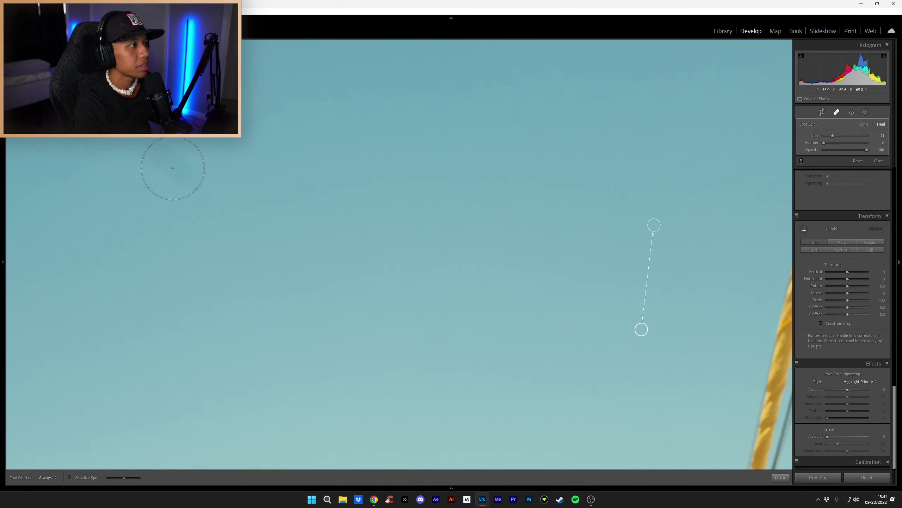
{"action": "left_click", "coordinate": [172, 165]}
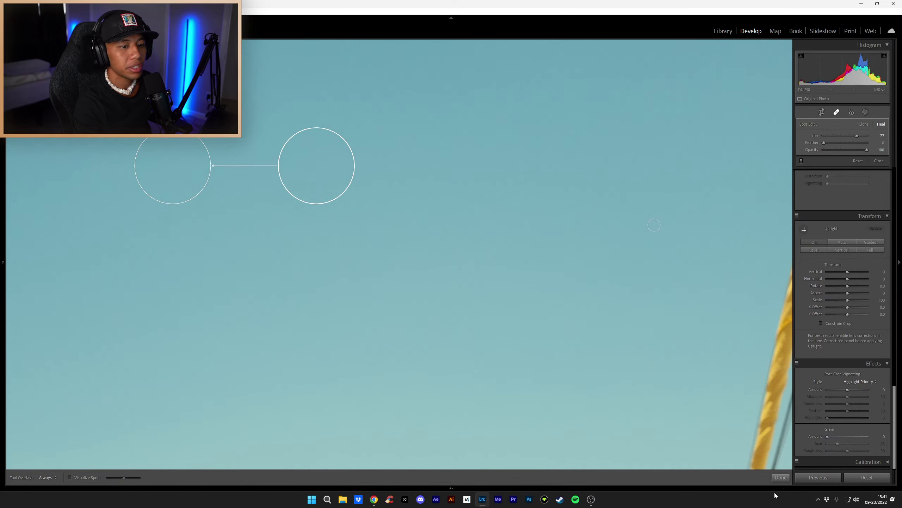
{"action": "left_click", "coordinate": [780, 476]}
Step: Heal the dark sensor spot in the sky near the photo's left edge, above the small clouds
{"action": "left_click_drag", "start_coordinate": [249, 270], "coordinate": [349, 248]}
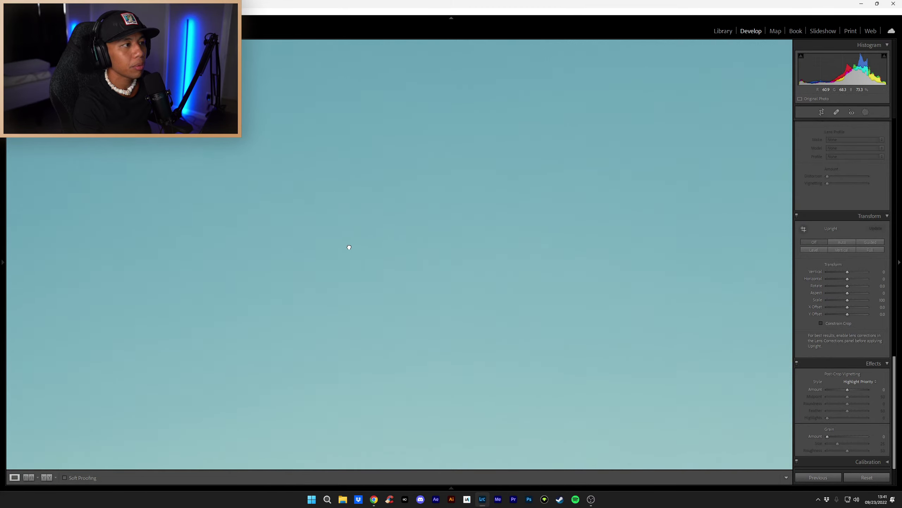
{"action": "left_click_drag", "start_coordinate": [164, 285], "coordinate": [442, 236]}
{"action": "left_click_drag", "start_coordinate": [30, 260], "coordinate": [454, 261]}
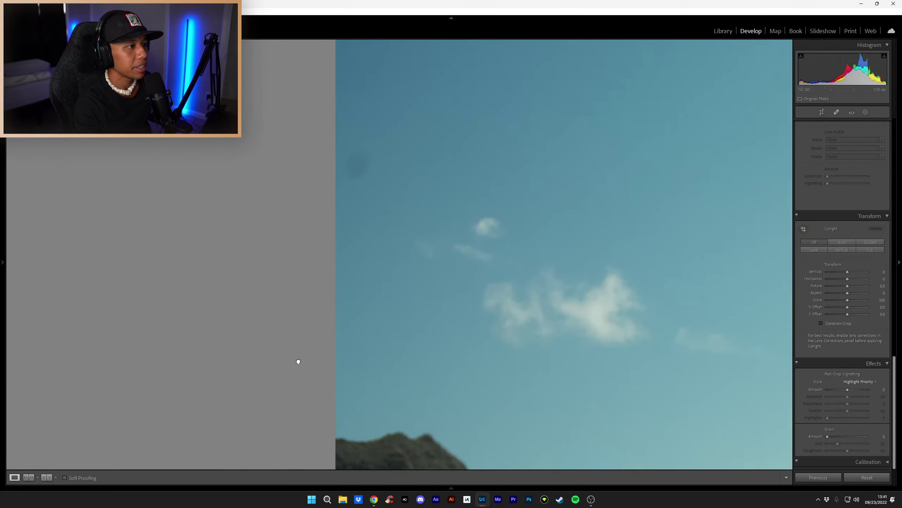
{"action": "left_click_drag", "start_coordinate": [335, 296], "coordinate": [334, 391]}
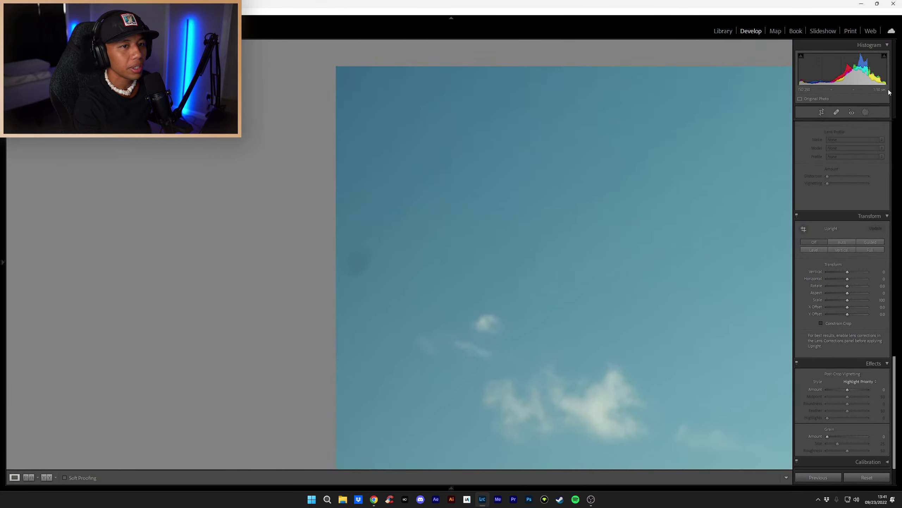
{"action": "left_click", "coordinate": [837, 112]}
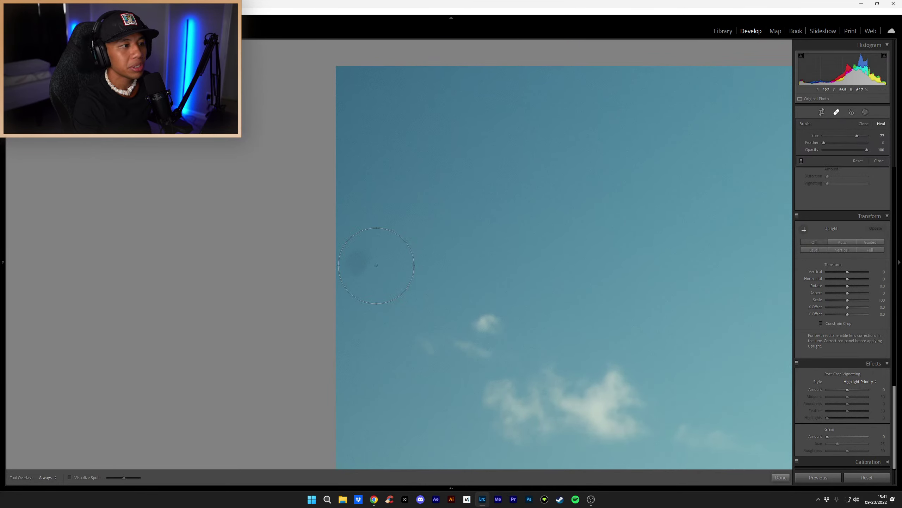
{"action": "left_click", "coordinate": [356, 260]}
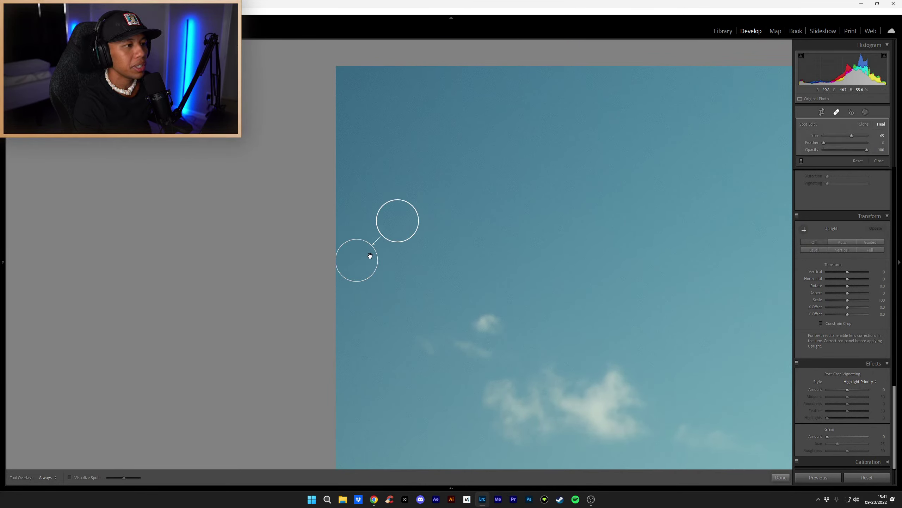
{"action": "left_click", "coordinate": [781, 477]}
{"action": "left_click", "coordinate": [593, 303]}
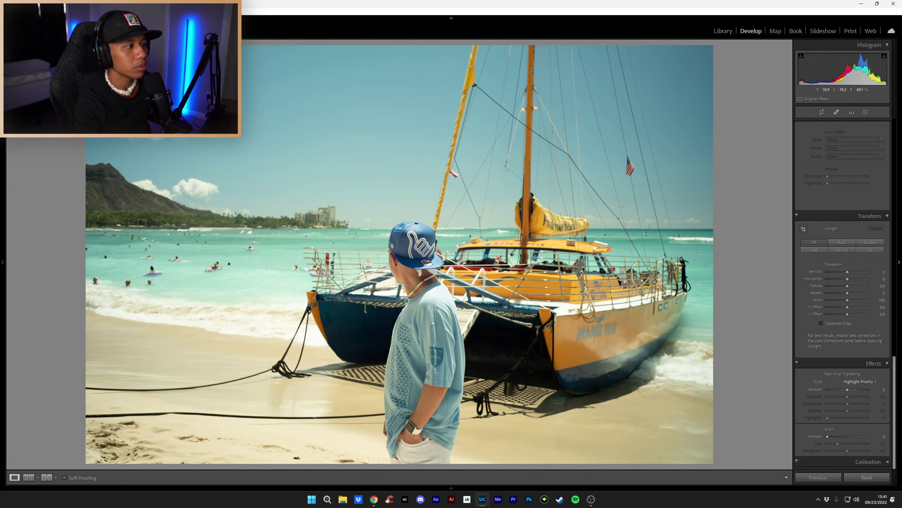
Step: Apply the NEW ORBIT ML WAIKIKI preset to the landscape catamaran photo
{"action": "mouse_move", "coordinate": [3, 199]}
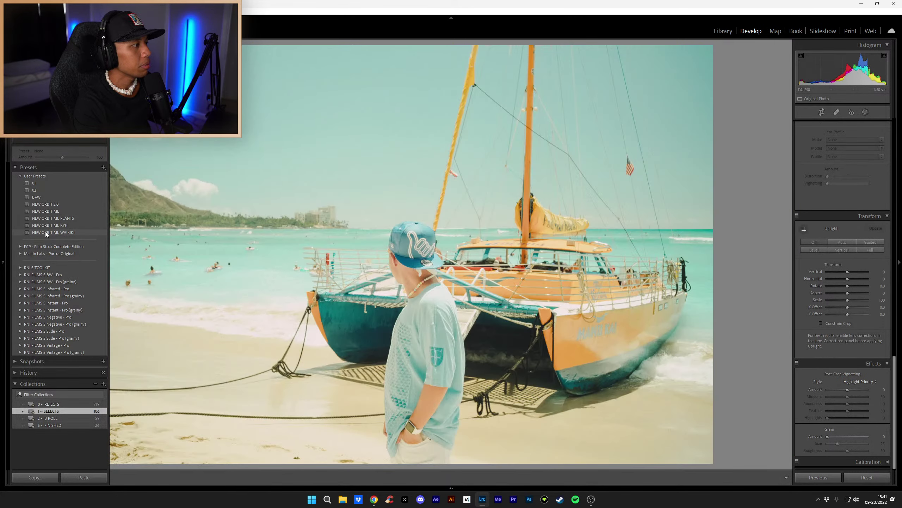
{"action": "left_click", "coordinate": [45, 231]}
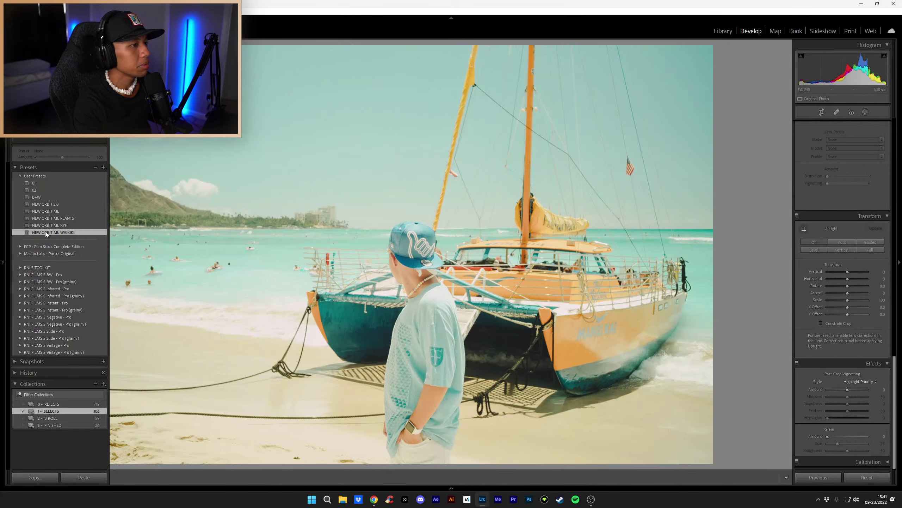
Step: Set the photo's tint to -16, exposure to +0.20, contrast to -30, shadows to +48 and highlights to -22
{"action": "scroll", "coordinate": [890, 190], "scroll_direction": "up", "scroll_amount": 15}
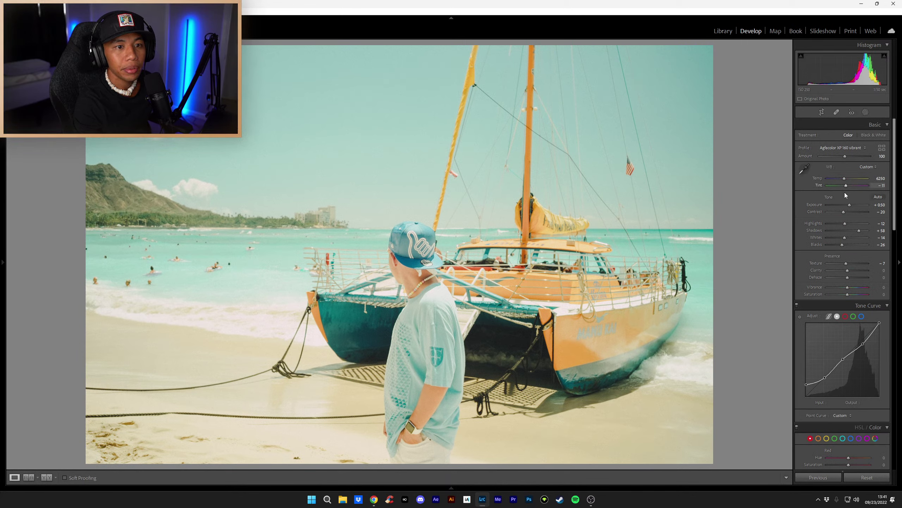
{"action": "scroll", "coordinate": [848, 206], "scroll_direction": "down", "scroll_amount": 4}
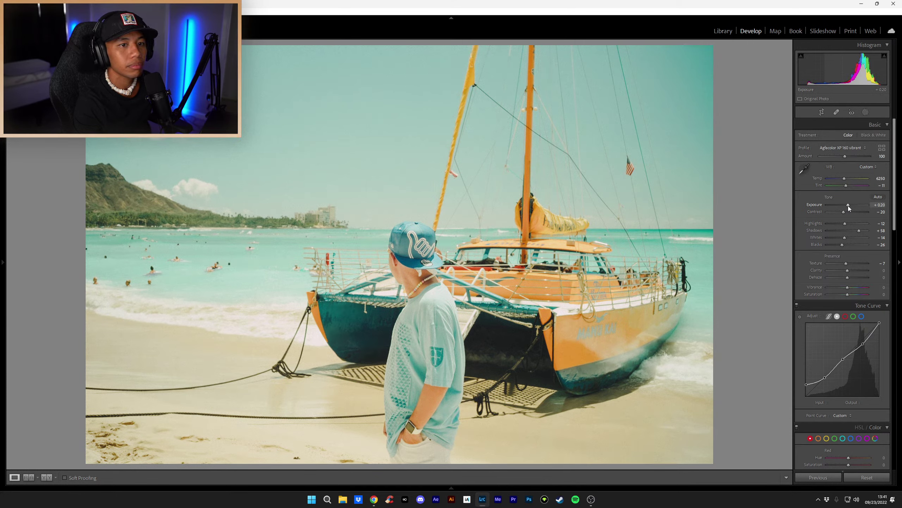
{"action": "scroll", "coordinate": [848, 206], "scroll_direction": "up", "scroll_amount": 1}
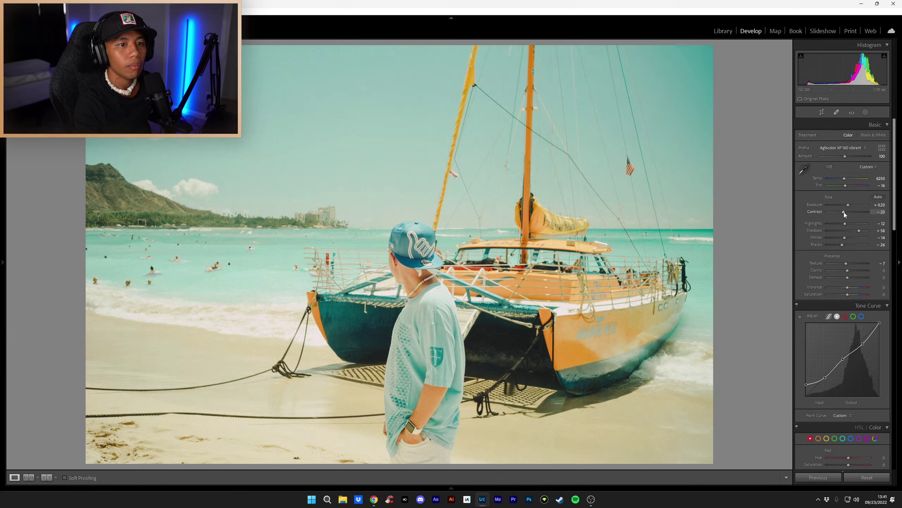
{"action": "scroll", "coordinate": [844, 211], "scroll_direction": "down", "scroll_amount": 3}
{"action": "scroll", "coordinate": [844, 211], "scroll_direction": "up", "scroll_amount": 1}
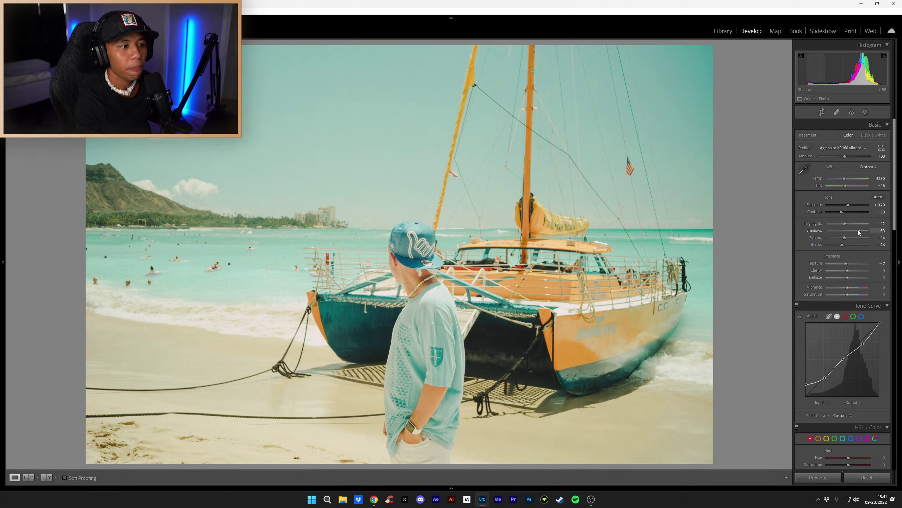
{"action": "scroll", "coordinate": [858, 230], "scroll_direction": "down", "scroll_amount": 2}
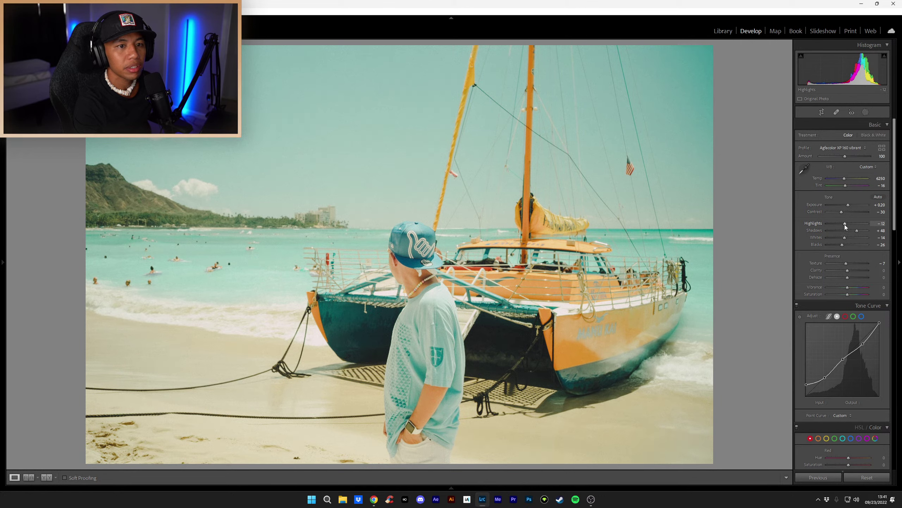
{"action": "scroll", "coordinate": [845, 224], "scroll_direction": "down", "scroll_amount": 2}
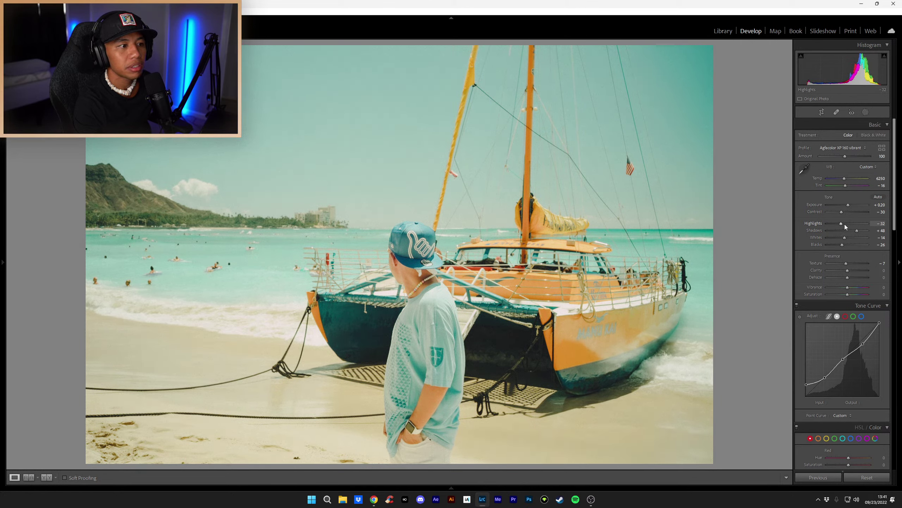
Step: Reshape the tone curve, lowering the highlight point to 205/176 and the midpoint to 132/122 and shifting the shadow point slightly
{"action": "left_click", "coordinate": [864, 343]}
{"action": "left_click_drag", "start_coordinate": [863, 343], "coordinate": [866, 345]}
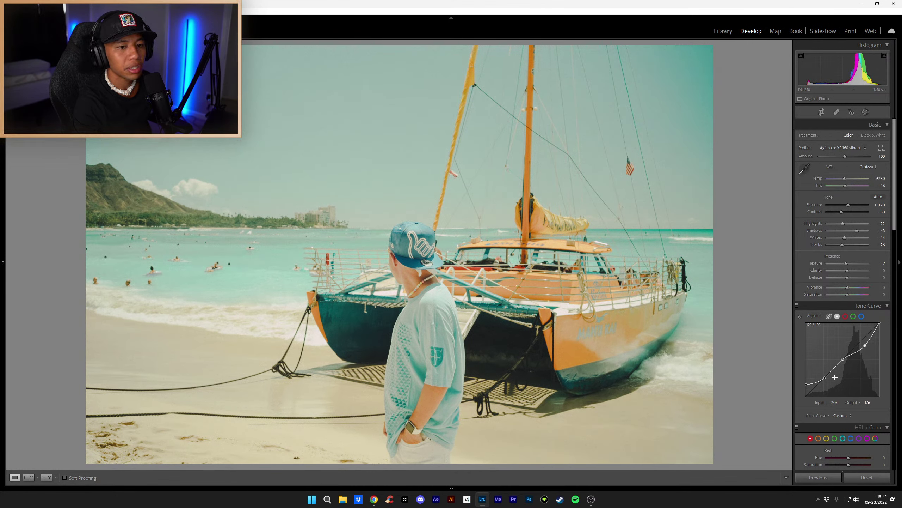
{"action": "left_click_drag", "start_coordinate": [826, 374], "coordinate": [843, 361]}
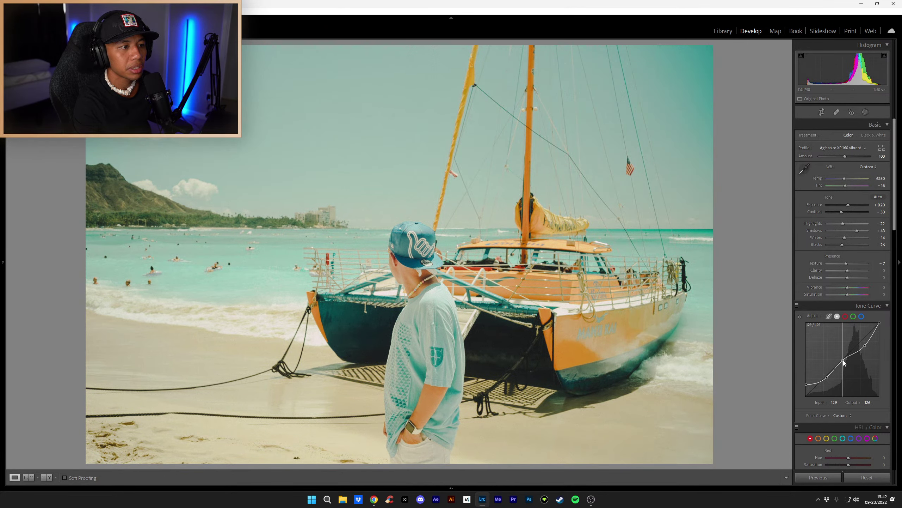
{"action": "left_click_drag", "start_coordinate": [843, 361], "coordinate": [844, 362]}
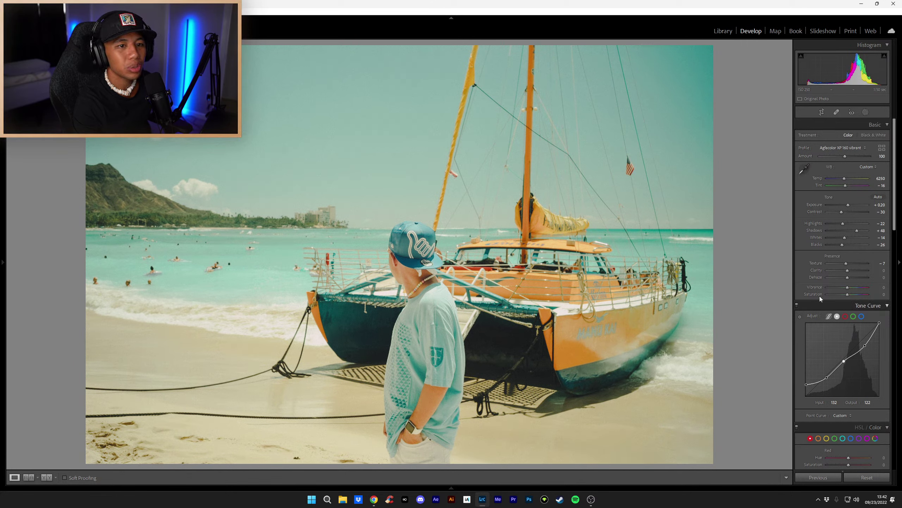
Step: Set the texture to -17 and reduce the Agfacolor XP 160 vibrant profile amount to about 75
{"action": "left_click_drag", "start_coordinate": [847, 263], "coordinate": [846, 263]}
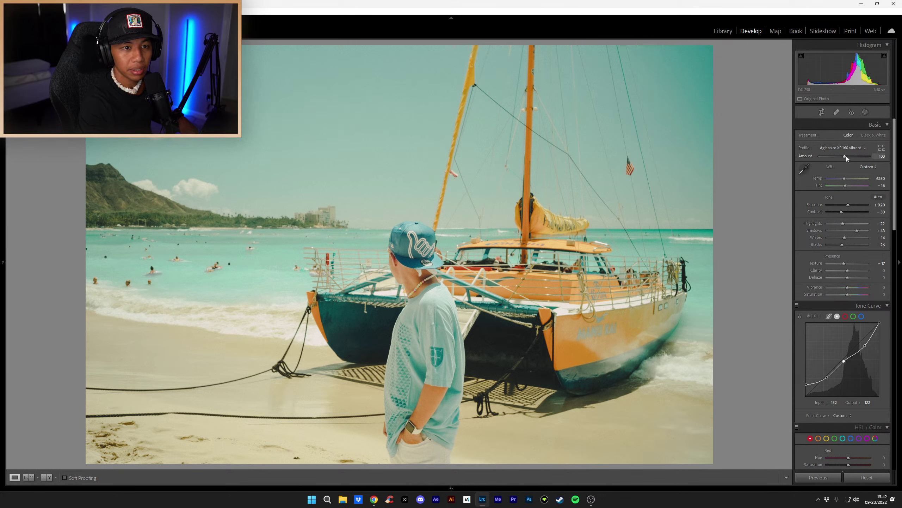
{"action": "left_click_drag", "start_coordinate": [846, 156], "coordinate": [843, 157]}
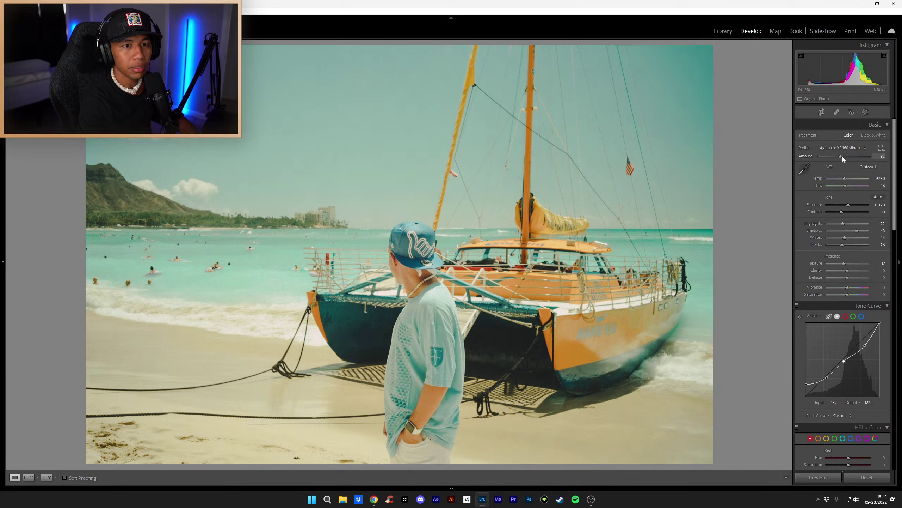
{"action": "left_click_drag", "start_coordinate": [842, 157], "coordinate": [840, 161]}
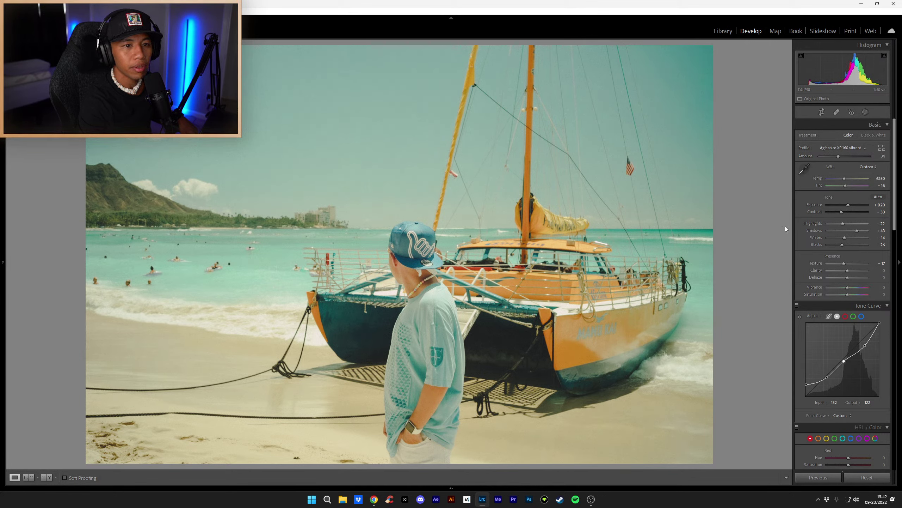
Step: Set the grain amount to 23 and inspect the grain up close around the man's cap
{"action": "scroll", "coordinate": [811, 273], "scroll_direction": "down", "scroll_amount": 6}
{"action": "scroll", "coordinate": [811, 273], "scroll_direction": "down", "scroll_amount": 10}
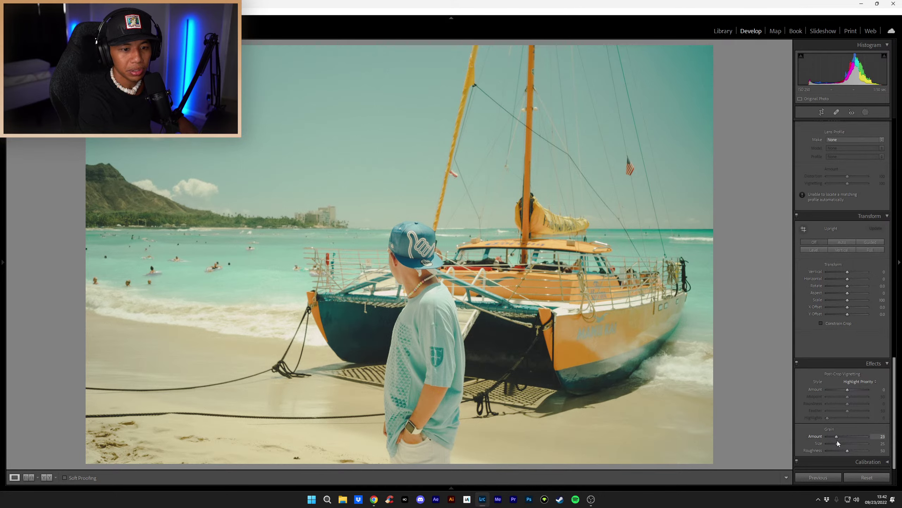
{"action": "left_click_drag", "start_coordinate": [838, 439], "coordinate": [836, 440]}
{"action": "left_click", "coordinate": [436, 285]}
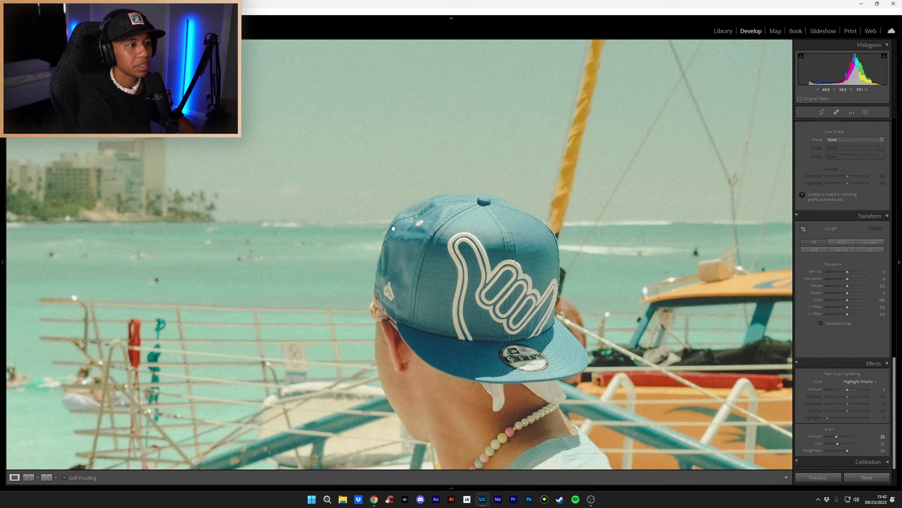
{"action": "left_click", "coordinate": [377, 289]}
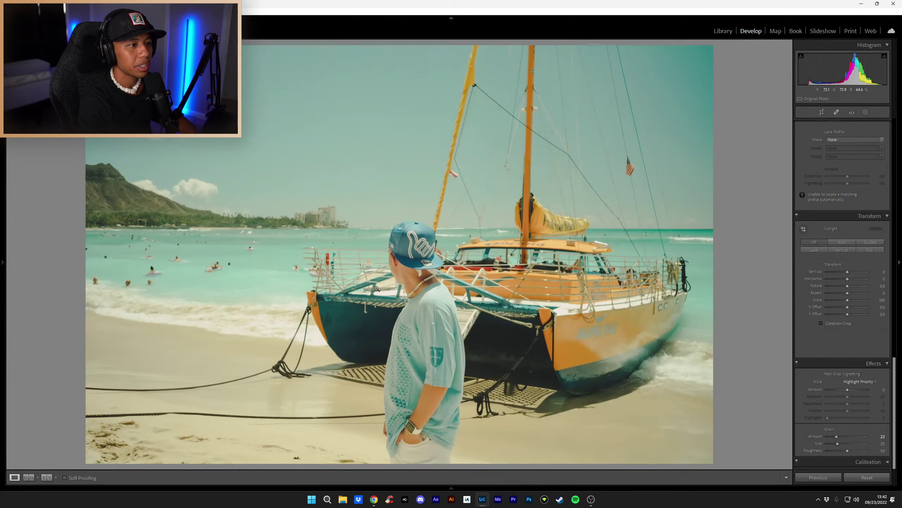
Step: Straighten the catamaran photo's horizon with a crop rotation of about -0.39 degrees
{"action": "left_click", "coordinate": [821, 112]}
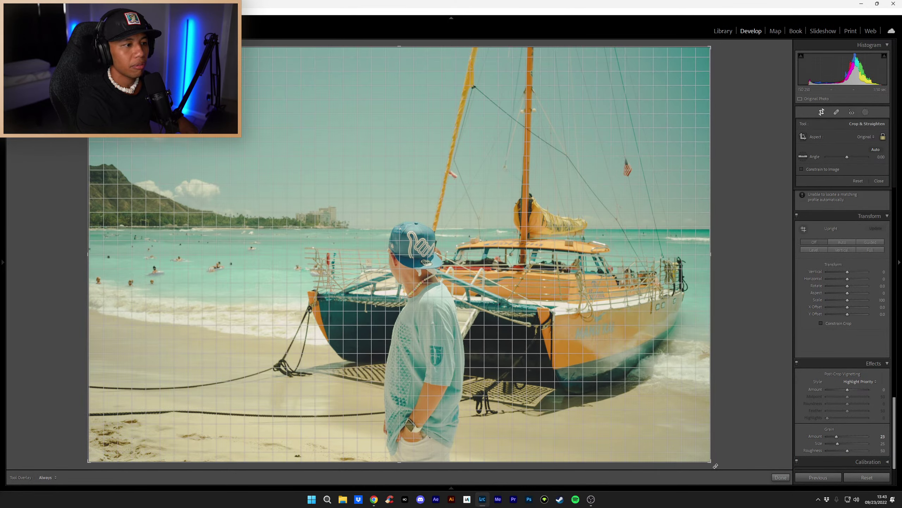
{"action": "left_click_drag", "start_coordinate": [716, 465], "coordinate": [714, 462]}
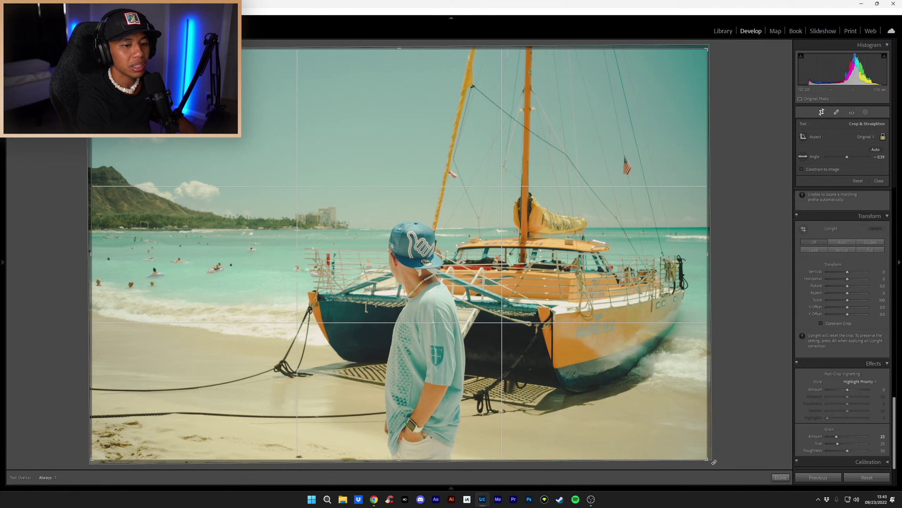
{"action": "left_click", "coordinate": [780, 476]}
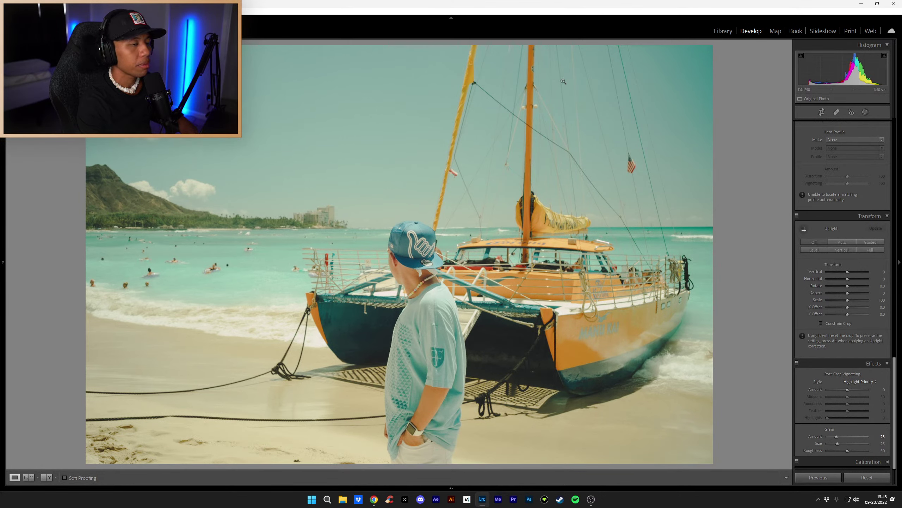
Step: Rate the edited catamaran photo so it moves from SELECTS to FINISHED, and return to the thumbnail grid in Library
{"action": "left_click", "coordinate": [724, 31]}
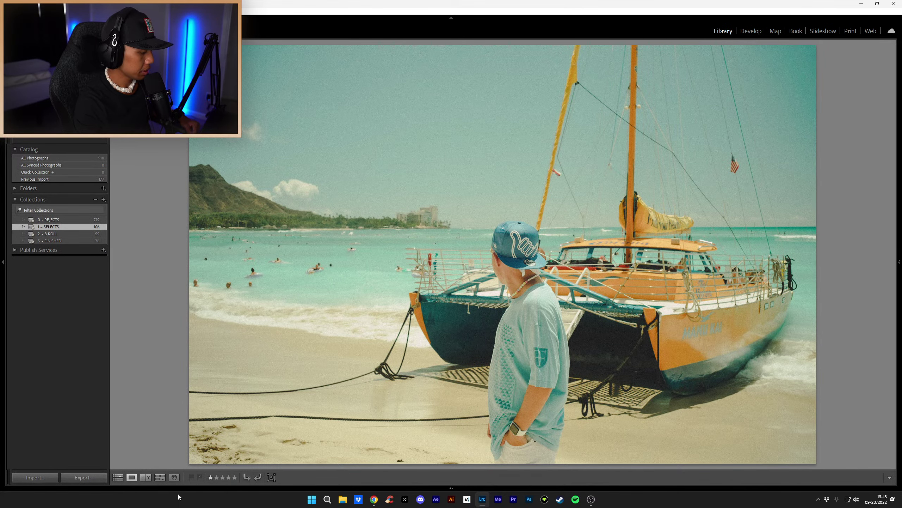
{"action": "key", "text": "Delete"}
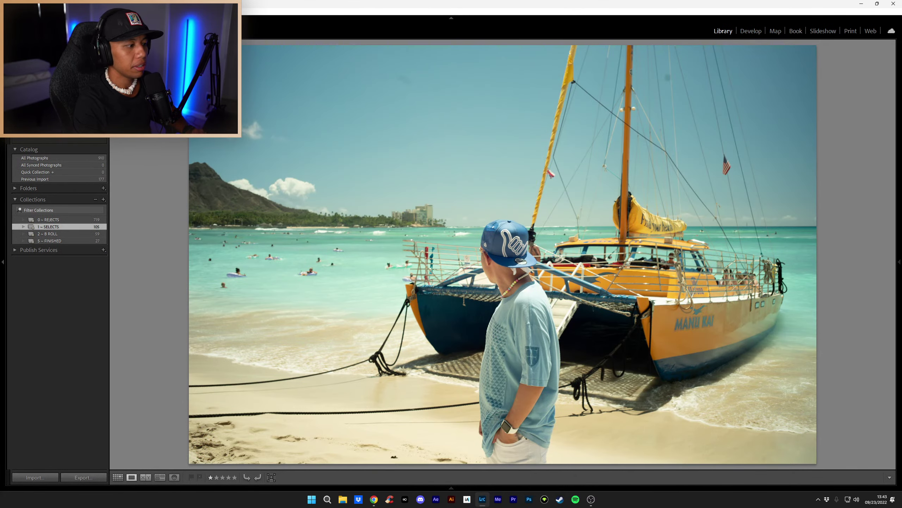
{"action": "left_click", "coordinate": [118, 477]}
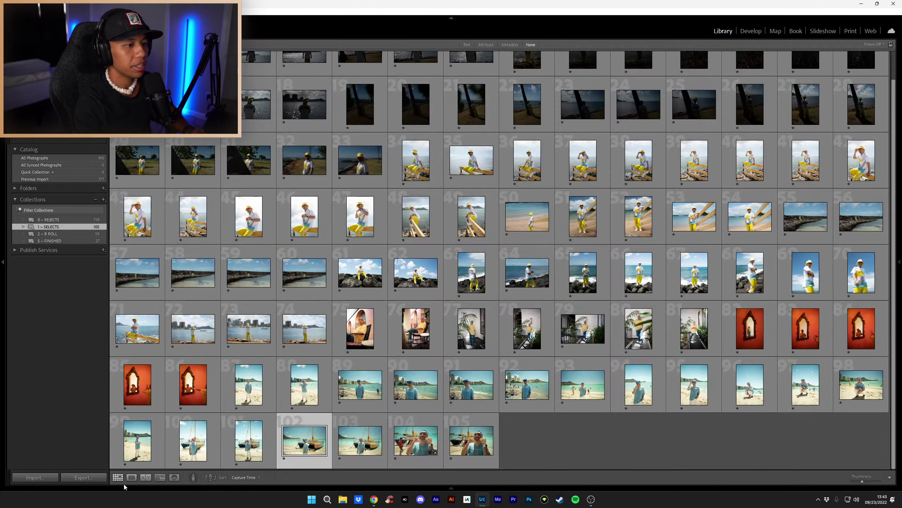
Step: Browse the remaining catamaran shots and open the close-up of the grinning man pointing at his cheeks in Develop
{"action": "double_click", "coordinate": [370, 445]}
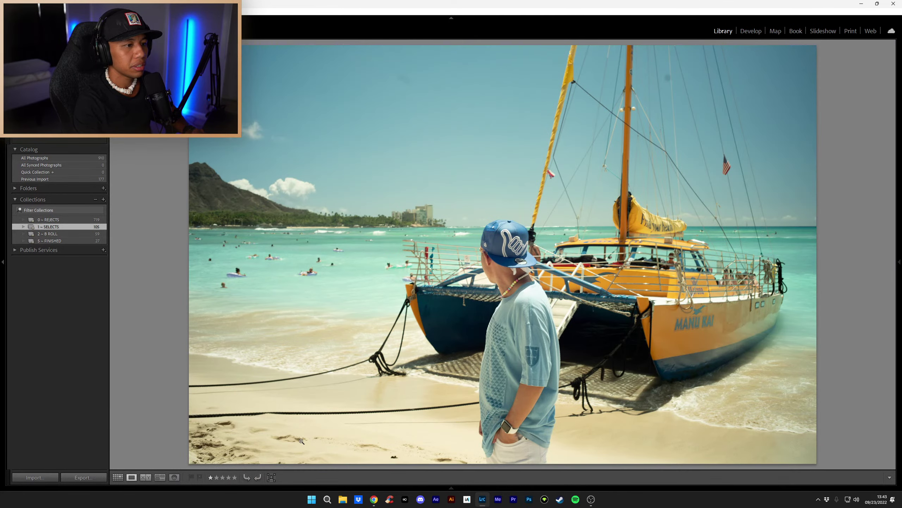
{"action": "key", "text": "Right"}
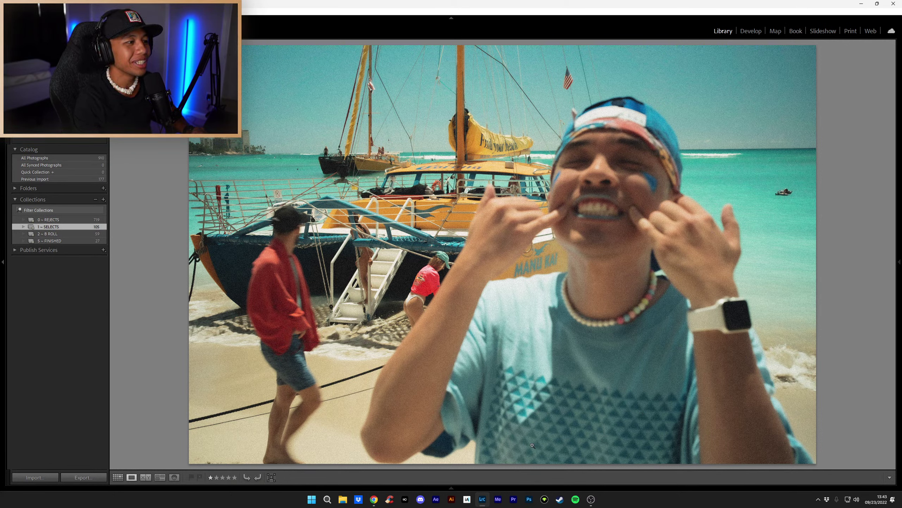
{"action": "left_click", "coordinate": [121, 478]}
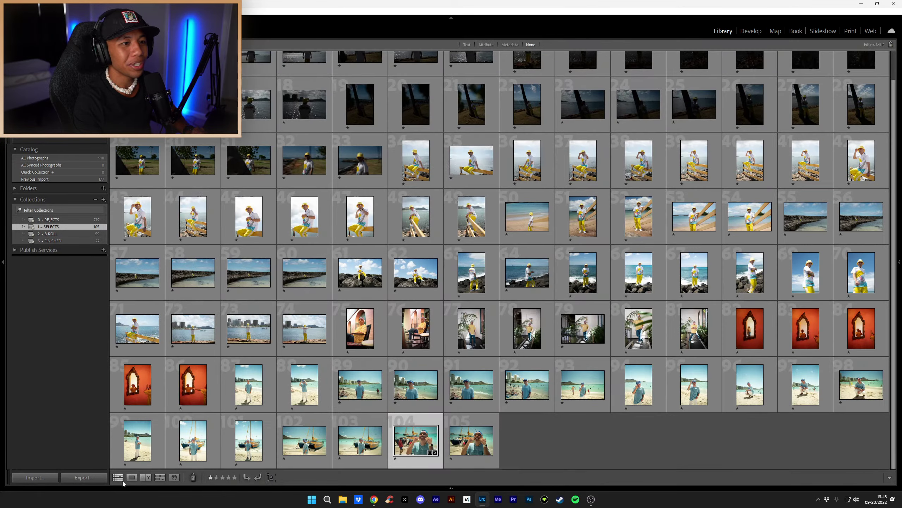
{"action": "key", "text": "e"}
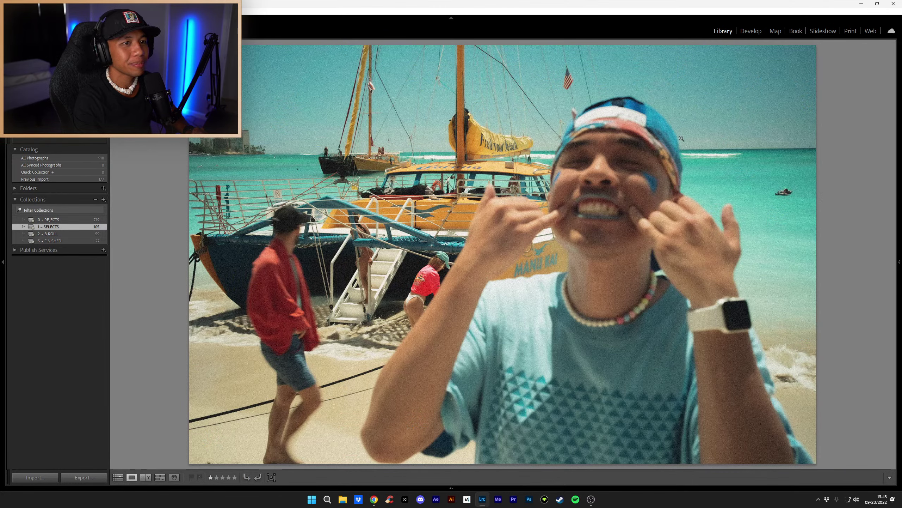
{"action": "key", "text": "d"}
Step: Apply the NEW ORBIT ML WAIKIKI preset to the close-up of the grinning man
{"action": "mouse_move", "coordinate": [4, 263]}
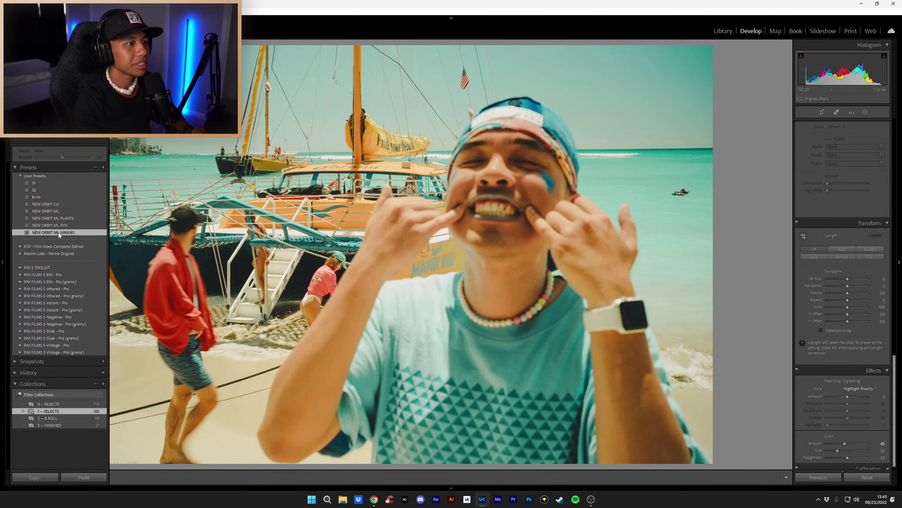
{"action": "scroll", "coordinate": [848, 244], "scroll_direction": "up", "scroll_amount": 5}
{"action": "scroll", "coordinate": [848, 245], "scroll_direction": "up", "scroll_amount": 6}
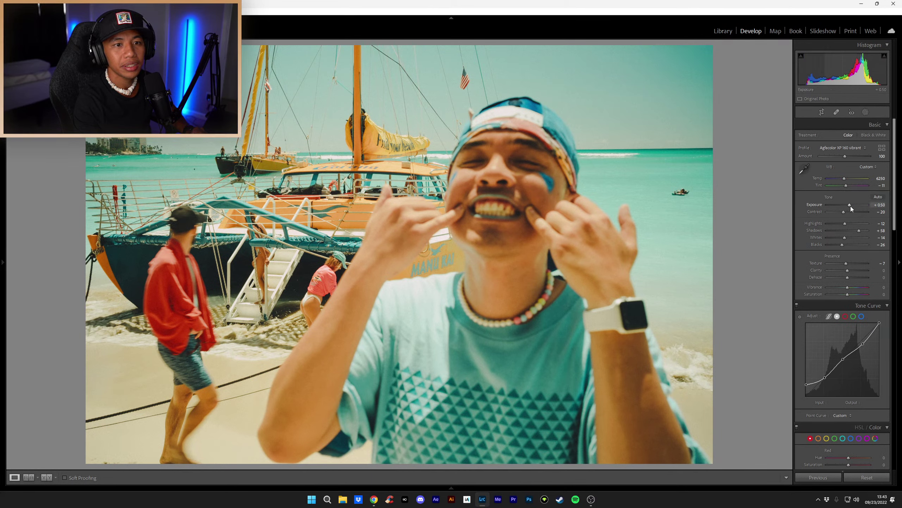
Step: Set the grinning man close-up's exposure to +0.60 and contrast to -50
{"action": "key", "text": "Up"}
{"action": "key", "text": "Up"}
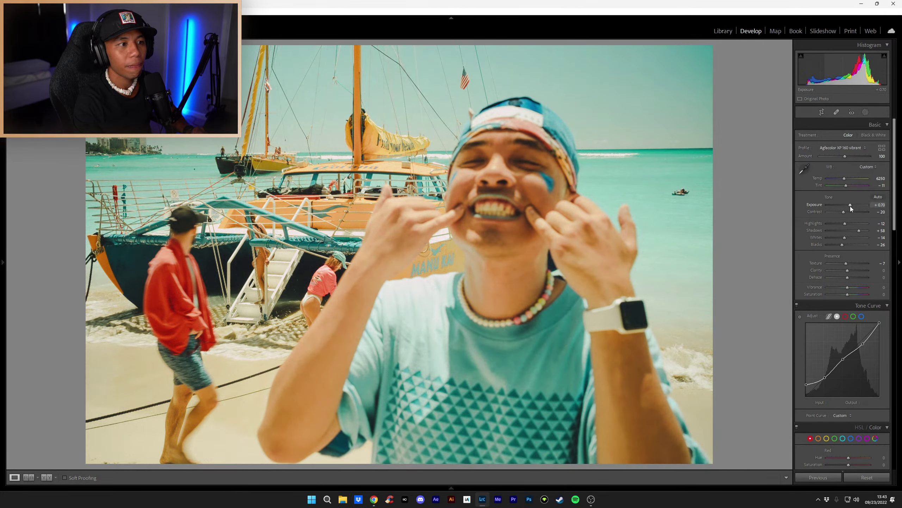
{"action": "key", "text": "Down"}
{"action": "key", "text": "Down"}
{"action": "key", "text": "Down"}
{"action": "key", "text": "Down"}
{"action": "key", "text": "Down"}
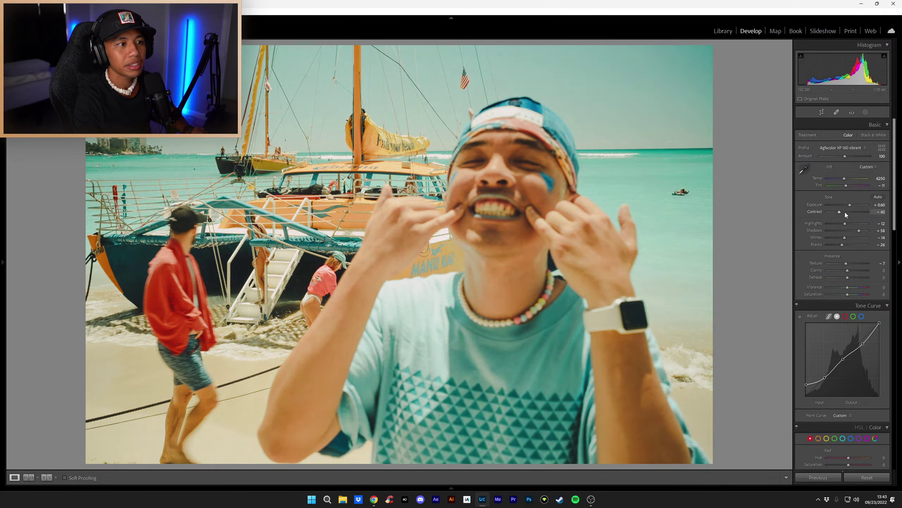
{"action": "key", "text": "Down"}
{"action": "key", "text": "Down"}
{"action": "key", "text": "Down"}
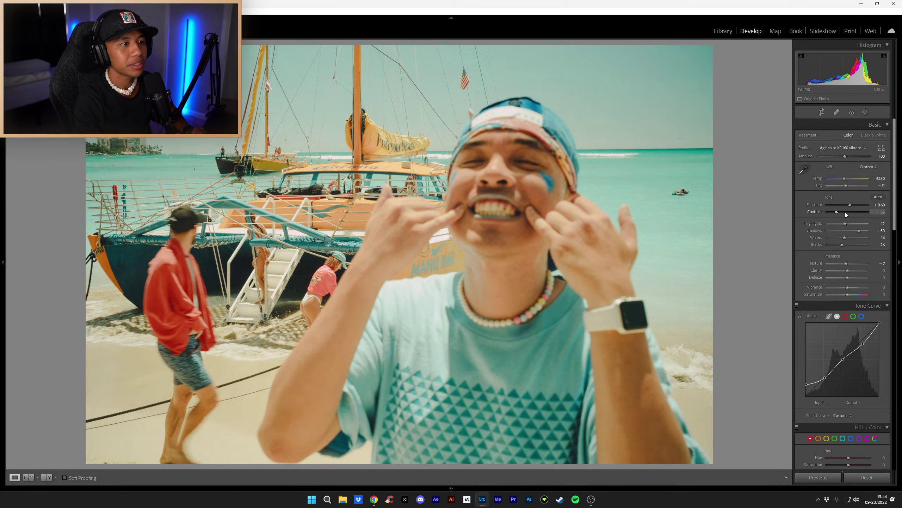
{"action": "key", "text": "Up"}
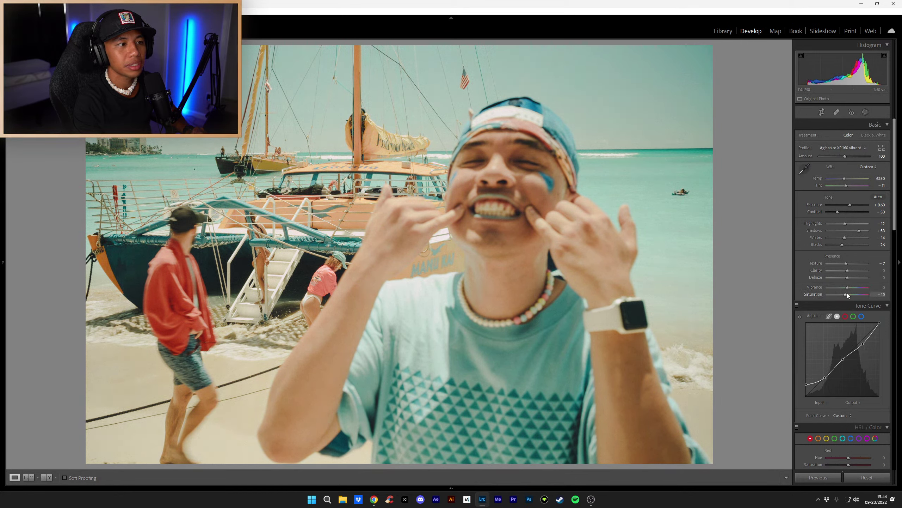
Step: Set the close-up's saturation to -5 and shadows to +53
{"action": "key", "text": "Down"}
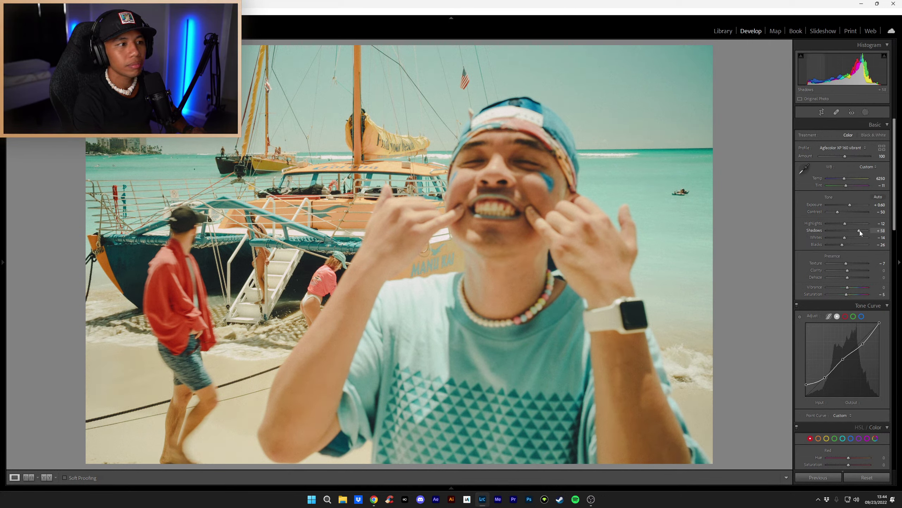
{"action": "key", "text": "Down"}
{"action": "key", "text": "Up"}
{"action": "key", "text": "Up"}
{"action": "key", "text": "Up"}
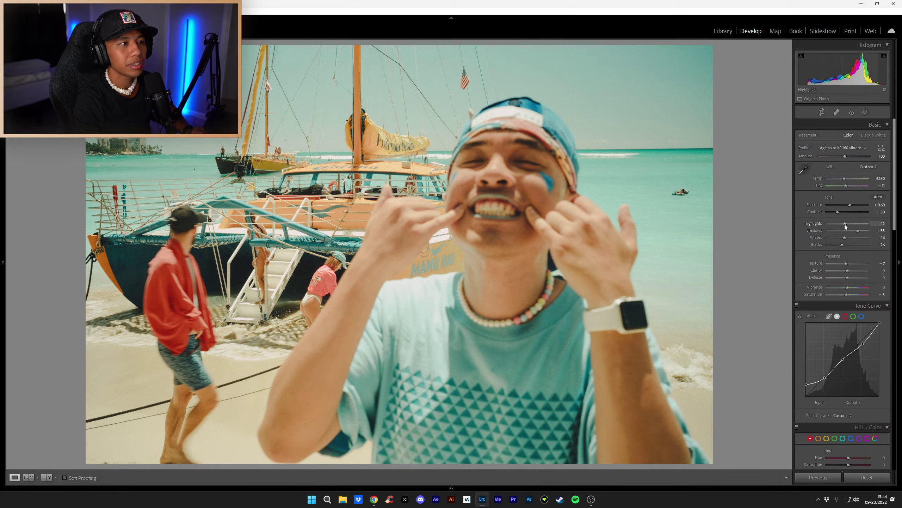
Step: Try darker highlights on the close-up, restore them to -12, and lower the whites to -24
{"action": "key", "text": "Down"}
{"action": "key", "text": "Down"}
{"action": "key", "text": "Down"}
{"action": "key", "text": "Up"}
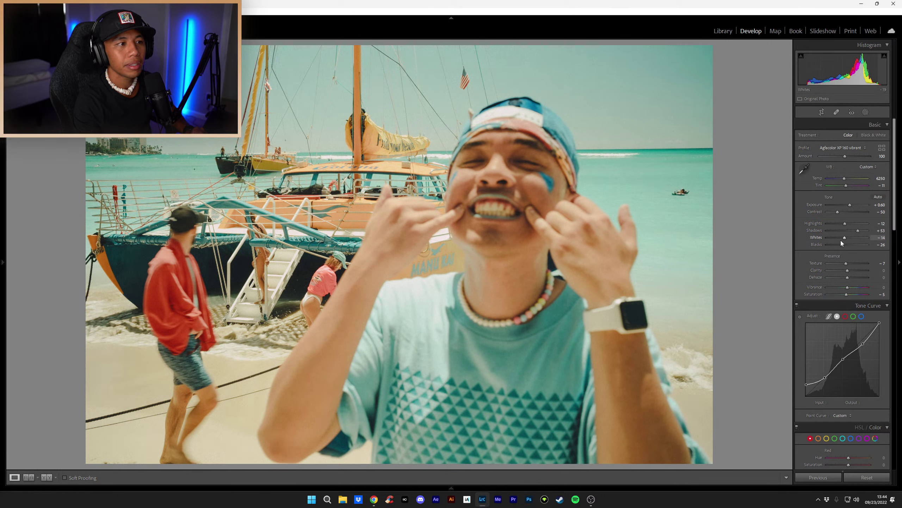
{"action": "key", "text": "Down"}
{"action": "key", "text": "Down"}
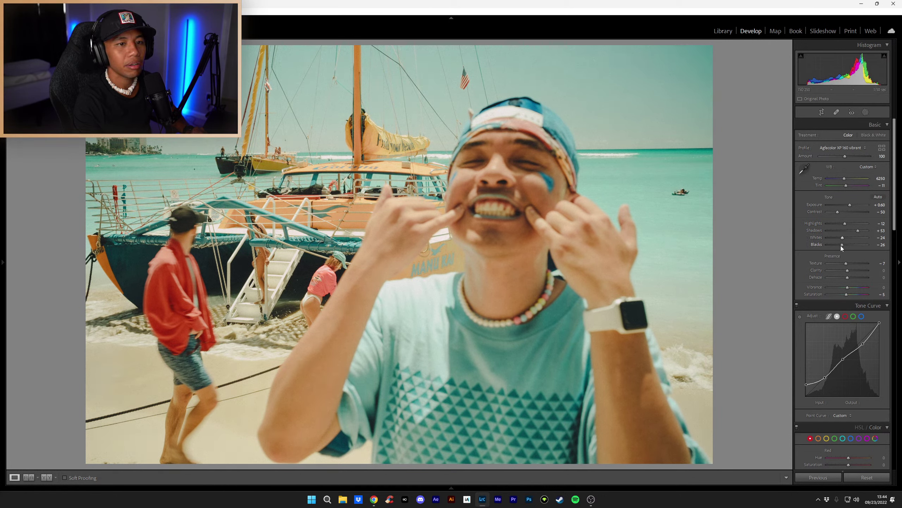
Step: Try different black levels on the close-up and settle the blacks at -35
{"action": "key", "text": "Down"}
{"action": "key", "text": "Down"}
{"action": "key", "text": "Down"}
{"action": "key", "text": "Down"}
{"action": "key", "text": "Up"}
{"action": "key", "text": "Up"}
{"action": "key", "text": "Up"}
{"action": "key", "text": "Up"}
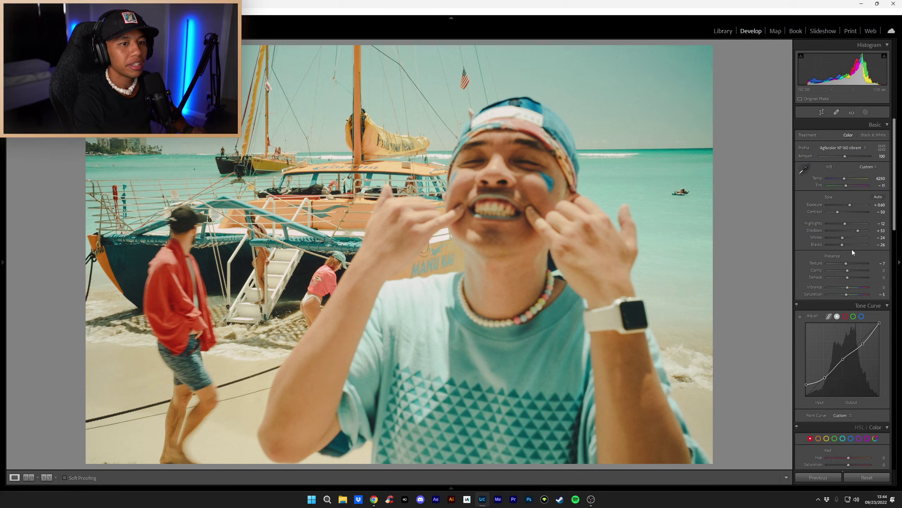
{"action": "mouse_move", "coordinate": [841, 245]}
{"action": "left_mouse_down"}
{"action": "mouse_move", "coordinate": [829, 244]}
{"action": "mouse_move", "coordinate": [855, 246]}
{"action": "mouse_move", "coordinate": [841, 244]}
{"action": "left_mouse_up"}
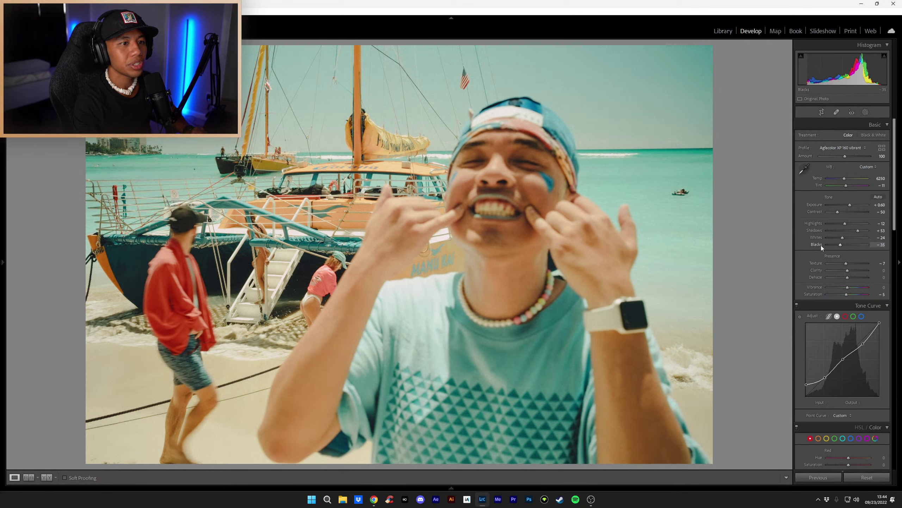
Step: Remove the small boat from the water beside the man's hand with a size 77 Heal spot, and return to the full view
{"action": "left_click", "coordinate": [703, 227]}
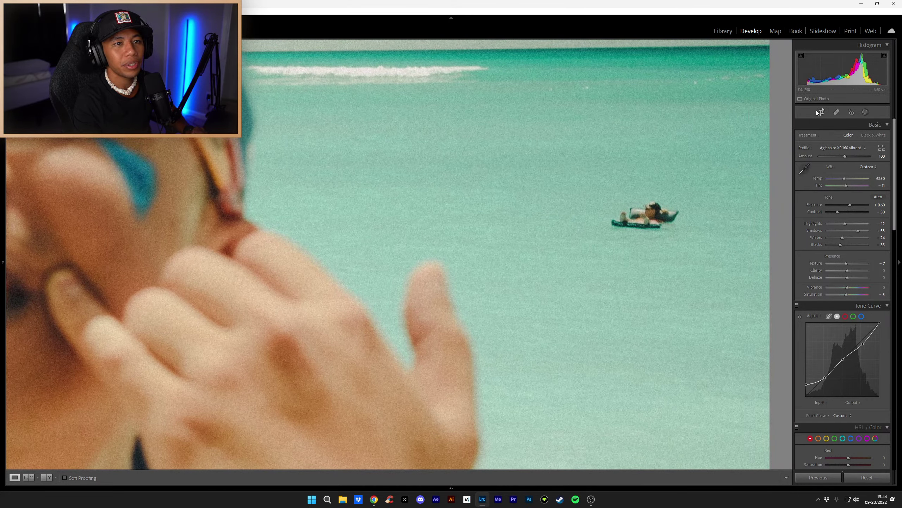
{"action": "left_click", "coordinate": [837, 112]}
{"action": "scroll", "coordinate": [636, 227], "scroll_direction": "up", "scroll_amount": 6}
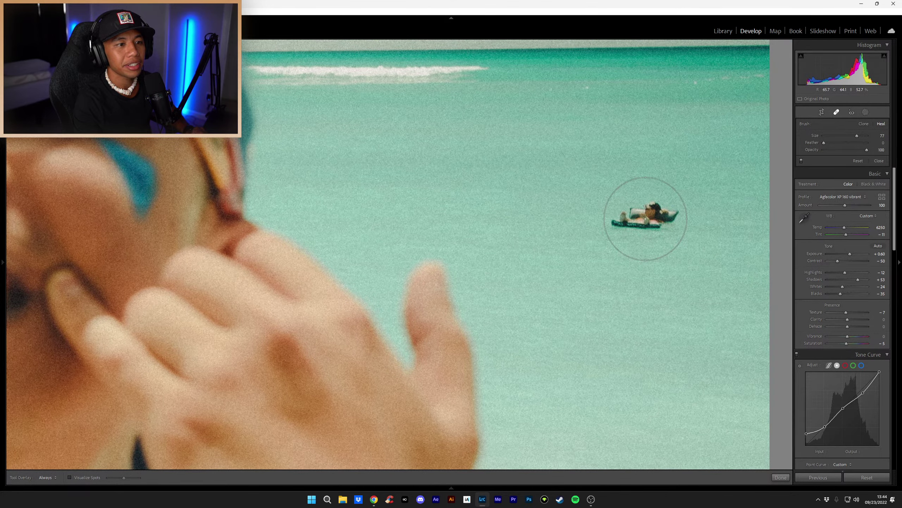
{"action": "left_click", "coordinate": [643, 221]}
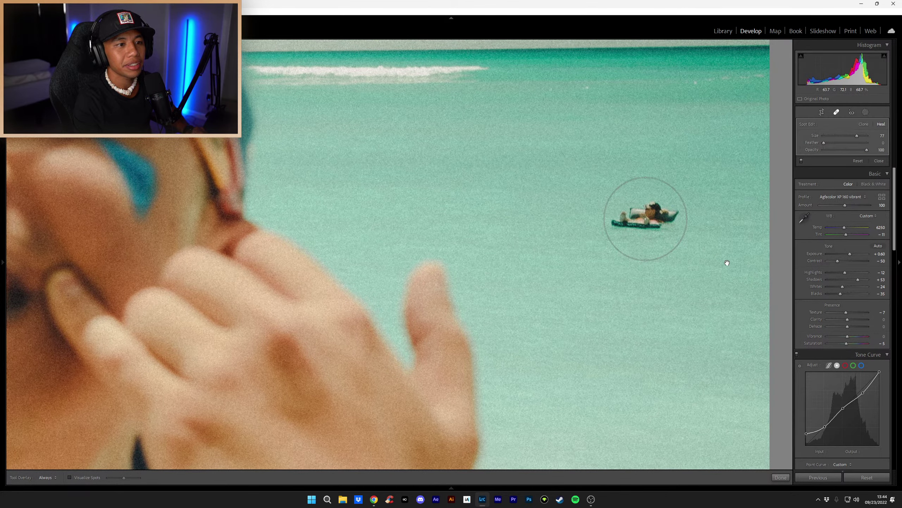
{"action": "left_click", "coordinate": [780, 477]}
{"action": "left_click", "coordinate": [701, 358]}
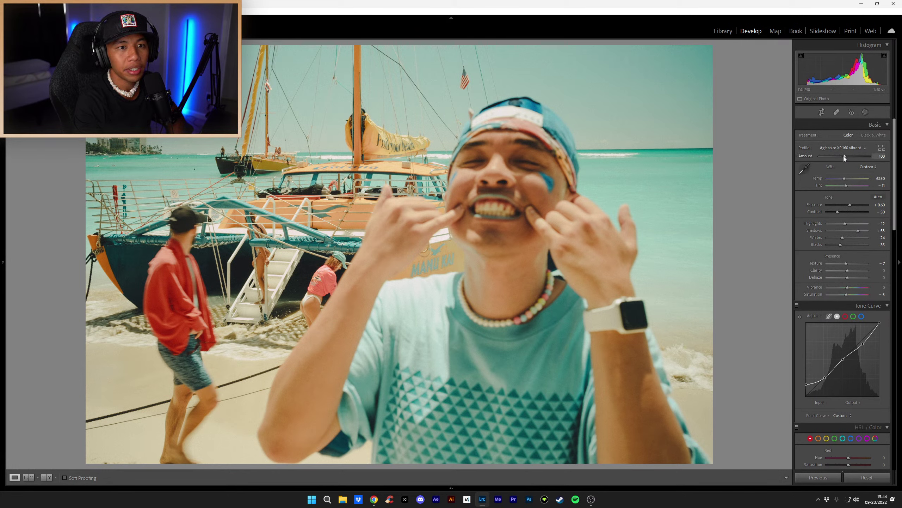
Step: Reduce the color profile amount to 77 and the texture to -12
{"action": "left_click_drag", "start_coordinate": [845, 157], "coordinate": [837, 156]}
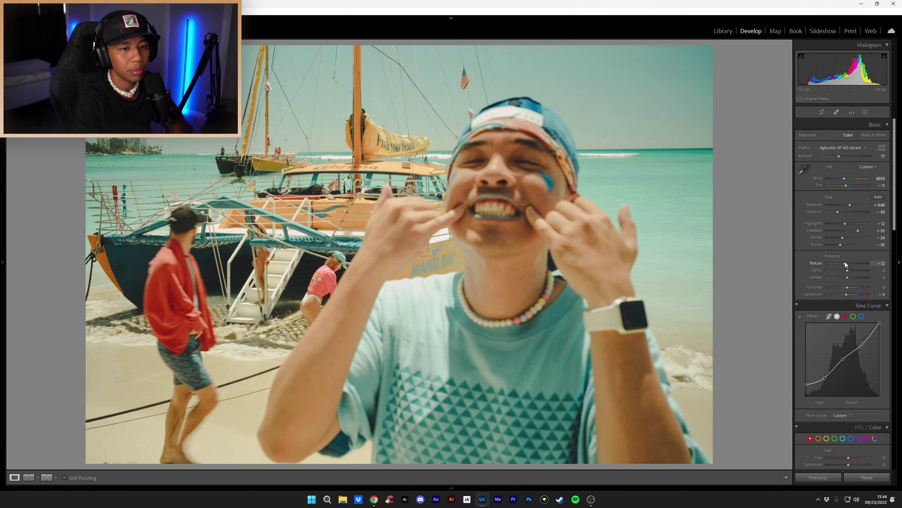
Step: Adjust the shadow end of the tone curve, placing its black point at input 0, output 44
{"action": "scroll", "coordinate": [795, 277], "scroll_direction": "down", "scroll_amount": 4}
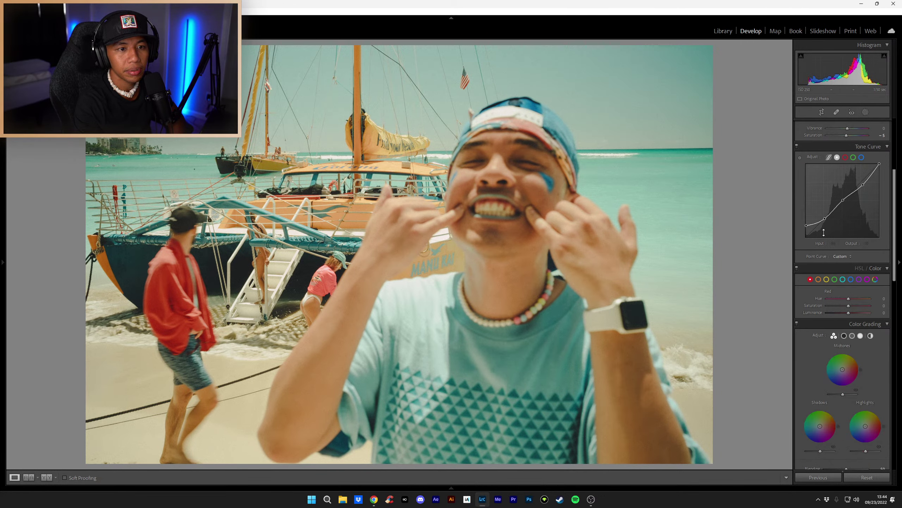
{"action": "left_click_drag", "start_coordinate": [824, 219], "coordinate": [802, 225]}
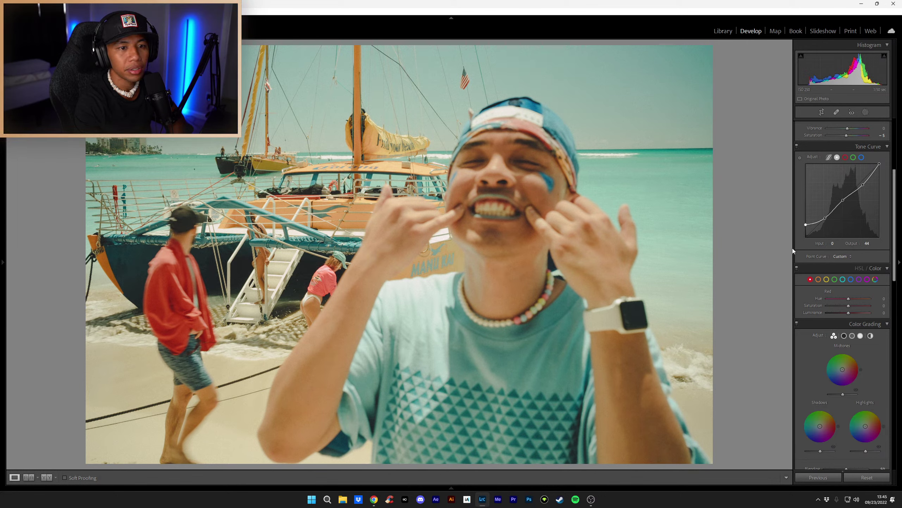
Step: Review the lens correction, transform and grain settings, and fine-tune the close-up's saturation to -4
{"action": "scroll", "coordinate": [805, 253], "scroll_direction": "down", "scroll_amount": 10}
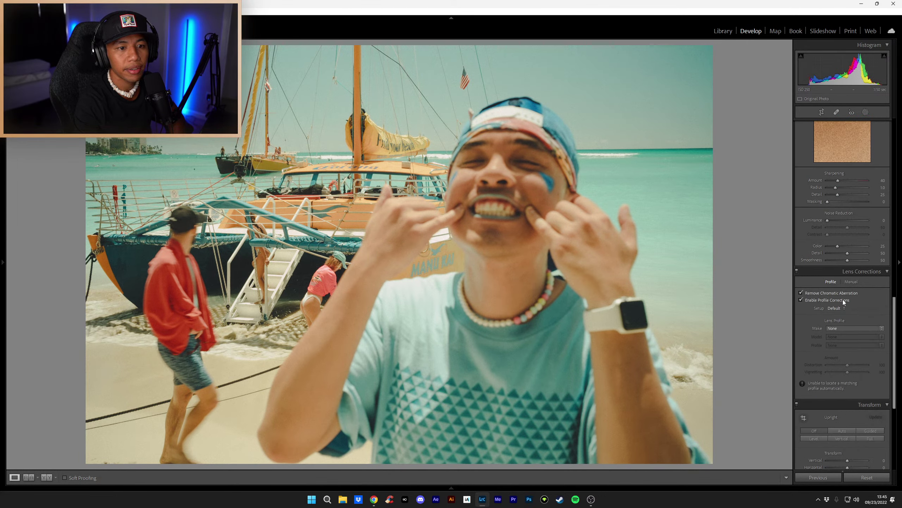
{"action": "scroll", "coordinate": [843, 299], "scroll_direction": "down", "scroll_amount": 5}
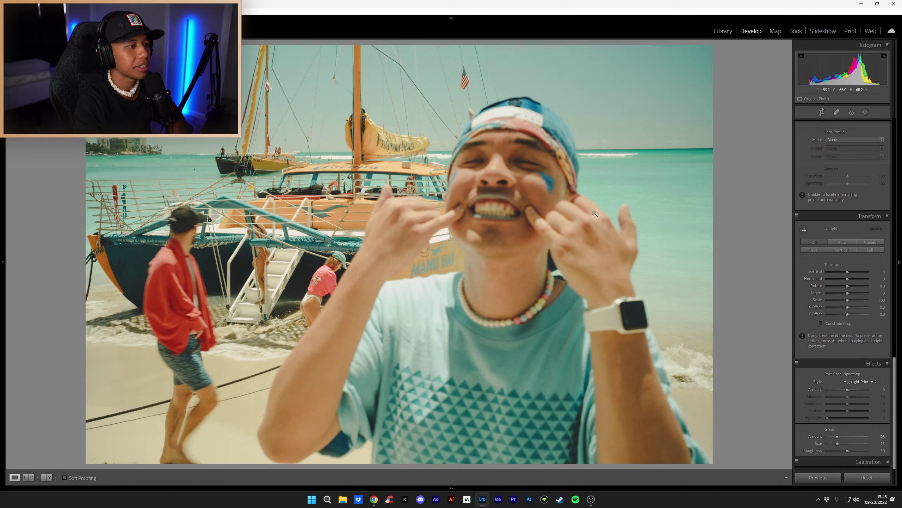
{"action": "scroll", "coordinate": [861, 234], "scroll_direction": "up", "scroll_amount": 8}
{"action": "scroll", "coordinate": [867, 241], "scroll_direction": "up", "scroll_amount": 5}
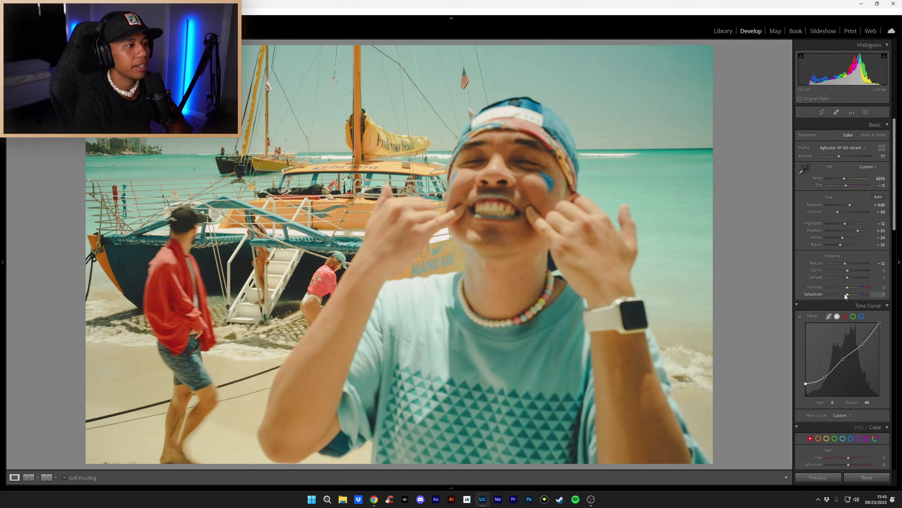
{"action": "left_click_drag", "start_coordinate": [845, 294], "coordinate": [844, 296]}
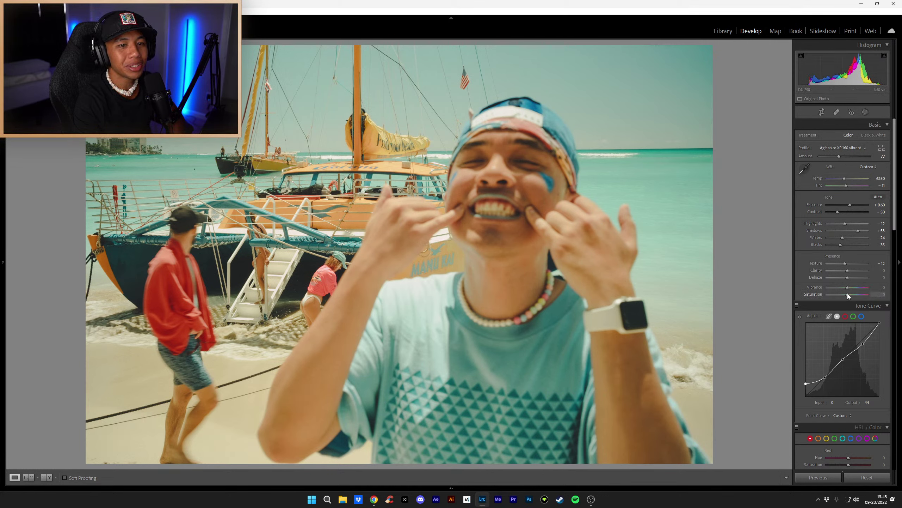
{"action": "scroll", "coordinate": [848, 294], "scroll_direction": "down", "scroll_amount": 2}
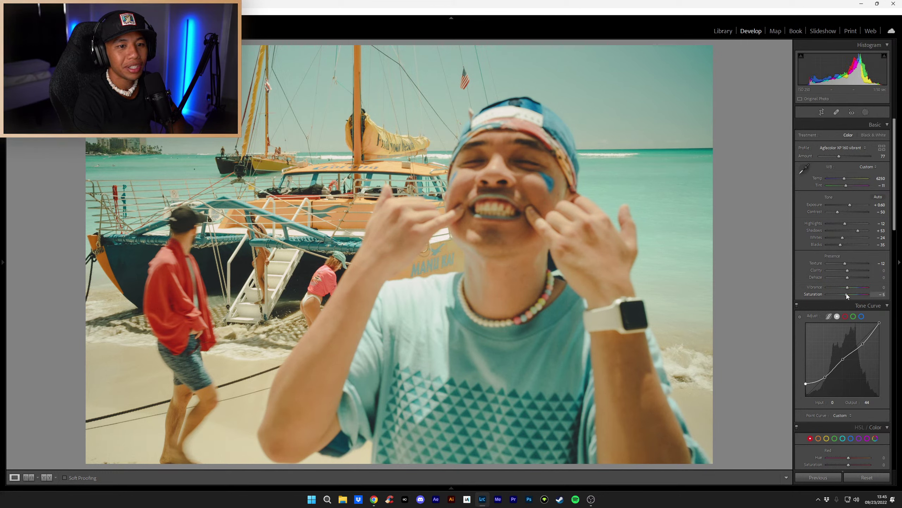
{"action": "scroll", "coordinate": [847, 295], "scroll_direction": "up", "scroll_amount": 1}
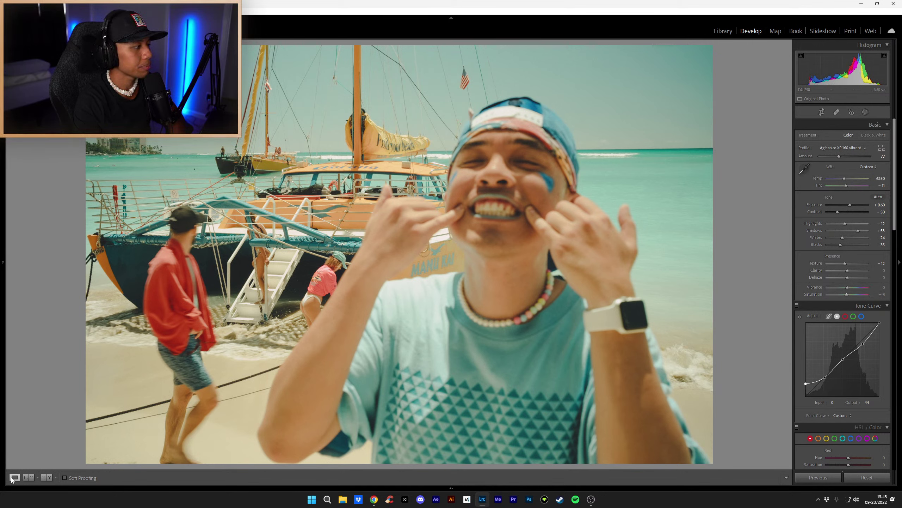
Step: Check the edited close-up with the adjustment controls hidden, and return to the SELECTS thumbnail grid in Library
{"action": "left_click", "coordinate": [359, 234]}
{"action": "left_click", "coordinate": [673, 71]}
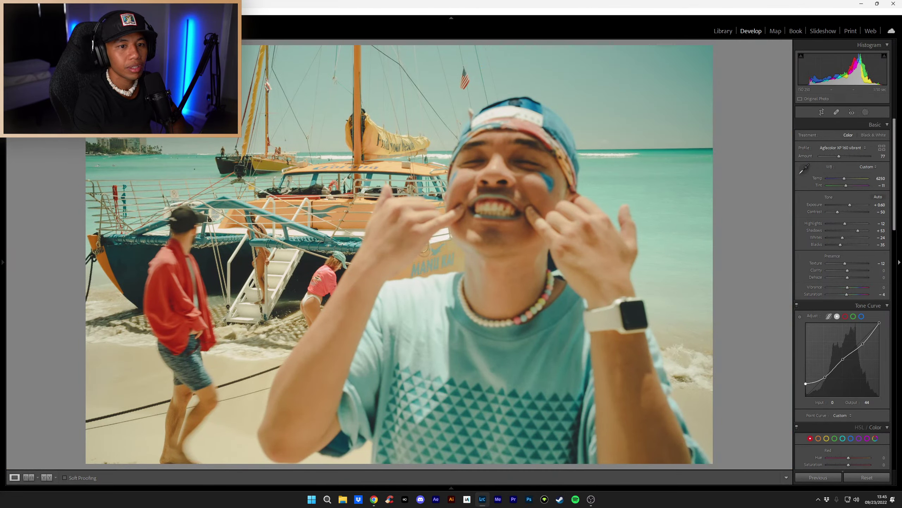
{"action": "key", "text": "Tab"}
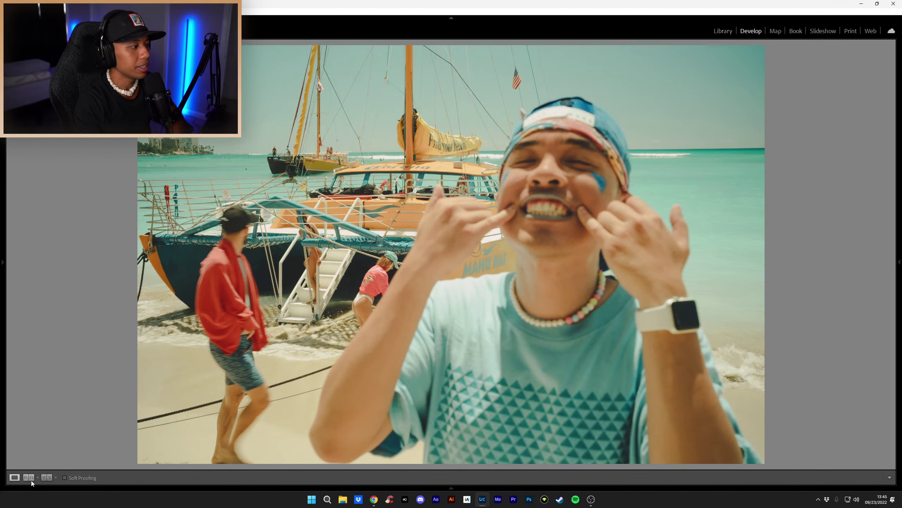
{"action": "left_click", "coordinate": [722, 32]}
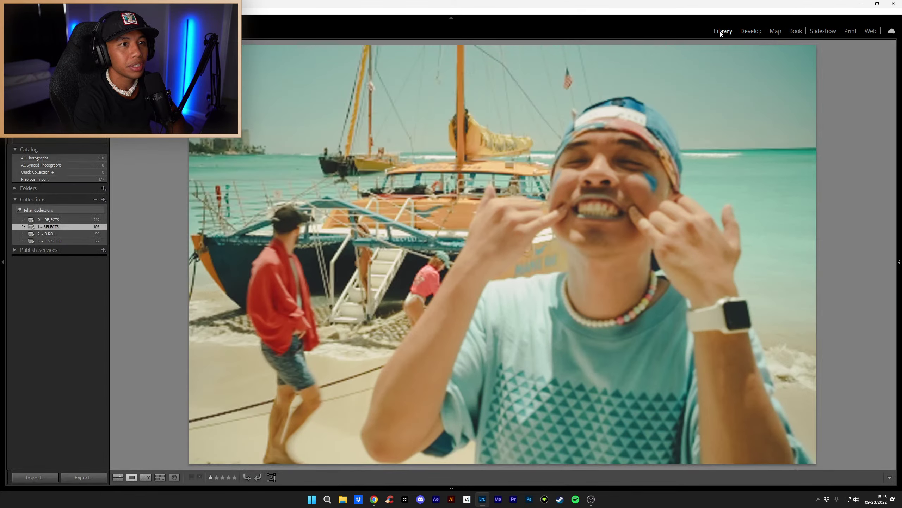
{"action": "left_click", "coordinate": [118, 477]}
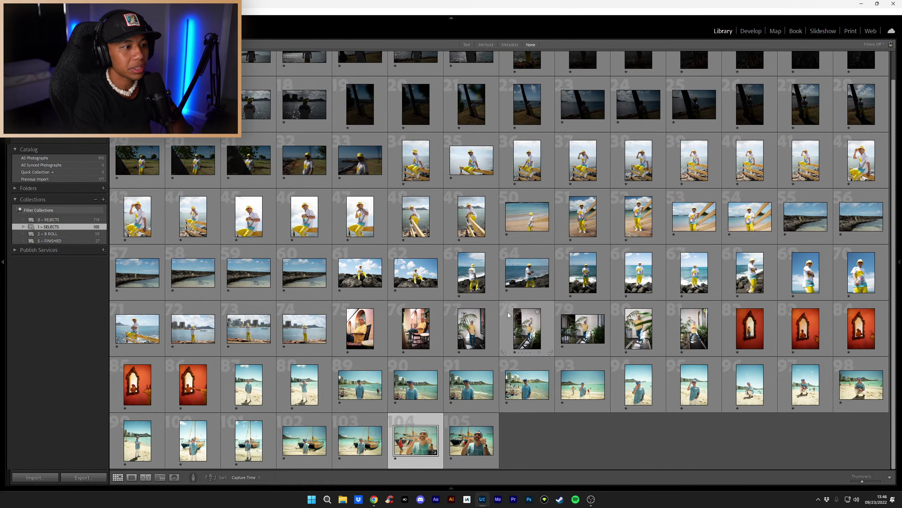
Step: Open the edited cheek-pointing close-up from the grid, rate it five stars, and return to the SELECTS thumbnails
{"action": "scroll", "coordinate": [507, 311], "scroll_direction": "up", "scroll_amount": 2}
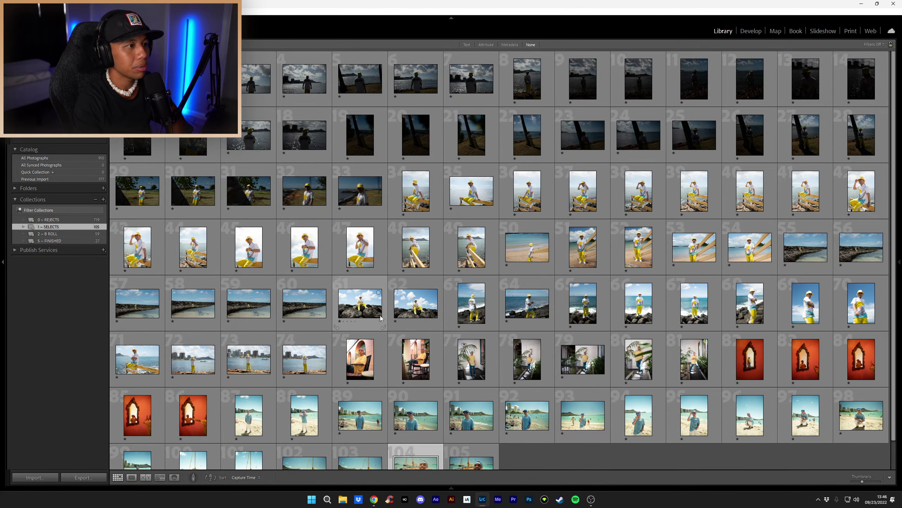
{"action": "scroll", "coordinate": [380, 314], "scroll_direction": "down", "scroll_amount": 1}
{"action": "scroll", "coordinate": [380, 312], "scroll_direction": "up", "scroll_amount": 1}
{"action": "scroll", "coordinate": [380, 311], "scroll_direction": "down", "scroll_amount": 1}
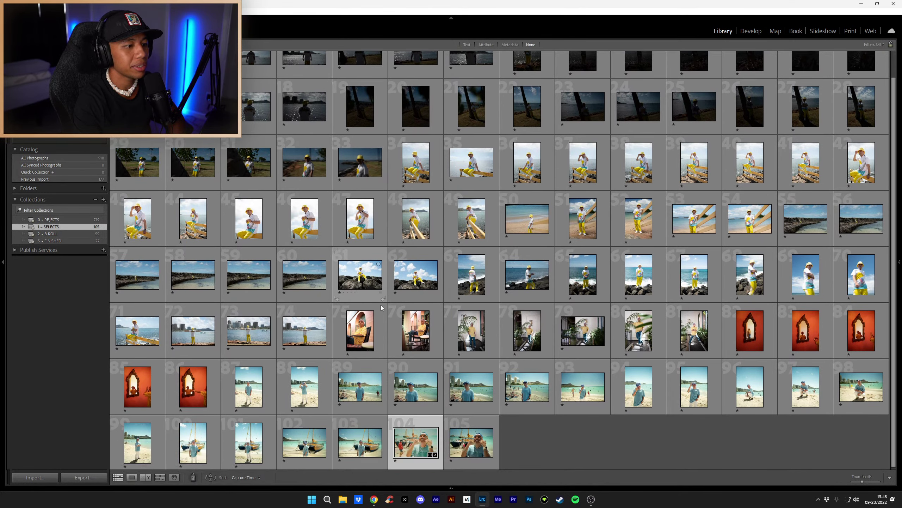
{"action": "double_click", "coordinate": [415, 442]}
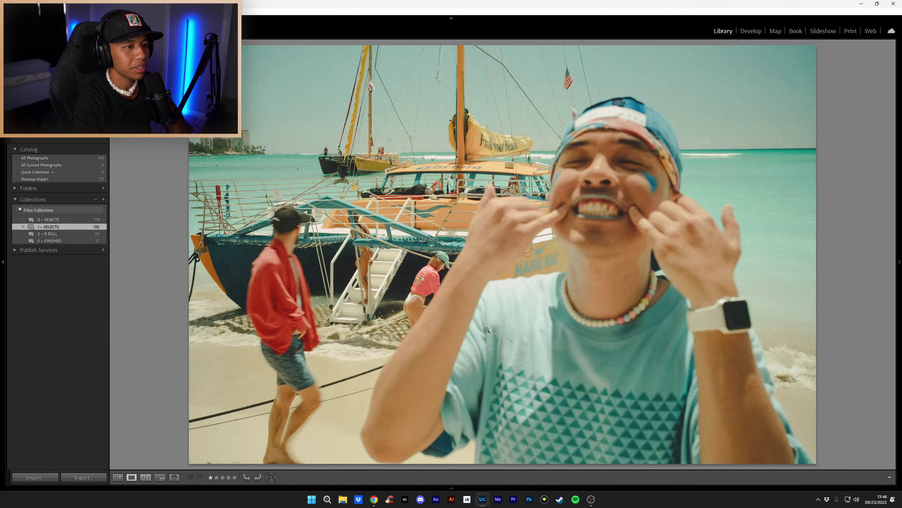
{"action": "key", "text": "5"}
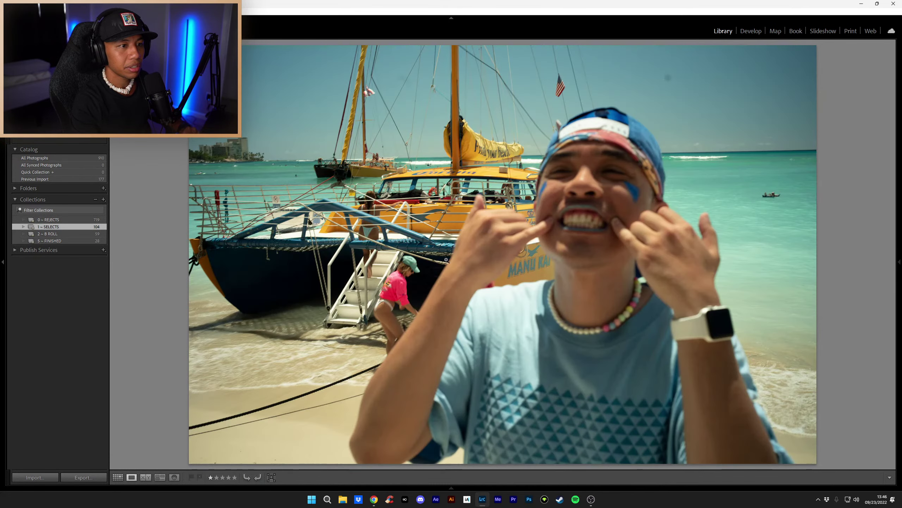
{"action": "left_click", "coordinate": [118, 476]}
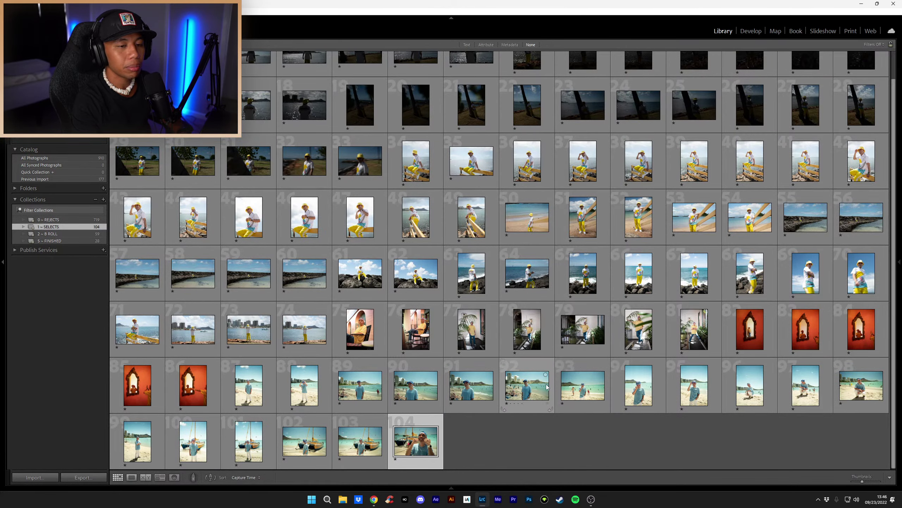
{"action": "scroll", "coordinate": [370, 301], "scroll_direction": "up", "scroll_amount": 1}
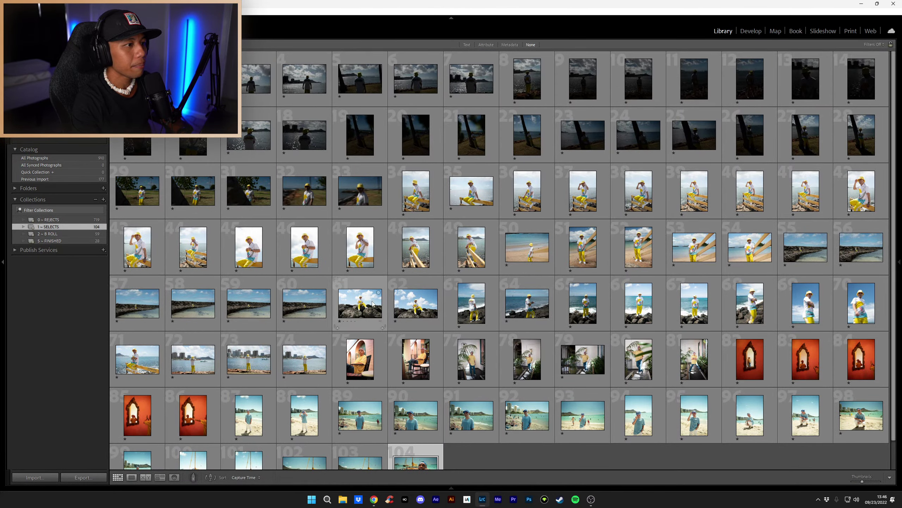